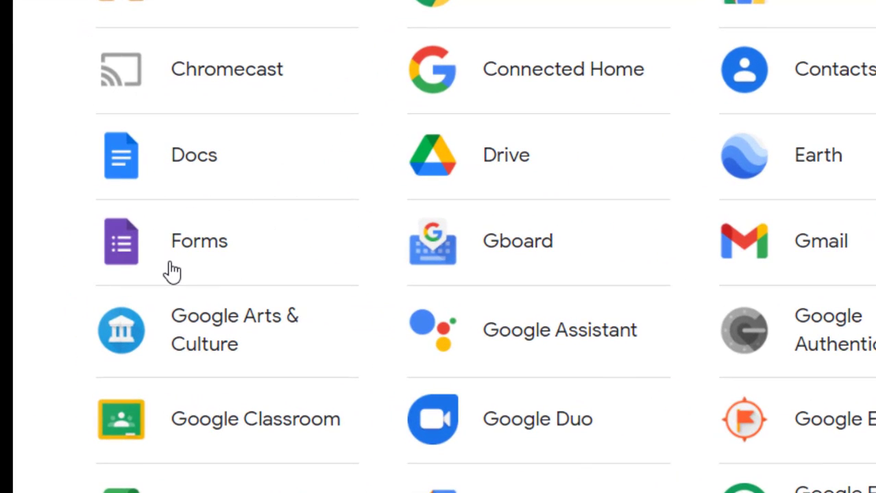
Go from the Forms product page to the Google Forms home page via 'Go to Google Forms'
{"action": "left_click", "coordinate": [178, 264]}
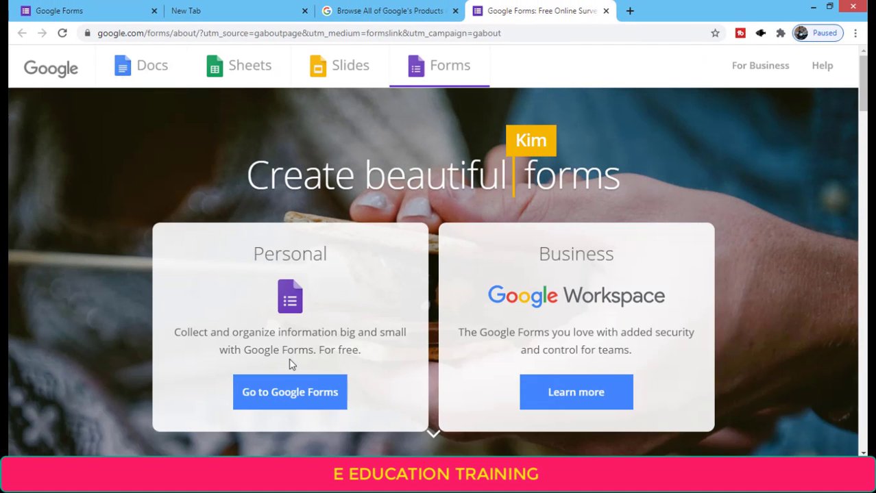
{"action": "left_click", "coordinate": [275, 402]}
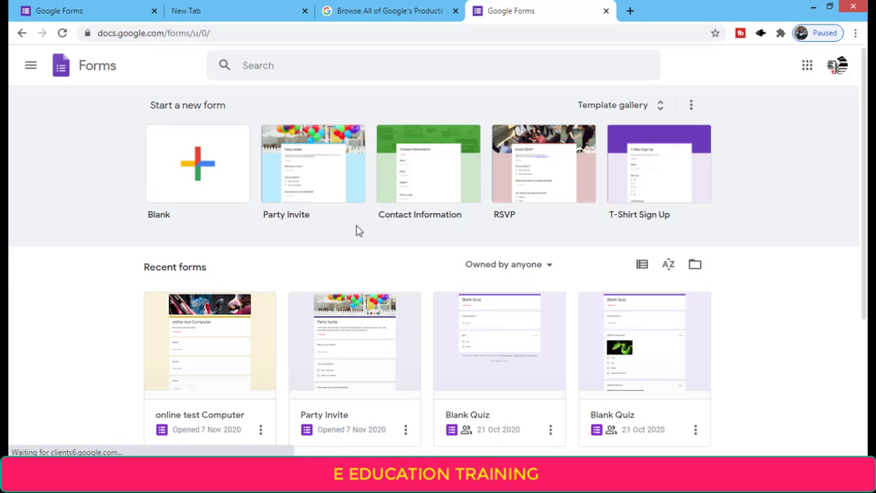
In a new Chrome tab, launch Google Drive from the Google apps grid
{"action": "left_click", "coordinate": [630, 12]}
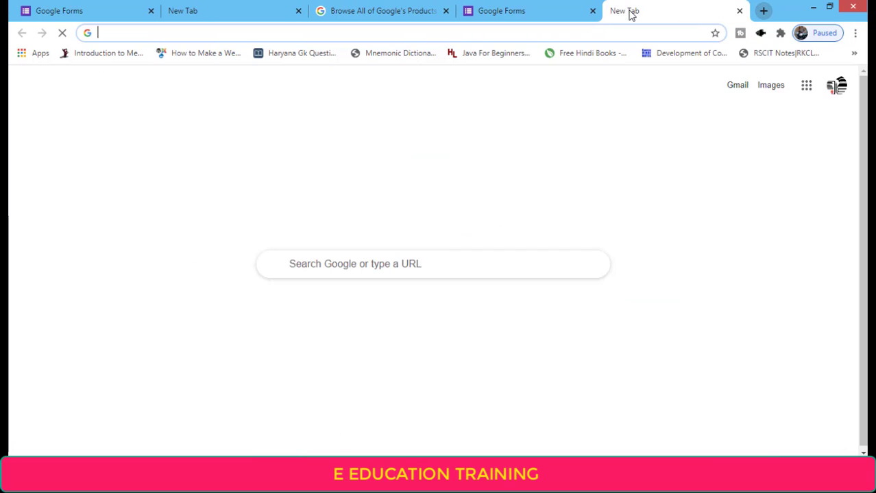
{"action": "left_click", "coordinate": [836, 88]}
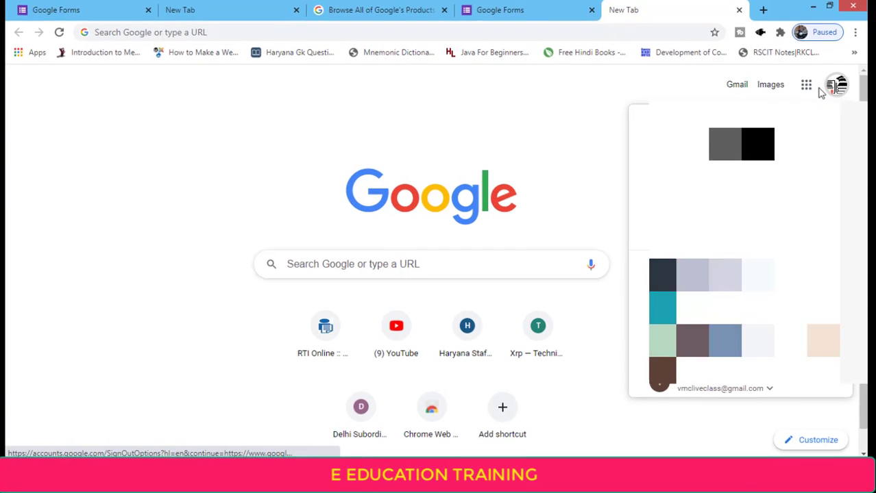
{"action": "left_click", "coordinate": [807, 85]}
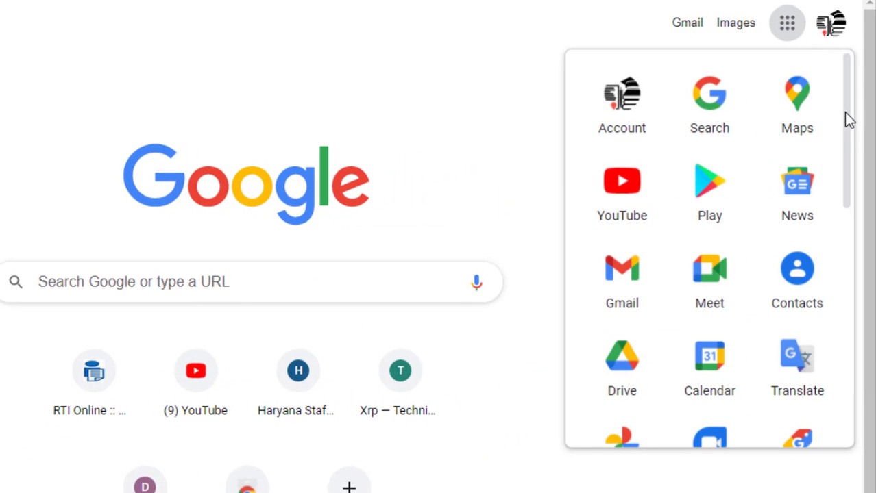
{"action": "mouse_move", "coordinate": [846, 114]}
{"action": "left_mouse_down"}
{"action": "mouse_move", "coordinate": [848, 142]}
{"action": "mouse_move", "coordinate": [848, 126]}
{"action": "left_mouse_up"}
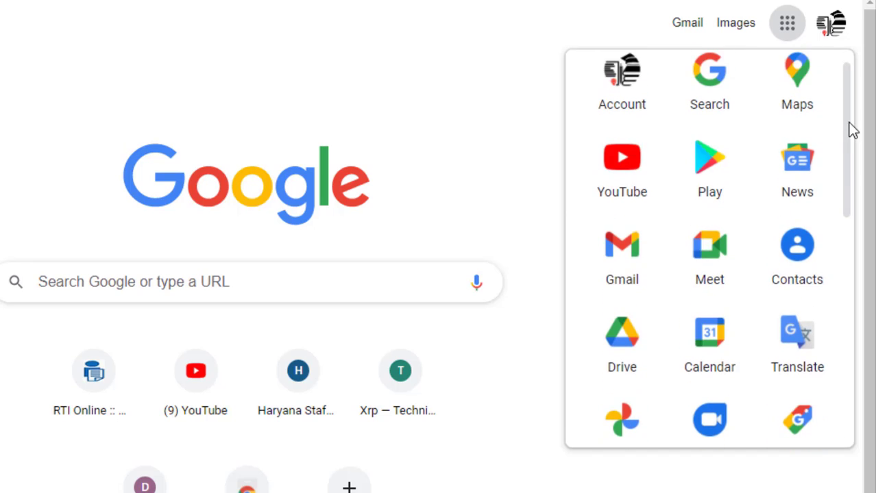
{"action": "left_click", "coordinate": [515, 73]}
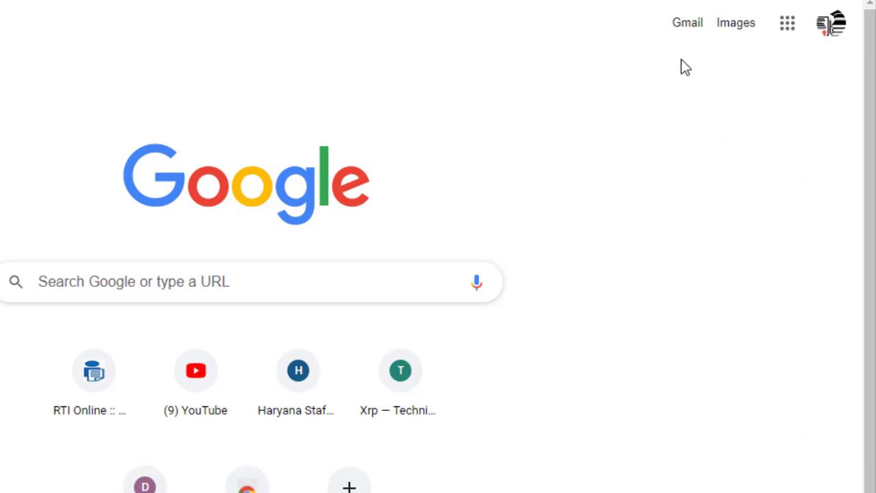
{"action": "left_click", "coordinate": [788, 28]}
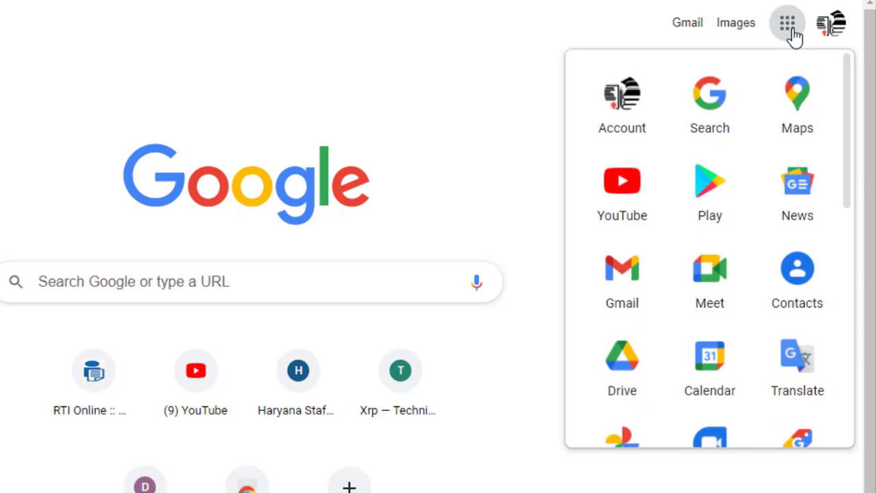
{"action": "left_click", "coordinate": [598, 376]}
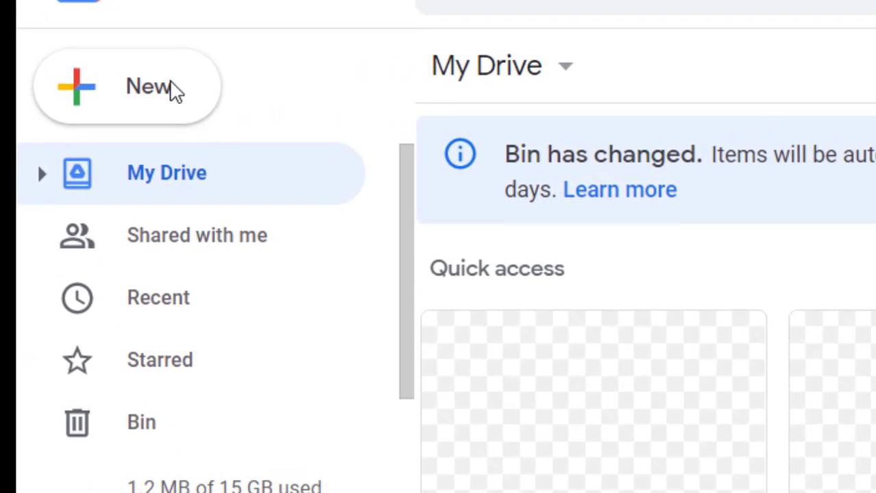
Create a new Google Form from Drive's New menu
{"action": "left_click", "coordinate": [113, 94]}
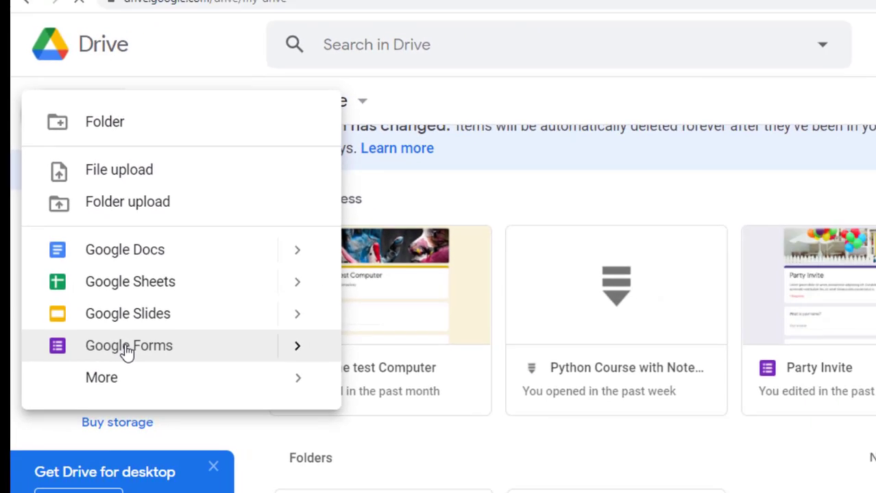
{"action": "left_click", "coordinate": [219, 450]}
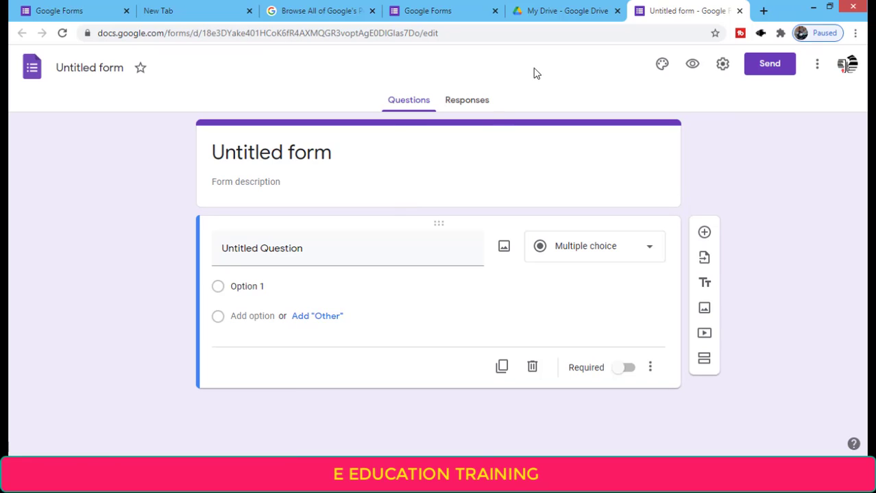
From My Drive, open the Forms template gallery via New > Google Forms > From a template, then open a fresh tab
{"action": "left_click", "coordinate": [553, 9]}
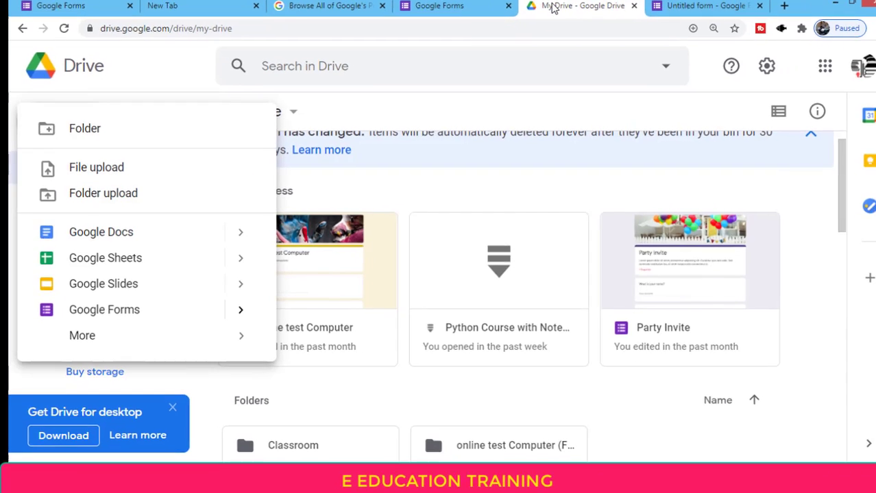
{"action": "left_click", "coordinate": [151, 68]}
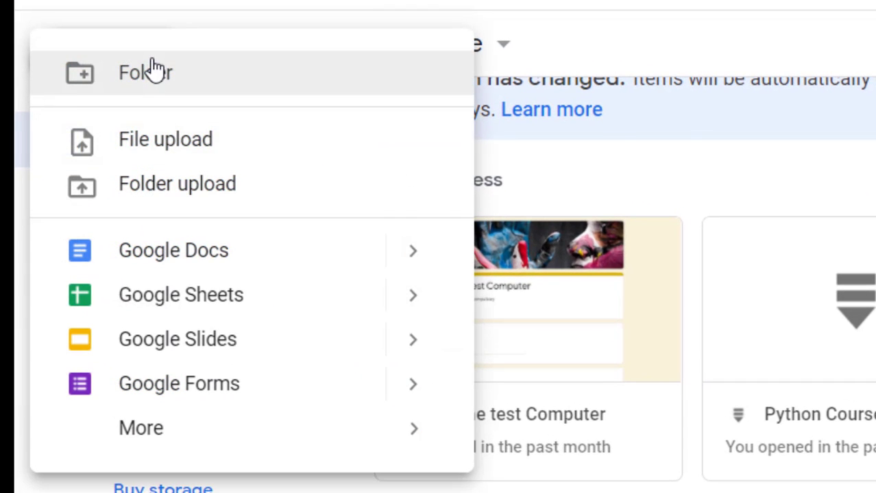
{"action": "left_click", "coordinate": [415, 392]}
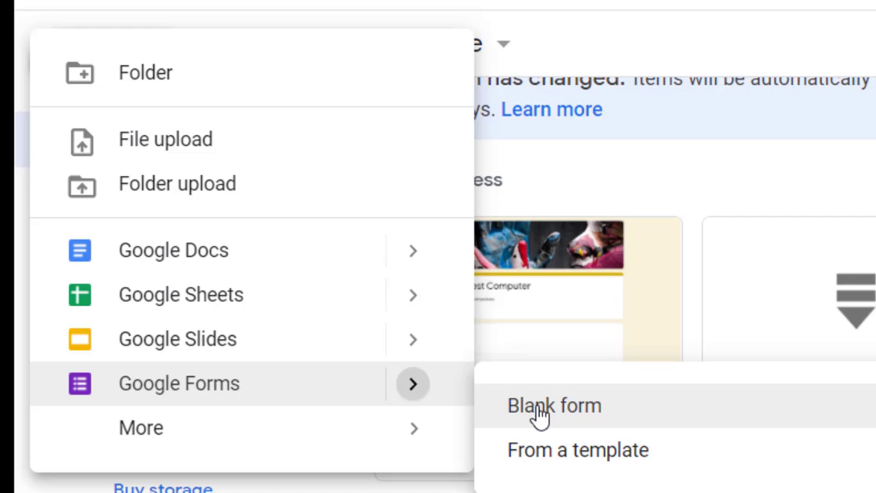
{"action": "left_click", "coordinate": [541, 456]}
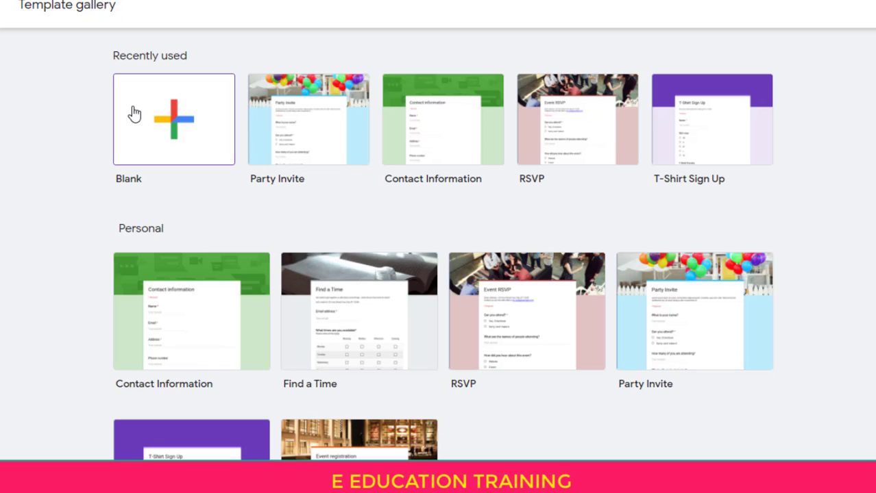
{"action": "left_click", "coordinate": [133, 111]}
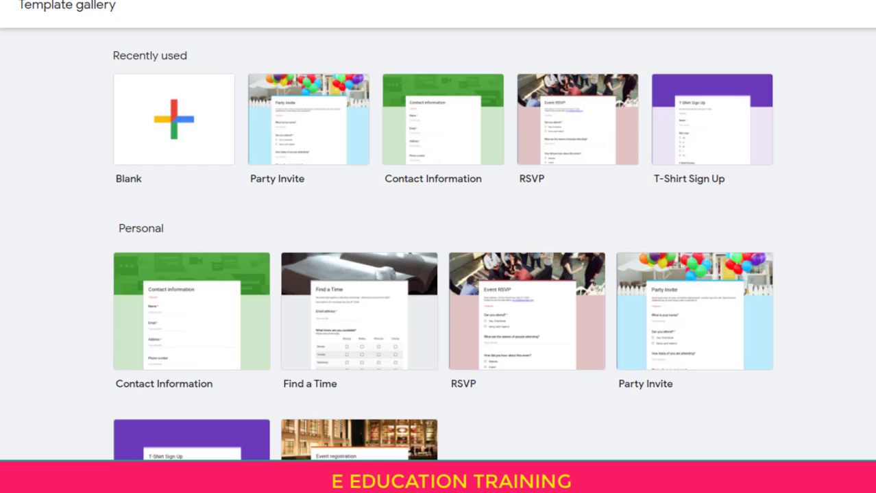
{"action": "left_click", "coordinate": [772, 5]}
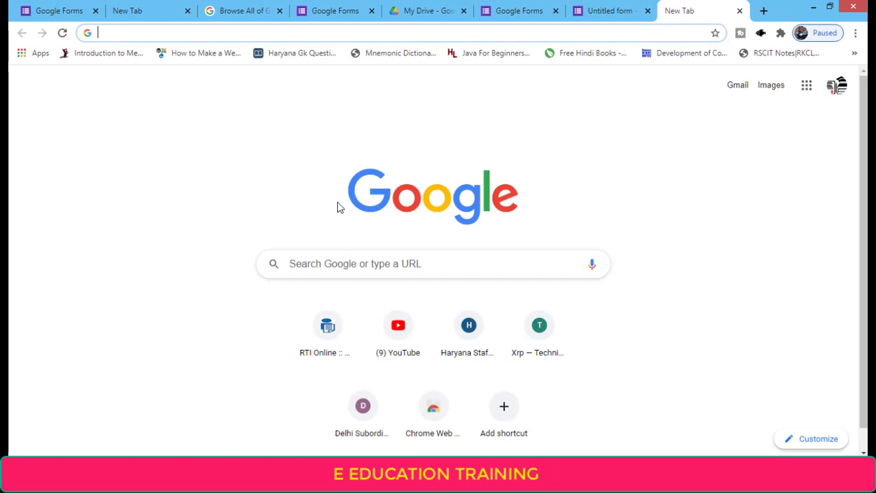
Search Google for 'google forms' and open the 'Google Forms: Sign-in' result
{"action": "left_click", "coordinate": [303, 264]}
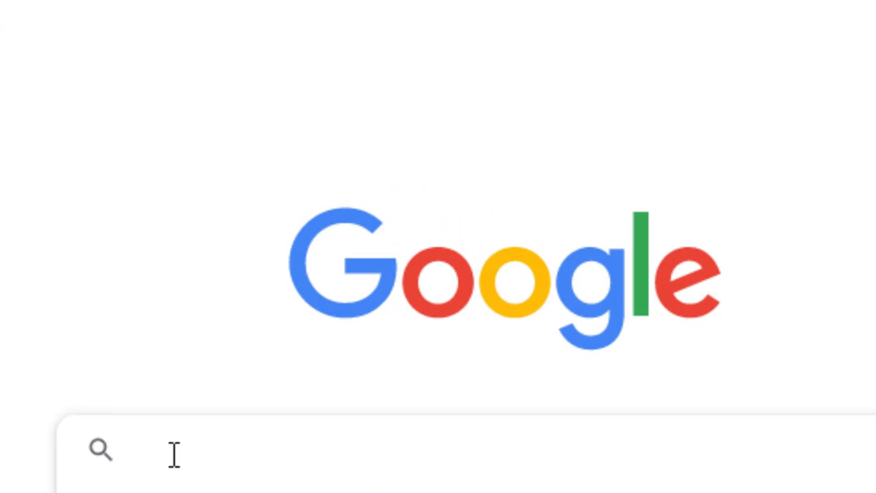
{"action": "type", "text": "google forms"}
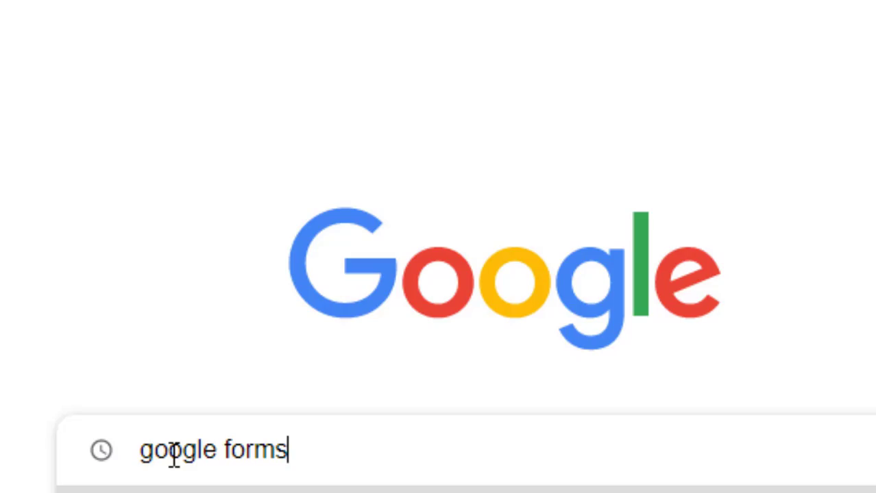
{"action": "key", "text": "Return"}
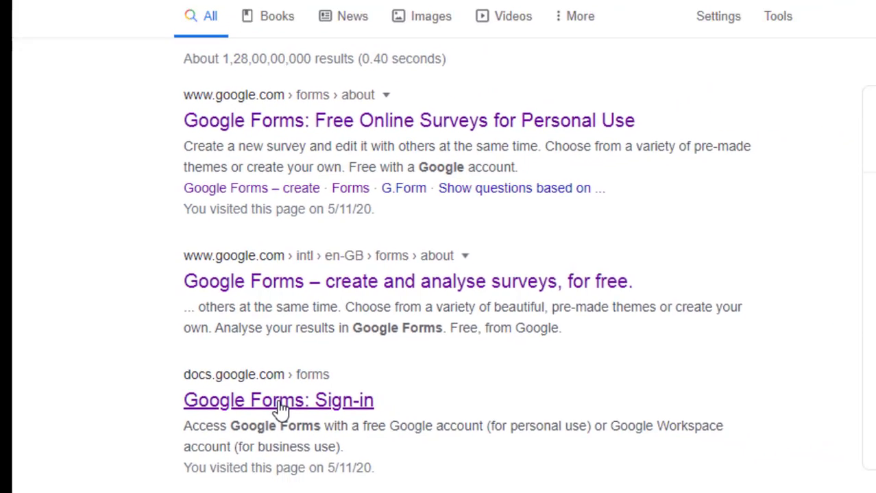
{"action": "left_click", "coordinate": [326, 428]}
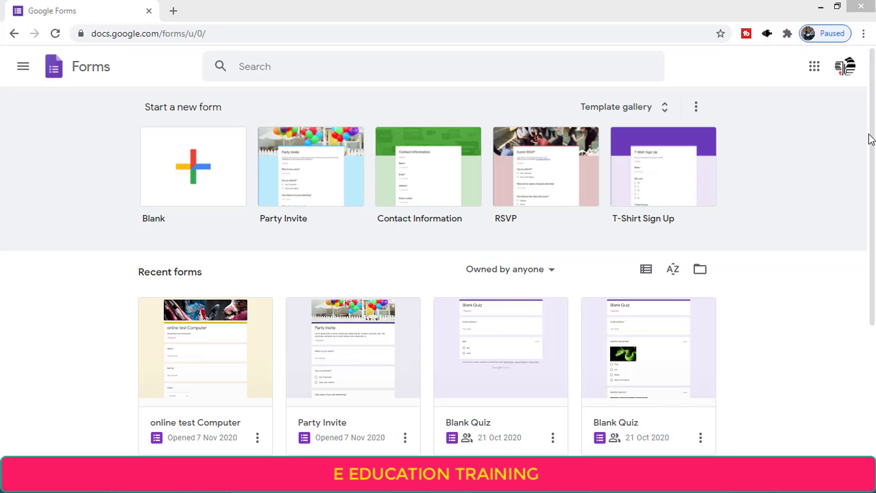
Open the Template gallery and scroll through its Personal, Work and Education templates
{"action": "mouse_move", "coordinate": [871, 136]}
{"action": "left_mouse_down"}
{"action": "mouse_move", "coordinate": [872, 227]}
{"action": "mouse_move", "coordinate": [867, 129]}
{"action": "left_mouse_up"}
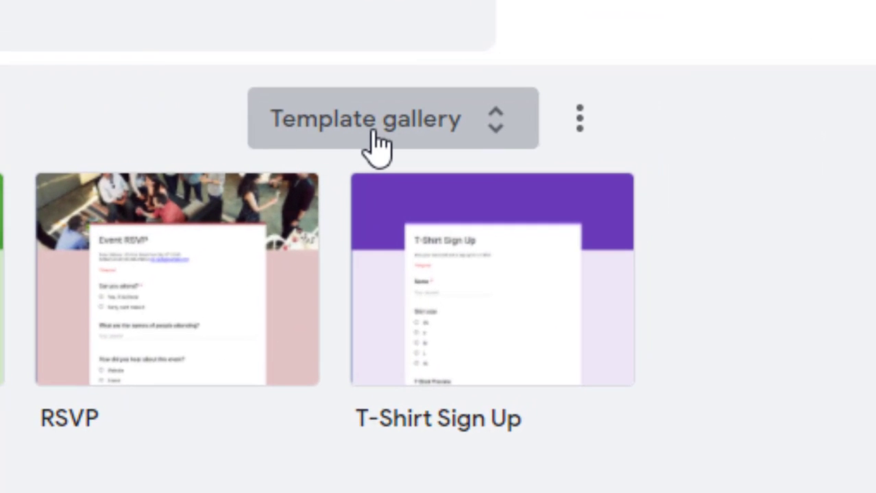
{"action": "left_click", "coordinate": [374, 132]}
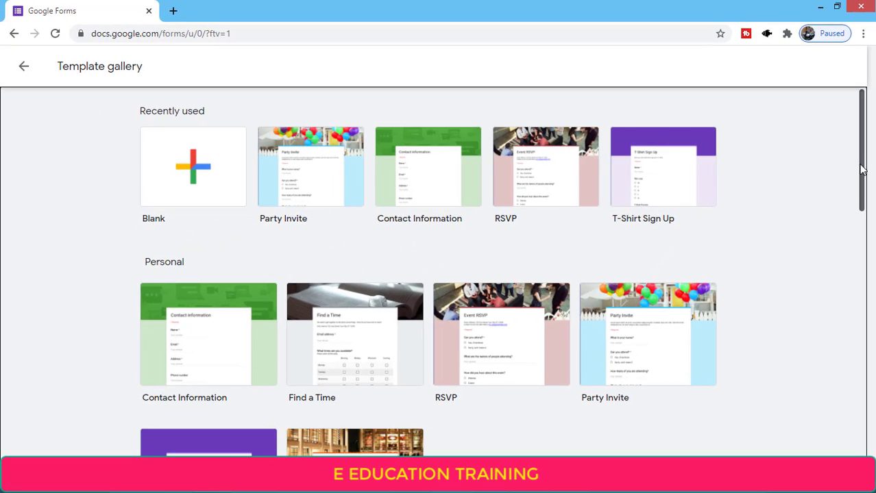
{"action": "left_click_drag", "start_coordinate": [862, 170], "coordinate": [875, 361]}
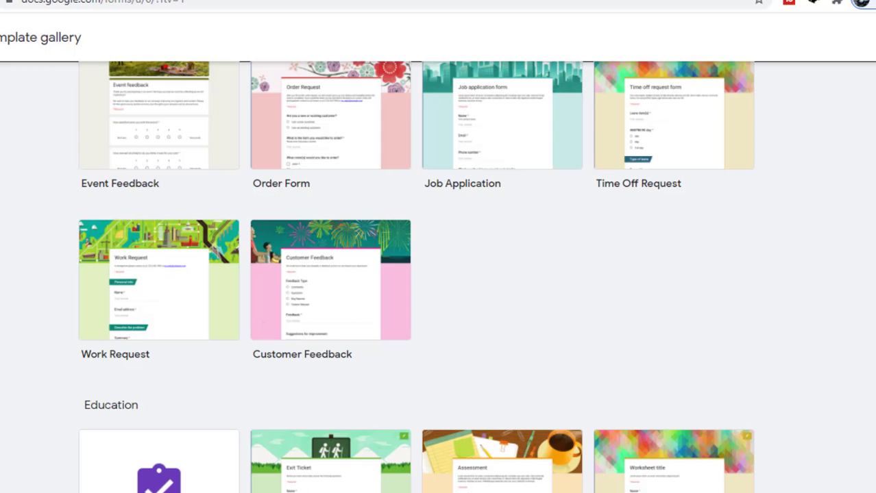
{"action": "scroll", "coordinate": [415, 277], "scroll_direction": "up", "scroll_amount": 6}
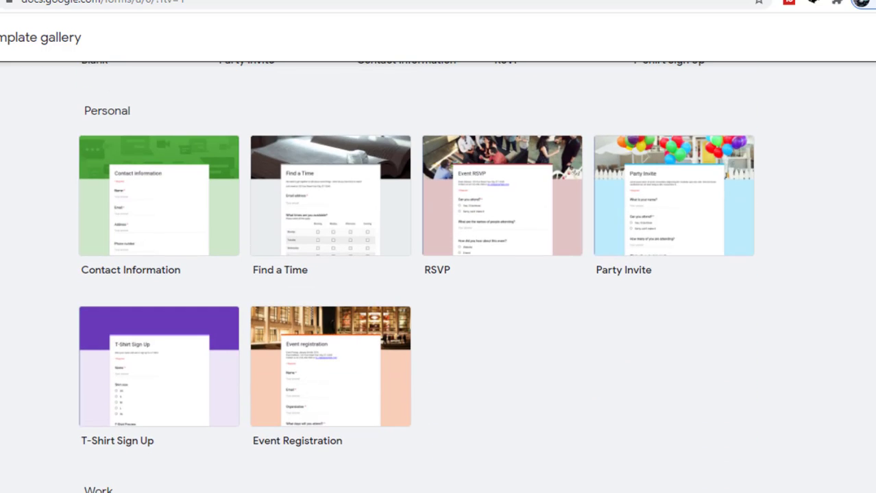
{"action": "scroll", "coordinate": [416, 277], "scroll_direction": "down", "scroll_amount": 5}
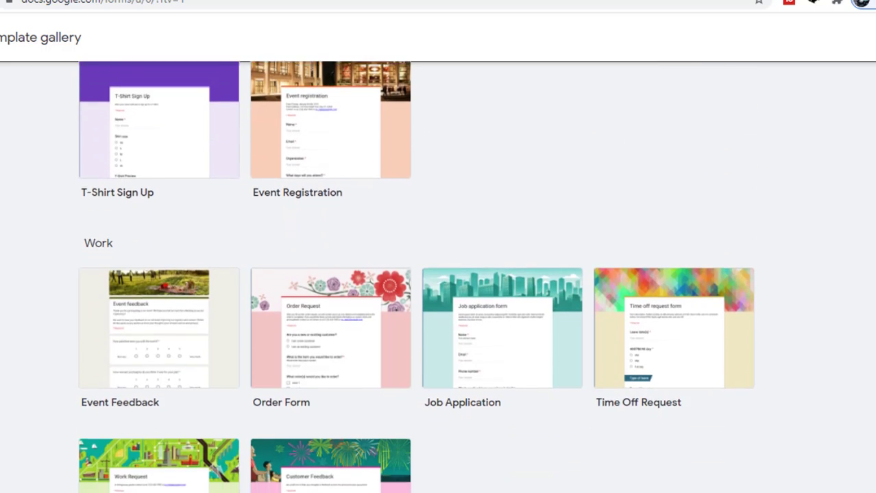
{"action": "scroll", "coordinate": [415, 277], "scroll_direction": "down", "scroll_amount": 2}
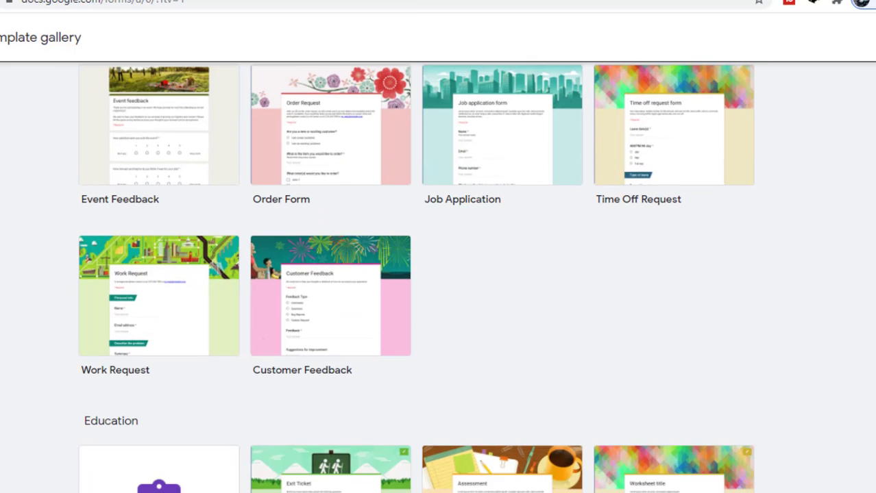
{"action": "scroll", "coordinate": [415, 278], "scroll_direction": "down", "scroll_amount": 2}
{"action": "scroll", "coordinate": [415, 278], "scroll_direction": "up", "scroll_amount": 5}
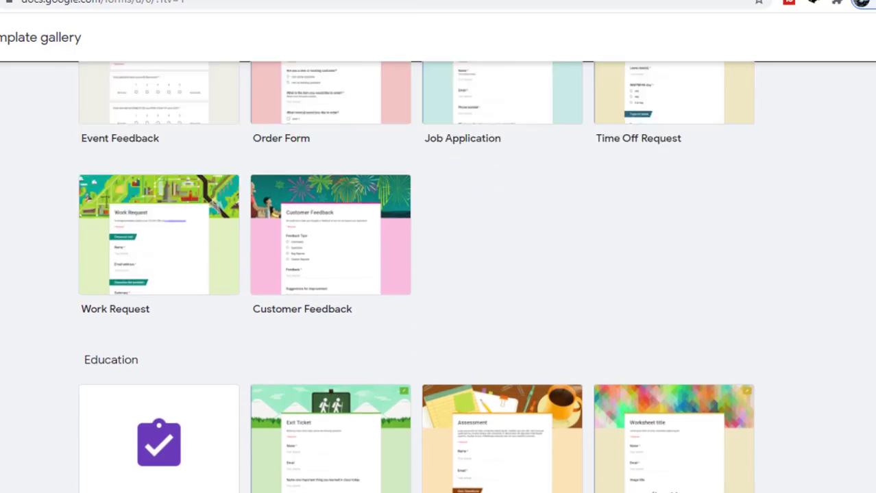
{"action": "scroll", "coordinate": [453, 336], "scroll_direction": "up", "scroll_amount": 4}
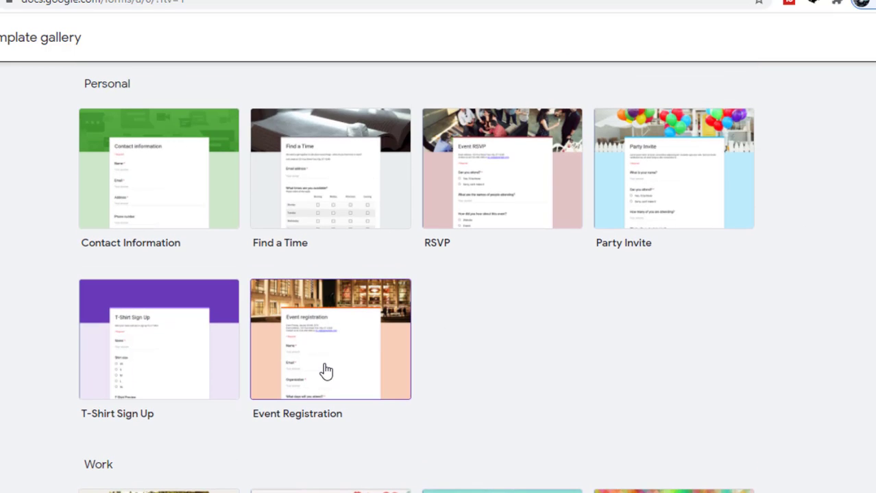
Create a form from the Event Registration template and scroll through its sample questions
{"action": "left_click", "coordinate": [327, 371]}
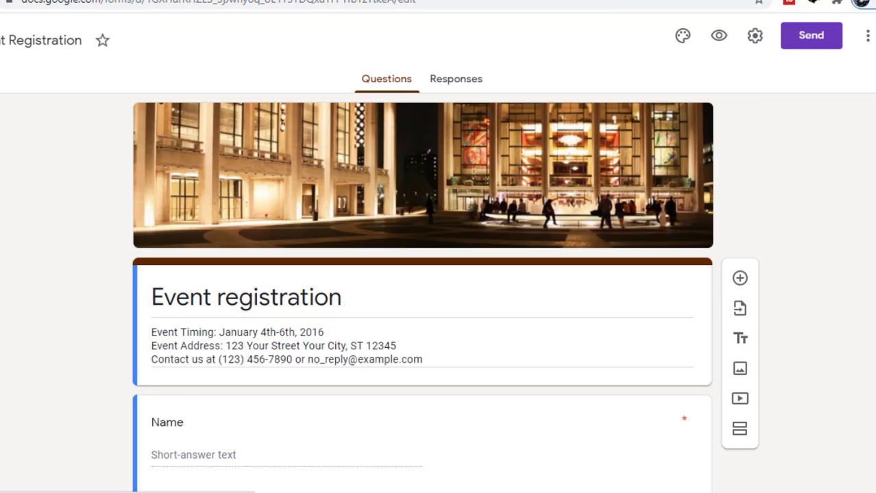
{"action": "scroll", "coordinate": [422, 287], "scroll_direction": "down", "scroll_amount": 6}
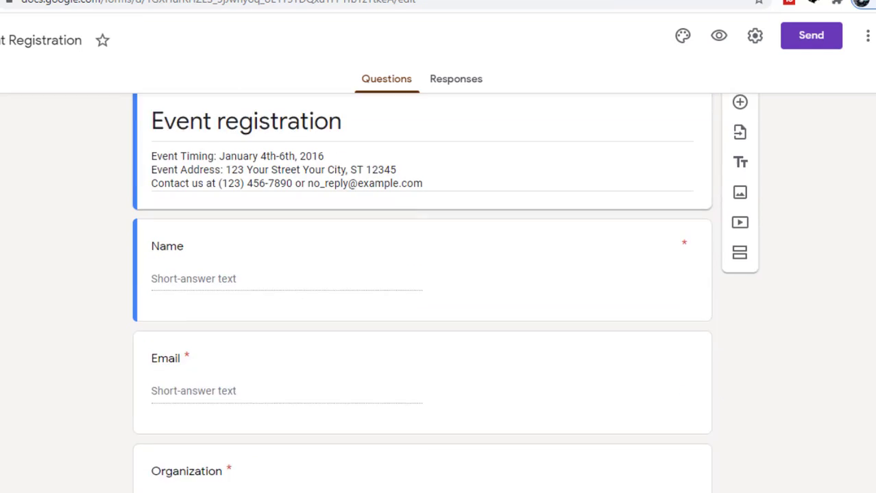
{"action": "scroll", "coordinate": [422, 288], "scroll_direction": "down", "scroll_amount": 5}
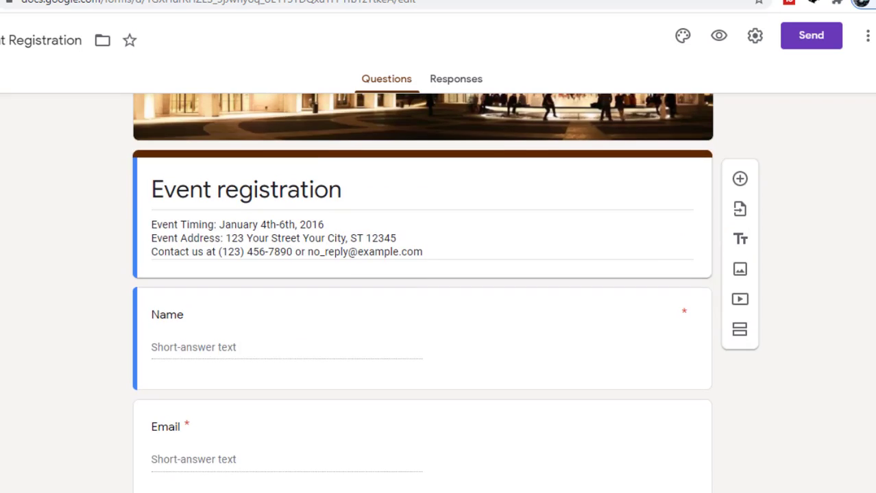
{"action": "scroll", "coordinate": [421, 287], "scroll_direction": "down", "scroll_amount": 4}
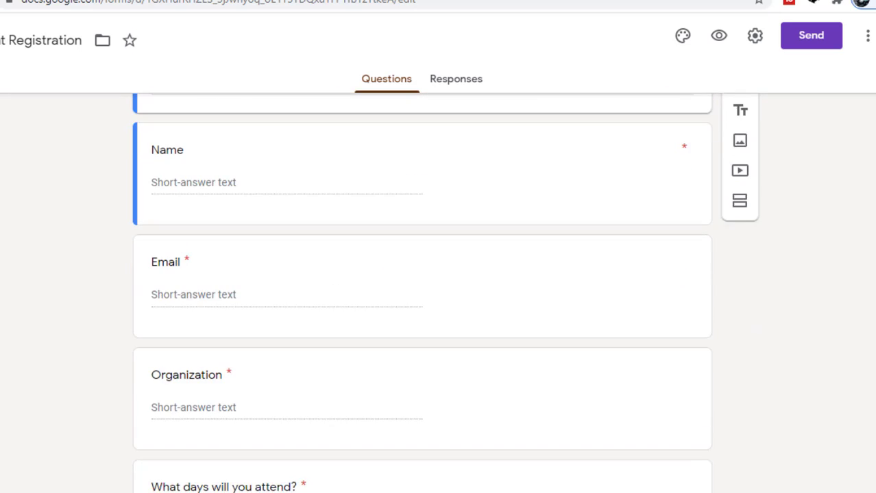
{"action": "scroll", "coordinate": [421, 288], "scroll_direction": "down", "scroll_amount": 3}
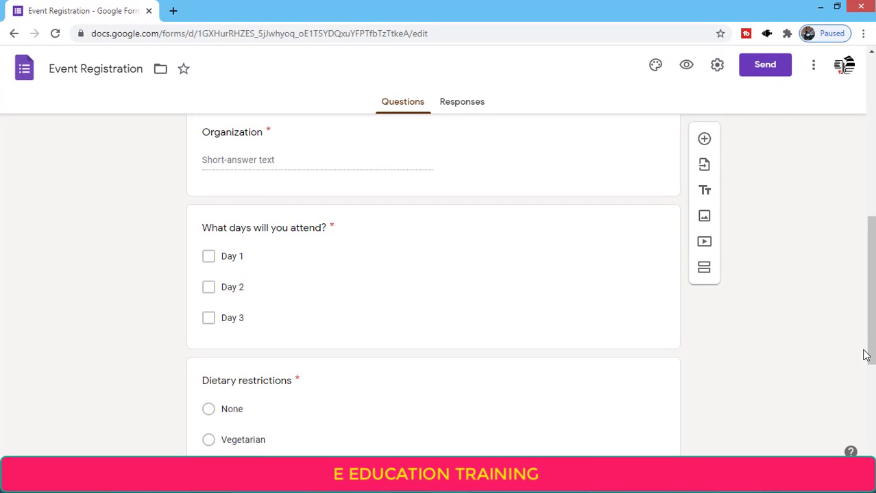
Back out of the Event Registration form through the template gallery to the Forms home page
{"action": "left_click", "coordinate": [14, 39]}
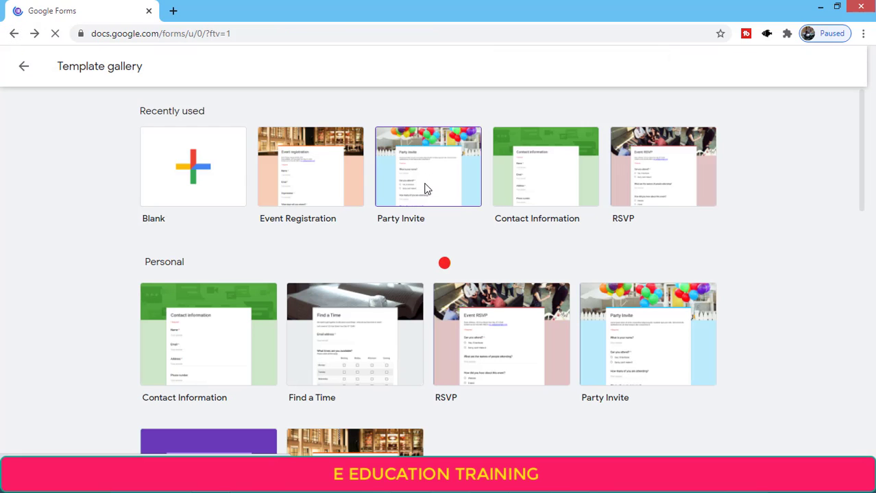
{"action": "left_click_drag", "start_coordinate": [866, 172], "coordinate": [865, 123]}
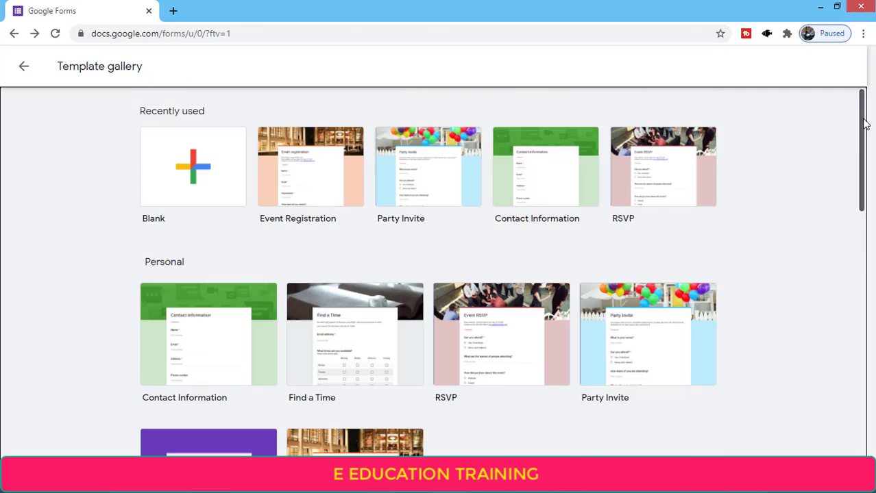
{"action": "left_click", "coordinate": [24, 66]}
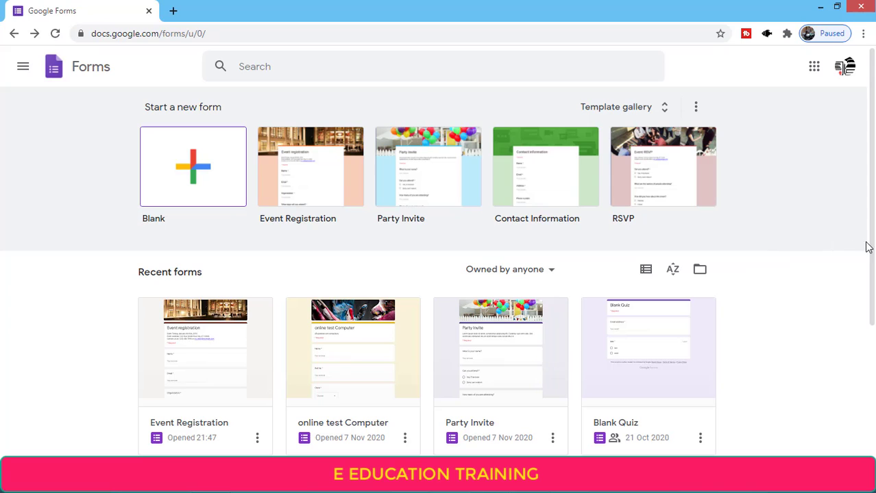
{"action": "left_click_drag", "start_coordinate": [869, 247], "coordinate": [871, 308]}
{"action": "scroll", "coordinate": [845, 66], "scroll_direction": "down", "scroll_amount": 3}
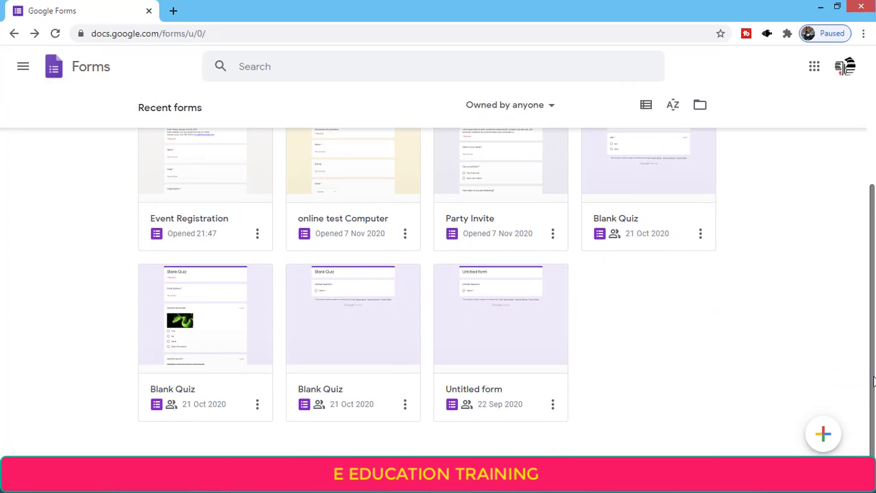
{"action": "scroll", "coordinate": [870, 381], "scroll_direction": "up", "scroll_amount": 5}
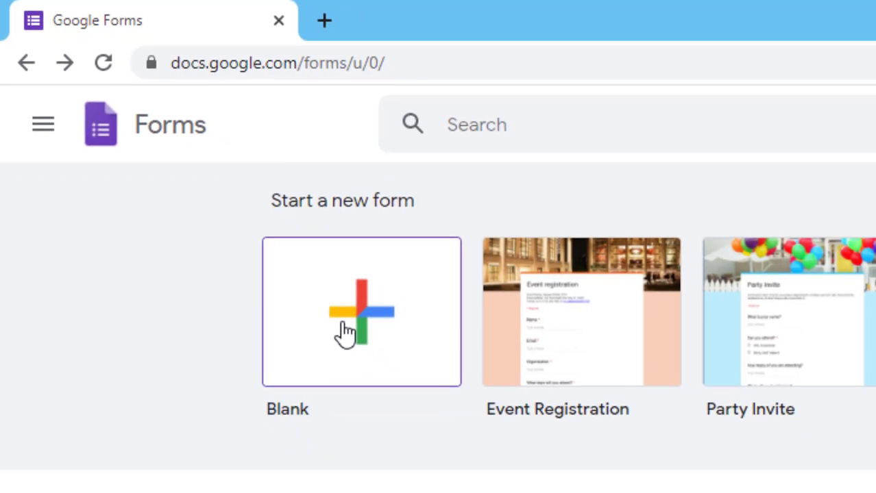
Start a new blank form and look over its title, description and first question
{"action": "left_click", "coordinate": [390, 370]}
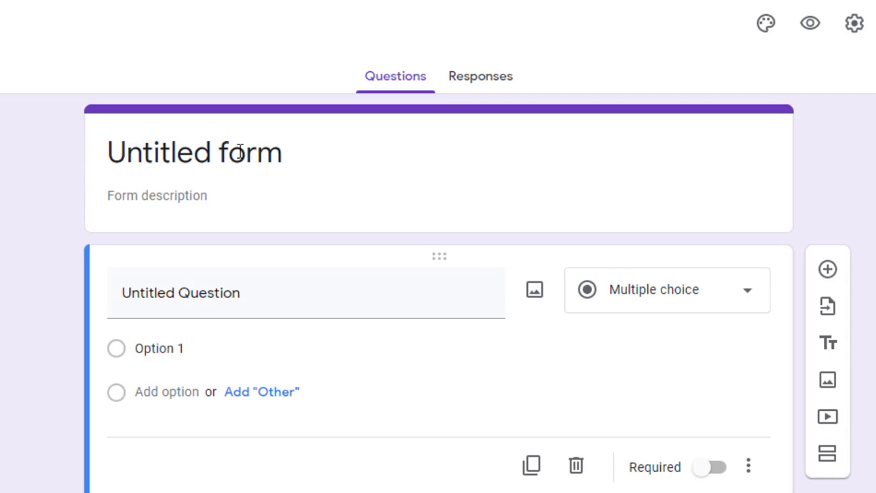
{"action": "left_click", "coordinate": [238, 152]}
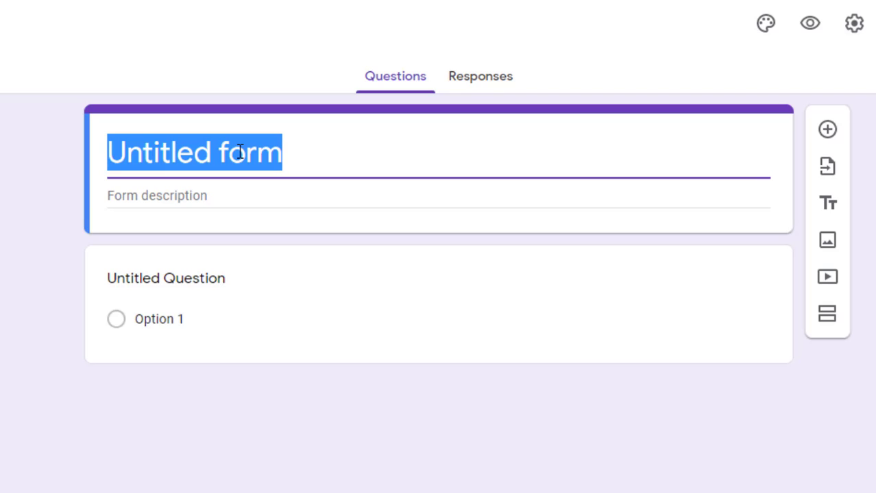
{"action": "left_click", "coordinate": [156, 201]}
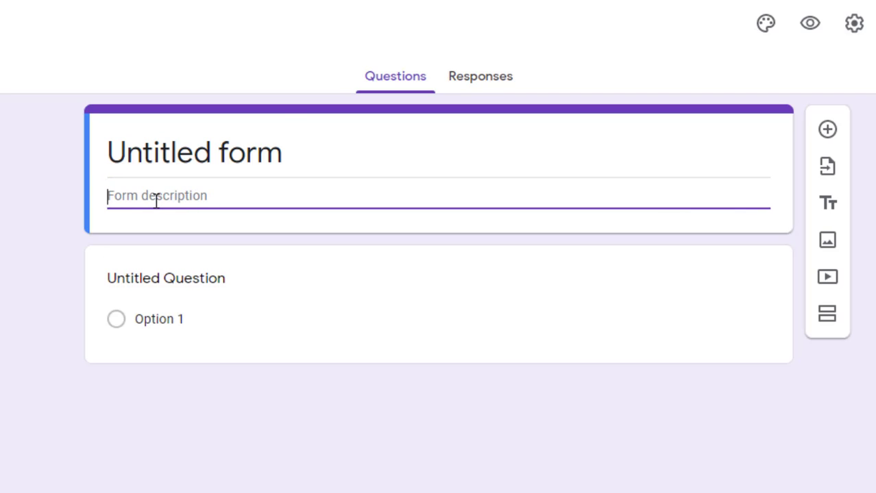
{"action": "left_click", "coordinate": [9, 163]}
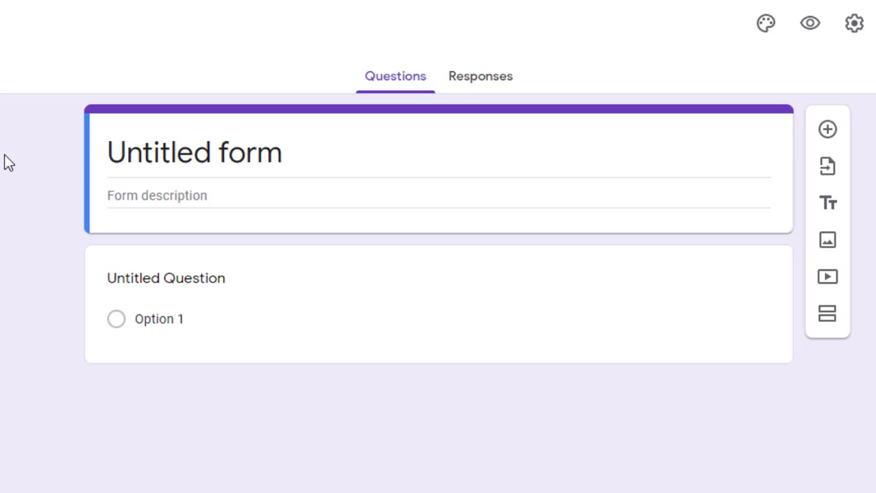
{"action": "left_click", "coordinate": [310, 260]}
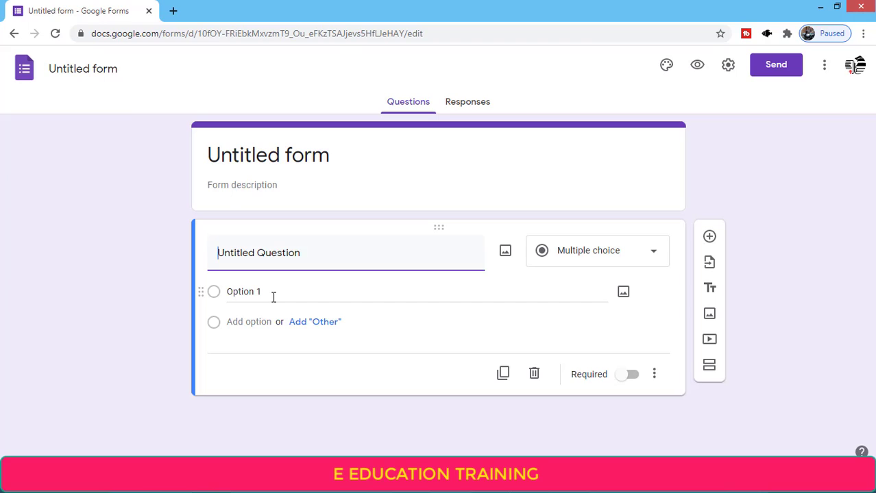
Replace the 'Untitled form' title with 'QUIZ FORM 1'
{"action": "left_click", "coordinate": [255, 157]}
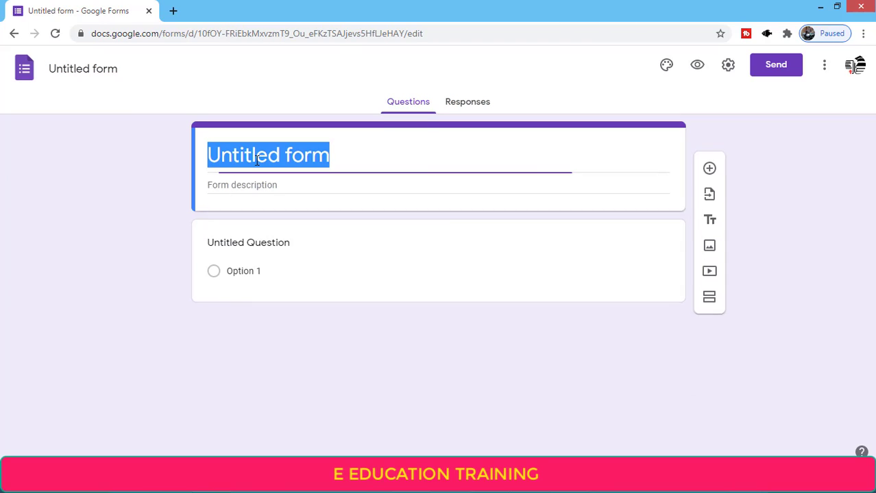
{"action": "left_click", "coordinate": [112, 124]}
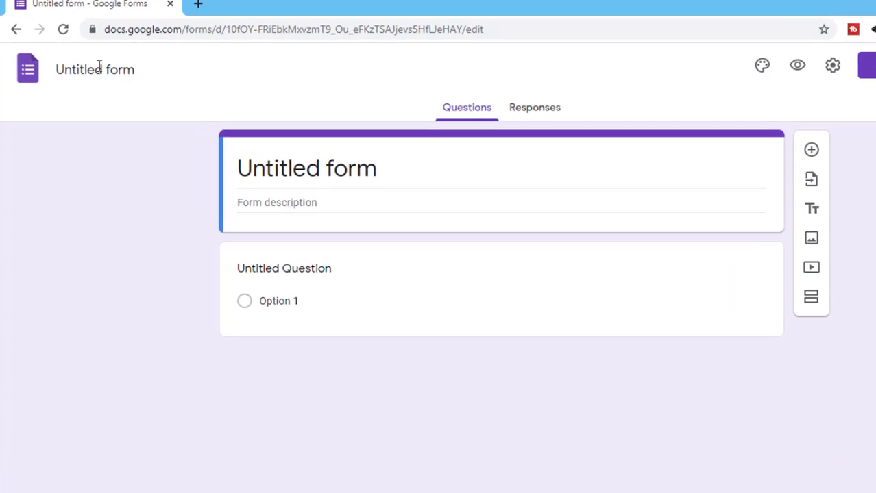
{"action": "left_click", "coordinate": [88, 68]}
{"action": "left_click", "coordinate": [412, 211]}
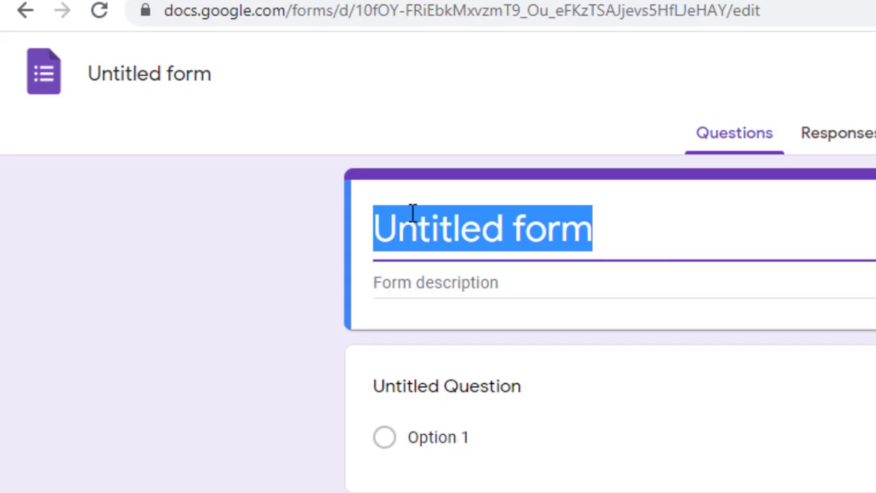
{"action": "left_click", "coordinate": [131, 51]}
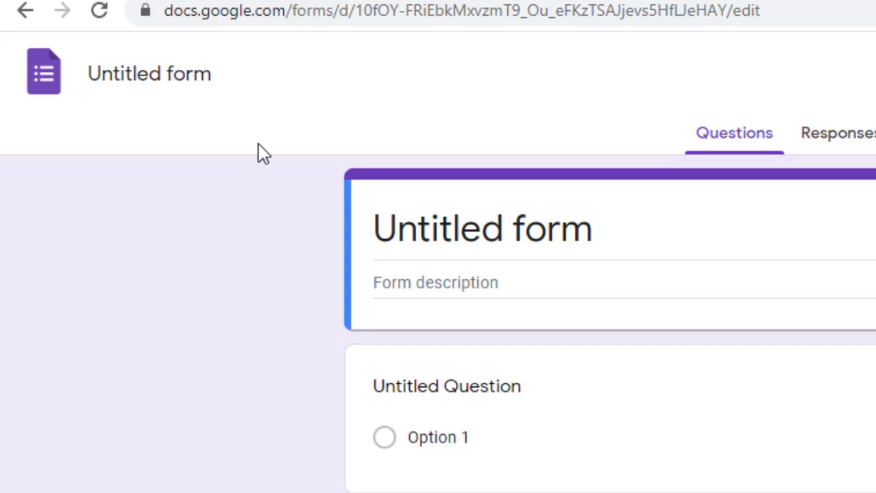
{"action": "left_click", "coordinate": [424, 235]}
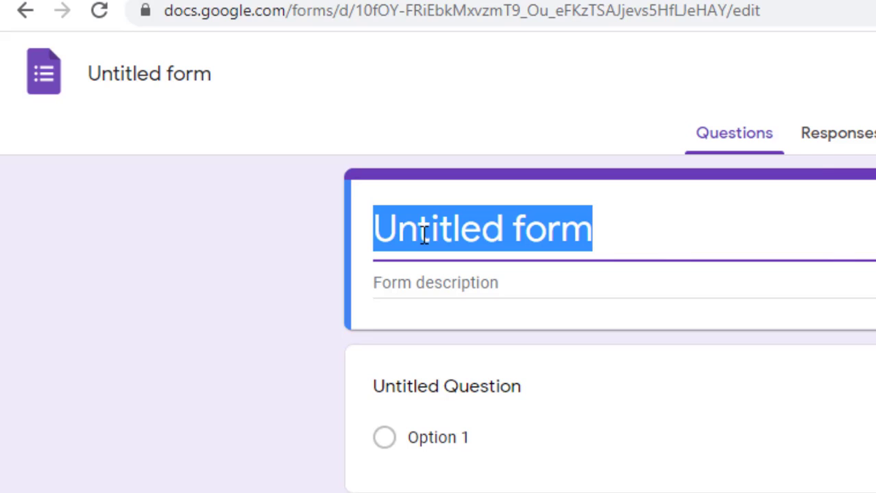
{"action": "type", "text": "QUIZ "}
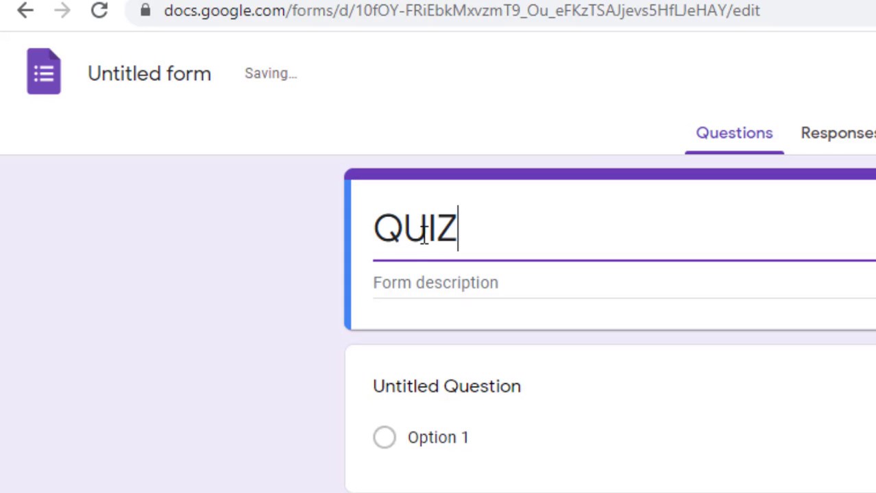
{"action": "type", "text": "FOR"}
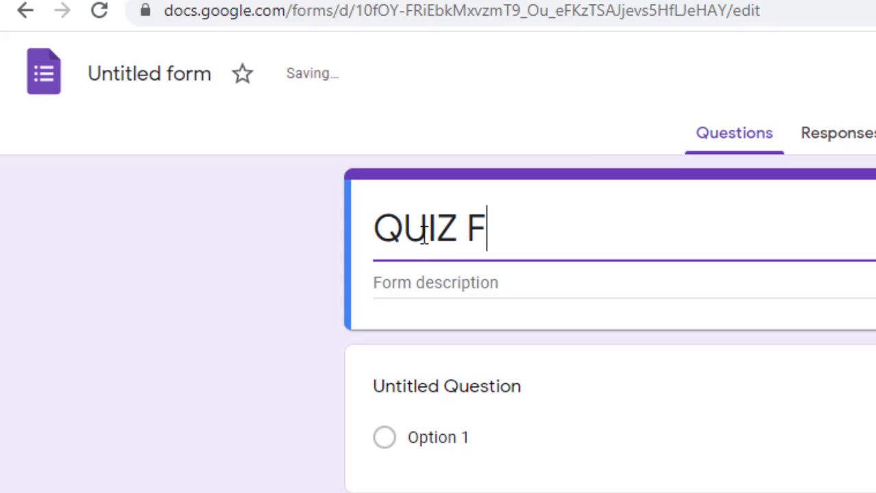
{"action": "type", "text": "M "}
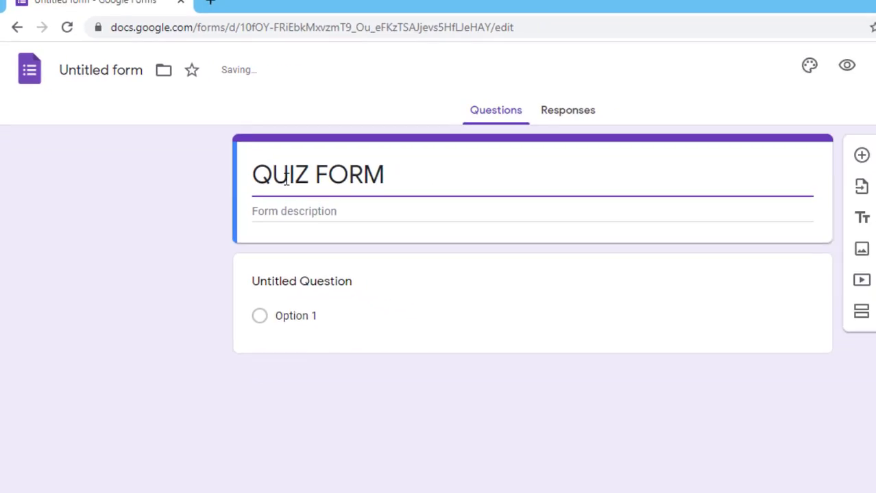
{"action": "type", "text": "1"}
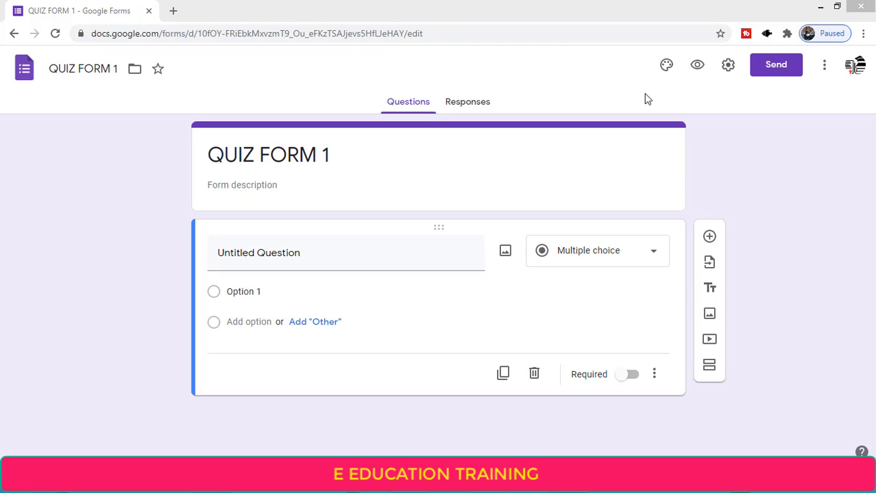
{"action": "left_click", "coordinate": [265, 146]}
{"action": "triple_click", "coordinate": [249, 152]}
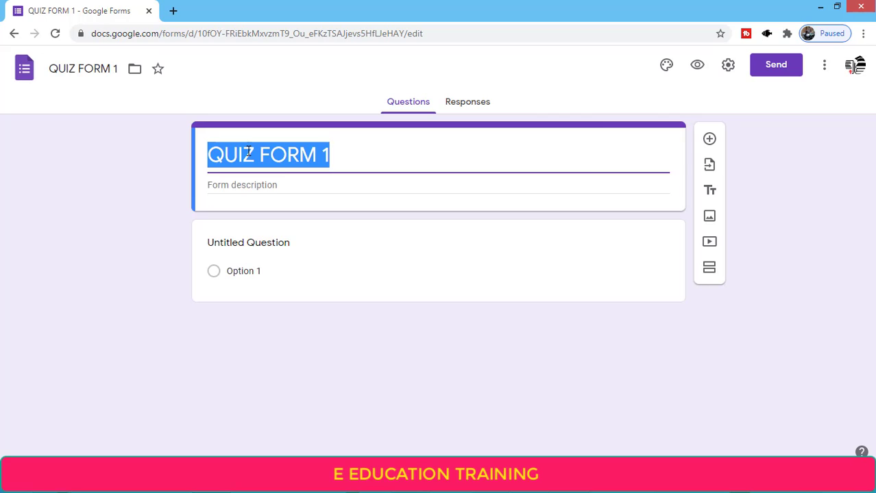
{"action": "left_click", "coordinate": [70, 60]}
{"action": "left_click", "coordinate": [63, 68]}
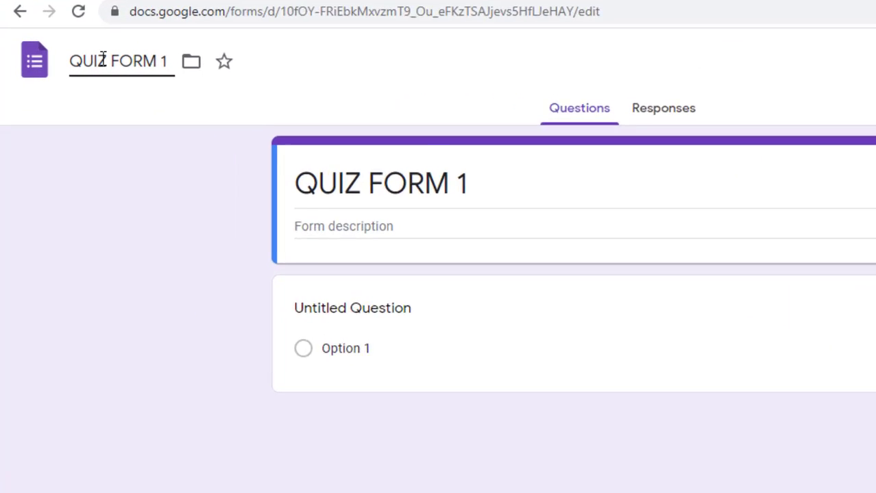
{"action": "left_click", "coordinate": [351, 209]}
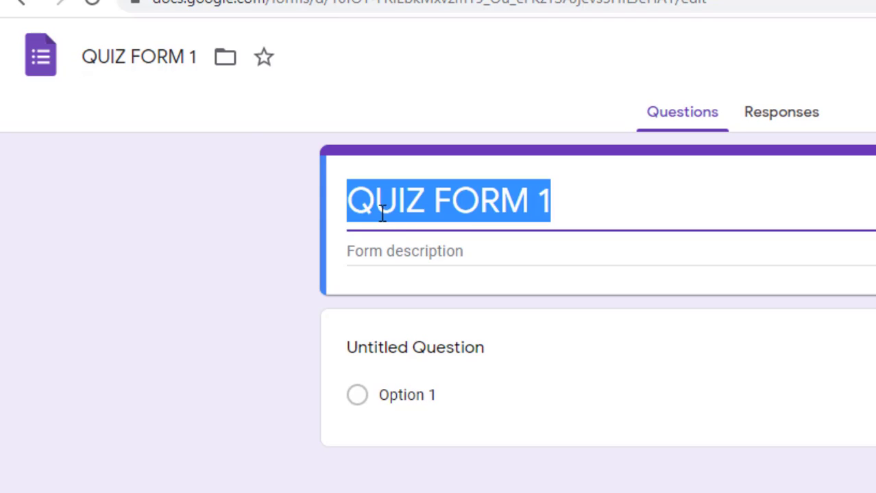
{"action": "left_click", "coordinate": [144, 60]}
{"action": "double_click", "coordinate": [144, 60]}
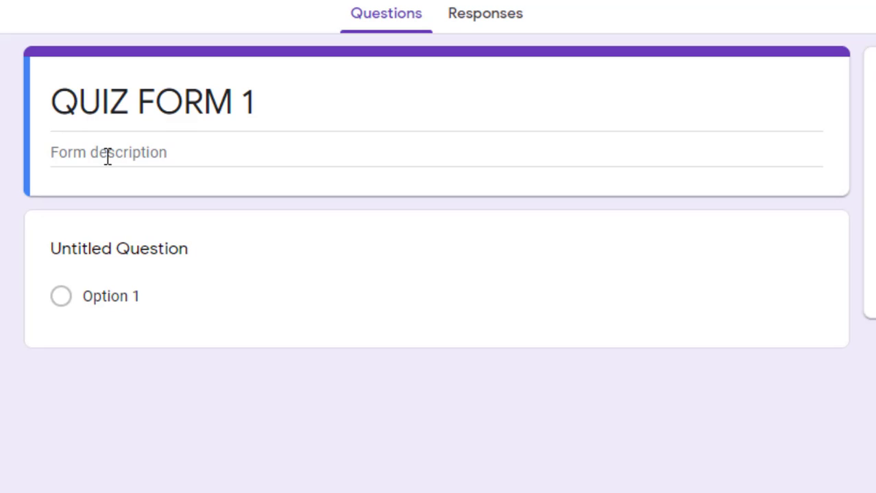
{"action": "left_click", "coordinate": [108, 156]}
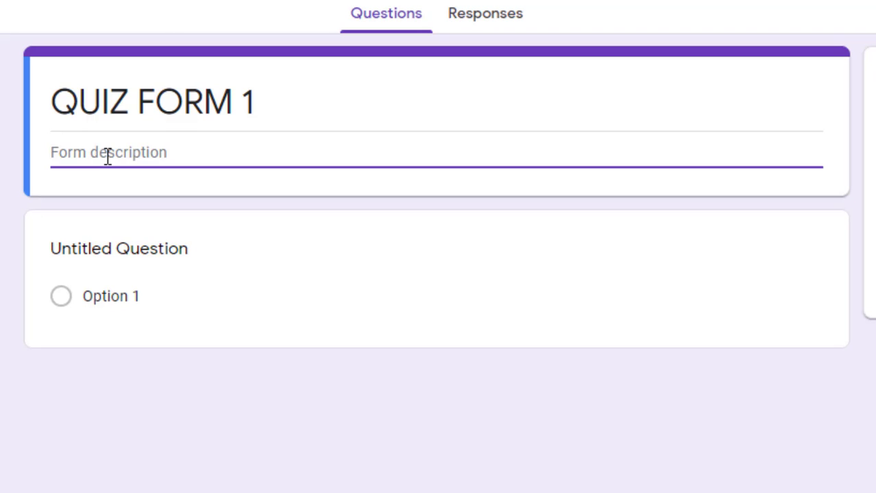
Type the description 'Online quiz for exam 2020-21', correcting a typo along the way
{"action": "type", "text": "Onl"}
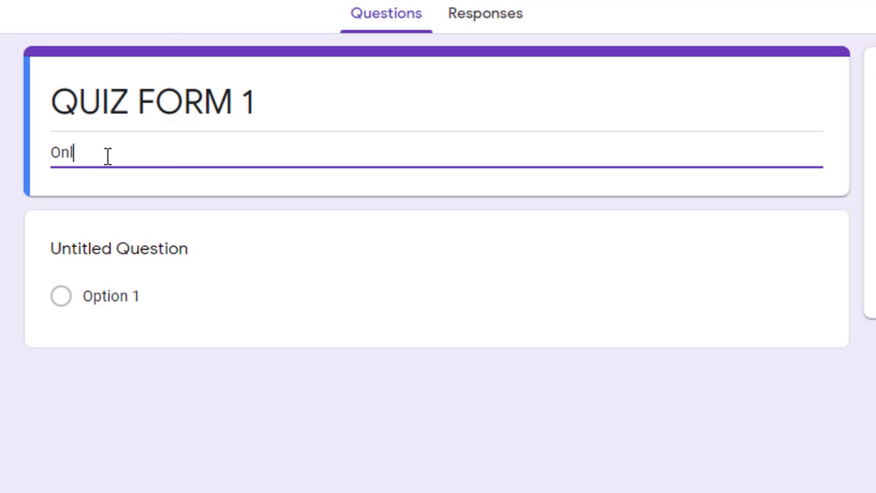
{"action": "type", "text": "ine quiz for"}
{"action": "type", "text": " s"}
{"action": "type", "text": "u"}
{"action": "key", "text": "BackSpace"}
{"action": "key", "text": "BackSpace"}
{"action": "key", "text": "BackSpace"}
{"action": "type", "text": "exam"}
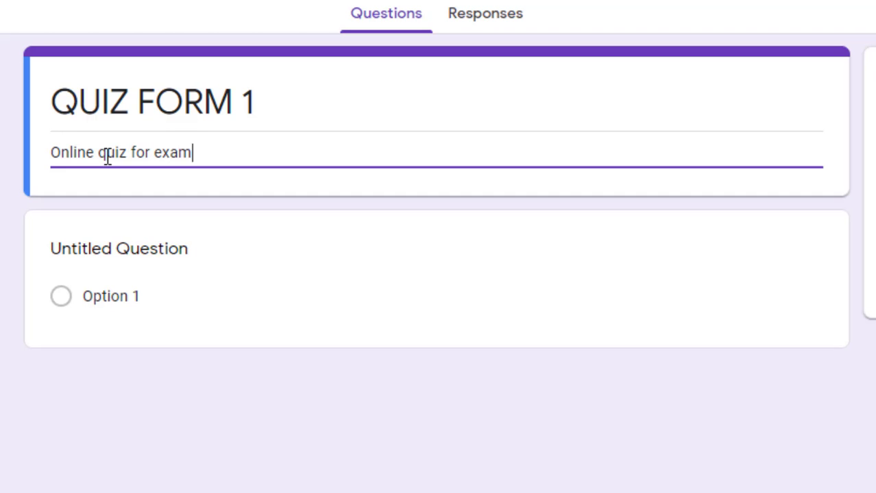
{"action": "type", "text": " 2020-"}
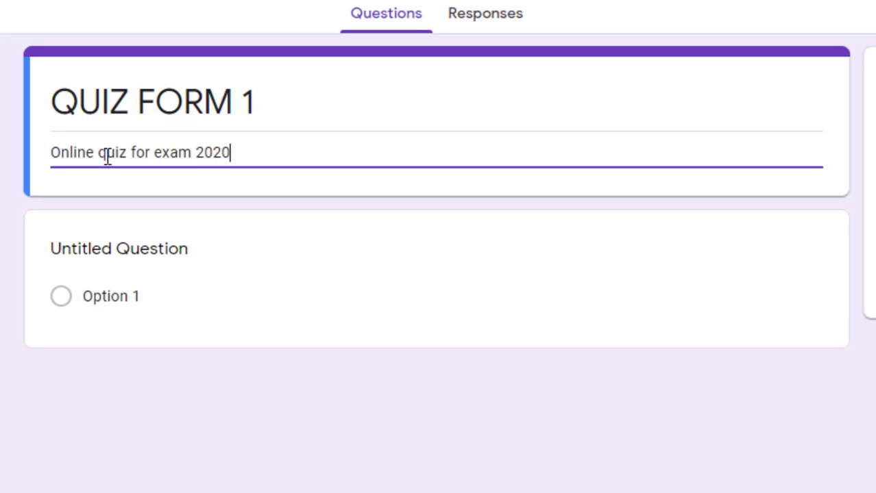
{"action": "type", "text": "21"}
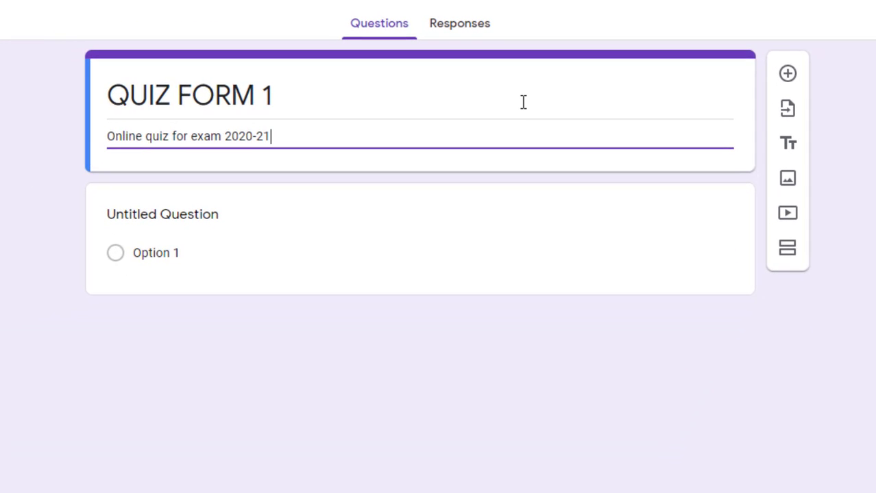
{"action": "triple_click", "coordinate": [523, 102]}
{"action": "left_click", "coordinate": [463, 69]}
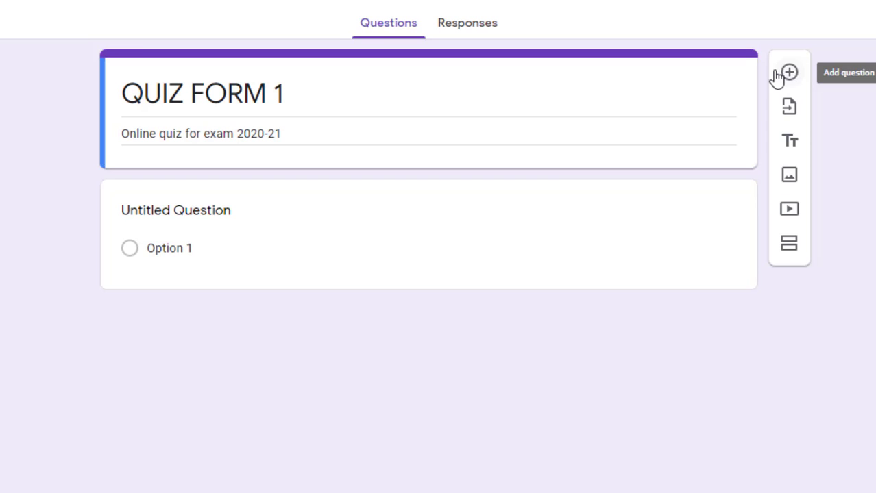
Add two blank multiple-choice questions at the top of QUIZ FORM 1, above the Untitled Question
{"action": "left_click", "coordinate": [790, 72]}
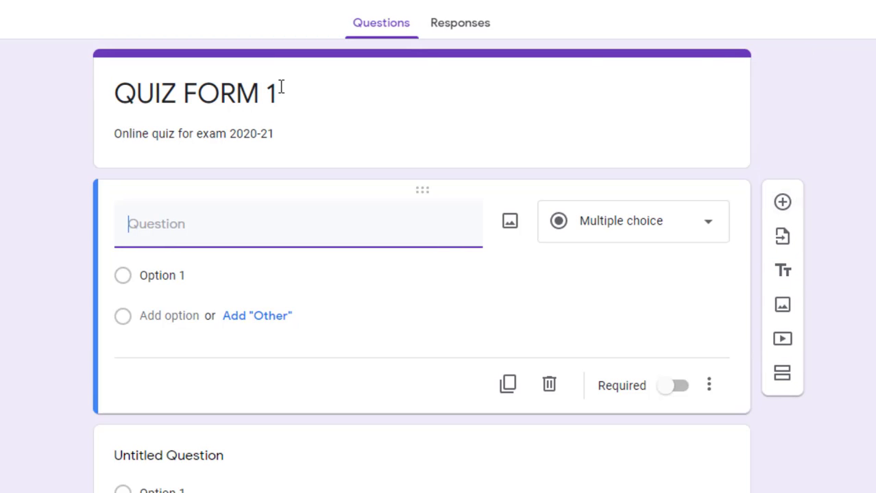
{"action": "left_click", "coordinate": [335, 90]}
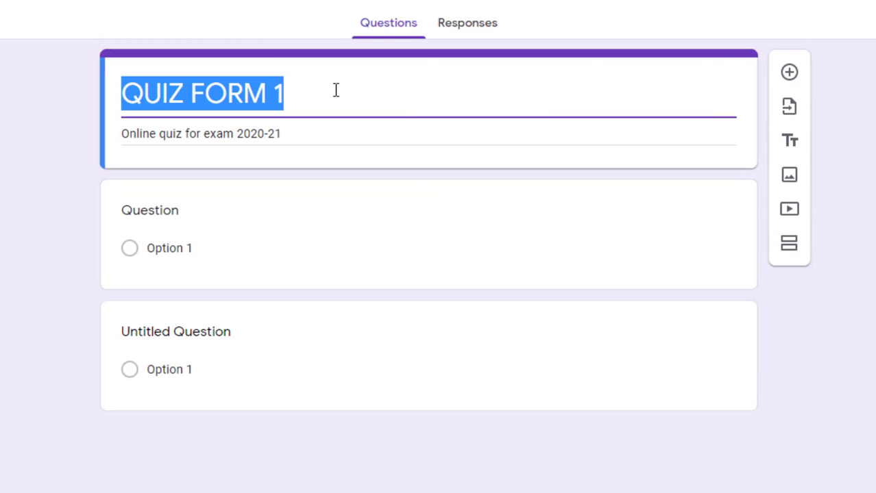
{"action": "left_click", "coordinate": [790, 75]}
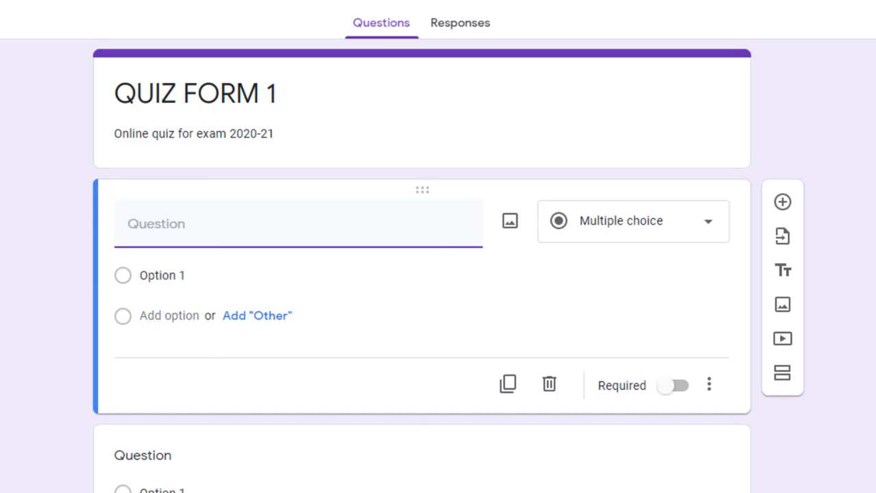
Add a third blank question directly below the Untitled Question
{"action": "scroll", "coordinate": [442, 258], "scroll_direction": "down", "scroll_amount": 3}
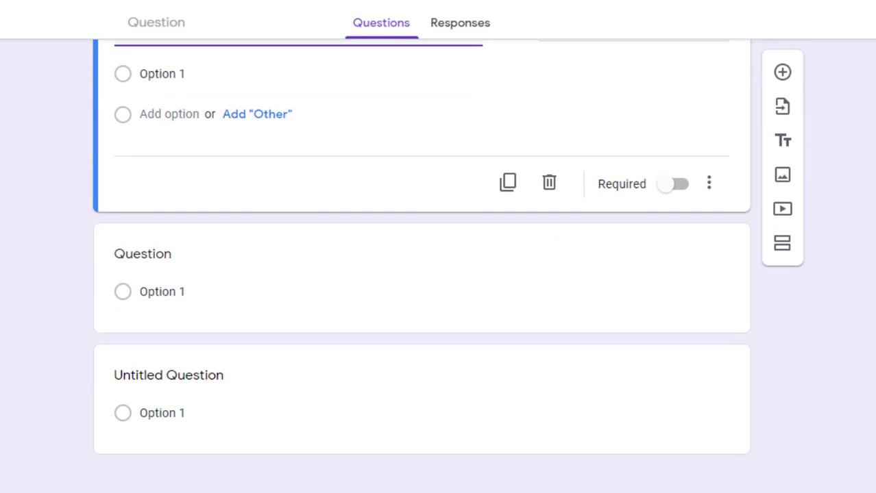
{"action": "left_click", "coordinate": [467, 419]}
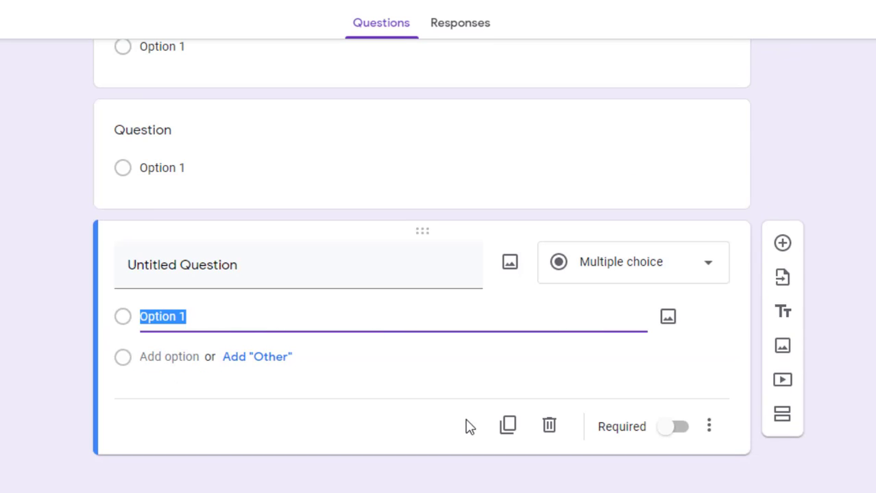
{"action": "left_click", "coordinate": [782, 244]}
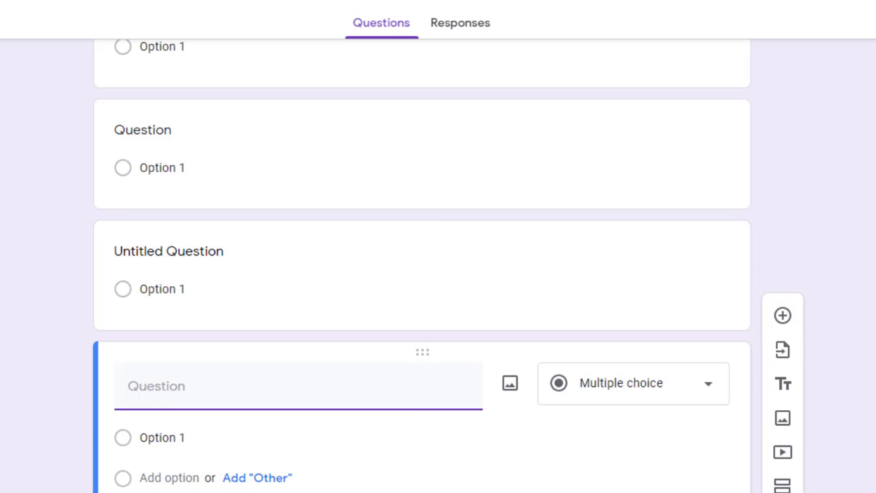
{"action": "scroll", "coordinate": [421, 274], "scroll_direction": "up", "scroll_amount": 1}
{"action": "scroll", "coordinate": [504, 121], "scroll_direction": "up", "scroll_amount": 2}
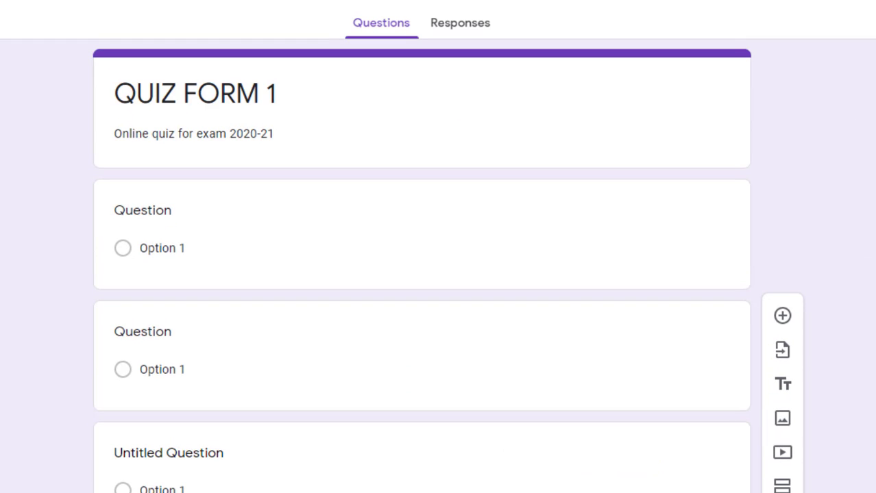
{"action": "scroll", "coordinate": [433, 283], "scroll_direction": "down", "scroll_amount": 5}
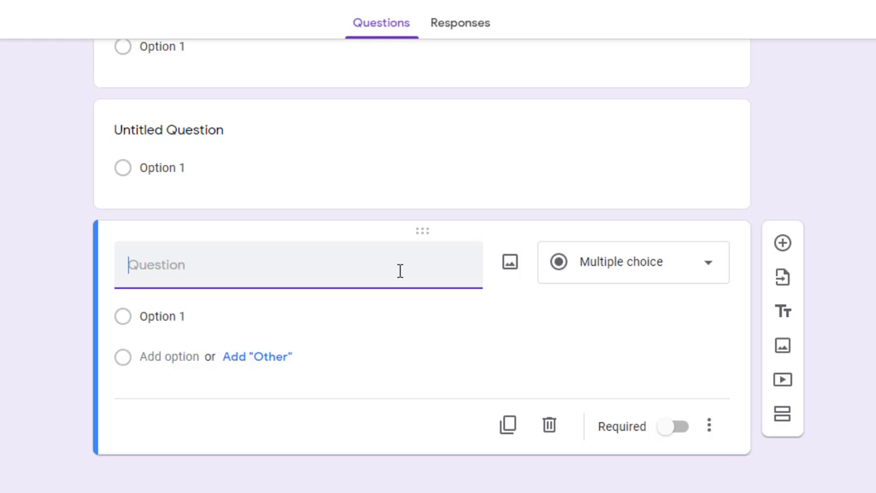
Title the three blank questions '1', '2' and '3', working from the bottom card upward
{"action": "scroll", "coordinate": [421, 266], "scroll_direction": "up", "scroll_amount": 2}
{"action": "scroll", "coordinate": [421, 266], "scroll_direction": "down", "scroll_amount": 1}
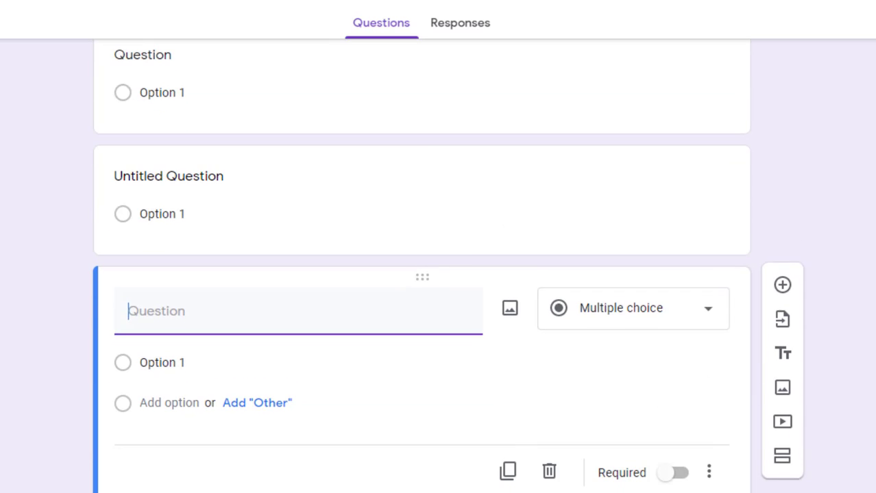
{"action": "type", "text": "1"}
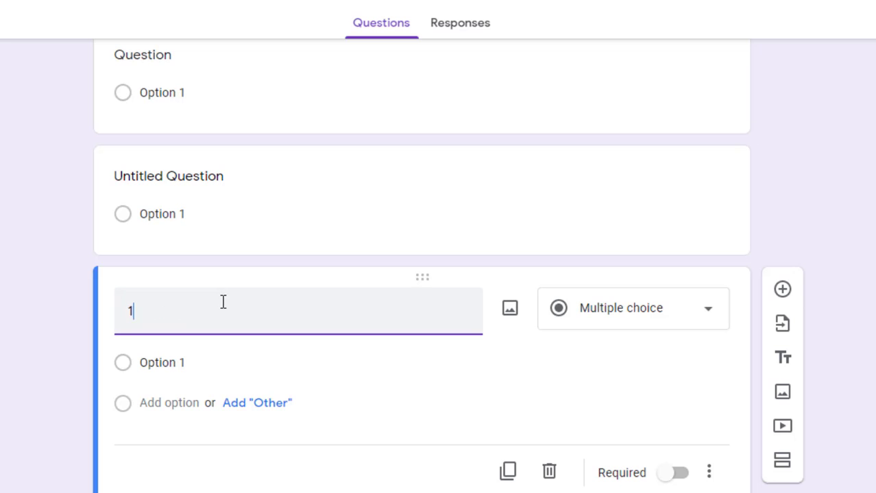
{"action": "scroll", "coordinate": [421, 266], "scroll_direction": "up", "scroll_amount": 2}
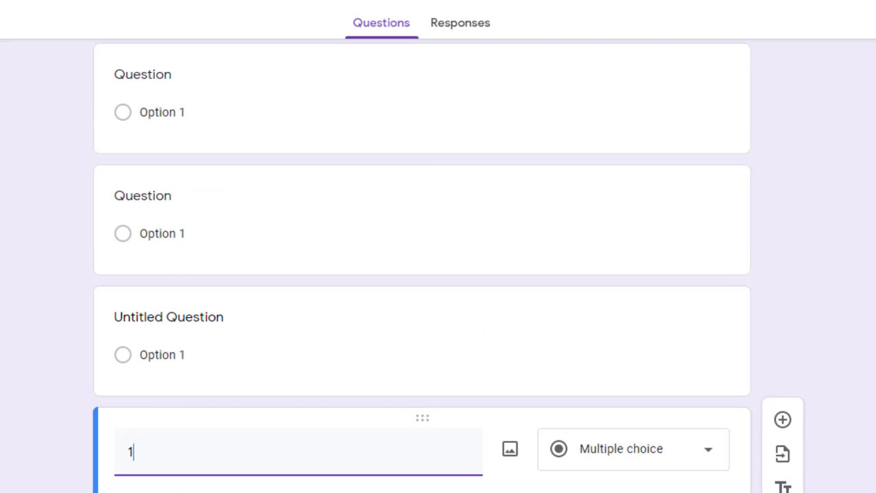
{"action": "left_click", "coordinate": [142, 206]}
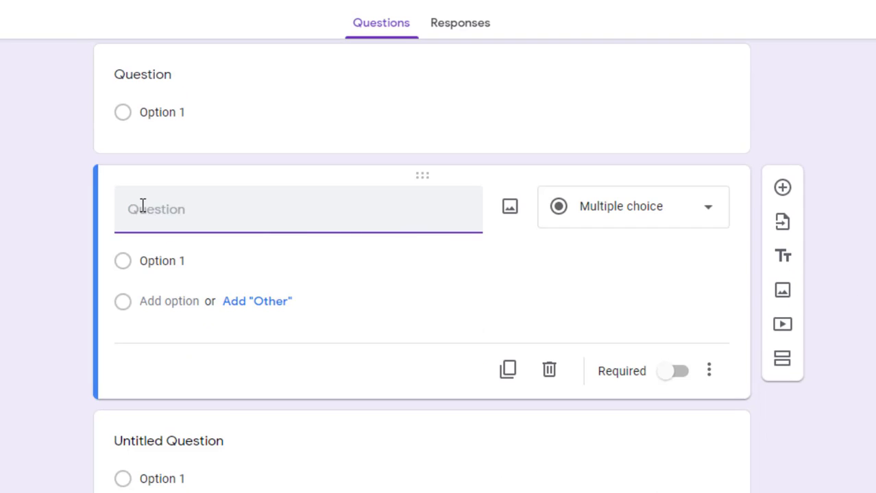
{"action": "type", "text": "2"}
{"action": "left_click", "coordinate": [158, 78]}
{"action": "type", "text": "3"}
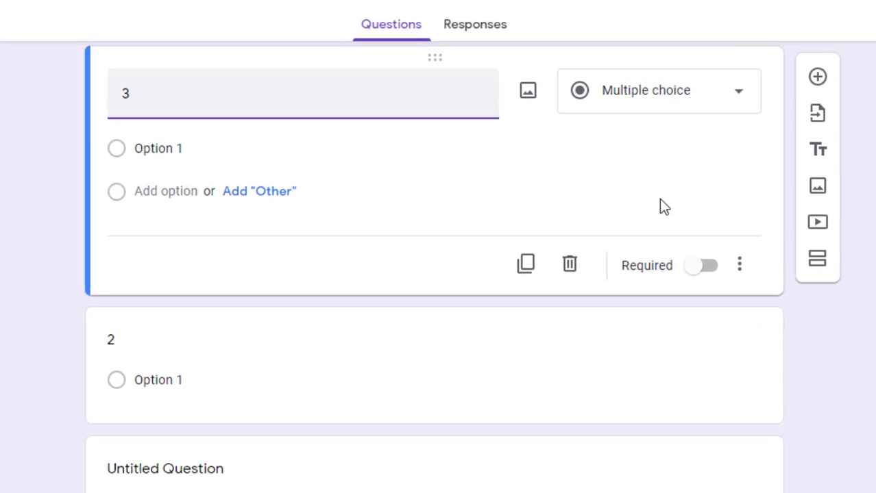
{"action": "scroll", "coordinate": [392, 58], "scroll_direction": "up", "scroll_amount": 1}
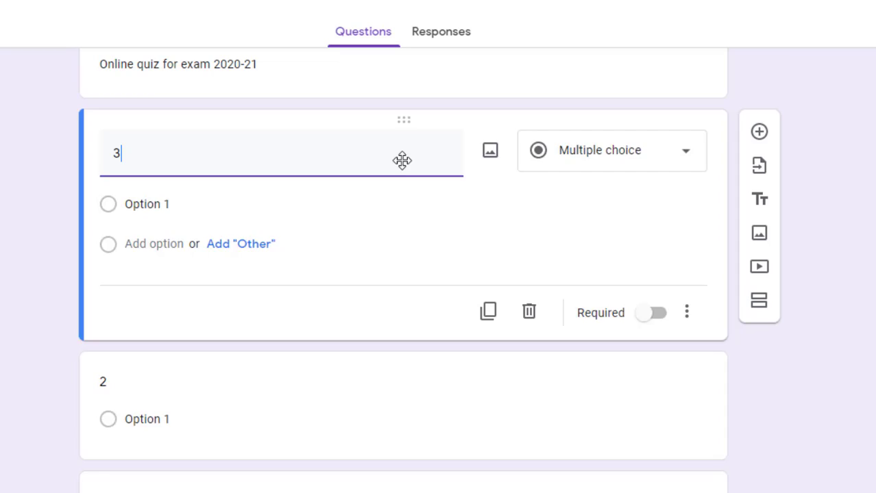
Move question 3 below the Untitled Question
{"action": "left_click_drag", "start_coordinate": [402, 161], "coordinate": [404, 317]}
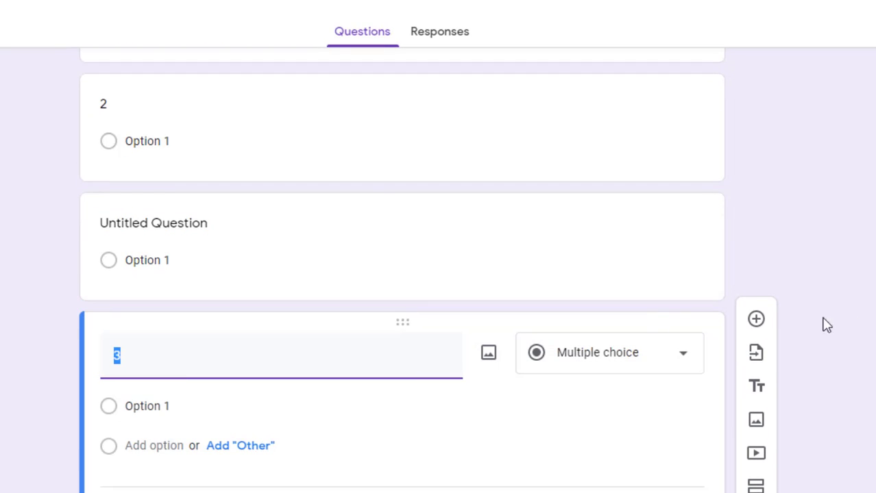
{"action": "scroll", "coordinate": [821, 323], "scroll_direction": "down", "scroll_amount": 2}
{"action": "scroll", "coordinate": [425, 274], "scroll_direction": "up", "scroll_amount": 1}
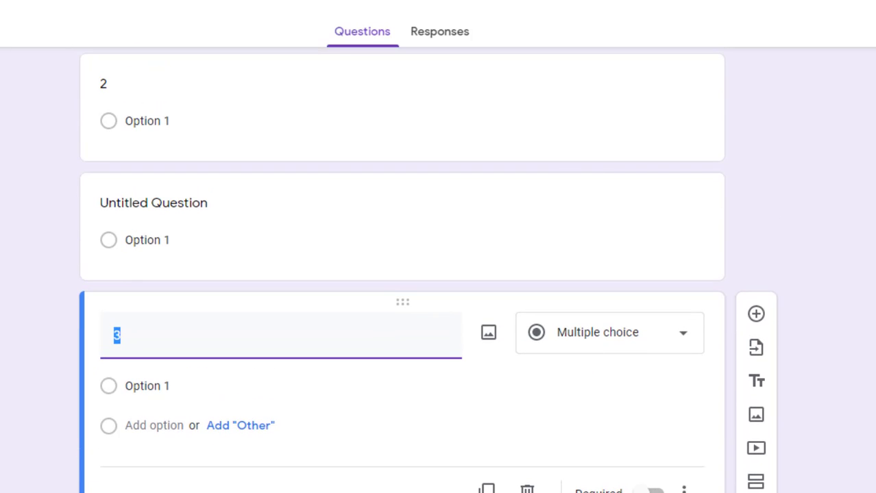
Move question 1 to the top of the form, above question 2
{"action": "left_click_drag", "start_coordinate": [821, 302], "coordinate": [815, 68]}
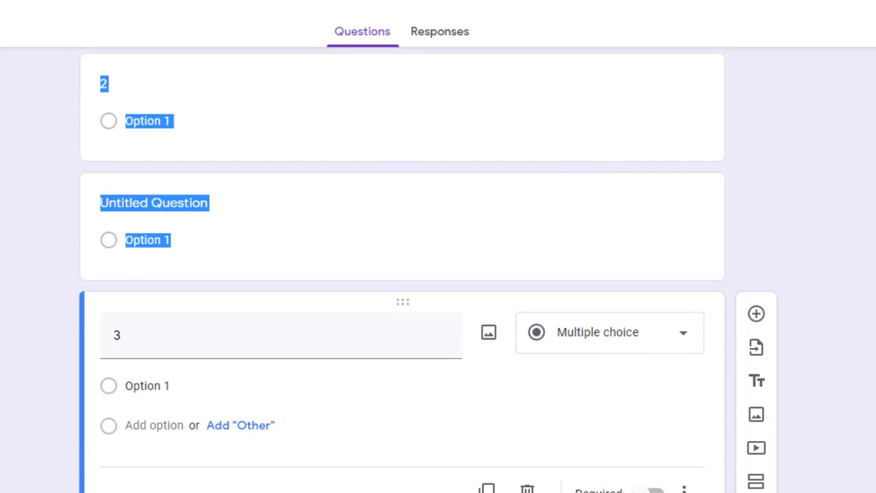
{"action": "scroll", "coordinate": [815, 274], "scroll_direction": "down", "scroll_amount": 3}
{"action": "left_click", "coordinate": [815, 288]}
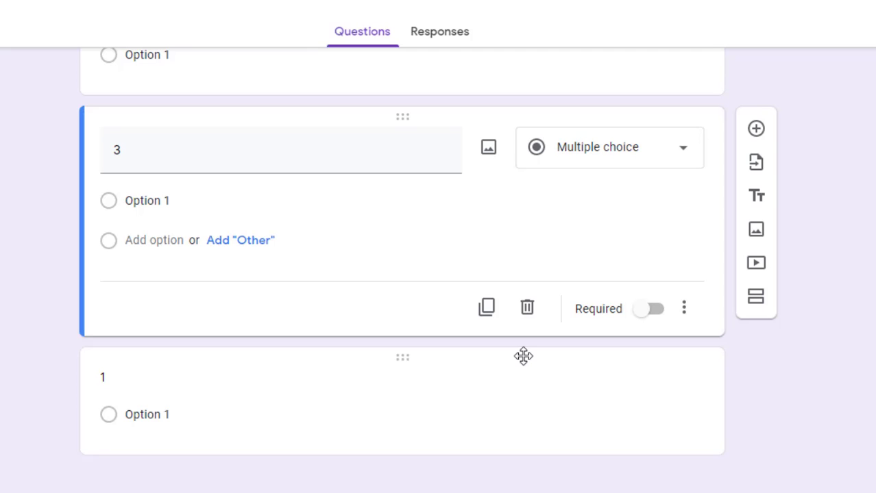
{"action": "left_click", "coordinate": [523, 355]}
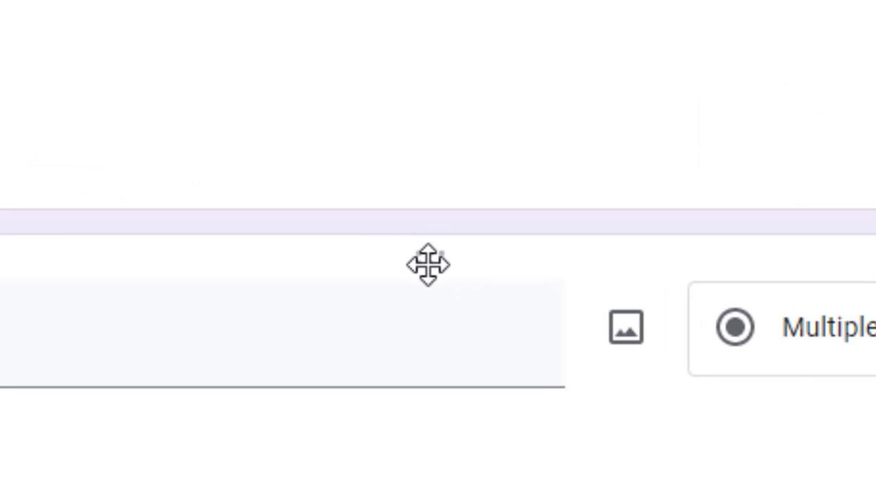
{"action": "left_click_drag", "start_coordinate": [433, 260], "coordinate": [441, 85]}
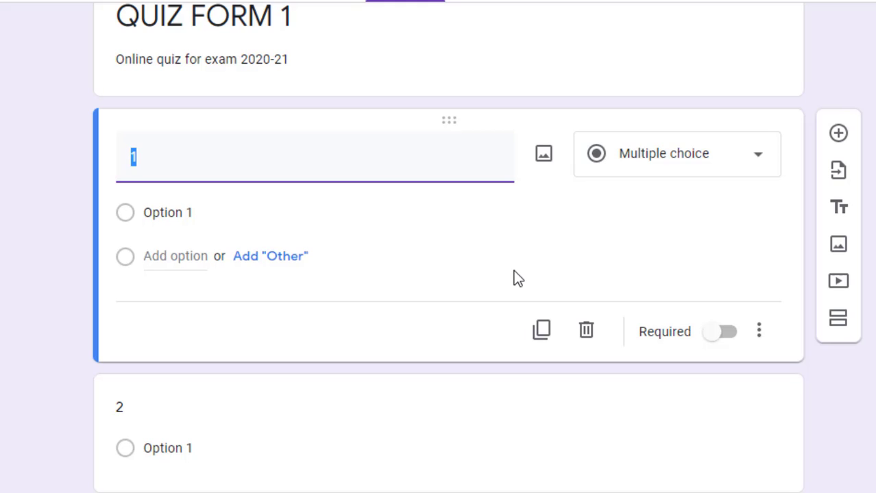
Delete questions 1, 2, the Untitled Question and 3, one after another
{"action": "left_click", "coordinate": [596, 337]}
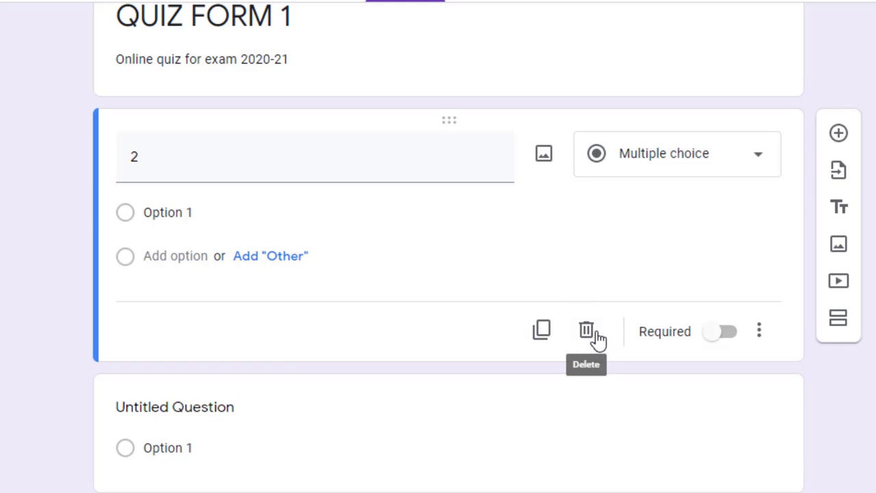
{"action": "left_click", "coordinate": [587, 337]}
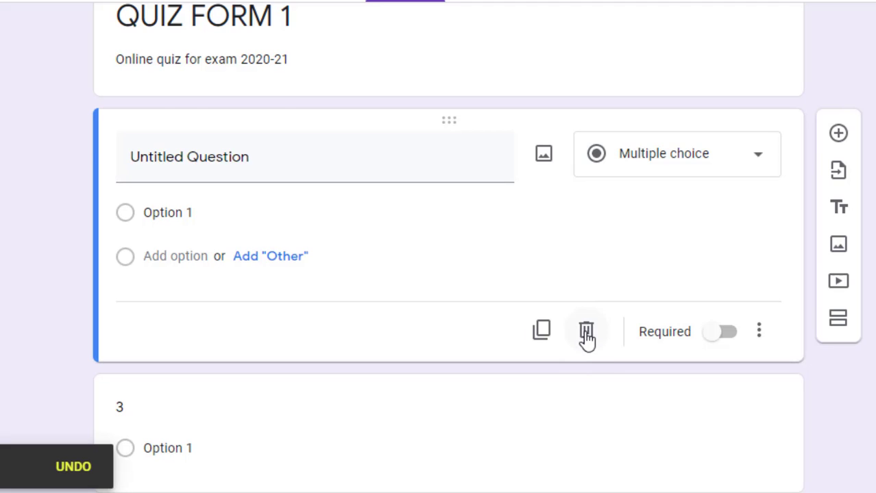
{"action": "left_click", "coordinate": [586, 336]}
{"action": "left_click", "coordinate": [593, 388]}
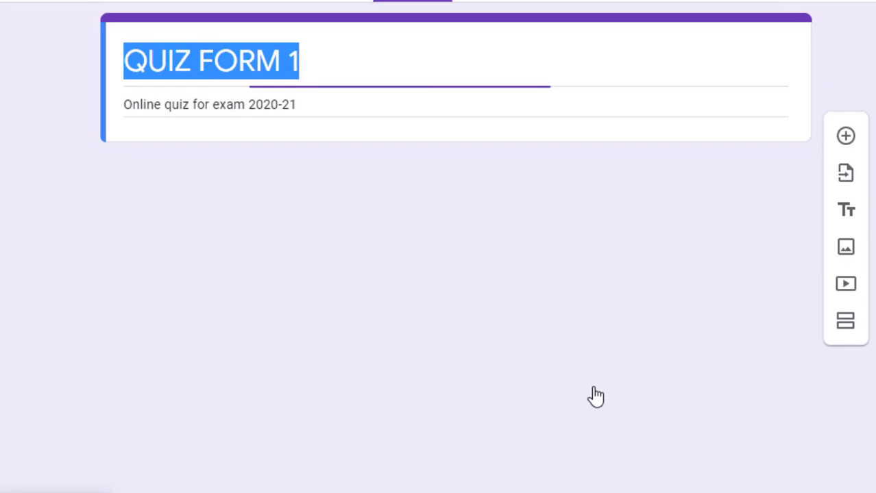
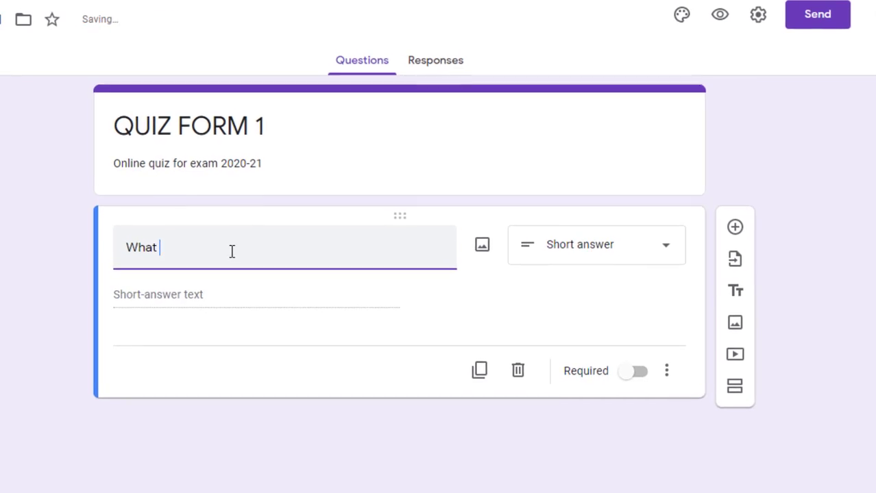
{"action": "key", "text": "BackSpace"}
Reword the first question to 'Who is the Prime Minister of India?' and keep it short answer
{"action": "type", "text": "o"}
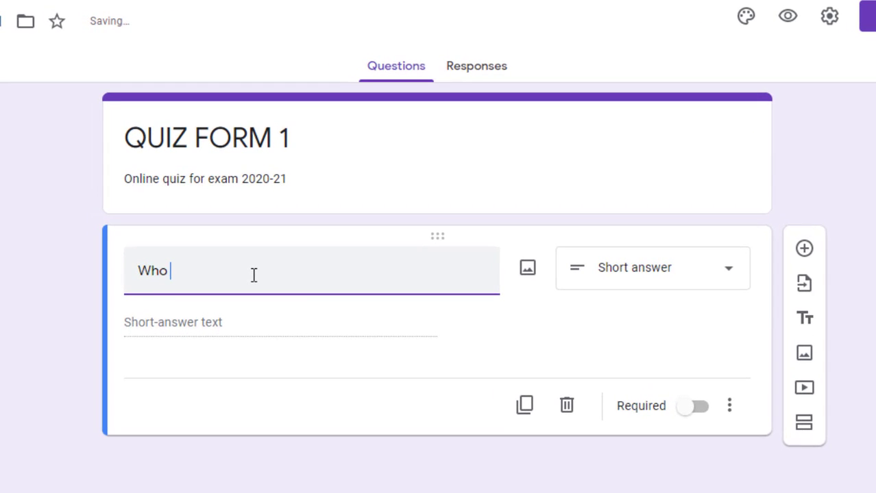
{"action": "type", "text": " is the Prime Mini"}
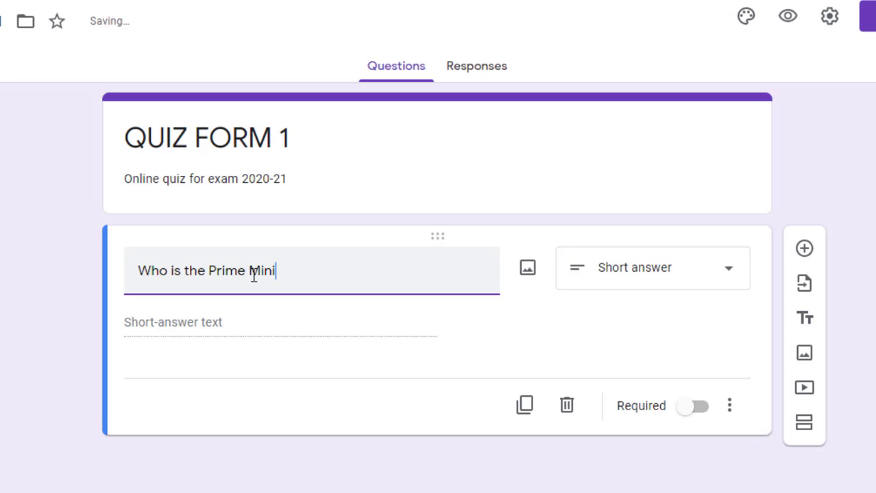
{"action": "type", "text": "ster of India"}
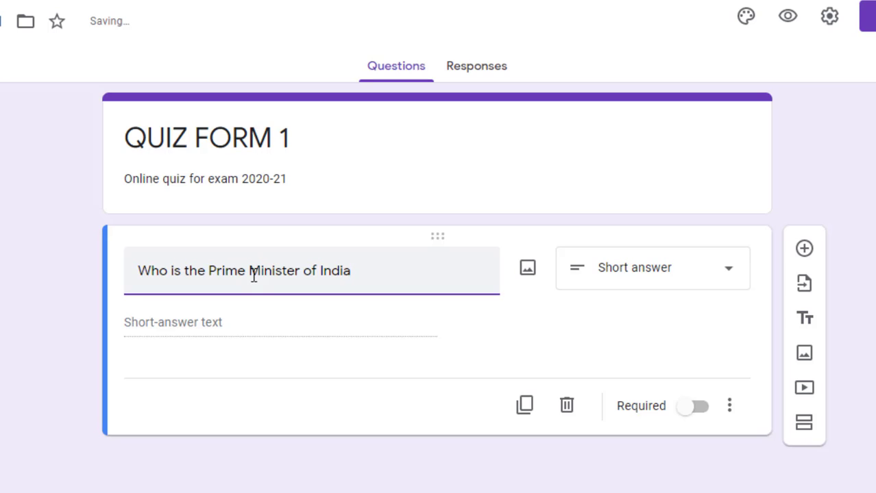
{"action": "type", "text": "?"}
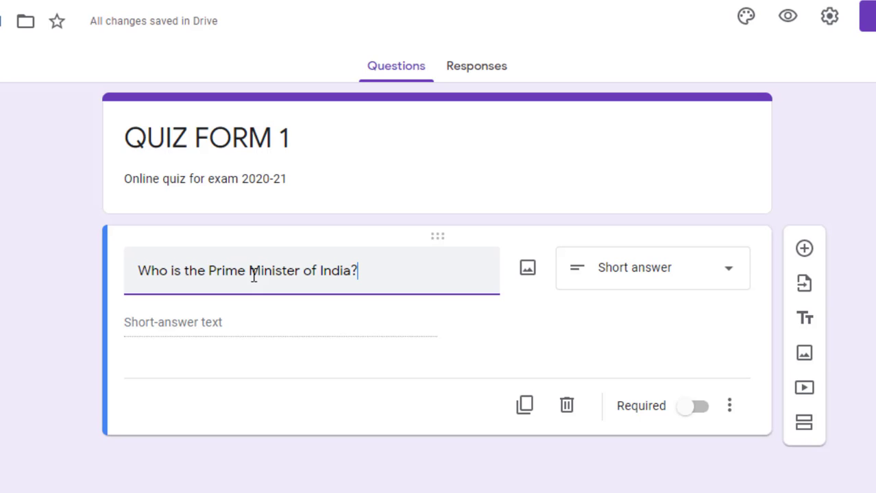
{"action": "left_click", "coordinate": [672, 285]}
{"action": "left_click", "coordinate": [606, 52]}
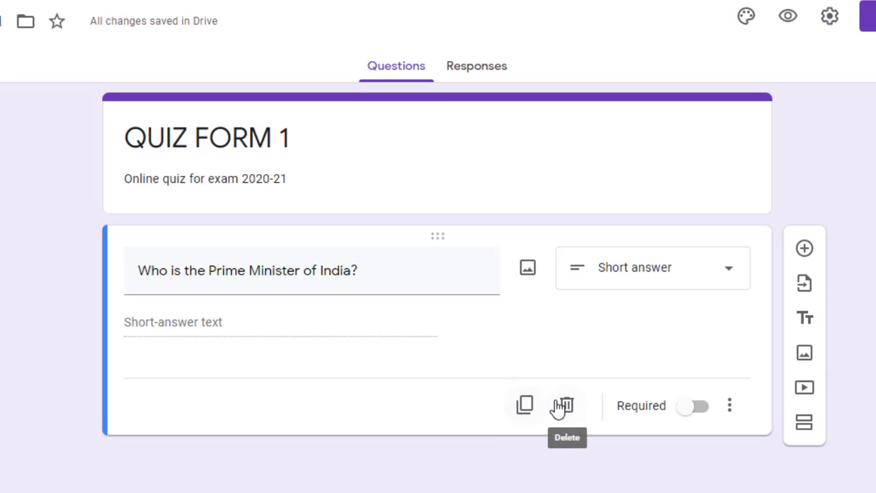
Switch Required on and back off for the Prime Minister question, leaving it optional, and show its extra options
{"action": "left_click", "coordinate": [729, 406]}
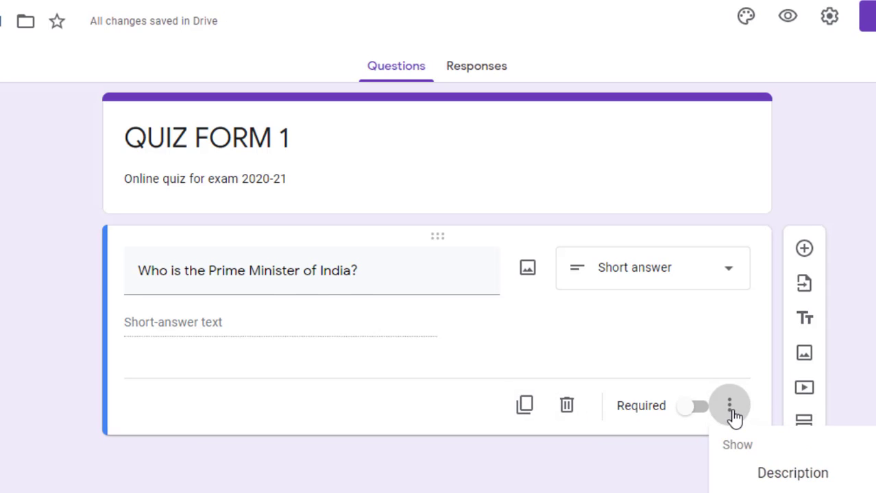
{"action": "left_click", "coordinate": [731, 408]}
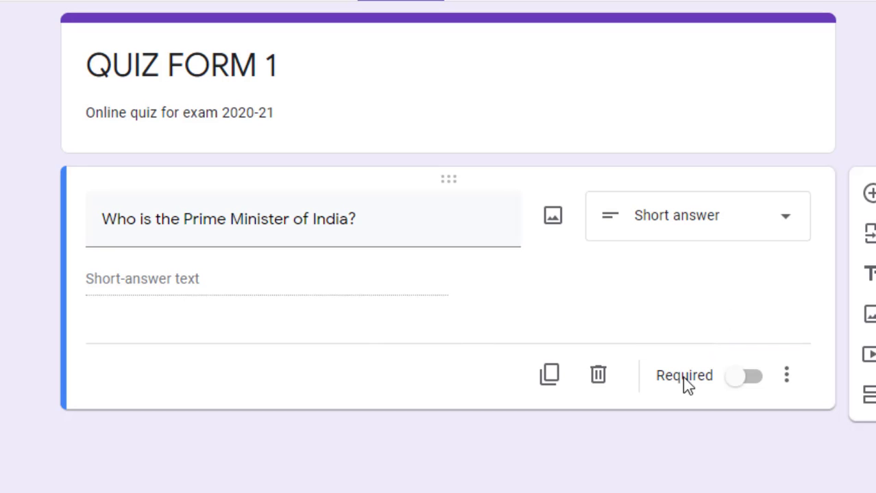
{"action": "left_click", "coordinate": [746, 388]}
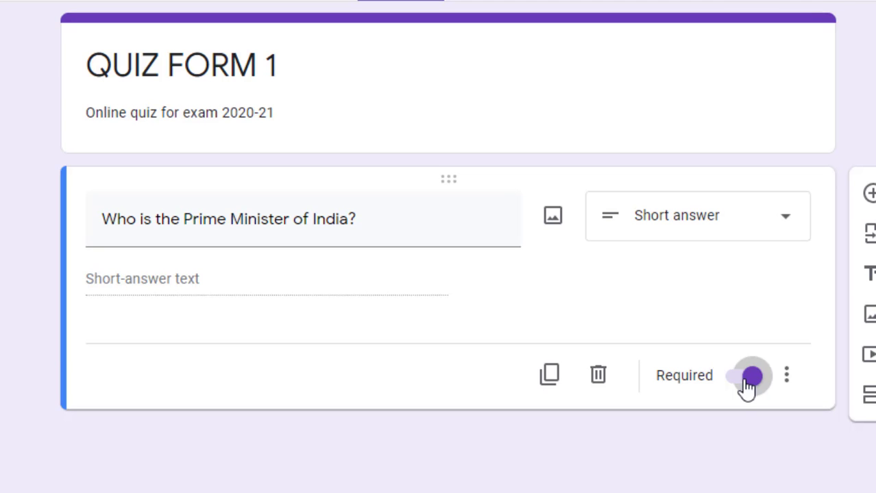
{"action": "left_click", "coordinate": [747, 385]}
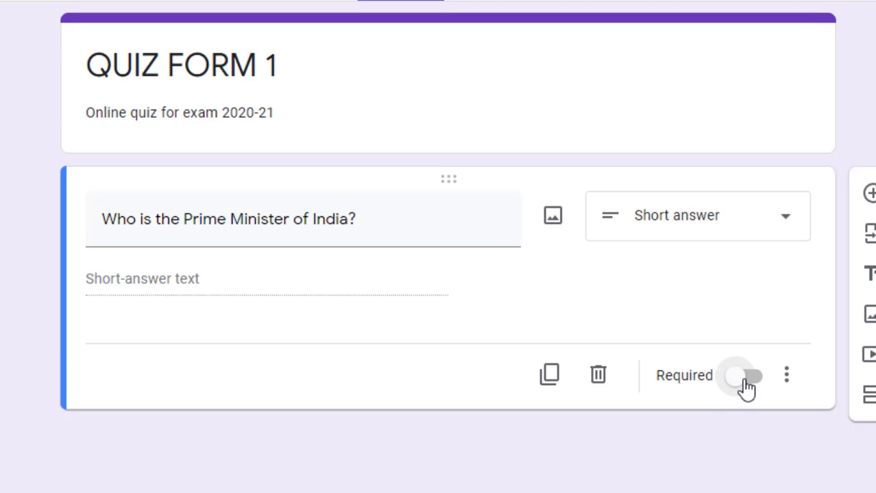
{"action": "left_click", "coordinate": [786, 381]}
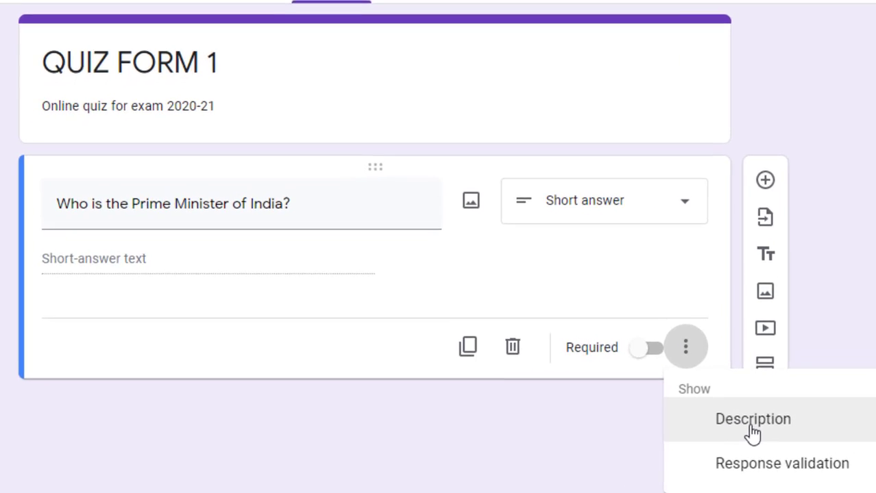
Add the description 'Write Full name.' under the Prime Minister question, skipping response validation
{"action": "left_click", "coordinate": [752, 429]}
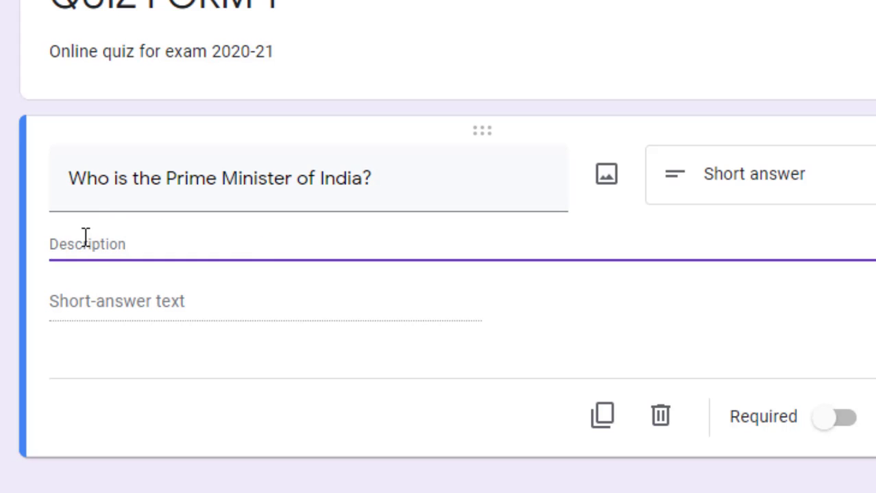
{"action": "type", "text": "Write"}
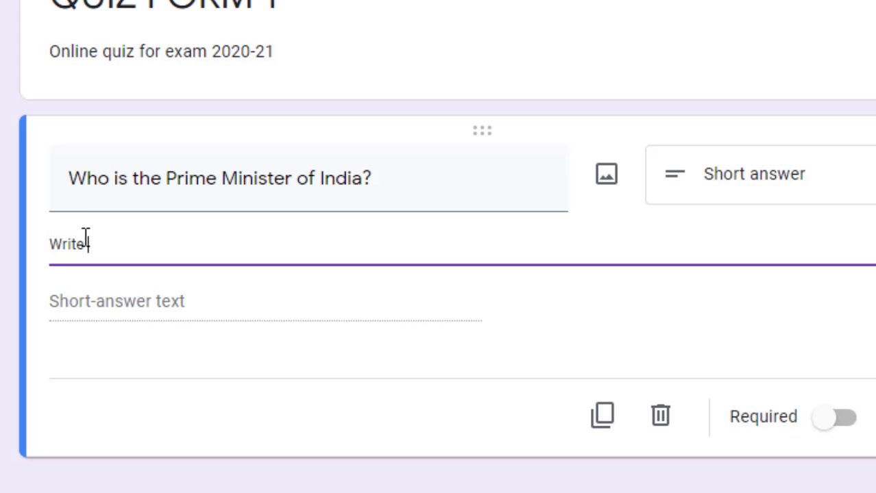
{"action": "type", "text": " Full name."}
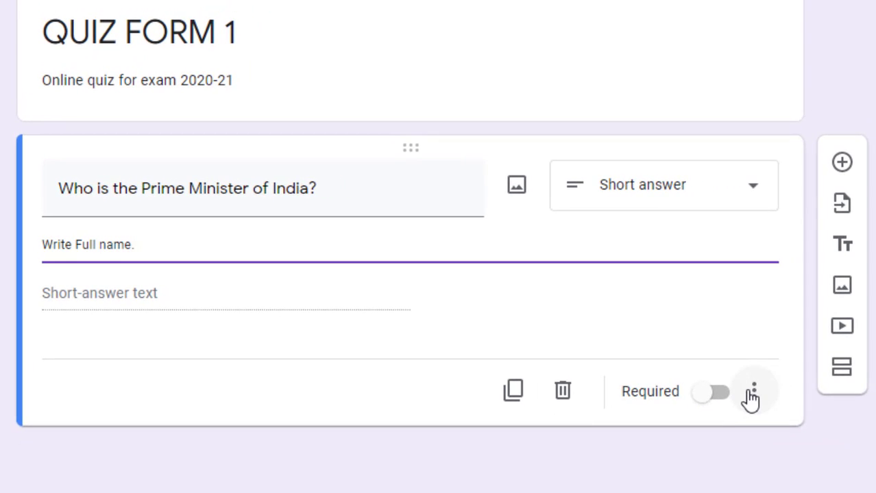
{"action": "left_click", "coordinate": [757, 394]}
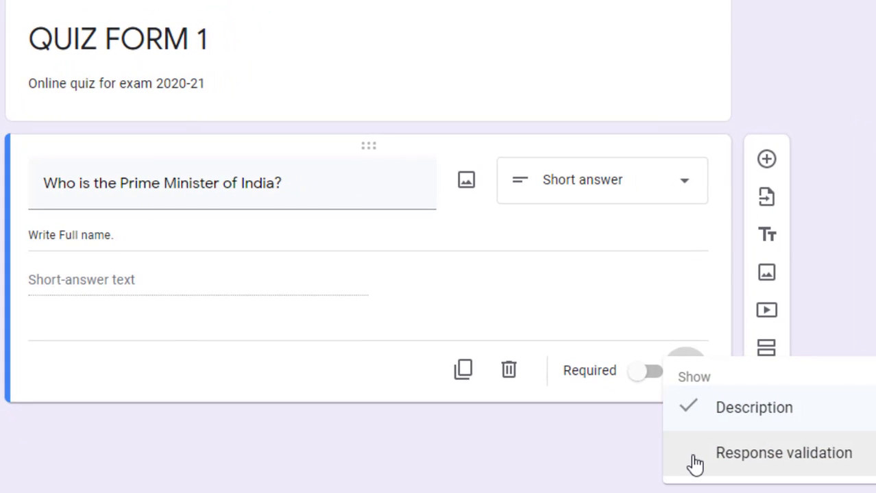
{"action": "left_click", "coordinate": [319, 363]}
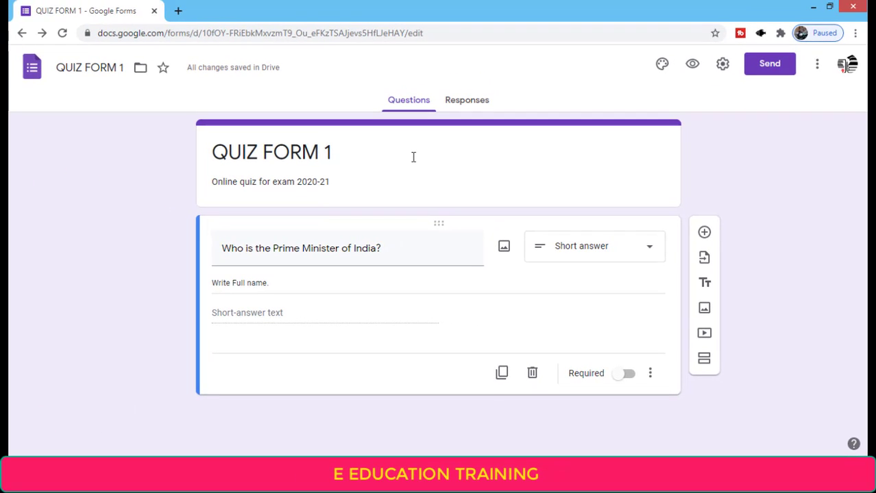
Insert a required short-answer NAME question under the title, followed by another blank question
{"action": "triple_click", "coordinate": [329, 46]}
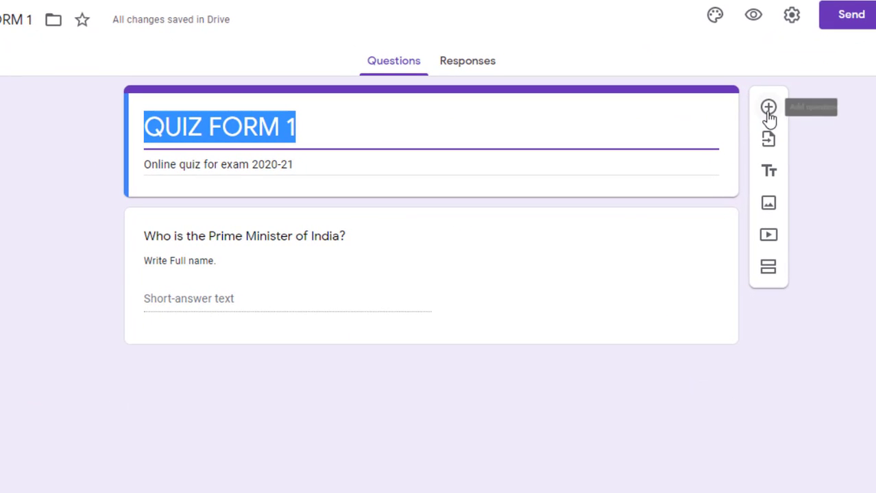
{"action": "left_click", "coordinate": [768, 113]}
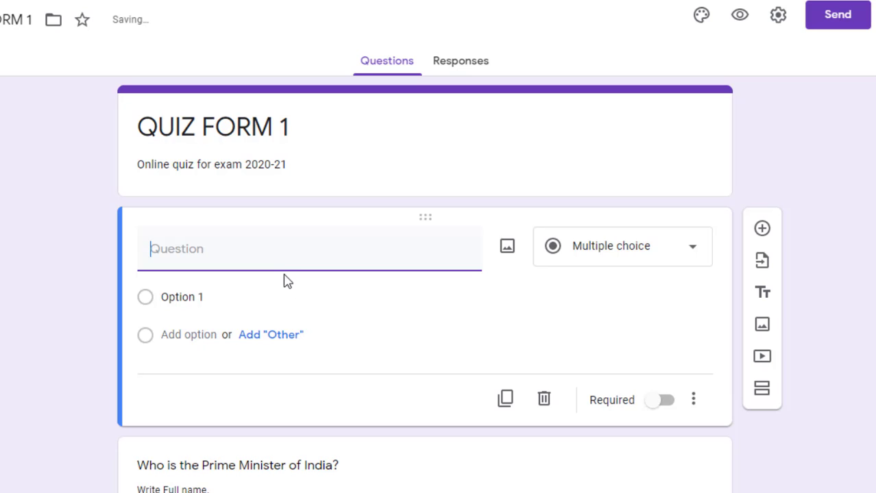
{"action": "type", "text": "NA"}
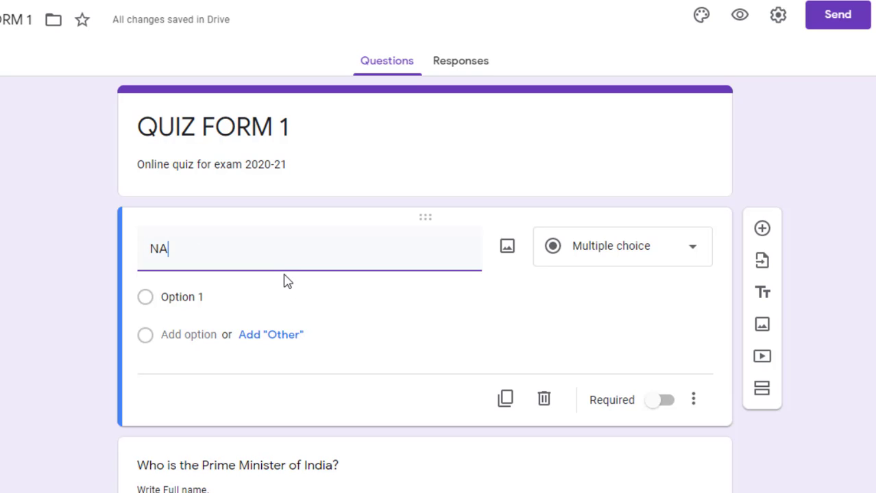
{"action": "type", "text": "ME"}
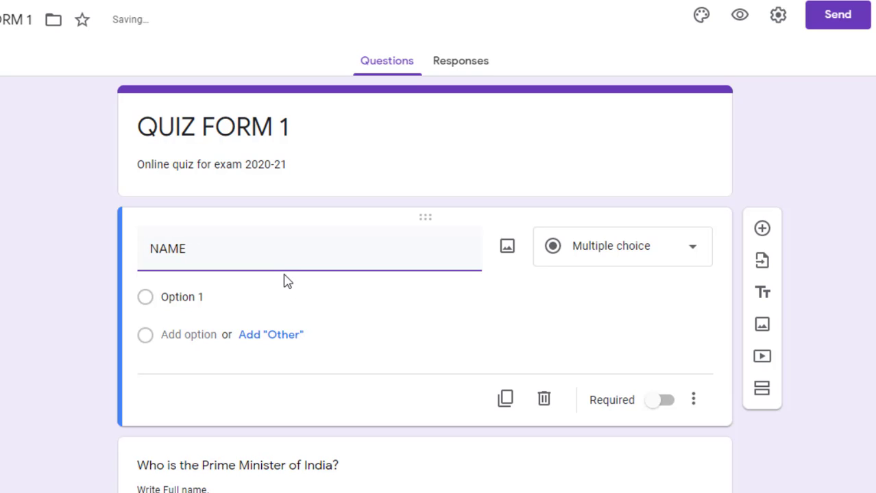
{"action": "left_click", "coordinate": [572, 251]}
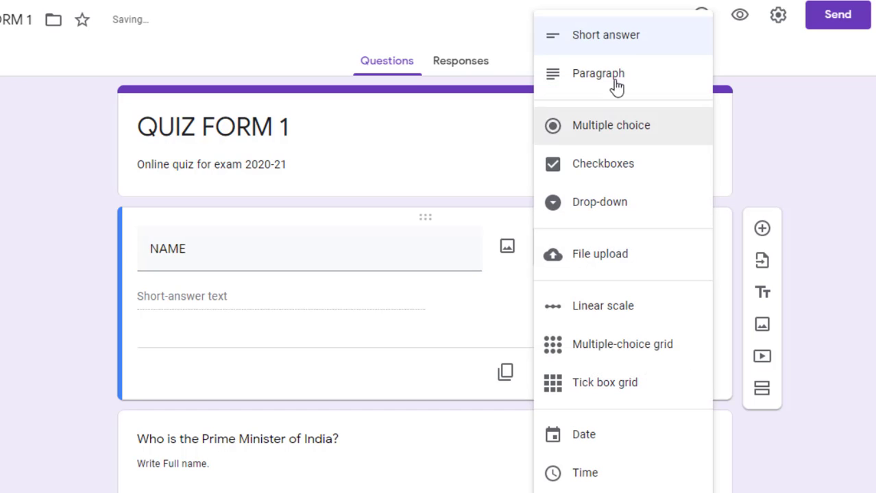
{"action": "left_click", "coordinate": [644, 38]}
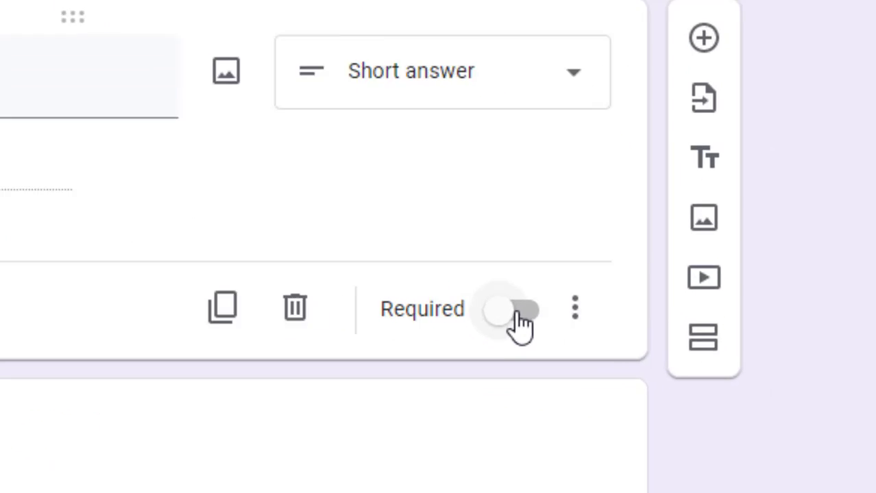
{"action": "left_click", "coordinate": [515, 313]}
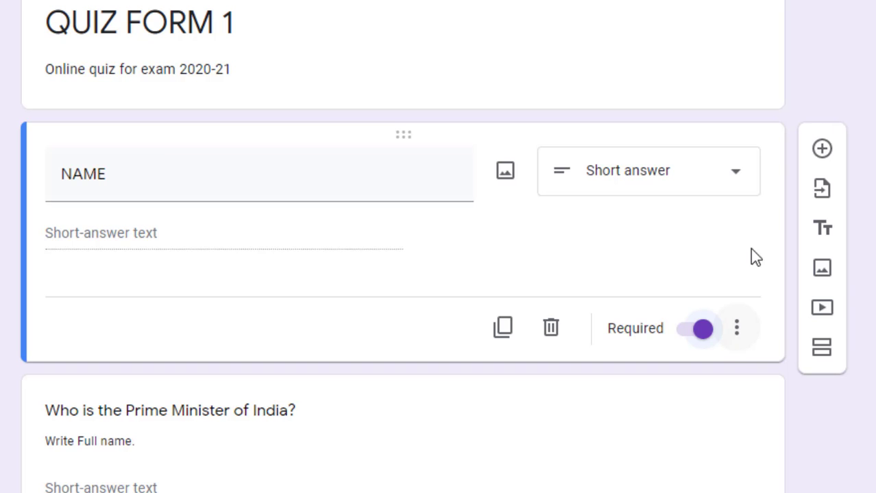
{"action": "left_click", "coordinate": [823, 161]}
Title the new multiple-choice question CLASS with a first choice of 10TH
{"action": "type", "text": "ROLL N"}
{"action": "key", "text": "BackSpace"}
{"action": "key", "text": "BackSpace"}
{"action": "key", "text": "BackSpace"}
{"action": "key", "text": "BackSpace"}
{"action": "key", "text": "BackSpace"}
{"action": "key", "text": "BackSpace"}
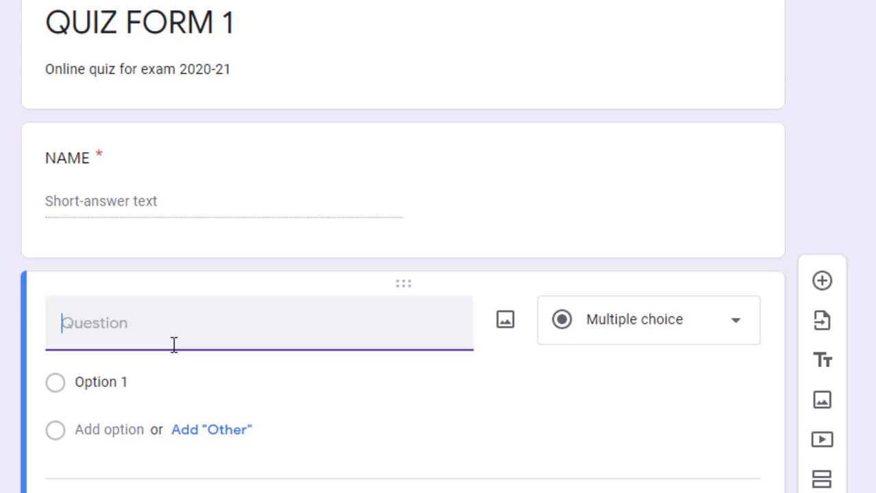
{"action": "type", "text": "CLASS"}
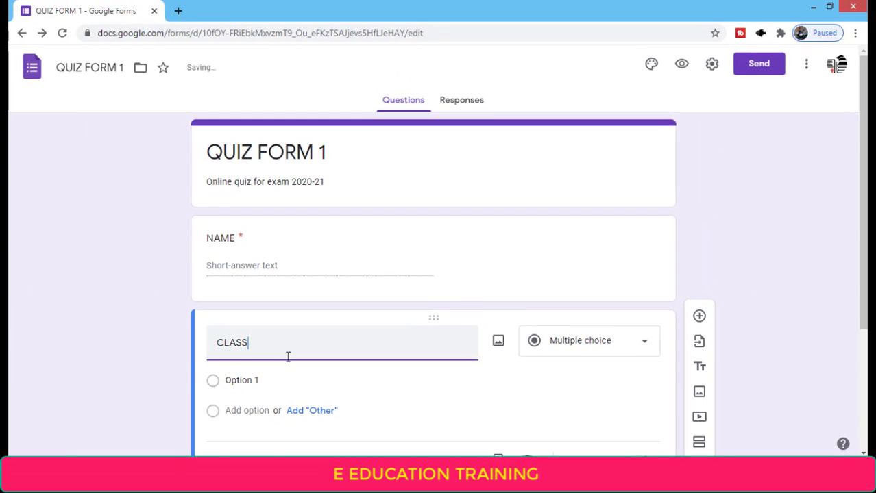
{"action": "key", "text": "Return"}
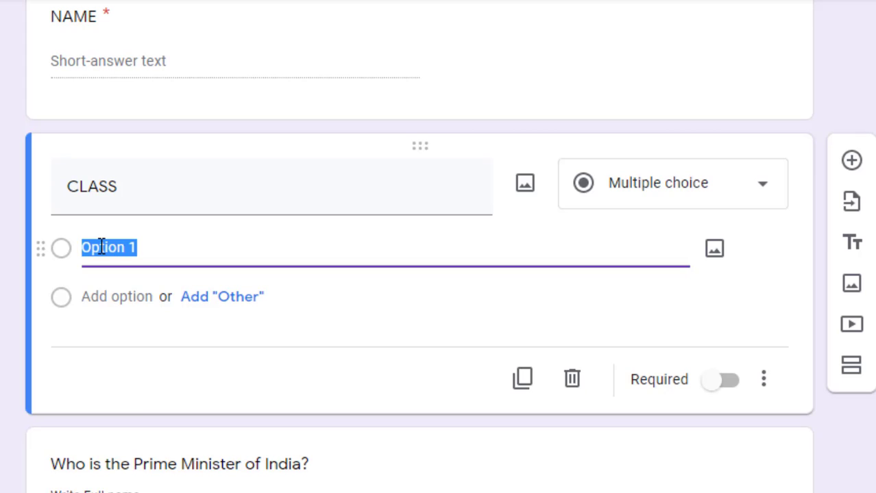
{"action": "type", "text": "10TH"}
Add choices 11TH and 12TH plus an Other choice to CLASS
{"action": "left_click", "coordinate": [106, 297]}
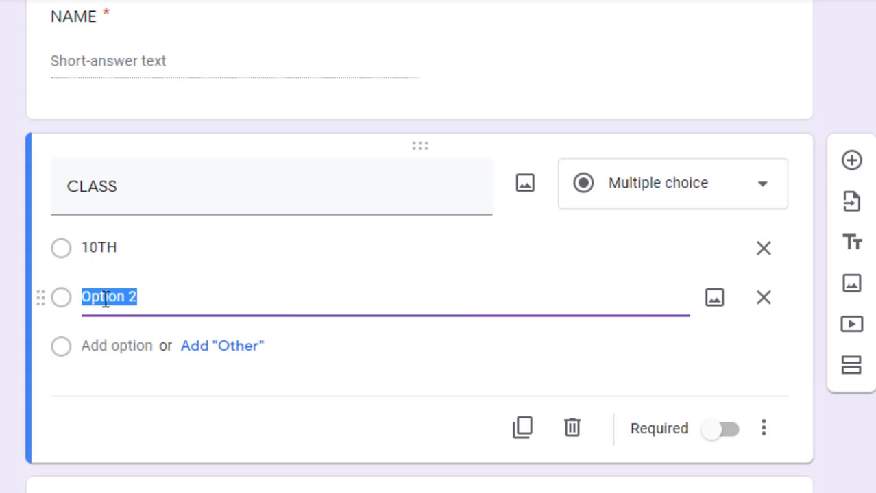
{"action": "type", "text": "12"}
{"action": "key", "text": "BackSpace"}
{"action": "type", "text": "1TH"}
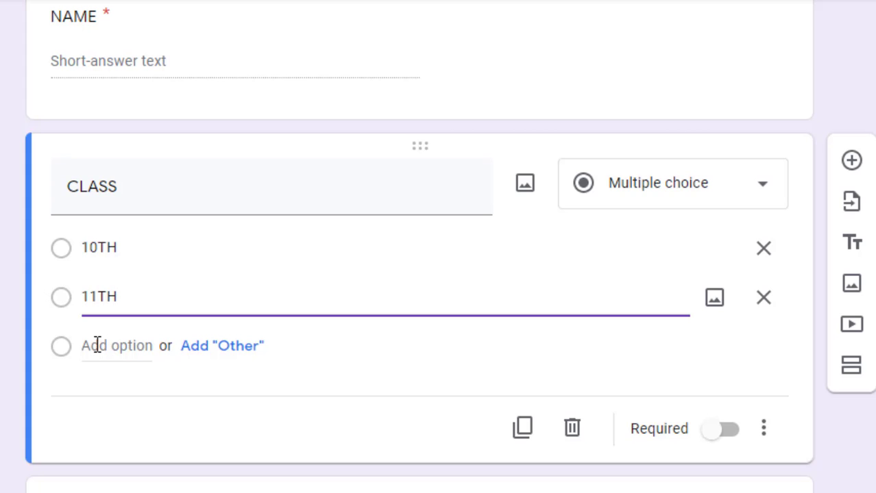
{"action": "left_click", "coordinate": [97, 345]}
{"action": "type", "text": "12T"}
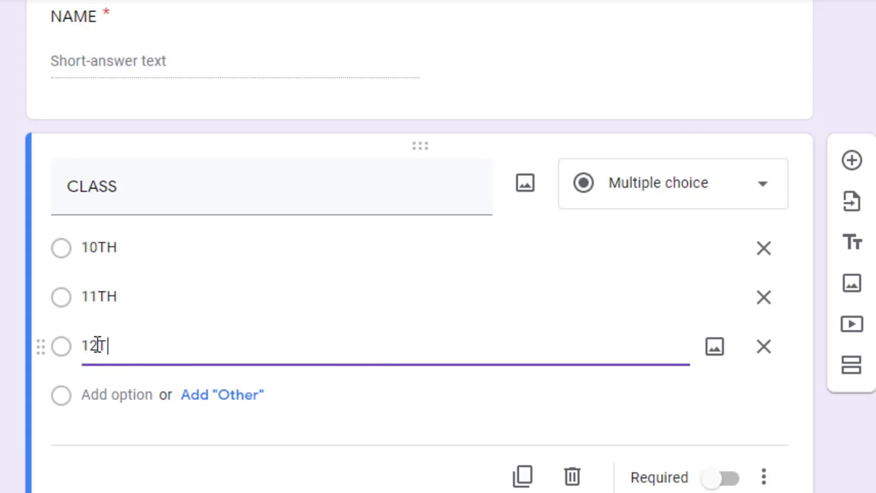
{"action": "type", "text": "H"}
{"action": "left_click", "coordinate": [223, 397]}
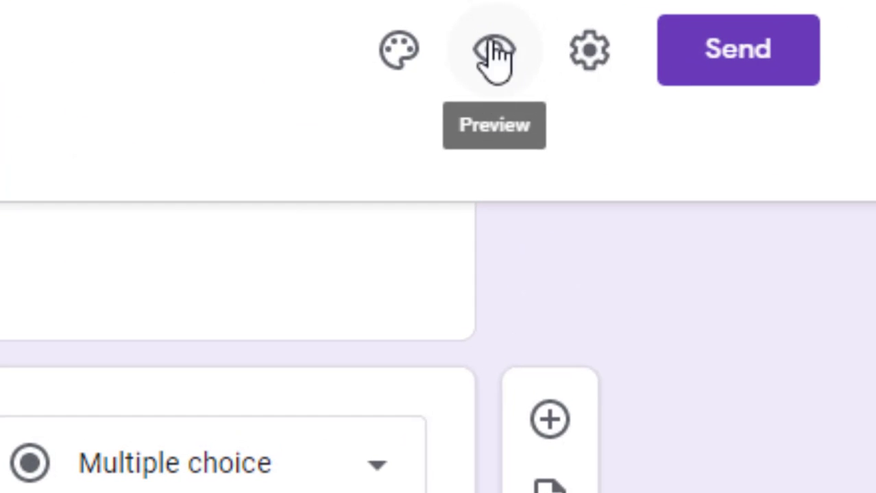
Preview the form and answer CLASS with a custom Other entry
{"action": "left_click", "coordinate": [493, 52]}
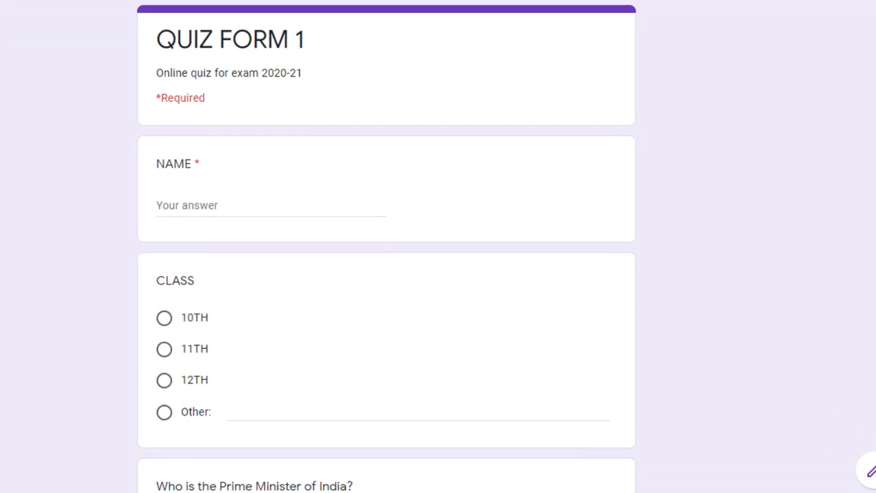
{"action": "scroll", "coordinate": [386, 274], "scroll_direction": "down", "scroll_amount": 3}
{"action": "scroll", "coordinate": [386, 275], "scroll_direction": "up", "scroll_amount": 3}
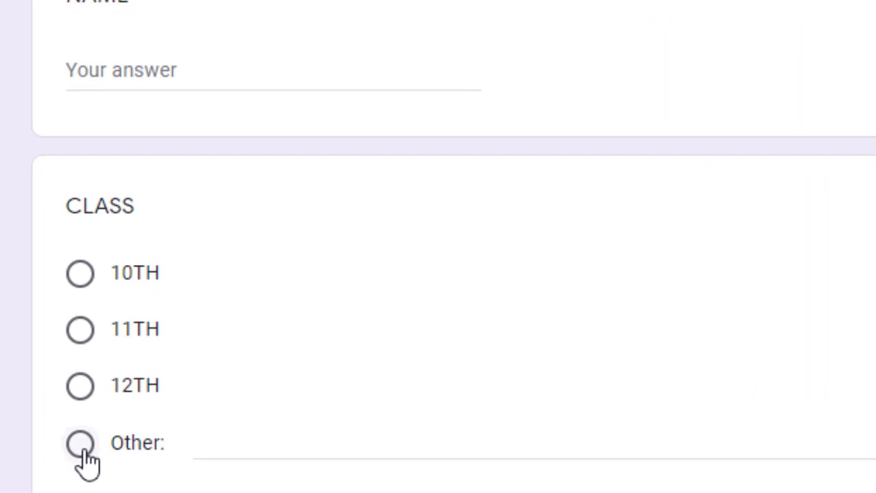
{"action": "left_click", "coordinate": [85, 452]}
{"action": "type", "text": "JNFKSJFNKSDNFVKJSGNG"}
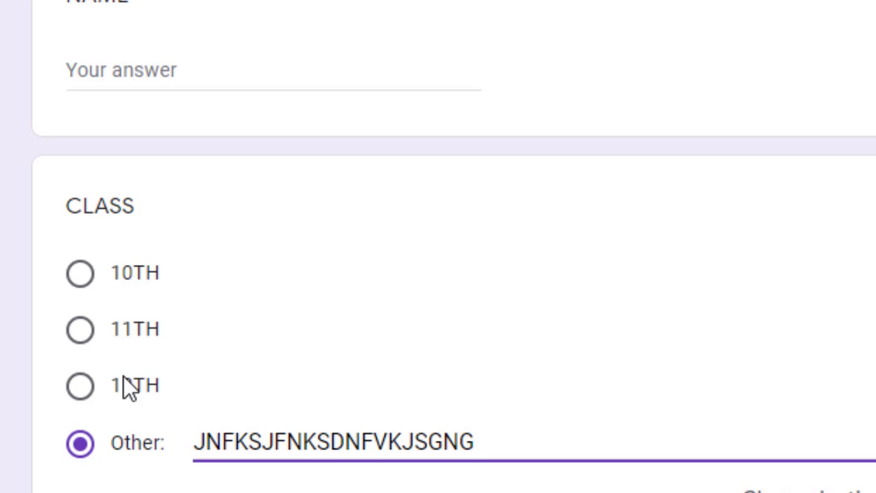
Try the 10TH, 11TH and 12TH choices, change the Other answer to SNGJSK, then close the preview
{"action": "left_click", "coordinate": [87, 276]}
{"action": "left_click", "coordinate": [82, 331]}
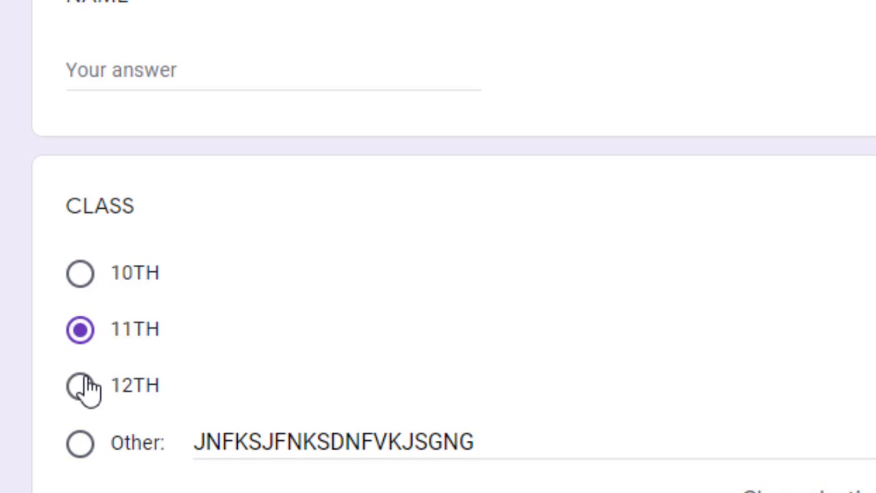
{"action": "left_click", "coordinate": [84, 388]}
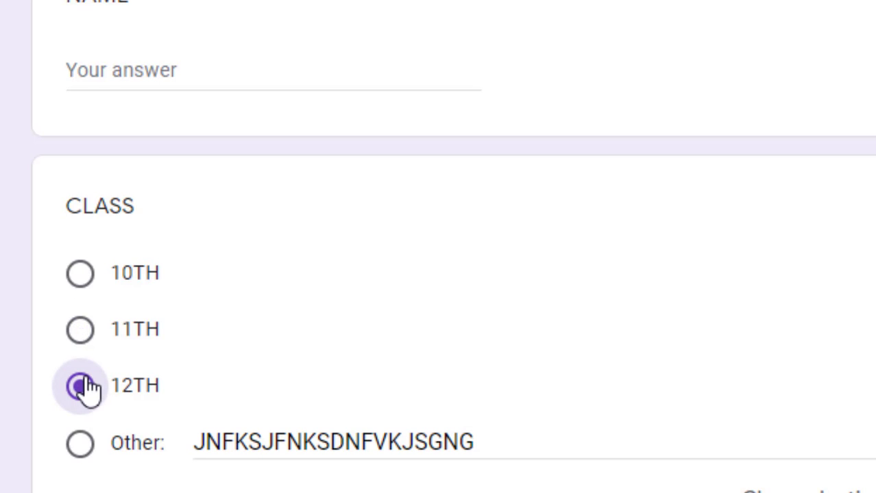
{"action": "left_click", "coordinate": [81, 444]}
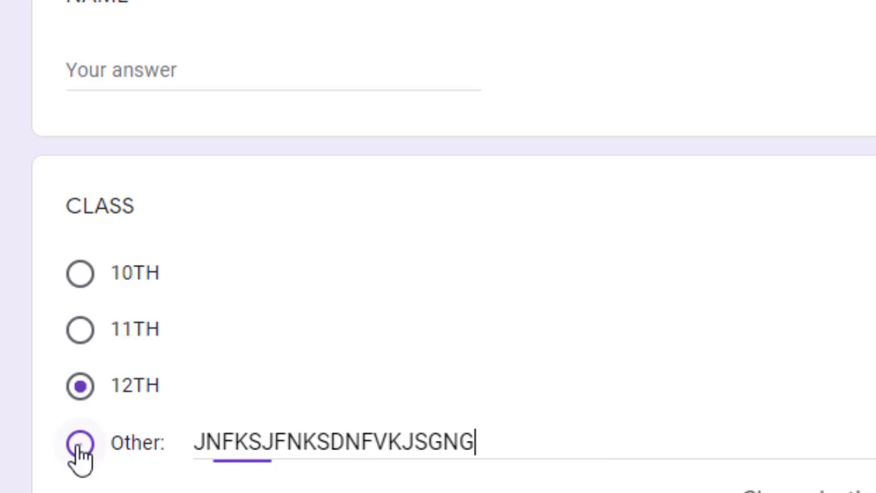
{"action": "double_click", "coordinate": [257, 442]}
{"action": "type", "text": "SNGJSK"}
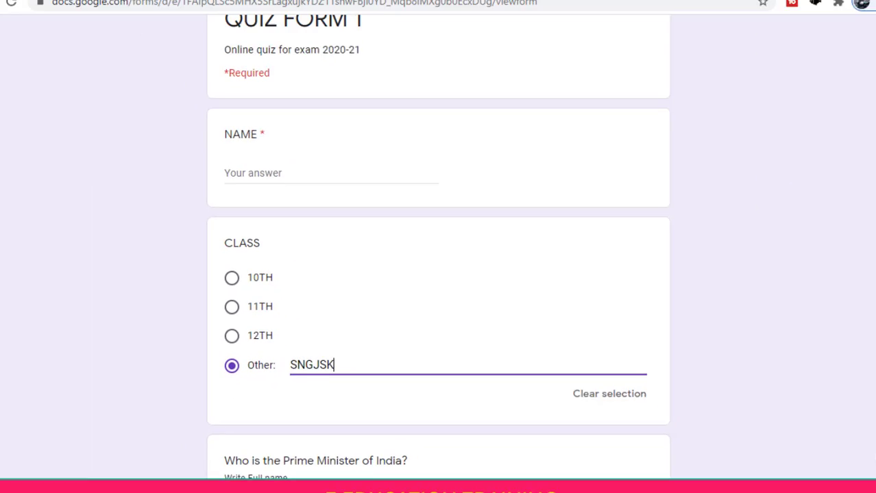
{"action": "left_click", "coordinate": [302, 10]}
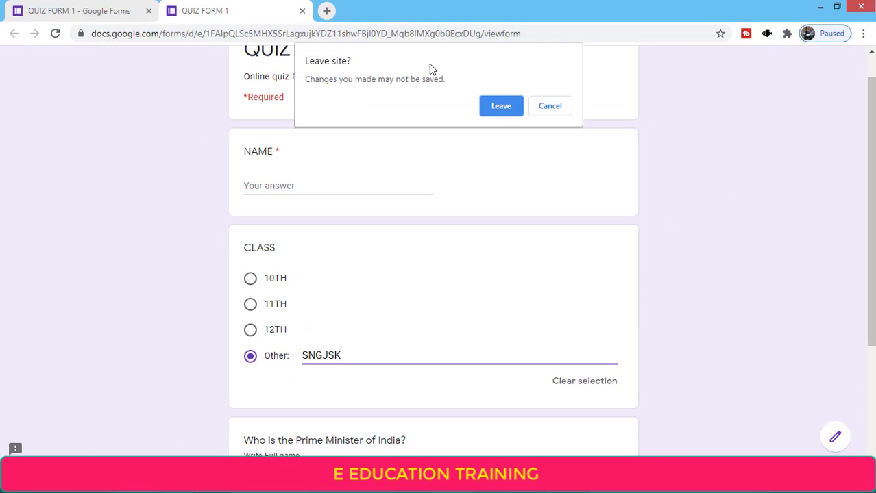
Leave the preview, delete the Other choice from CLASS, and add a new question below it
{"action": "left_click", "coordinate": [498, 107]}
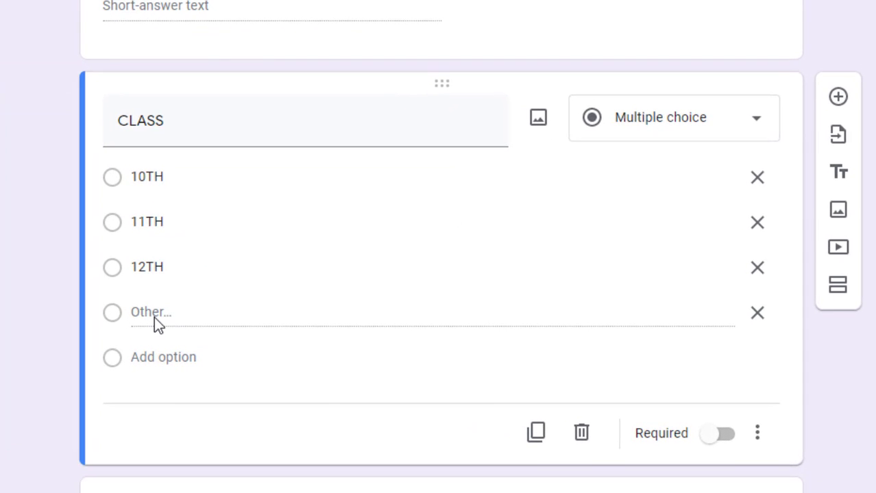
{"action": "left_click", "coordinate": [757, 314]}
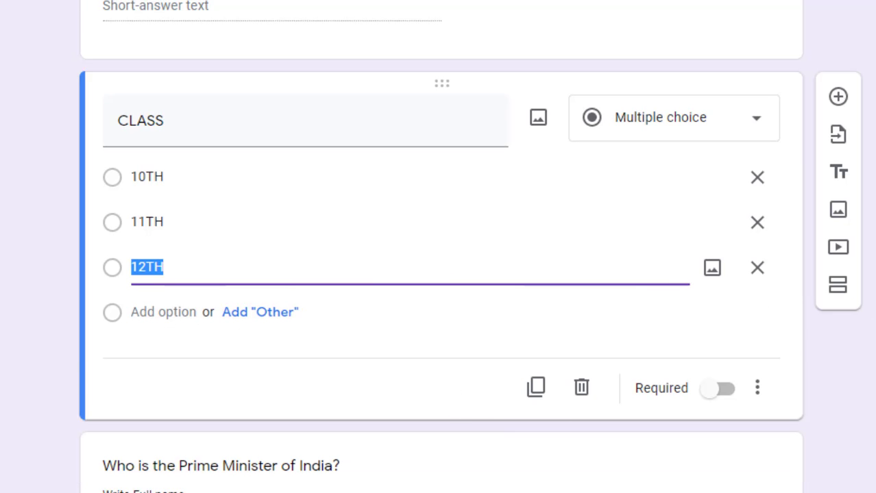
{"action": "scroll", "coordinate": [438, 246], "scroll_direction": "down", "scroll_amount": 3}
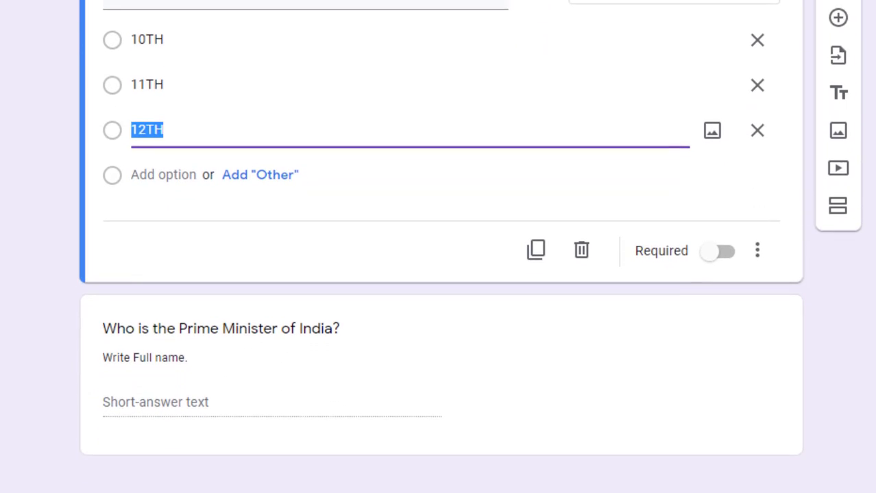
{"action": "scroll", "coordinate": [439, 247], "scroll_direction": "up", "scroll_amount": 3}
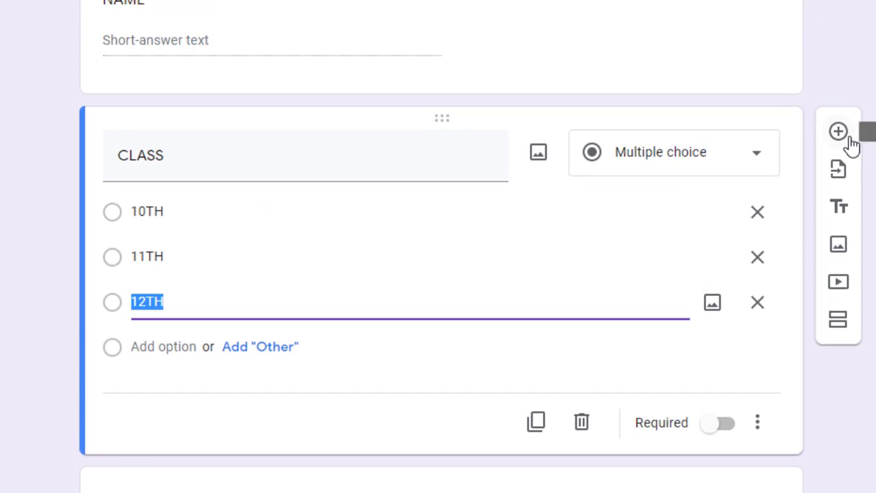
{"action": "left_click", "coordinate": [848, 137]}
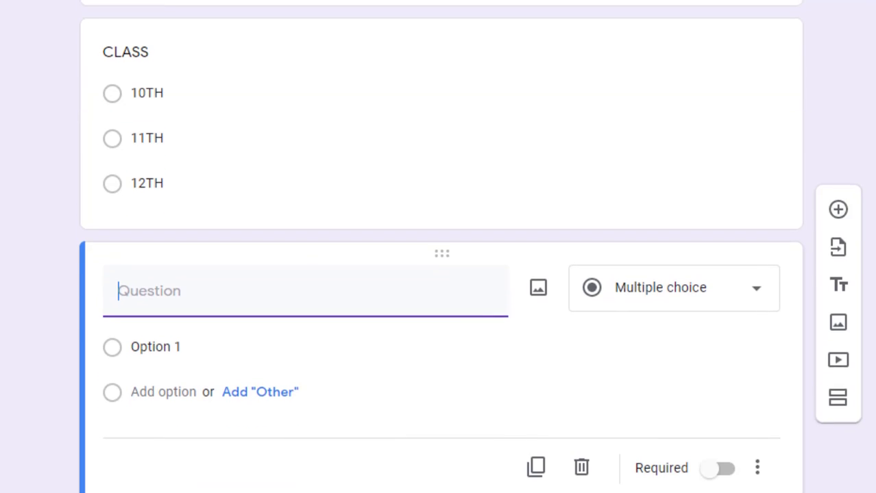
Make the new question a required SECTION drop-down with choices A, B and C
{"action": "type", "text": "SEC"}
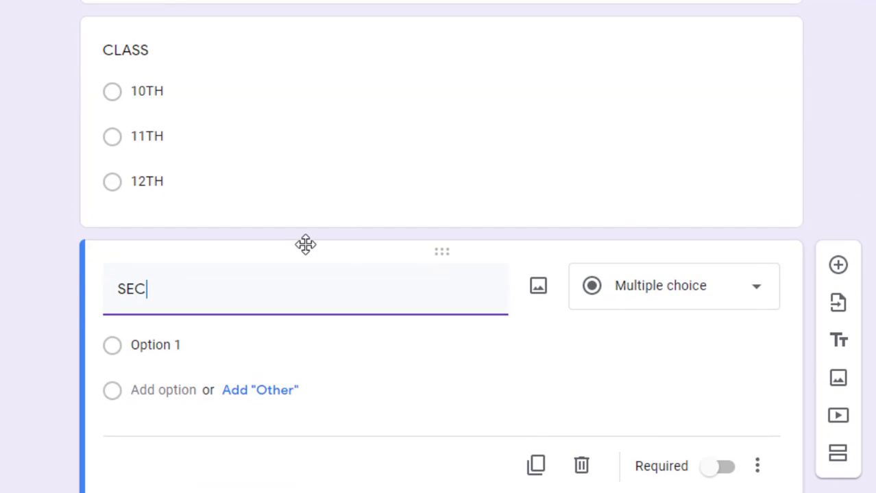
{"action": "type", "text": "TION"}
{"action": "left_click", "coordinate": [606, 292]}
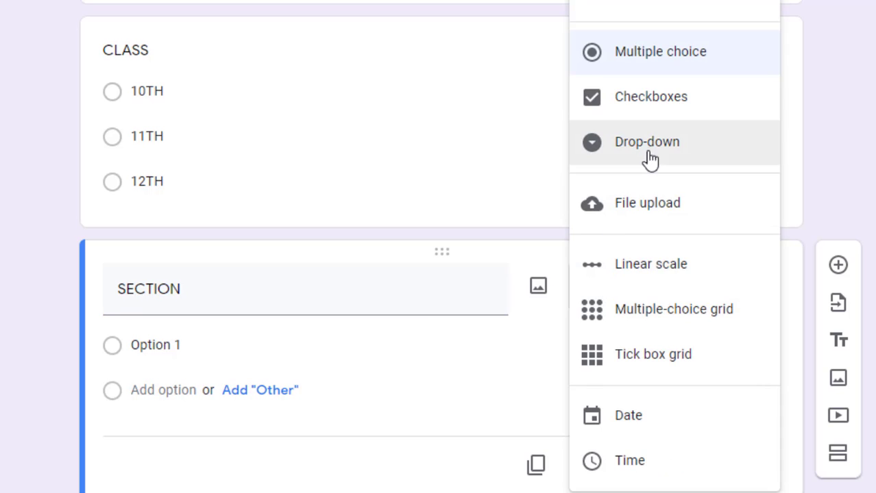
{"action": "left_click", "coordinate": [651, 154]}
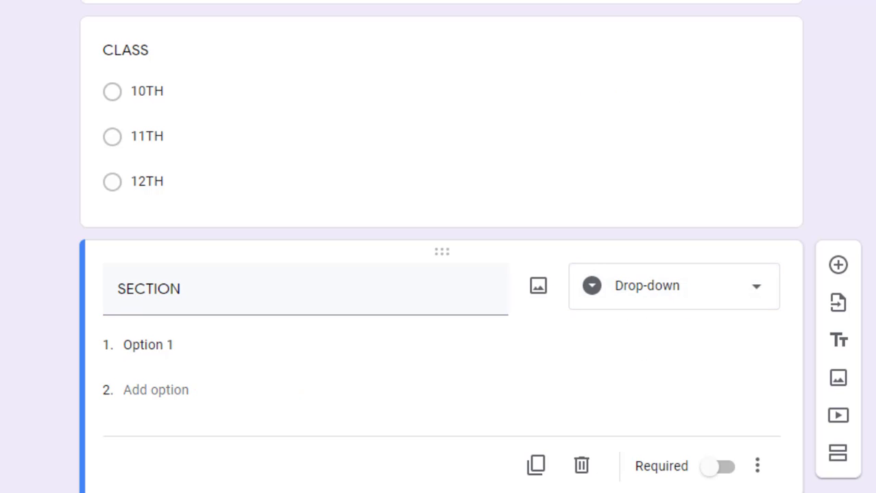
{"action": "scroll", "coordinate": [302, 383], "scroll_direction": "down", "scroll_amount": 1}
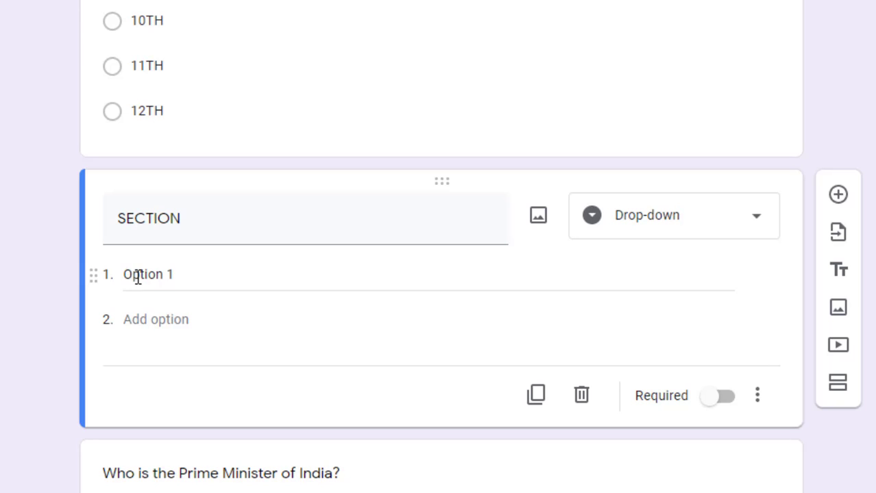
{"action": "left_click", "coordinate": [138, 276]}
{"action": "type", "text": "A"}
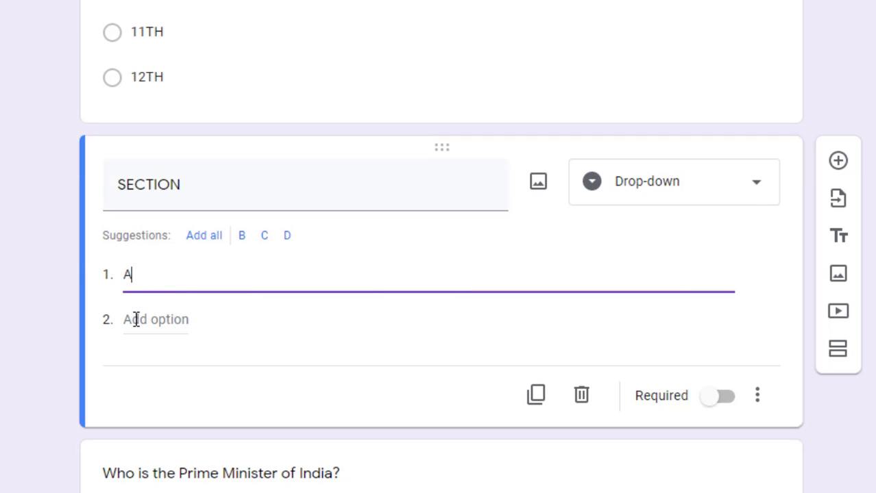
{"action": "left_click", "coordinate": [131, 319]}
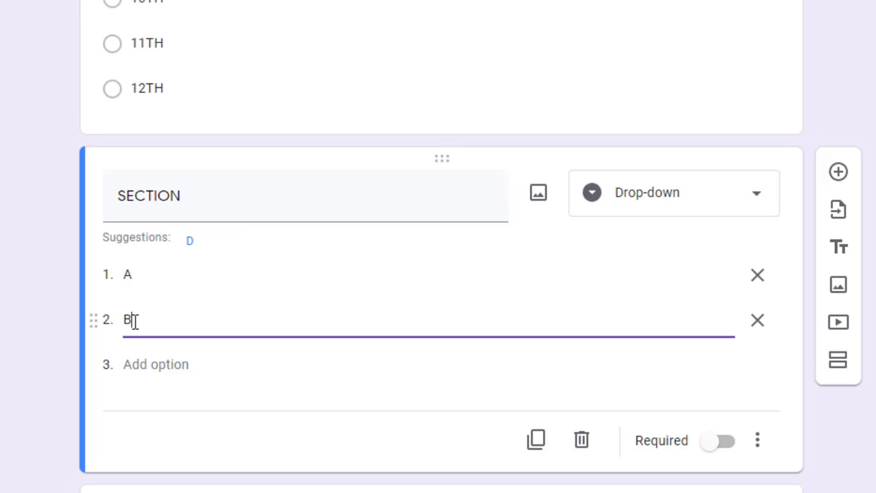
{"action": "left_click", "coordinate": [130, 364]}
{"action": "type", "text": "C"}
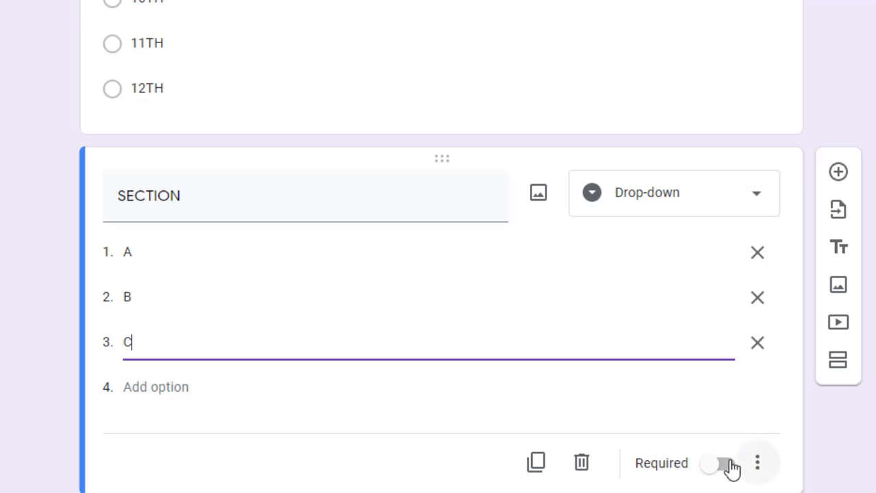
{"action": "left_click", "coordinate": [724, 466]}
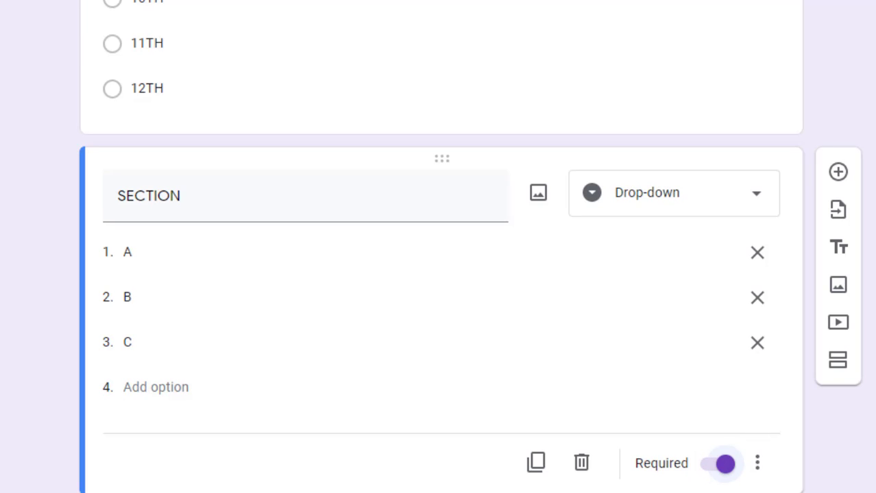
{"action": "scroll", "coordinate": [683, 209], "scroll_direction": "up", "scroll_amount": 3}
Turn on Required for the CLASS question, then return to the SECTION question
{"action": "left_click", "coordinate": [684, 210]}
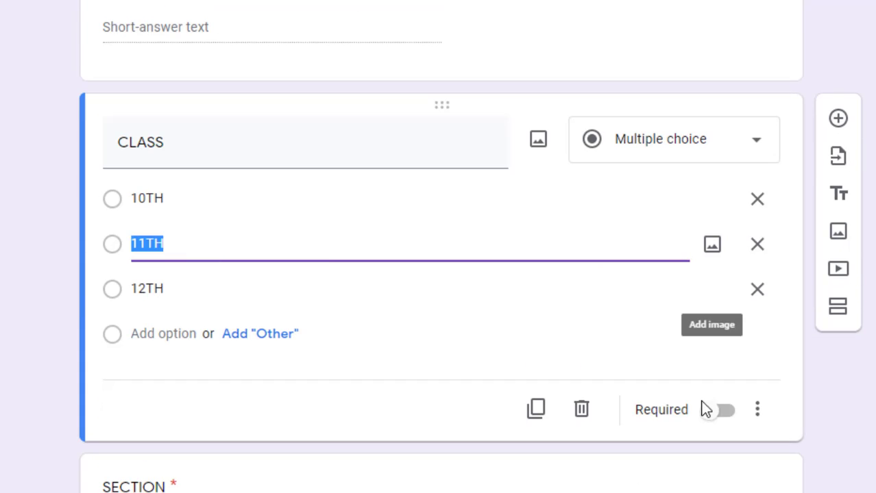
{"action": "left_click", "coordinate": [716, 411]}
{"action": "scroll", "coordinate": [716, 412], "scroll_direction": "up", "scroll_amount": 3}
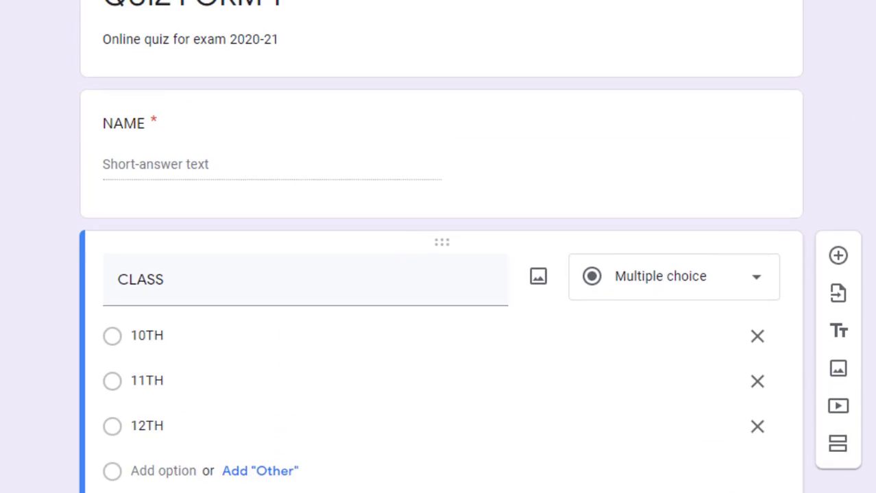
{"action": "scroll", "coordinate": [441, 246], "scroll_direction": "down", "scroll_amount": 2}
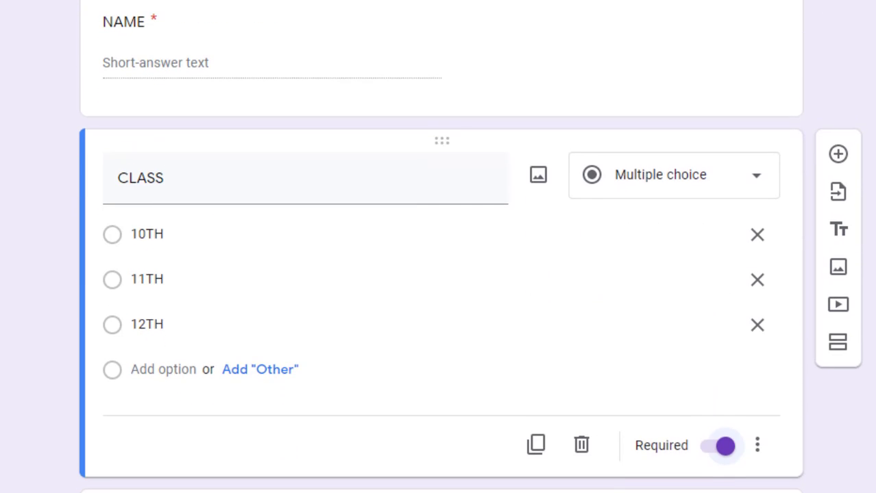
{"action": "scroll", "coordinate": [441, 247], "scroll_direction": "down", "scroll_amount": 3}
{"action": "scroll", "coordinate": [440, 247], "scroll_direction": "down", "scroll_amount": 3}
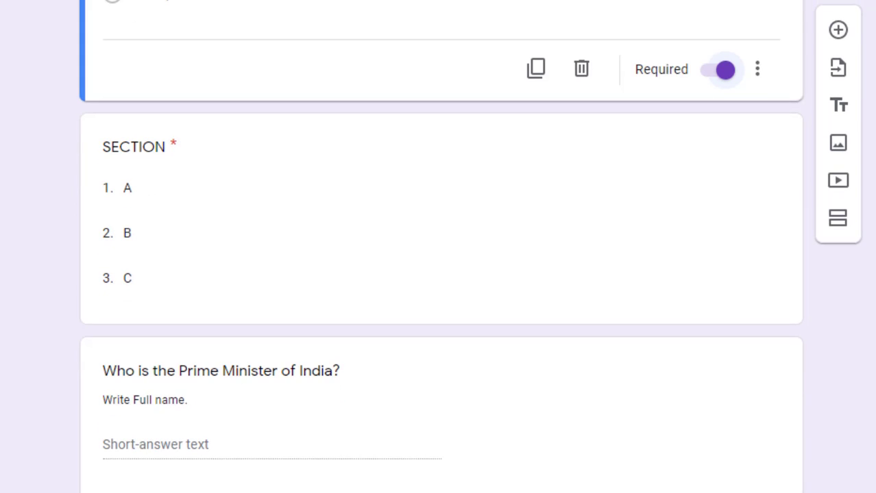
{"action": "left_click", "coordinate": [587, 151]}
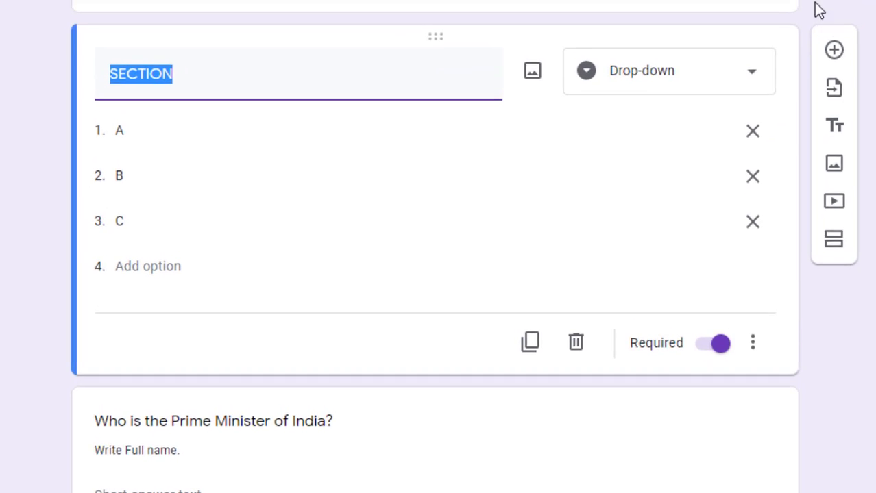
On the live form, open and dismiss the SECTION drop-down to see its required error, then close the tab
{"action": "left_click", "coordinate": [667, 3]}
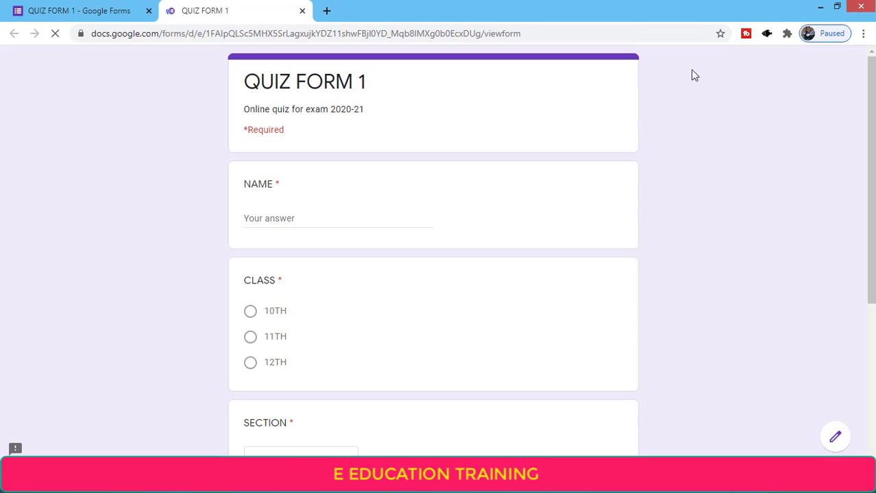
{"action": "left_click_drag", "start_coordinate": [870, 157], "coordinate": [871, 310]}
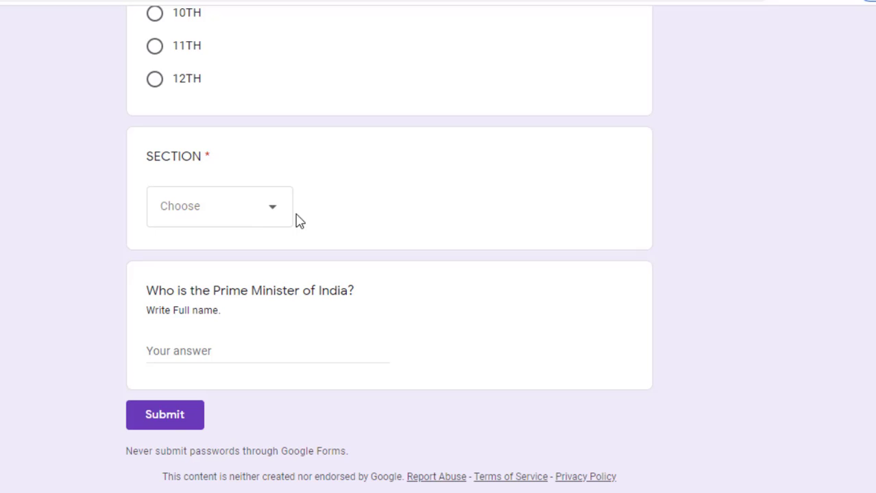
{"action": "left_click", "coordinate": [256, 211]}
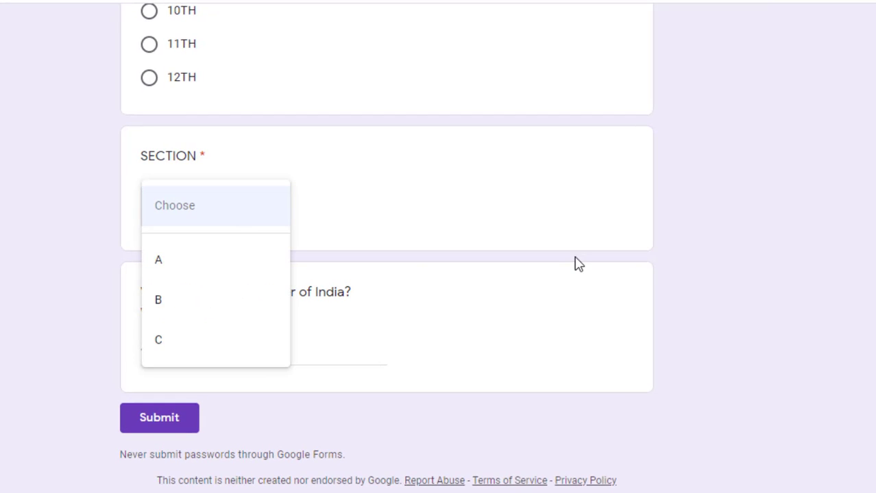
{"action": "left_click", "coordinate": [763, 287]}
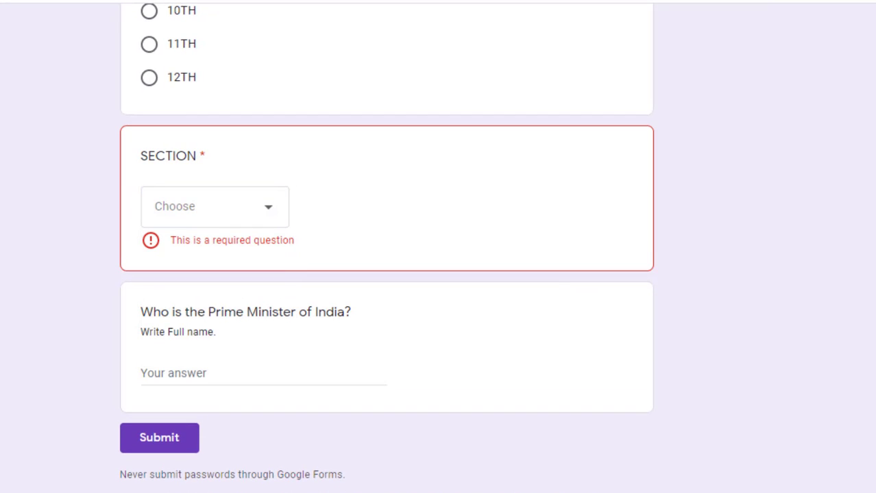
{"action": "left_click_drag", "start_coordinate": [872, 305], "coordinate": [873, 325]}
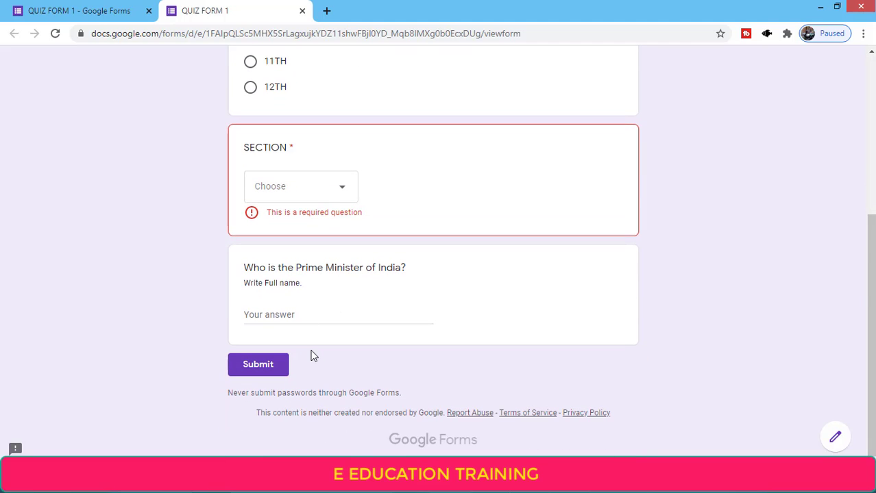
{"action": "left_click", "coordinate": [303, 12]}
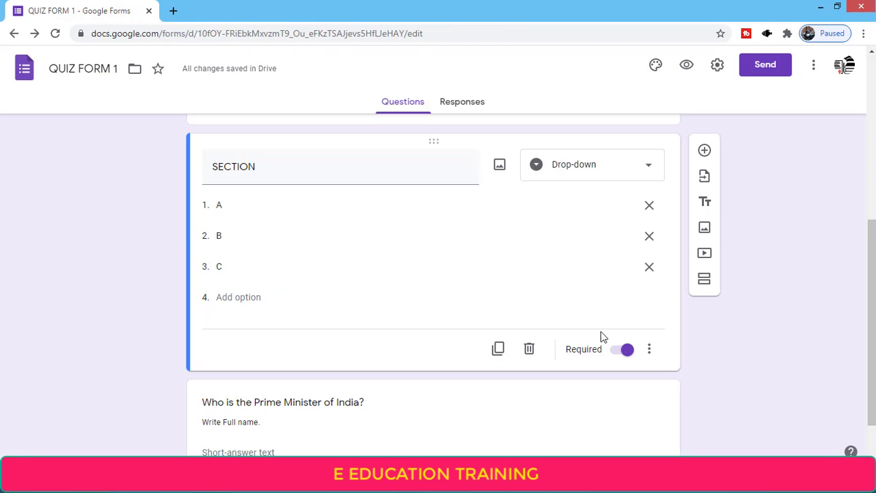
Add a section break after the SECTION question, creating Untitled Section 2 before the Prime Minister question
{"action": "left_click_drag", "start_coordinate": [873, 320], "coordinate": [873, 351]}
{"action": "scroll", "coordinate": [862, 327], "scroll_direction": "up", "scroll_amount": 2}
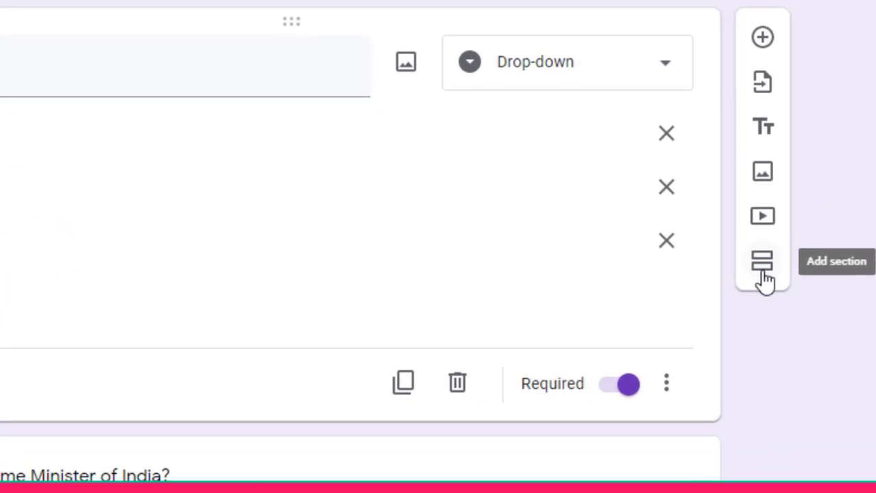
{"action": "left_click", "coordinate": [763, 267]}
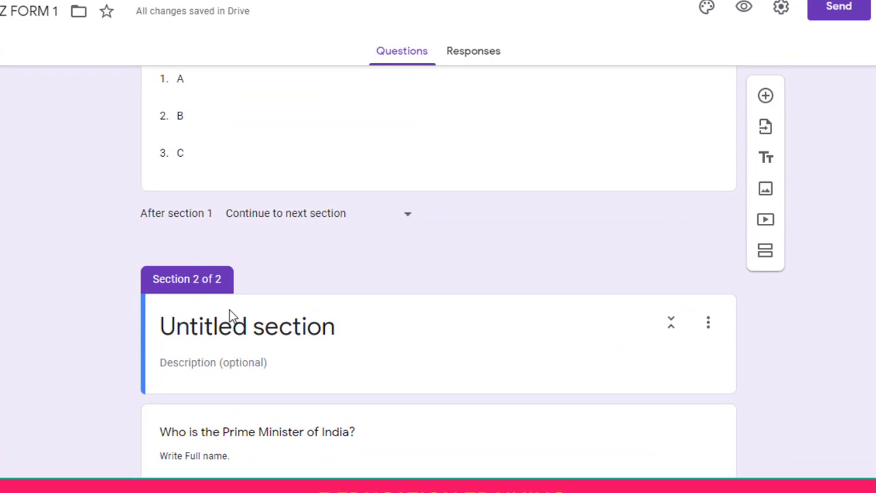
{"action": "scroll", "coordinate": [292, 209], "scroll_direction": "up", "scroll_amount": 7}
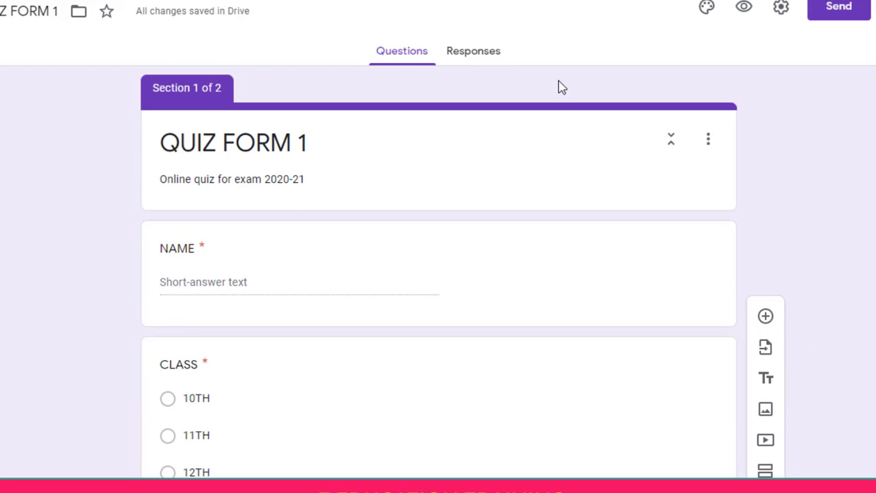
{"action": "left_click", "coordinate": [745, 9]}
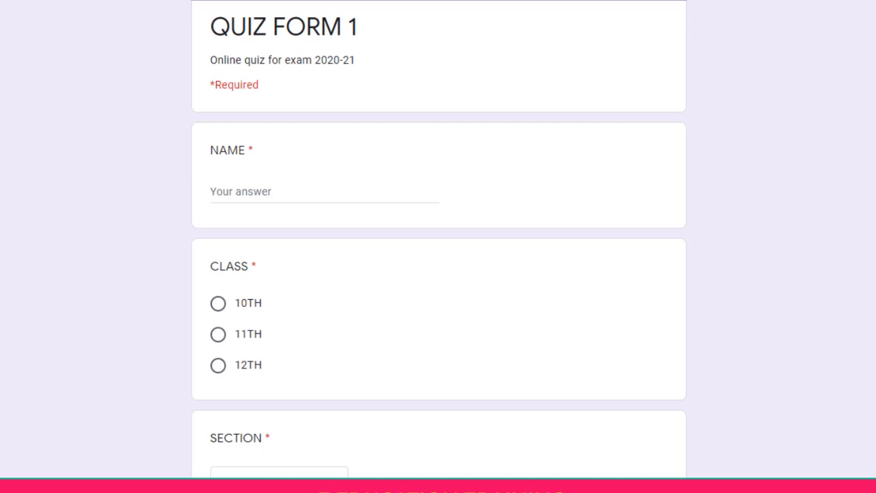
{"action": "scroll", "coordinate": [367, 322], "scroll_direction": "down", "scroll_amount": 3}
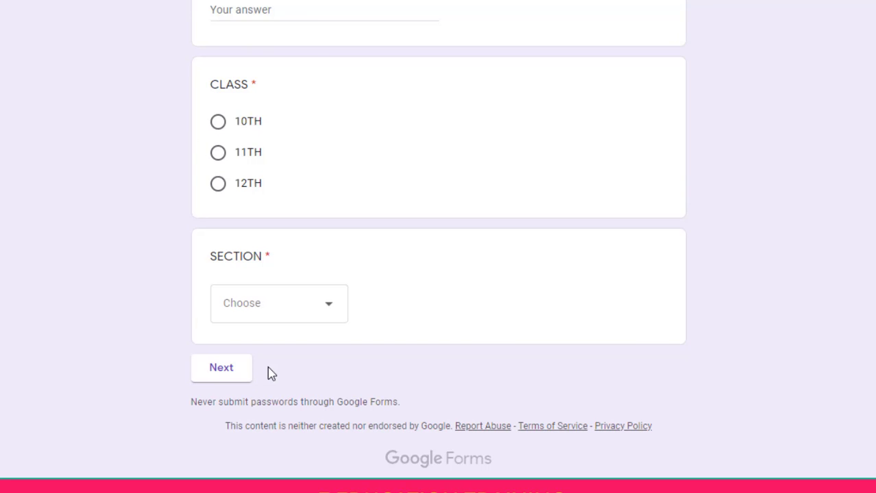
Close the form preview and return to the QUIZ FORM 1 editor
{"action": "key", "text": "ctrl+w"}
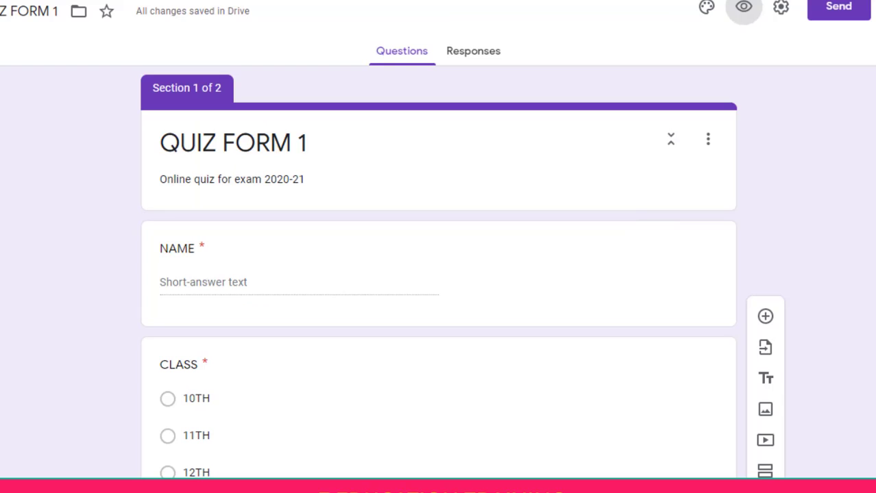
{"action": "scroll", "coordinate": [439, 274], "scroll_direction": "down", "scroll_amount": 8}
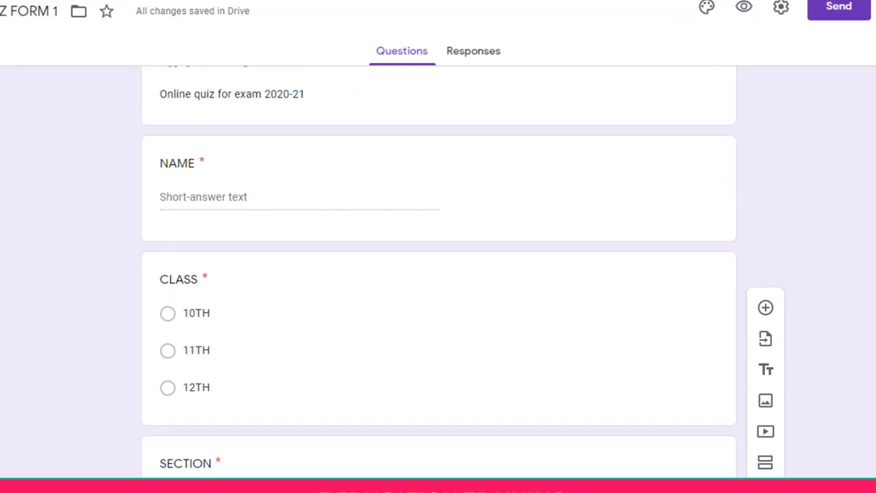
{"action": "scroll", "coordinate": [439, 274], "scroll_direction": "down", "scroll_amount": 1}
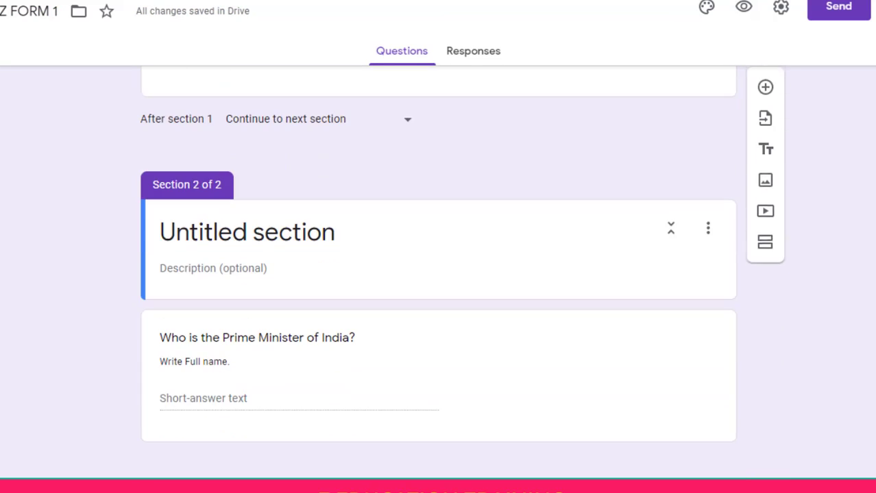
Select the SECTION drop-down question at the end of section 1
{"action": "left_click", "coordinate": [384, 401]}
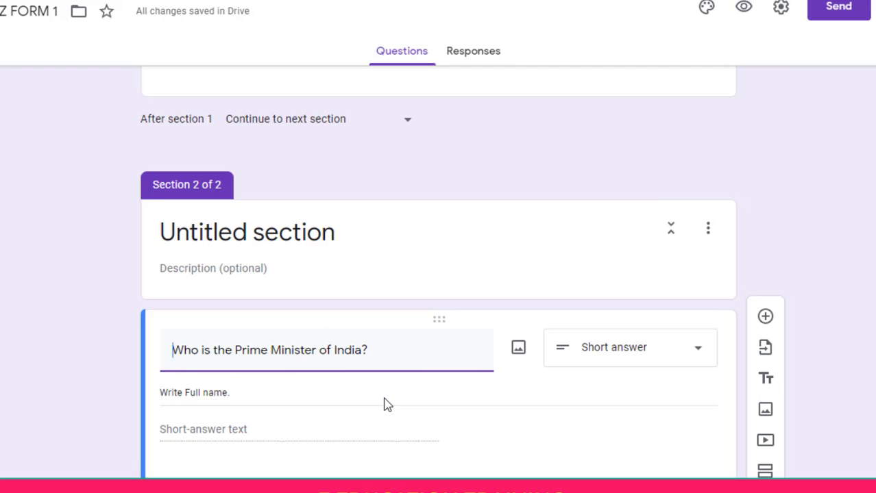
{"action": "scroll", "coordinate": [439, 274], "scroll_direction": "up", "scroll_amount": 7}
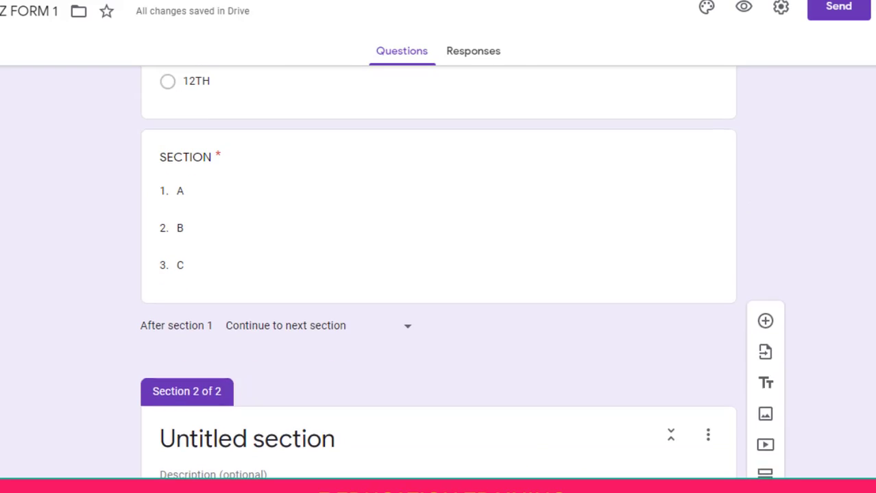
{"action": "scroll", "coordinate": [439, 274], "scroll_direction": "up", "scroll_amount": 2}
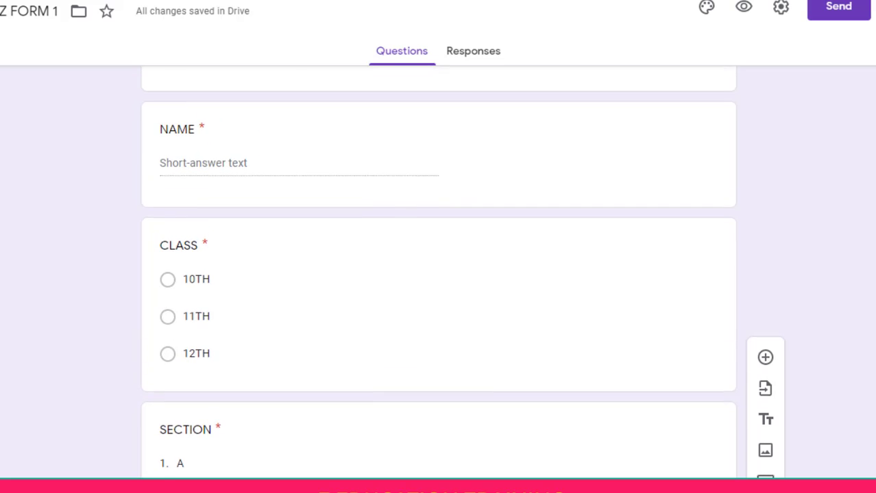
{"action": "scroll", "coordinate": [439, 274], "scroll_direction": "down", "scroll_amount": 3}
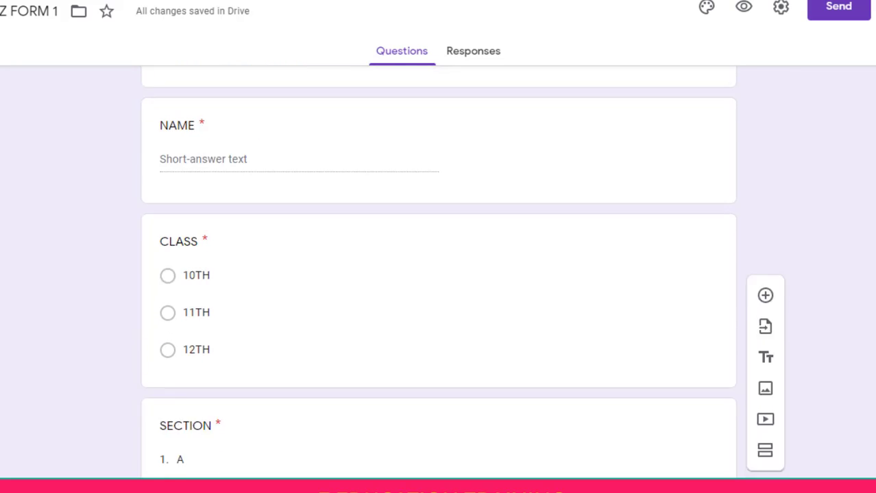
{"action": "left_click", "coordinate": [566, 201]}
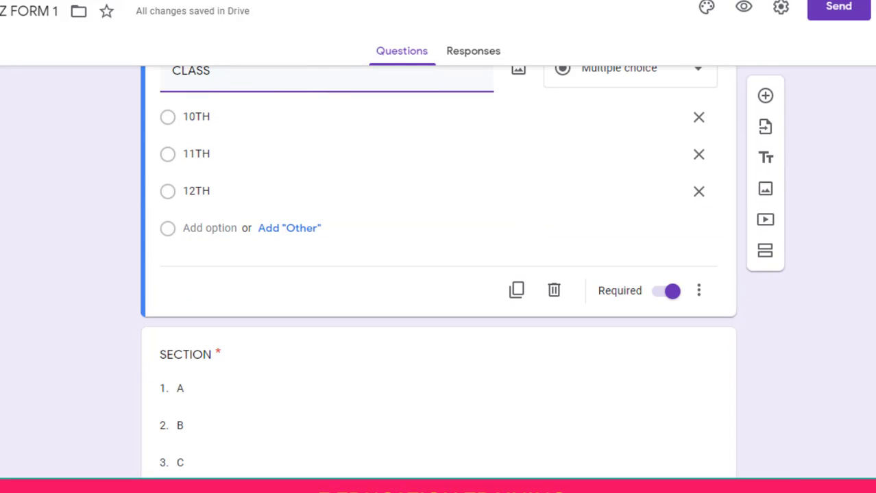
{"action": "scroll", "coordinate": [558, 224], "scroll_direction": "down", "scroll_amount": 3}
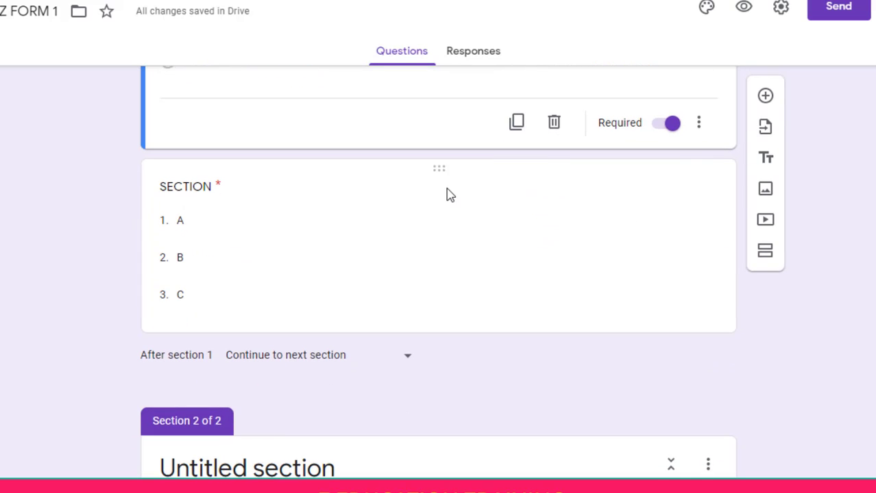
{"action": "left_click", "coordinate": [446, 195]}
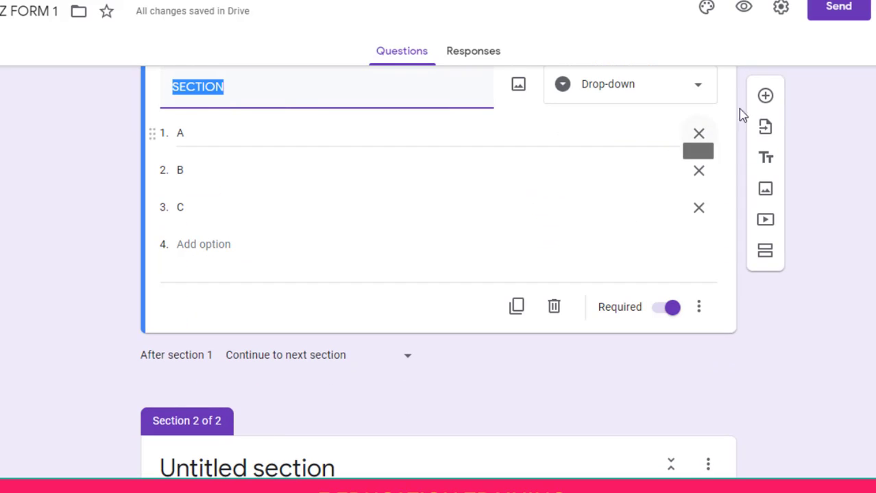
Add a Short answer question titled MOBILE NUMBER below the SECTION question
{"action": "left_click", "coordinate": [766, 98]}
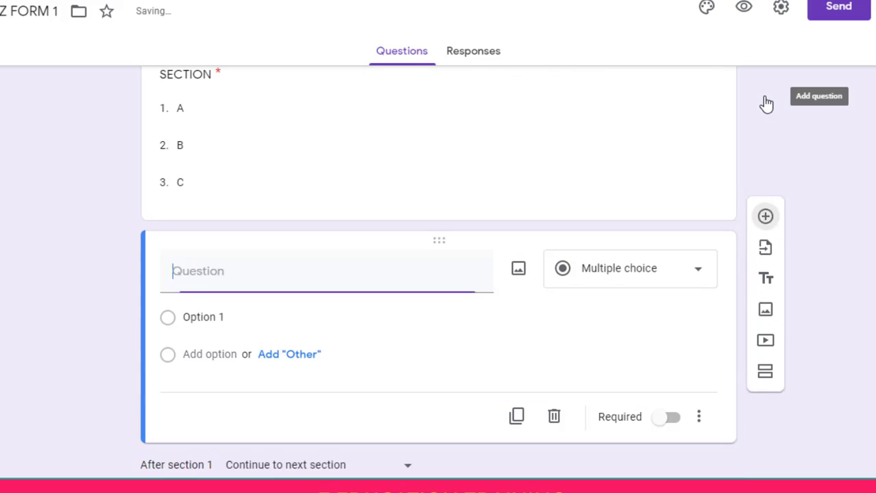
{"action": "type", "text": "MOBILE NUMBER"}
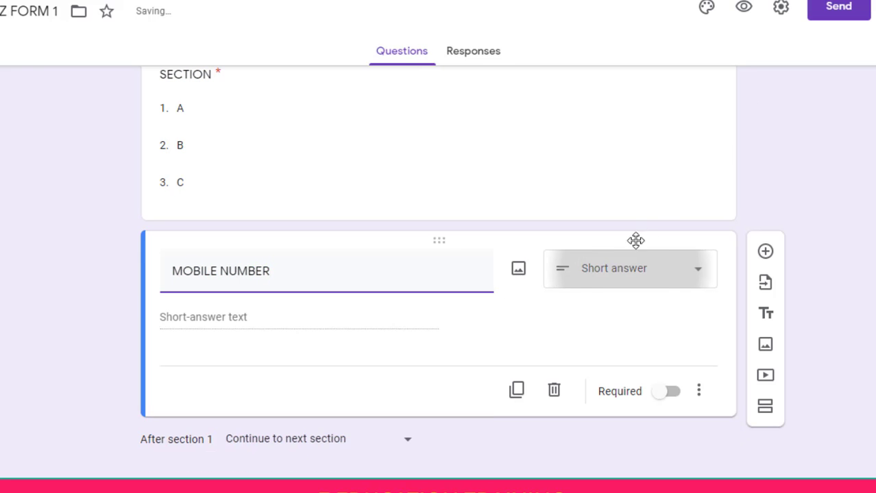
{"action": "left_click", "coordinate": [616, 280]}
{"action": "left_click", "coordinate": [616, 25]}
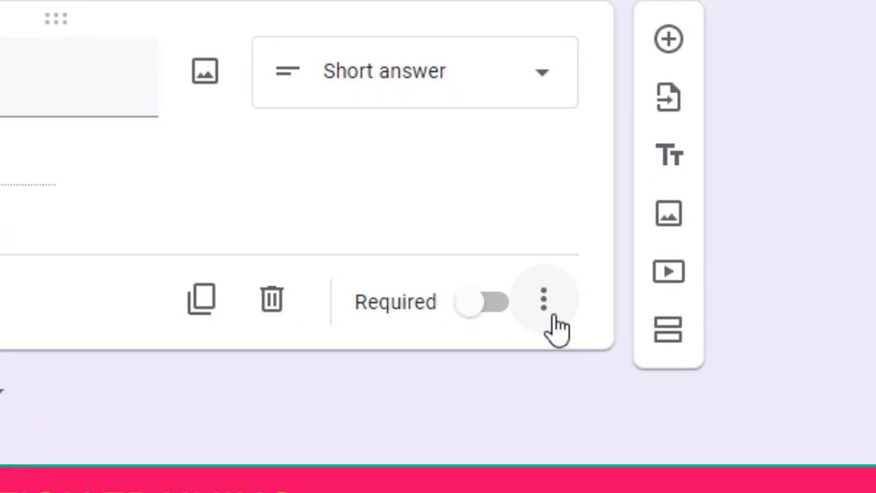
Turn on response validation for MOBILE NUMBER requiring Number › Whole number
{"action": "left_click", "coordinate": [552, 317]}
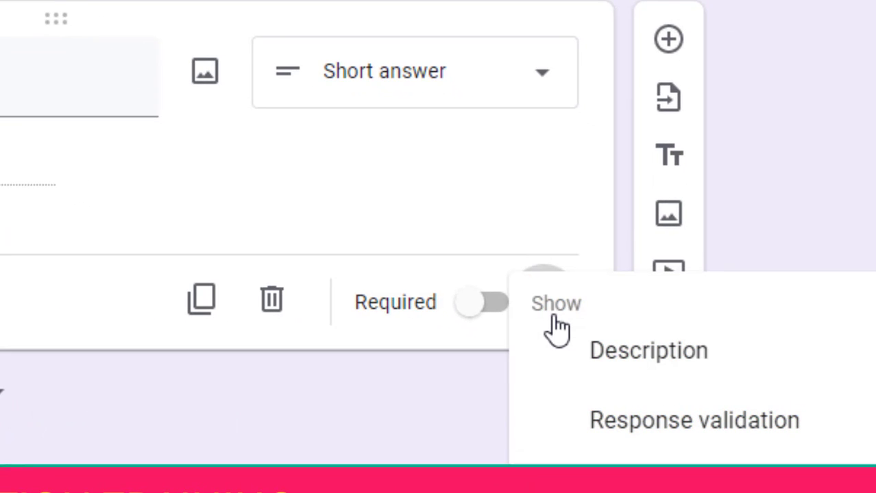
{"action": "left_click", "coordinate": [623, 434]}
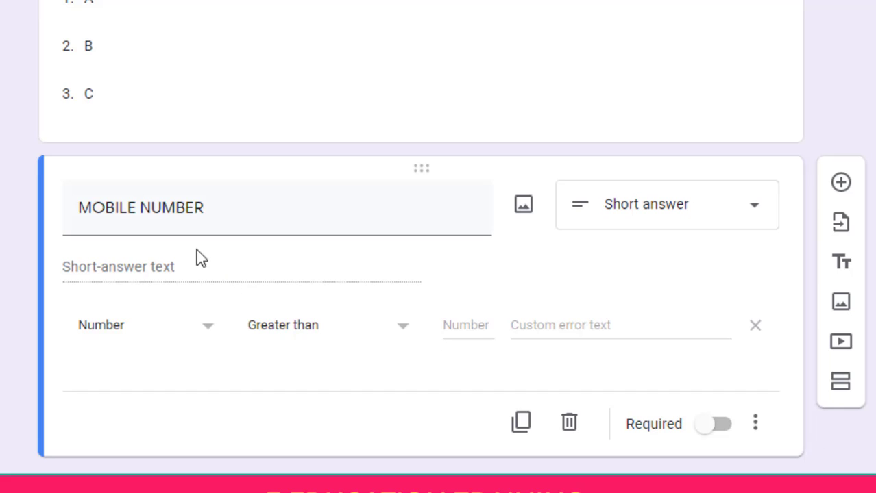
{"action": "left_click", "coordinate": [208, 332]}
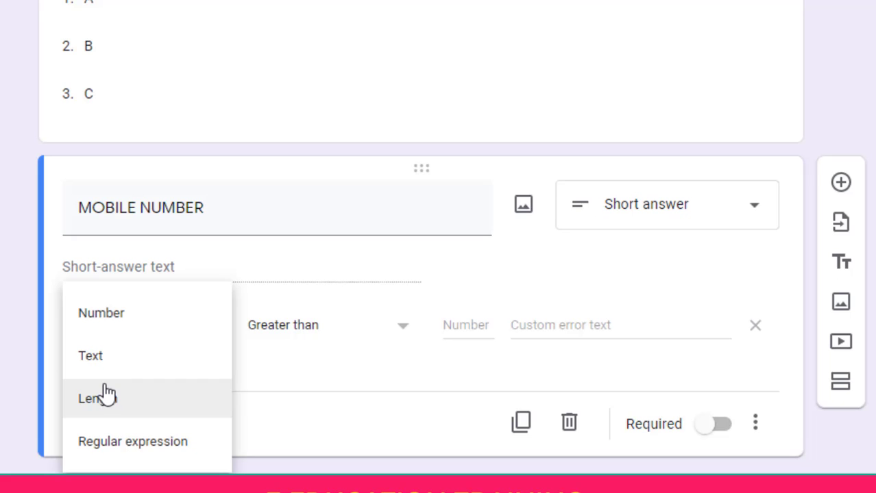
{"action": "left_click", "coordinate": [114, 319]}
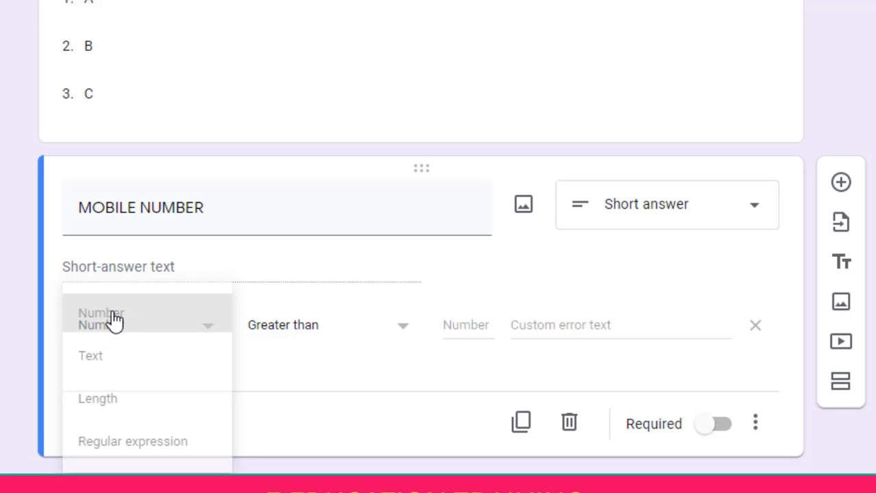
{"action": "left_click", "coordinate": [327, 331]}
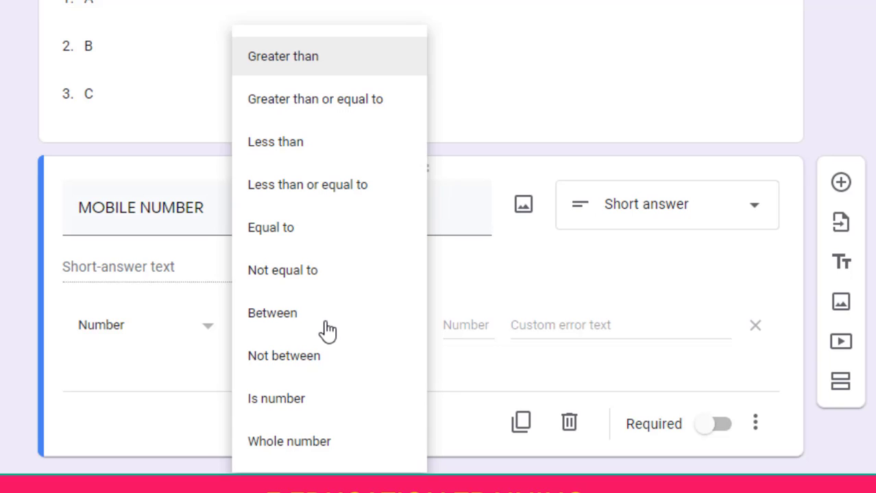
{"action": "left_click", "coordinate": [274, 442]}
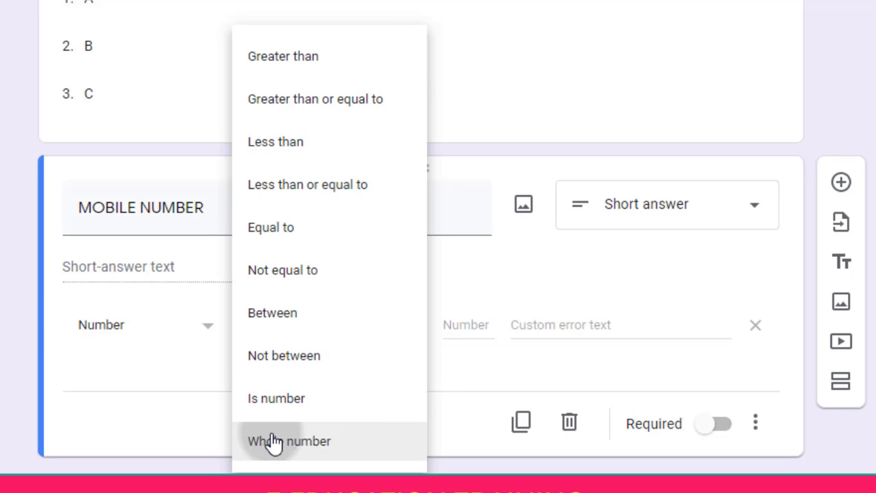
Enter the error text 'ENTER CORRECT NUMBER' and confirm the Whole number condition
{"action": "left_click", "coordinate": [541, 318]}
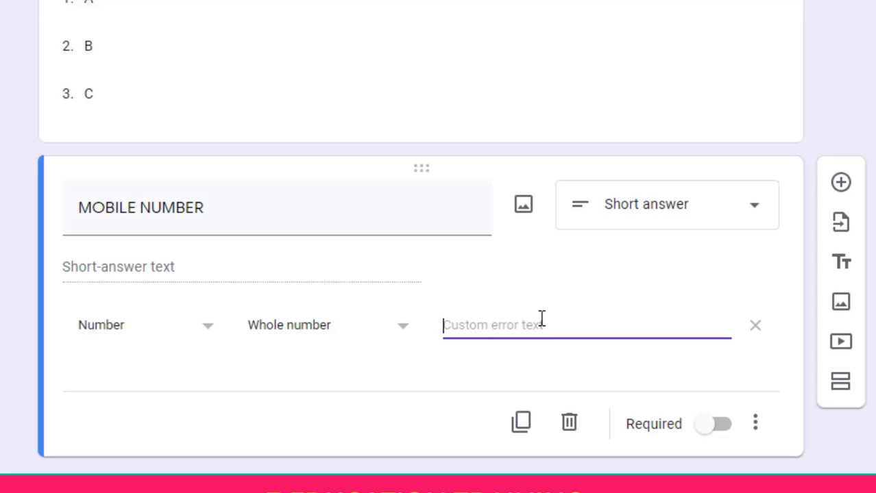
{"action": "type", "text": "ENTE"}
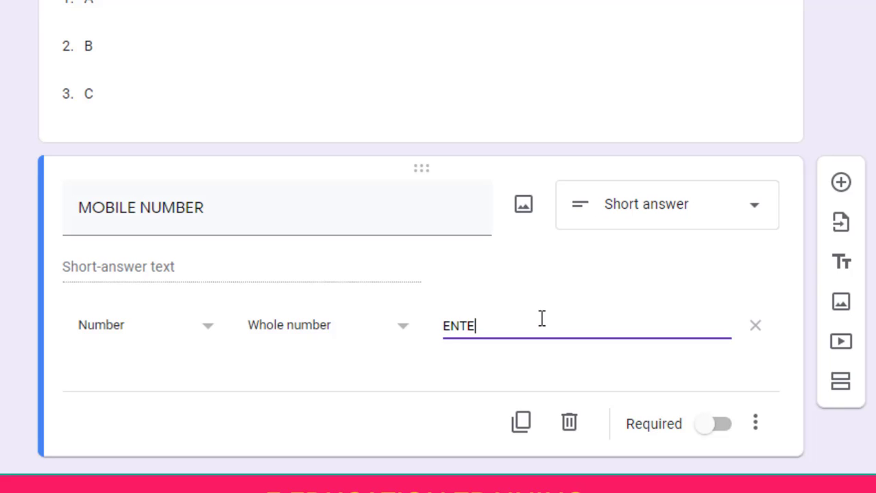
{"action": "type", "text": "R CORREC"}
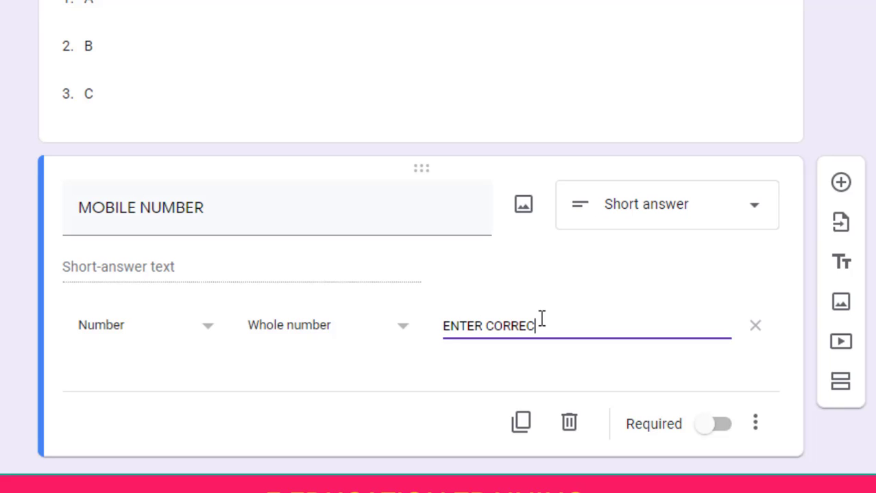
{"action": "type", "text": "T NUMBER"}
{"action": "left_click", "coordinate": [207, 326]}
{"action": "left_click", "coordinate": [307, 324]}
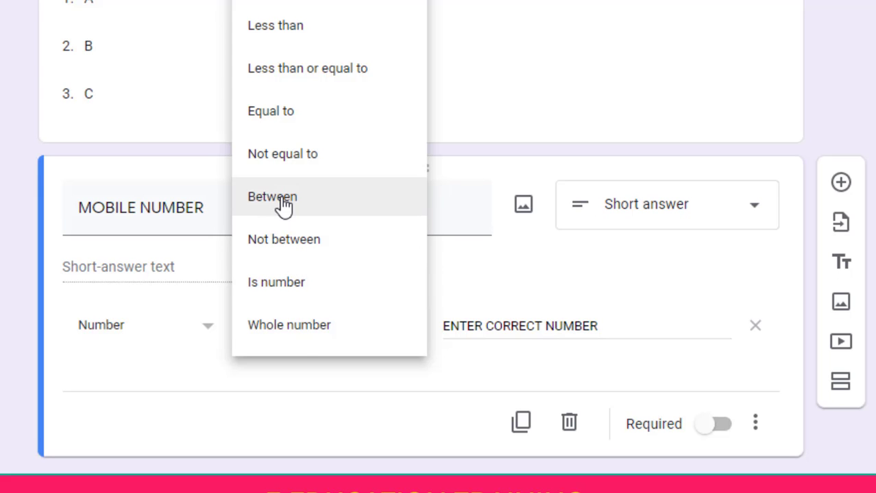
{"action": "left_click", "coordinate": [300, 409]}
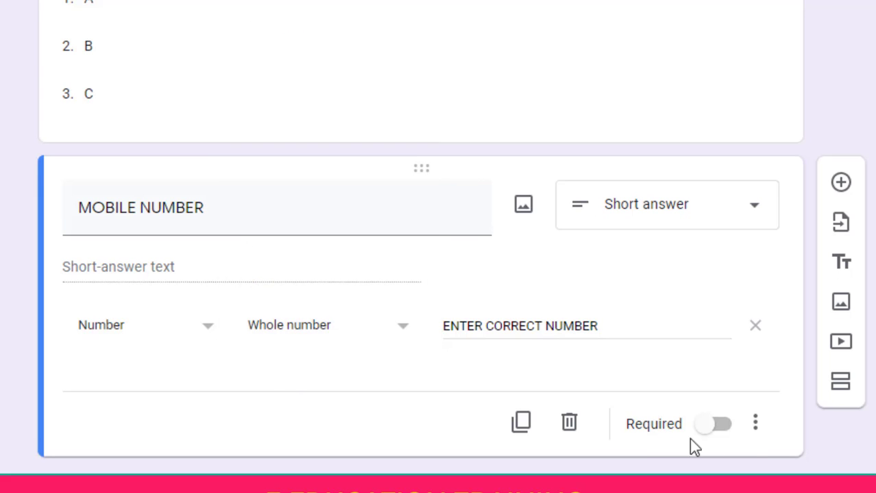
{"action": "left_click", "coordinate": [755, 422]}
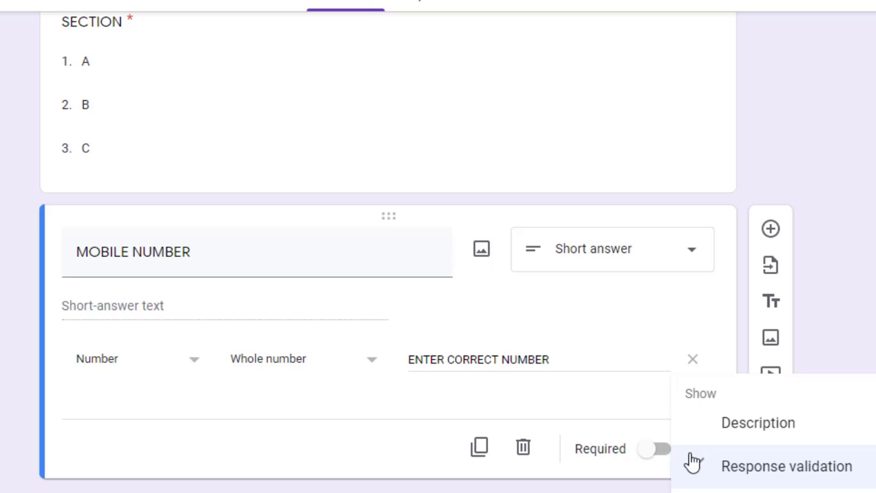
{"action": "left_click", "coordinate": [733, 473]}
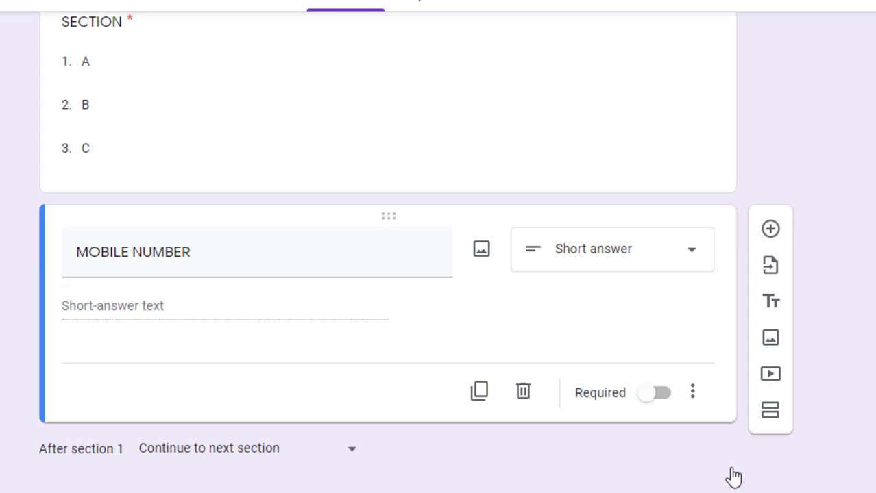
{"action": "left_click", "coordinate": [695, 395]}
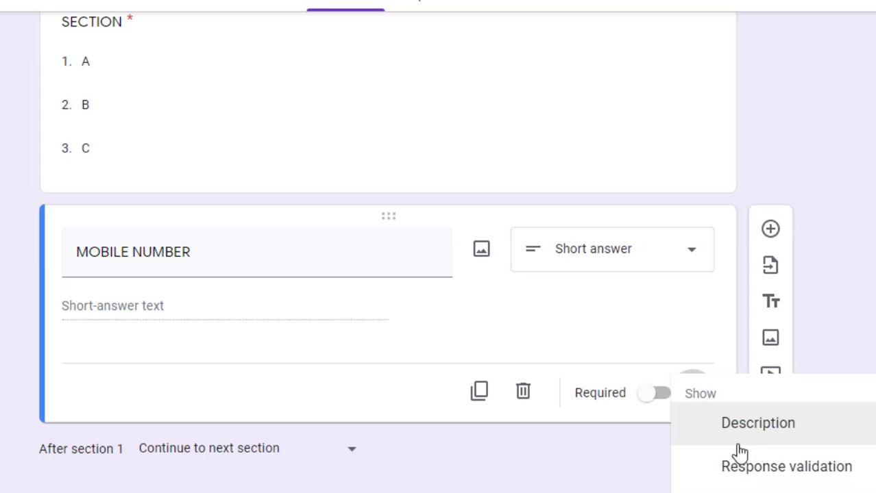
{"action": "left_click", "coordinate": [747, 480]}
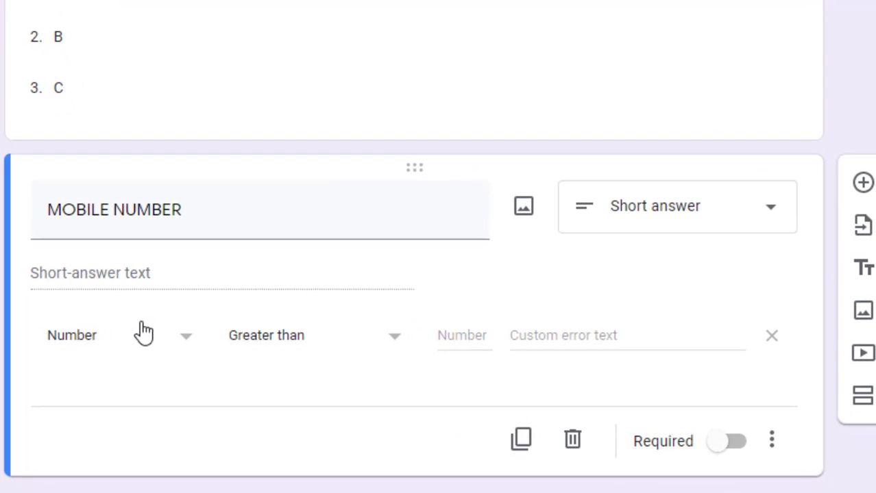
{"action": "left_click", "coordinate": [171, 343]}
{"action": "left_click", "coordinate": [129, 407]}
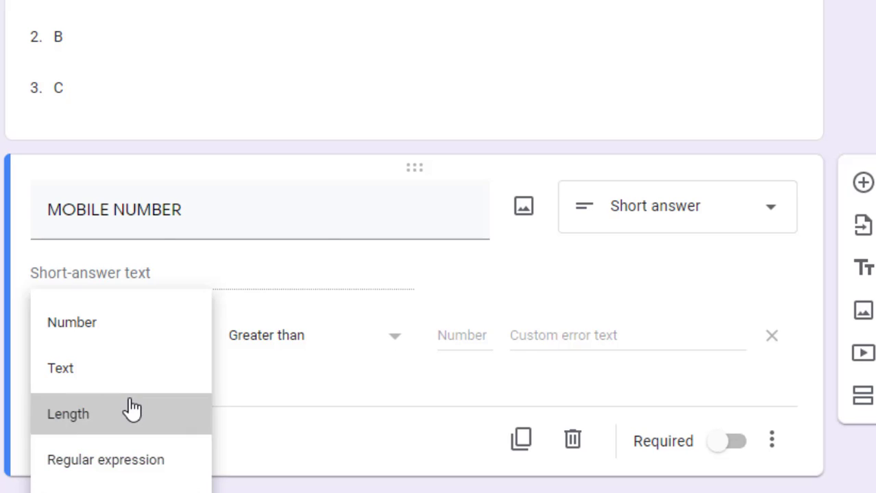
{"action": "left_click", "coordinate": [328, 353]}
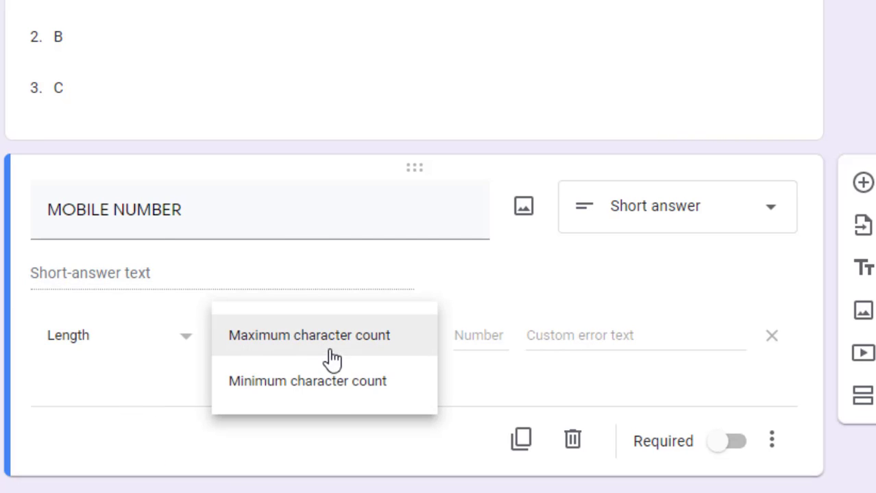
{"action": "left_click", "coordinate": [334, 389]}
{"action": "left_click", "coordinate": [340, 339]}
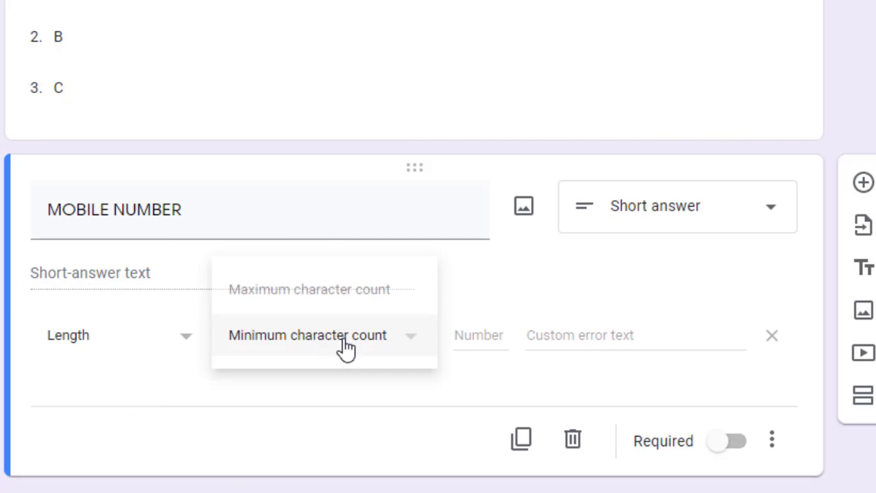
{"action": "left_click", "coordinate": [304, 289]}
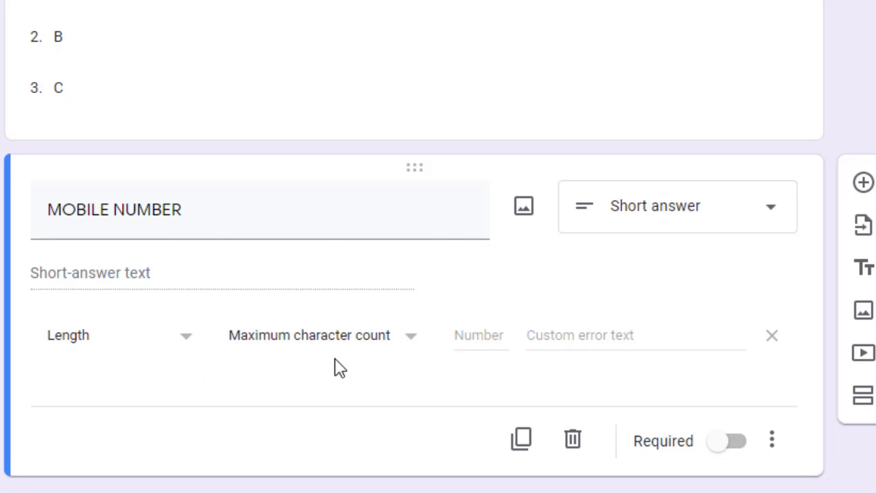
{"action": "left_click", "coordinate": [483, 330]}
{"action": "type", "text": "10"}
{"action": "left_click", "coordinate": [190, 343]}
{"action": "left_click", "coordinate": [118, 249]}
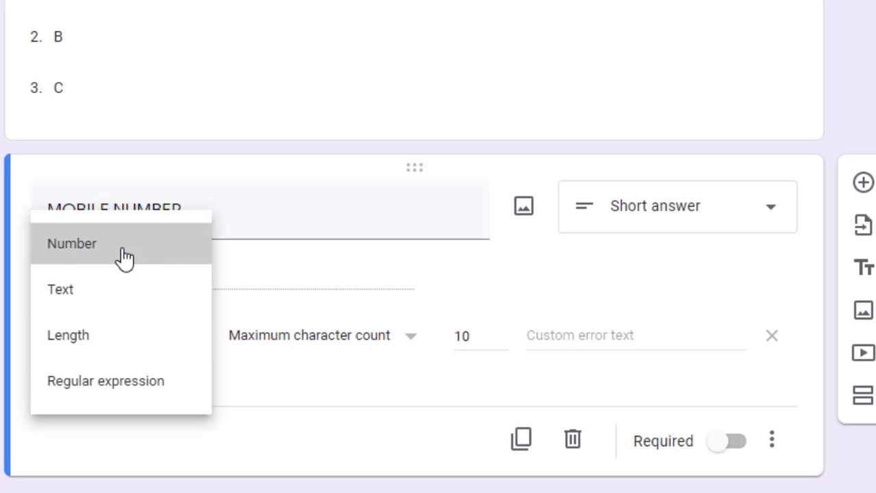
{"action": "left_click", "coordinate": [289, 351]}
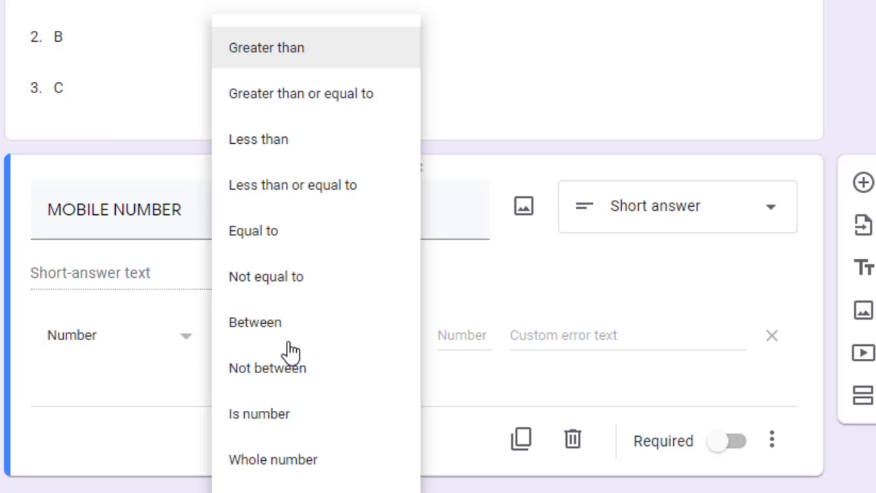
{"action": "left_click", "coordinate": [271, 459]}
{"action": "left_click", "coordinate": [484, 337]}
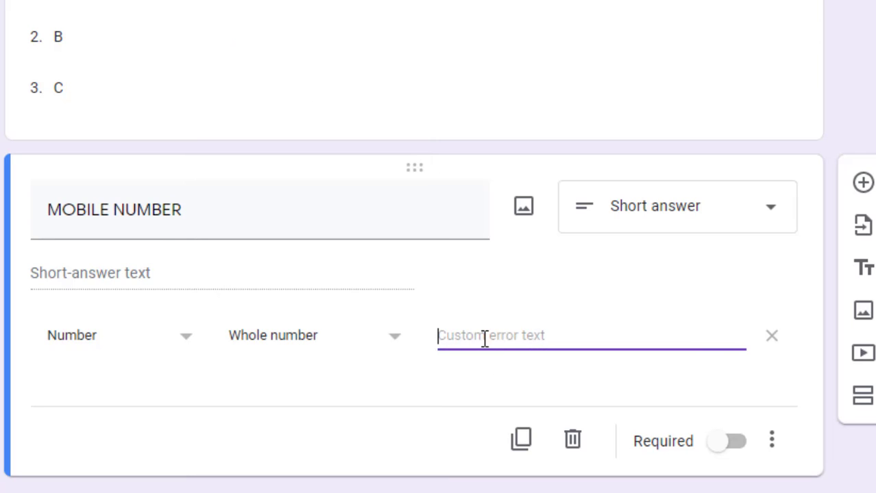
{"action": "type", "text": "ENTER CO"}
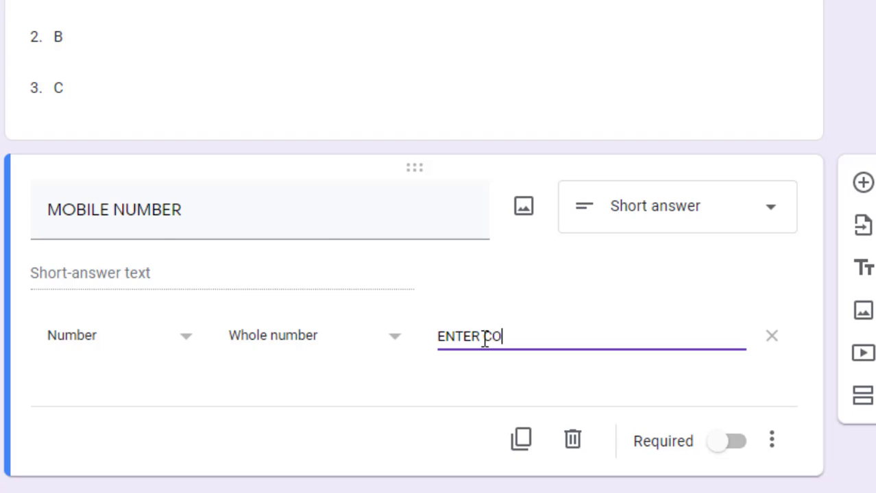
{"action": "type", "text": "RRECT NUMBER"}
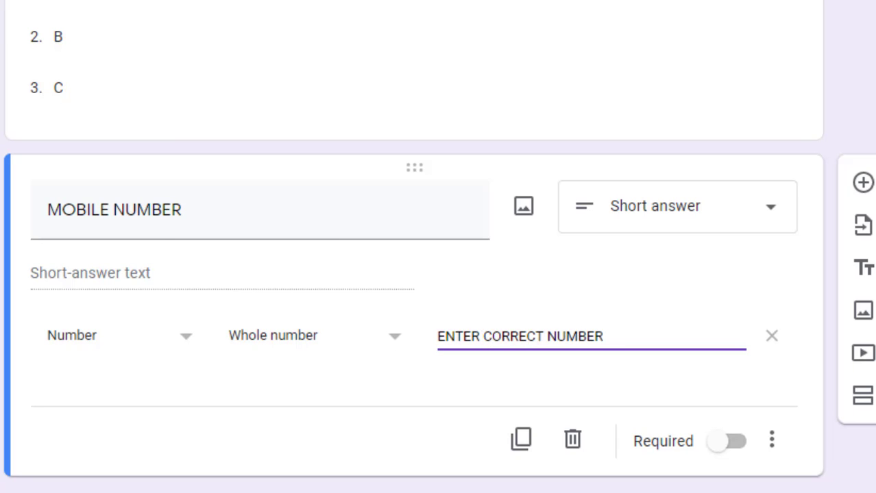
Add a Short answer question titled EMAIL ID below MOBILE NUMBER
{"action": "left_click", "coordinate": [862, 182]}
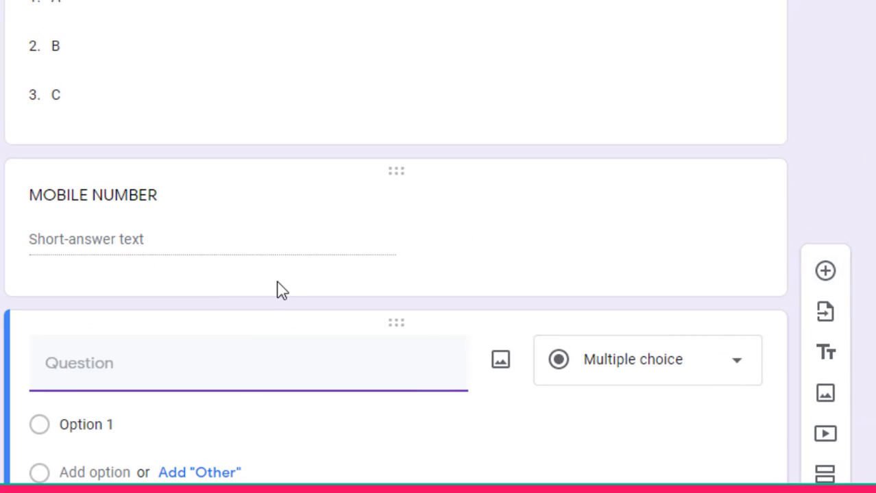
{"action": "type", "text": "EMAIL ID"}
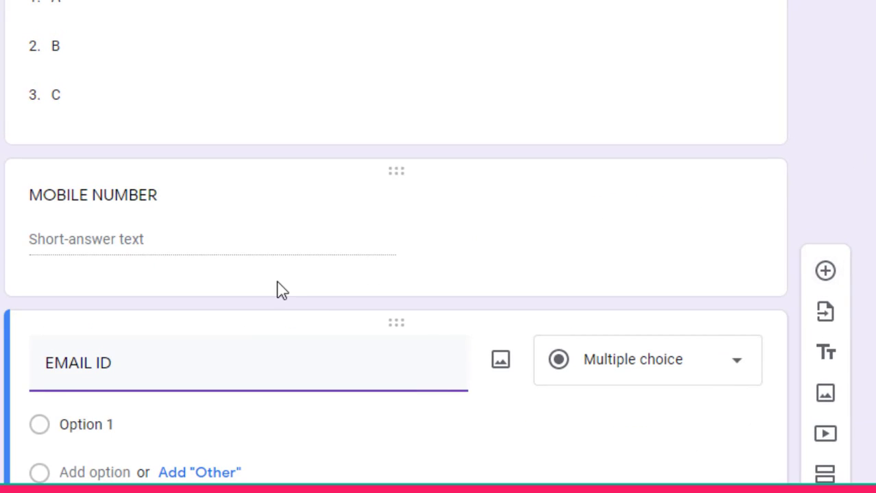
{"action": "left_click", "coordinate": [647, 371]}
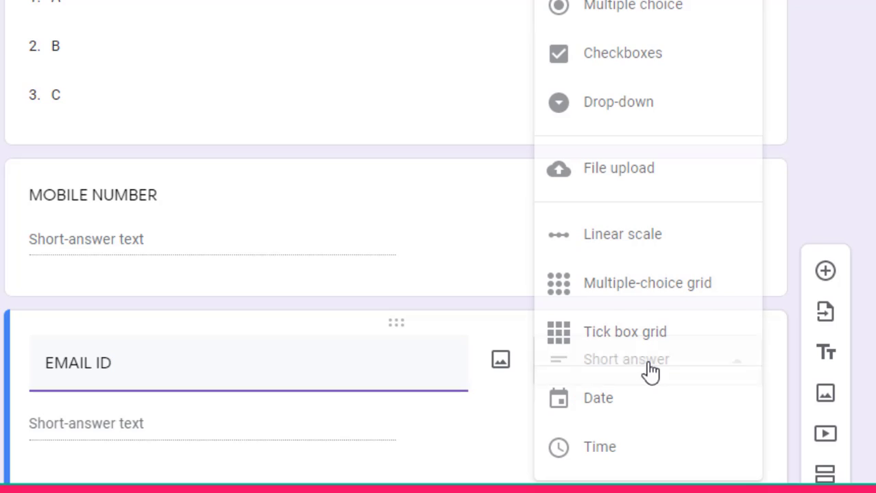
{"action": "key", "text": "Escape"}
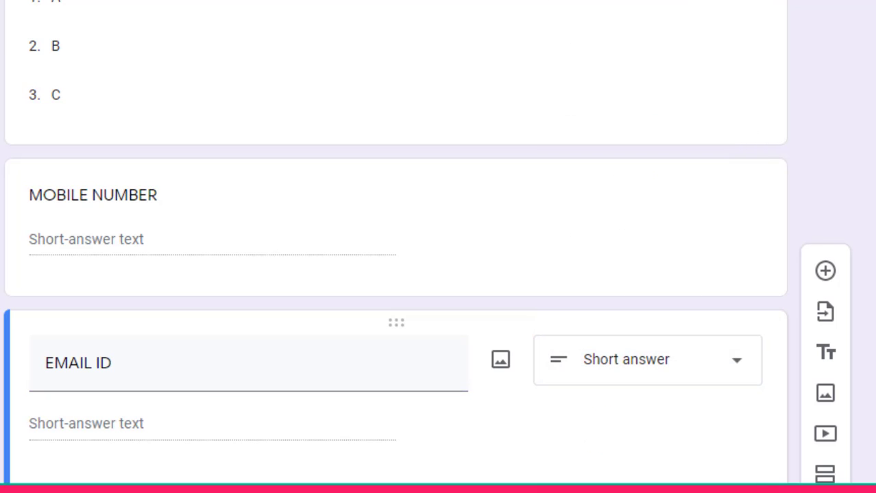
{"action": "scroll", "coordinate": [396, 243], "scroll_direction": "down", "scroll_amount": 5}
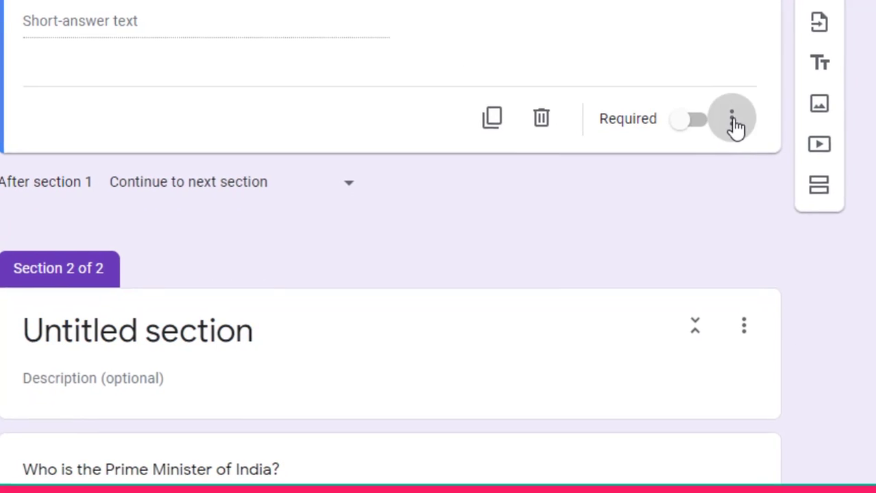
Validate EMAIL ID as Text › Email address with error text 'ENTER CORRECT EMAIL ID'
{"action": "left_click", "coordinate": [732, 122]}
{"action": "left_click", "coordinate": [737, 260]}
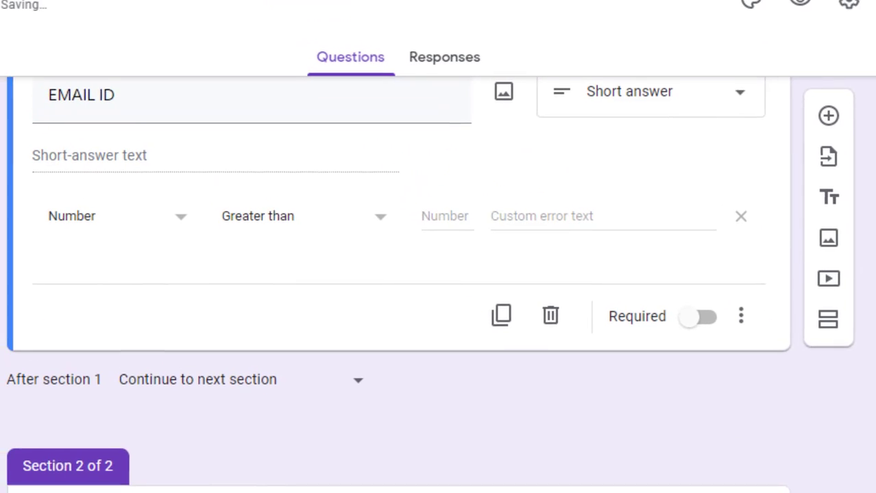
{"action": "scroll", "coordinate": [398, 274], "scroll_direction": "up", "scroll_amount": 2}
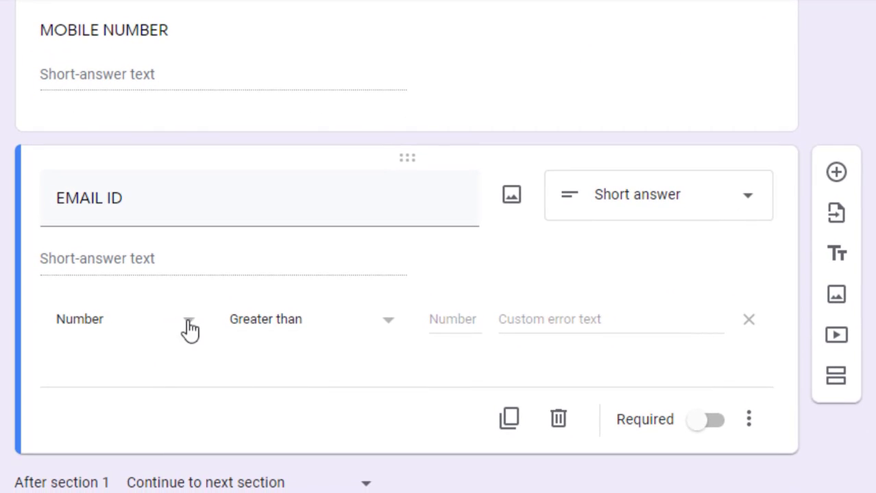
{"action": "left_click", "coordinate": [190, 325]}
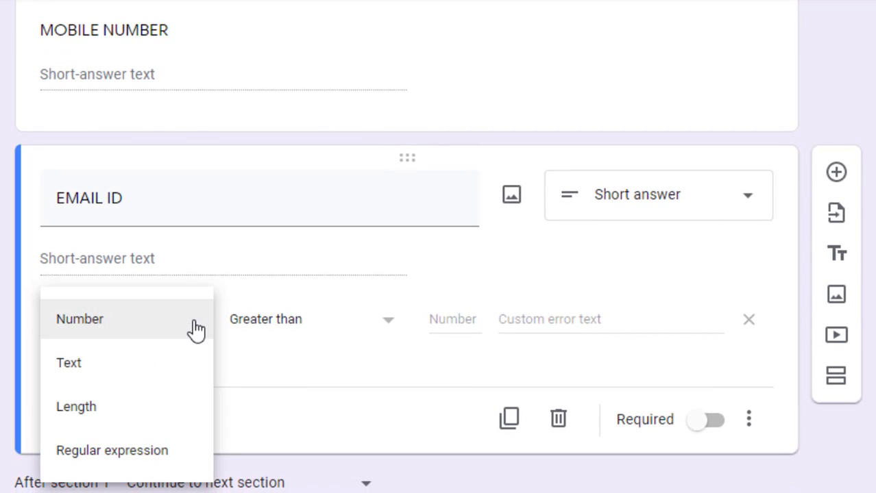
{"action": "left_click", "coordinate": [110, 375]}
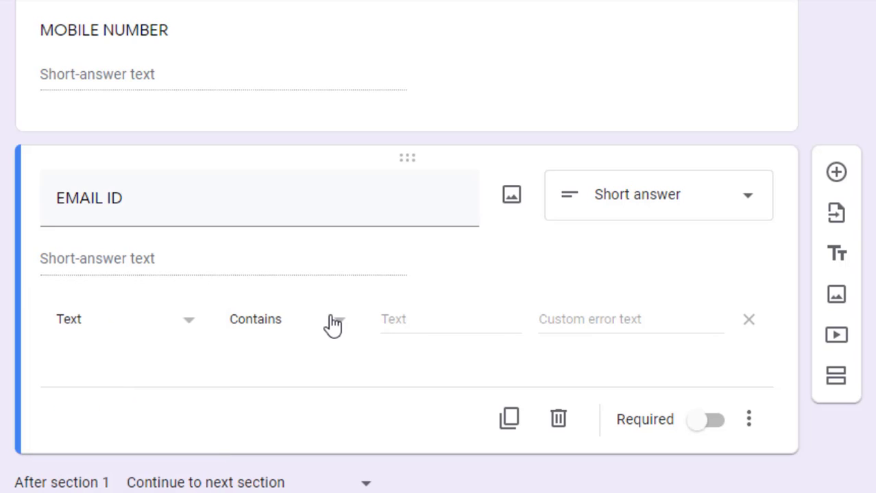
{"action": "left_click", "coordinate": [334, 325]}
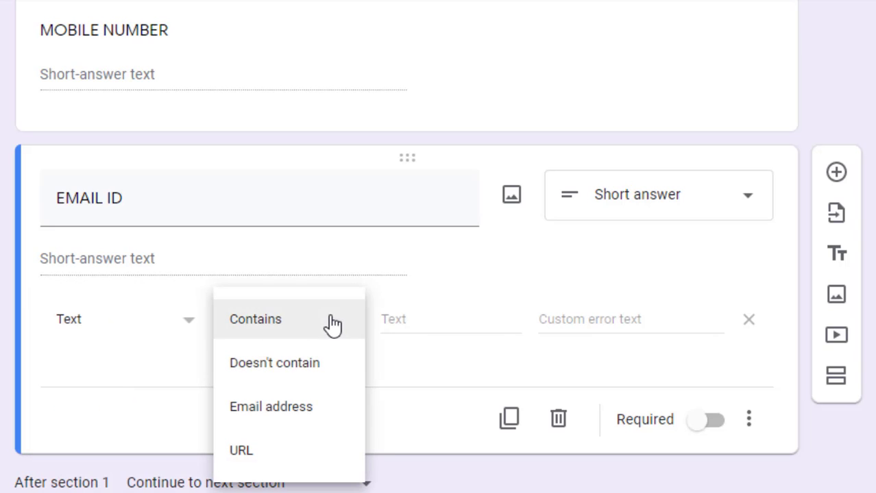
{"action": "left_click", "coordinate": [259, 415]}
{"action": "left_click", "coordinate": [525, 318]}
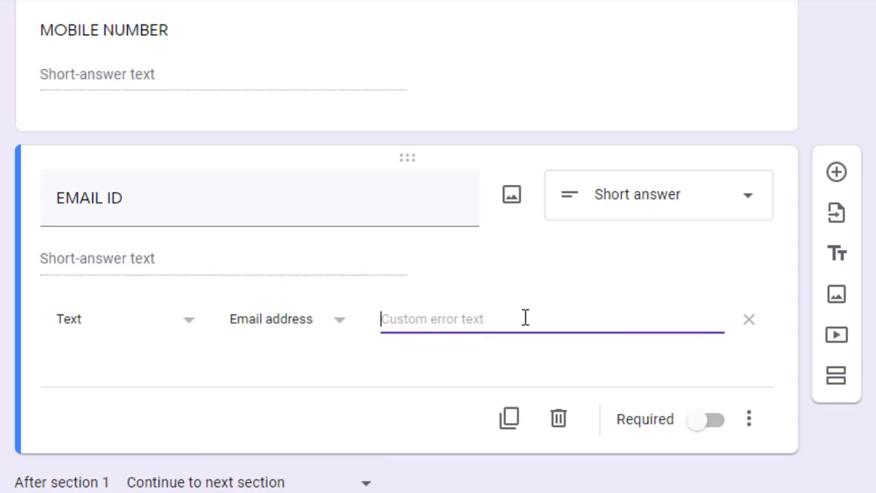
{"action": "type", "text": "EN"}
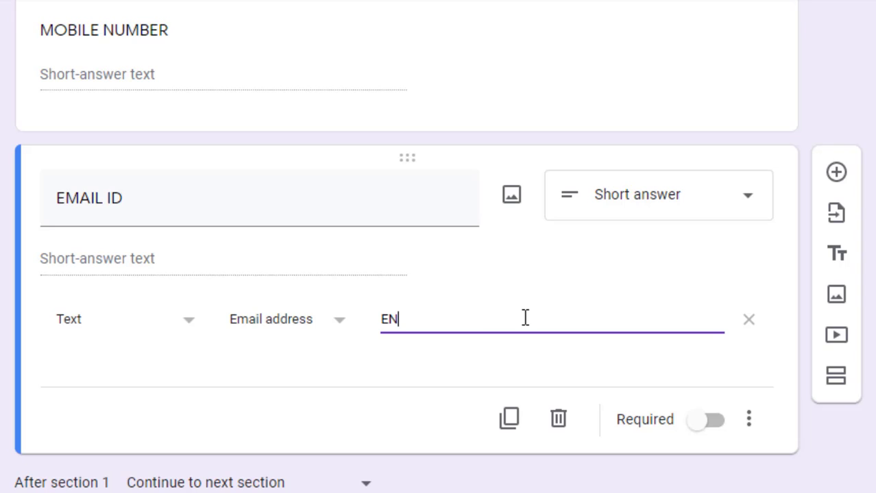
{"action": "type", "text": "TER CORRECT EMAIL"}
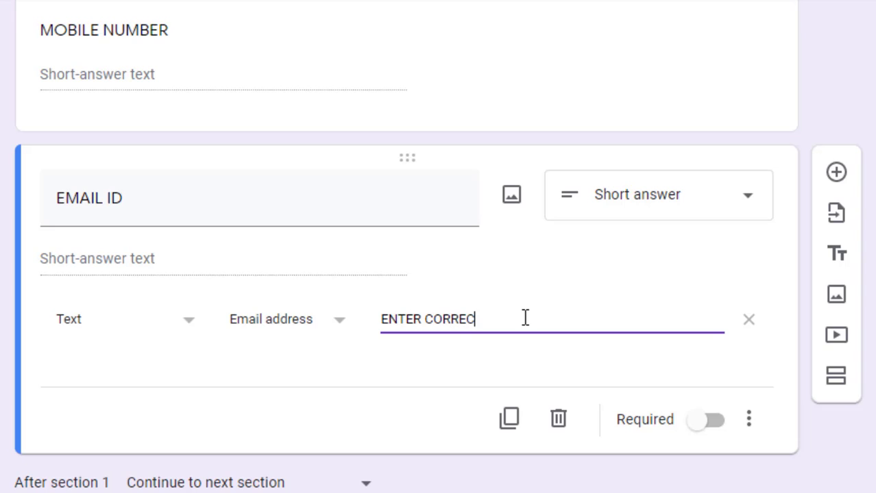
{"action": "type", "text": " ID"}
Add a Paragraph question to Section 2: 'Write an essay on Education system in India. write in 500 words only'
{"action": "scroll", "coordinate": [438, 247], "scroll_direction": "down", "scroll_amount": 6}
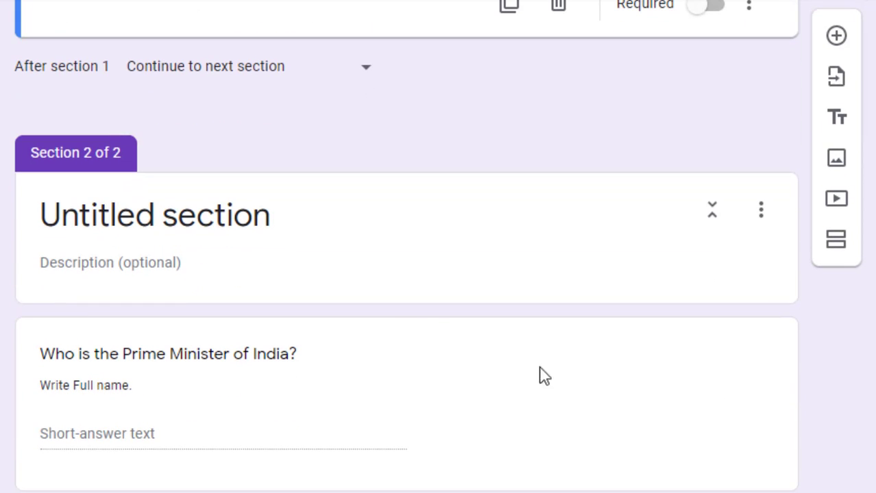
{"action": "left_click", "coordinate": [425, 237]}
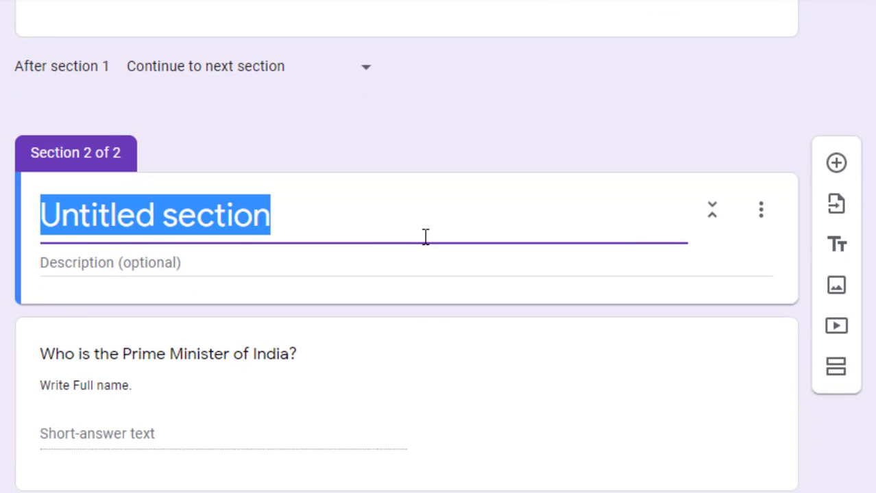
{"action": "left_click", "coordinate": [837, 165]}
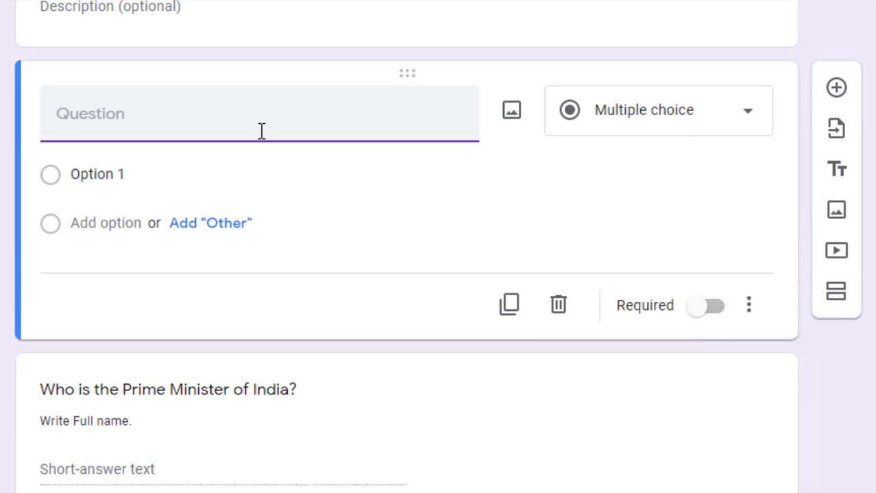
{"action": "type", "text": "Write "}
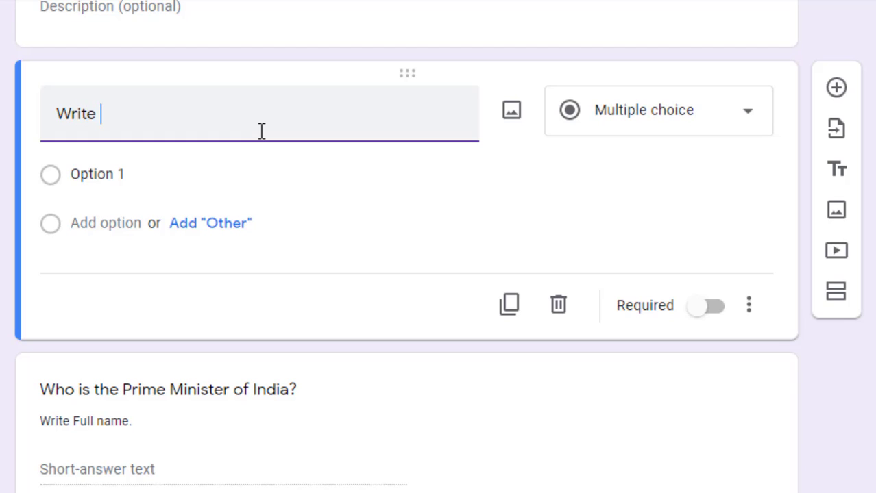
{"action": "type", "text": "an essa"}
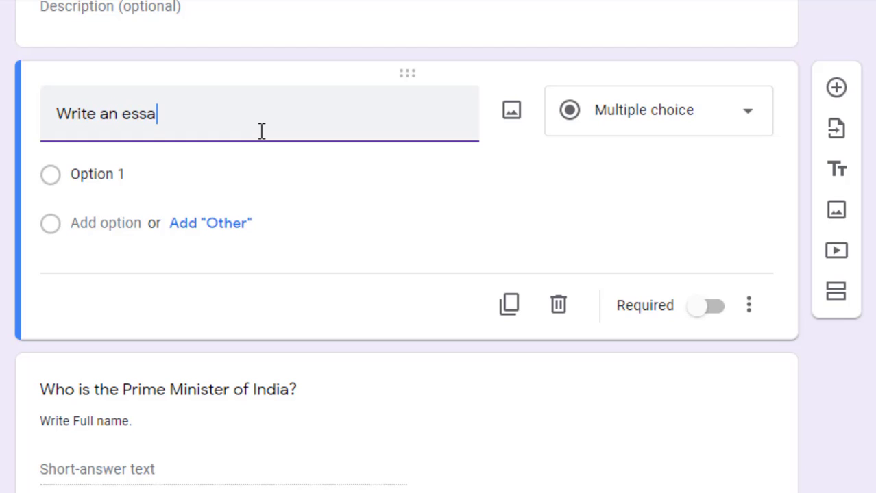
{"action": "type", "text": "y on Educztio"}
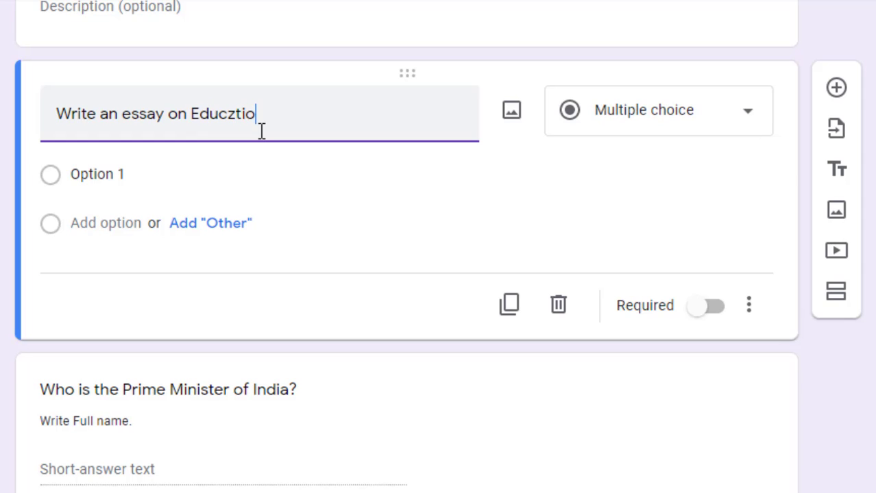
{"action": "type", "text": "ati"}
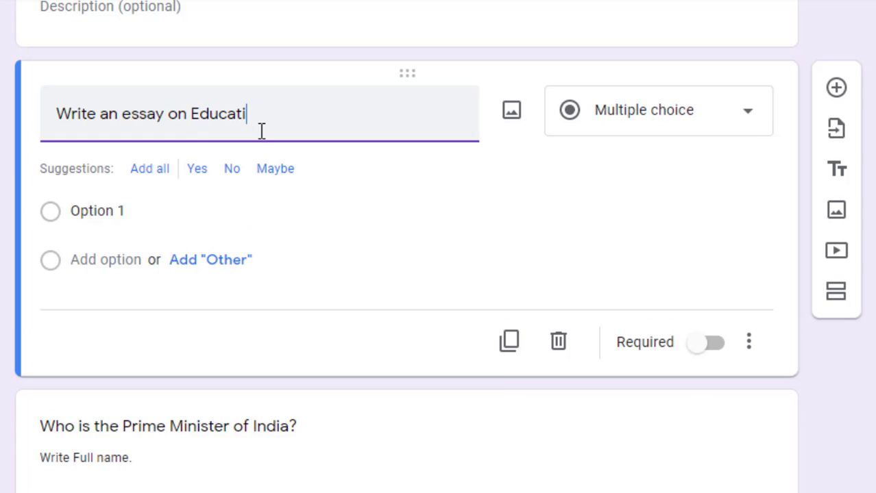
{"action": "type", "text": "on s"}
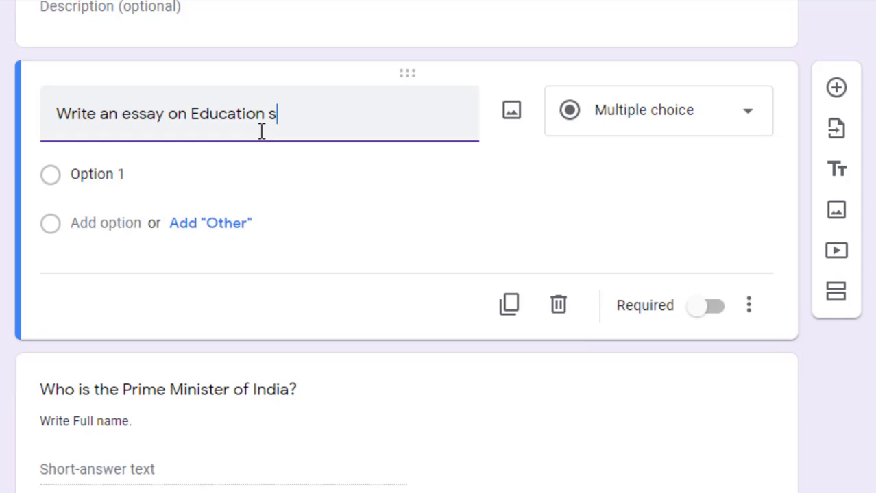
{"action": "type", "text": "ystem in I"}
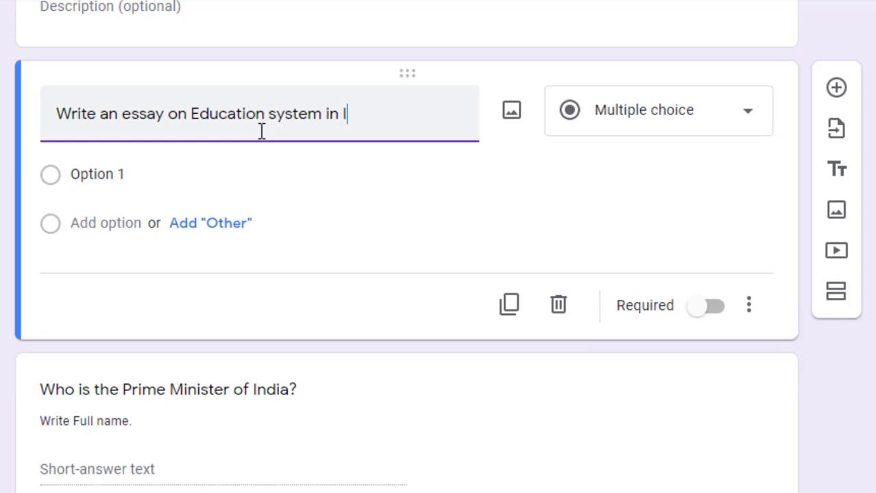
{"action": "type", "text": "ndia. w"}
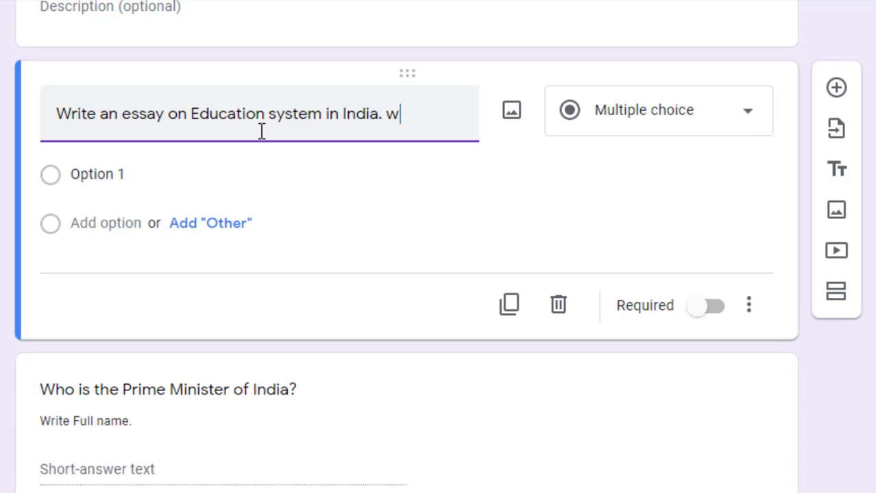
{"action": "type", "text": "rite in 500"}
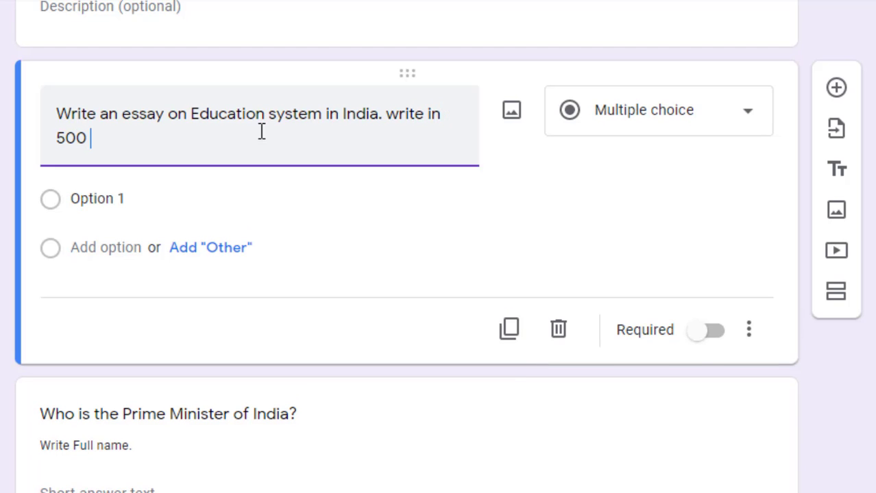
{"action": "type", "text": " words on"}
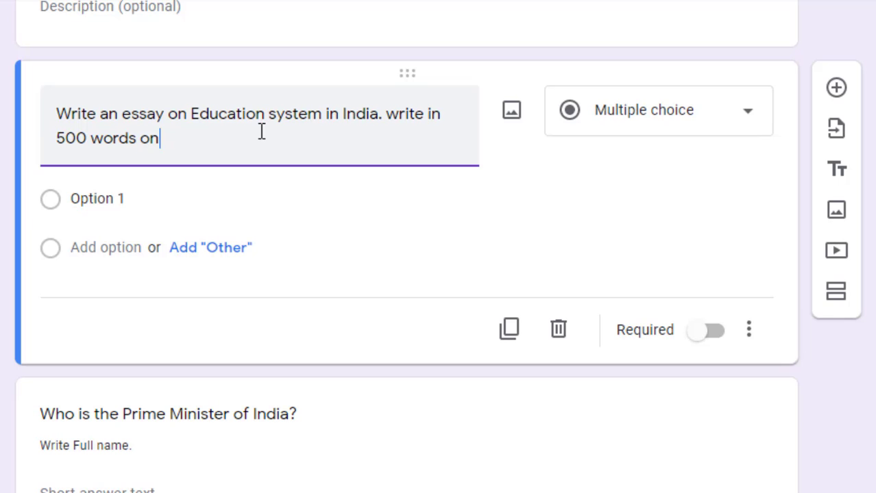
{"action": "type", "text": "ly."}
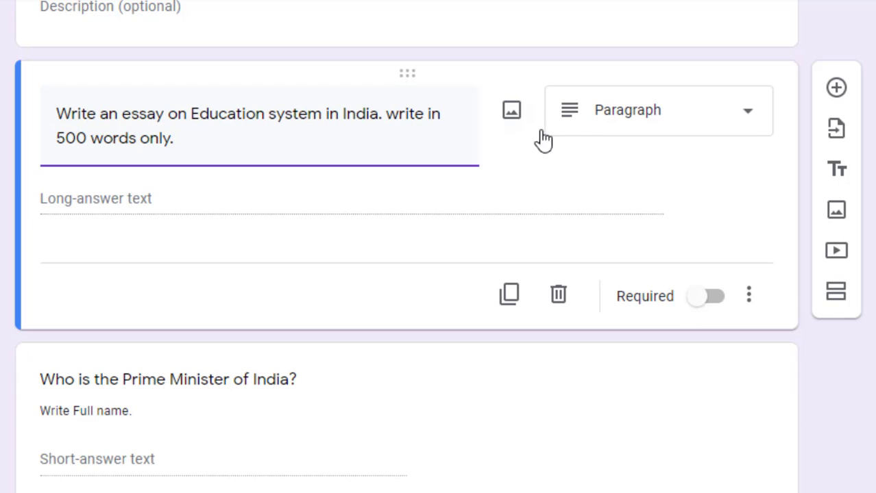
{"action": "left_click", "coordinate": [584, 139]}
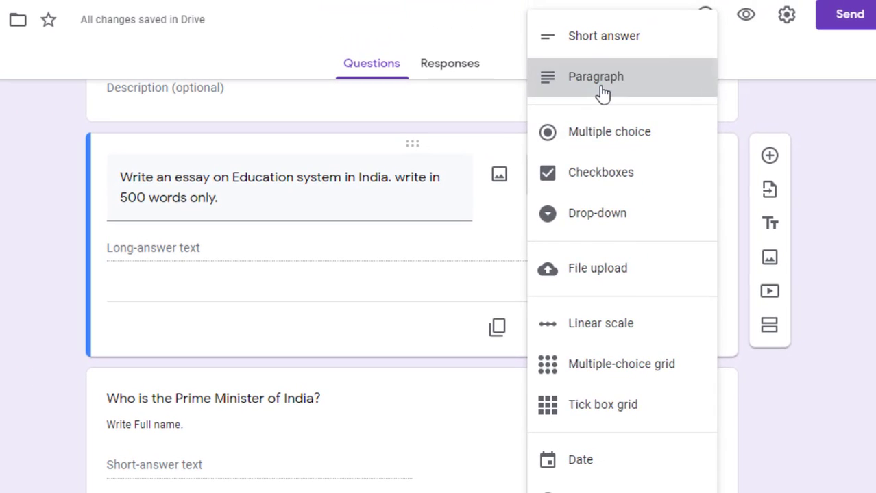
{"action": "left_click", "coordinate": [634, 13]}
Add Length › Maximum character count validation of 500 to the essay question
{"action": "left_click", "coordinate": [697, 332]}
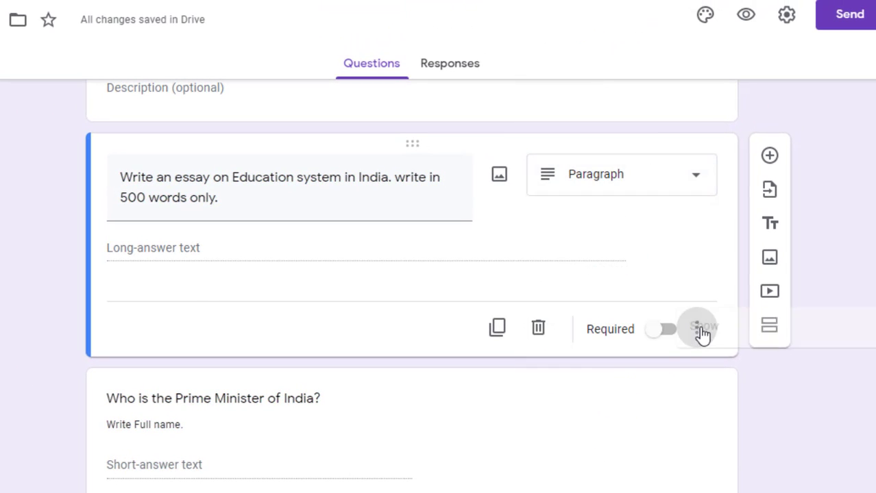
{"action": "left_click", "coordinate": [732, 440]}
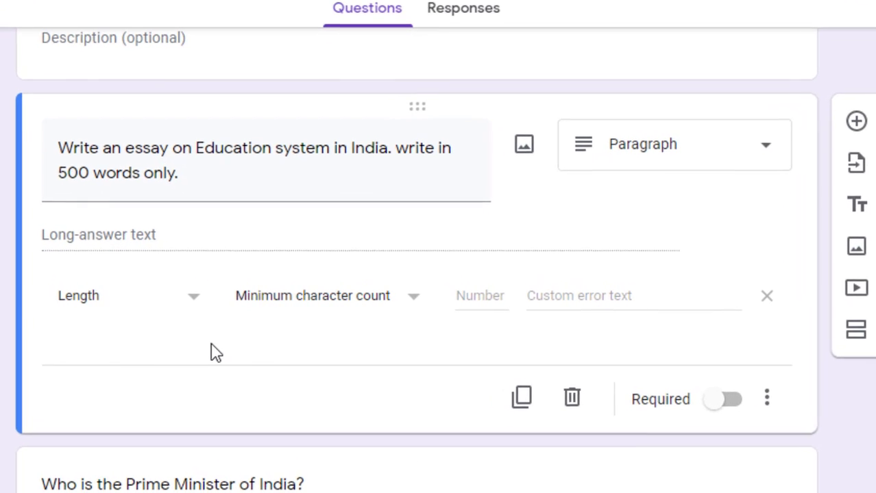
{"action": "left_click", "coordinate": [274, 302]}
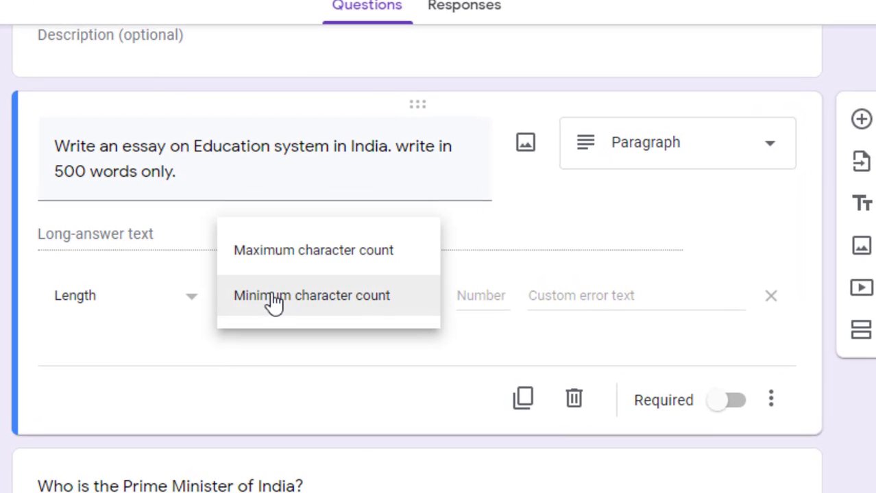
{"action": "left_click", "coordinate": [294, 251]}
{"action": "left_click", "coordinate": [466, 293]}
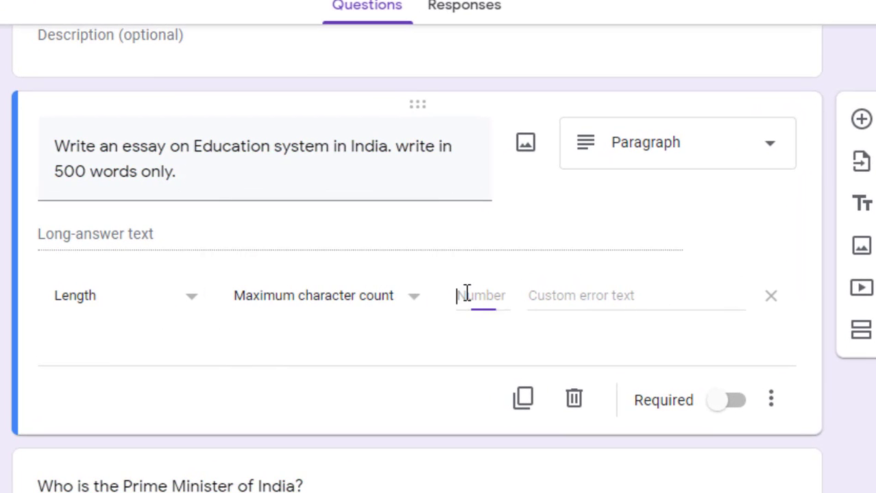
{"action": "type", "text": "1"}
{"action": "key", "text": "BackSpace"}
{"action": "type", "text": "500"}
Set the essay's validation error text to 'Essay length cannot be greater than 500 words'
{"action": "left_click", "coordinate": [543, 295]}
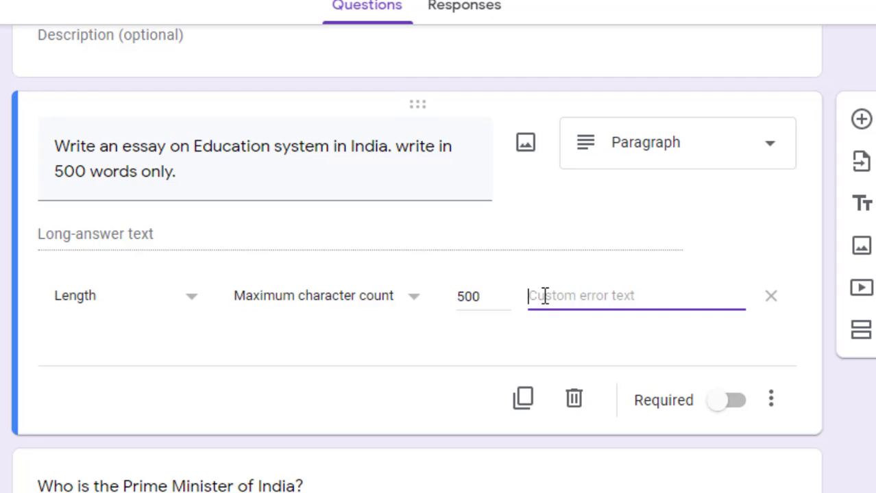
{"action": "type", "text": "Ess"}
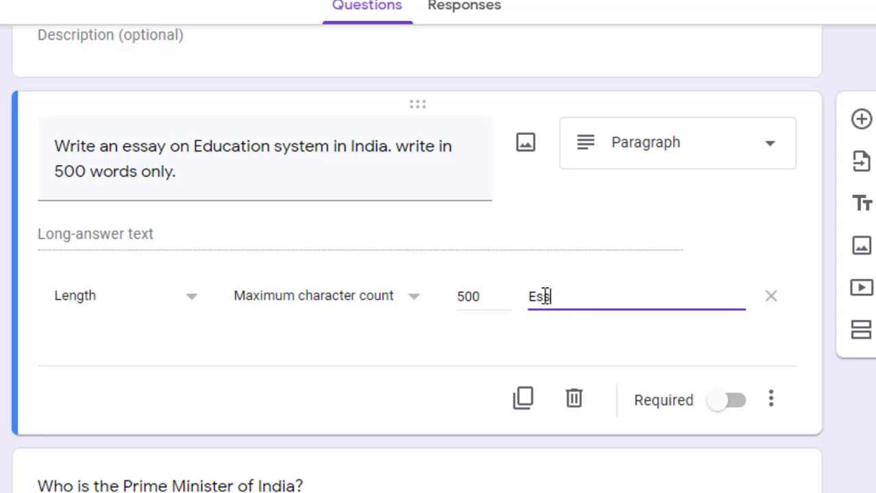
{"action": "type", "text": "ay leng"}
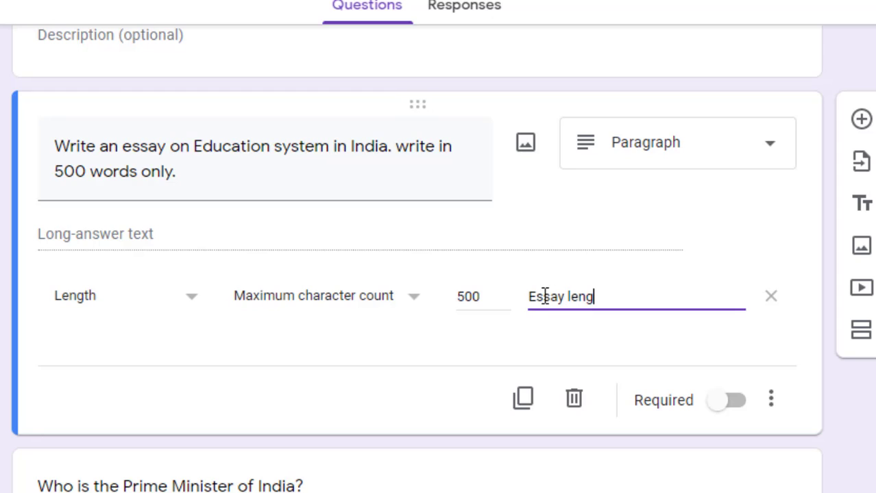
{"action": "type", "text": "th cannot be gr"}
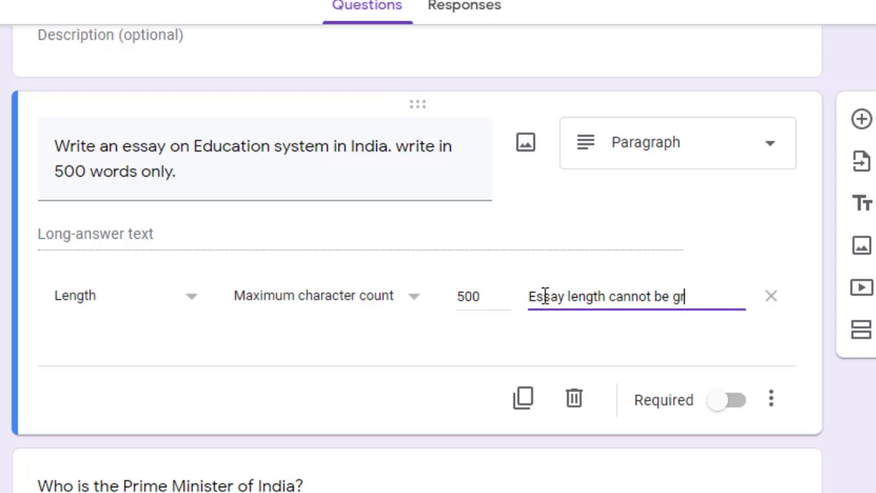
{"action": "type", "text": "eater than 500 words"}
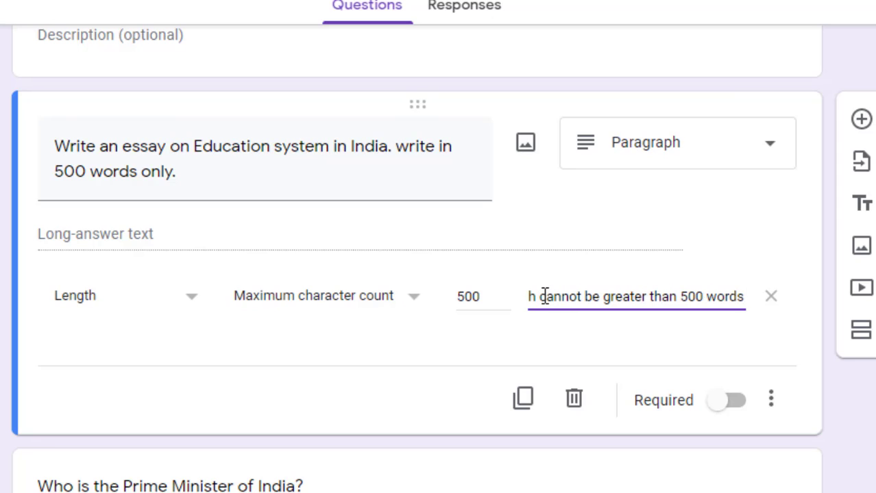
{"action": "left_click", "coordinate": [612, 422]}
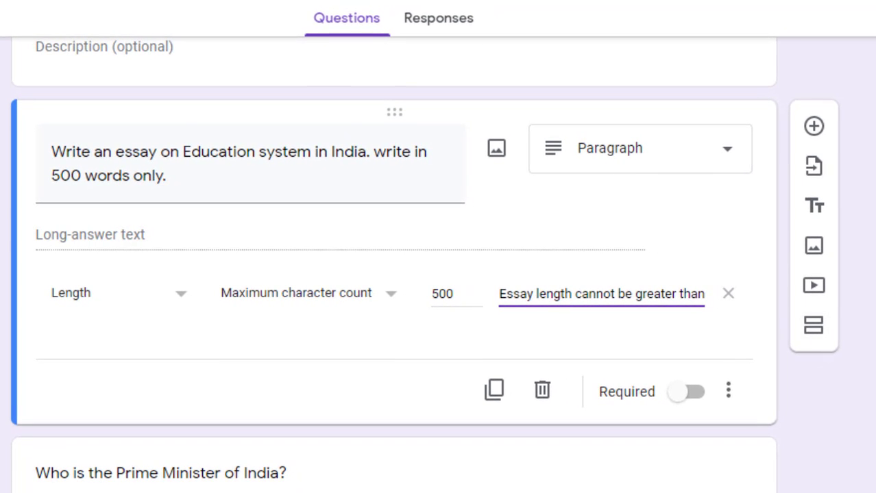
{"action": "left_click", "coordinate": [729, 391]}
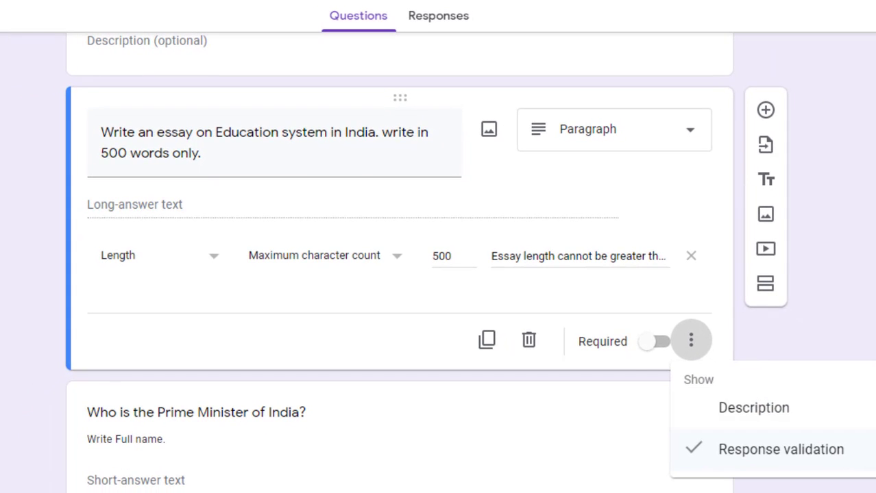
{"action": "left_click", "coordinate": [865, 307]}
{"action": "mouse_move", "coordinate": [872, 347]}
{"action": "left_mouse_down"}
{"action": "mouse_move", "coordinate": [872, 315]}
{"action": "mouse_move", "coordinate": [872, 343]}
{"action": "left_mouse_up"}
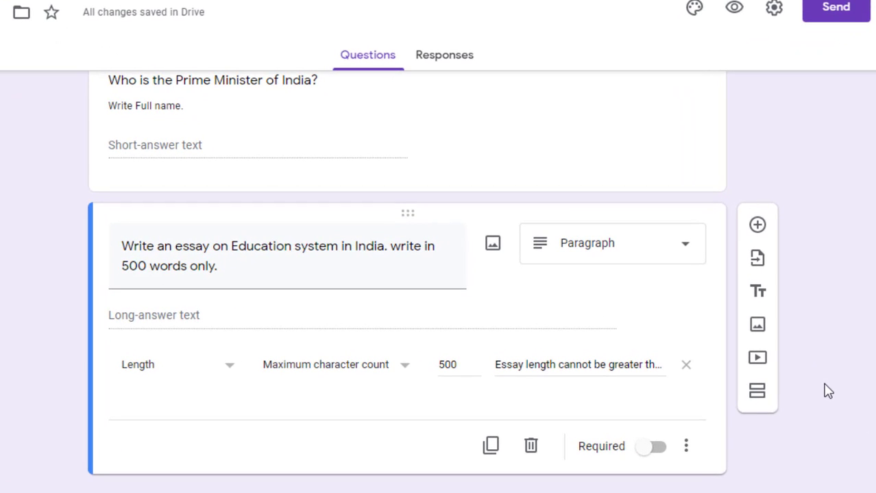
Insert a blank multiple-choice question directly below the Education system essay question
{"action": "scroll", "coordinate": [408, 274], "scroll_direction": "up", "scroll_amount": 10}
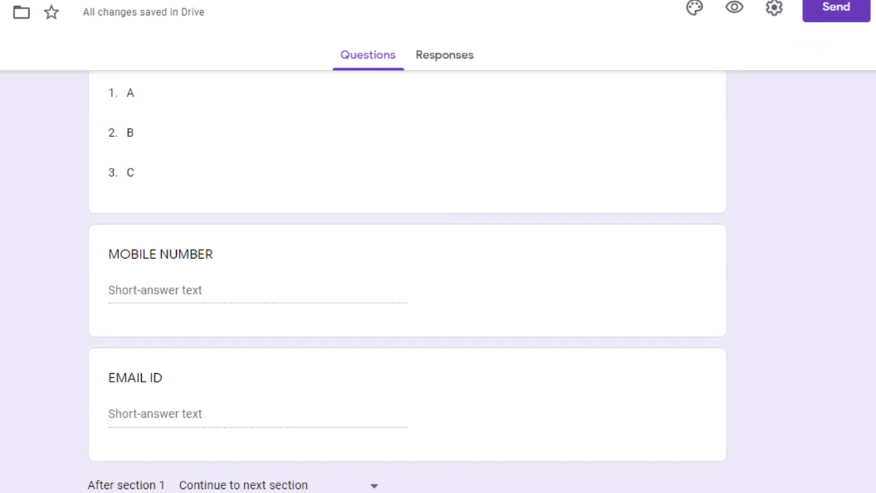
{"action": "scroll", "coordinate": [407, 274], "scroll_direction": "up", "scroll_amount": 3}
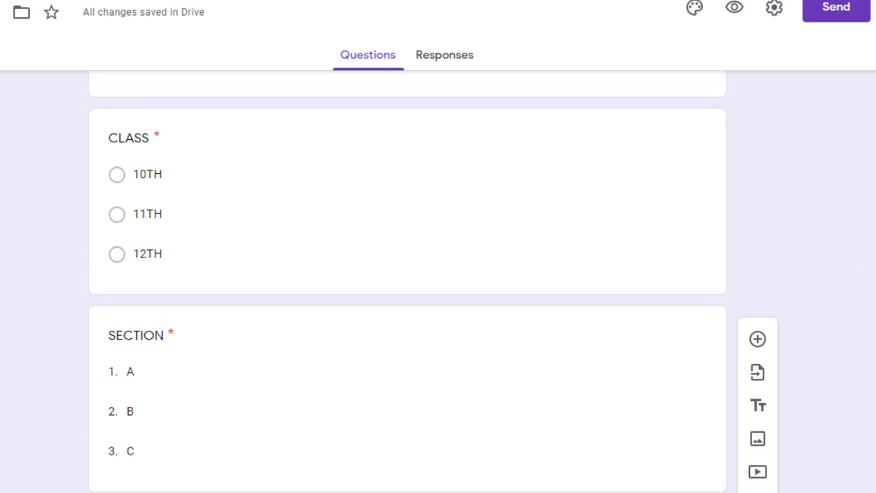
{"action": "scroll", "coordinate": [407, 274], "scroll_direction": "up", "scroll_amount": 2}
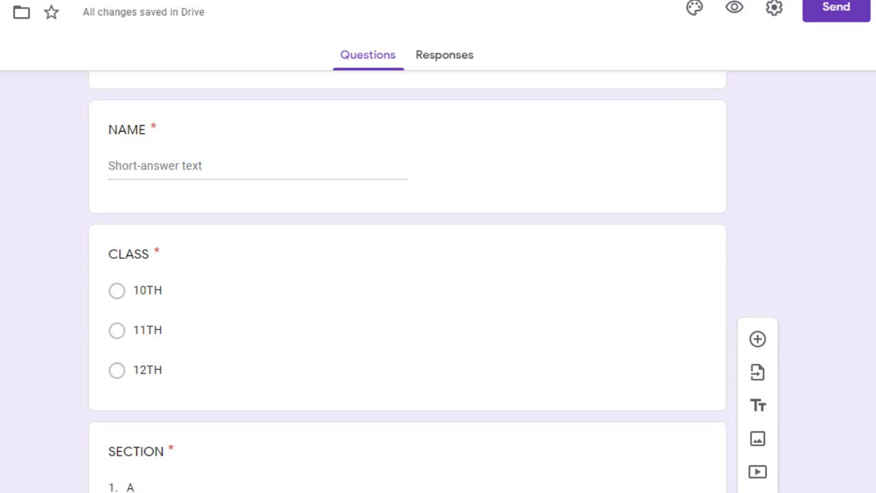
{"action": "scroll", "coordinate": [407, 274], "scroll_direction": "down", "scroll_amount": 10}
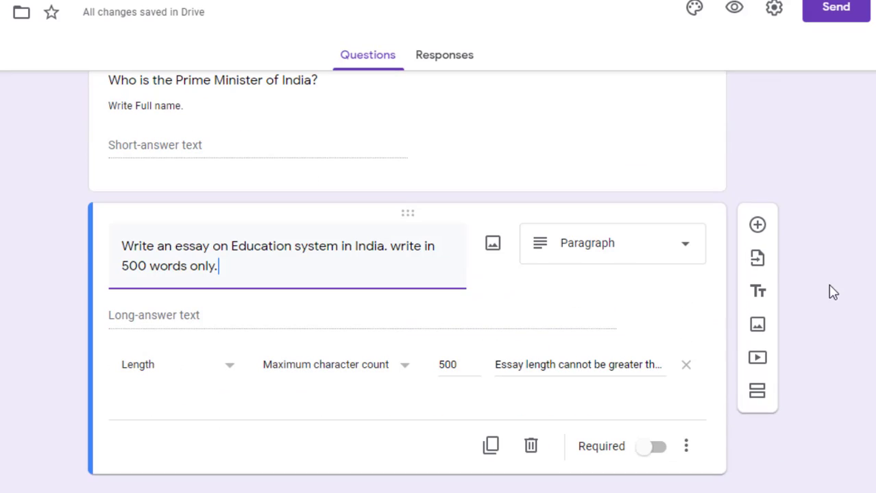
{"action": "left_click", "coordinate": [758, 227]}
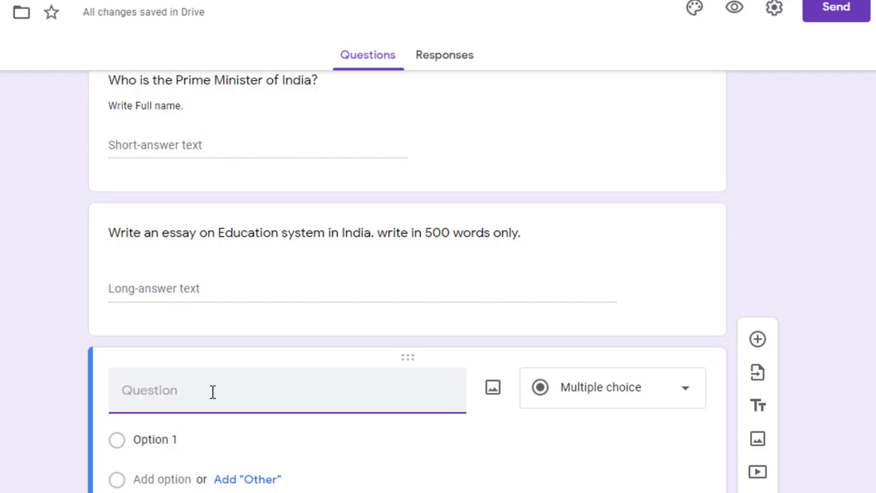
Title the new multiple-choice question 'Identify the Cricketer.'
{"action": "type", "text": "Identify the "}
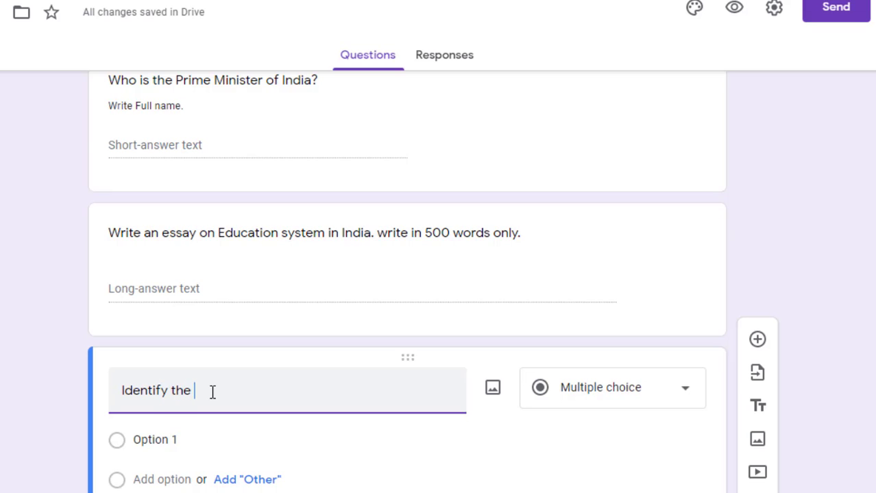
{"action": "type", "text": "Cricketer"}
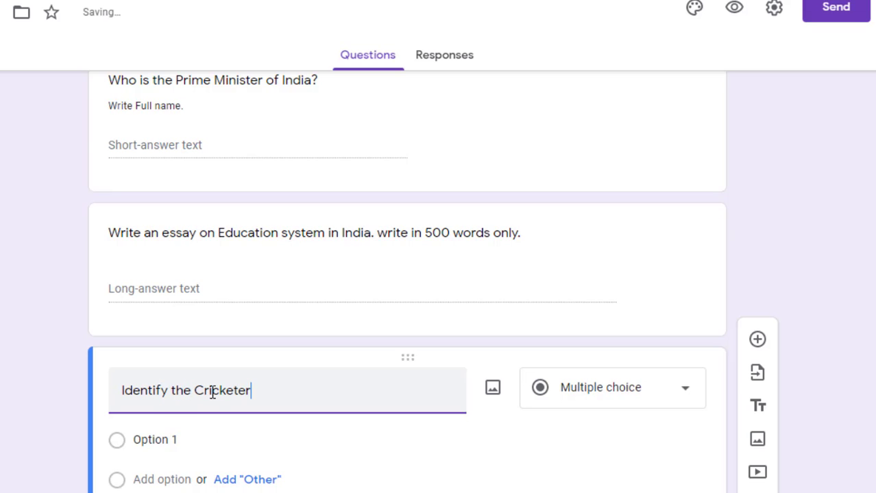
{"action": "type", "text": "."}
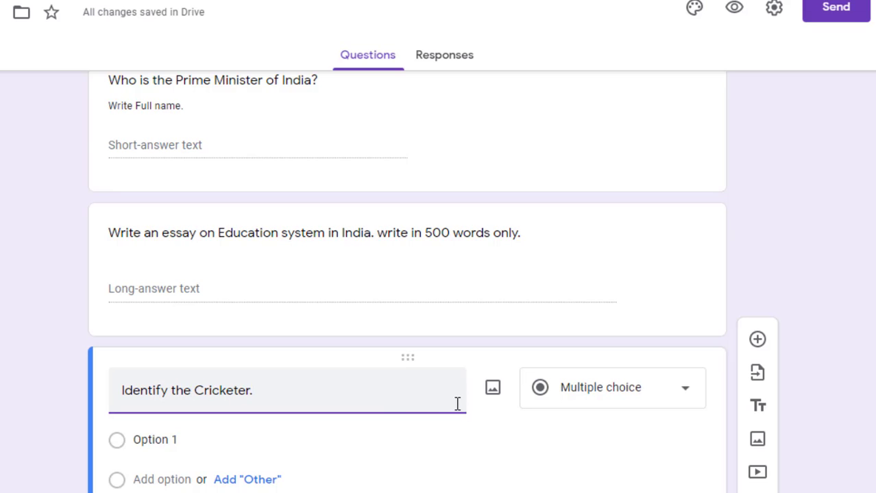
{"action": "left_click", "coordinate": [575, 449]}
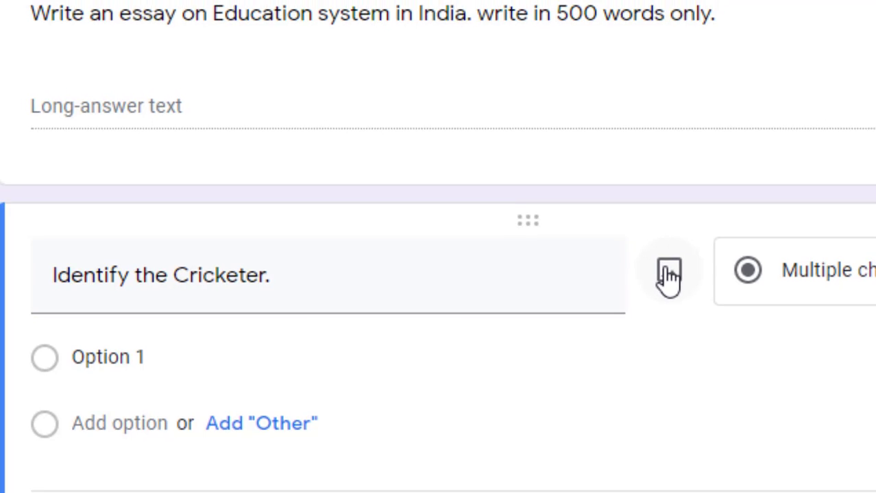
Open Insert image for the Cricketer question, review its source tabs, and settle on Upload
{"action": "left_click", "coordinate": [675, 273]}
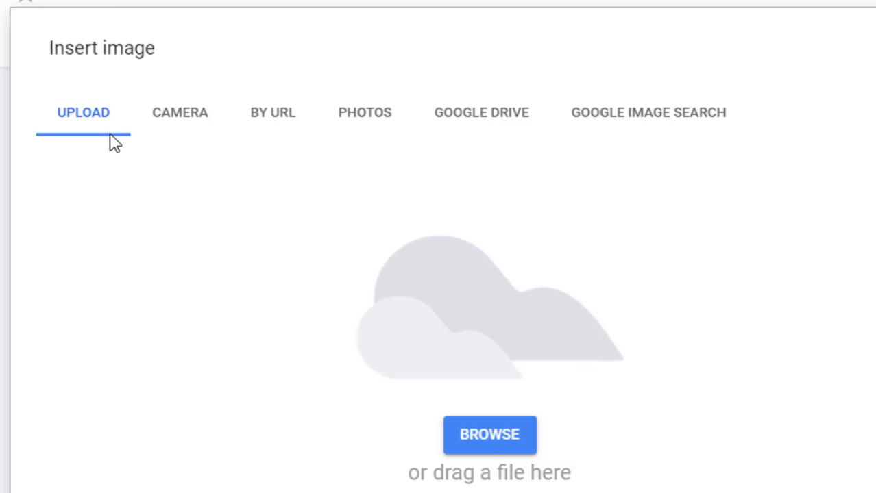
{"action": "left_click", "coordinate": [160, 127]}
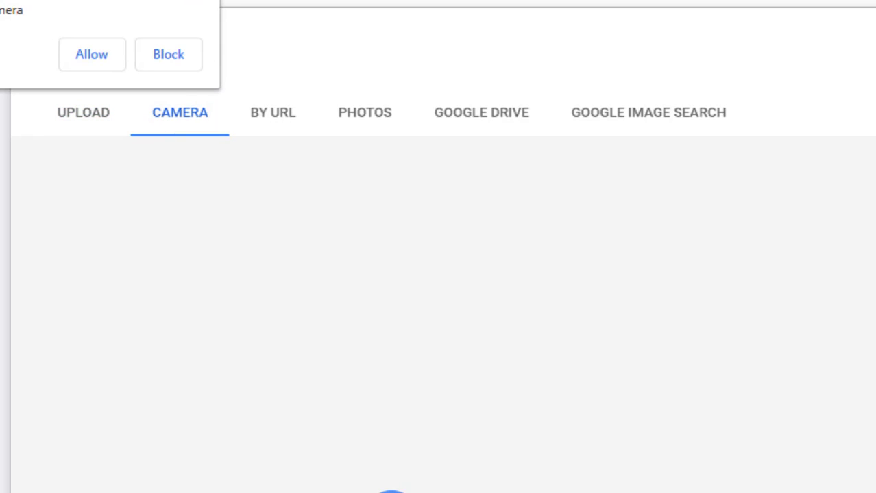
{"action": "left_click", "coordinate": [203, 1]}
{"action": "left_click", "coordinate": [275, 137]}
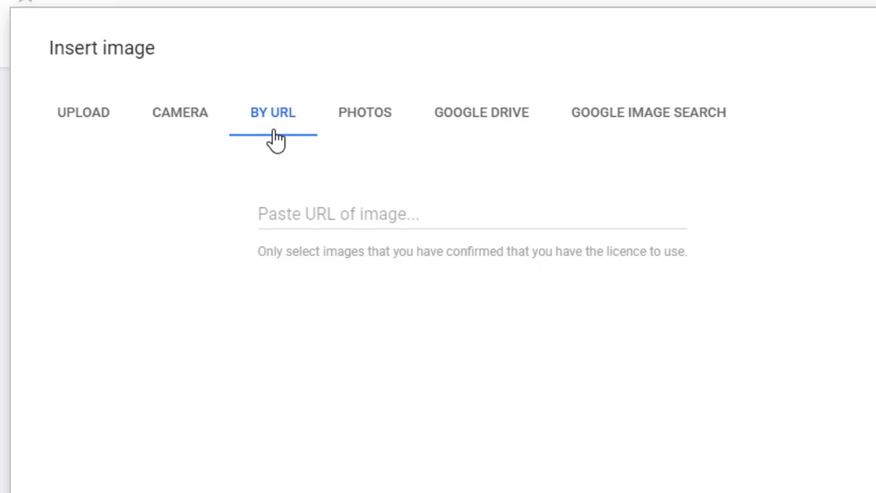
{"action": "left_click", "coordinate": [364, 116]}
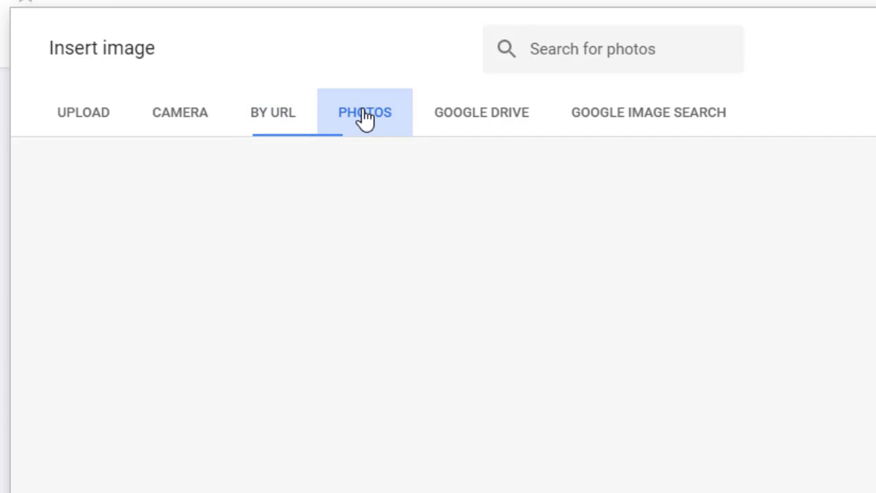
{"action": "left_click", "coordinate": [455, 122]}
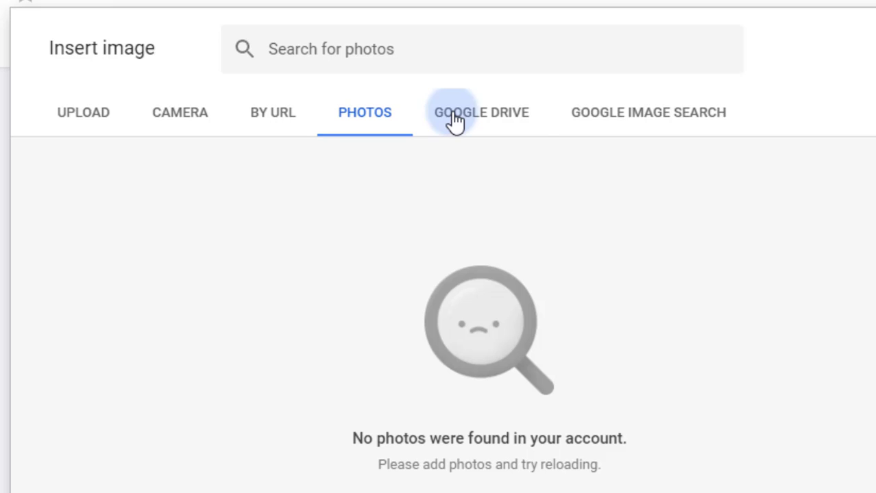
{"action": "left_click", "coordinate": [579, 121]}
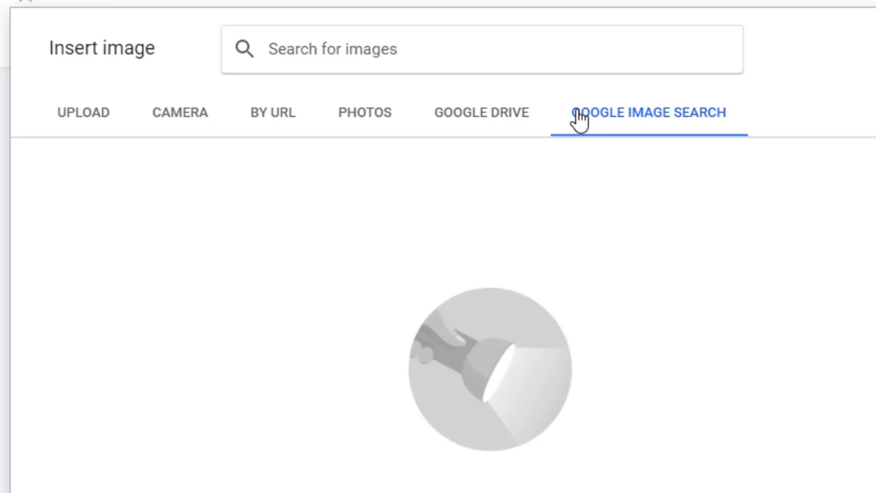
{"action": "left_click", "coordinate": [87, 118]}
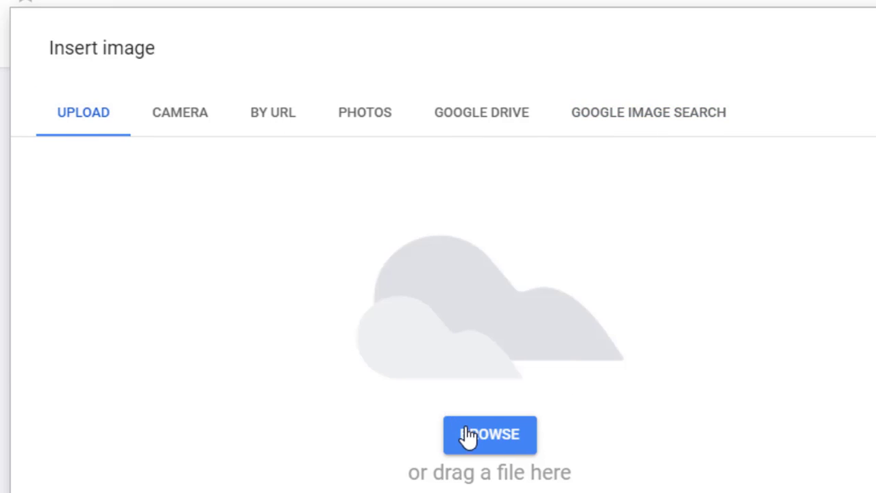
Upload the cricketer's photo from the google forms folder into the Identify the Cricketer question
{"action": "left_click", "coordinate": [499, 439]}
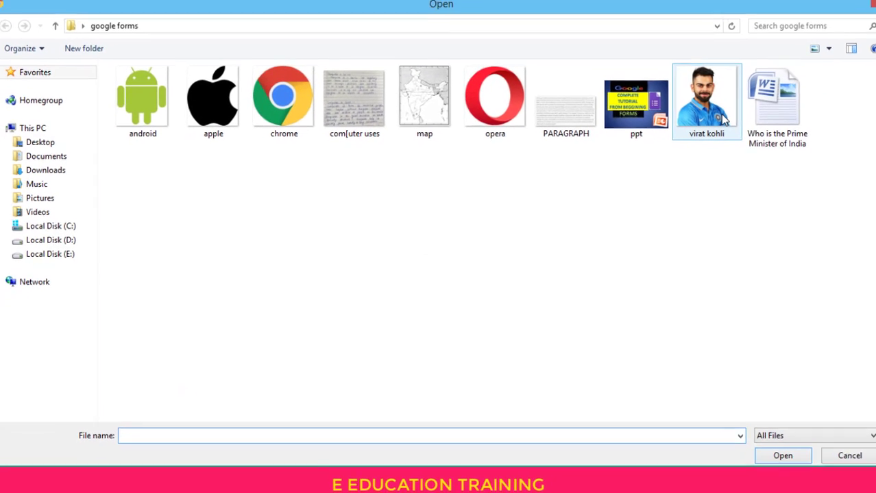
{"action": "double_click", "coordinate": [692, 103]}
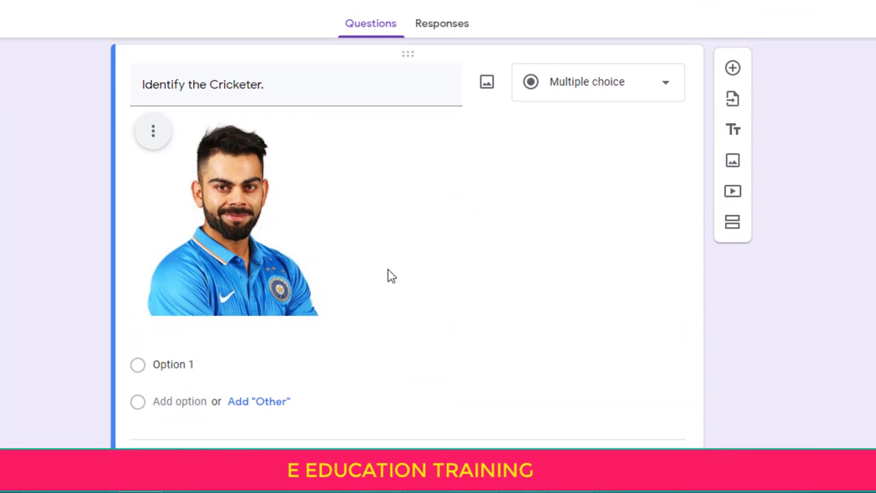
Shrink the cricketer photo above the answer options and deselect it
{"action": "left_click", "coordinate": [247, 239]}
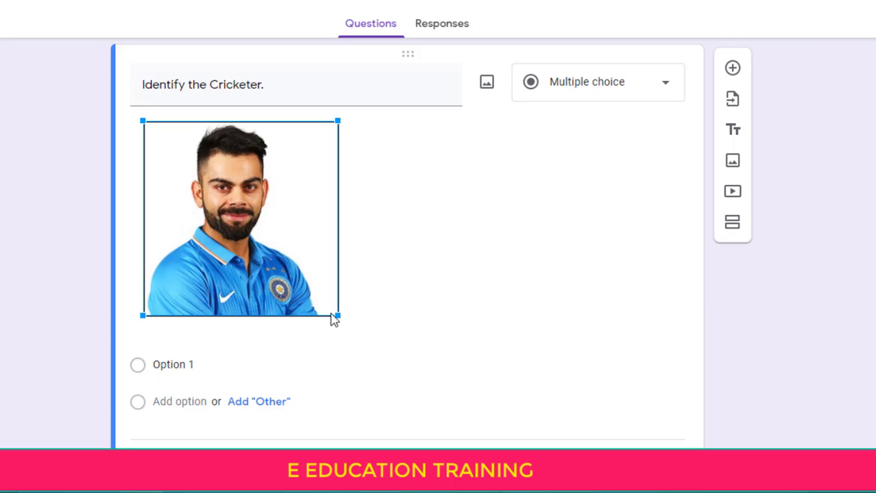
{"action": "left_click_drag", "start_coordinate": [337, 315], "coordinate": [264, 219]}
{"action": "mouse_move", "coordinate": [293, 272]}
{"action": "left_mouse_down"}
{"action": "mouse_move", "coordinate": [322, 298]}
{"action": "mouse_move", "coordinate": [410, 329]}
{"action": "mouse_move", "coordinate": [411, 379]}
{"action": "mouse_move", "coordinate": [312, 264]}
{"action": "mouse_move", "coordinate": [293, 271]}
{"action": "left_mouse_up"}
{"action": "left_click", "coordinate": [456, 247]}
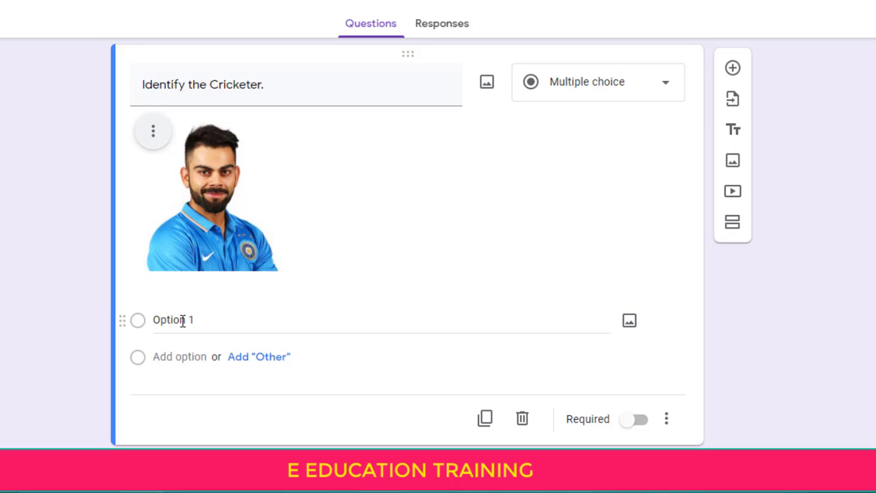
Enter VIRAT KOHLI and M.S. DHONI as the first two answer choices
{"action": "left_click", "coordinate": [182, 322]}
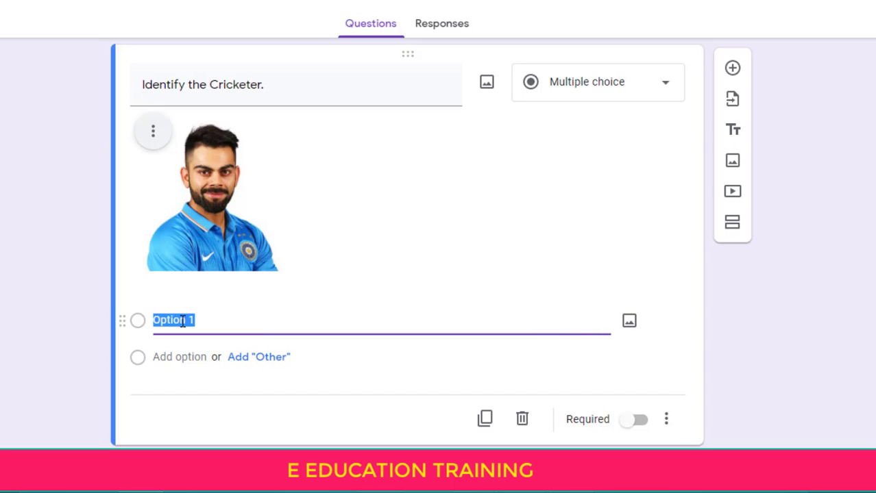
{"action": "type", "text": "VIRAT KOH;"}
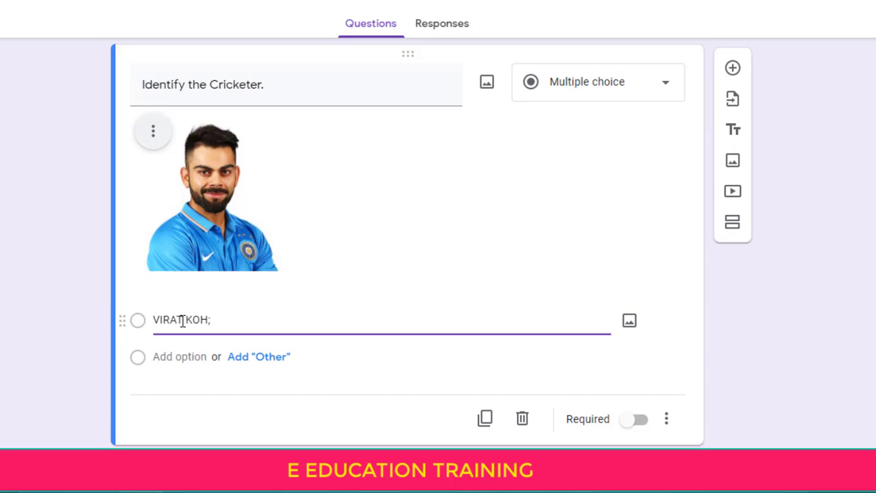
{"action": "key", "text": "BackSpace"}
{"action": "type", "text": "LI"}
{"action": "left_click", "coordinate": [166, 357]}
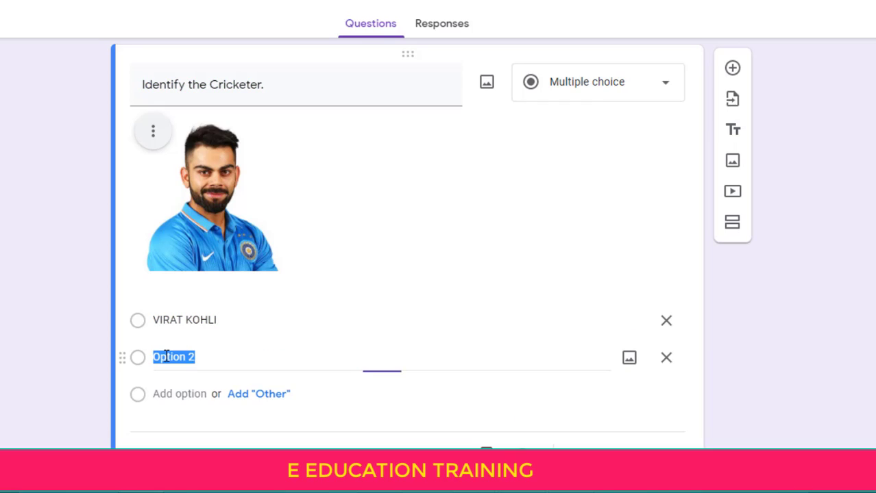
{"action": "type", "text": "M.S"}
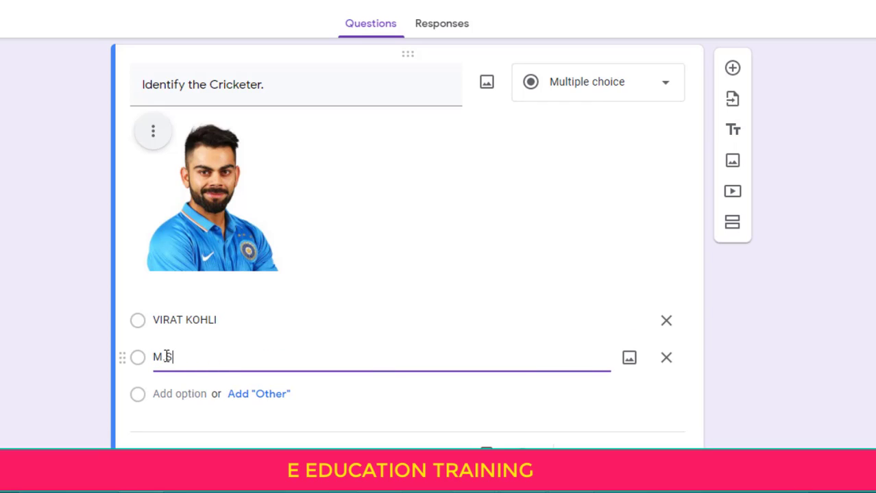
{"action": "type", "text": ". DHONI"}
Add SURESH RAINA and NONE as the third and fourth answer choices
{"action": "left_click", "coordinate": [166, 394]}
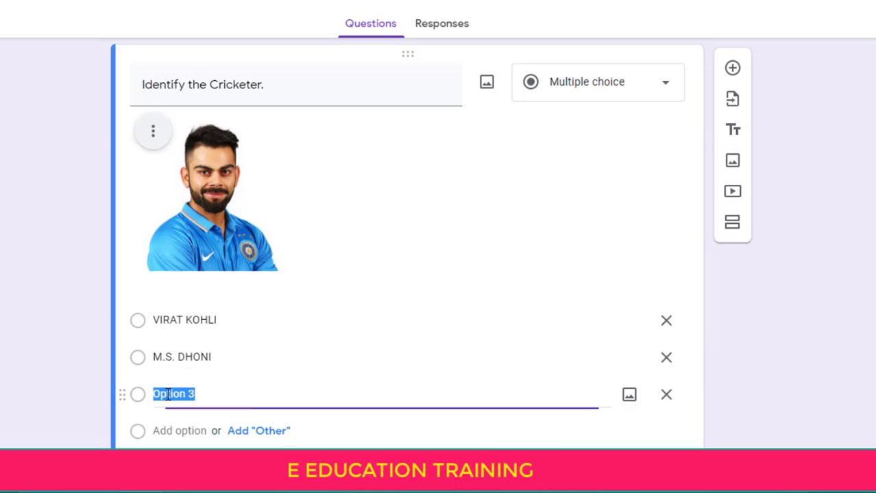
{"action": "type", "text": "SURESH R"}
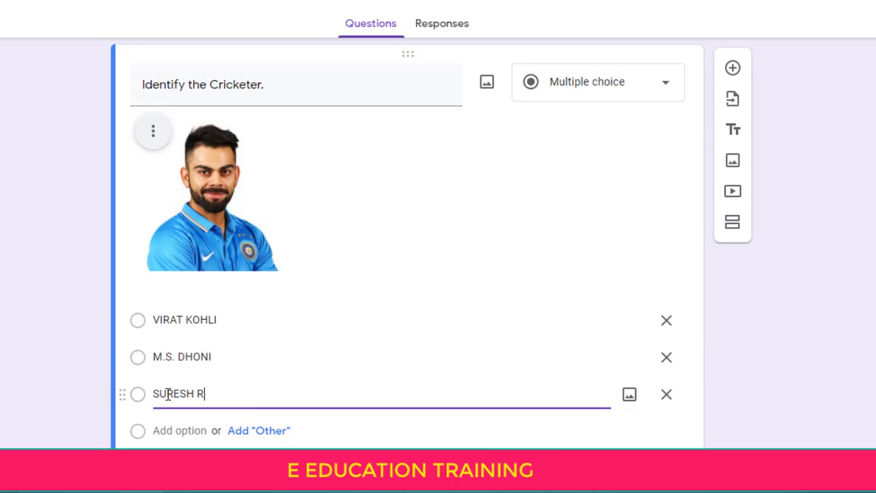
{"action": "type", "text": "AINA"}
{"action": "left_click", "coordinate": [171, 427]}
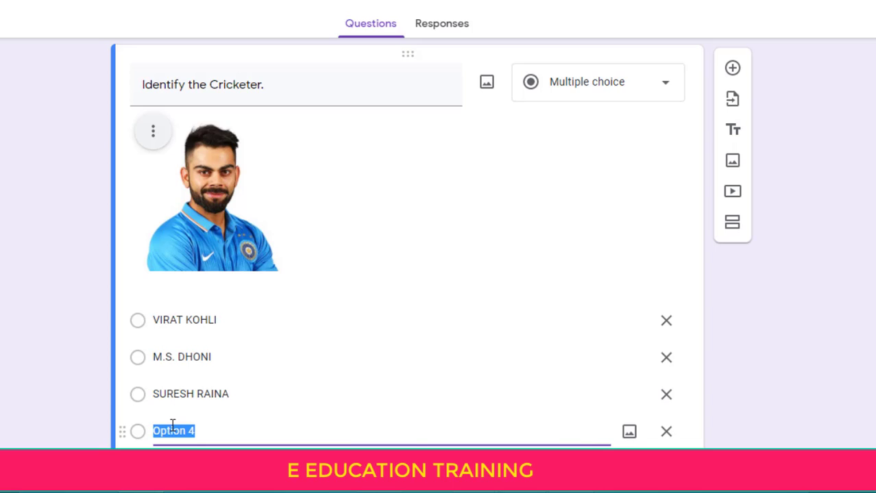
{"action": "type", "text": "NONE"}
{"action": "scroll", "coordinate": [407, 239], "scroll_direction": "down", "scroll_amount": 3}
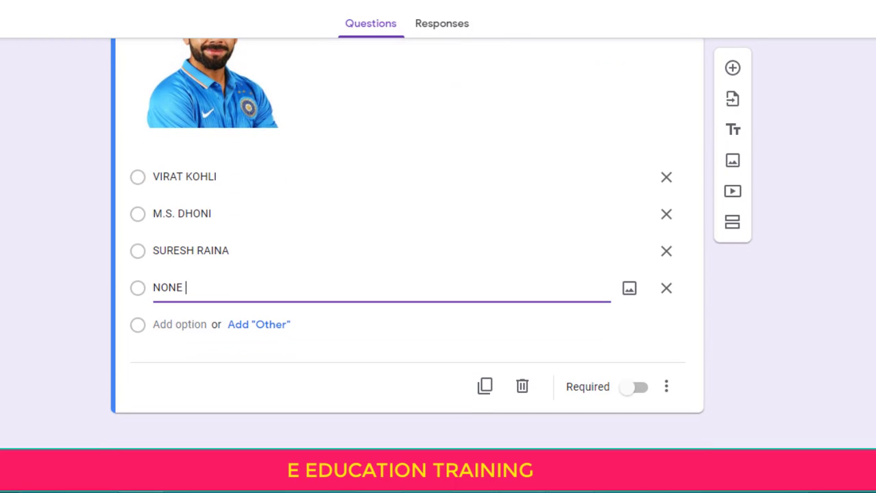
{"action": "scroll", "coordinate": [407, 240], "scroll_direction": "up", "scroll_amount": 10}
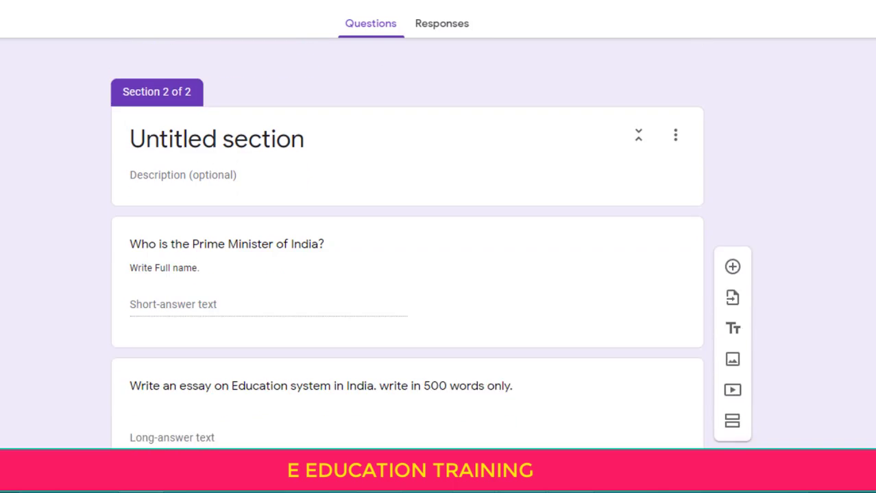
{"action": "scroll", "coordinate": [407, 240], "scroll_direction": "down", "scroll_amount": 10}
{"action": "scroll", "coordinate": [407, 240], "scroll_direction": "up", "scroll_amount": 2}
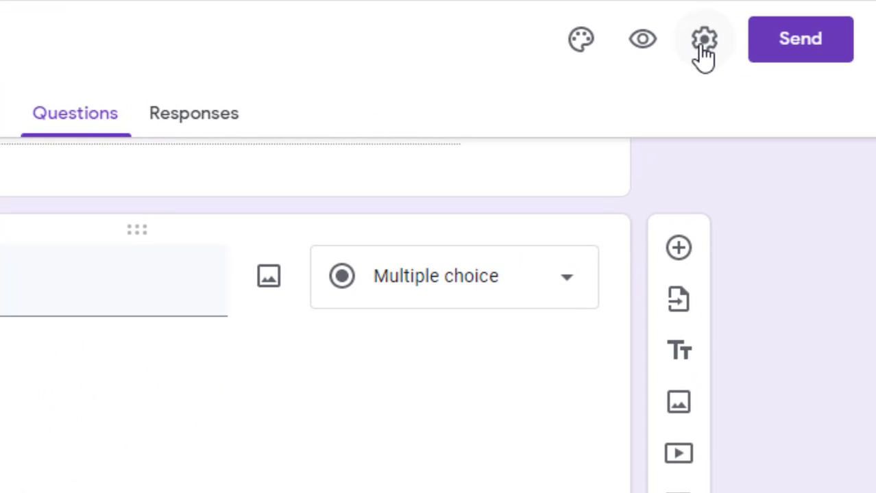
Switch on 'Make this a quiz' in the form's Quizzes settings
{"action": "left_click", "coordinate": [703, 42]}
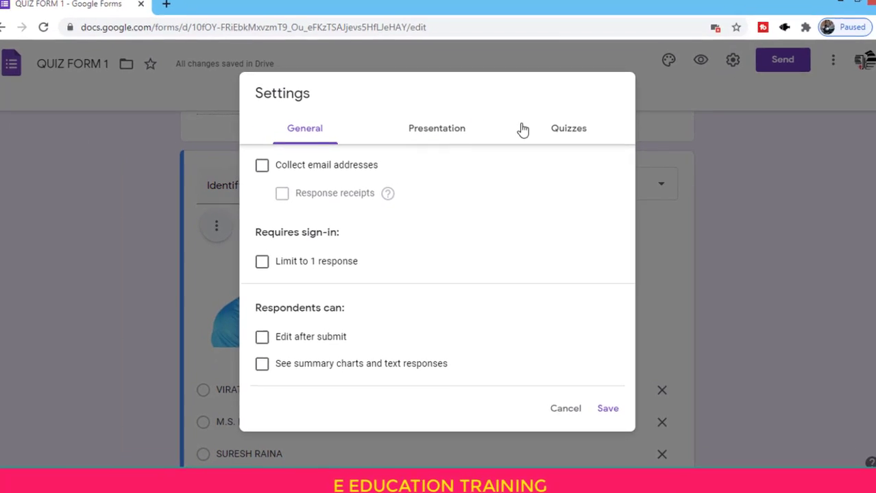
{"action": "left_click", "coordinate": [552, 136]}
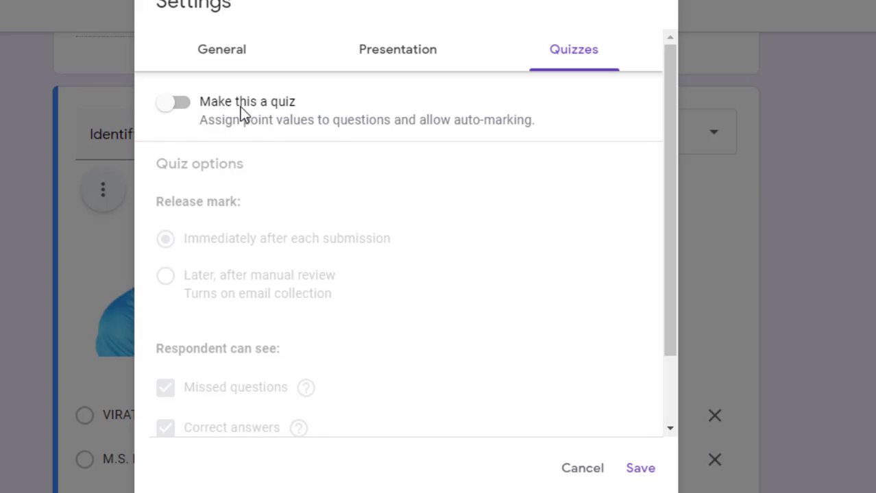
{"action": "left_click", "coordinate": [180, 104]}
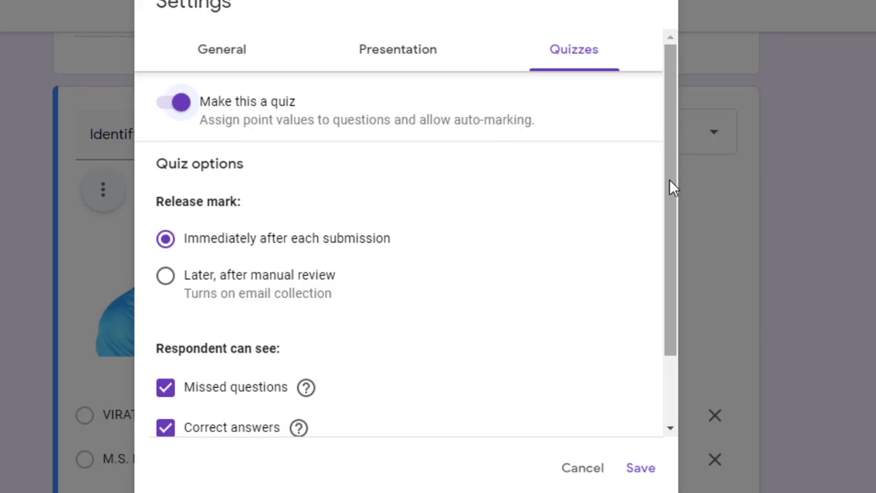
{"action": "left_click_drag", "start_coordinate": [669, 184], "coordinate": [668, 236]}
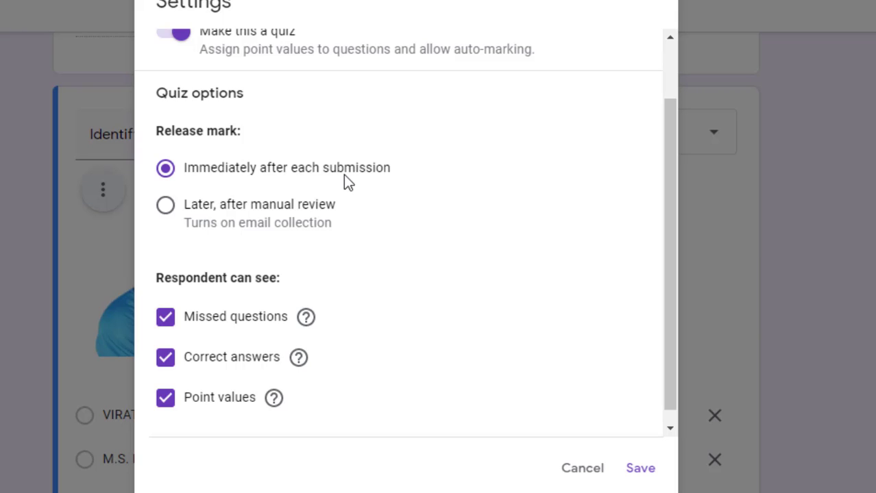
Release marks 'Later, after manual review', keep the respondent options checked, and save the settings
{"action": "left_click", "coordinate": [165, 209]}
{"action": "scroll", "coordinate": [667, 346], "scroll_direction": "down", "scroll_amount": 1}
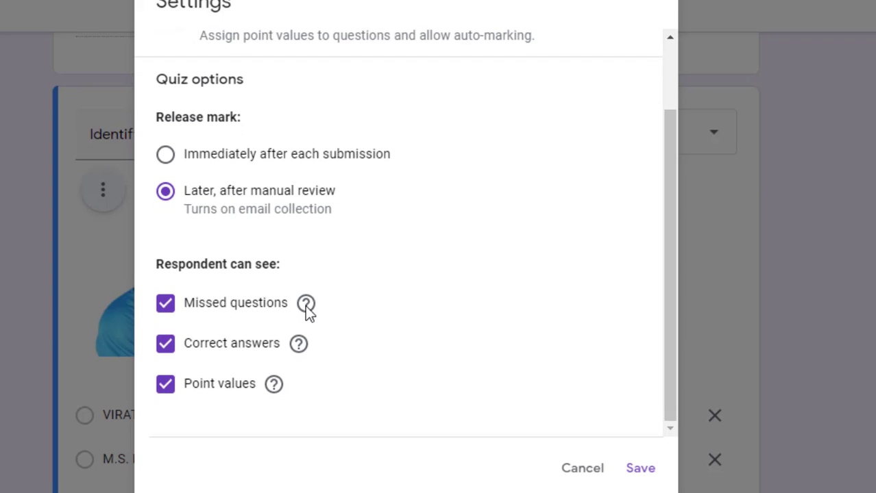
{"action": "mouse_move", "coordinate": [308, 305]}
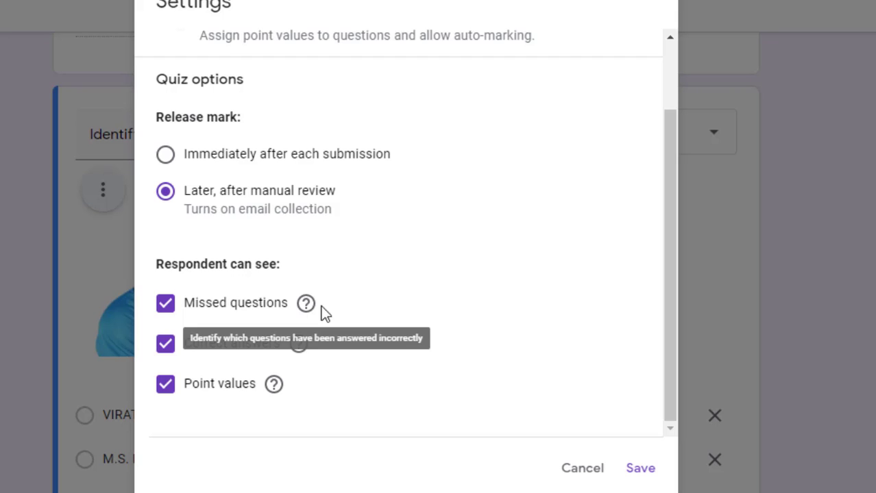
{"action": "left_click", "coordinate": [361, 315]}
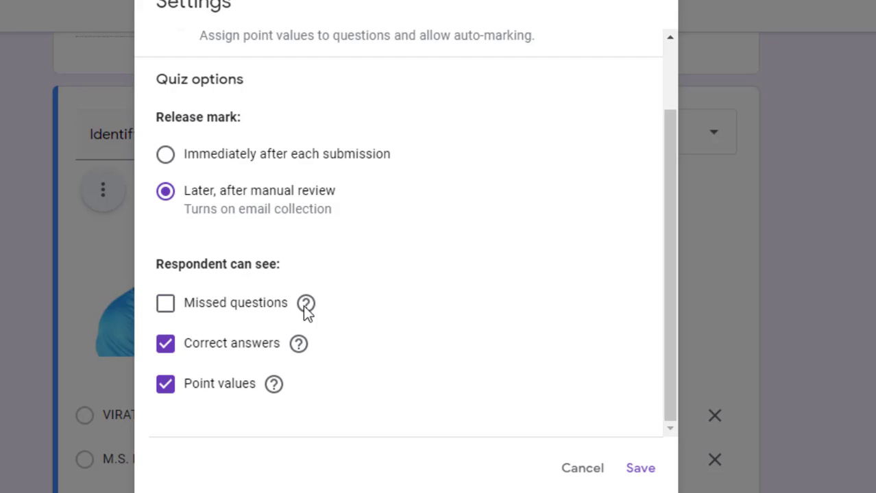
{"action": "mouse_move", "coordinate": [306, 309]}
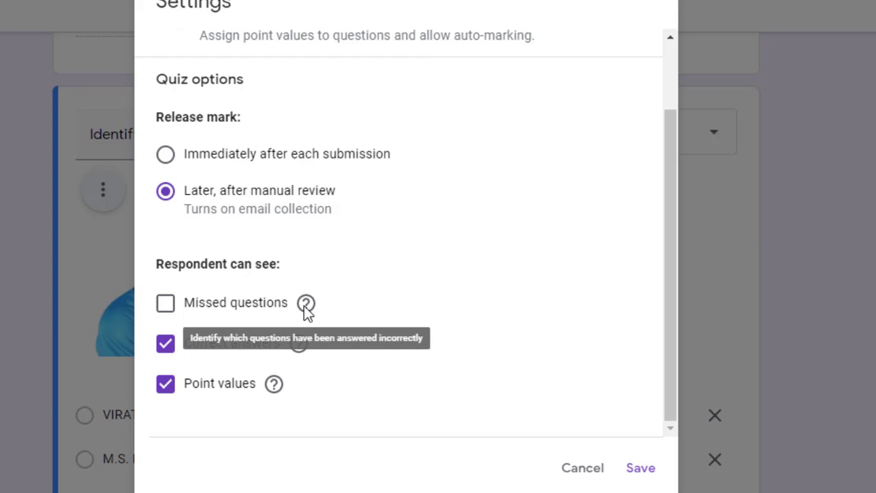
{"action": "left_click", "coordinate": [165, 303]}
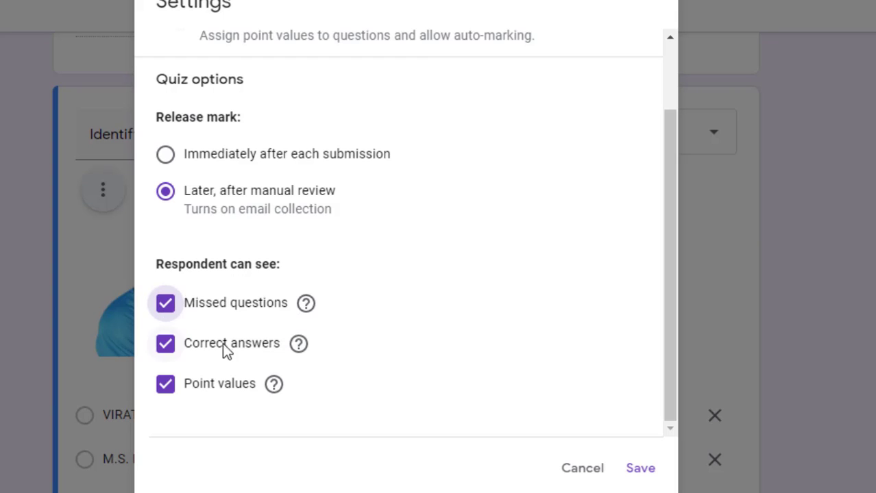
{"action": "mouse_move", "coordinate": [299, 344]}
{"action": "mouse_move", "coordinate": [277, 389]}
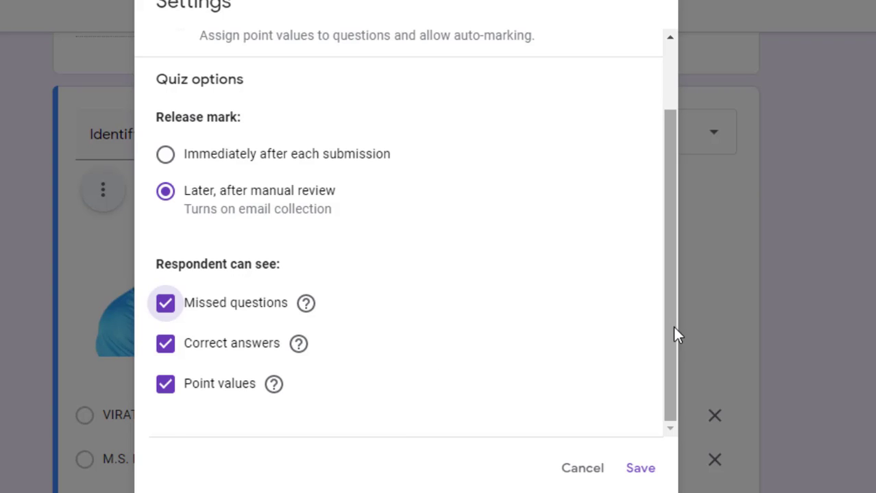
{"action": "left_click_drag", "start_coordinate": [672, 326], "coordinate": [673, 210]}
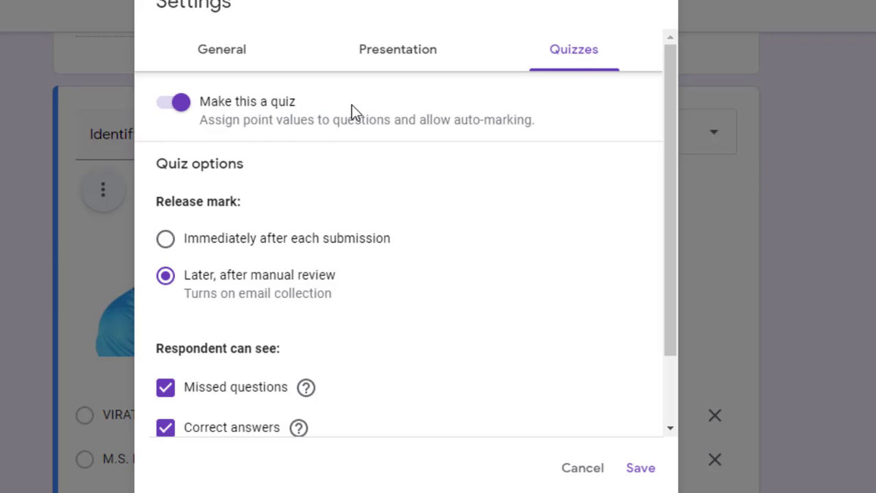
{"action": "left_click", "coordinate": [637, 469]}
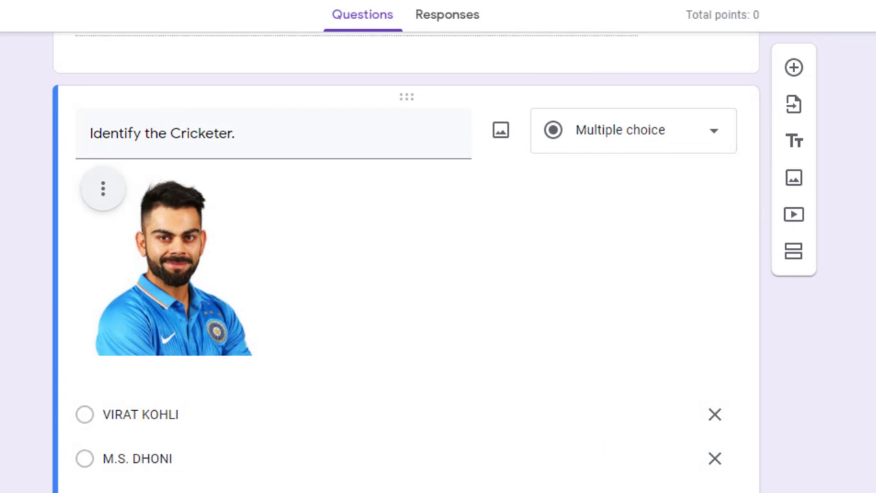
Give the Prime Minister question 2 points in its answer key
{"action": "scroll", "coordinate": [438, 274], "scroll_direction": "up", "scroll_amount": 8}
{"action": "scroll", "coordinate": [438, 275], "scroll_direction": "down", "scroll_amount": 2}
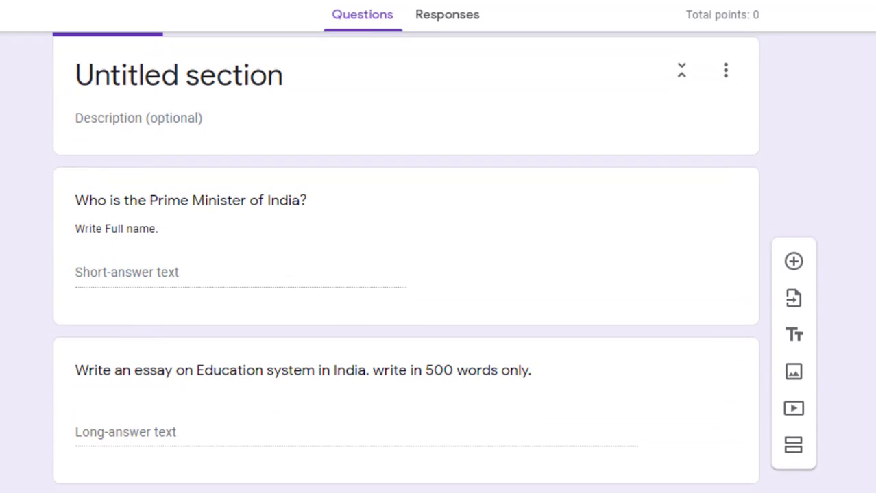
{"action": "left_click", "coordinate": [319, 205]}
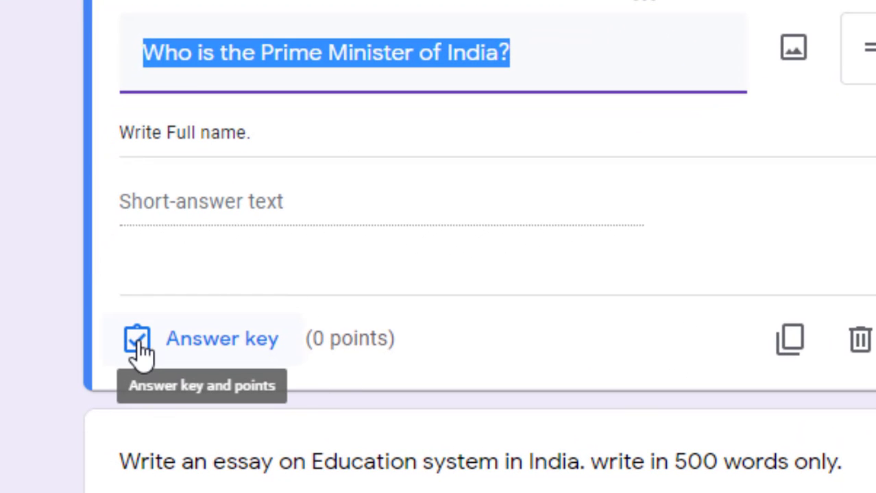
{"action": "left_click", "coordinate": [170, 351]}
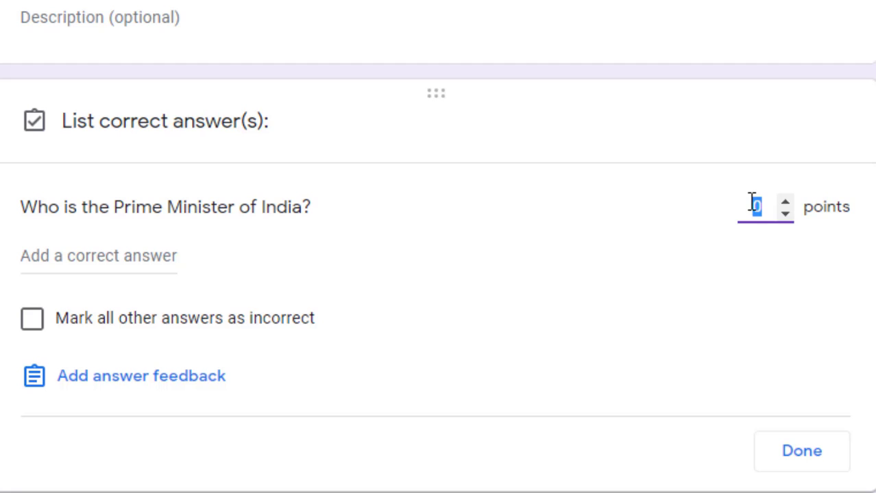
{"action": "type", "text": "2"}
Add 'N. MODI' as feedback for all answers and finish the answer key
{"action": "left_click", "coordinate": [105, 386]}
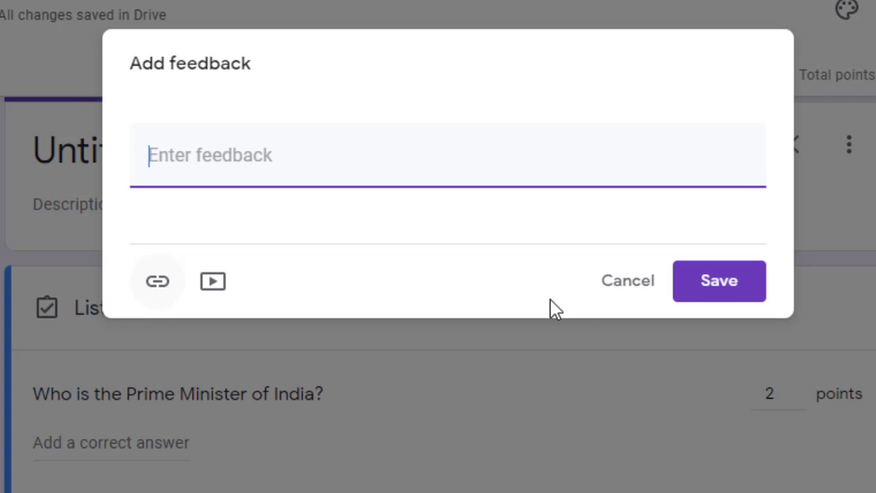
{"action": "left_click", "coordinate": [624, 291]}
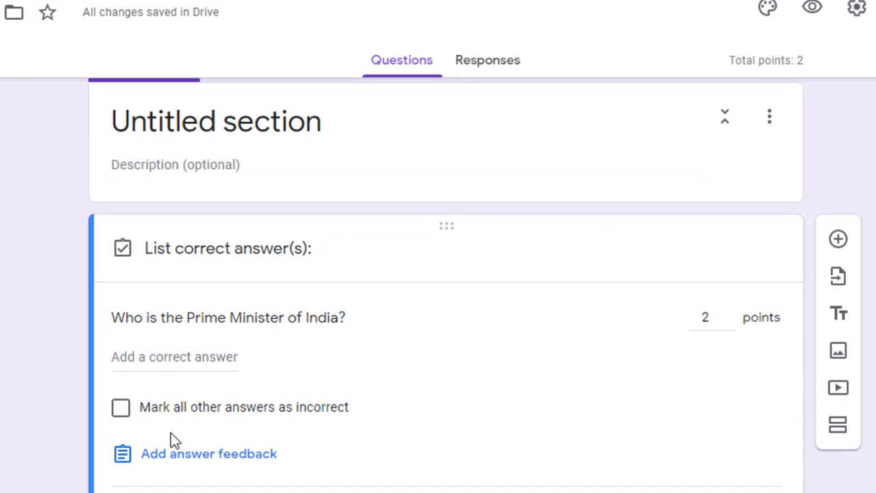
{"action": "left_click", "coordinate": [169, 456]}
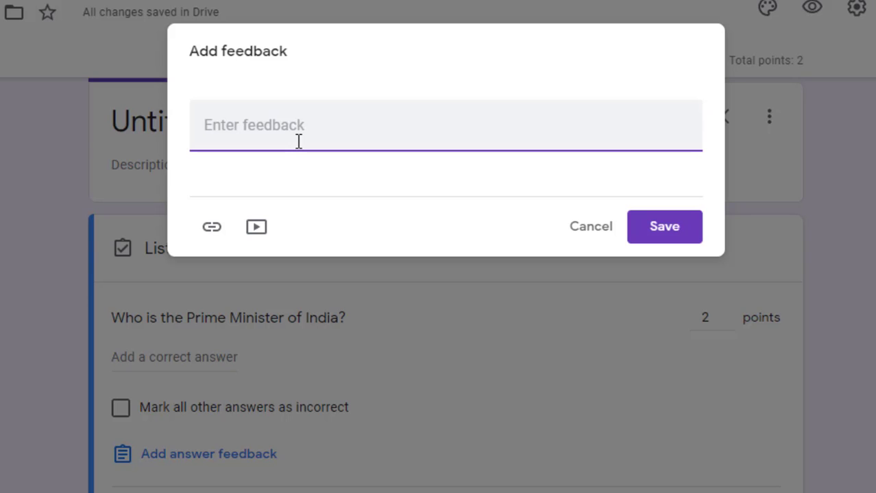
{"action": "type", "text": "n"}
{"action": "key", "text": "BackSpace"}
{"action": "type", "text": "N. MODI"}
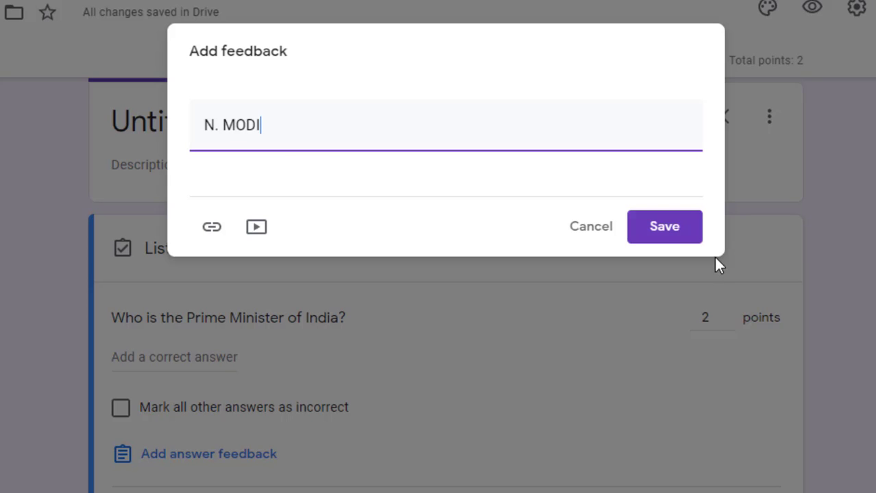
{"action": "left_click", "coordinate": [680, 238]}
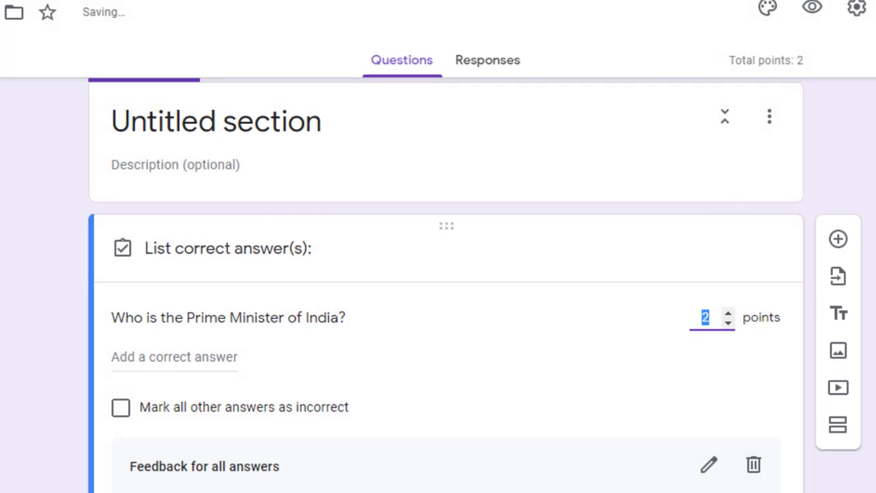
{"action": "scroll", "coordinate": [681, 237], "scroll_direction": "down", "scroll_amount": 4}
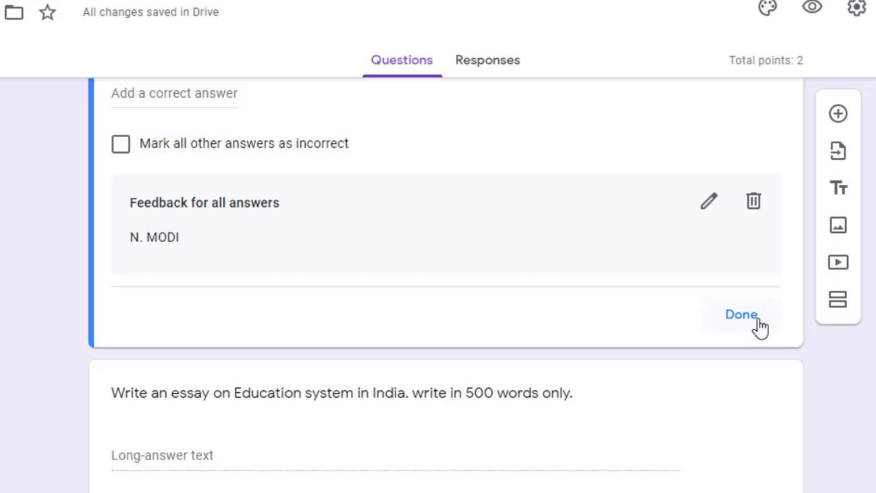
{"action": "left_click", "coordinate": [757, 327]}
{"action": "scroll", "coordinate": [758, 327], "scroll_direction": "down", "scroll_amount": 1}
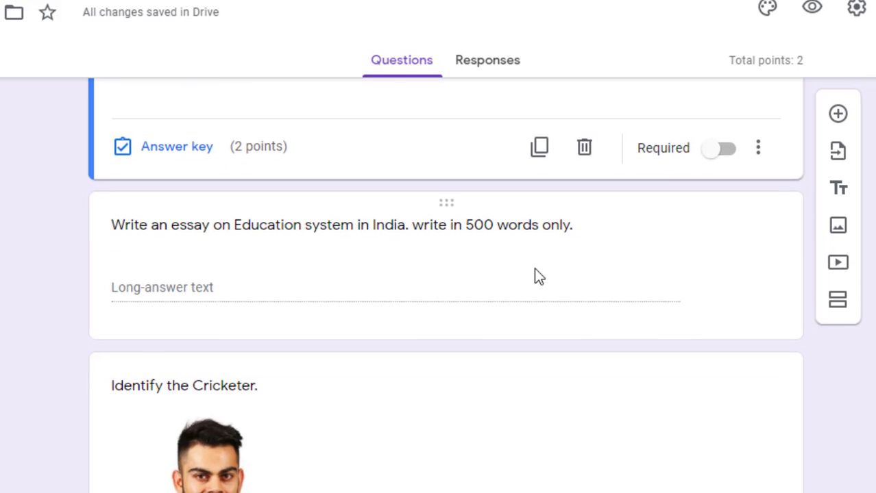
Assign 10 points to the essay question in its answer key
{"action": "left_click", "coordinate": [469, 236]}
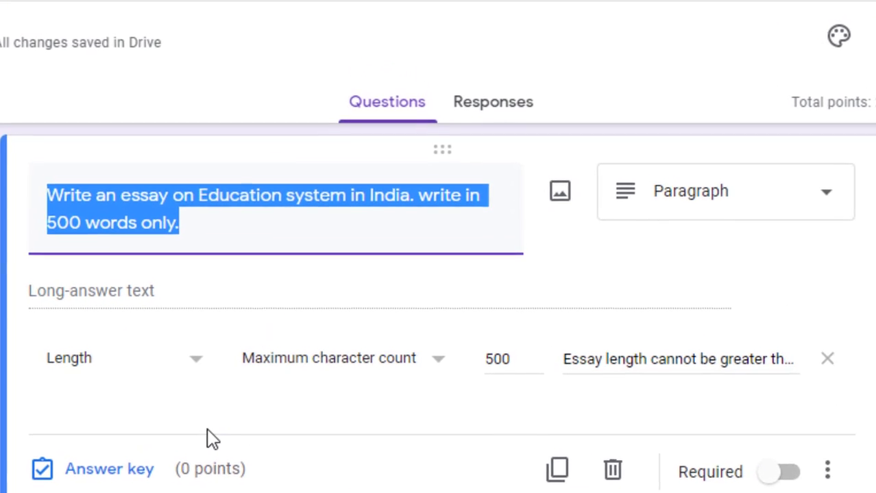
{"action": "left_click", "coordinate": [160, 401]}
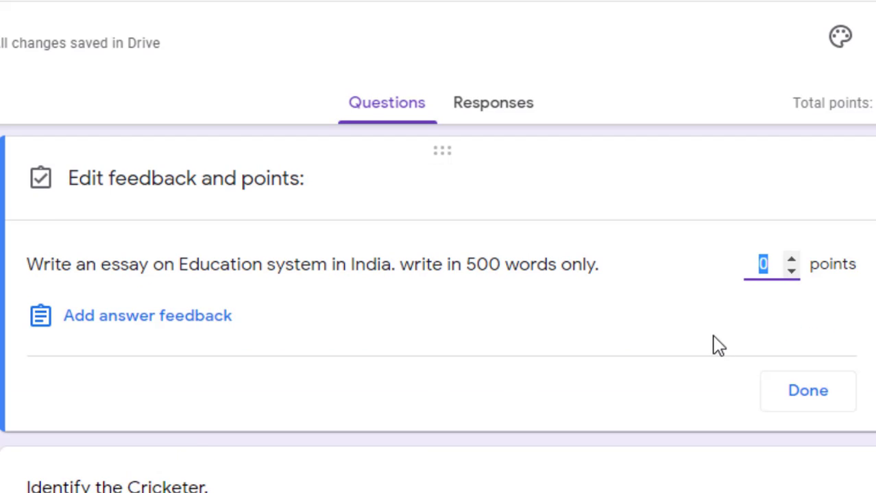
{"action": "type", "text": "10"}
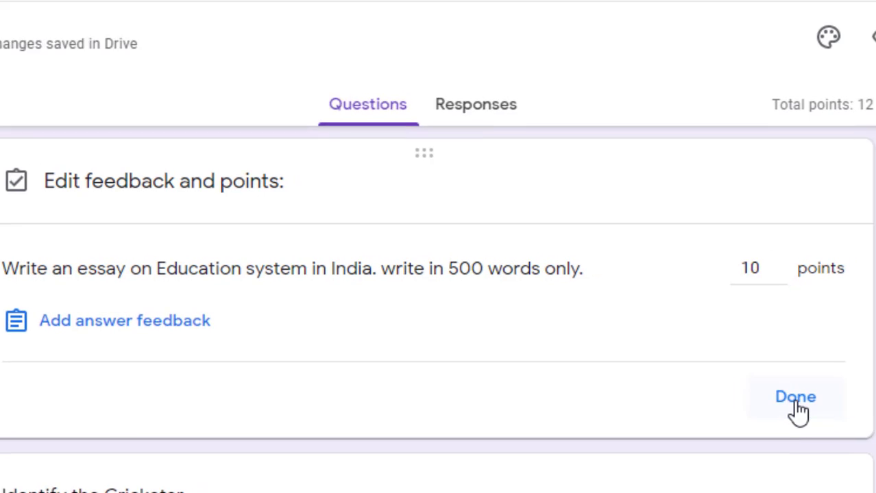
{"action": "left_click", "coordinate": [811, 404]}
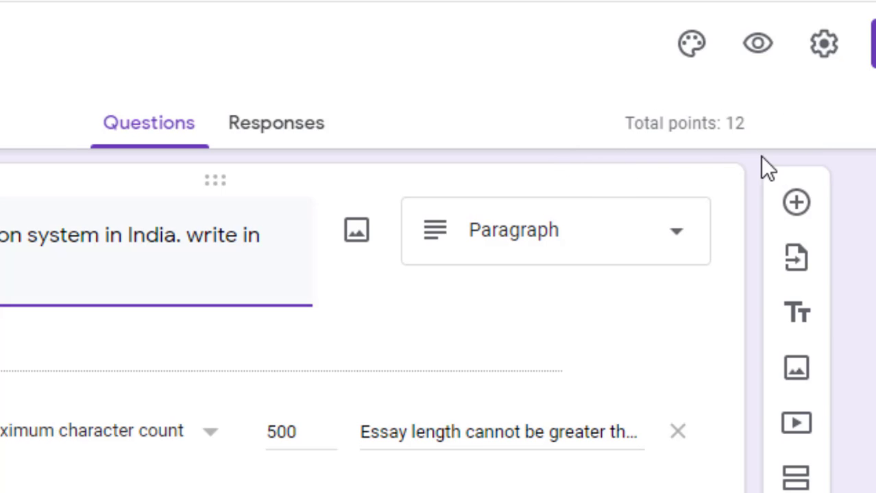
Give the cricketer question 2 points with VIRAT KOHLI marked as the correct answer
{"action": "scroll", "coordinate": [370, 329], "scroll_direction": "down", "scroll_amount": 5}
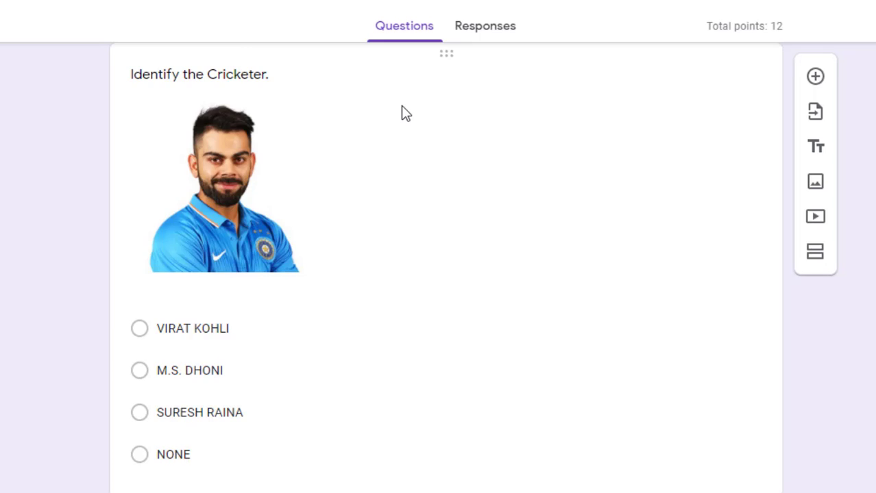
{"action": "left_click", "coordinate": [404, 113]}
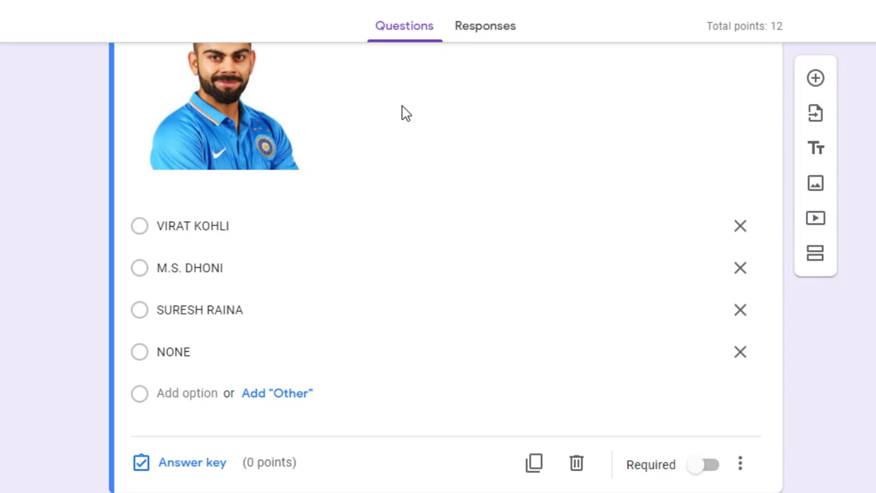
{"action": "left_click", "coordinate": [181, 464]}
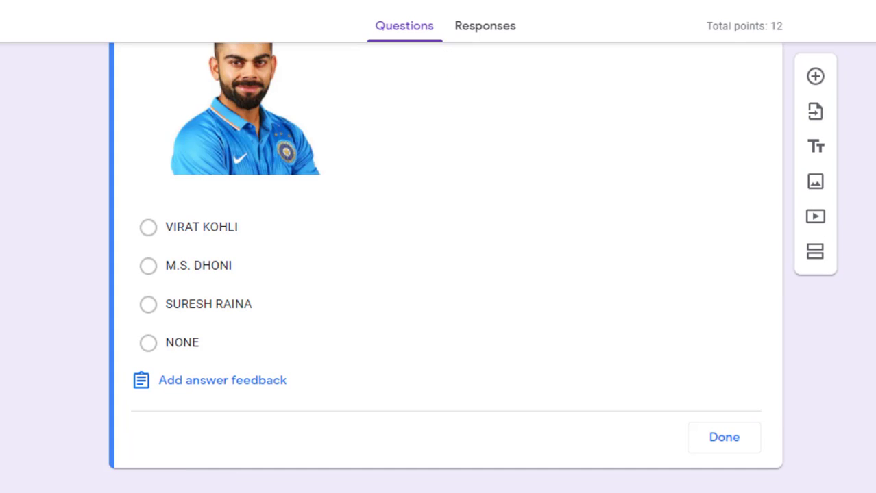
{"action": "type", "text": "2"}
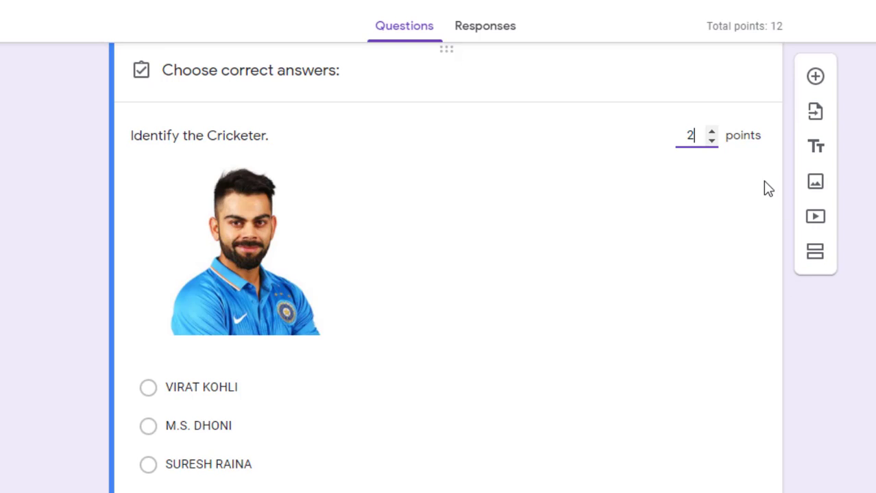
{"action": "scroll", "coordinate": [767, 189], "scroll_direction": "down", "scroll_amount": 2}
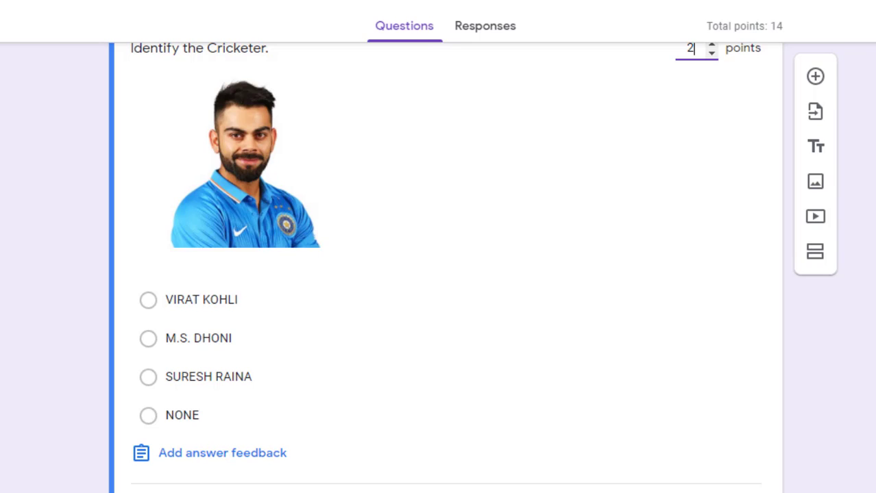
{"action": "left_click", "coordinate": [149, 305]}
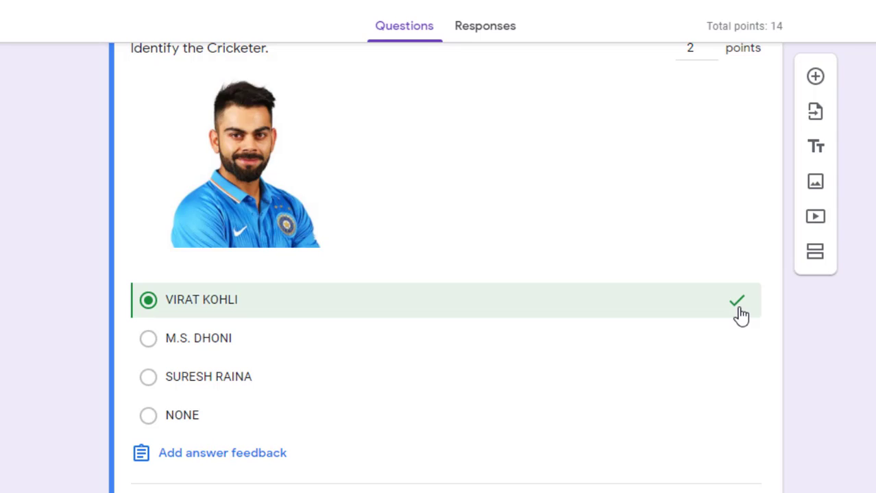
{"action": "scroll", "coordinate": [783, 433], "scroll_direction": "down", "scroll_amount": 1}
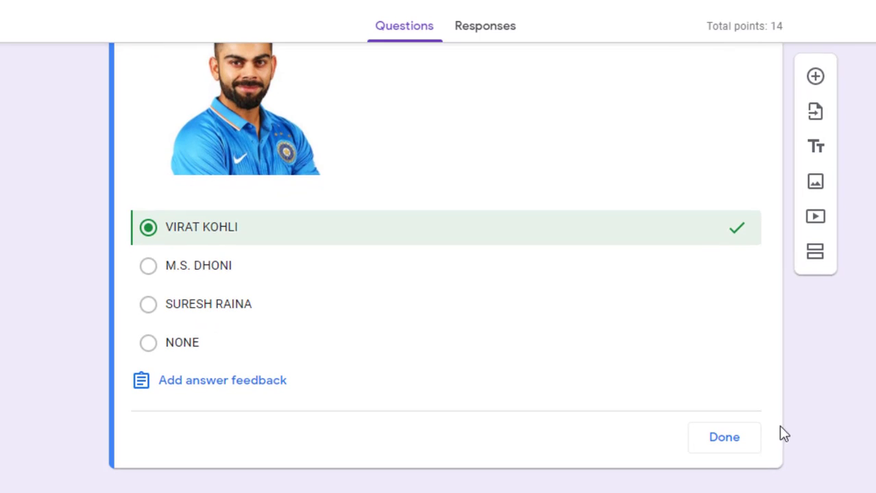
{"action": "left_click", "coordinate": [743, 440]}
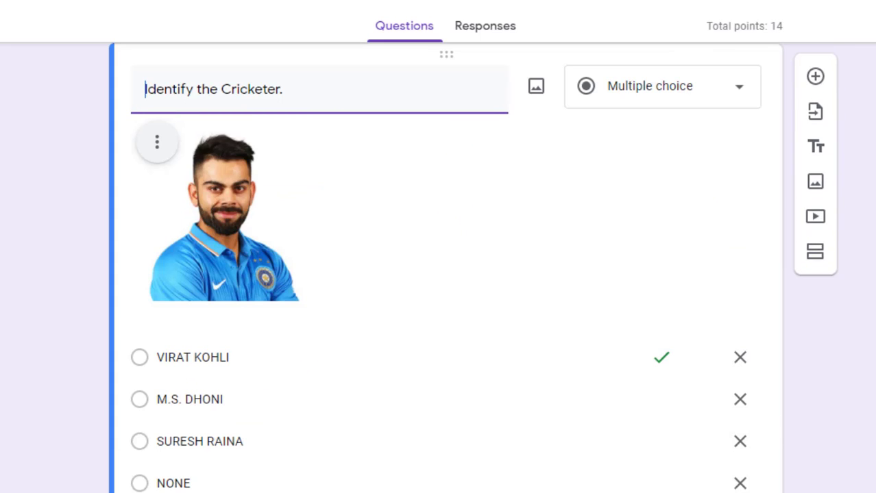
Add the question 'IDENTIFY THE LOGO OF ANDROID.' with the apple logo image as Option 1
{"action": "left_click", "coordinate": [813, 85]}
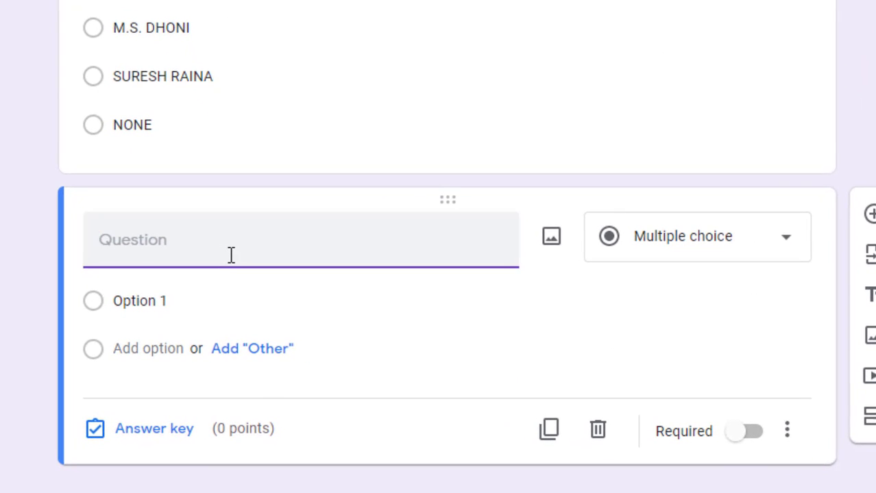
{"action": "type", "text": "ID"}
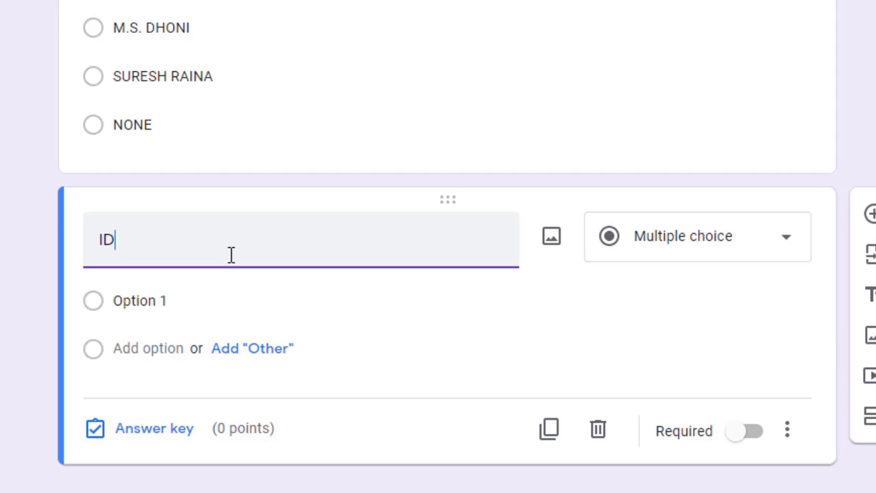
{"action": "type", "text": "ENTIFY TH"}
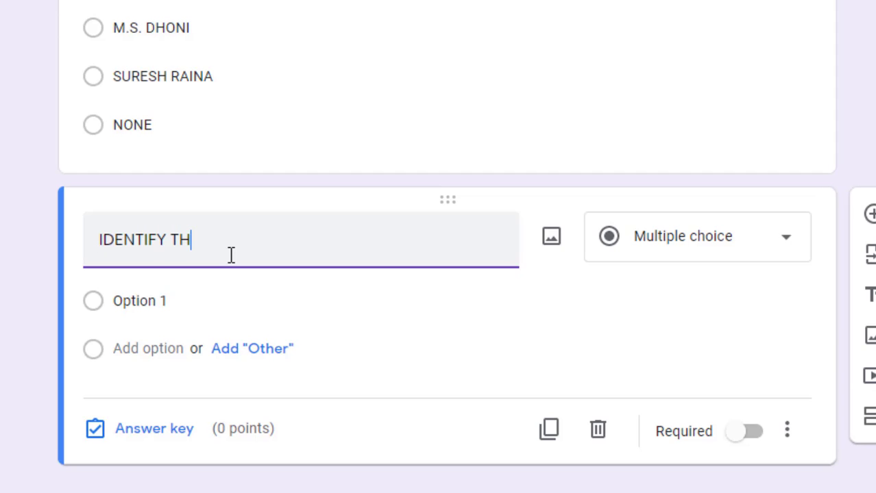
{"action": "type", "text": "E LOGO OF ANDROID."}
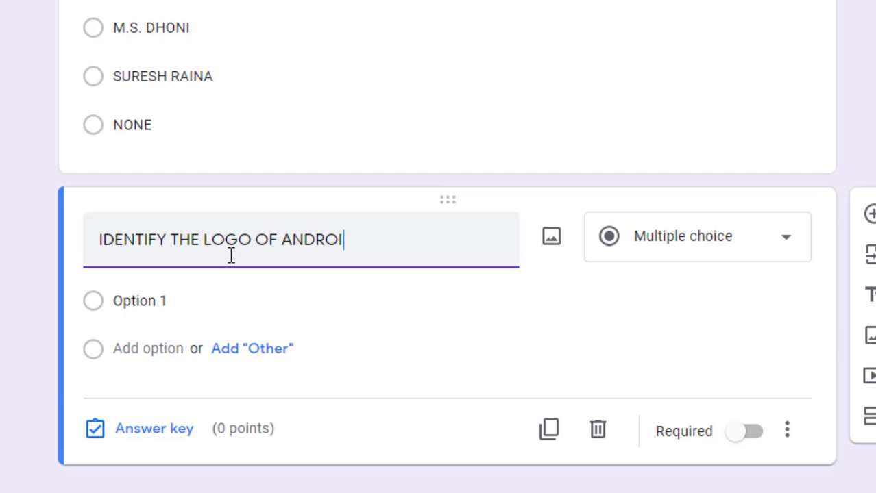
{"action": "left_click", "coordinate": [129, 300]}
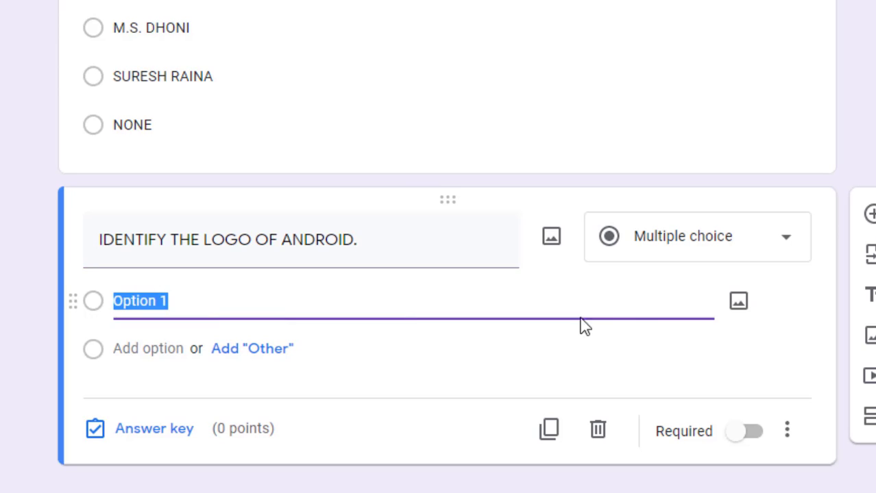
{"action": "left_click", "coordinate": [738, 303]}
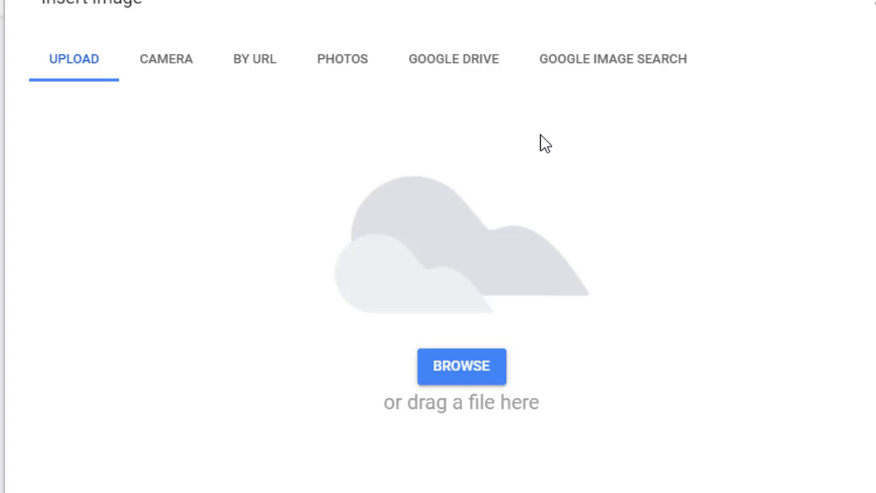
{"action": "left_click", "coordinate": [461, 368]}
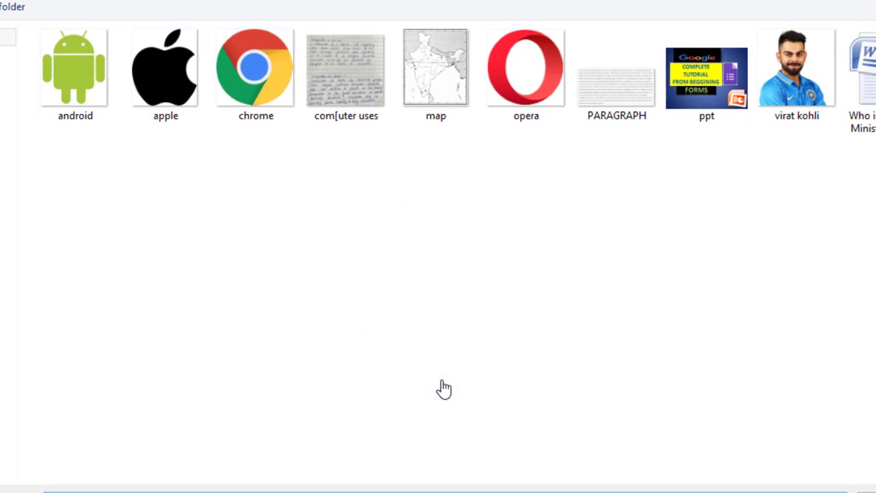
{"action": "double_click", "coordinate": [191, 103]}
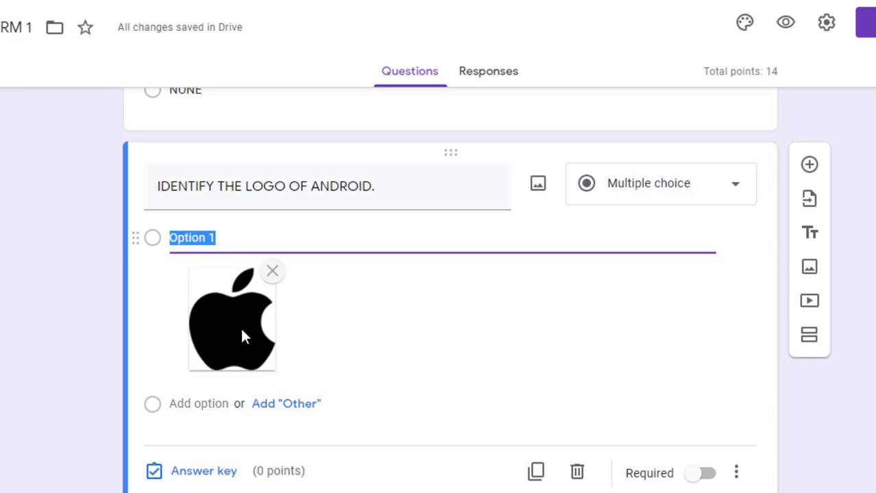
{"action": "left_click_drag", "start_coordinate": [245, 333], "coordinate": [268, 331]}
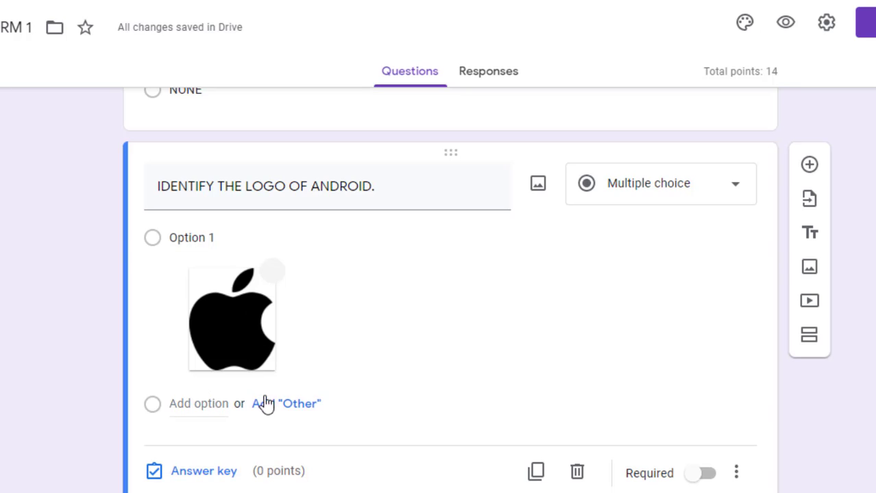
Add the chrome and android logo images as Options 2 and 3
{"action": "left_click", "coordinate": [207, 405]}
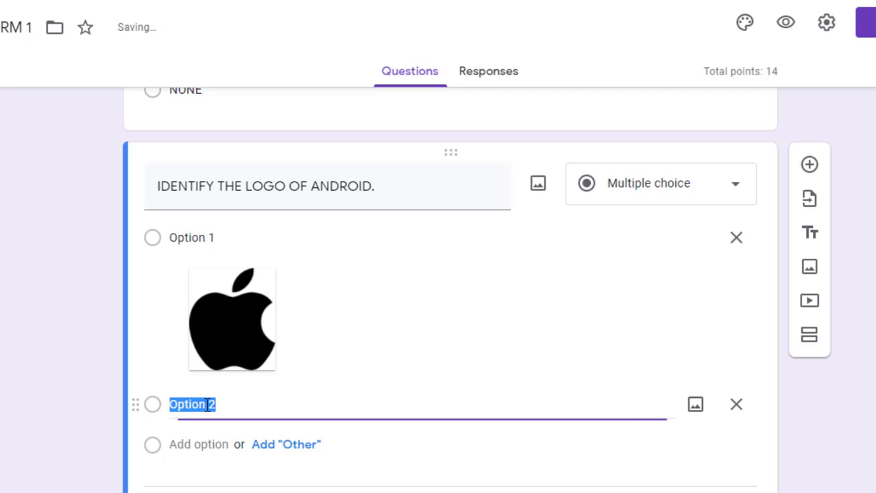
{"action": "left_click", "coordinate": [710, 411]}
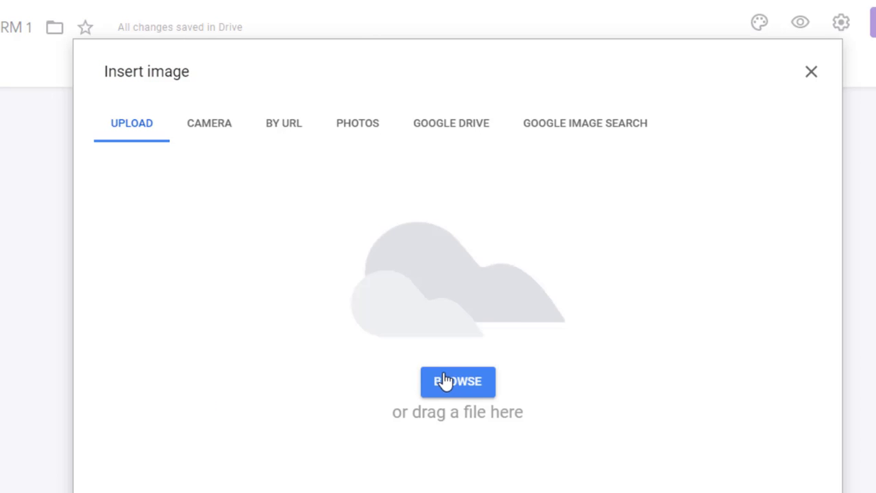
{"action": "left_click", "coordinate": [444, 382]}
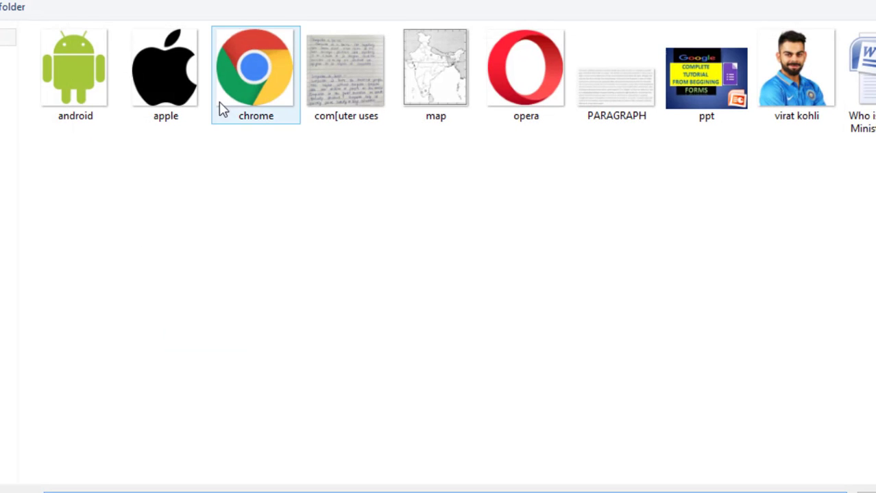
{"action": "double_click", "coordinate": [250, 98]}
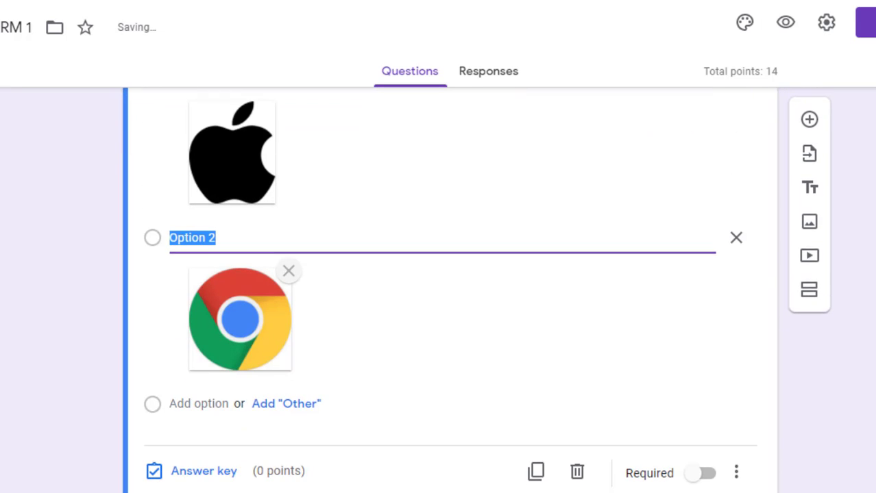
{"action": "left_click", "coordinate": [177, 405]}
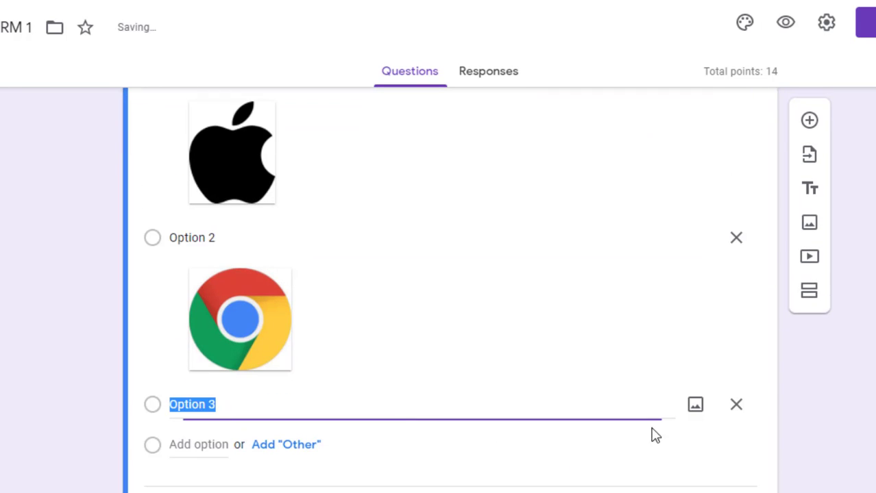
{"action": "left_click", "coordinate": [692, 408]}
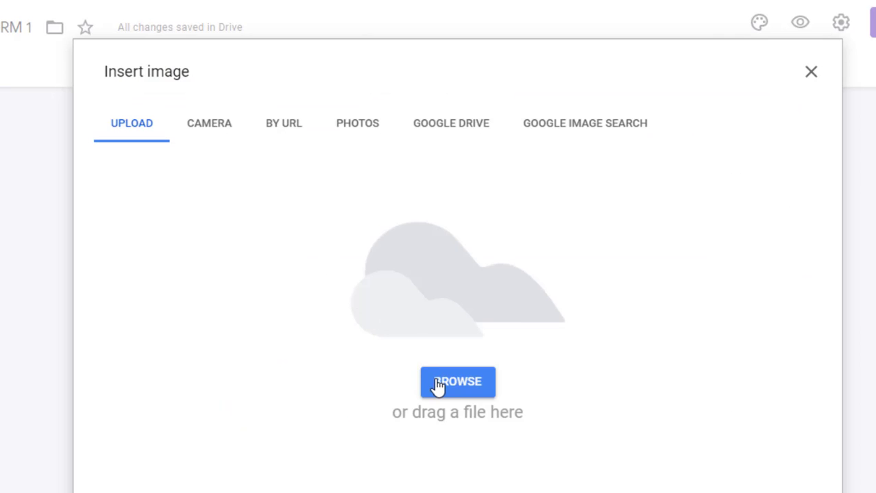
{"action": "left_click", "coordinate": [437, 385]}
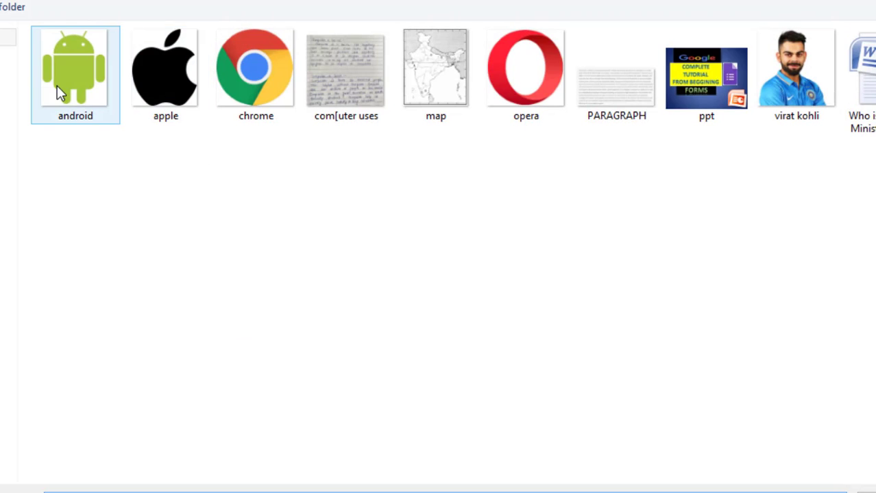
{"action": "double_click", "coordinate": [57, 85]}
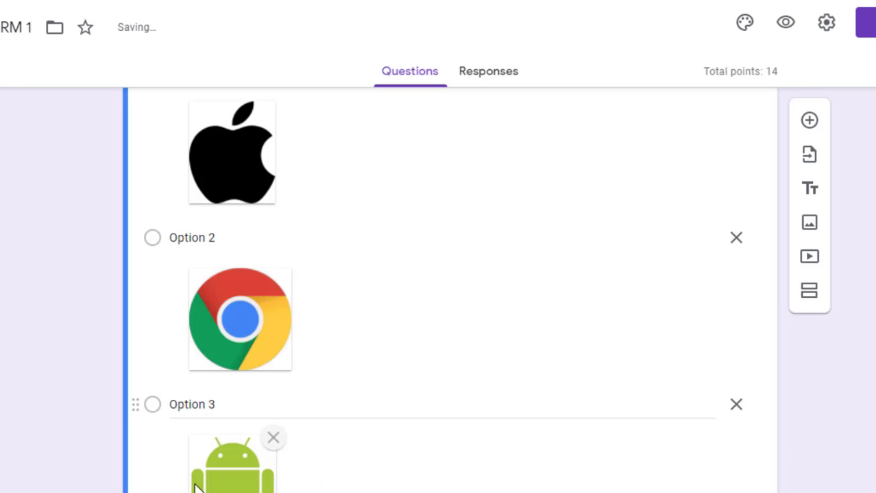
Add the opera logo image as Option 4
{"action": "scroll", "coordinate": [555, 468], "scroll_direction": "down", "scroll_amount": 3}
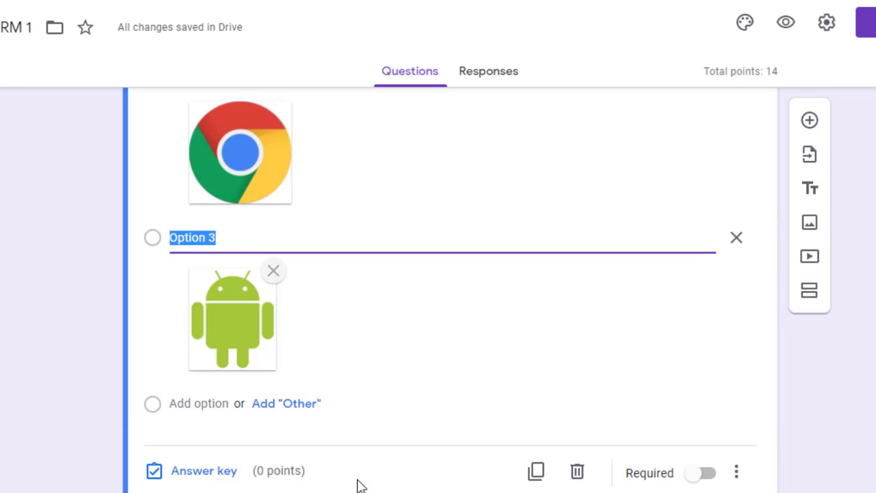
{"action": "left_click", "coordinate": [197, 407]}
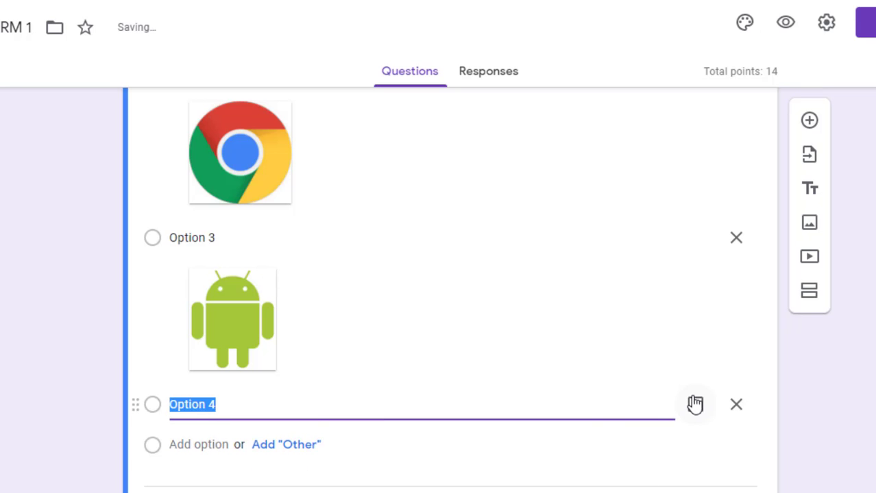
{"action": "left_click", "coordinate": [695, 405]}
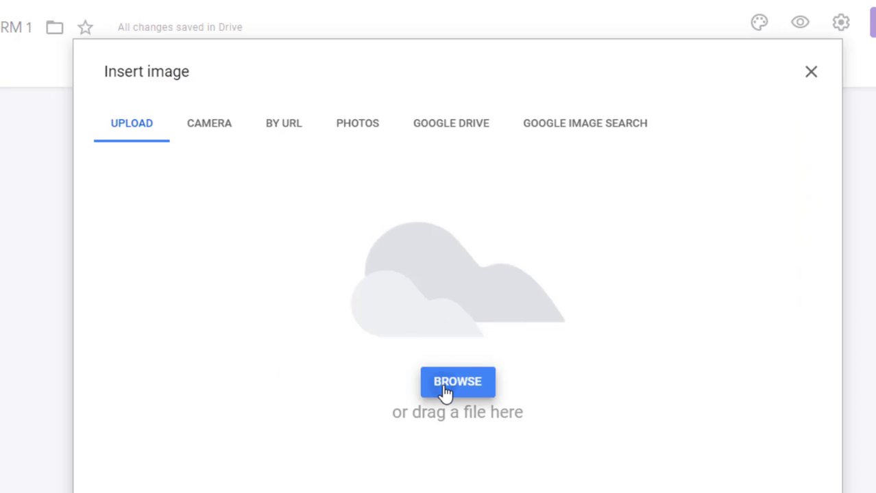
{"action": "left_click", "coordinate": [445, 383]}
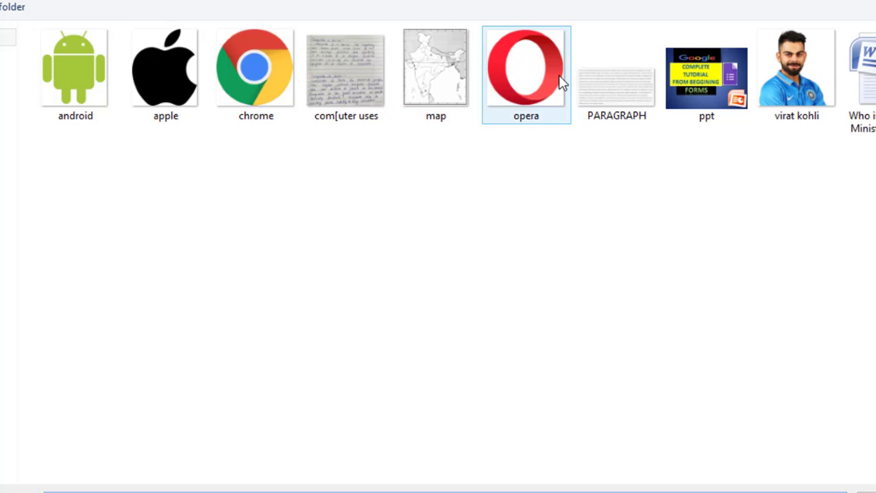
{"action": "double_click", "coordinate": [561, 83]}
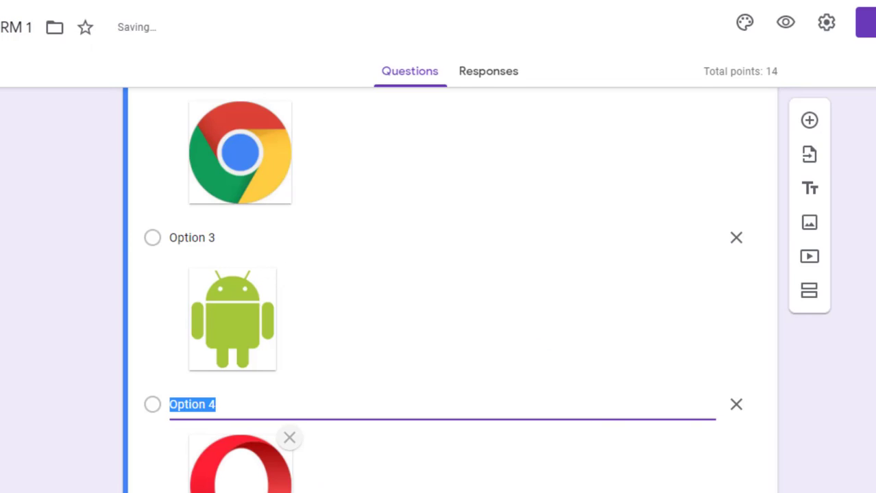
{"action": "scroll", "coordinate": [346, 416], "scroll_direction": "down", "scroll_amount": 3}
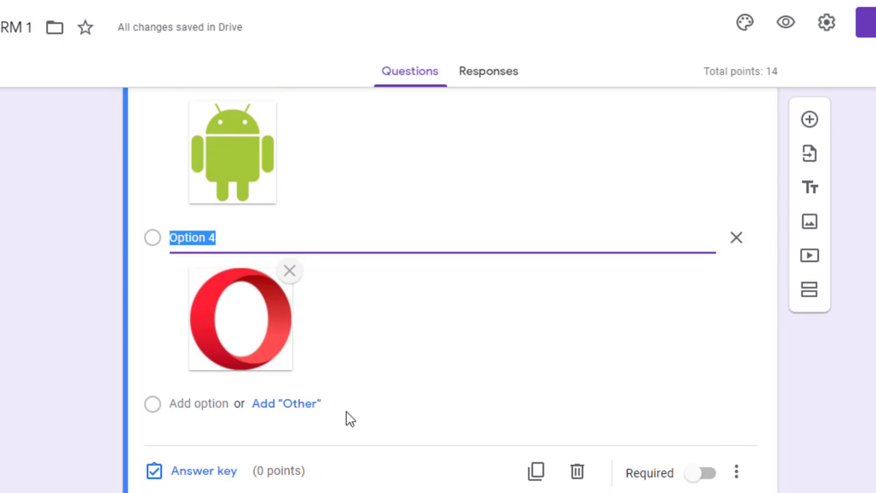
Mark Option 3, the Android logo, as the logo question's only correct answer
{"action": "left_click", "coordinate": [201, 483]}
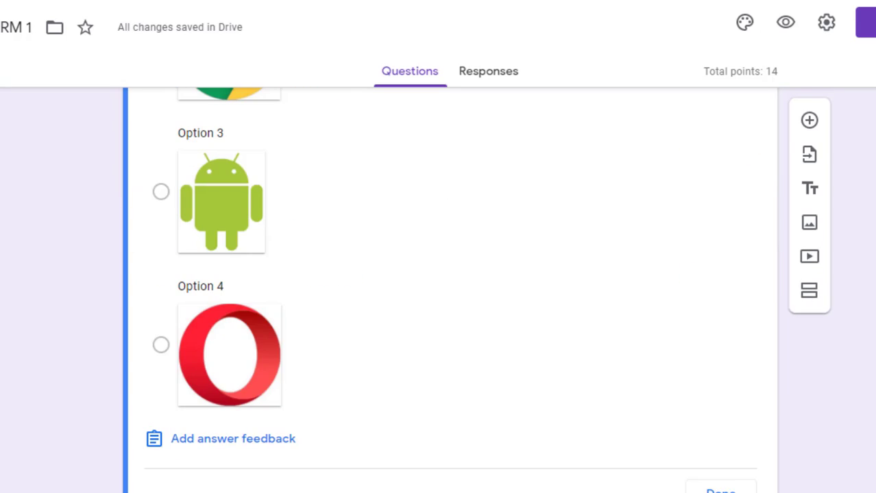
{"action": "scroll", "coordinate": [778, 205], "scroll_direction": "up", "scroll_amount": 6}
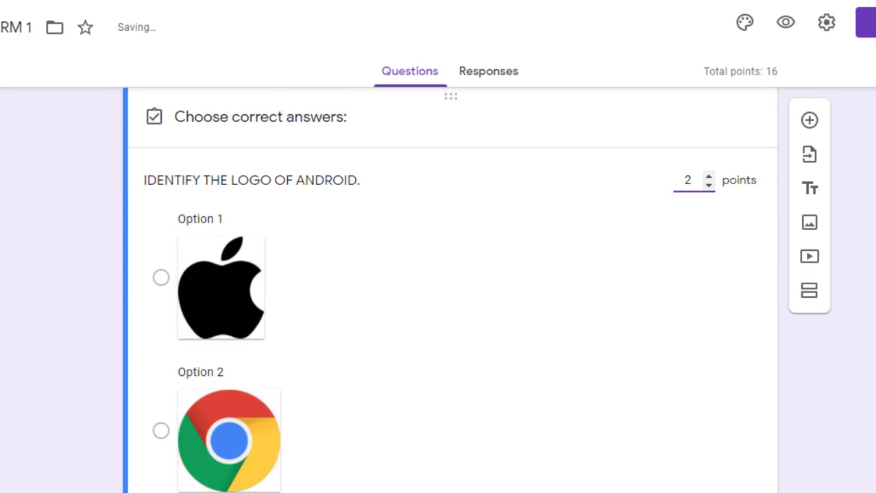
{"action": "scroll", "coordinate": [789, 356], "scroll_direction": "down", "scroll_amount": 1}
{"action": "scroll", "coordinate": [346, 448], "scroll_direction": "down", "scroll_amount": 1}
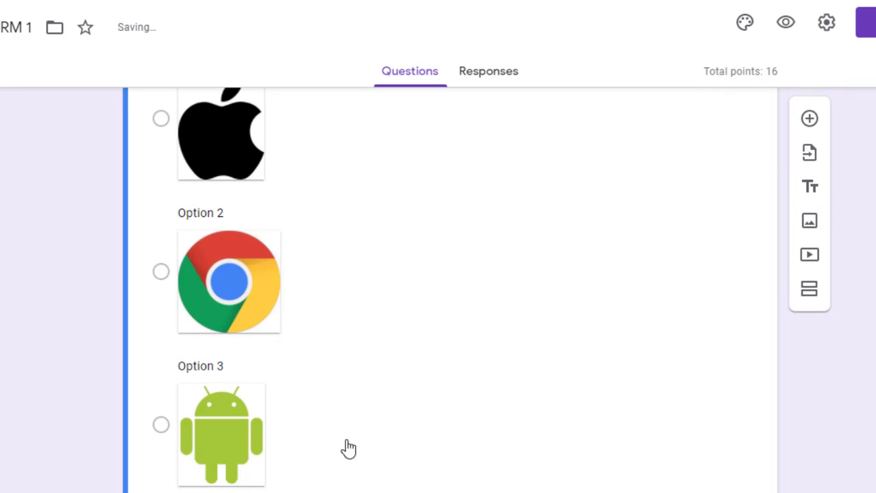
{"action": "left_click", "coordinate": [161, 428]}
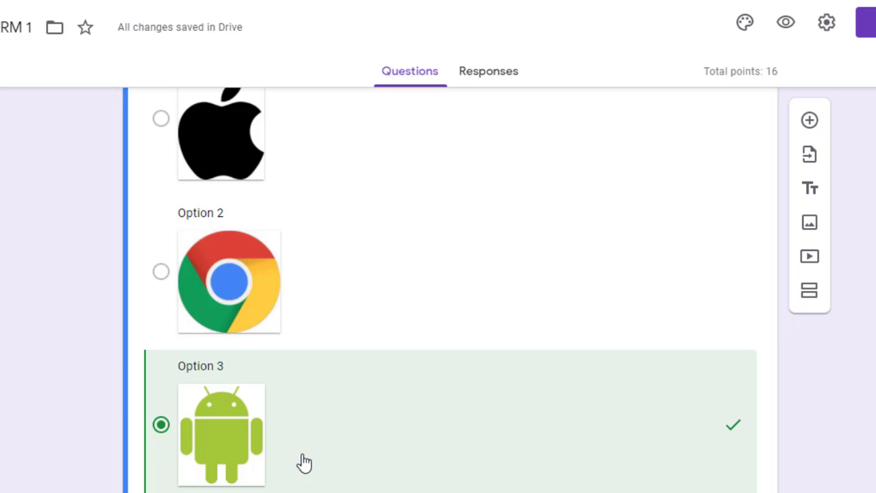
{"action": "left_click", "coordinate": [168, 286]}
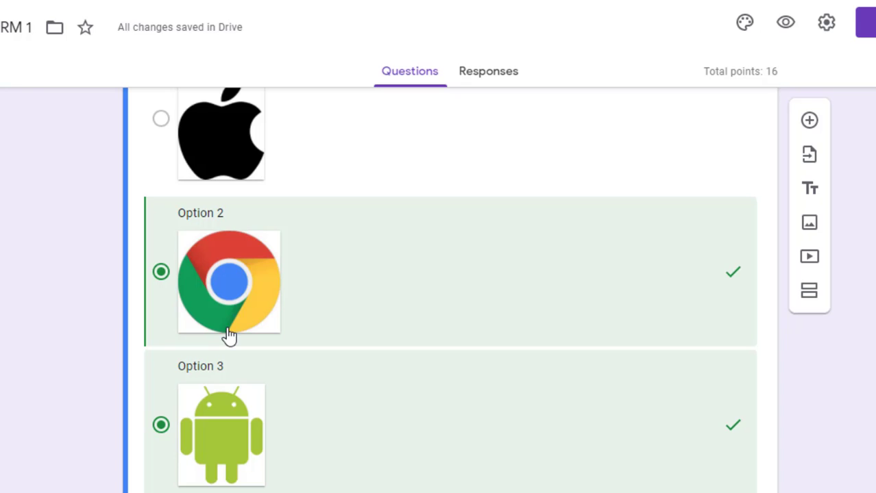
{"action": "left_click", "coordinate": [165, 281]}
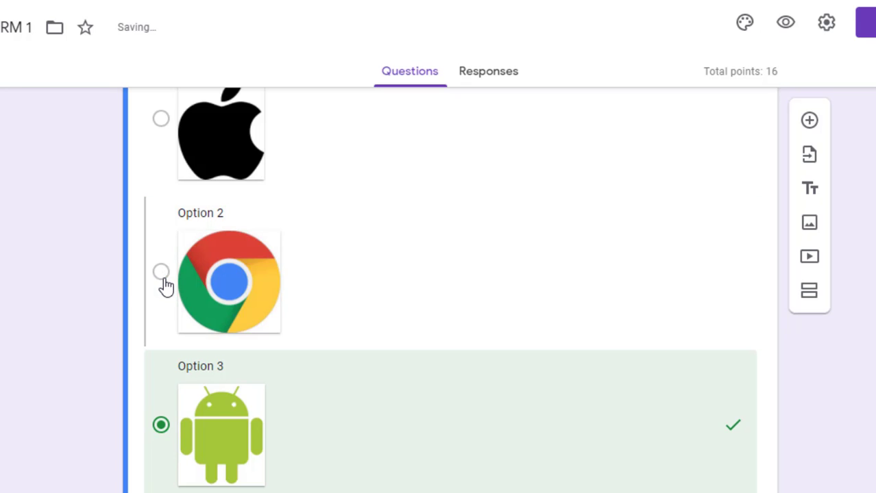
{"action": "scroll", "coordinate": [806, 481], "scroll_direction": "down", "scroll_amount": 3}
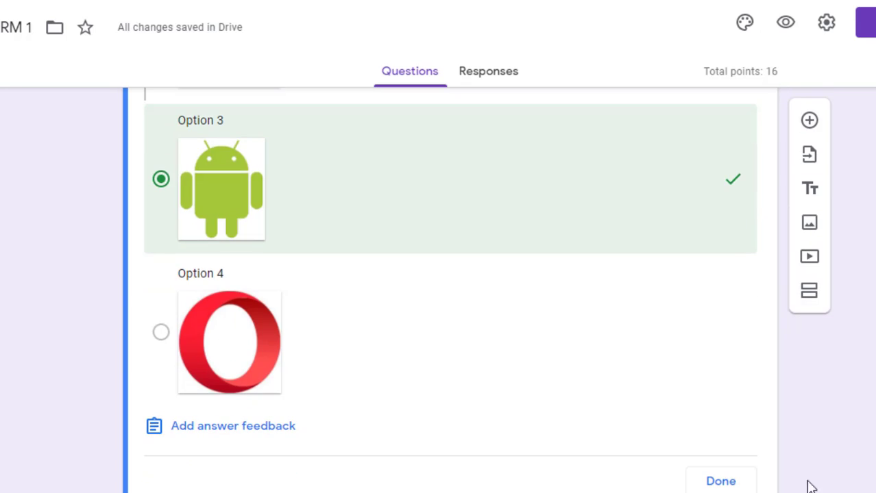
{"action": "left_click", "coordinate": [730, 483]}
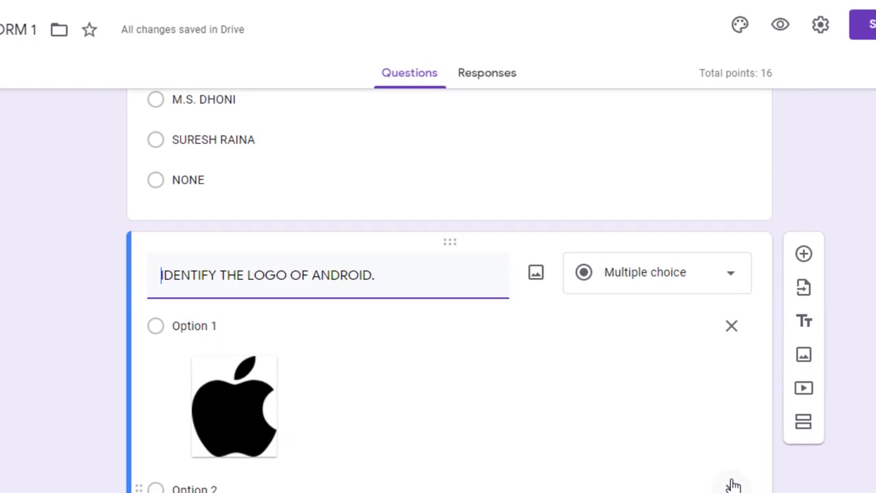
{"action": "scroll", "coordinate": [854, 339], "scroll_direction": "down", "scroll_amount": 5}
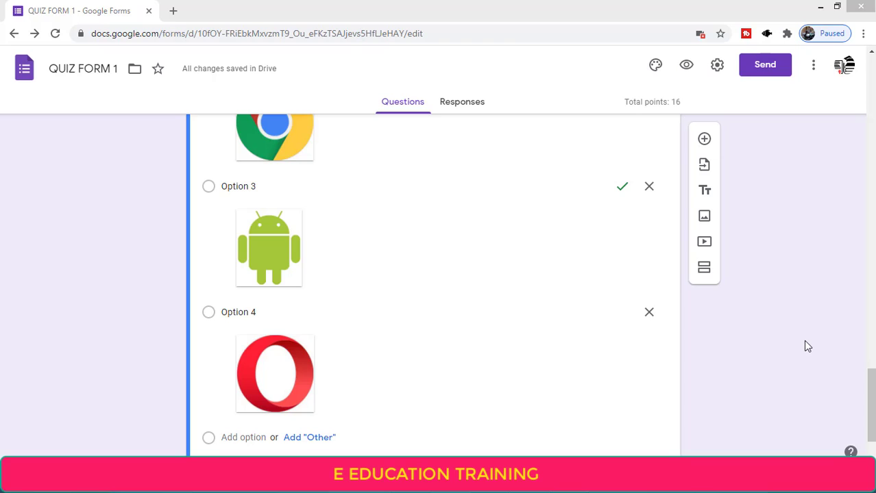
{"action": "scroll", "coordinate": [869, 397], "scroll_direction": "up", "scroll_amount": 2}
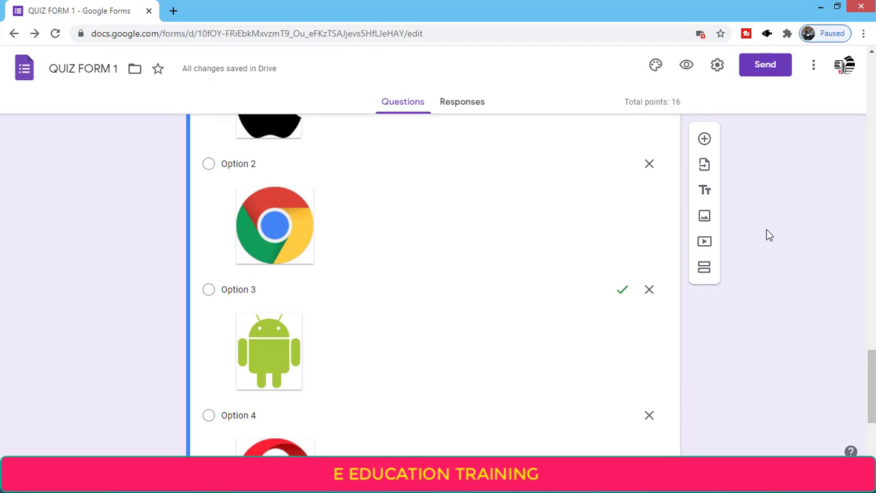
Add a new question below the logo question titled 'Which fruit do you like most?'
{"action": "left_click", "coordinate": [704, 140]}
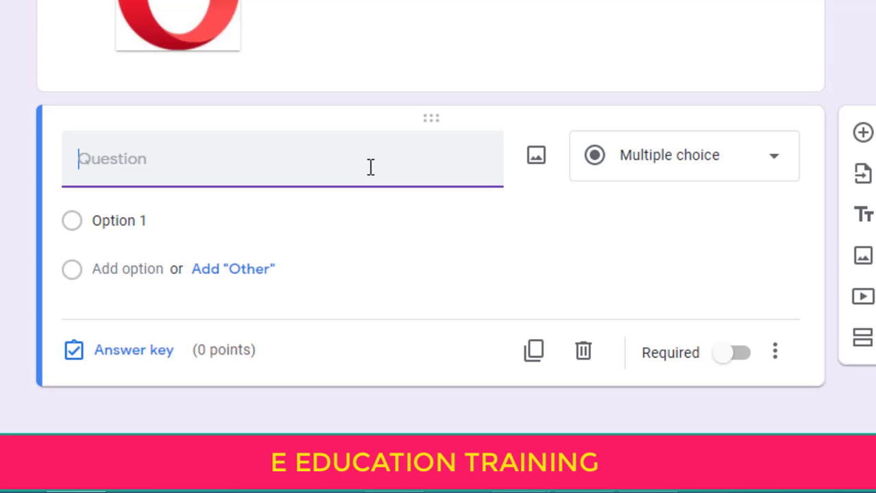
{"action": "type", "text": "wH"}
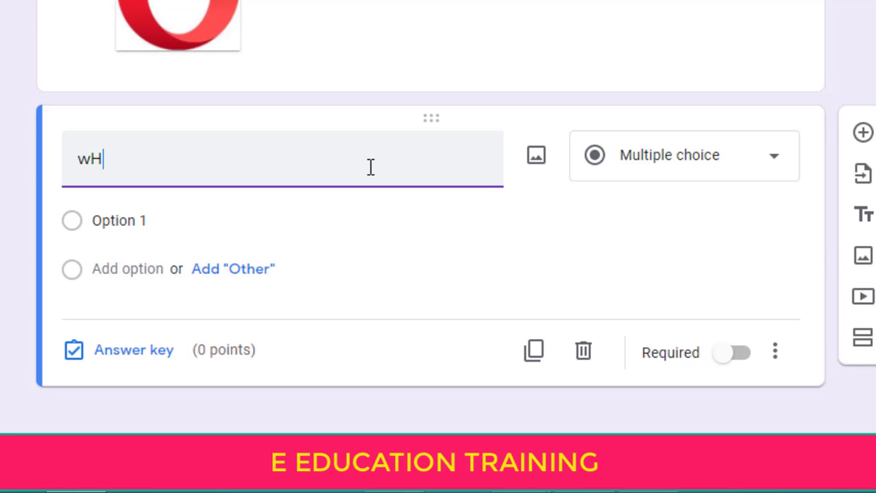
{"action": "type", "text": "IC"}
{"action": "key", "text": "BackSpace"}
{"action": "key", "text": "BackSpace"}
{"action": "key", "text": "BackSpace"}
{"action": "key", "text": "BackSpace"}
{"action": "type", "text": "wH"}
{"action": "key", "text": "BackSpace"}
{"action": "key", "text": "BackSpace"}
{"action": "type", "text": "Which fruit"}
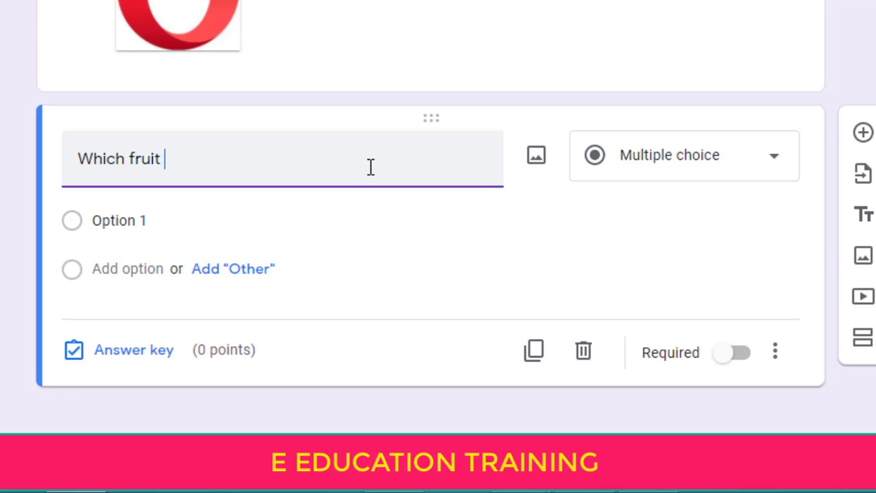
{"action": "type", "text": " do you like most?"}
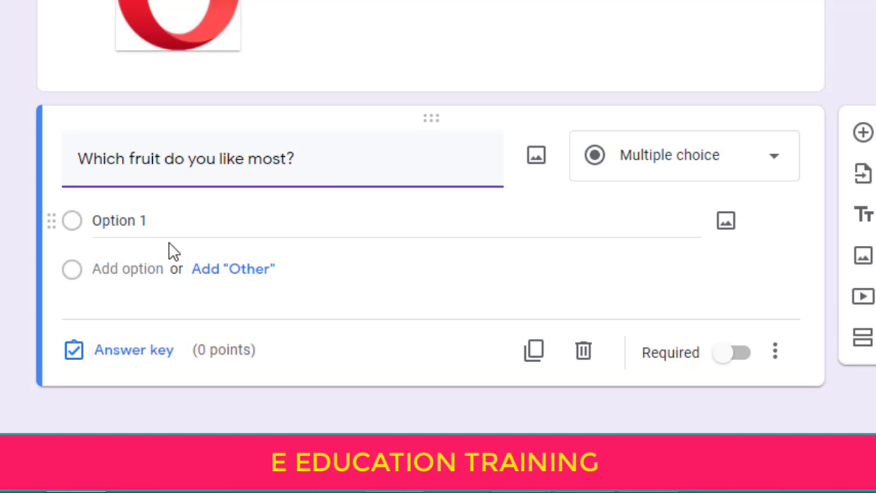
Fill in the answer options grapes, Orange, Banana and Papaya
{"action": "left_click", "coordinate": [144, 236]}
{"action": "type", "text": "grapes"}
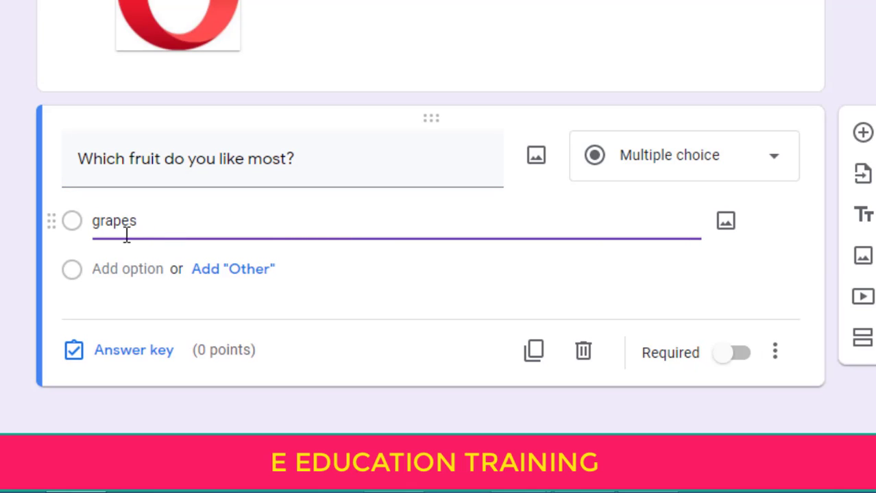
{"action": "left_click", "coordinate": [109, 266]}
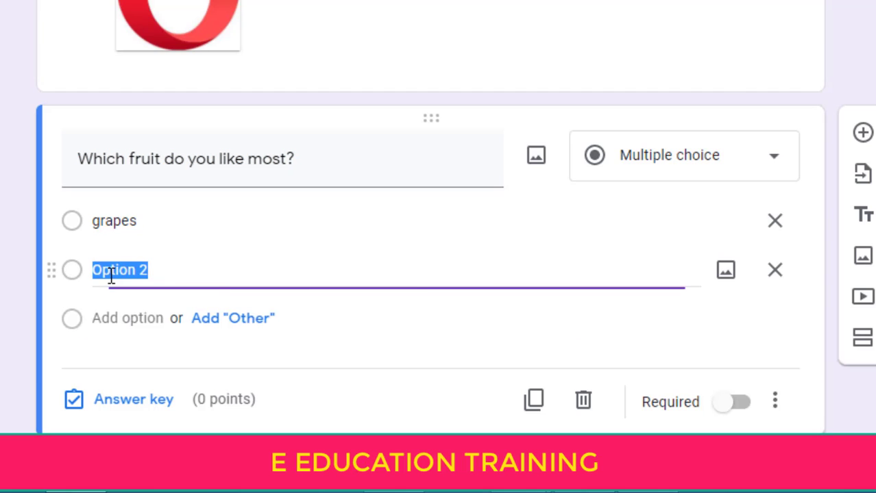
{"action": "type", "text": "Orange"}
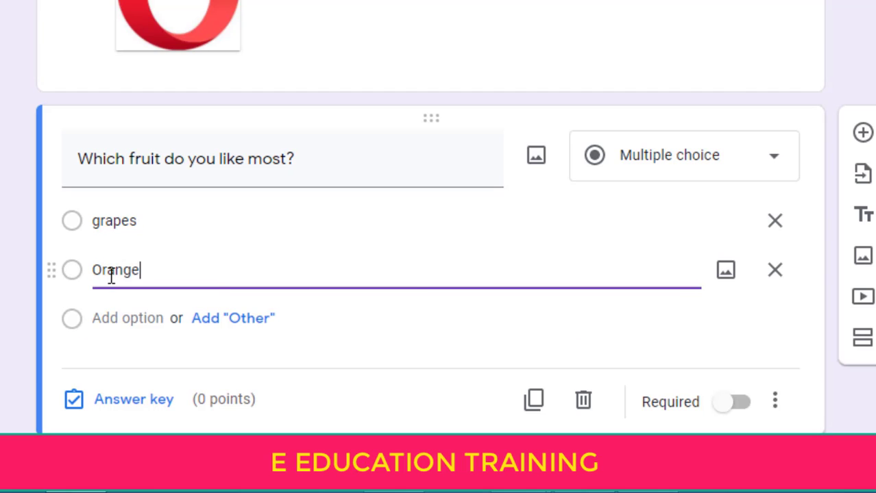
{"action": "left_click", "coordinate": [112, 315]}
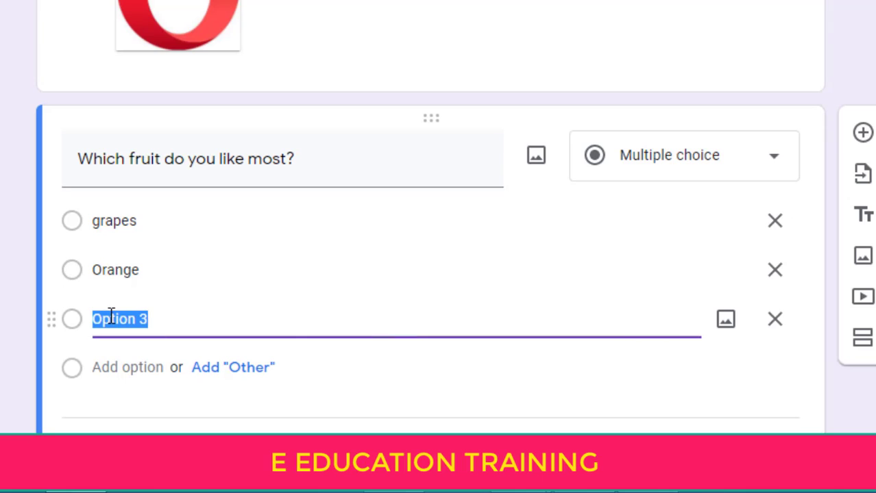
{"action": "type", "text": "Banana"}
{"action": "left_click", "coordinate": [110, 365]}
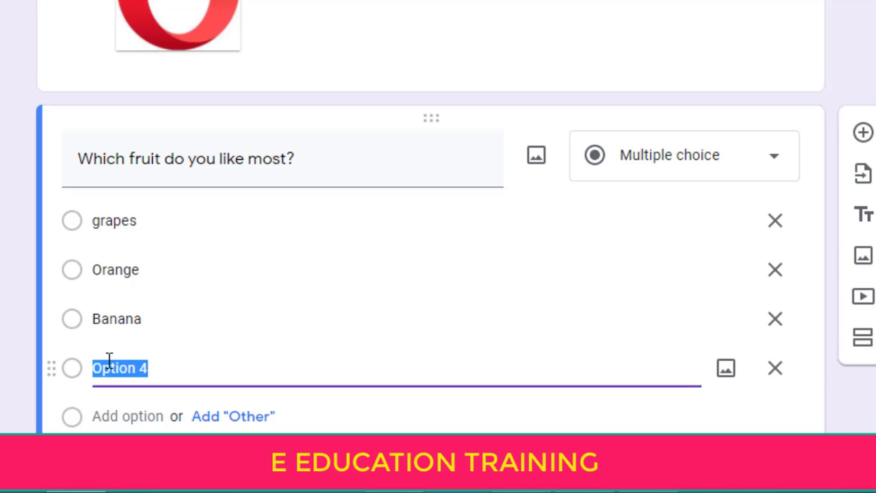
{"action": "type", "text": "Papaya"}
Change the fruit question's type to Checkboxes
{"action": "left_click", "coordinate": [759, 172]}
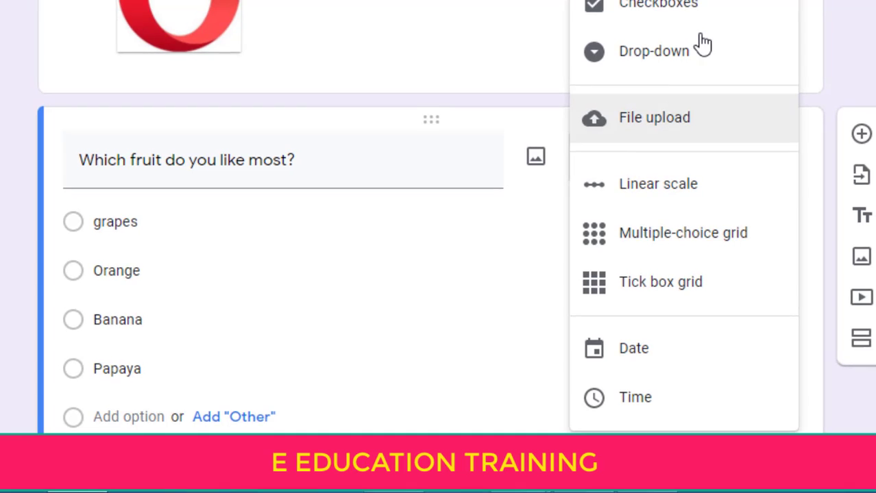
{"action": "left_click", "coordinate": [665, 7]}
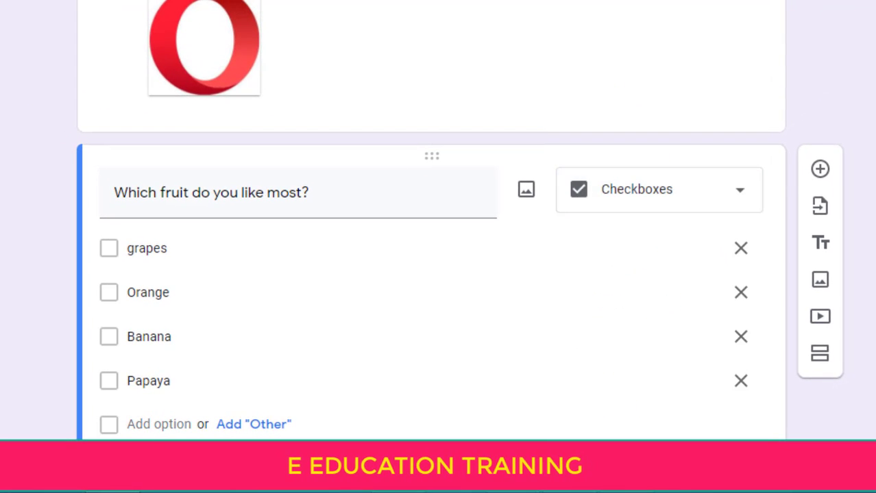
{"action": "scroll", "coordinate": [426, 420], "scroll_direction": "down", "scroll_amount": 3}
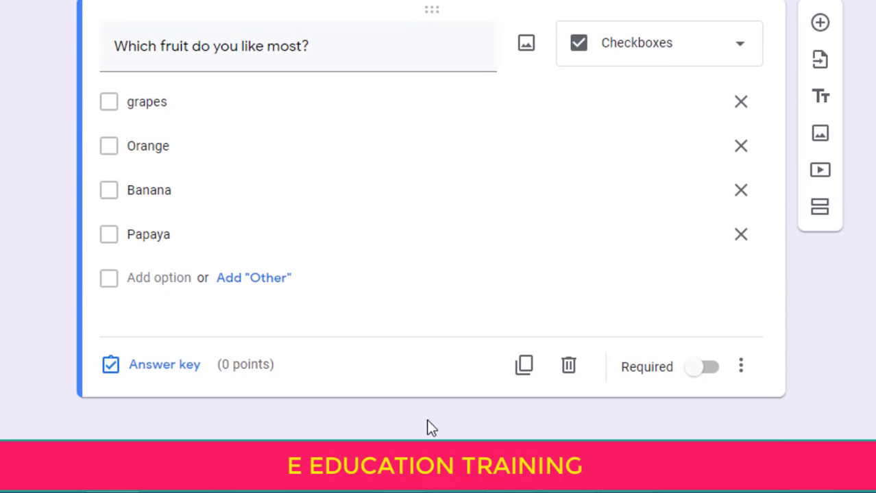
In the answer key, give it 2 points and mark grapes, Orange, Banana and Papaya correct
{"action": "left_click", "coordinate": [157, 364]}
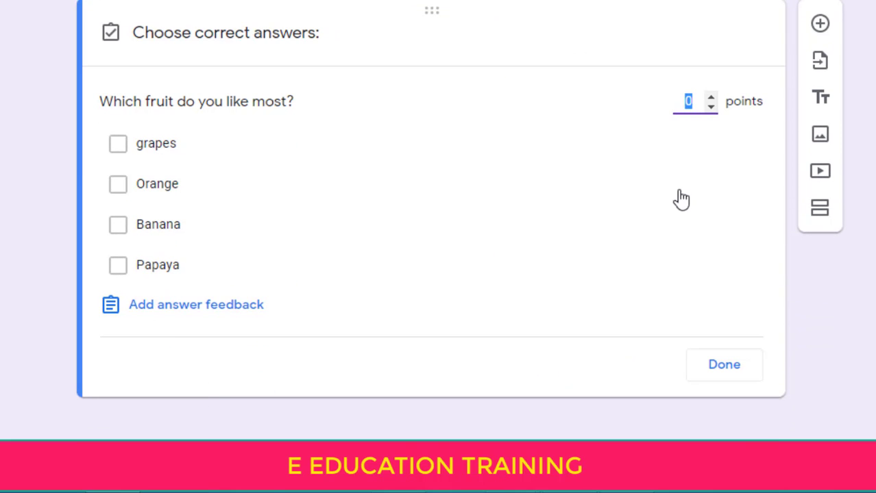
{"action": "type", "text": "2"}
{"action": "left_click", "coordinate": [186, 145]}
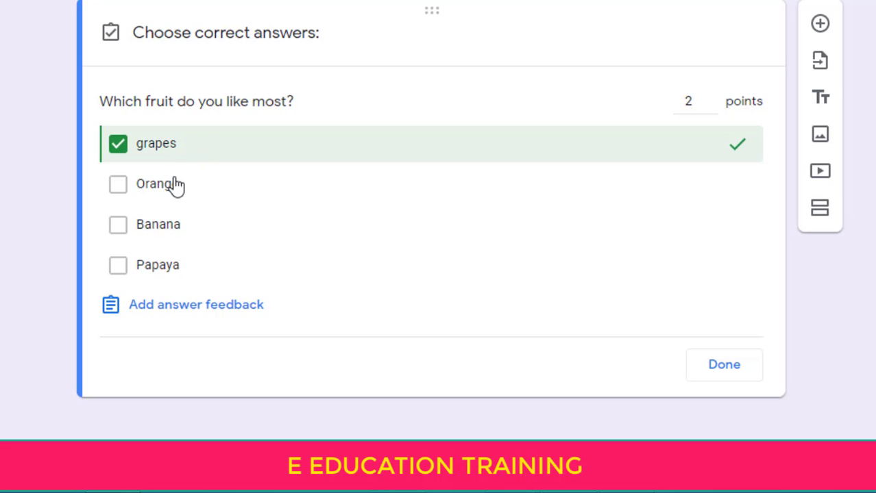
{"action": "left_click", "coordinate": [175, 185]}
{"action": "left_click", "coordinate": [174, 226]}
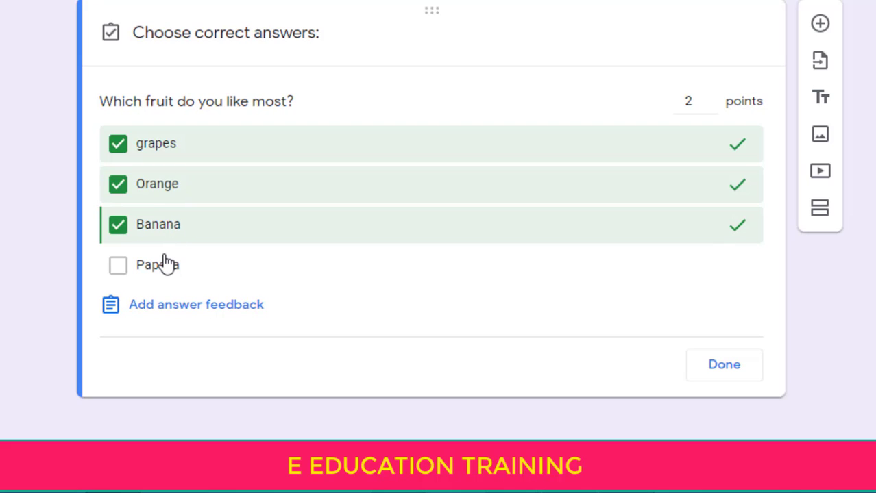
{"action": "left_click", "coordinate": [167, 264]}
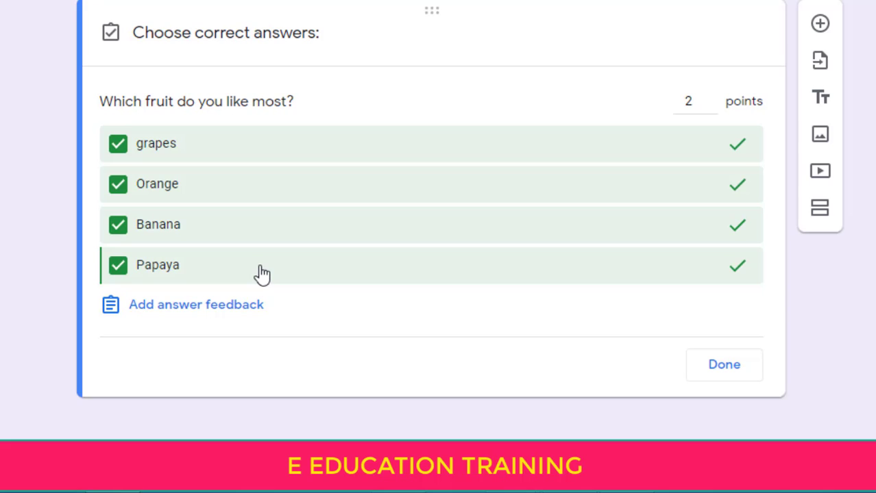
Close the fruit question's 2-point answer key and return to the question editor
{"action": "left_click", "coordinate": [731, 370]}
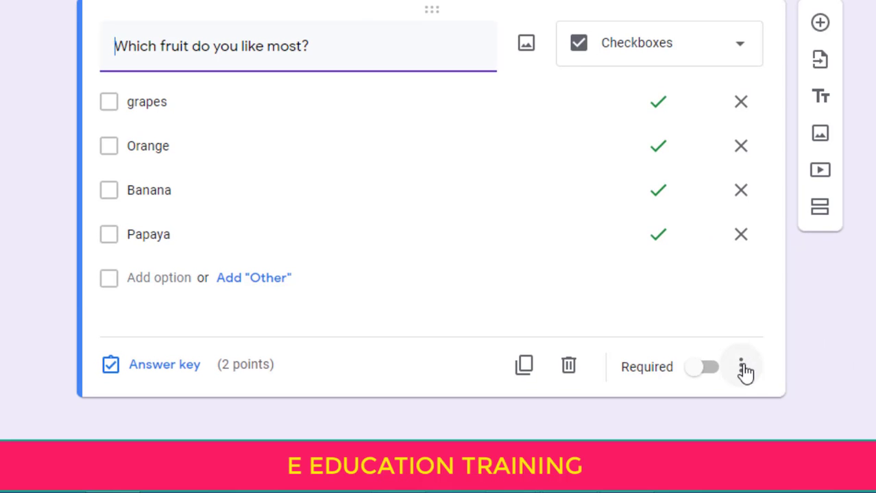
Add response validation to the fruit question requiring at least 1 selection
{"action": "left_click", "coordinate": [741, 367]}
{"action": "left_click", "coordinate": [737, 366]}
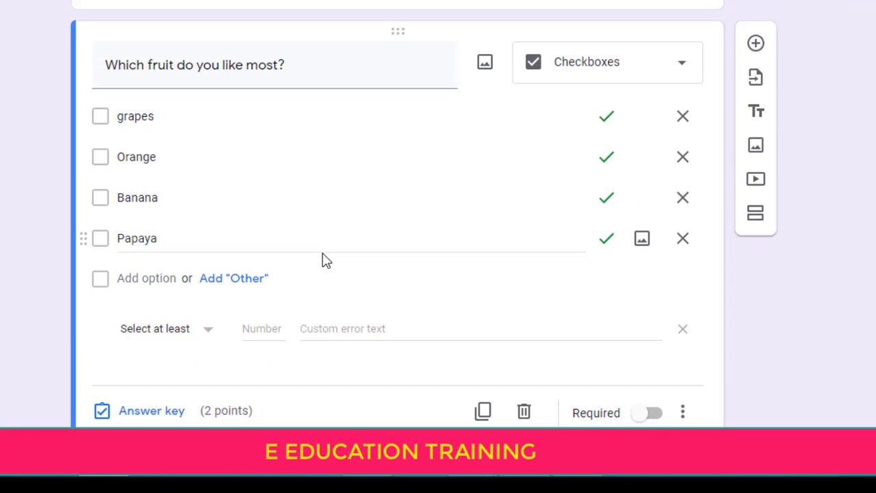
{"action": "scroll", "coordinate": [325, 309], "scroll_direction": "down", "scroll_amount": 1}
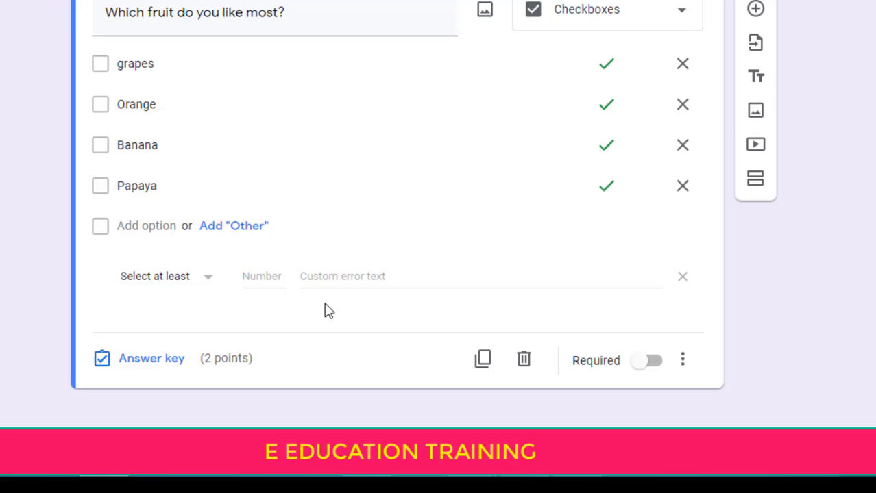
{"action": "left_click", "coordinate": [193, 290]}
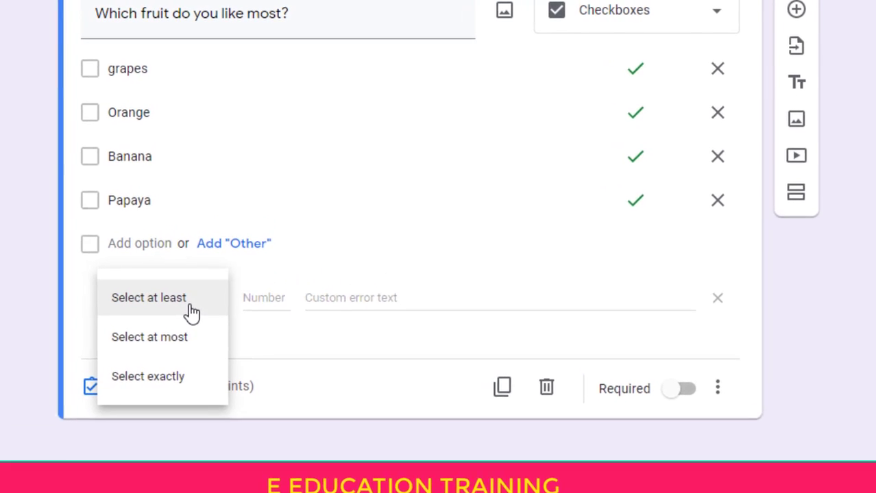
{"action": "left_click", "coordinate": [163, 364]}
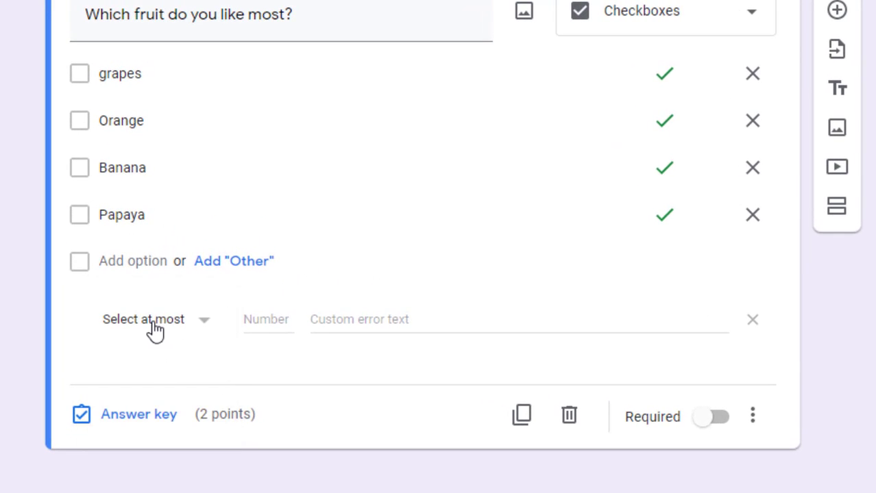
{"action": "left_click", "coordinate": [155, 330]}
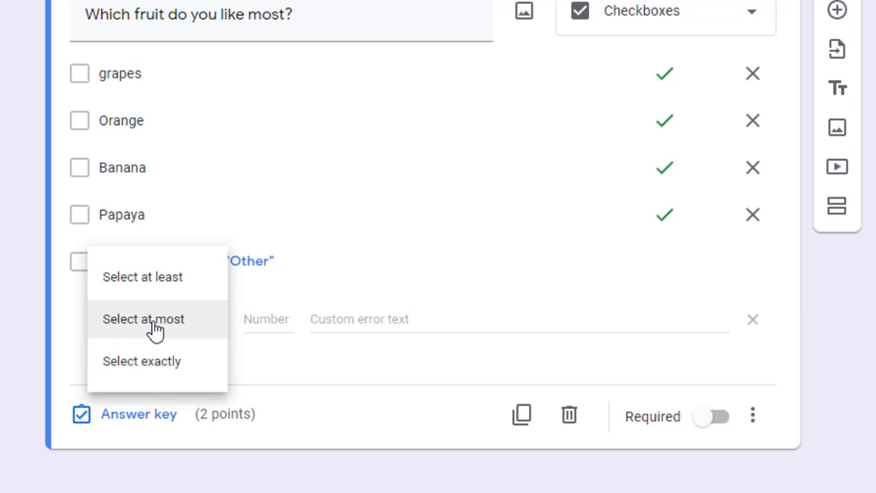
{"action": "left_click", "coordinate": [150, 366]}
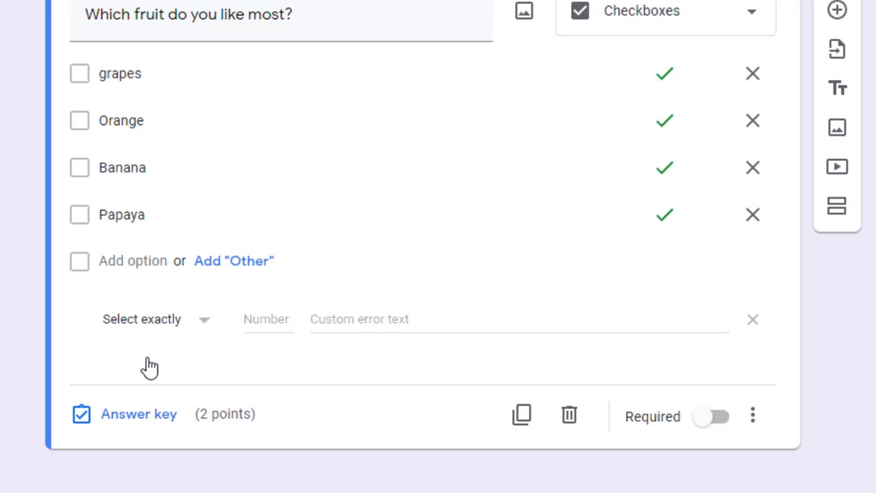
{"action": "left_click", "coordinate": [159, 322]}
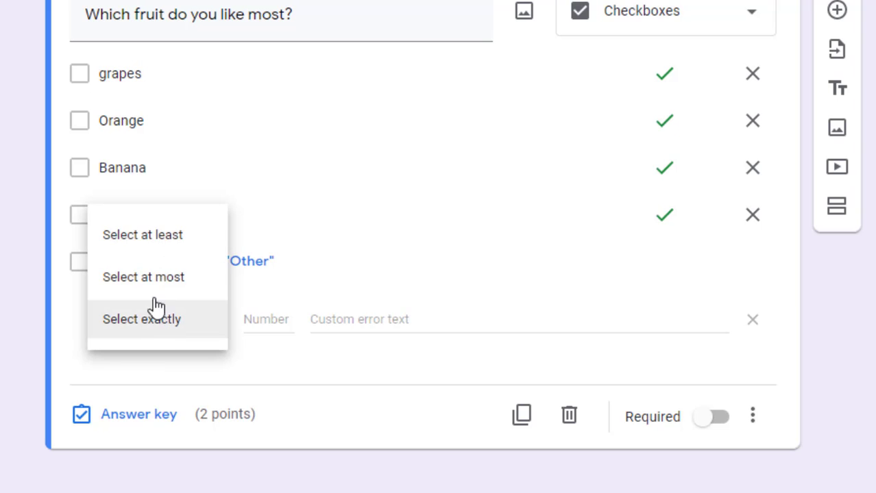
{"action": "left_click", "coordinate": [154, 246]}
{"action": "left_click", "coordinate": [264, 322]}
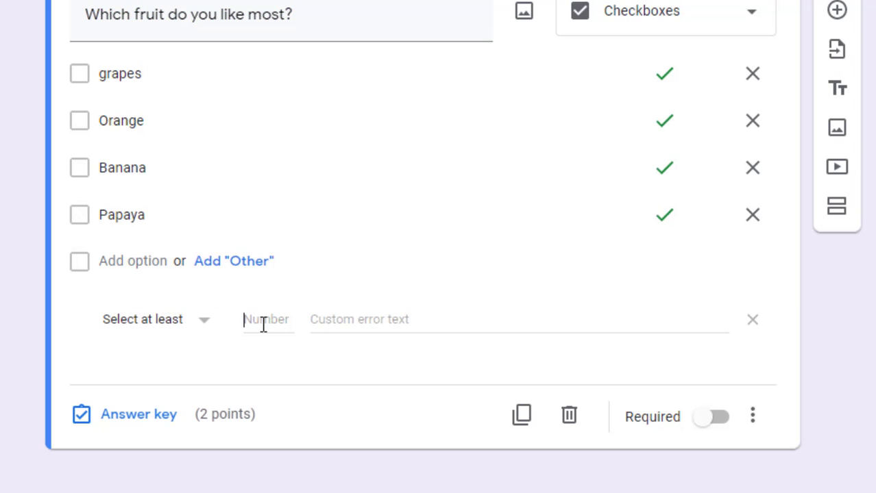
{"action": "type", "text": "1"}
Enter the custom error text 'Atleast select one option'
{"action": "left_click", "coordinate": [346, 326]}
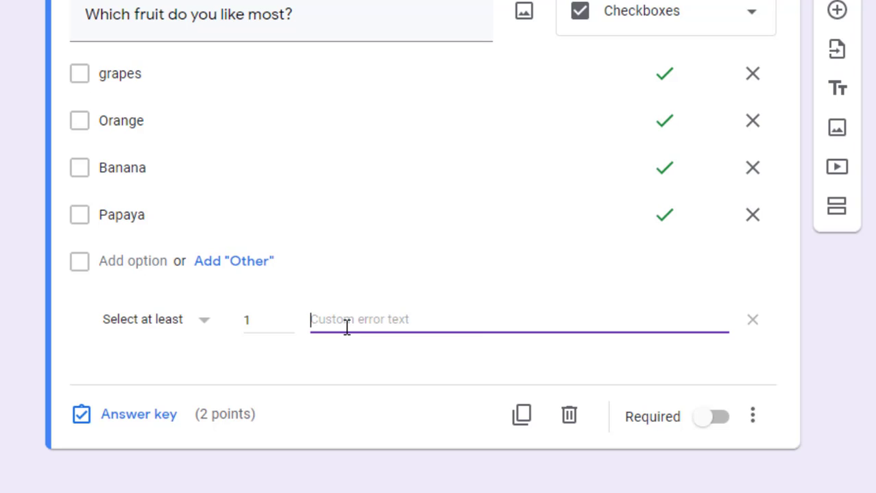
{"action": "type", "text": "Atleast"}
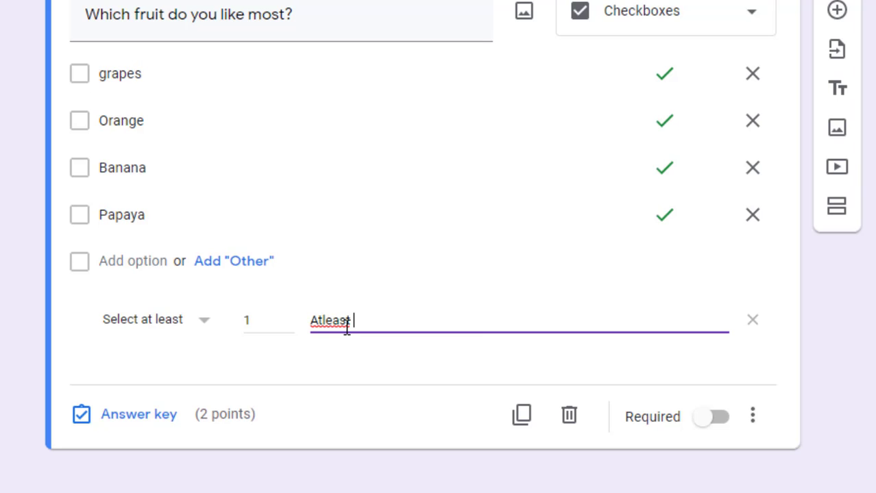
{"action": "type", "text": " select one option"}
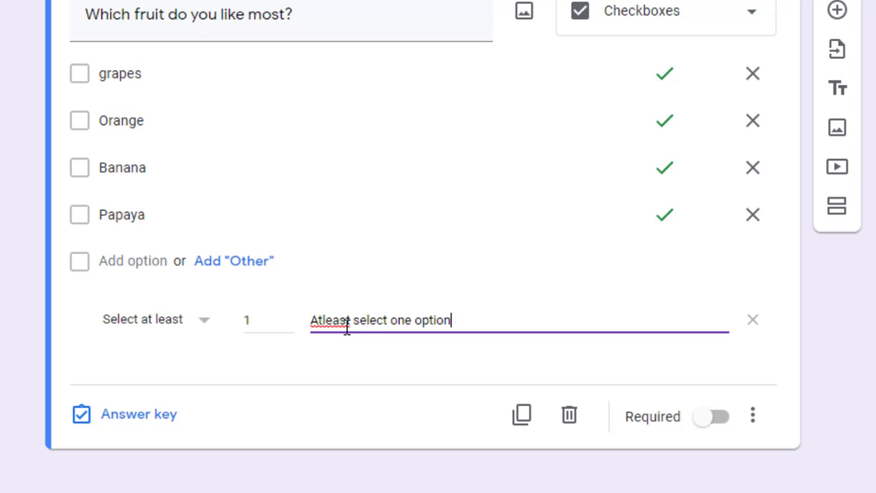
{"action": "left_click", "coordinate": [328, 320]}
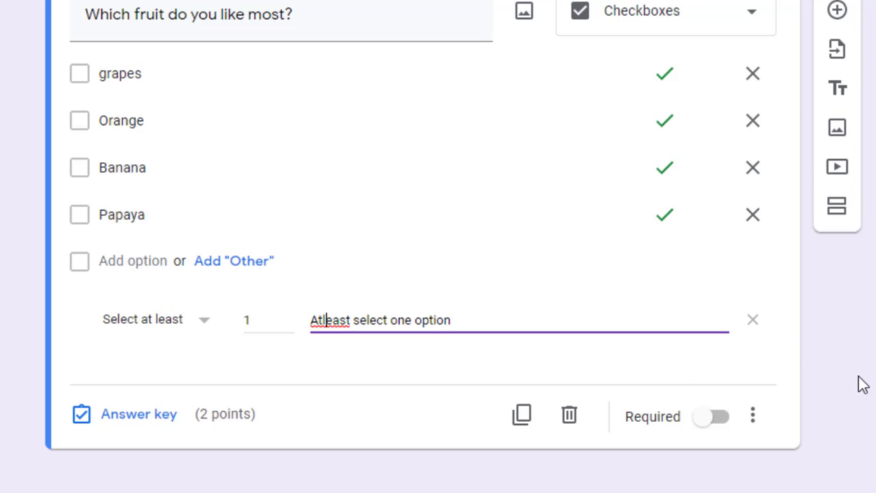
{"action": "left_click", "coordinate": [859, 379]}
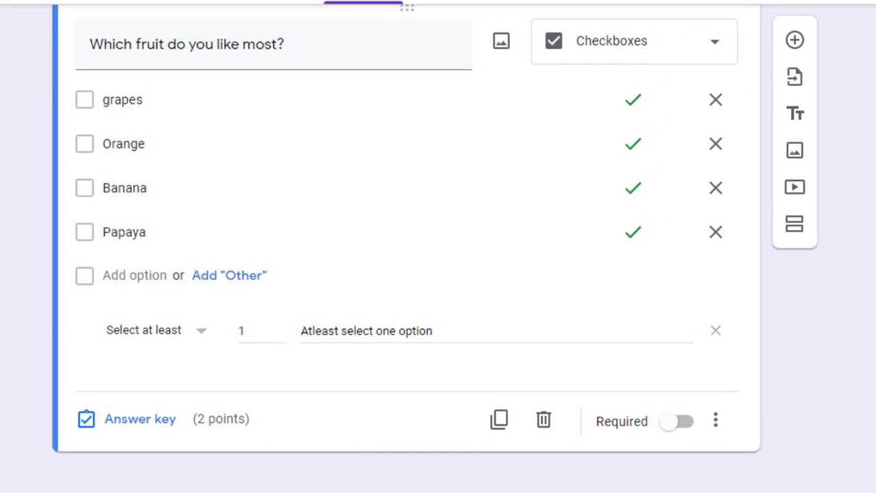
{"action": "scroll", "coordinate": [438, 247], "scroll_direction": "up", "scroll_amount": 3}
{"action": "scroll", "coordinate": [439, 247], "scroll_direction": "down", "scroll_amount": 2}
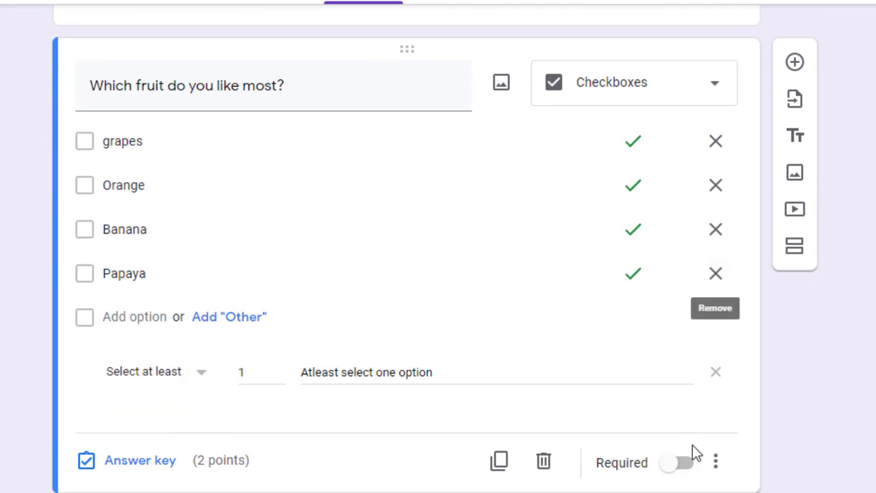
Add 'Select atleast one option.' as the fruit question's description through the ⋮ menu
{"action": "left_click", "coordinate": [715, 465]}
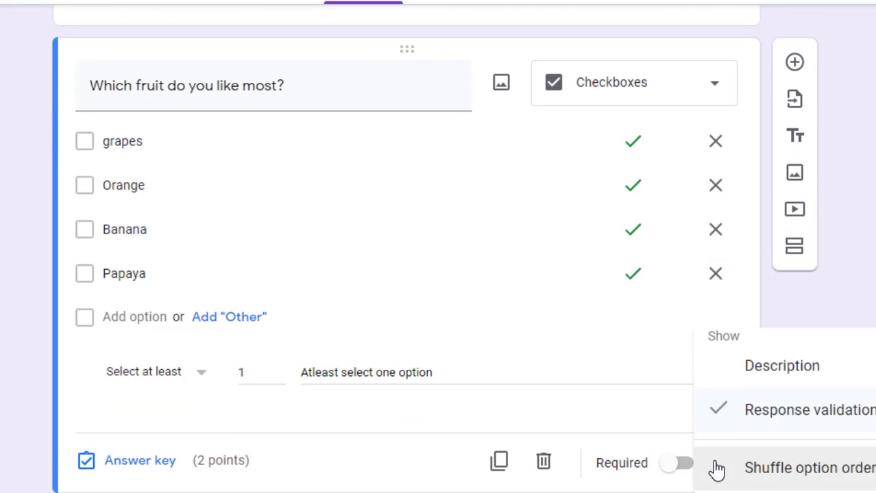
{"action": "left_click", "coordinate": [796, 365]}
{"action": "type", "text": "S"}
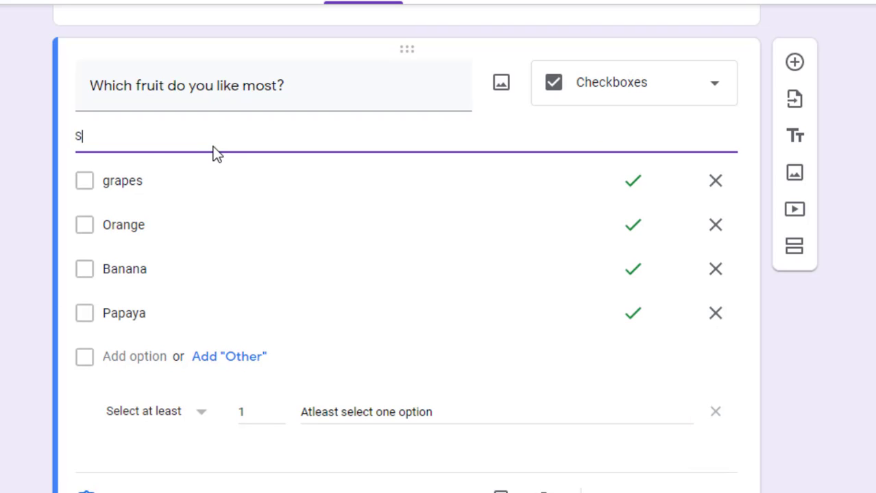
{"action": "type", "text": "elect atleast one option"}
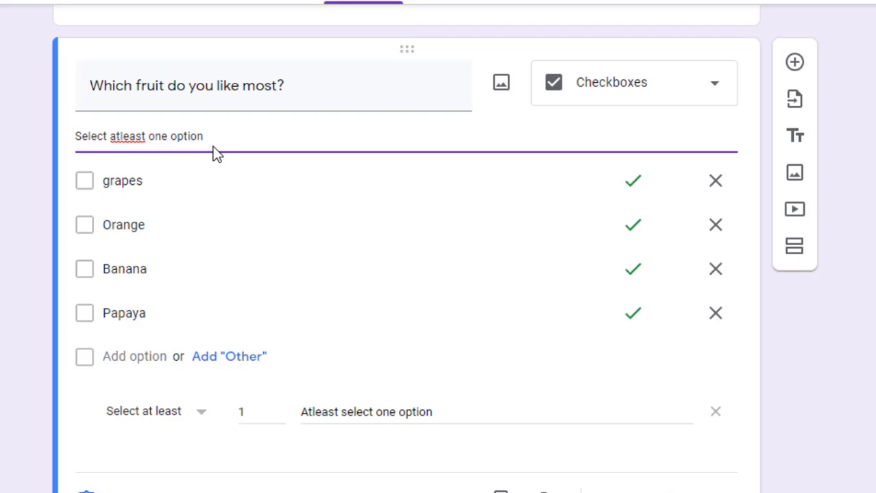
{"action": "type", "text": "."}
{"action": "scroll", "coordinate": [407, 261], "scroll_direction": "down", "scroll_amount": 1}
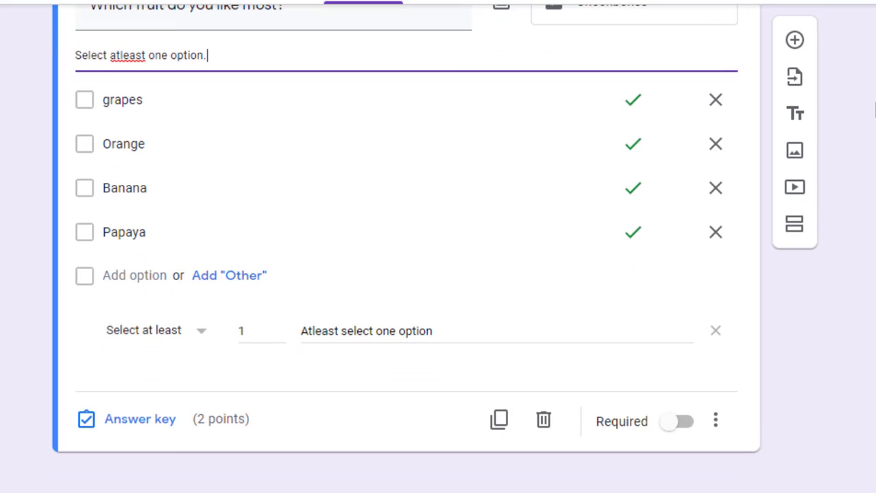
Add a new checkbox question titled 'How many colors are there in Rainbow?'
{"action": "left_click", "coordinate": [795, 43]}
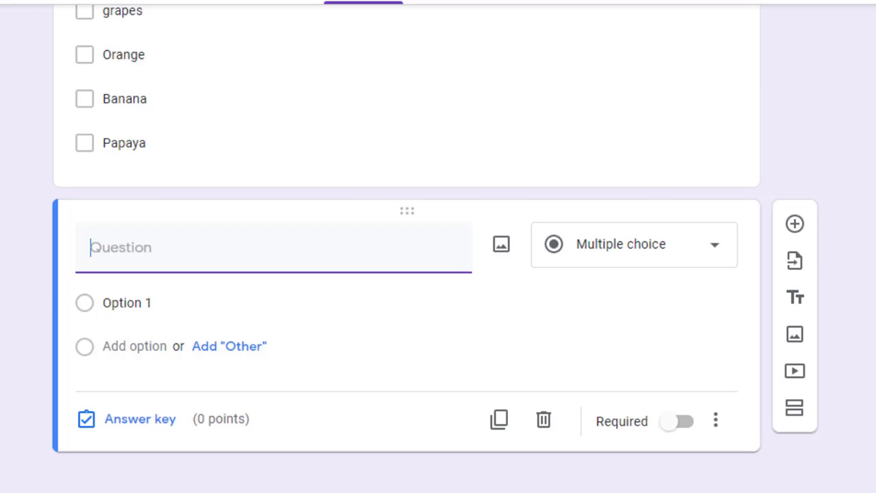
{"action": "scroll", "coordinate": [406, 246], "scroll_direction": "up", "scroll_amount": 15}
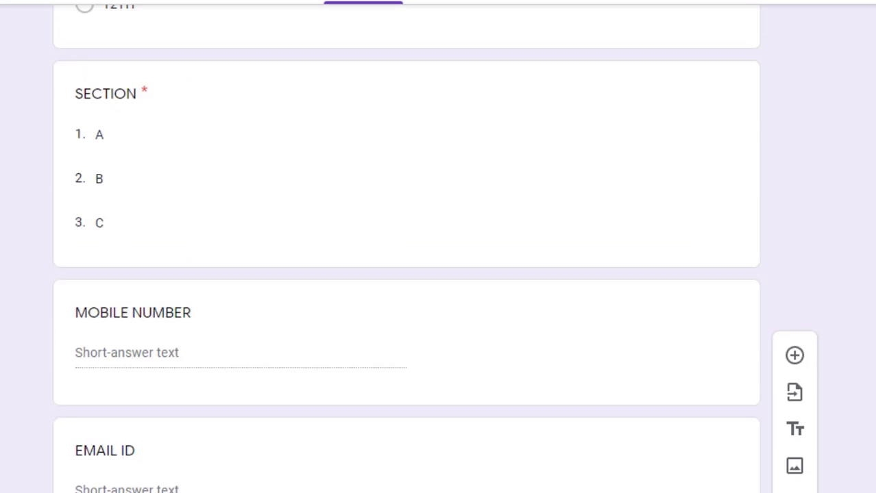
{"action": "scroll", "coordinate": [406, 247], "scroll_direction": "up", "scroll_amount": 5}
{"action": "scroll", "coordinate": [407, 247], "scroll_direction": "down", "scroll_amount": 7}
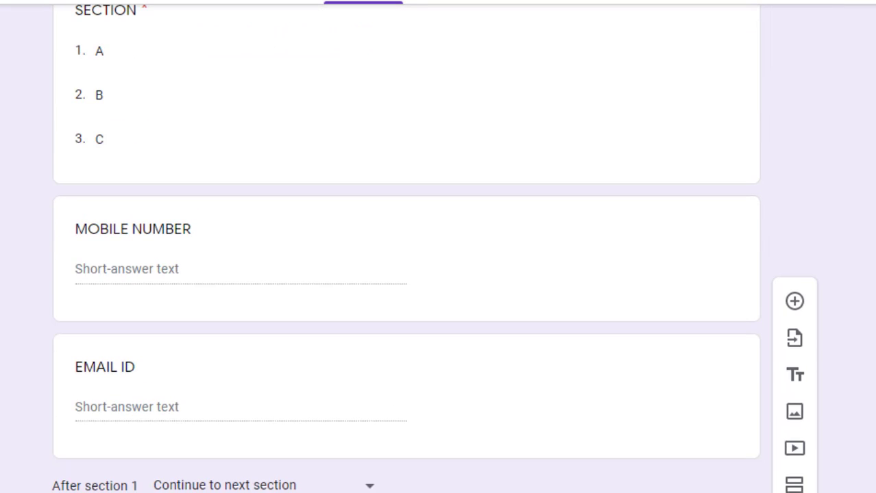
{"action": "scroll", "coordinate": [596, 90], "scroll_direction": "up", "scroll_amount": 1}
{"action": "left_click", "coordinate": [596, 90]}
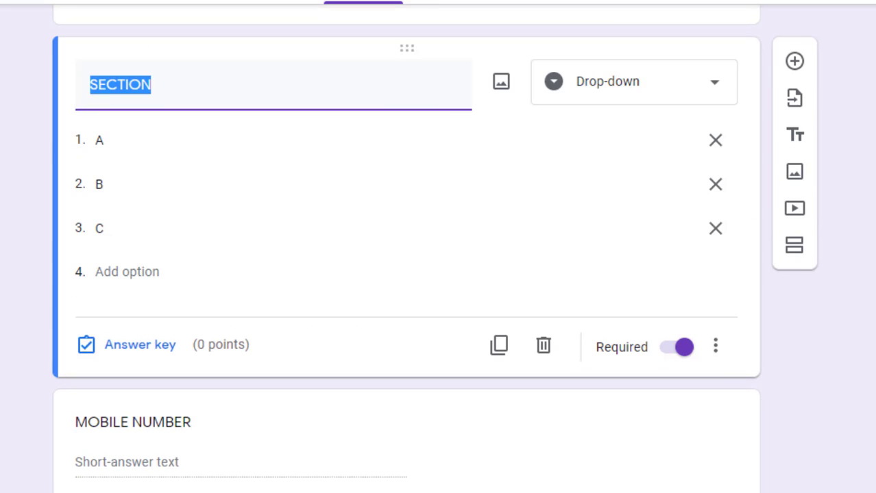
{"action": "scroll", "coordinate": [177, 380], "scroll_direction": "down", "scroll_amount": 20}
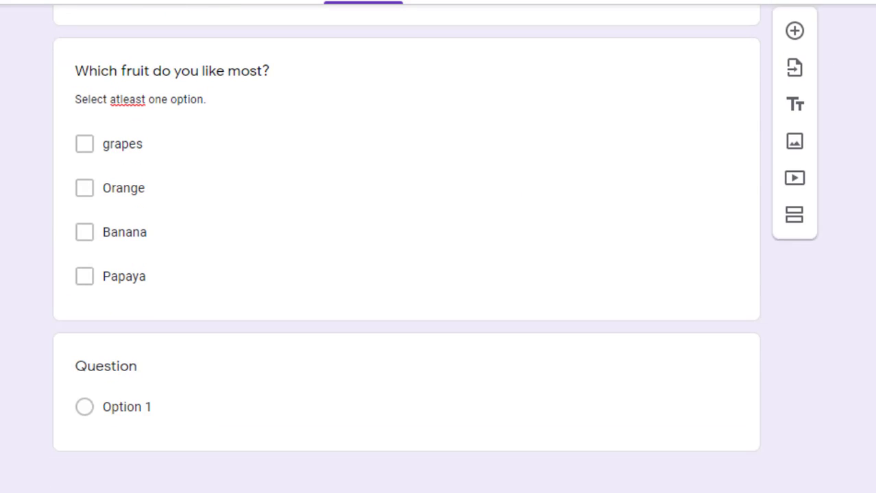
{"action": "left_click", "coordinate": [122, 372]}
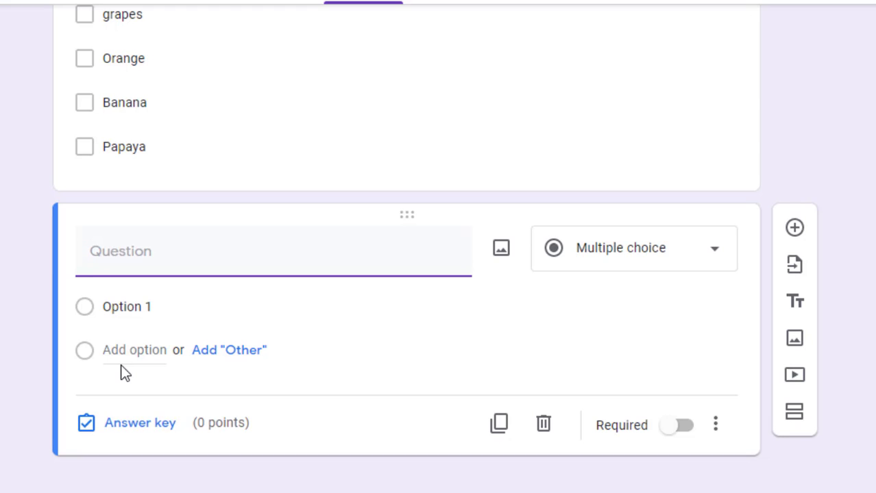
{"action": "type", "text": "H"}
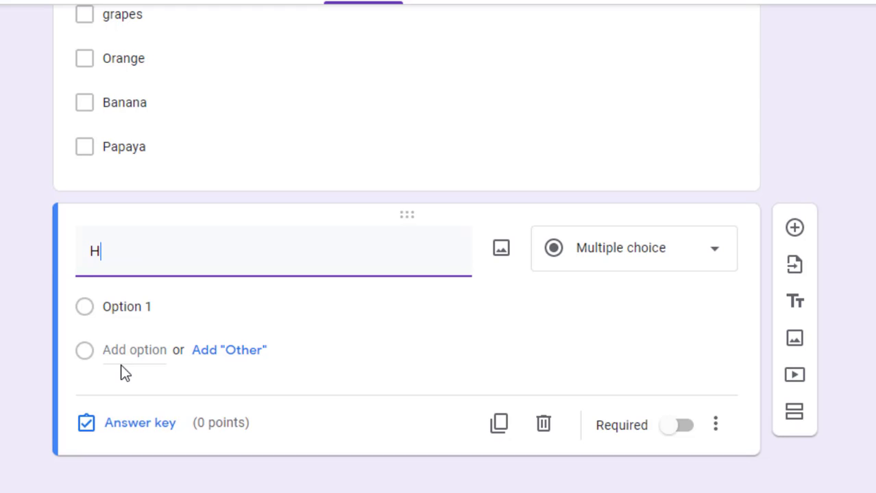
{"action": "type", "text": "ow many col"}
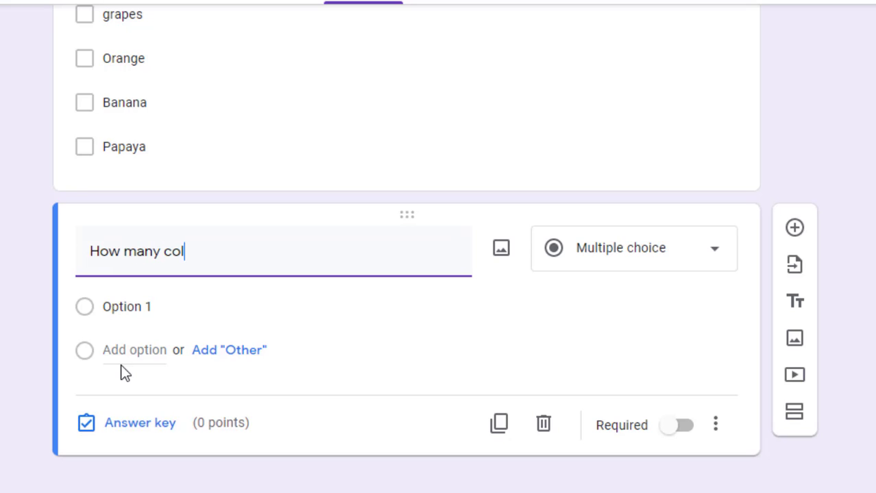
{"action": "type", "text": "ors are there in"}
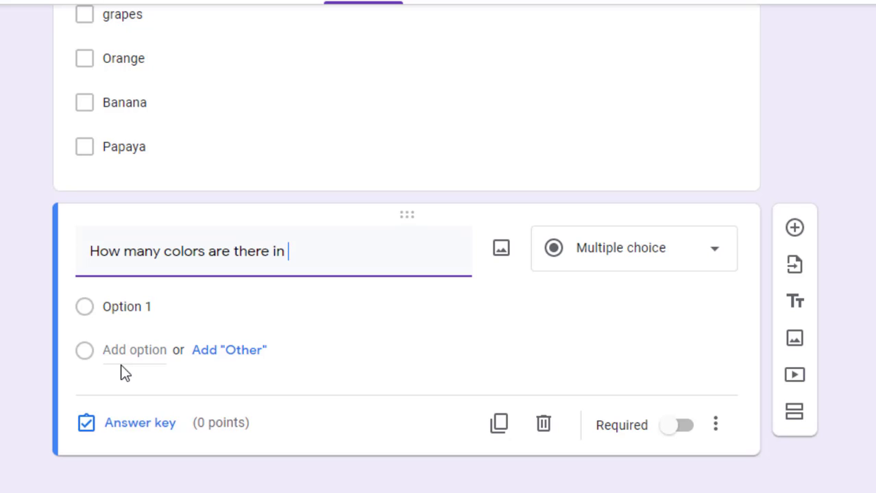
{"action": "type", "text": " Rainbo"}
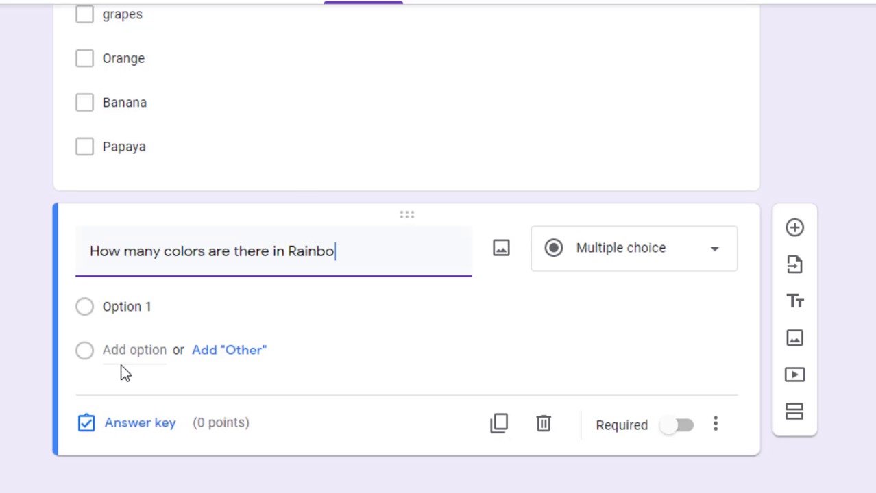
{"action": "type", "text": "w?"}
{"action": "left_click", "coordinate": [637, 246]}
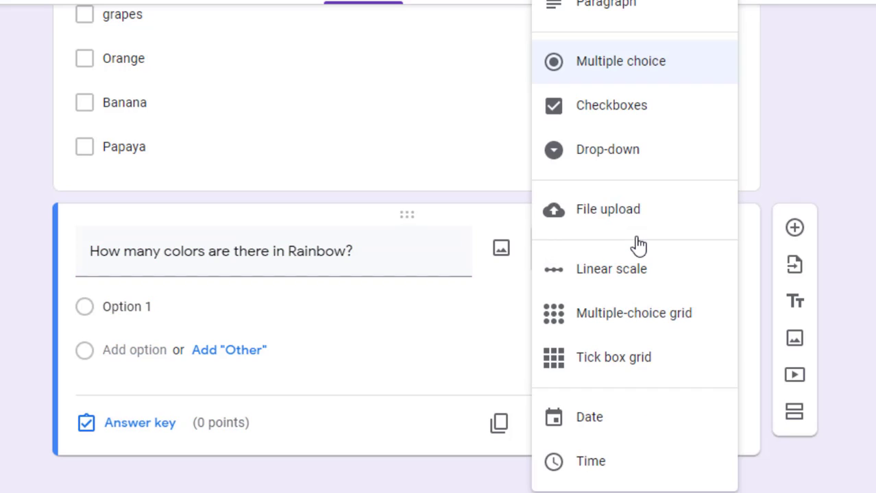
{"action": "left_click", "coordinate": [614, 111]}
Fill in the answer choices 2, 7, 4 and 8
{"action": "left_click", "coordinate": [128, 306]}
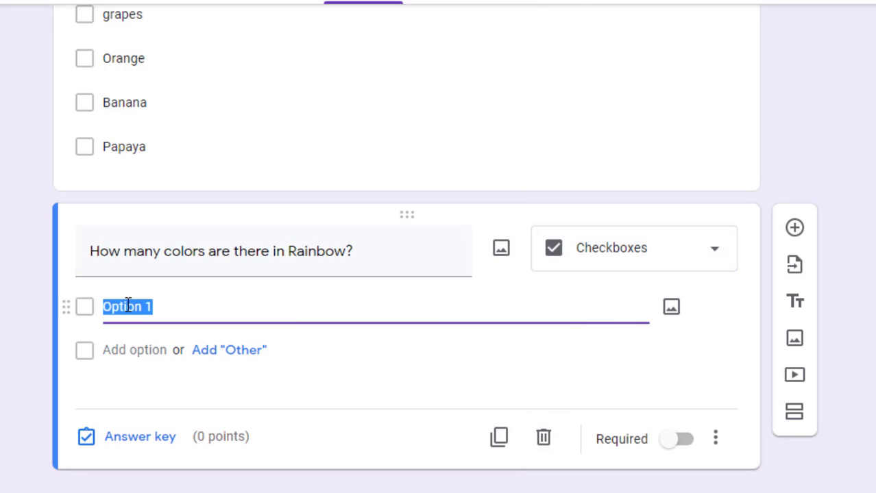
{"action": "type", "text": "2"}
{"action": "left_click", "coordinate": [113, 349]}
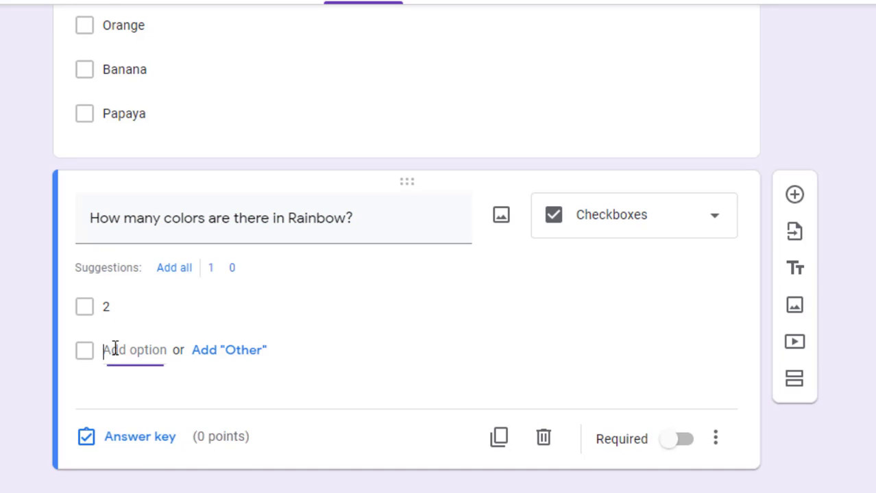
{"action": "type", "text": "7"}
{"action": "left_click", "coordinate": [114, 383]}
{"action": "type", "text": "4"}
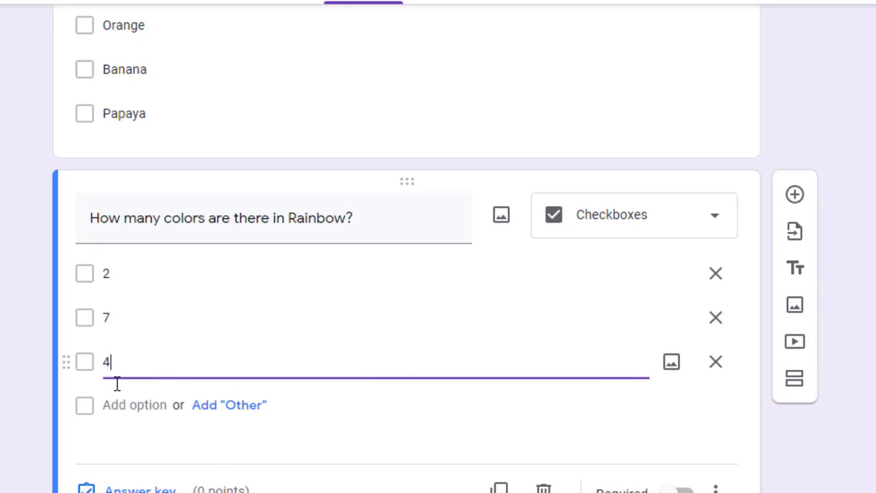
{"action": "left_click", "coordinate": [115, 405]}
{"action": "type", "text": "8"}
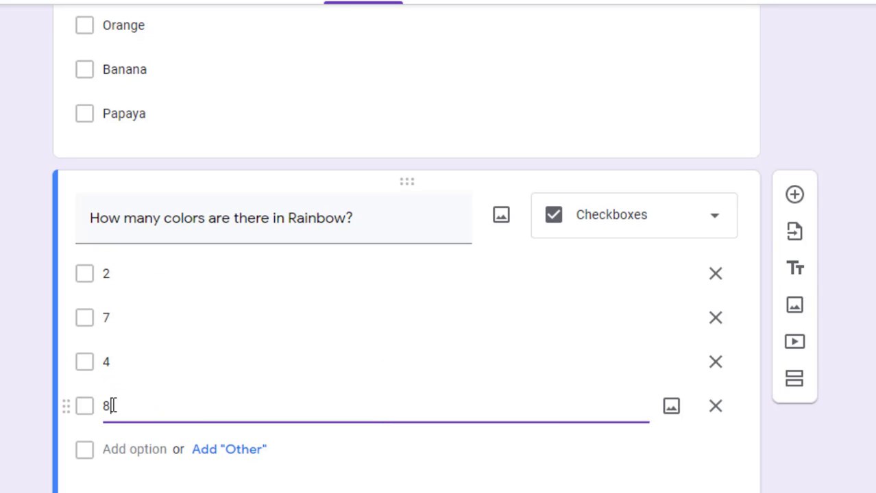
{"action": "scroll", "coordinate": [719, 449], "scroll_direction": "down", "scroll_amount": 2}
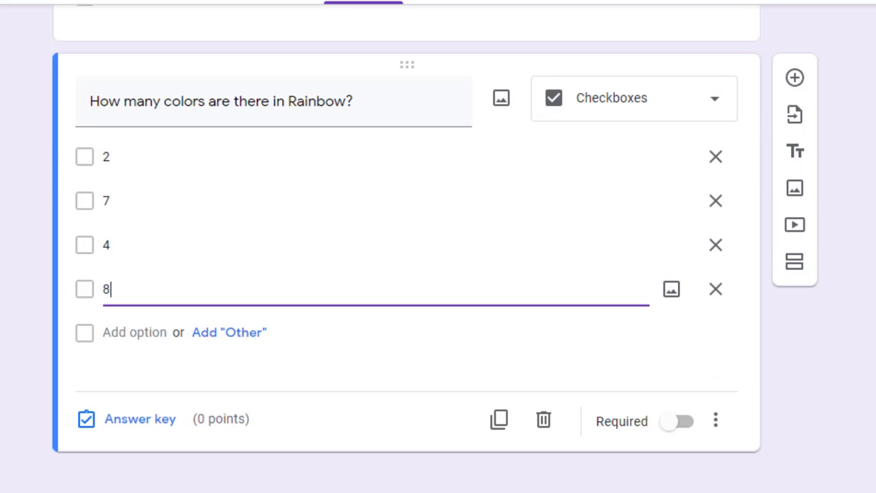
In the rainbow question's answer key, mark 7 correct and set 2 points
{"action": "left_click", "coordinate": [135, 426]}
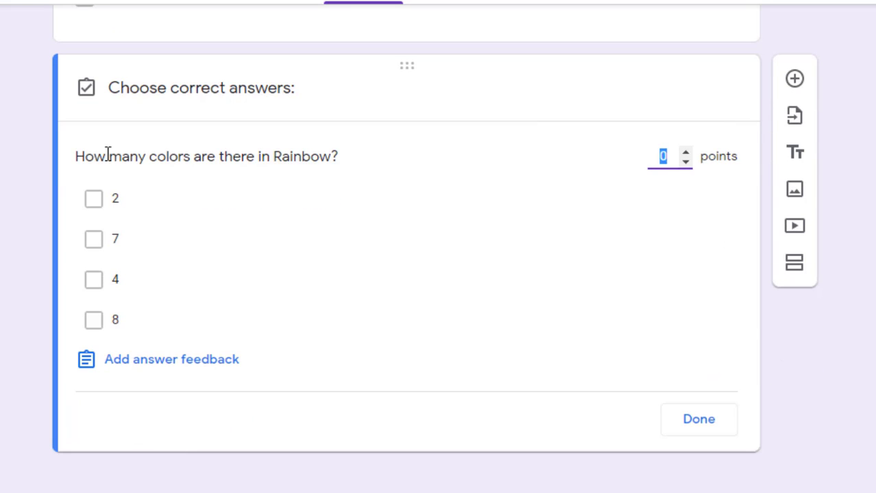
{"action": "left_click", "coordinate": [94, 240]}
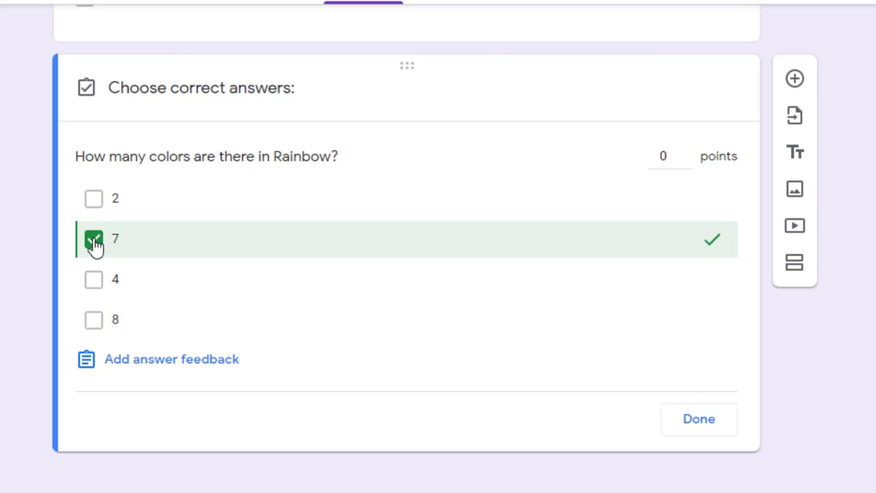
{"action": "left_click", "coordinate": [665, 154]}
{"action": "key", "text": "BackSpace"}
{"action": "type", "text": "2"}
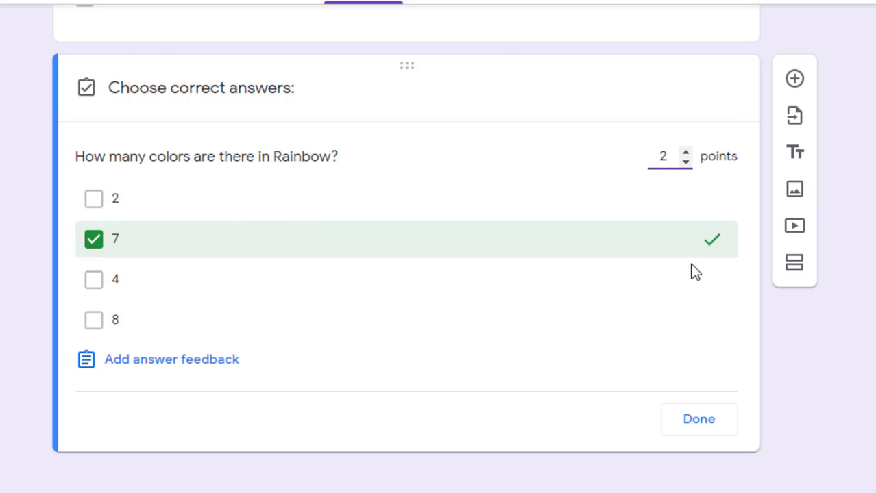
{"action": "left_click", "coordinate": [716, 426]}
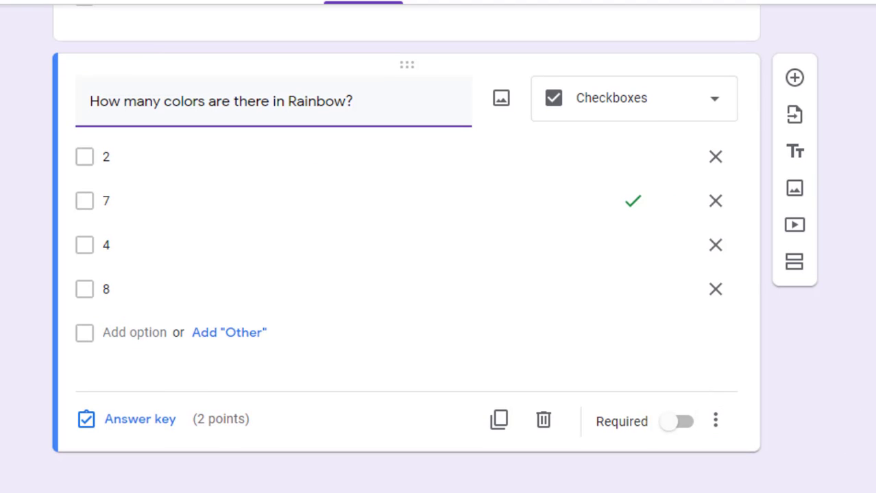
Require exactly 1 selection on the rainbow question, then insert a new question below
{"action": "left_click", "coordinate": [717, 421]}
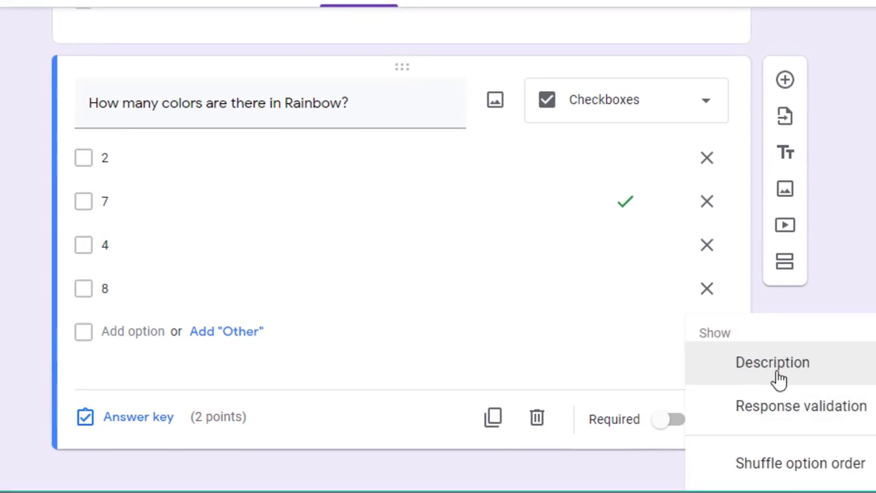
{"action": "left_click", "coordinate": [757, 401]}
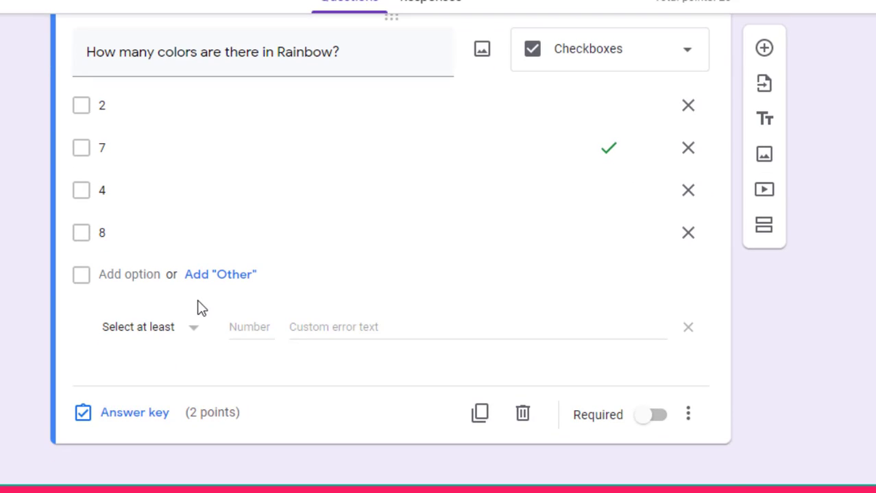
{"action": "left_click", "coordinate": [144, 330]}
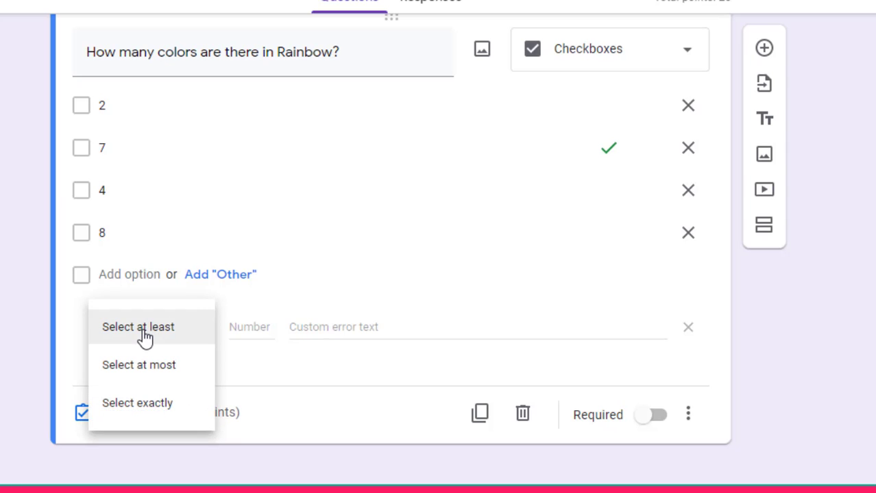
{"action": "left_click", "coordinate": [144, 329]}
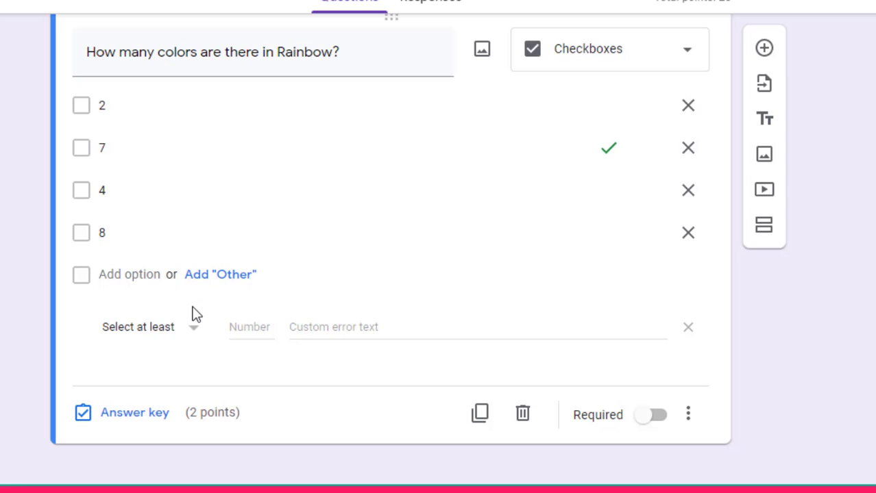
{"action": "left_click", "coordinate": [167, 332]}
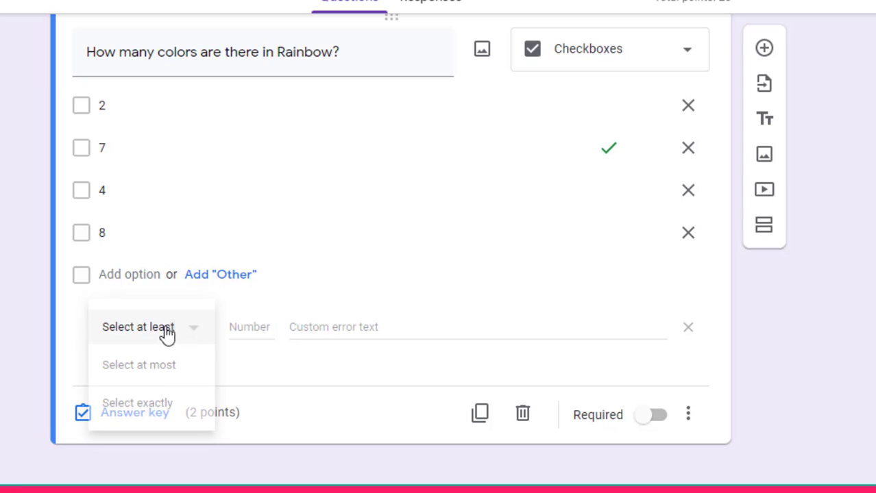
{"action": "left_click", "coordinate": [127, 400]}
{"action": "type", "text": "1"}
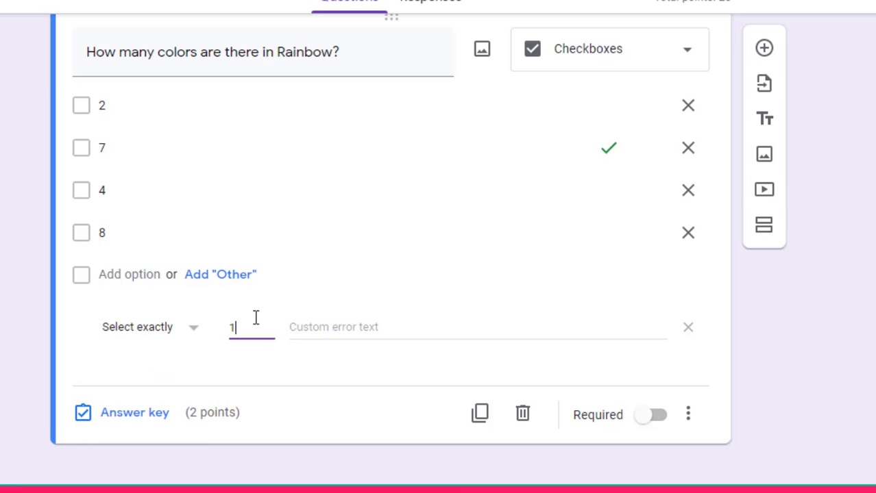
{"action": "left_click", "coordinate": [816, 338]}
{"action": "left_click", "coordinate": [763, 51]}
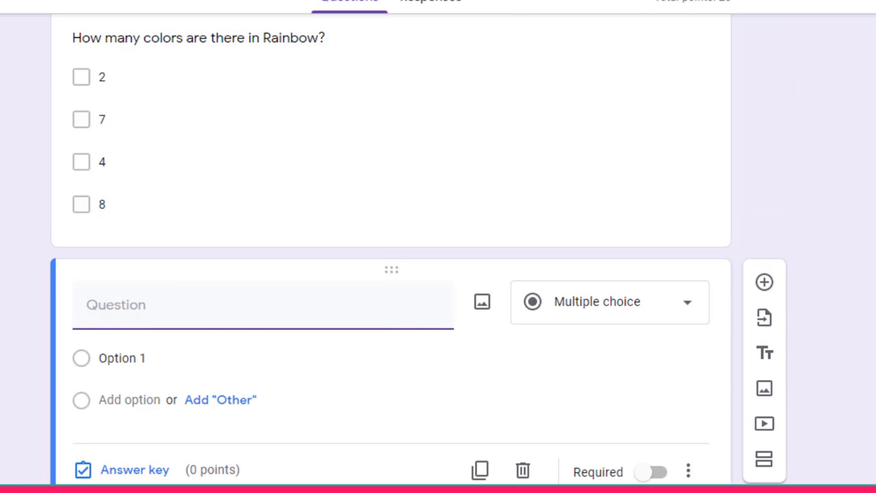
Change the new question's type to File upload and accept the Drive notice
{"action": "left_click", "coordinate": [634, 241]}
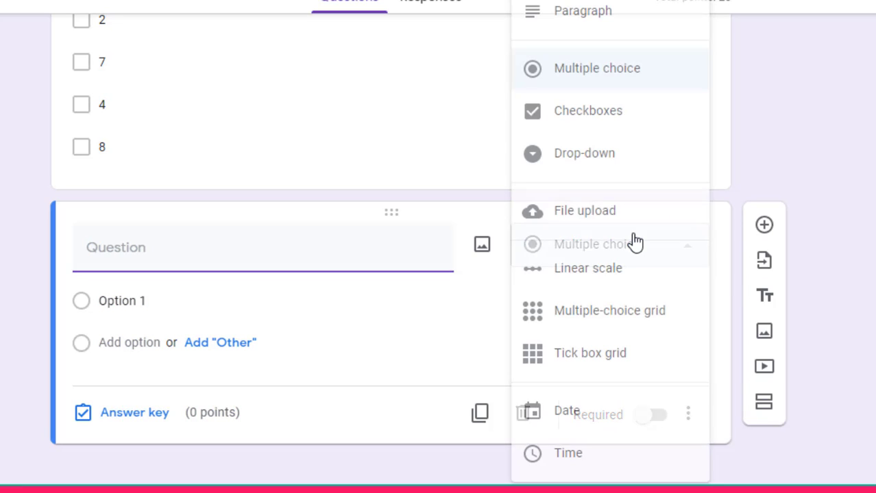
{"action": "left_click", "coordinate": [591, 218]}
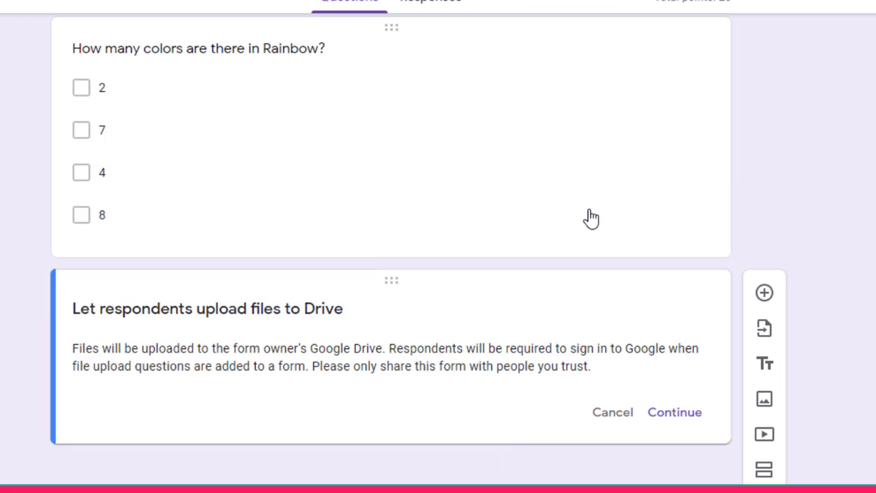
{"action": "left_click", "coordinate": [668, 413]}
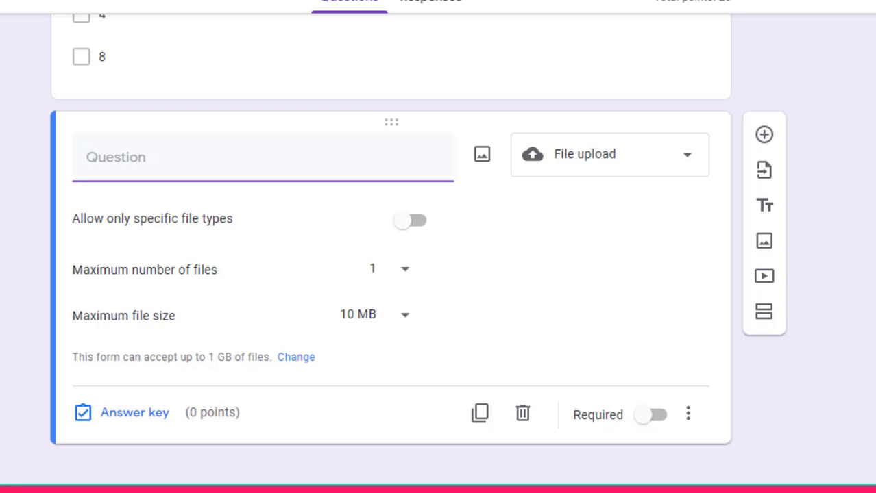
Title the question 'What are the benefits of Computer?'
{"action": "type", "text": "What a"}
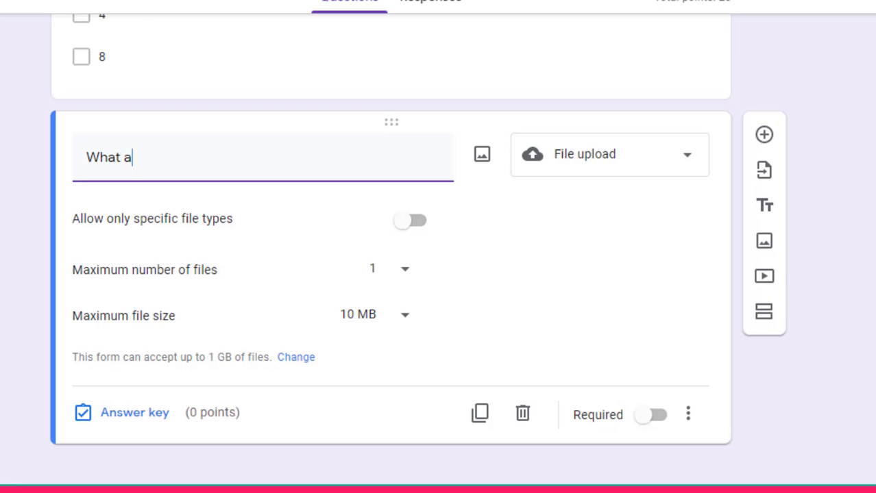
{"action": "type", "text": "re the benefo"}
{"action": "key", "text": "BackSpace"}
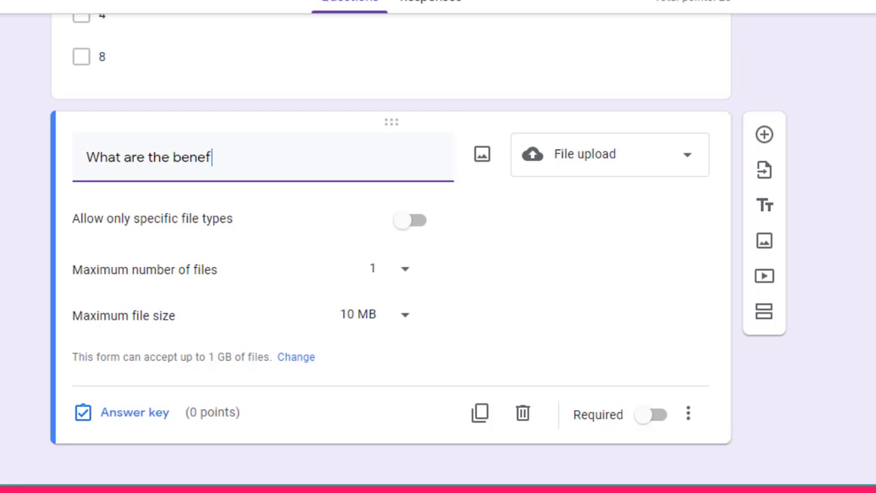
{"action": "type", "text": "its of Computer?"}
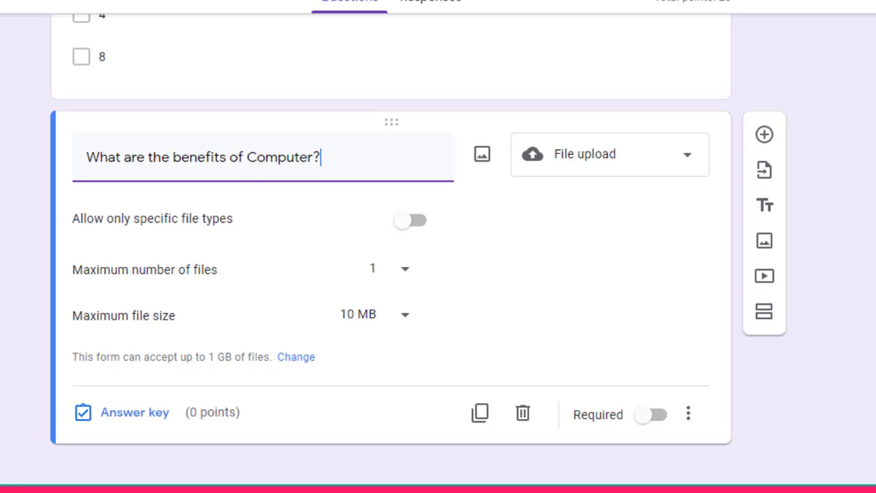
Add the description 'Upload image file.' to the computer question
{"action": "left_click", "coordinate": [688, 420]}
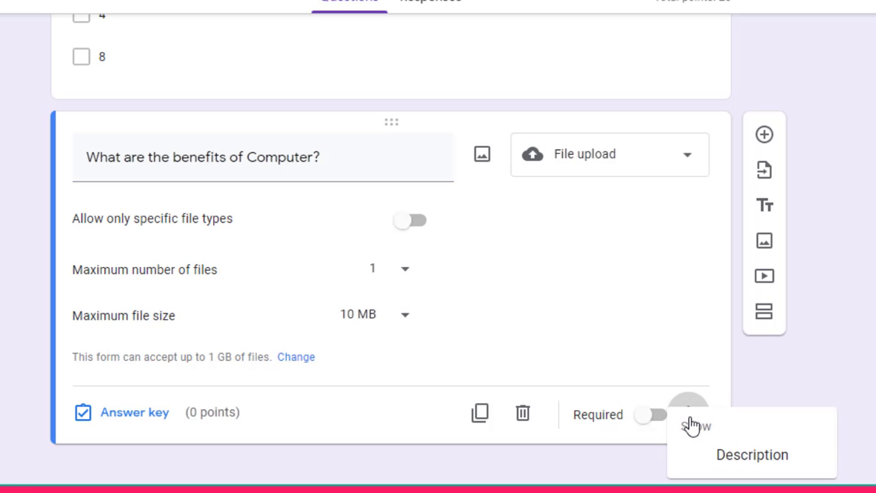
{"action": "left_click", "coordinate": [717, 463]}
{"action": "type", "text": "Up"}
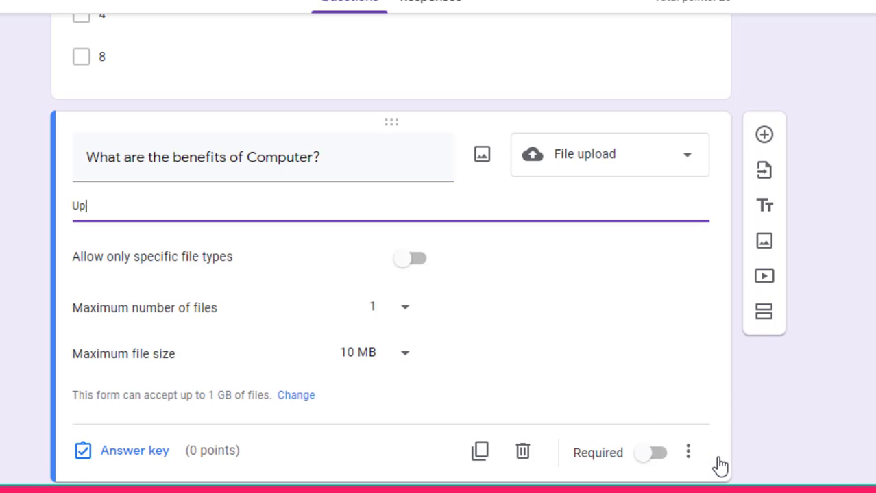
{"action": "type", "text": "load image file."}
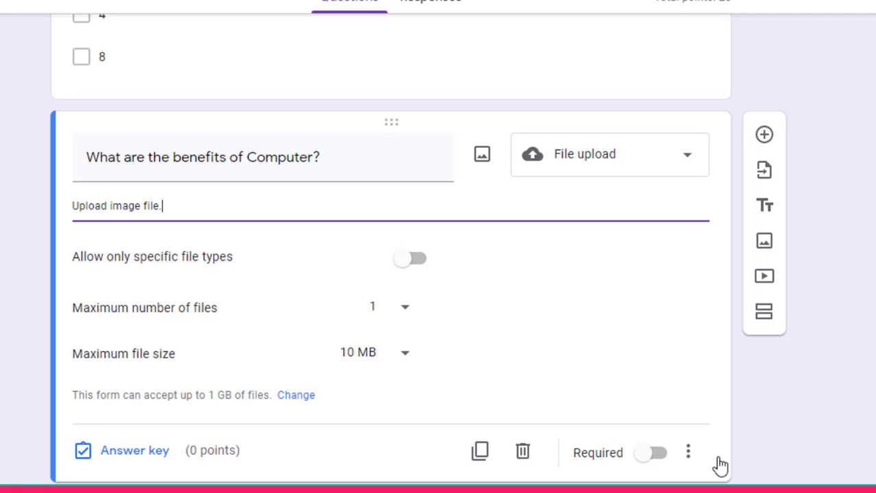
Turn on Allow only specific file types for the upload question
{"action": "left_click", "coordinate": [644, 162]}
{"action": "left_click", "coordinate": [591, 81]}
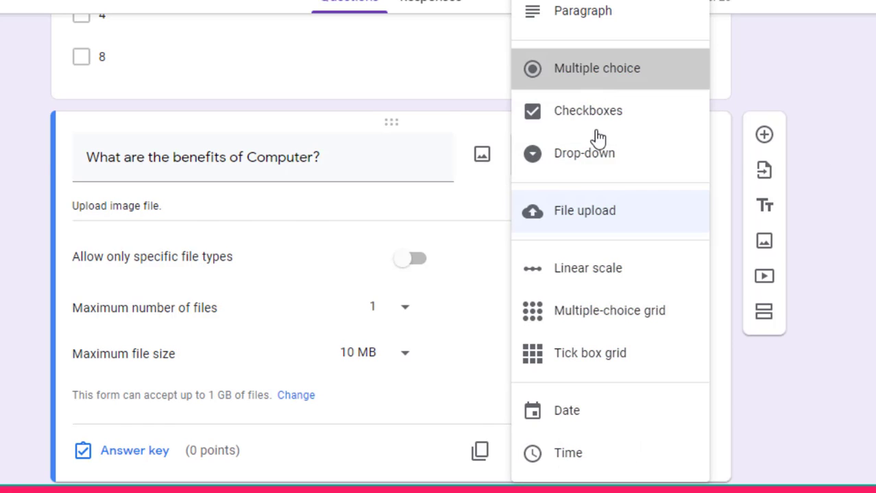
{"action": "left_click", "coordinate": [568, 204]}
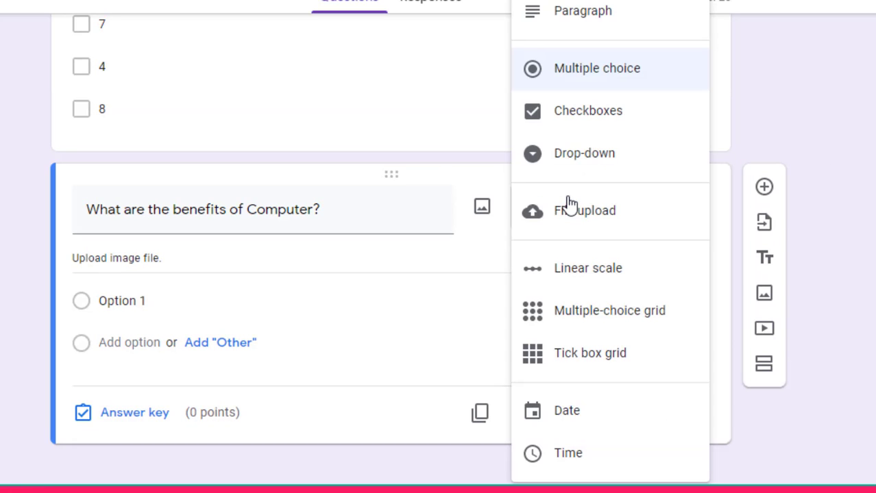
{"action": "left_click", "coordinate": [568, 216]}
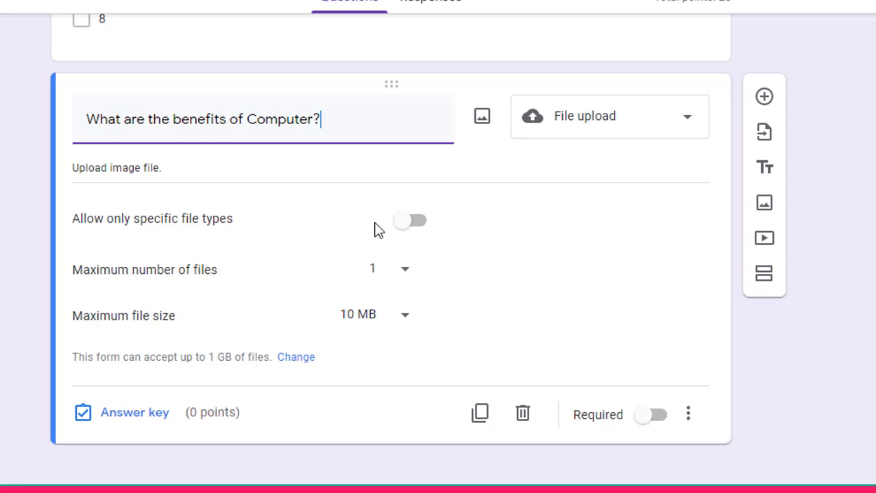
{"action": "left_click", "coordinate": [411, 222]}
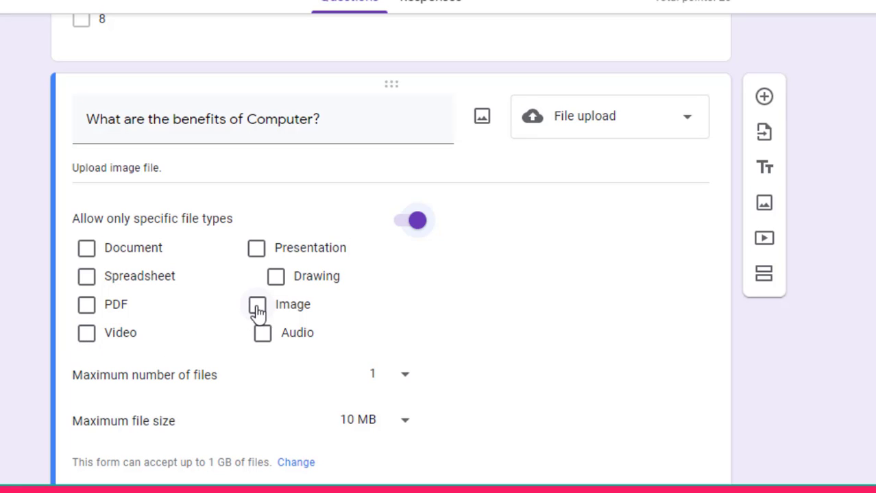
Accept only Image files, with a maximum of 1 file up to 10 MB
{"action": "left_click", "coordinate": [257, 307]}
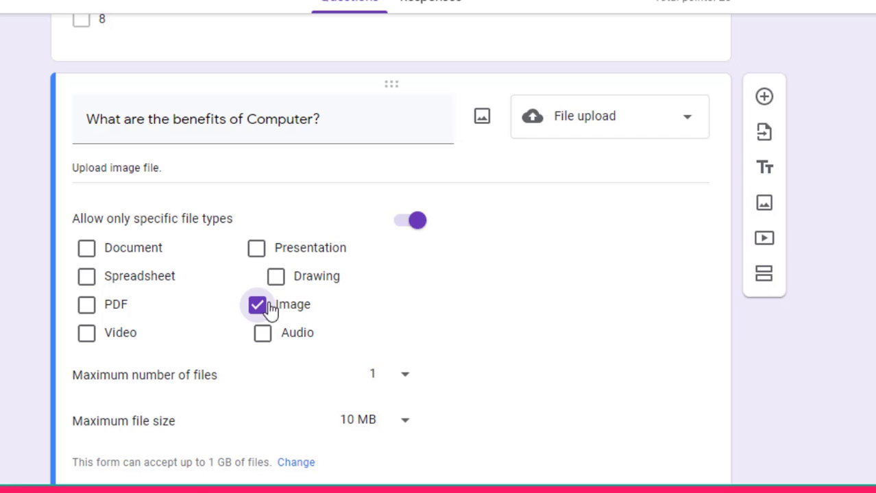
{"action": "scroll", "coordinate": [418, 250], "scroll_direction": "down", "scroll_amount": 2}
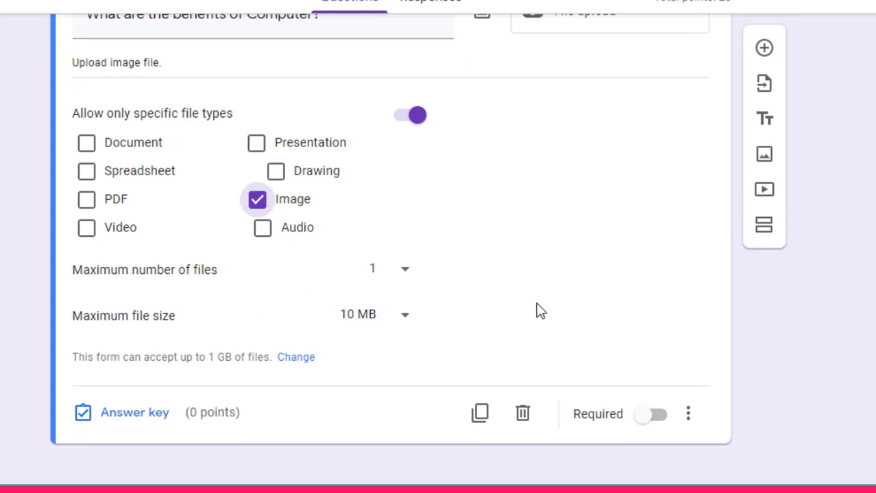
{"action": "left_click", "coordinate": [410, 280]}
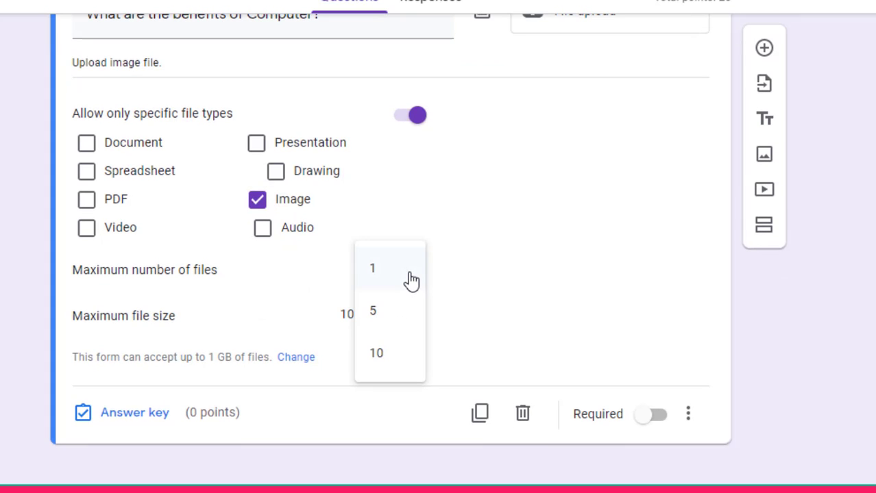
{"action": "left_click", "coordinate": [387, 316]}
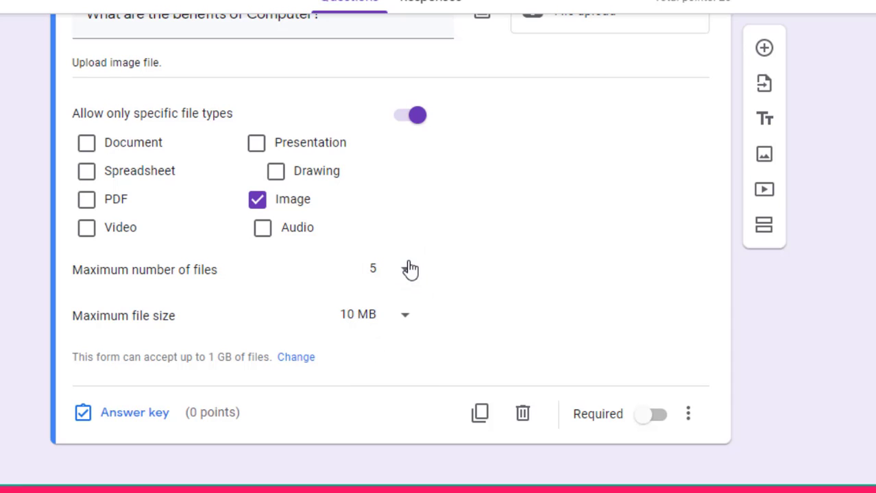
{"action": "left_click", "coordinate": [407, 278]}
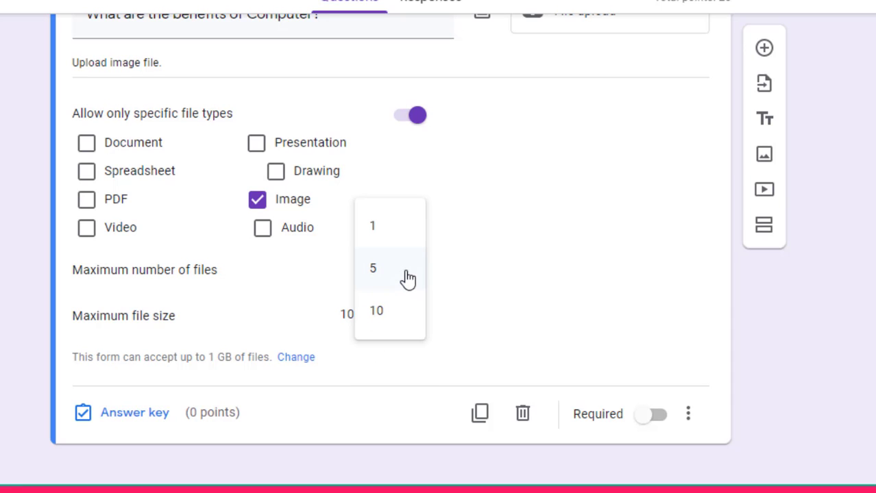
{"action": "left_click", "coordinate": [383, 231]}
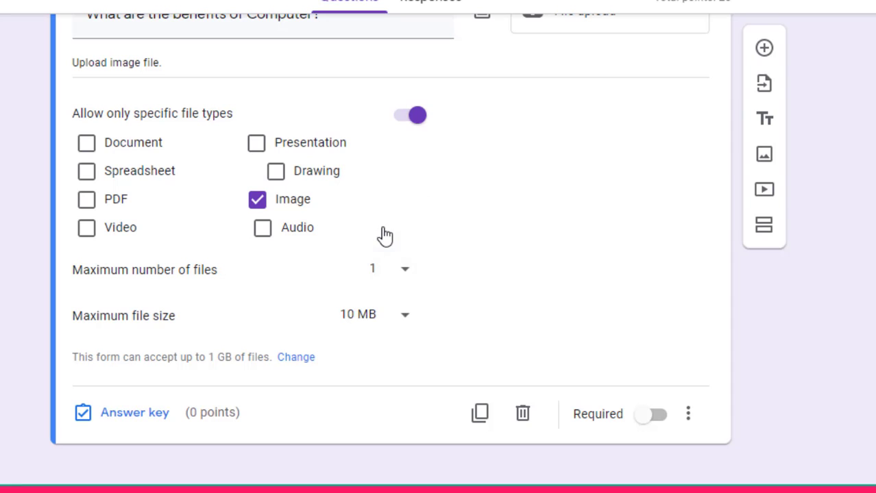
{"action": "left_click", "coordinate": [402, 319]}
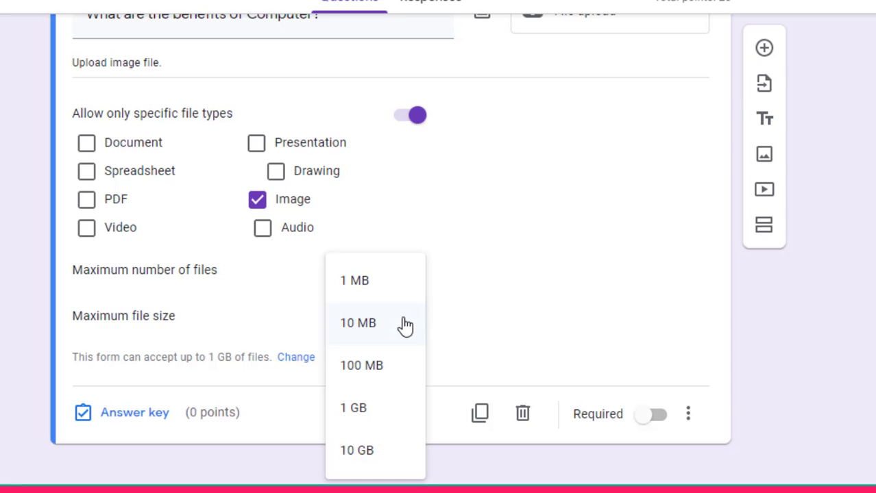
{"action": "left_click", "coordinate": [389, 325]}
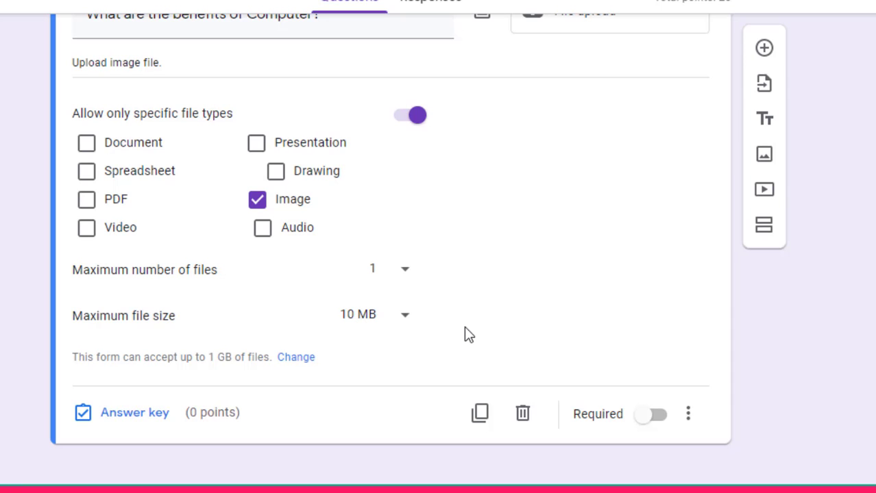
Set the computer question's answer key to 10 points, bringing the quiz total to 30
{"action": "left_click", "coordinate": [135, 415]}
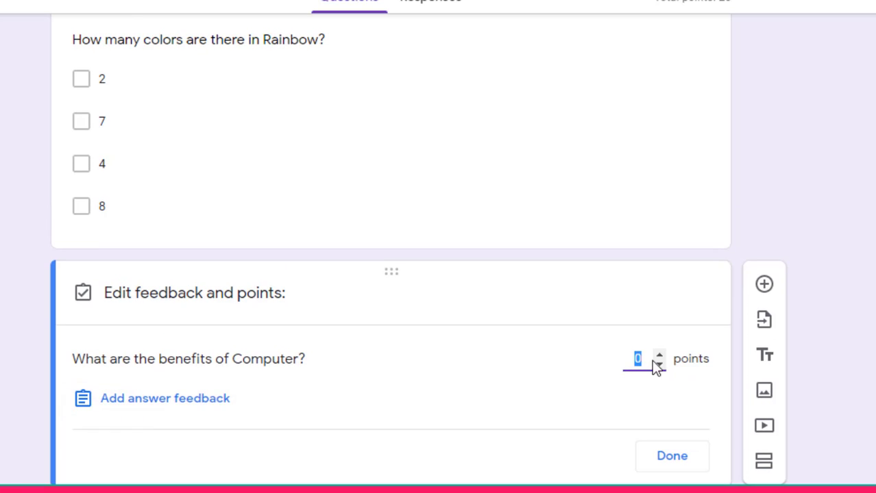
{"action": "type", "text": "10"}
{"action": "left_click", "coordinate": [660, 457]}
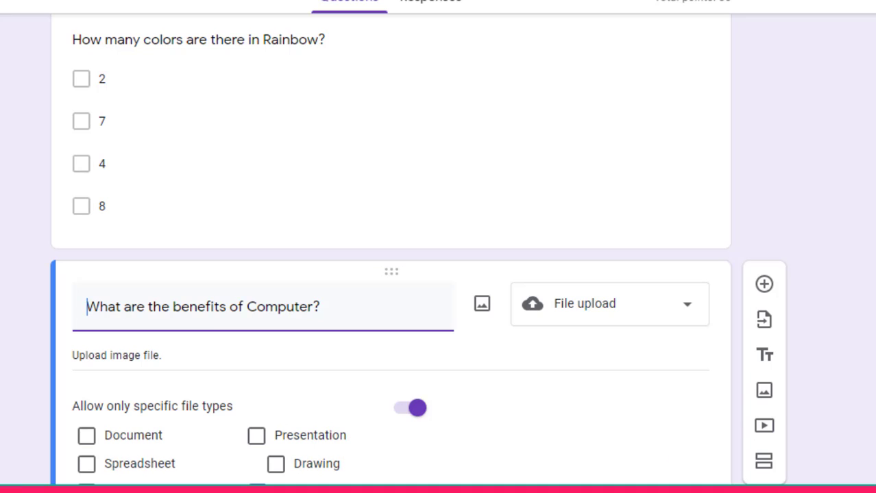
{"action": "scroll", "coordinate": [717, 463], "scroll_direction": "down", "scroll_amount": 4}
{"action": "left_click", "coordinate": [693, 422]}
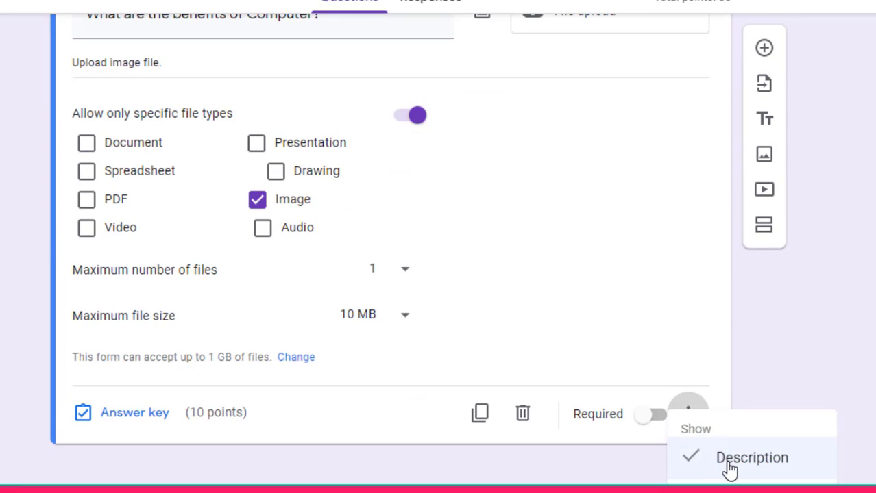
{"action": "left_click", "coordinate": [839, 297]}
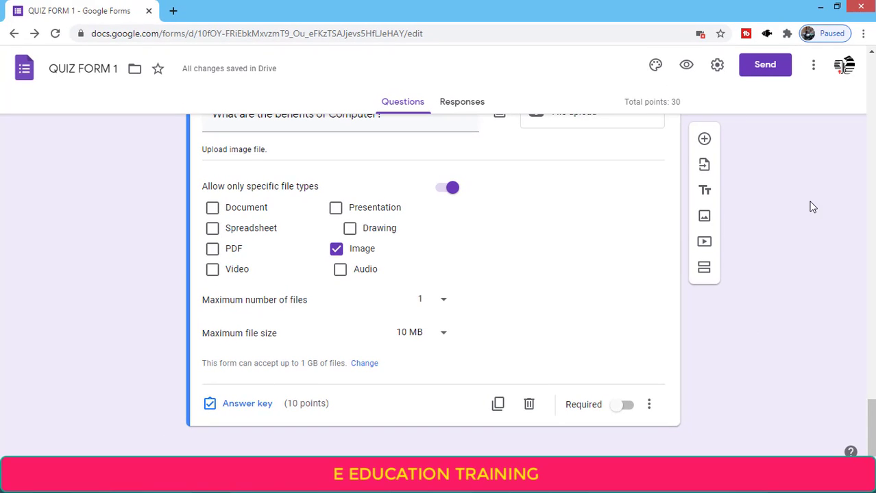
Mark the EMAIL ID and MOBILE NUMBER questions as required
{"action": "scroll", "coordinate": [870, 425], "scroll_direction": "up", "scroll_amount": 5}
{"action": "scroll", "coordinate": [847, 69], "scroll_direction": "up", "scroll_amount": 15}
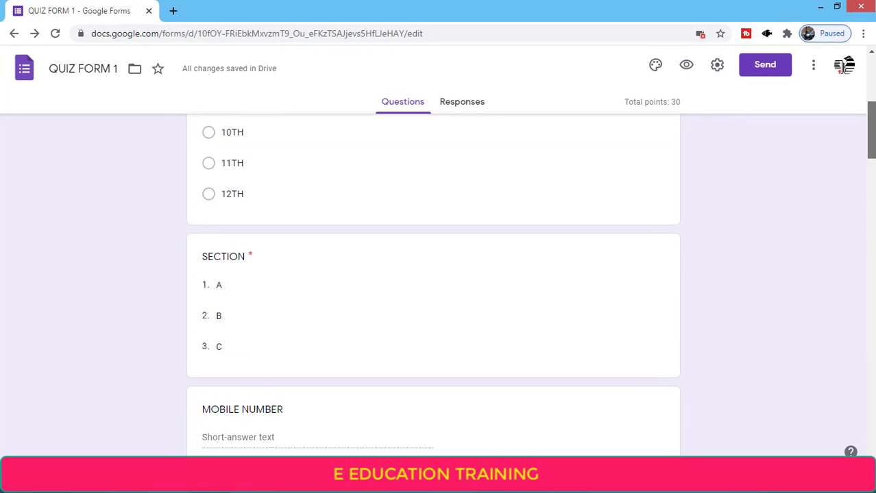
{"action": "scroll", "coordinate": [844, 66], "scroll_direction": "down", "scroll_amount": 8}
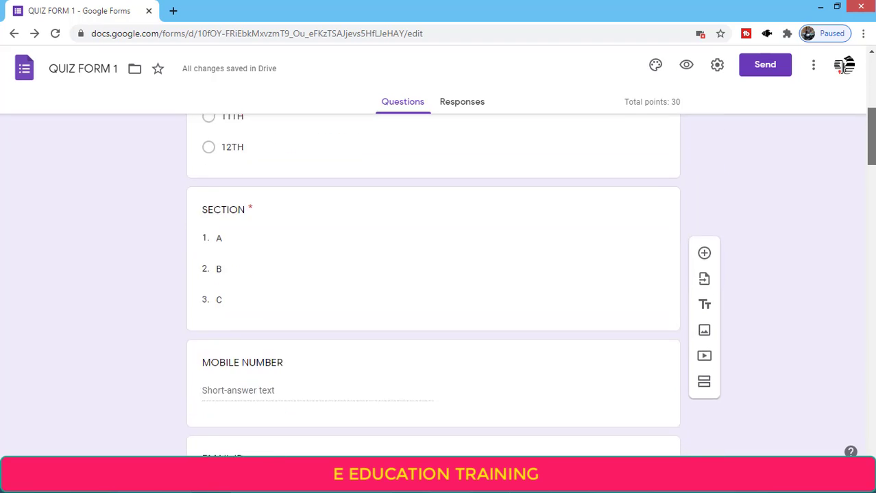
{"action": "left_click", "coordinate": [573, 197]}
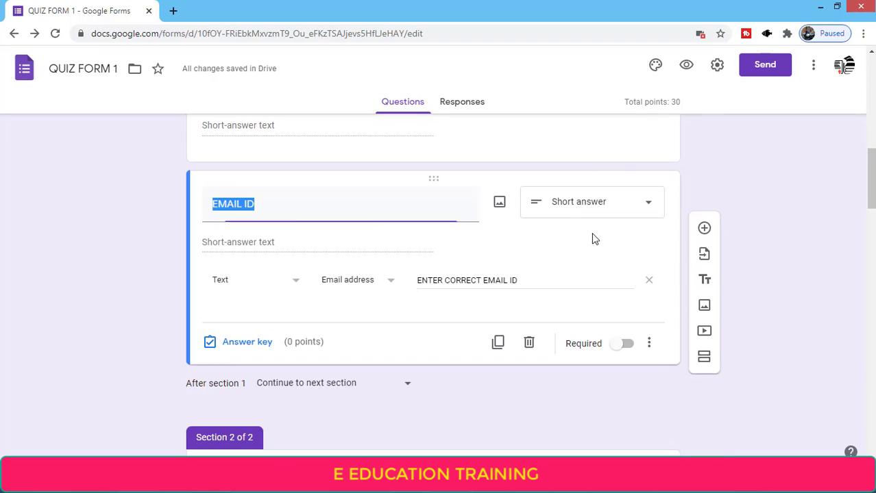
{"action": "left_click", "coordinate": [624, 349]}
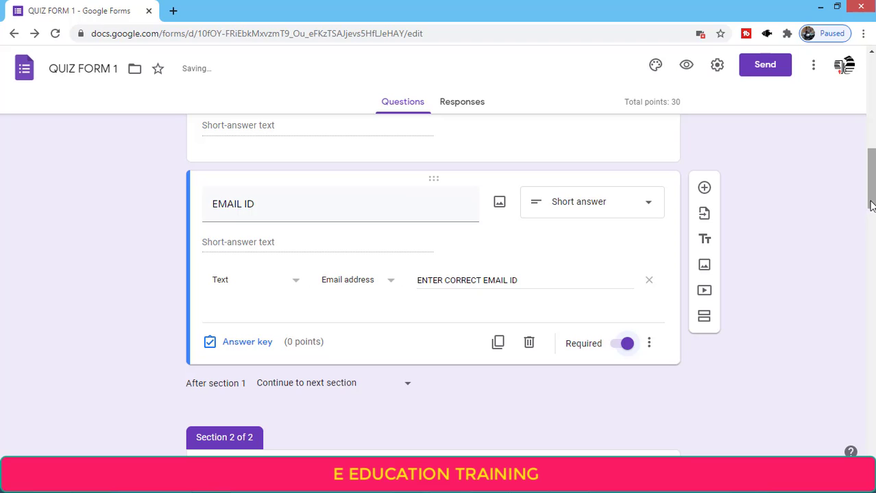
{"action": "scroll", "coordinate": [706, 226], "scroll_direction": "up", "scroll_amount": 2}
{"action": "left_click", "coordinate": [659, 243]}
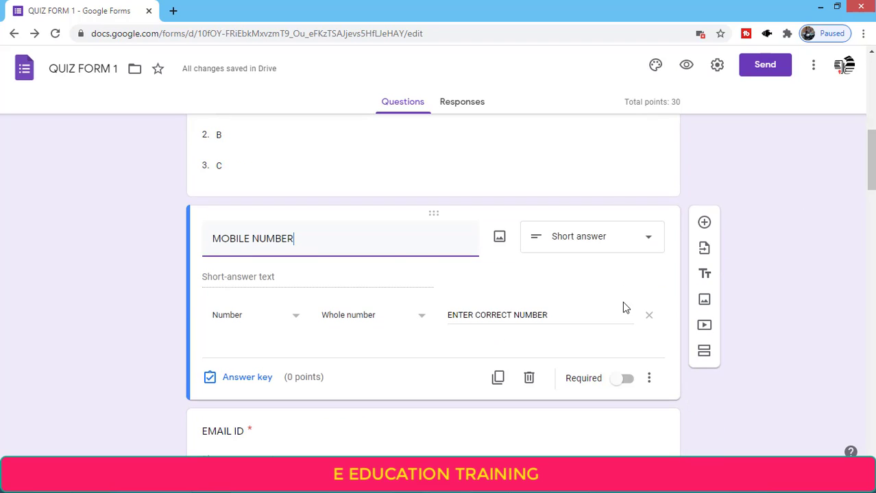
{"action": "left_click", "coordinate": [620, 378]}
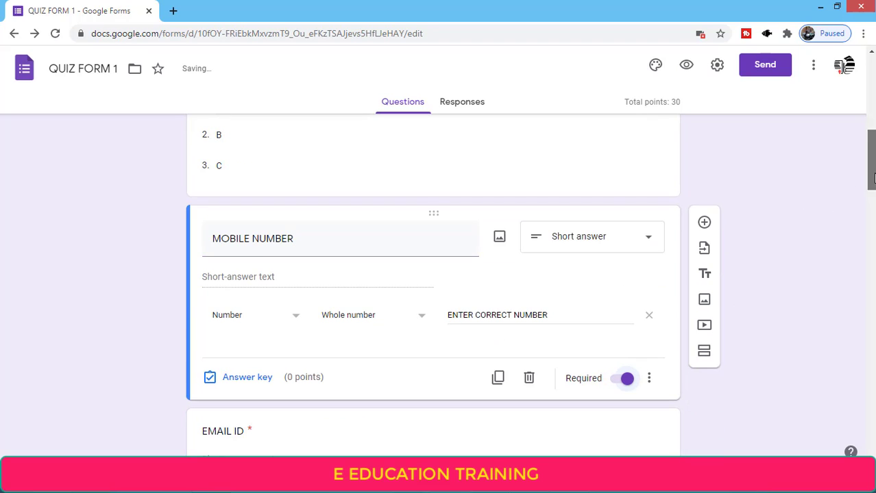
Make EMAIL ID optional again and preview the form as a respondent
{"action": "scroll", "coordinate": [575, 146], "scroll_direction": "down", "scroll_amount": 5}
{"action": "left_click", "coordinate": [573, 143]}
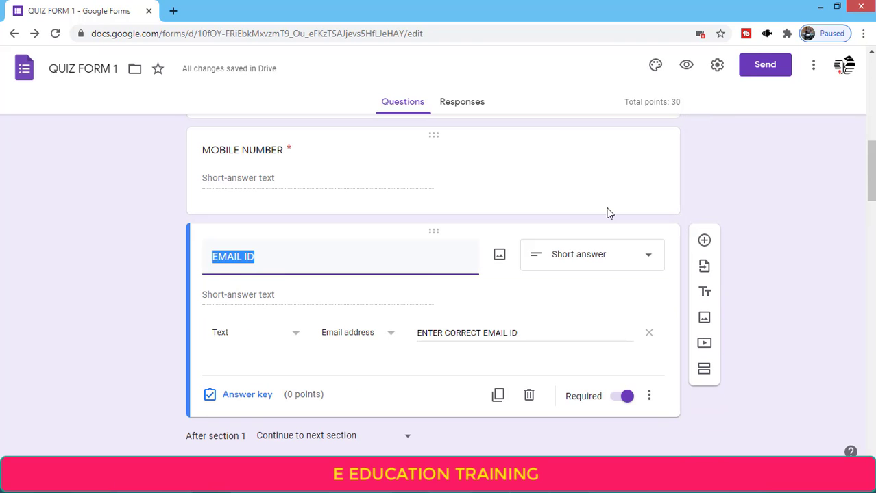
{"action": "left_click", "coordinate": [626, 396]}
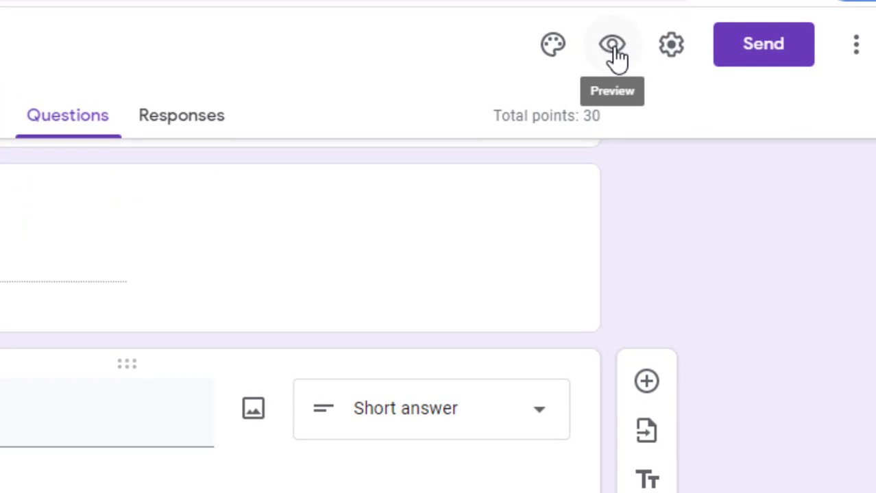
{"action": "left_click", "coordinate": [613, 47]}
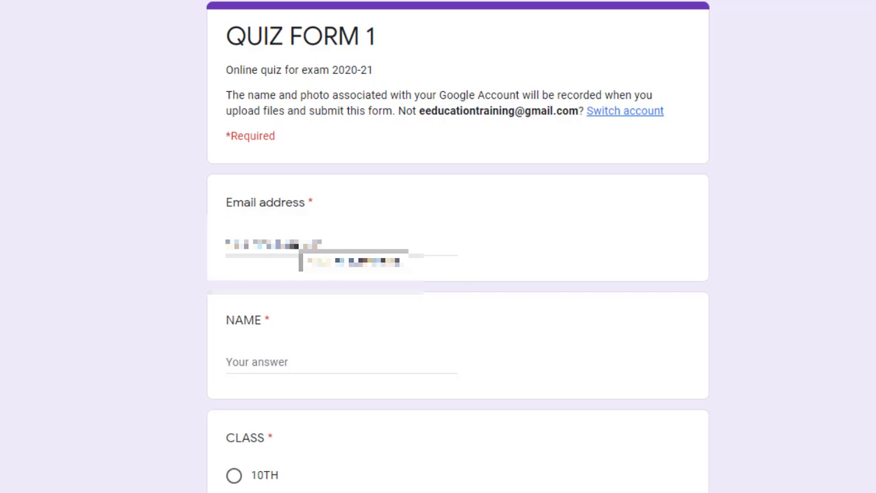
Fill in the respondent's email address and a name
{"action": "left_click", "coordinate": [294, 241]}
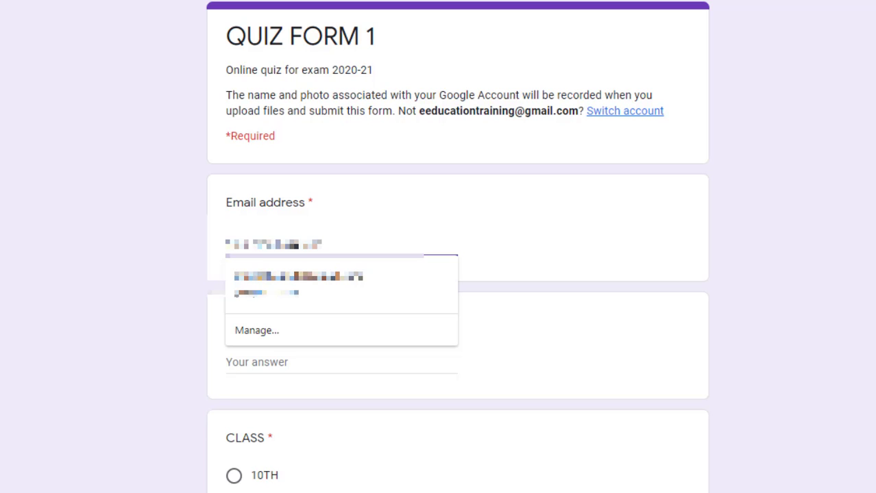
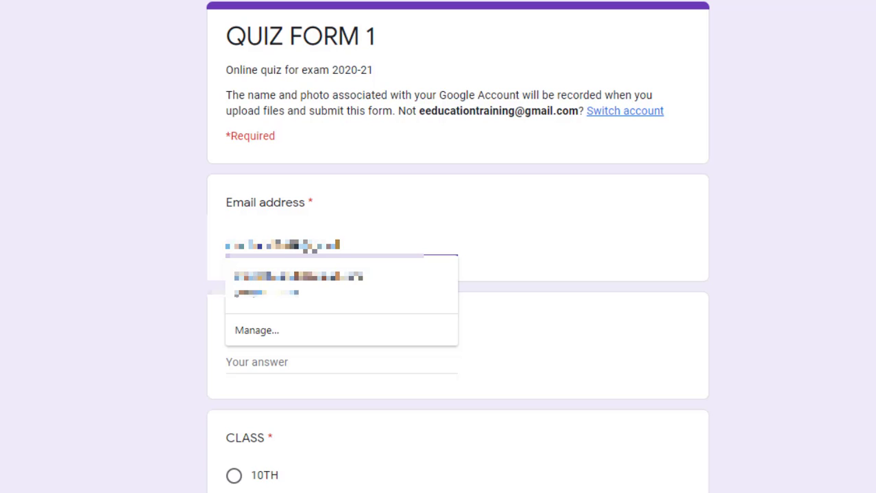
{"action": "left_click", "coordinate": [518, 220]}
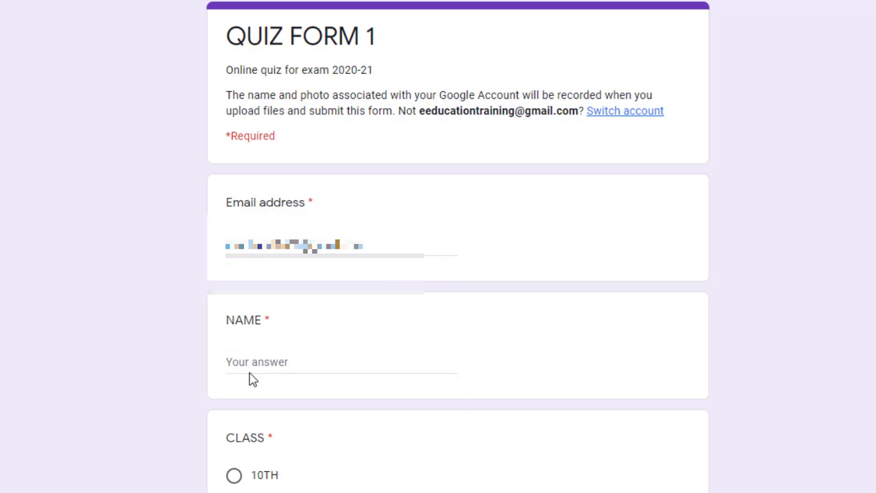
{"action": "left_click", "coordinate": [268, 364]}
{"action": "type", "text": "abc"}
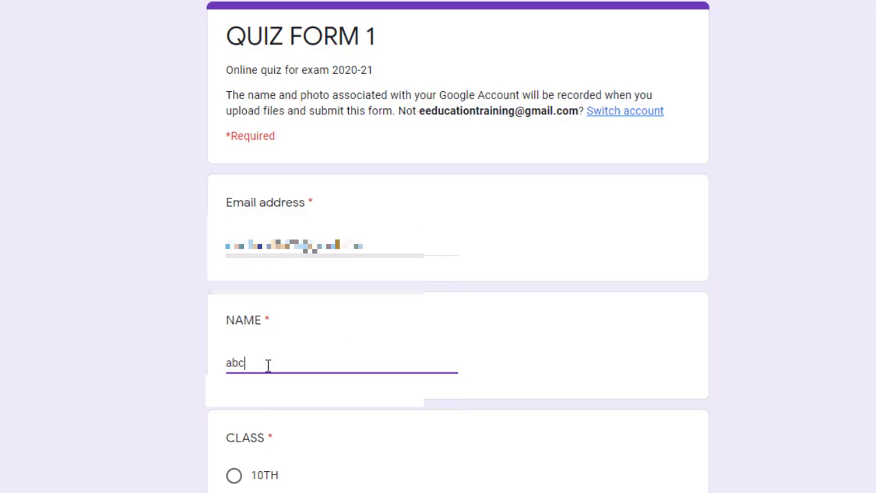
Select 12TH as the class and A as the section
{"action": "scroll", "coordinate": [458, 274], "scroll_direction": "down", "scroll_amount": 5}
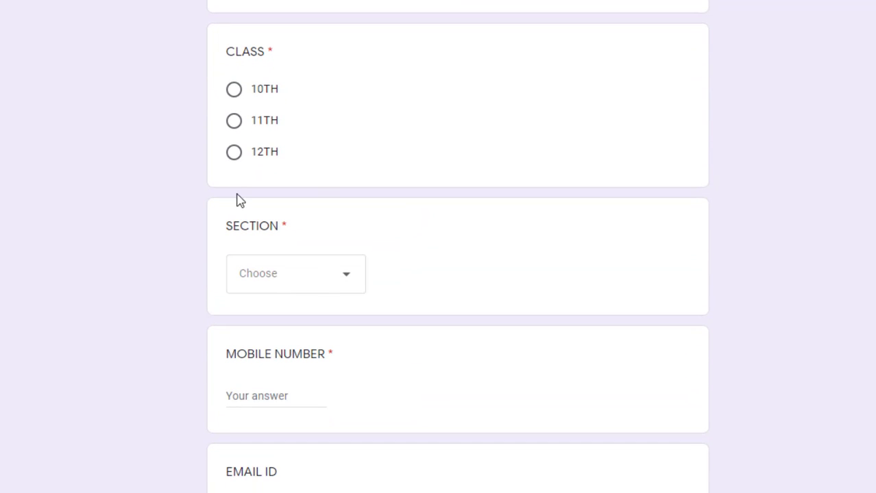
{"action": "left_click", "coordinate": [233, 152]}
{"action": "left_click", "coordinate": [272, 289]}
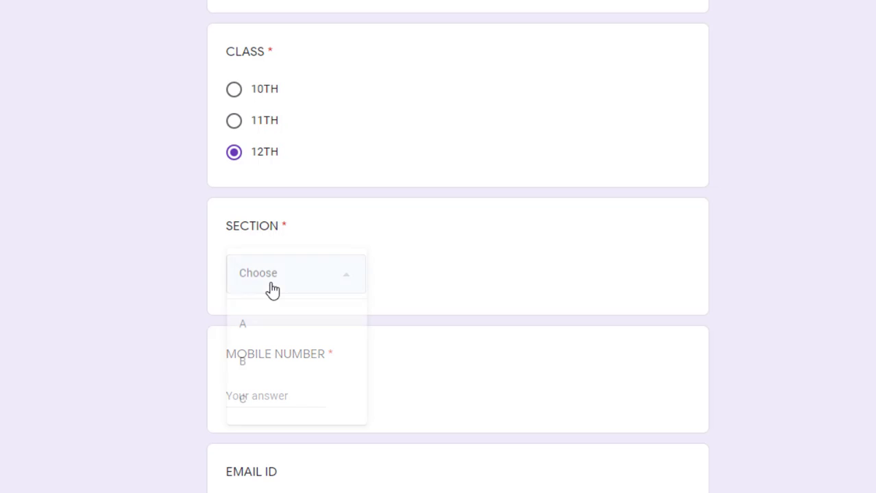
{"action": "left_click", "coordinate": [267, 324]}
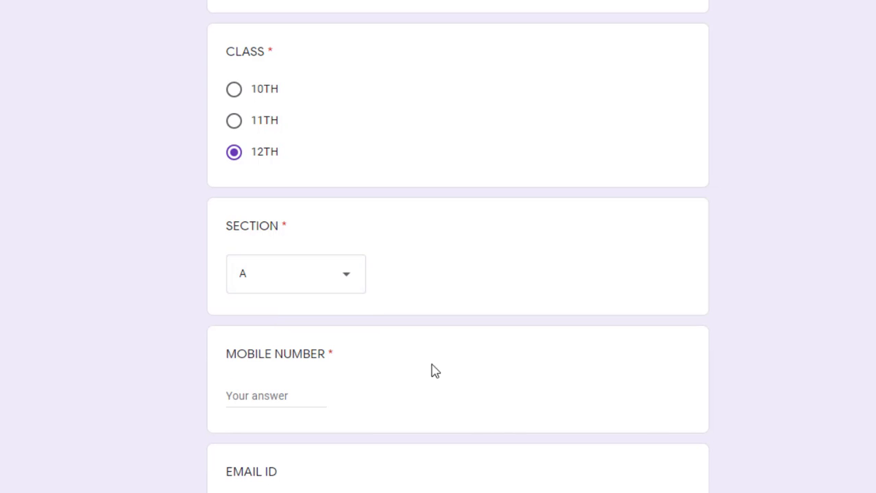
{"action": "scroll", "coordinate": [457, 274], "scroll_direction": "down", "scroll_amount": 1}
{"action": "scroll", "coordinate": [411, 303], "scroll_direction": "down", "scroll_amount": 1}
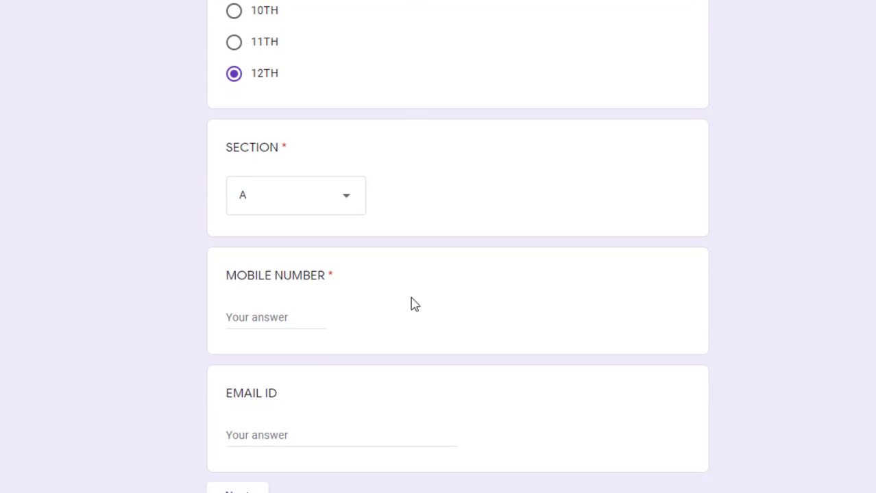
Replace invalid text in MOBILE NUMBER with a numeric mobile number
{"action": "left_click", "coordinate": [268, 319]}
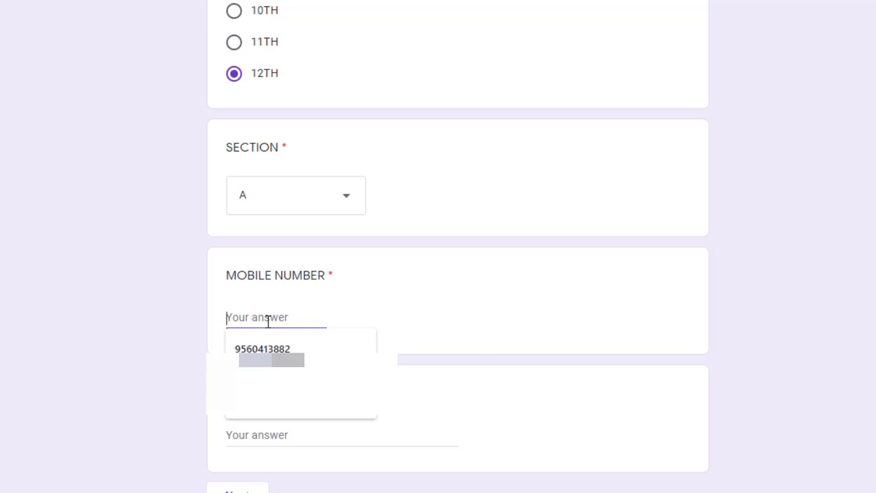
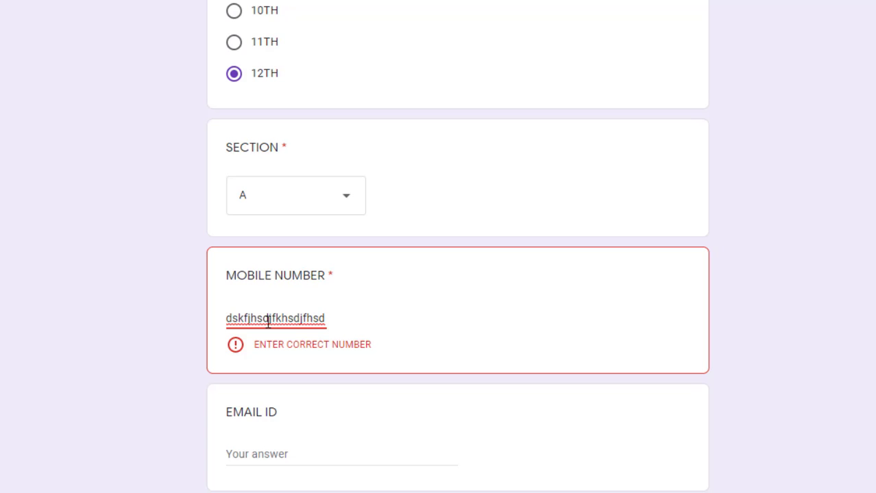
{"action": "key", "text": "BackSpace"}
{"action": "key", "text": "BackSpace"}
{"action": "key", "text": "BackSpace"}
{"action": "key", "text": "BackSpace"}
{"action": "key", "text": "BackSpace"}
{"action": "key", "text": "BackSpace"}
{"action": "key", "text": "BackSpace"}
{"action": "key", "text": "BackSpace"}
{"action": "key", "text": "BackSpace"}
{"action": "key", "text": "BackSpace"}
{"action": "key", "text": "BackSpace"}
{"action": "key", "text": "BackSpace"}
{"action": "key", "text": "BackSpace"}
{"action": "key", "text": "BackSpace"}
{"action": "key", "text": "BackSpace"}
{"action": "key", "text": "BackSpace"}
{"action": "key", "text": "BackSpace"}
{"action": "key", "text": "BackSpace"}
{"action": "key", "text": "BackSpace"}
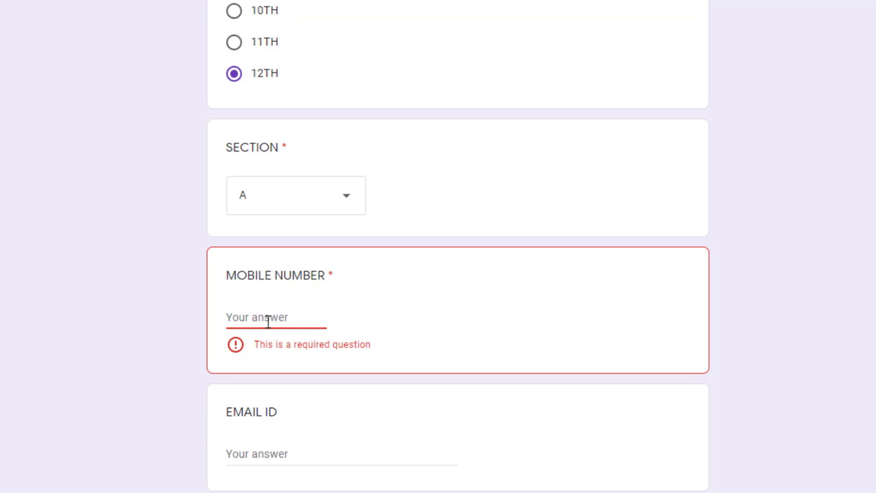
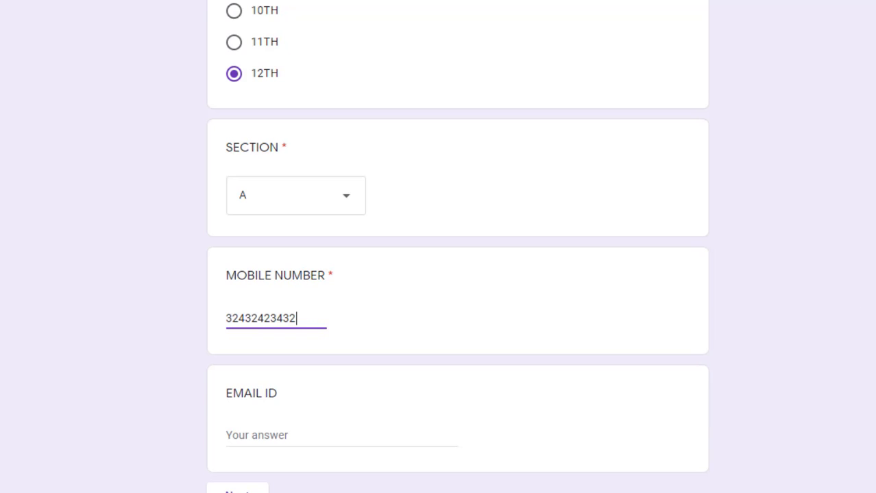
Type an email ID answer and dismiss the autofill suggestions
{"action": "scroll", "coordinate": [365, 435], "scroll_direction": "down", "scroll_amount": 1}
{"action": "left_click", "coordinate": [267, 382]}
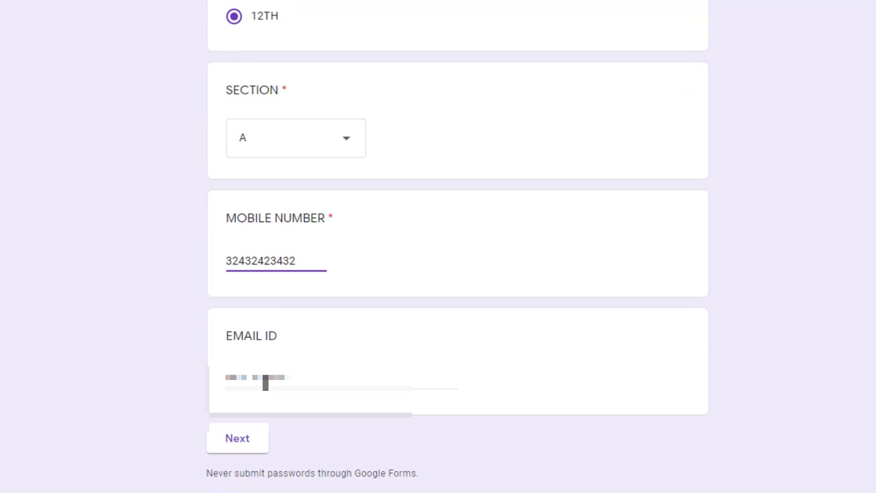
{"action": "type", "text": "a"}
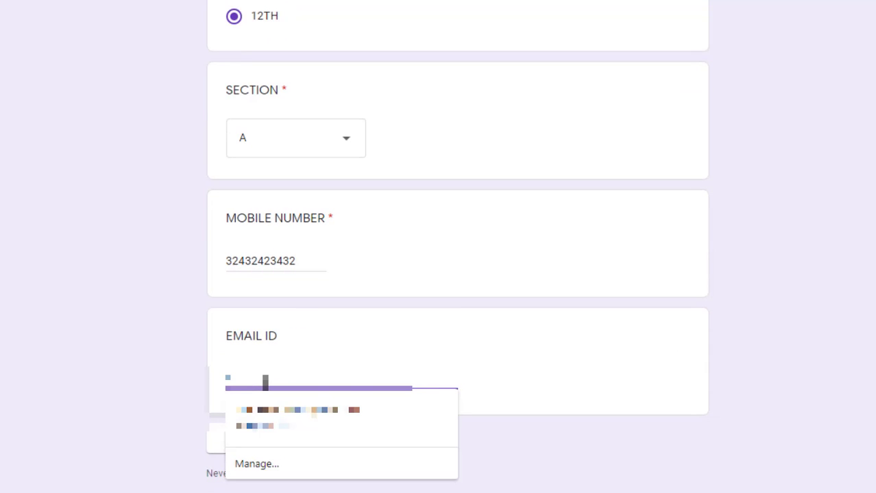
{"action": "type", "text": "dfsdfsdma"}
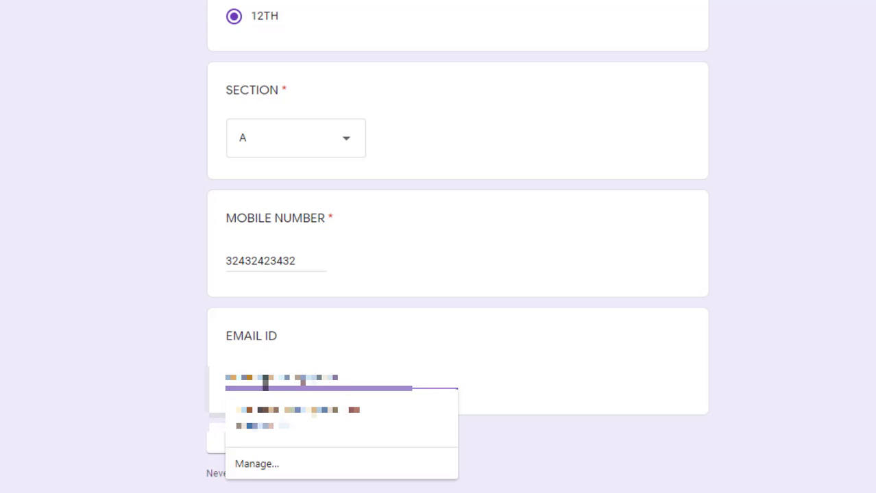
{"action": "left_click", "coordinate": [480, 351]}
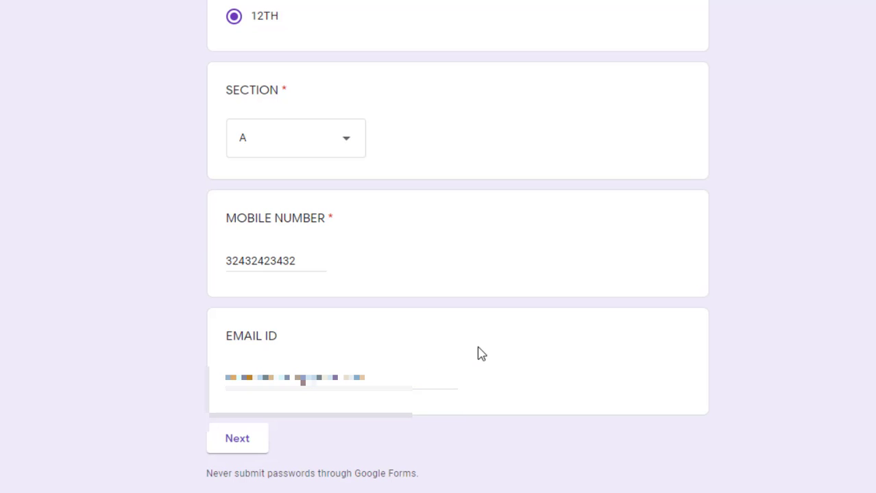
On the quiz page, answer 'mo' for Prime Minister and write a three-line essay
{"action": "left_click", "coordinate": [259, 440]}
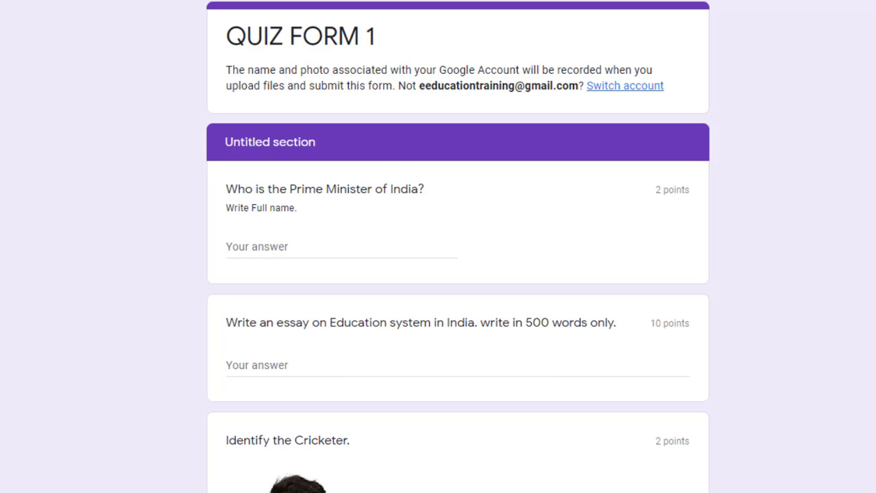
{"action": "scroll", "coordinate": [457, 247], "scroll_direction": "down", "scroll_amount": 2}
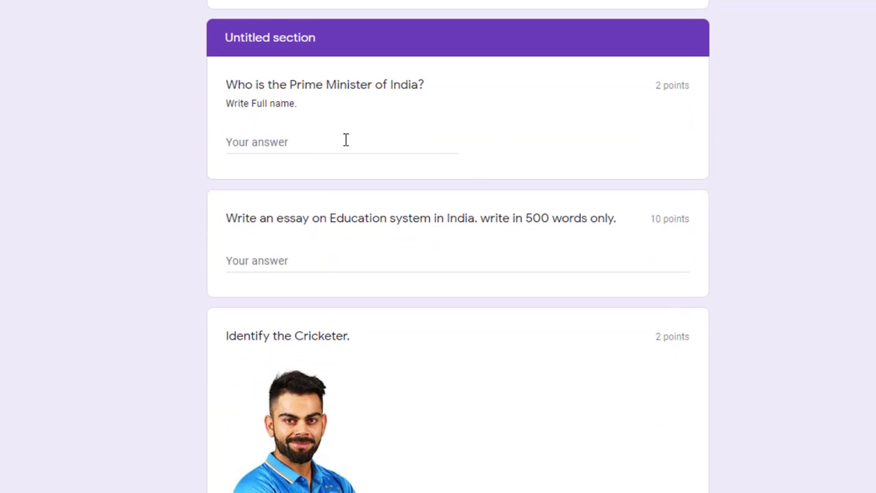
{"action": "left_click", "coordinate": [345, 140]}
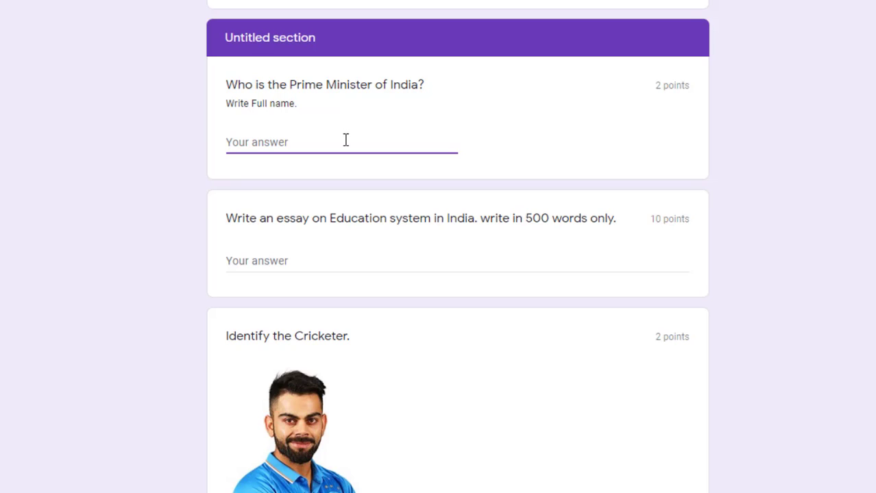
{"action": "type", "text": "modi"}
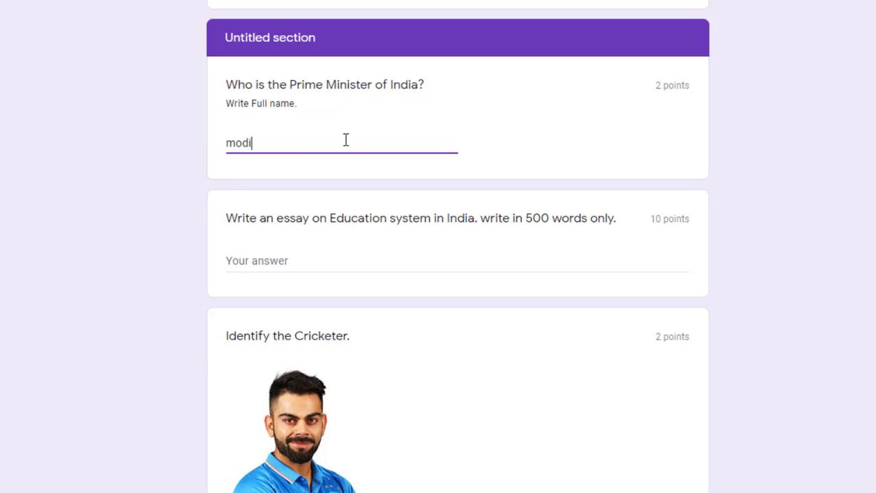
{"action": "left_click", "coordinate": [310, 258]}
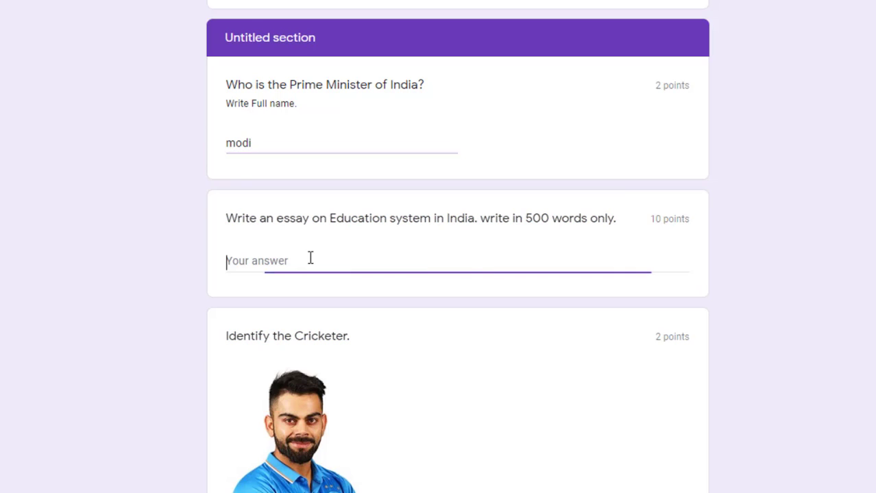
{"action": "type", "text": "dcbjkdbc kda"}
{"action": "key", "text": "Return"}
{"action": "type", "text": "dcbsdk jvnsdkjvdsv"}
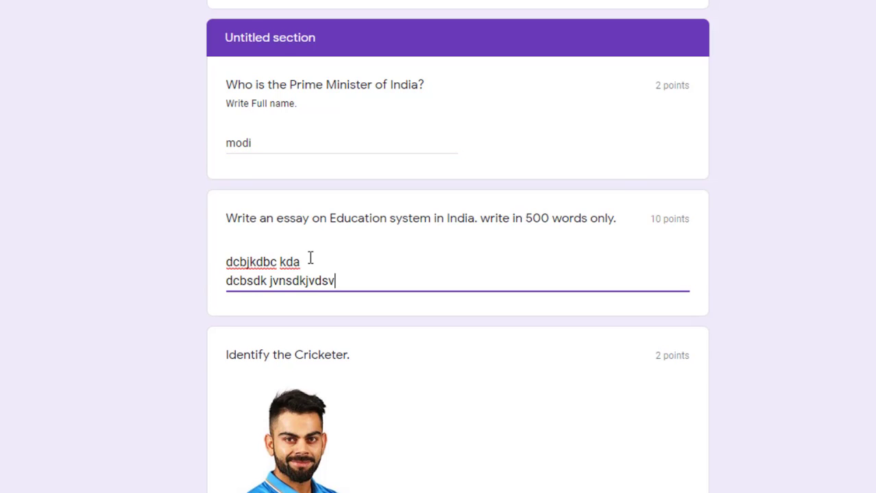
{"action": "key", "text": "Return"}
{"action": "type", "text": "sdvjbsdjkvbsdkjvs"}
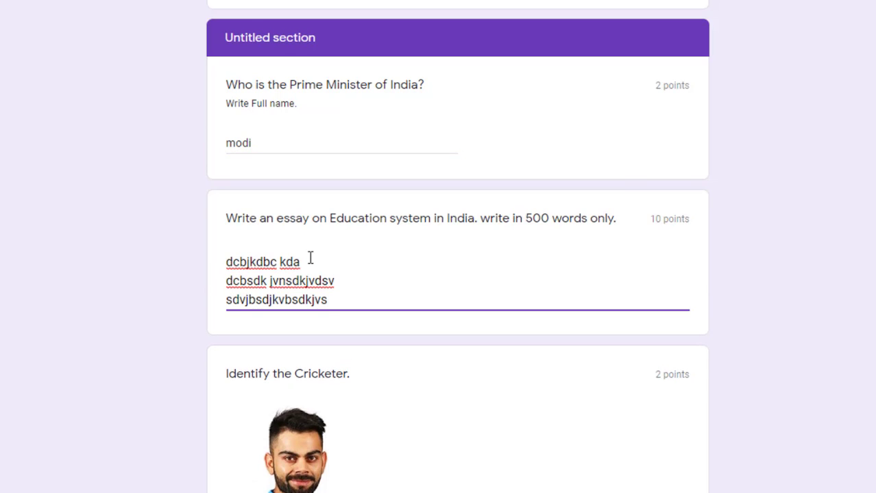
Choose VIRAT KOHLI as the cricketer and the Android logo as the answer
{"action": "scroll", "coordinate": [310, 257], "scroll_direction": "down", "scroll_amount": 3}
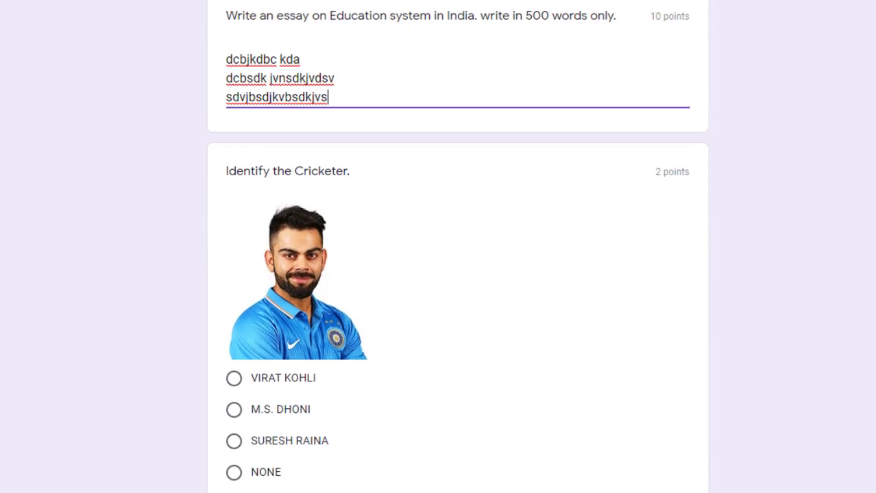
{"action": "scroll", "coordinate": [346, 336], "scroll_direction": "down", "scroll_amount": 1}
{"action": "left_click", "coordinate": [234, 330]}
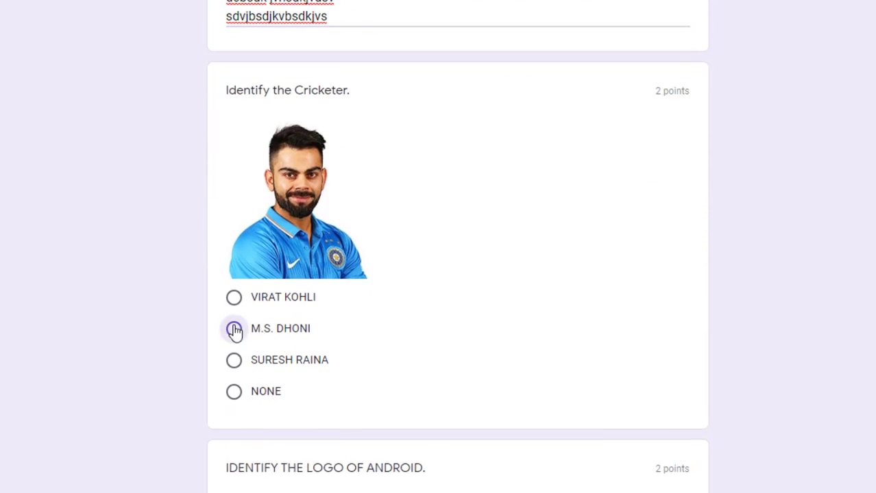
{"action": "left_click", "coordinate": [235, 301]}
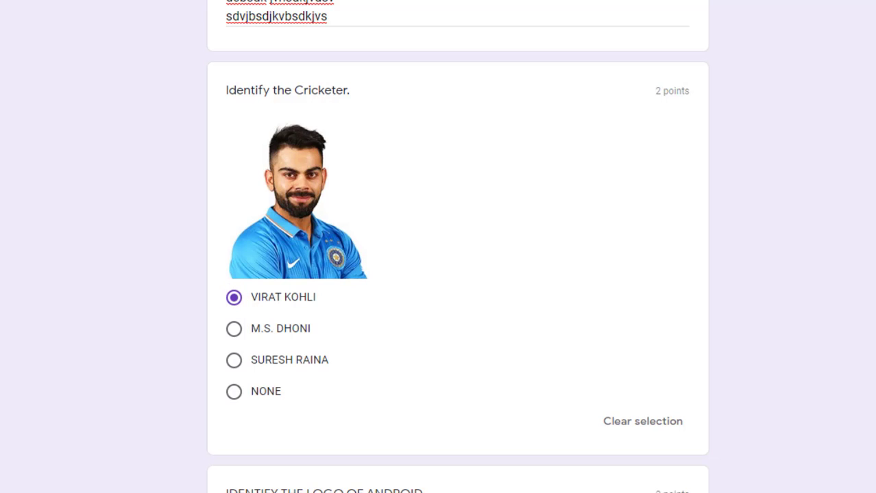
{"action": "scroll", "coordinate": [458, 246], "scroll_direction": "down", "scroll_amount": 6}
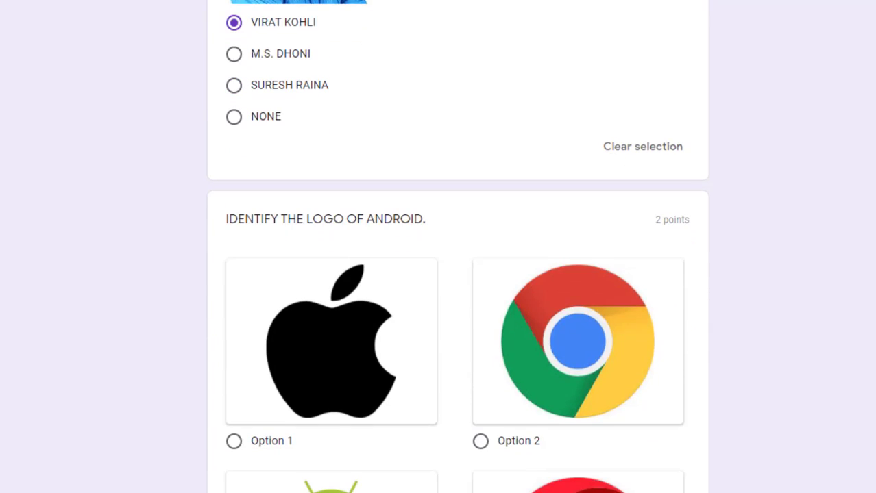
{"action": "scroll", "coordinate": [458, 247], "scroll_direction": "down", "scroll_amount": 1}
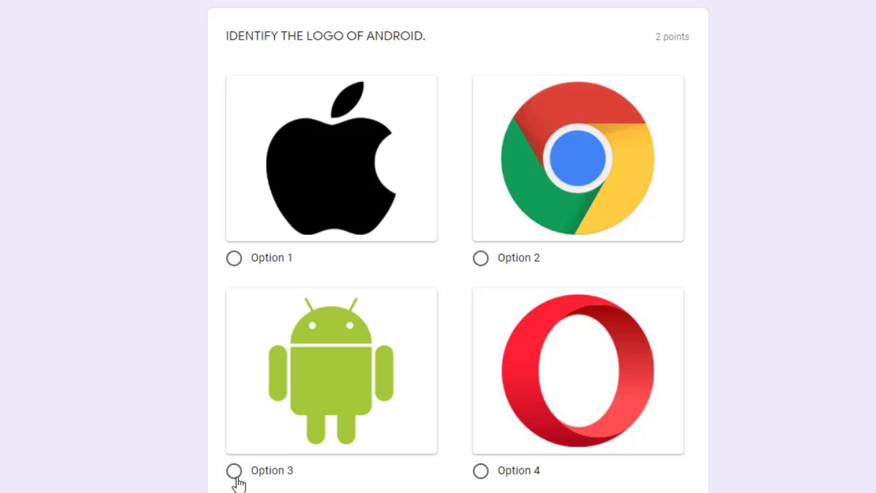
{"action": "left_click", "coordinate": [233, 471]}
Tick all four fruits: Papaya, Orange, grapes and Banana
{"action": "scroll", "coordinate": [457, 246], "scroll_direction": "down", "scroll_amount": 5}
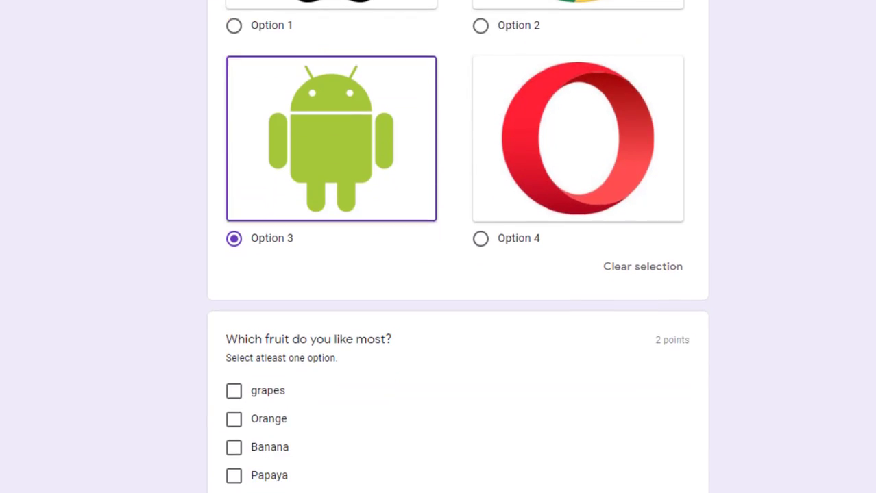
{"action": "scroll", "coordinate": [529, 355], "scroll_direction": "down", "scroll_amount": 1}
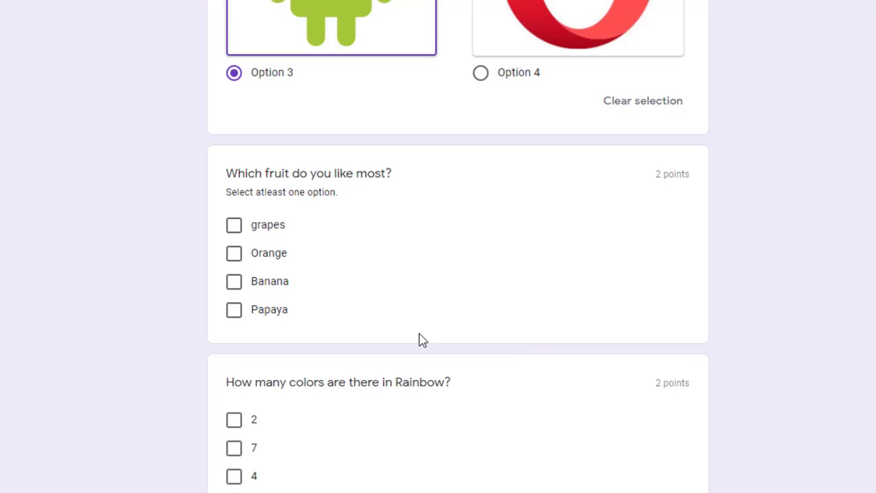
{"action": "left_click", "coordinate": [233, 314]}
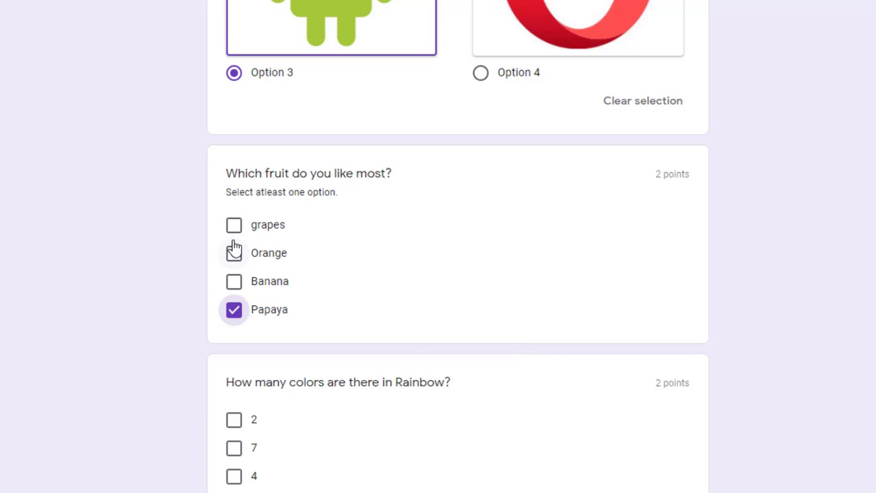
{"action": "left_click", "coordinate": [233, 255]}
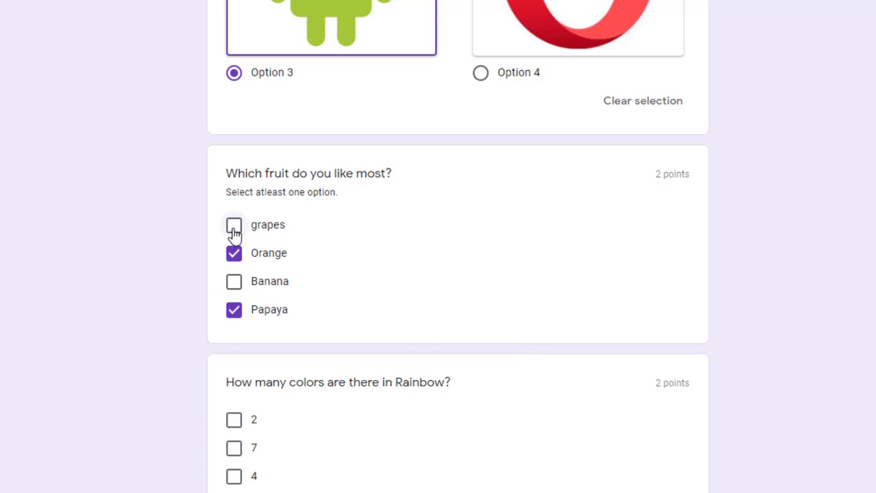
{"action": "left_click", "coordinate": [234, 229]}
{"action": "left_click", "coordinate": [235, 284]}
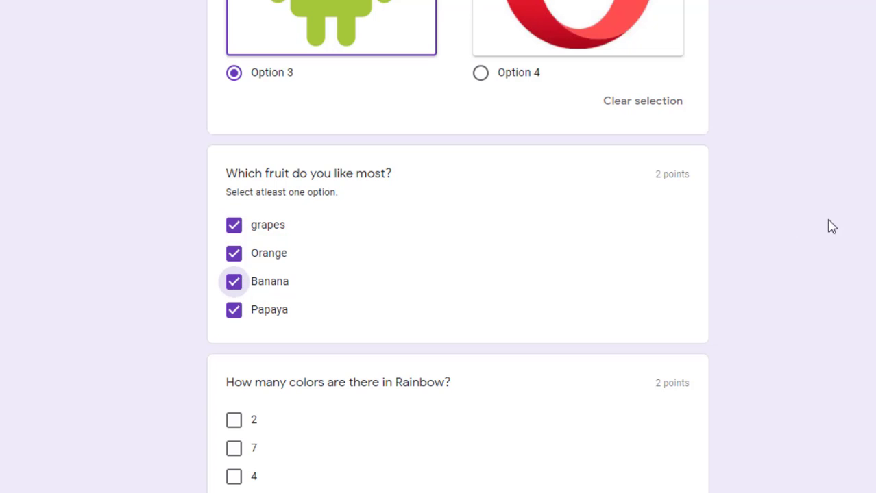
Leave only 7 ticked for the rainbow colours question
{"action": "scroll", "coordinate": [458, 274], "scroll_direction": "down", "scroll_amount": 3}
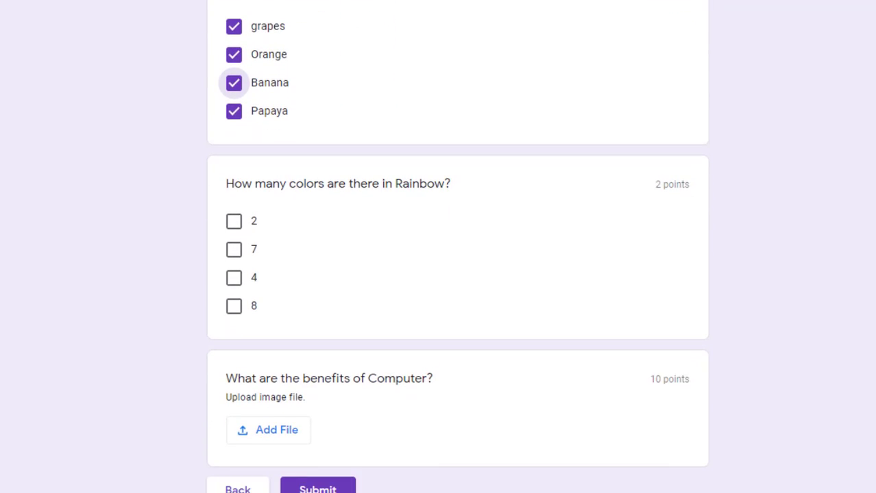
{"action": "left_click", "coordinate": [233, 275]}
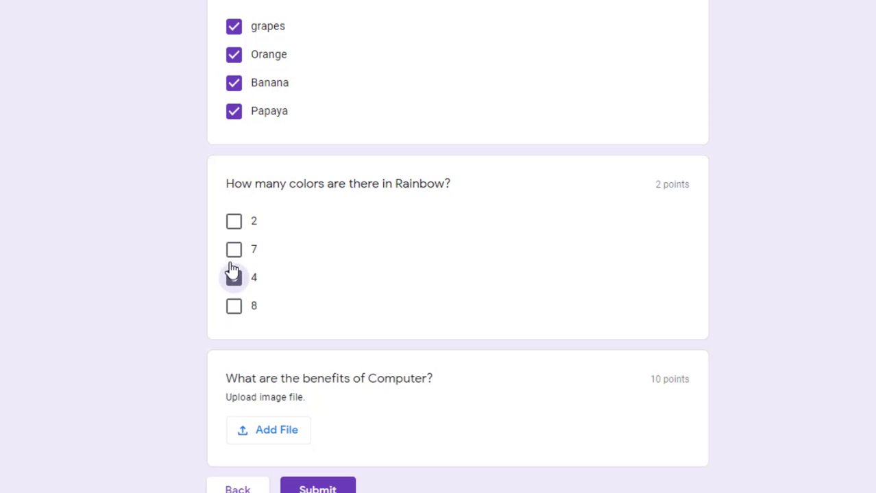
{"action": "left_click", "coordinate": [233, 252]}
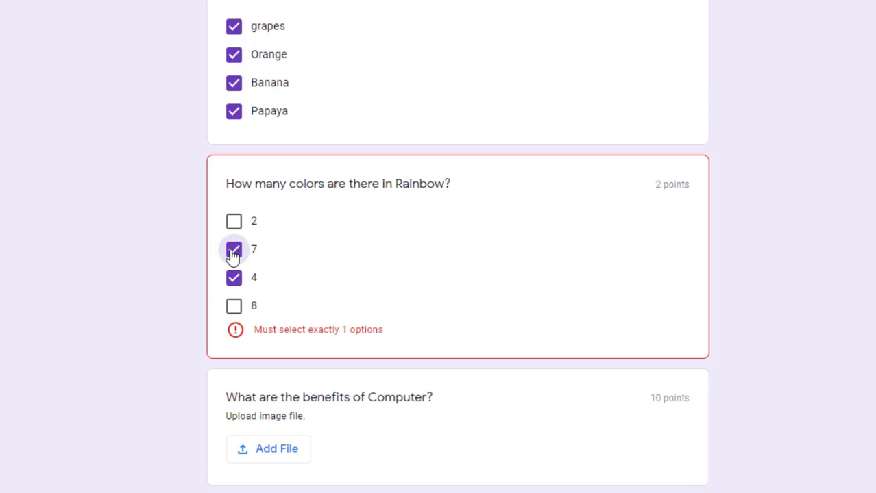
{"action": "left_click", "coordinate": [234, 278]}
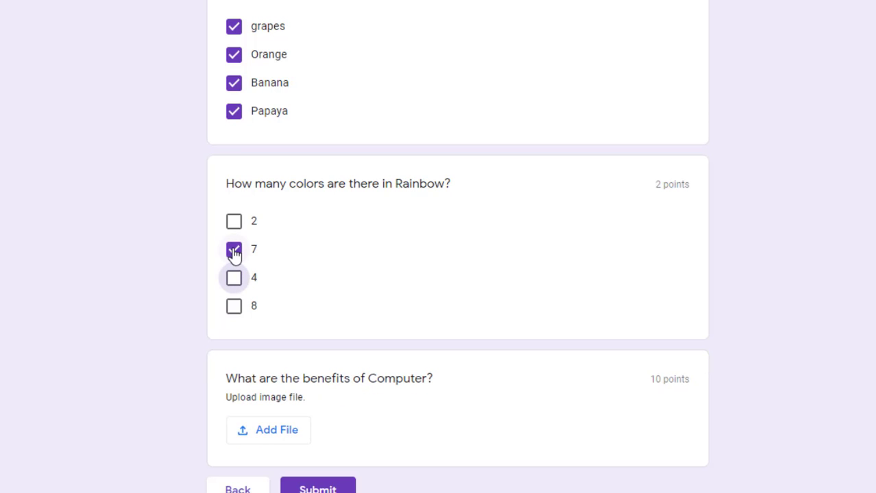
{"action": "scroll", "coordinate": [457, 246], "scroll_direction": "down", "scroll_amount": 2}
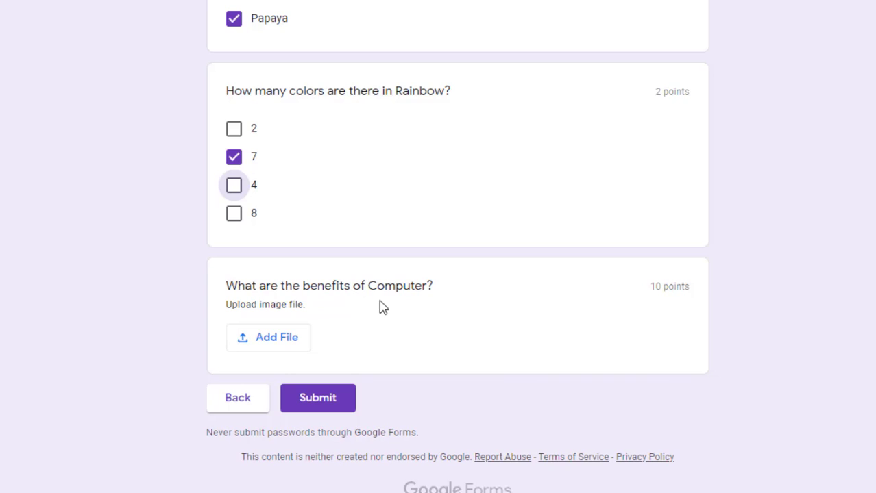
Upload com[uter uses.jpg from the device to the Computer question, then submit the quiz
{"action": "left_click", "coordinate": [250, 346]}
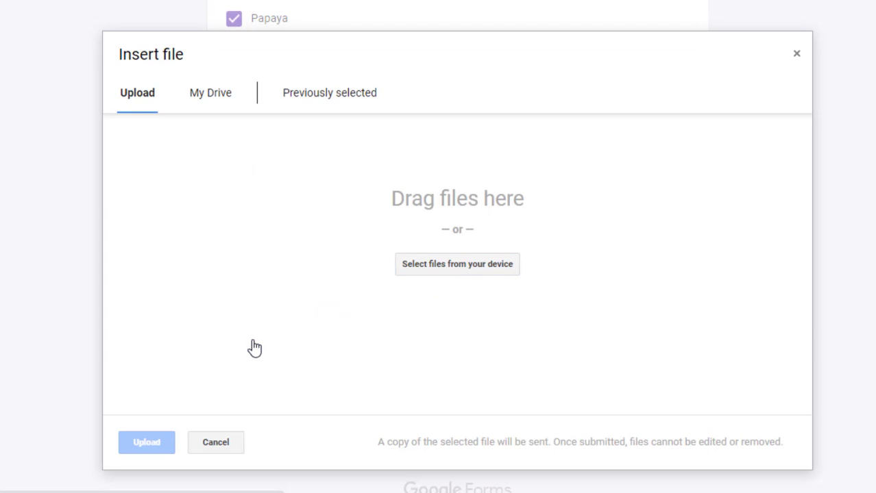
{"action": "left_click", "coordinate": [440, 274]}
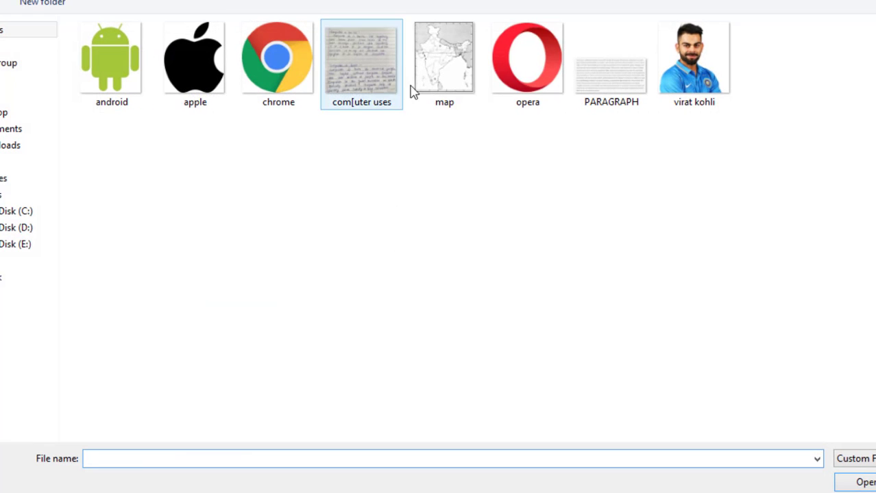
{"action": "double_click", "coordinate": [378, 84]}
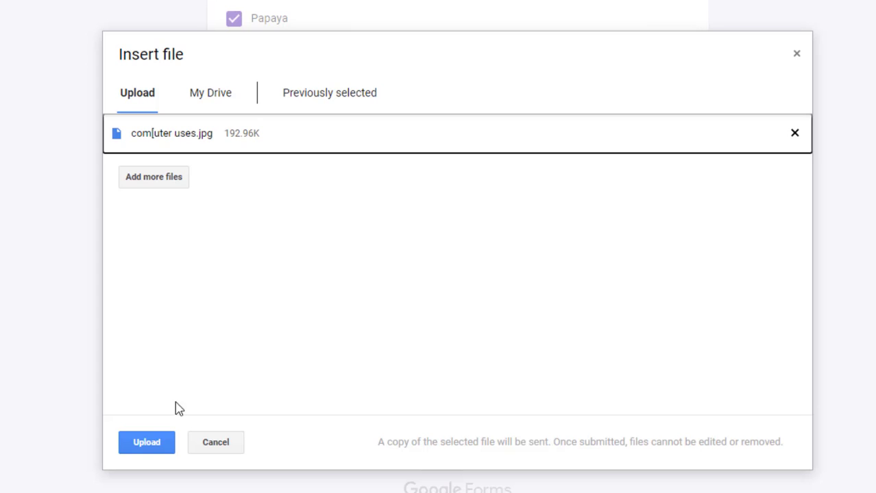
{"action": "left_click", "coordinate": [153, 445]}
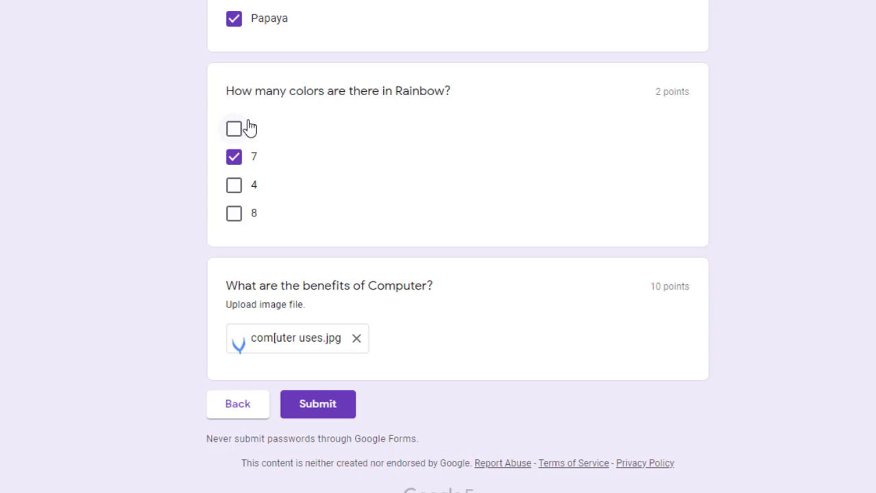
{"action": "left_click", "coordinate": [317, 405]}
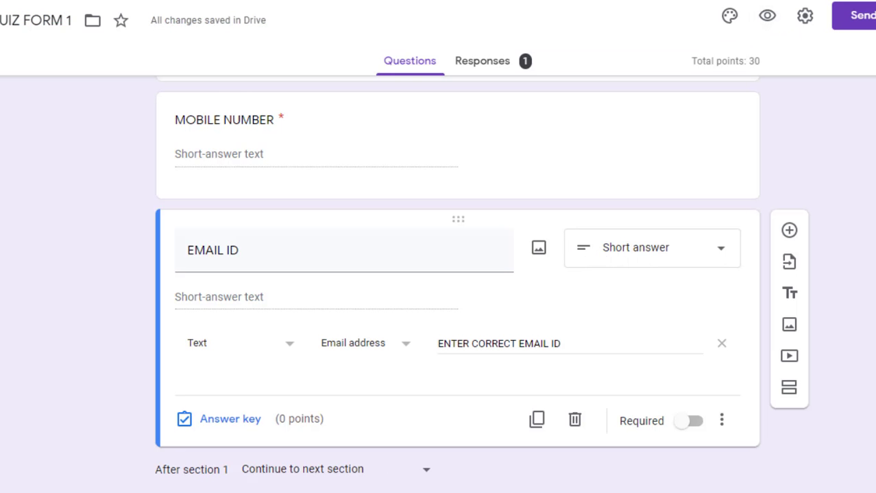
Change the rainbow question's type to Drop-down
{"action": "scroll", "coordinate": [457, 288], "scroll_direction": "down", "scroll_amount": 15}
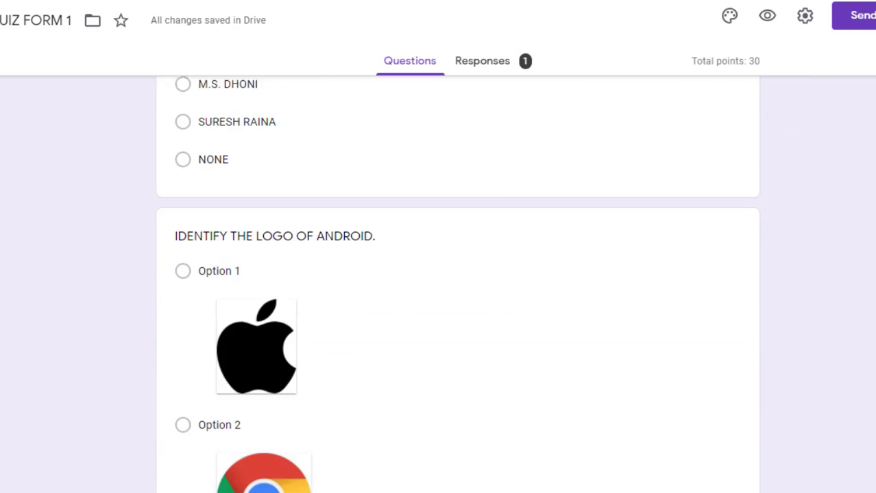
{"action": "scroll", "coordinate": [458, 288], "scroll_direction": "down", "scroll_amount": 12}
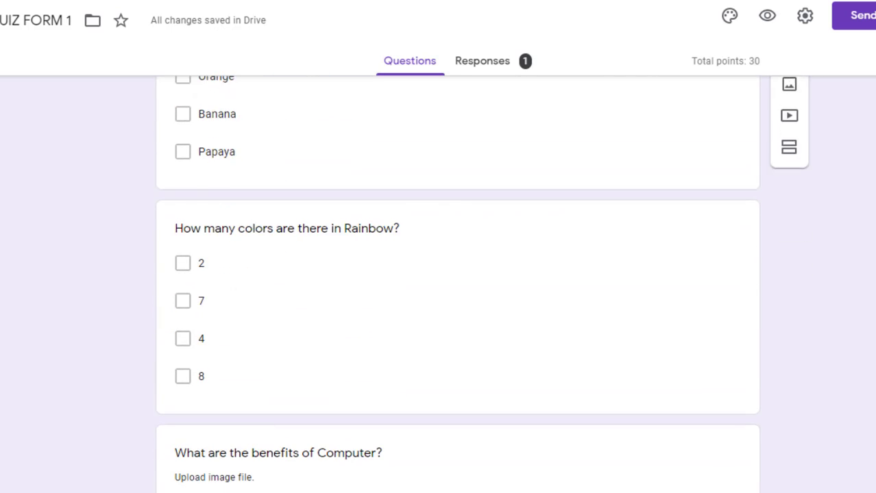
{"action": "left_click", "coordinate": [504, 317]}
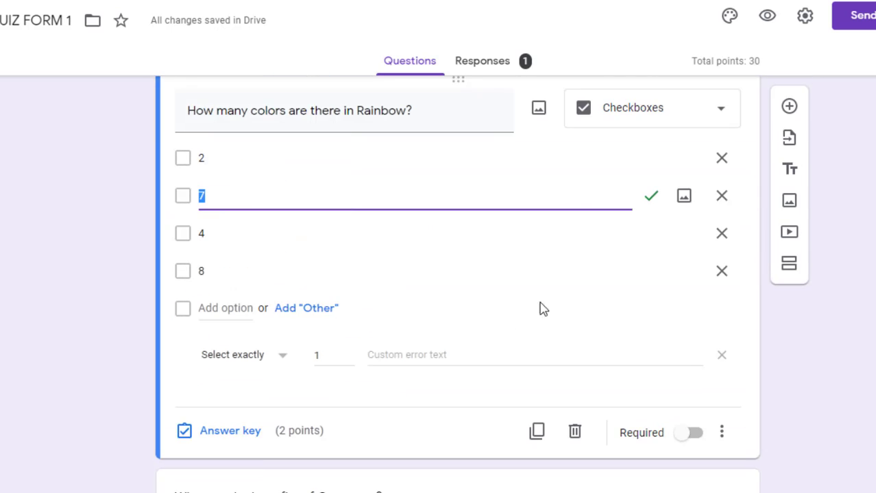
{"action": "left_click", "coordinate": [645, 119]}
{"action": "left_click", "coordinate": [629, 202]}
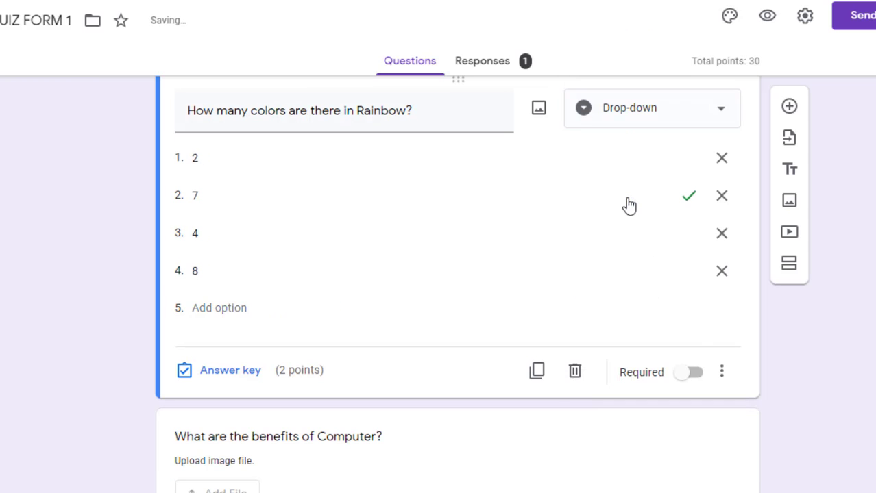
Add a new question below the computer-benefits file-upload question
{"action": "scroll", "coordinate": [457, 274], "scroll_direction": "down", "scroll_amount": 1}
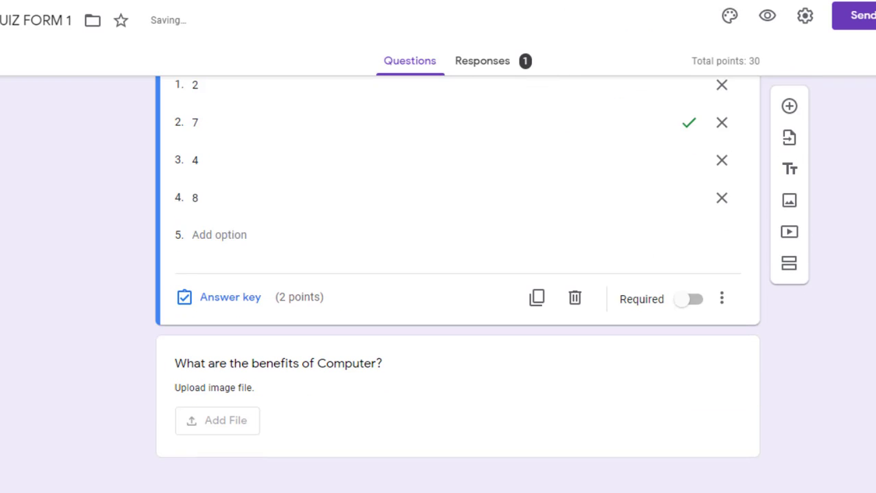
{"action": "left_click", "coordinate": [705, 350]}
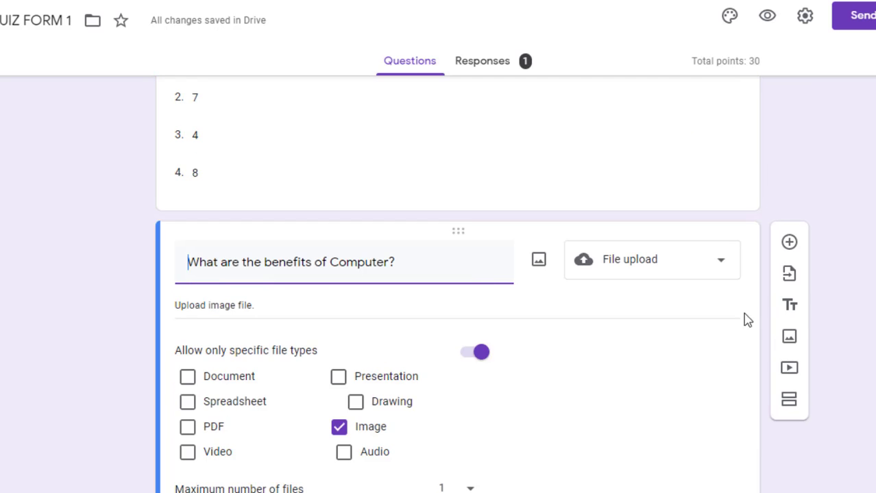
{"action": "left_click", "coordinate": [790, 243]}
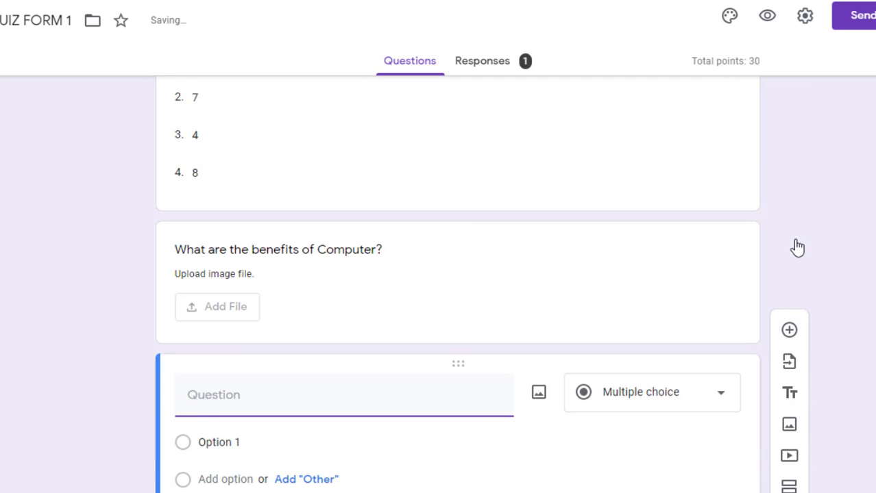
Make it a linear scale asking 'Give your feedback about this question paper.'
{"action": "left_click", "coordinate": [637, 395]}
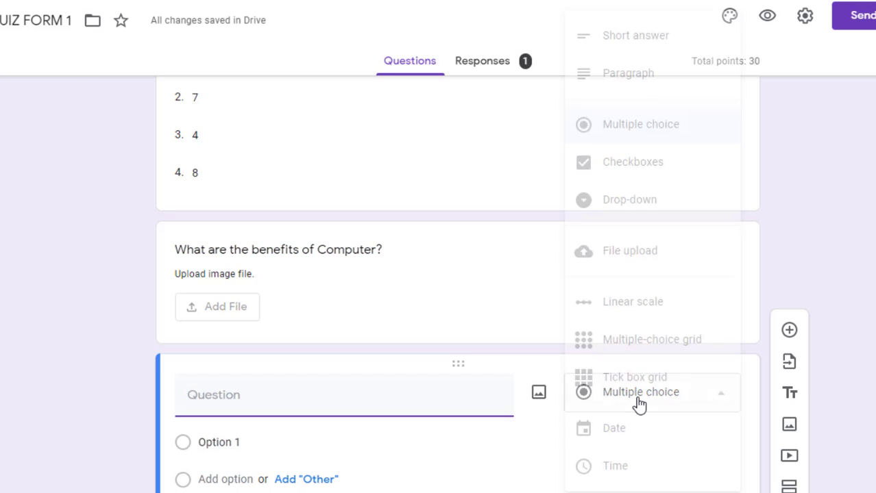
{"action": "left_click", "coordinate": [631, 302]}
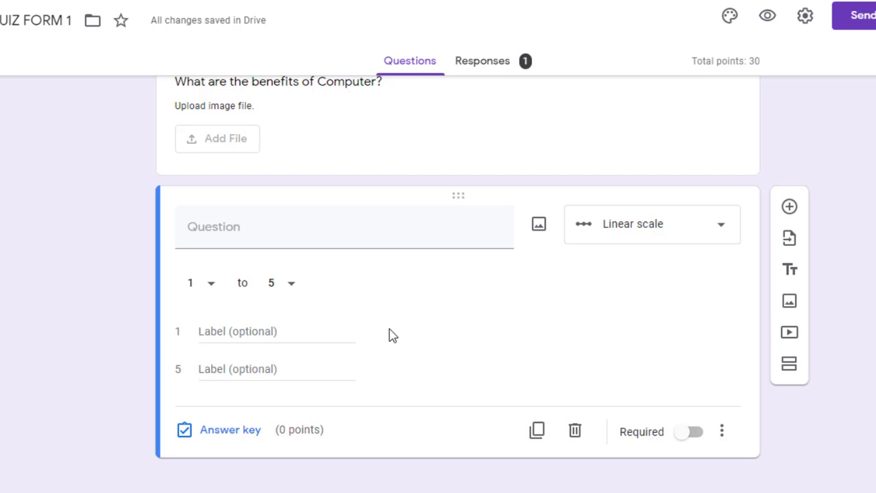
{"action": "left_click", "coordinate": [259, 234]}
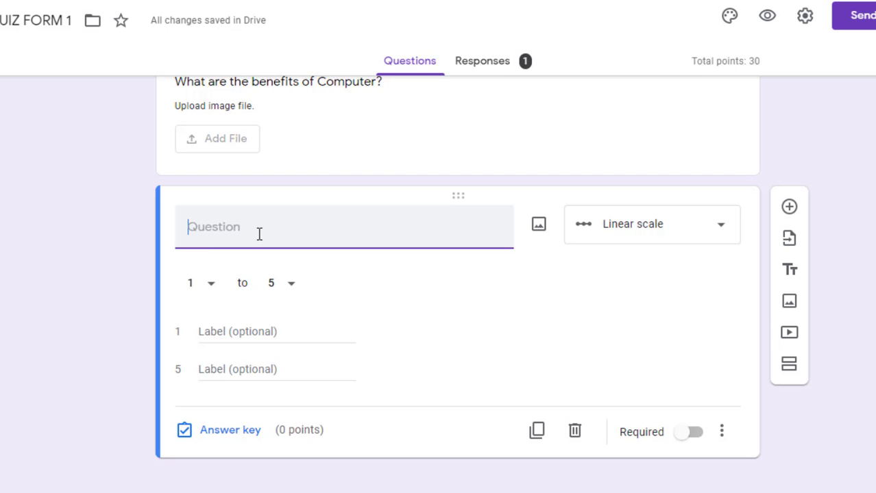
{"action": "type", "text": "Gi"}
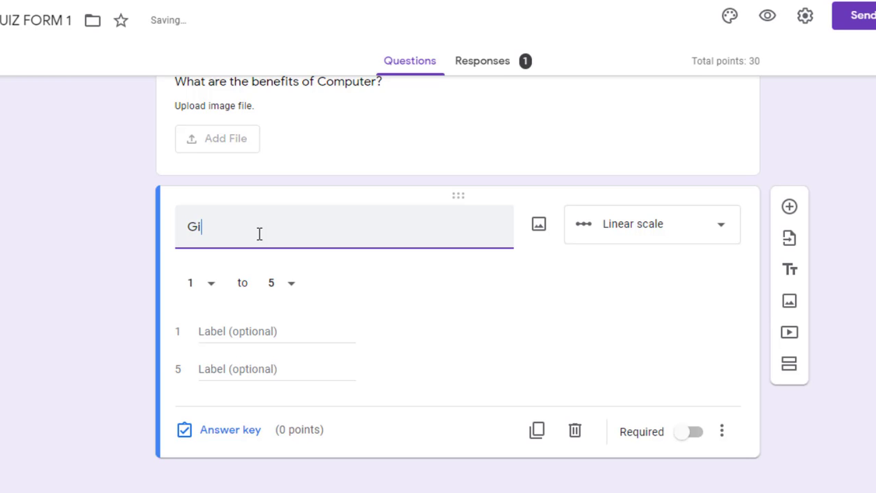
{"action": "type", "text": "ve your "}
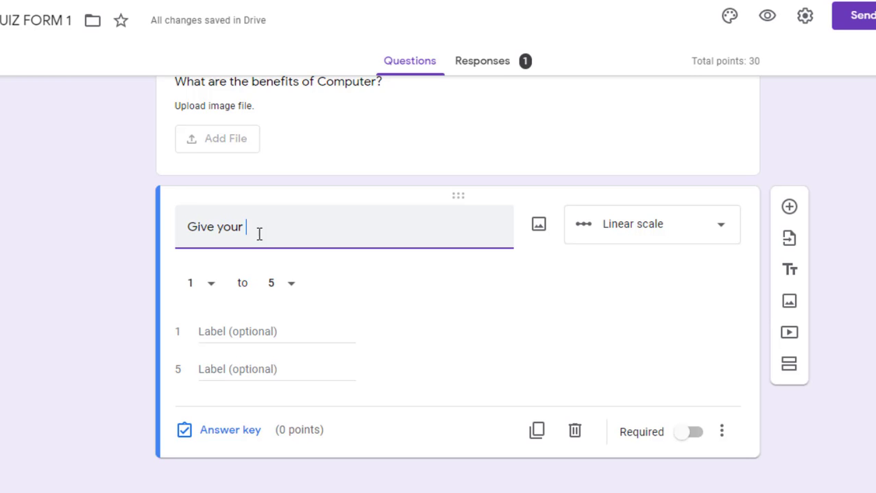
{"action": "type", "text": "feedba"}
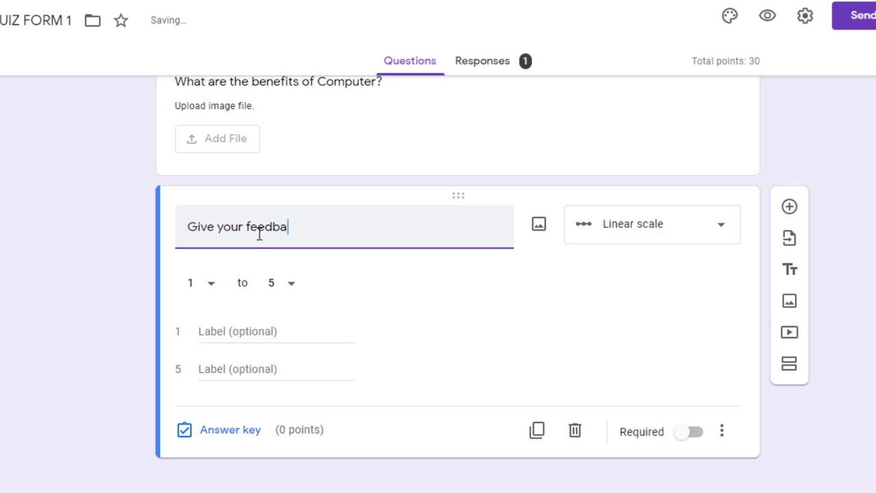
{"action": "type", "text": "ck about "}
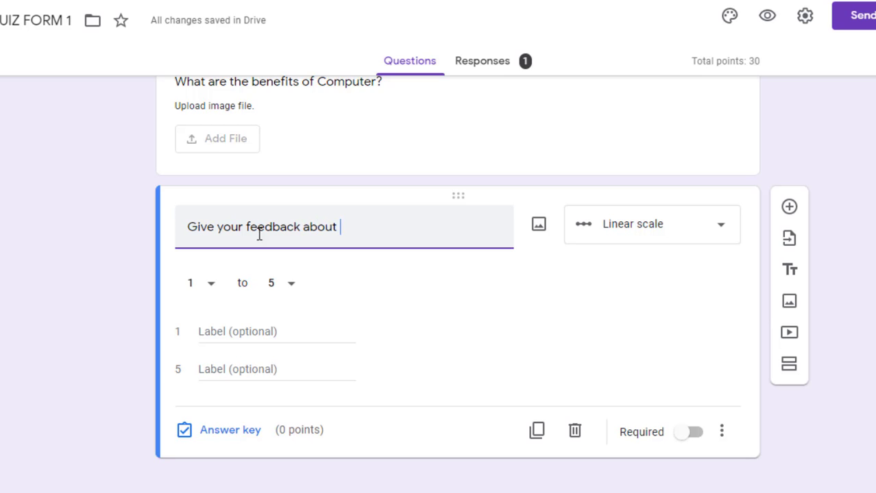
{"action": "type", "text": "this que"}
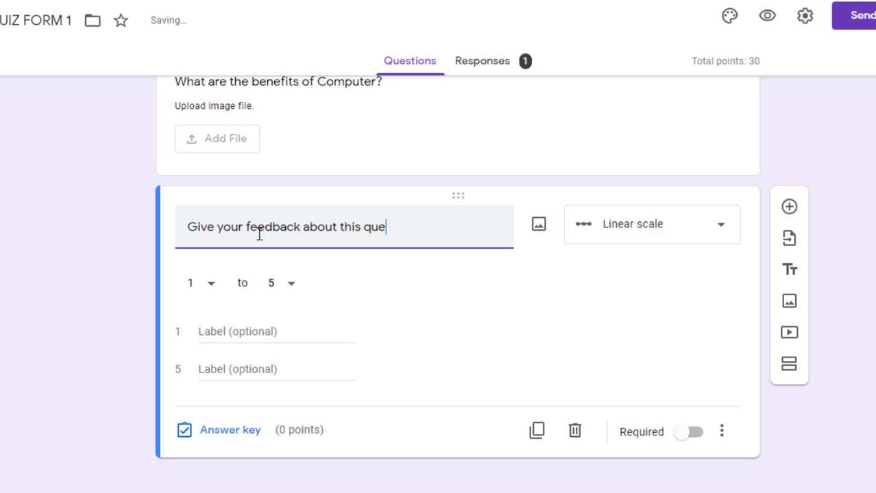
{"action": "type", "text": "stion appe"}
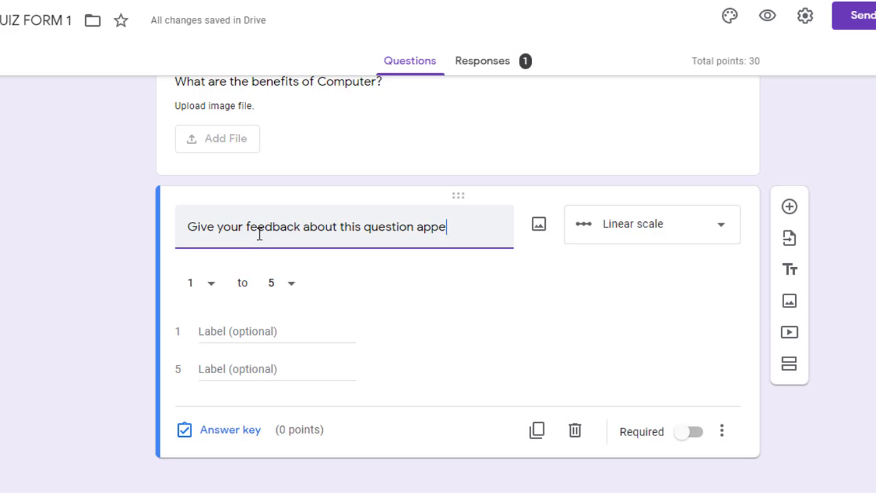
{"action": "type", "text": "r"}
{"action": "key", "text": "BackSpace"}
{"action": "key", "text": "BackSpace"}
{"action": "key", "text": "BackSpace"}
{"action": "key", "text": "BackSpace"}
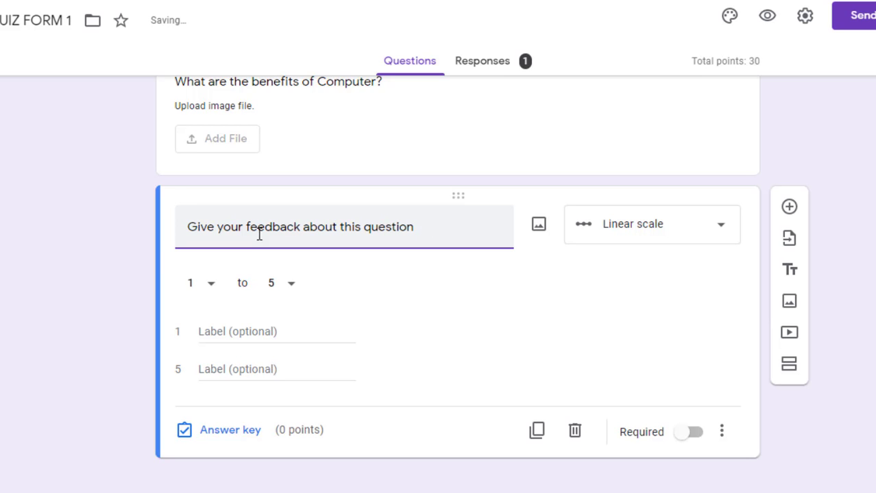
{"action": "type", "text": "paper."}
Set the scale range from 1 to 3
{"action": "left_click", "coordinate": [214, 286]}
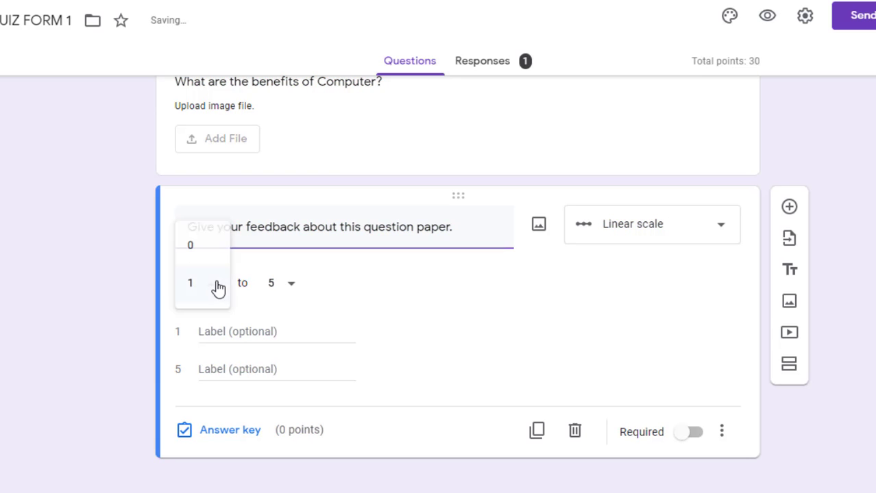
{"action": "left_click", "coordinate": [269, 287]}
{"action": "left_click", "coordinate": [289, 285]}
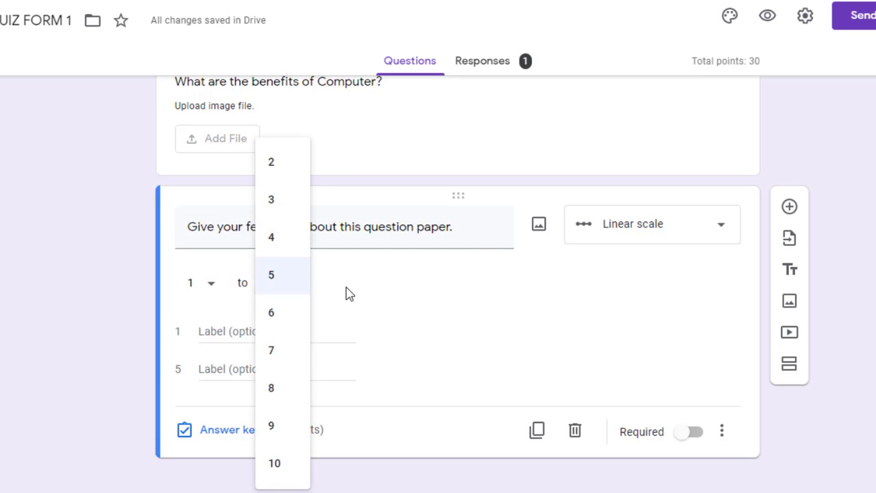
{"action": "left_click", "coordinate": [343, 293]}
{"action": "left_click", "coordinate": [298, 290]}
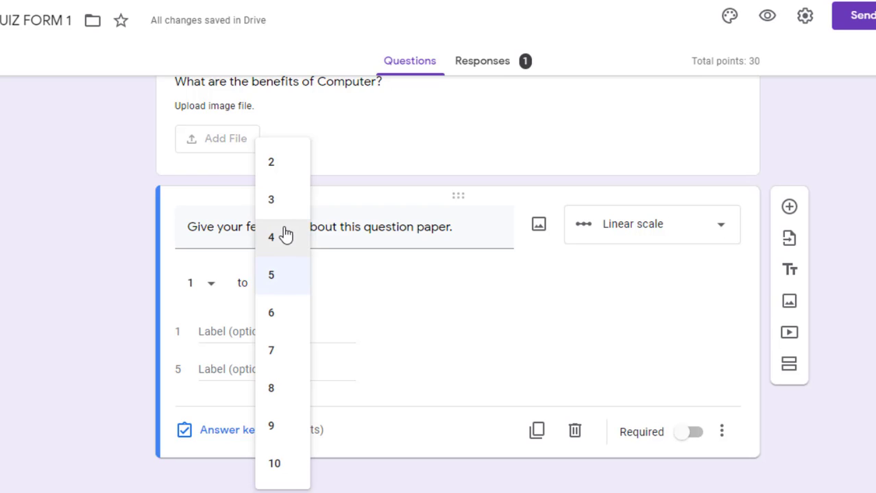
{"action": "left_click", "coordinate": [277, 207]}
Label the scale ends Easy and Hard and leave the answer key at 0 points
{"action": "left_click", "coordinate": [224, 341]}
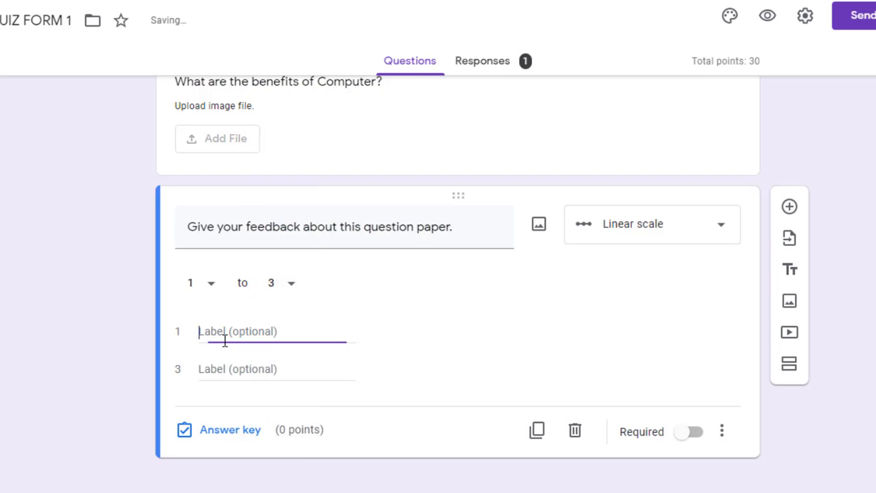
{"action": "type", "text": "Easy"}
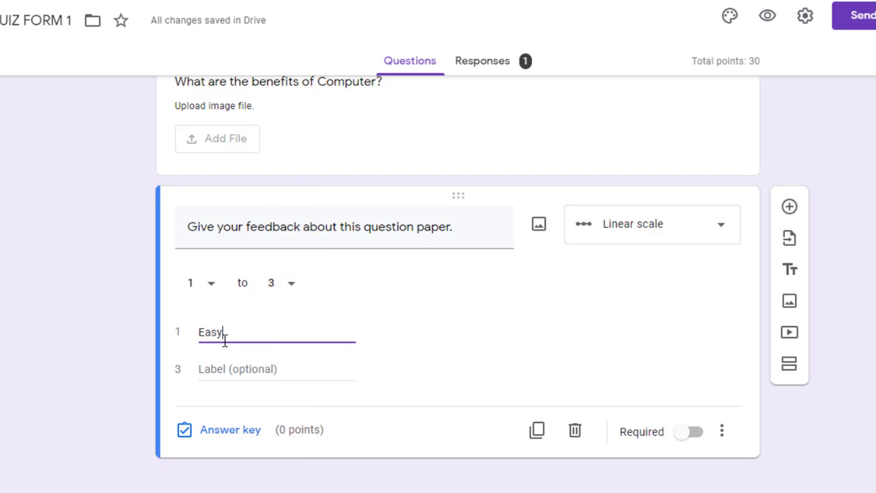
{"action": "left_click", "coordinate": [217, 373]}
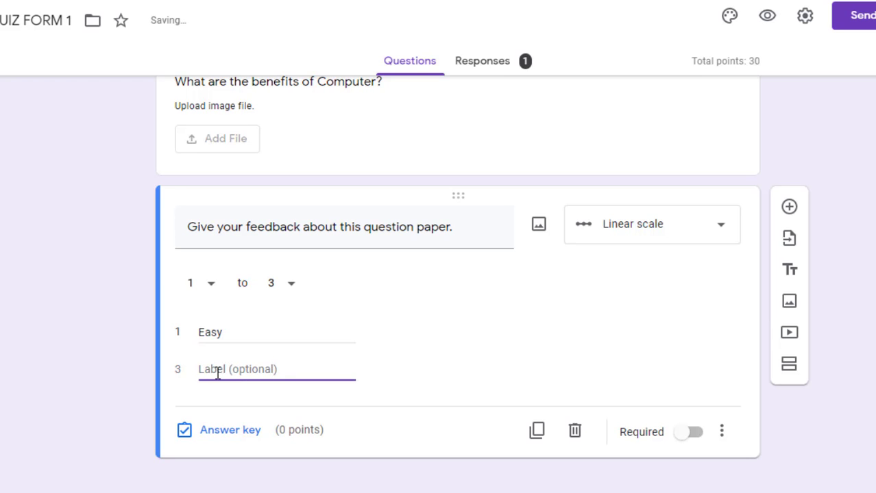
{"action": "type", "text": "Hard"}
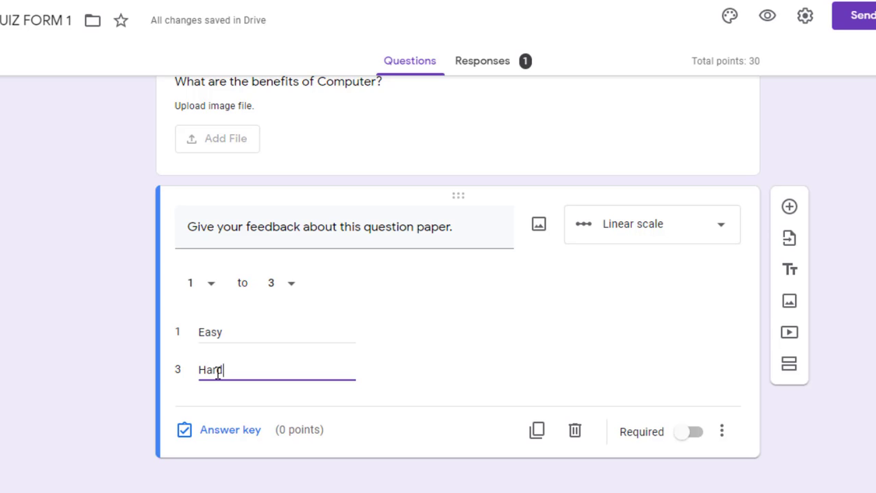
{"action": "left_click", "coordinate": [226, 431]}
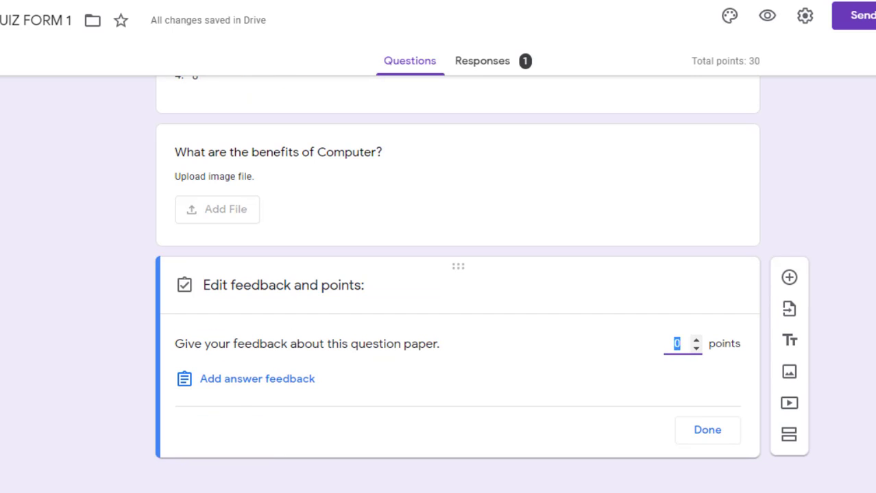
{"action": "left_click", "coordinate": [708, 431]}
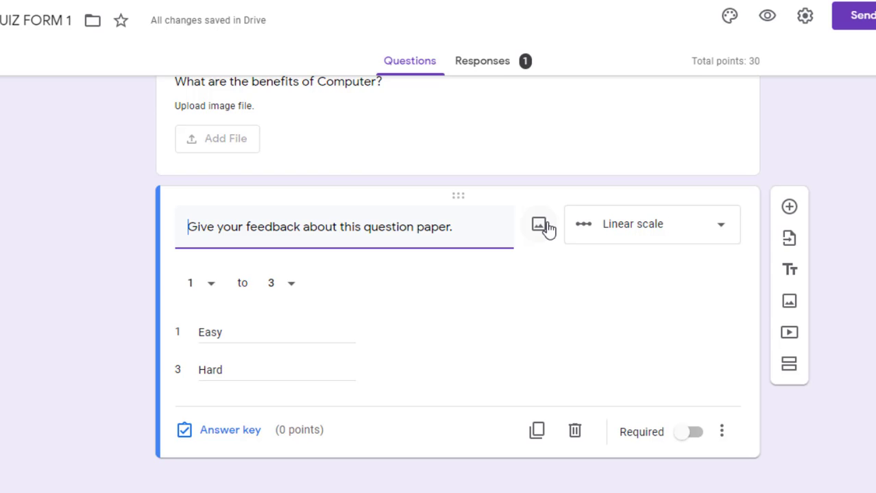
Add a multiple-choice grid question titled 'Identify the states in the Map'
{"action": "left_click", "coordinate": [790, 207]}
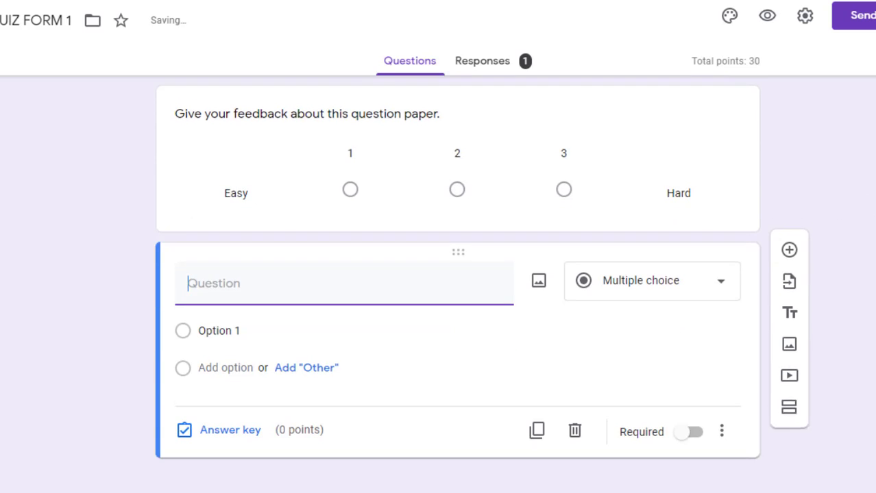
{"action": "left_click", "coordinate": [677, 291]}
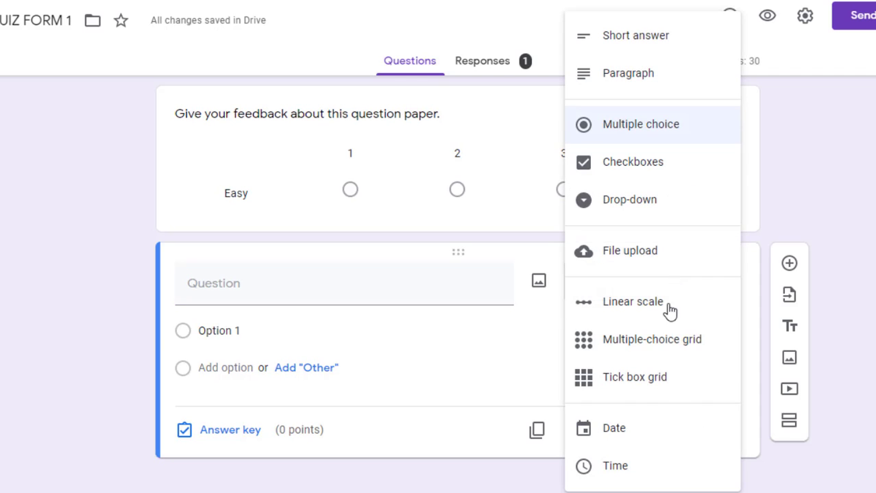
{"action": "left_click", "coordinate": [654, 340]}
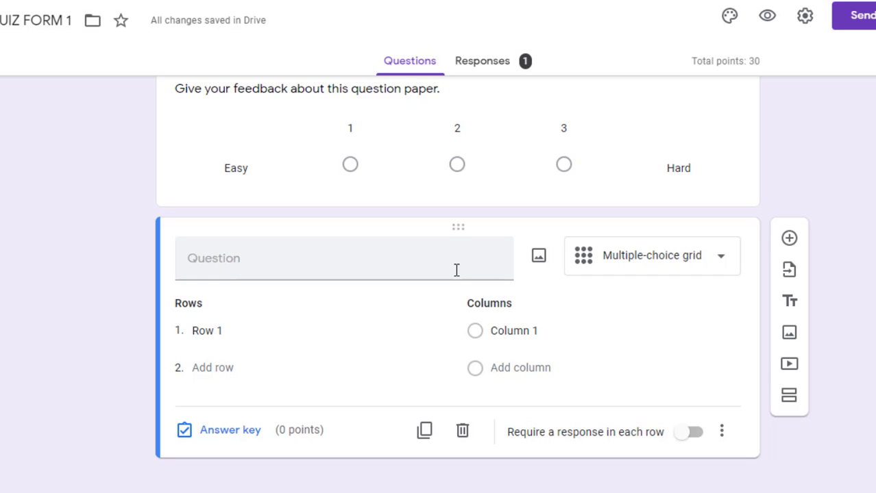
{"action": "left_click", "coordinate": [401, 260]}
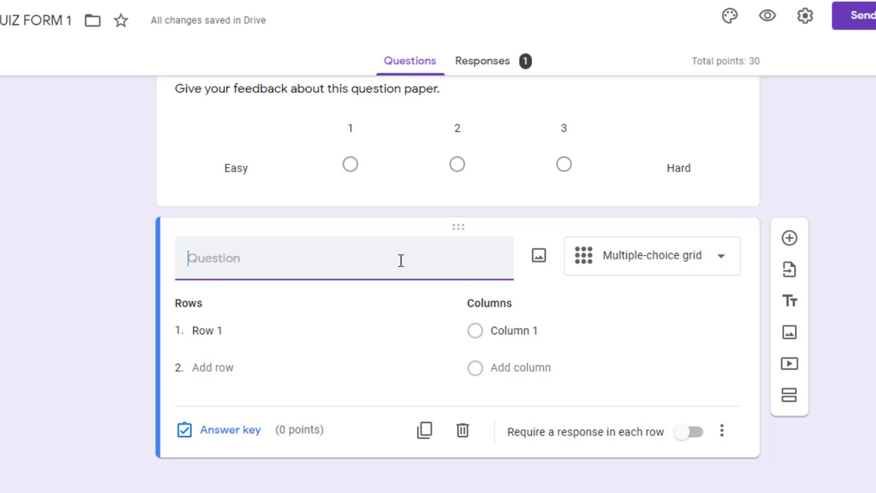
{"action": "type", "text": "Identify the state"}
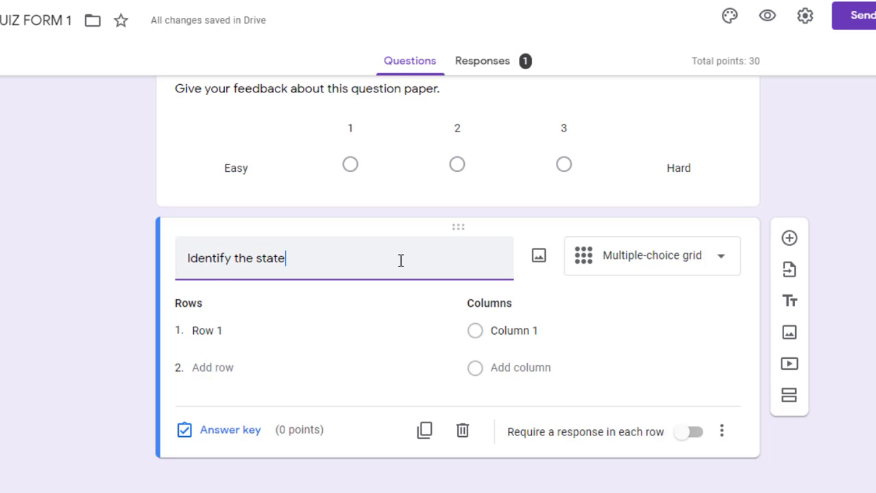
{"action": "type", "text": "s in the "}
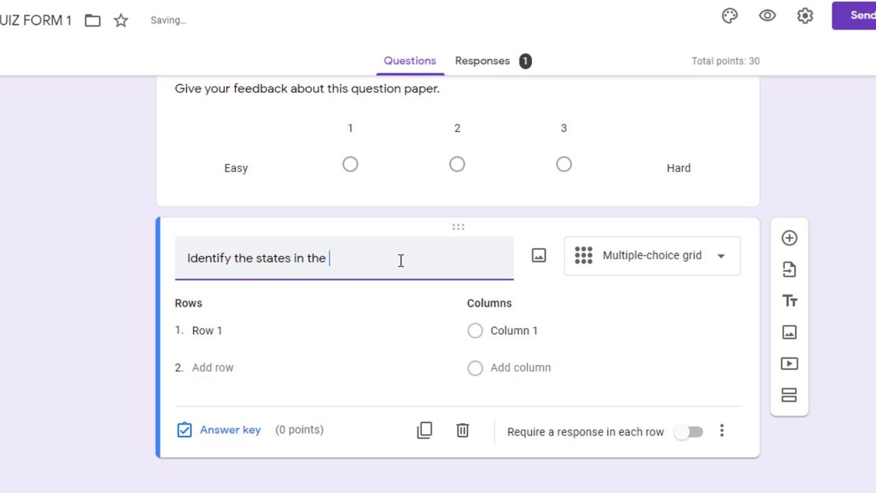
{"action": "type", "text": "Map."}
Upload the India map image into the grid question
{"action": "left_click", "coordinate": [539, 257]}
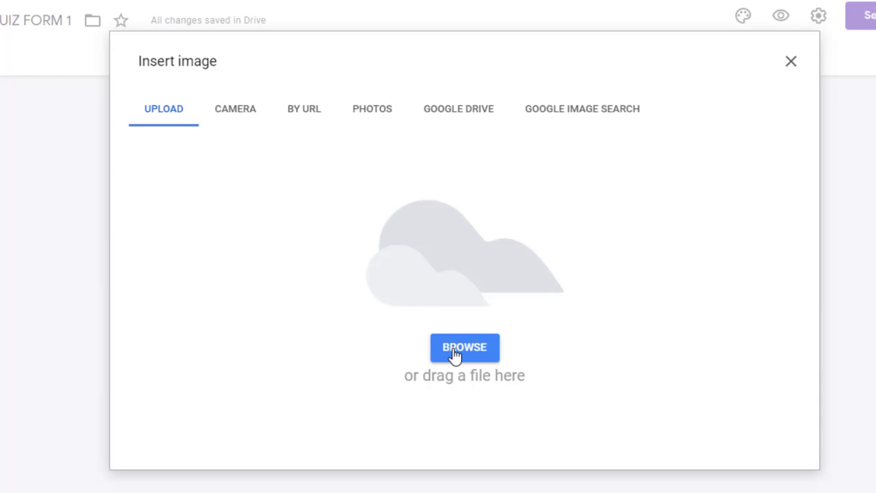
{"action": "left_click", "coordinate": [452, 352]}
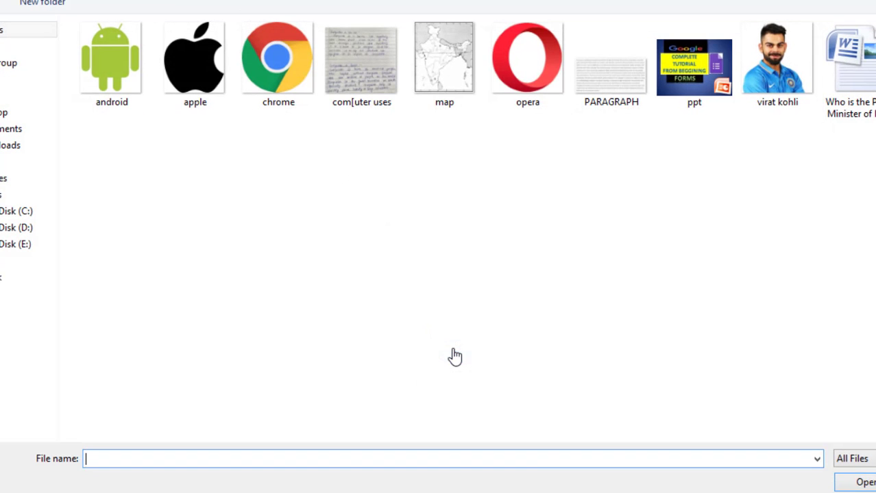
{"action": "double_click", "coordinate": [432, 69]}
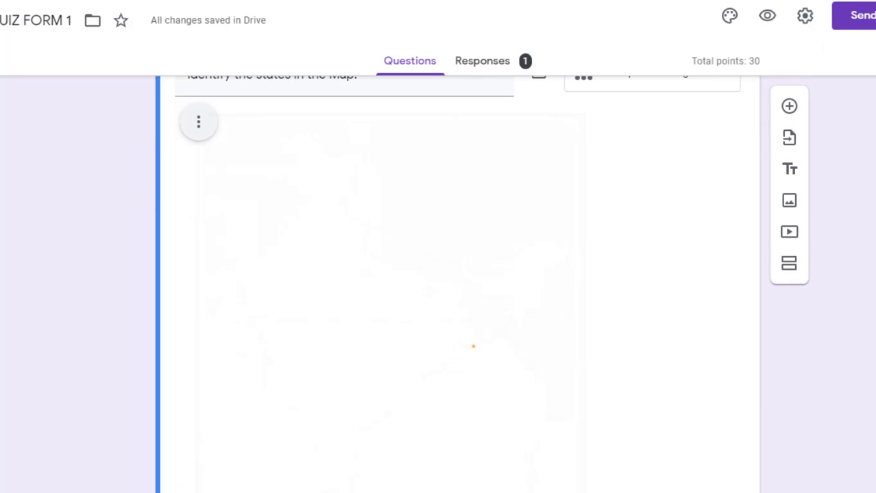
Shrink the map image, then enlarge it slightly to fit above the grid
{"action": "scroll", "coordinate": [596, 421], "scroll_direction": "down", "scroll_amount": 3}
{"action": "scroll", "coordinate": [596, 420], "scroll_direction": "up", "scroll_amount": 2}
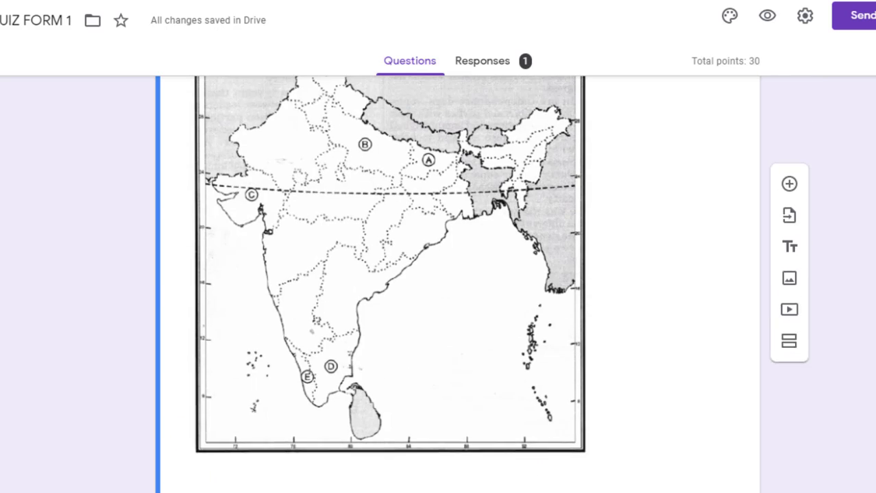
{"action": "left_click", "coordinate": [557, 418]}
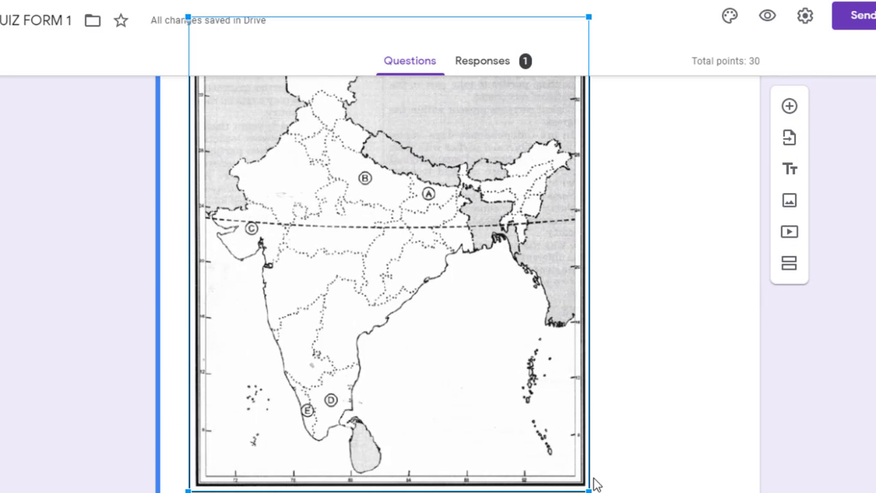
{"action": "left_click_drag", "start_coordinate": [587, 488], "coordinate": [388, 256]}
{"action": "scroll", "coordinate": [645, 465], "scroll_direction": "up", "scroll_amount": 3}
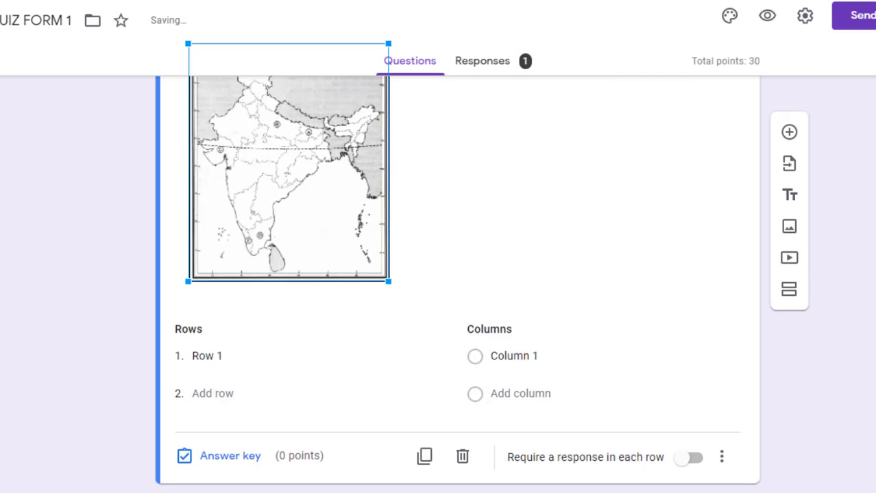
{"action": "left_click_drag", "start_coordinate": [388, 430], "coordinate": [442, 463]}
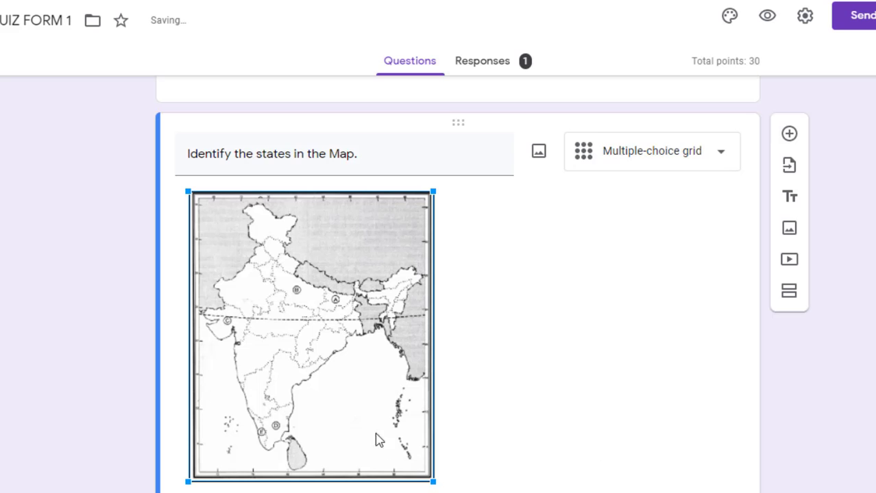
{"action": "left_click_drag", "start_coordinate": [436, 484], "coordinate": [458, 492]}
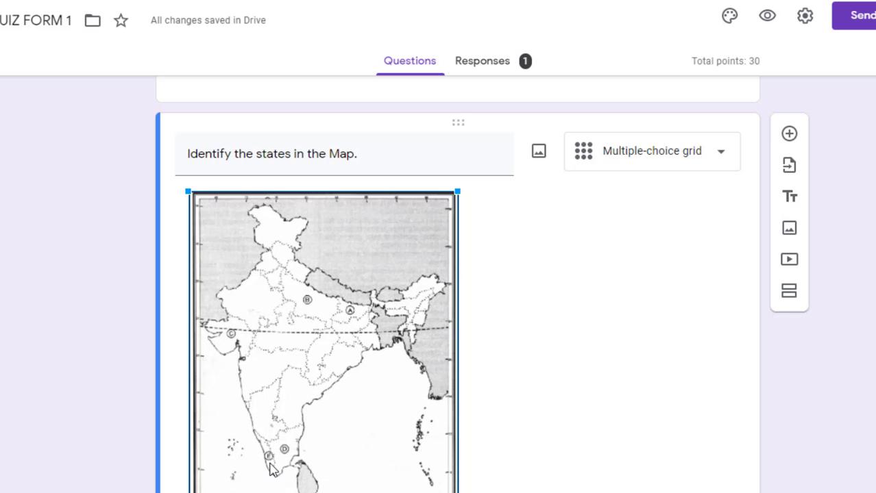
Label the grid rows A, B, C, D and E
{"action": "scroll", "coordinate": [439, 309], "scroll_direction": "down", "scroll_amount": 4}
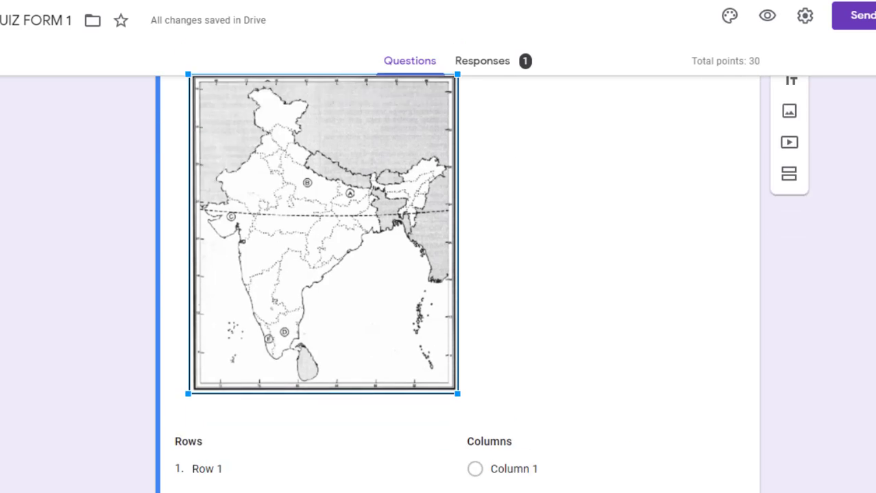
{"action": "left_click", "coordinate": [200, 334]}
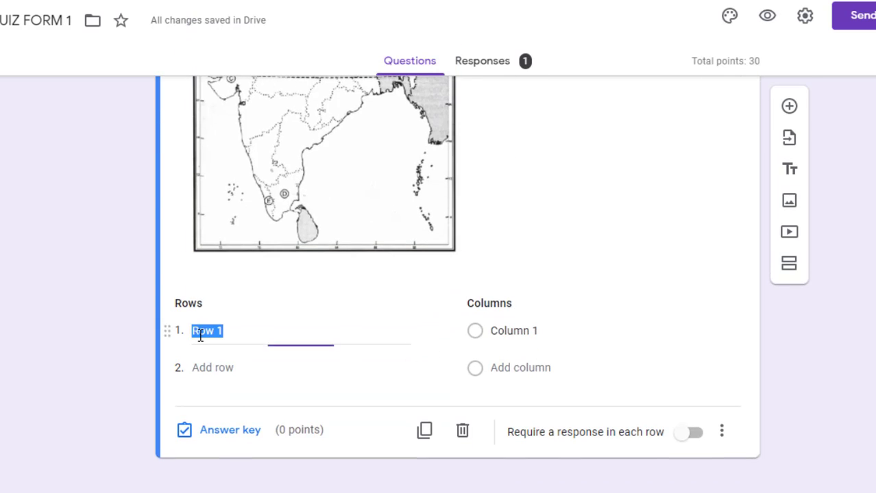
{"action": "type", "text": "A"}
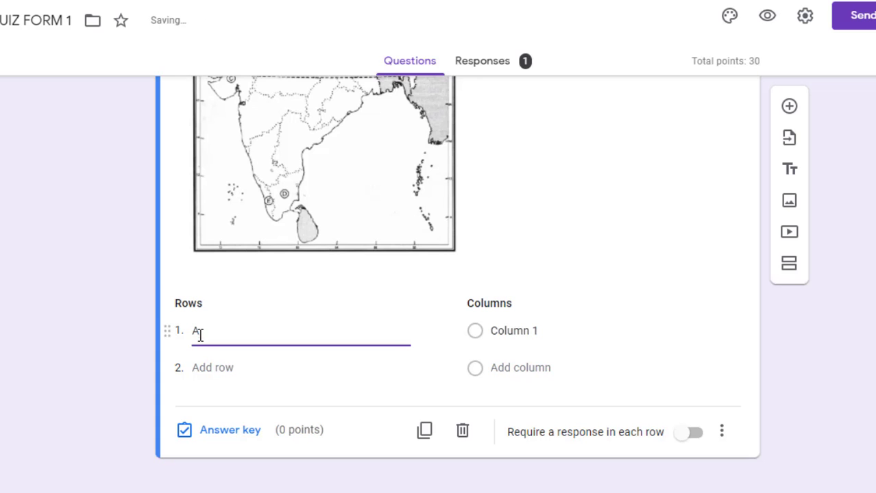
{"action": "left_click", "coordinate": [206, 369]}
{"action": "type", "text": "B"}
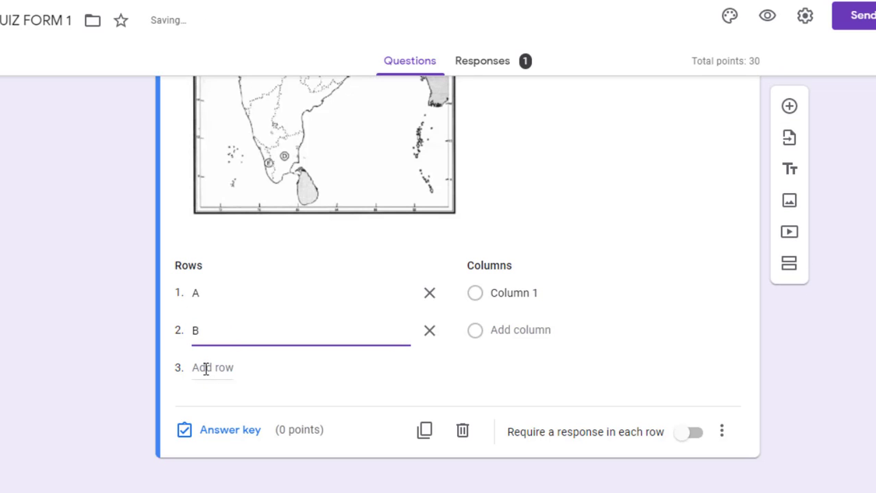
{"action": "left_click", "coordinate": [206, 369]}
{"action": "type", "text": "C"}
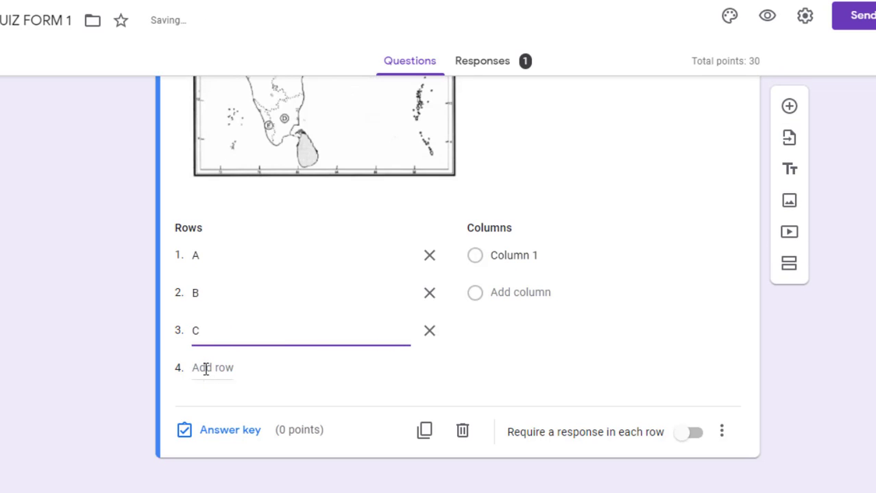
{"action": "left_click", "coordinate": [206, 369]}
{"action": "type", "text": "D"}
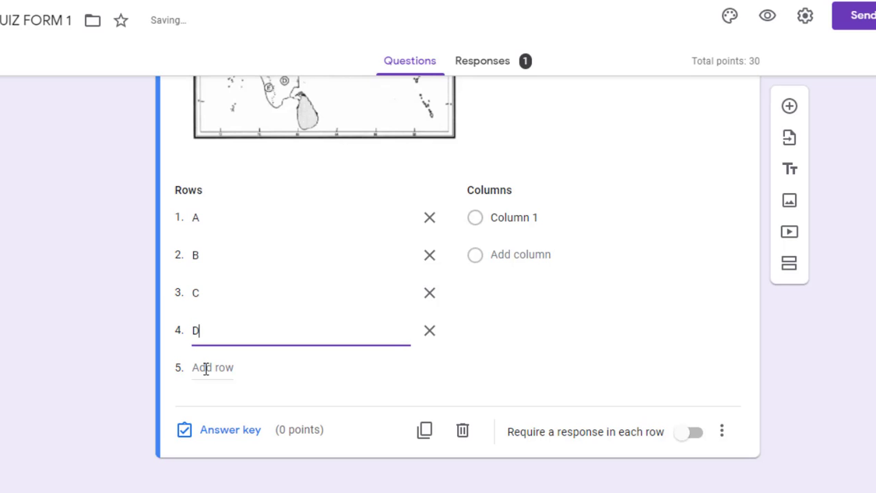
{"action": "type", "text": "E"}
{"action": "left_click", "coordinate": [214, 369]}
{"action": "type", "text": "E"}
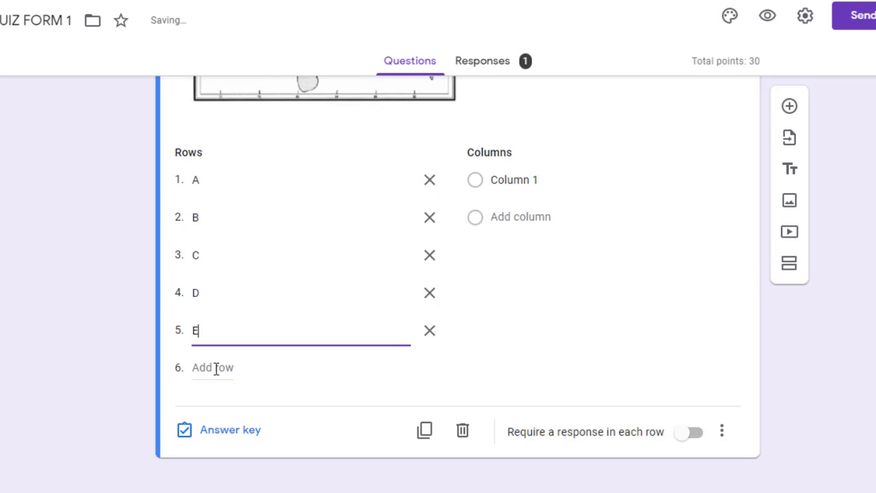
{"action": "scroll", "coordinate": [575, 334], "scroll_direction": "up", "scroll_amount": 2}
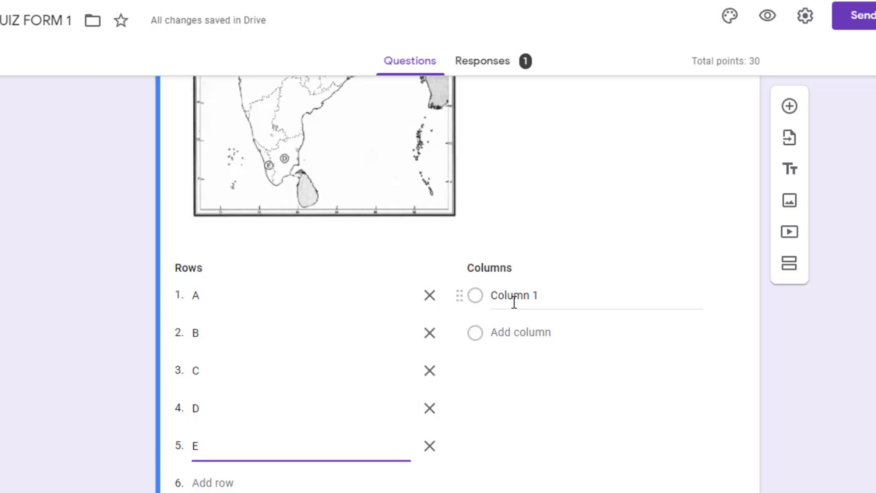
Add columns HARYANA, DELHI, U.P., ASSAM, KERALA and TAMILNADU
{"action": "left_click", "coordinate": [506, 298]}
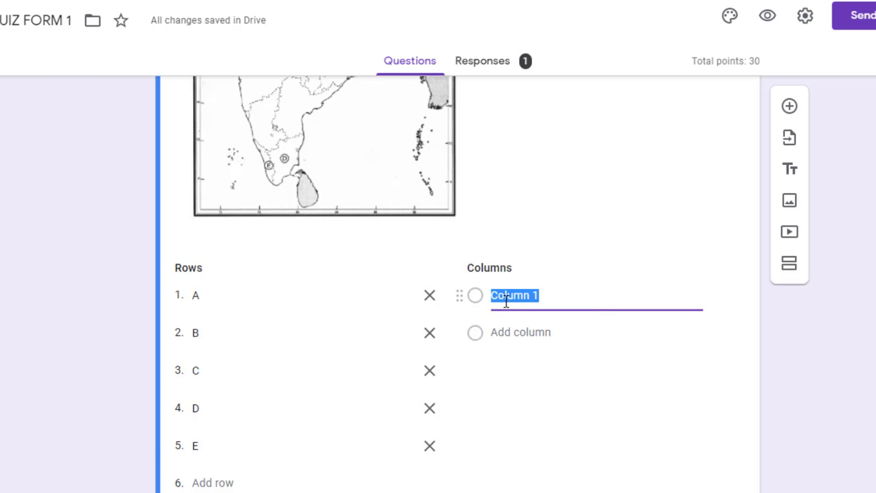
{"action": "type", "text": "HARYANA"}
{"action": "left_click", "coordinate": [502, 328]}
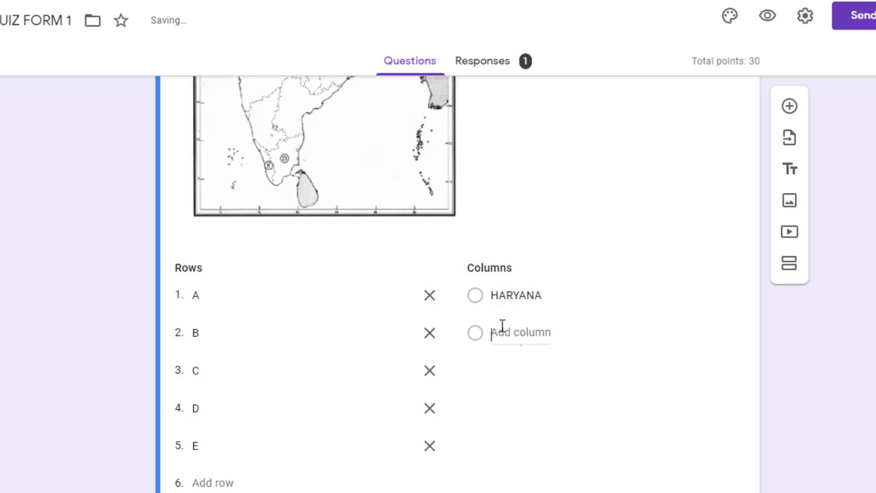
{"action": "type", "text": "DELHI"}
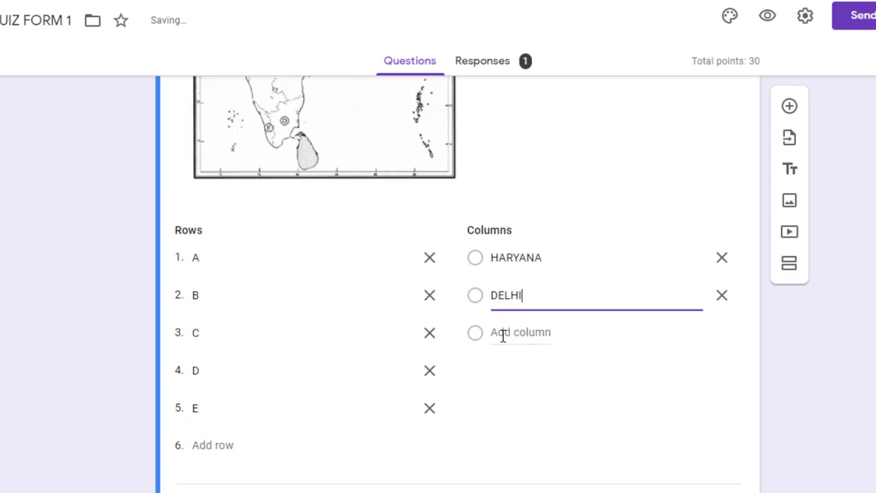
{"action": "left_click", "coordinate": [502, 335]}
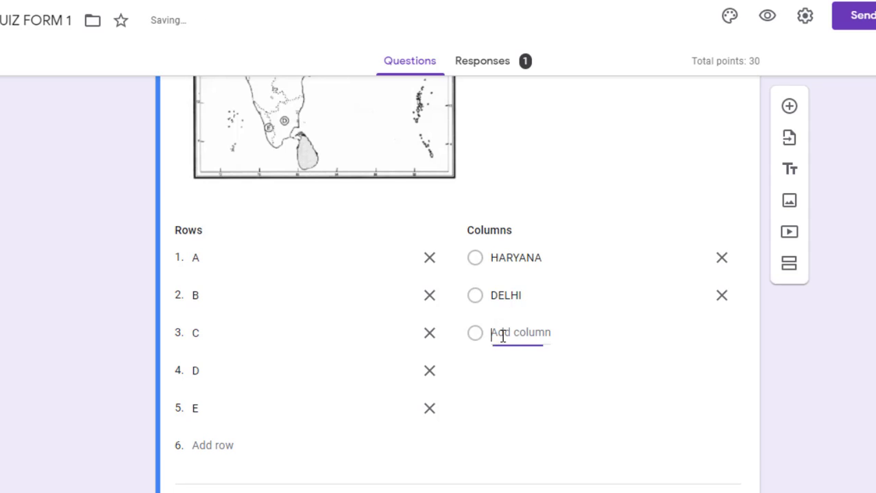
{"action": "type", "text": "U"}
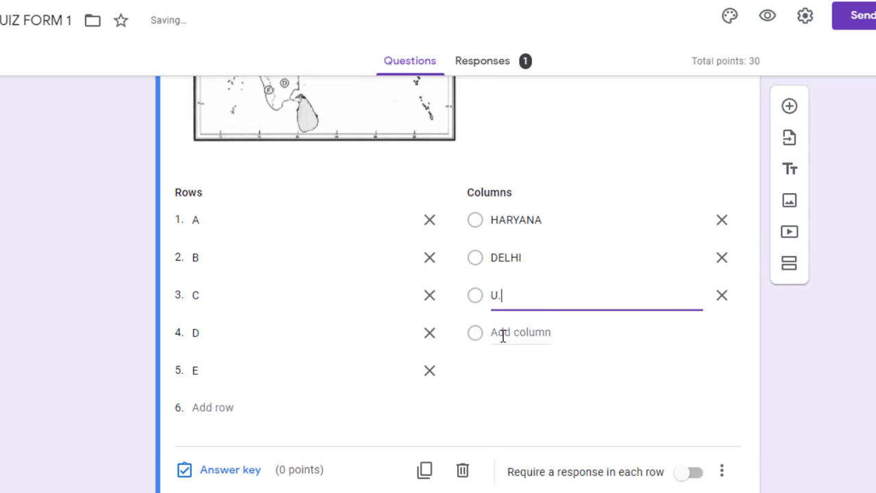
{"action": "type", "text": ".P."}
{"action": "left_click", "coordinate": [525, 332]}
{"action": "type", "text": "J"}
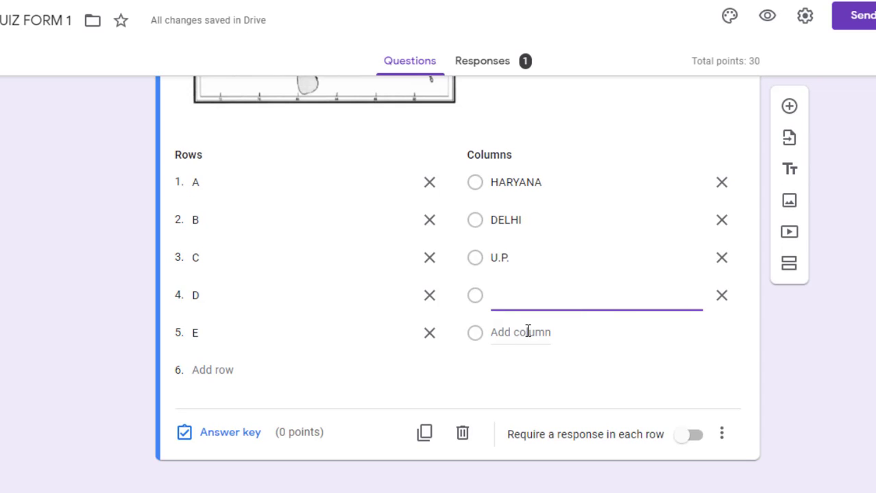
{"action": "type", "text": "ASSAM"}
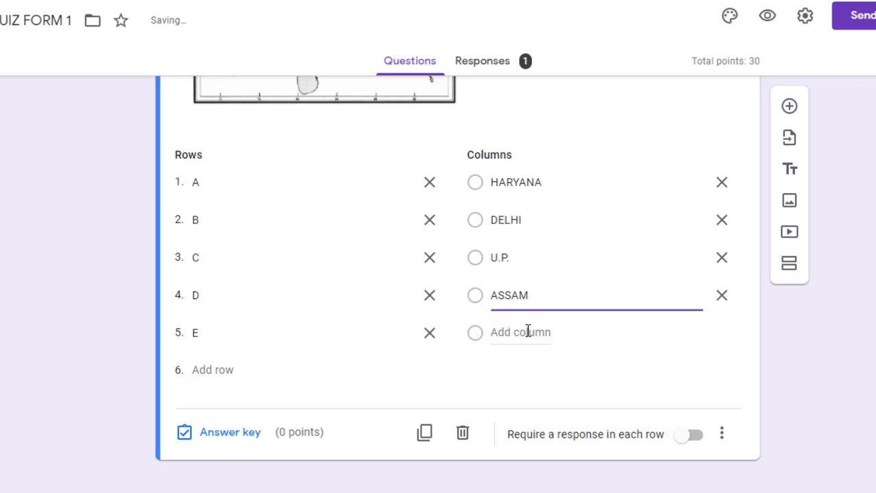
{"action": "left_click", "coordinate": [519, 334]}
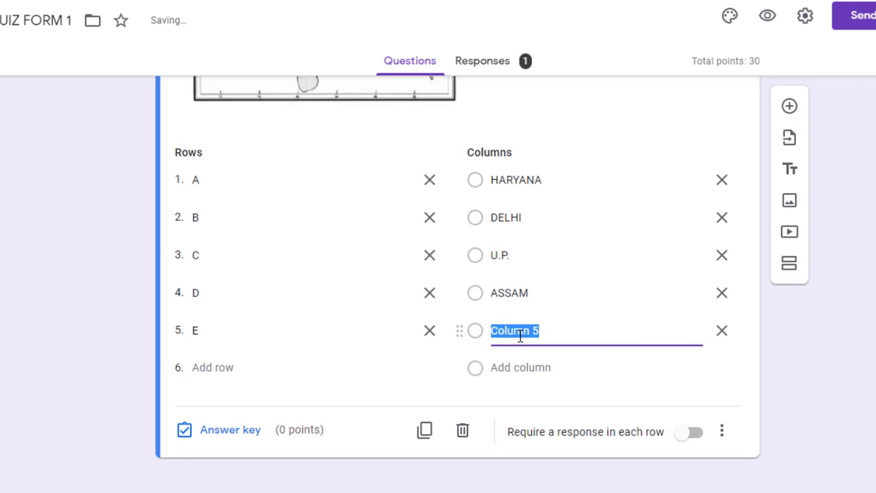
{"action": "type", "text": "KERALA"}
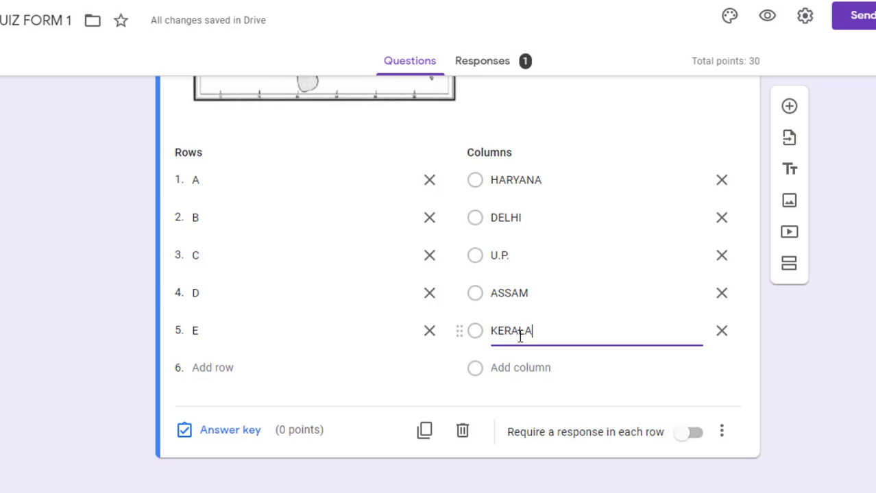
{"action": "left_click", "coordinate": [509, 368]}
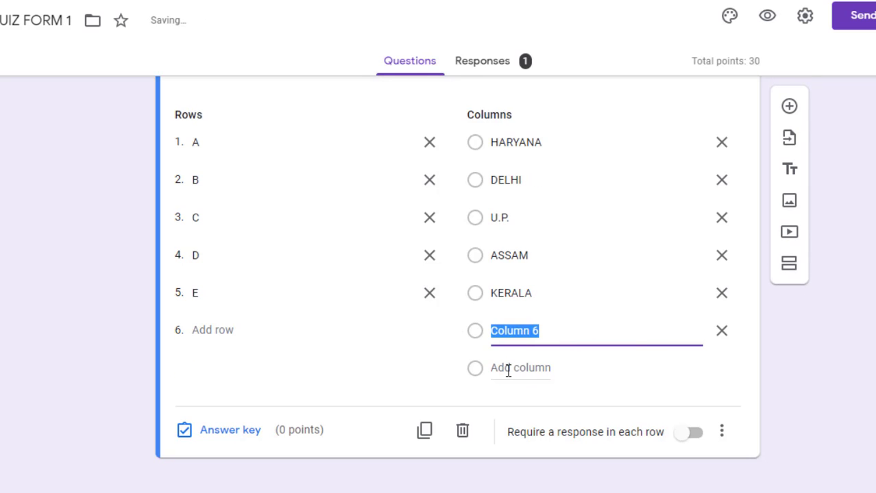
{"action": "type", "text": "TAMILNADU"}
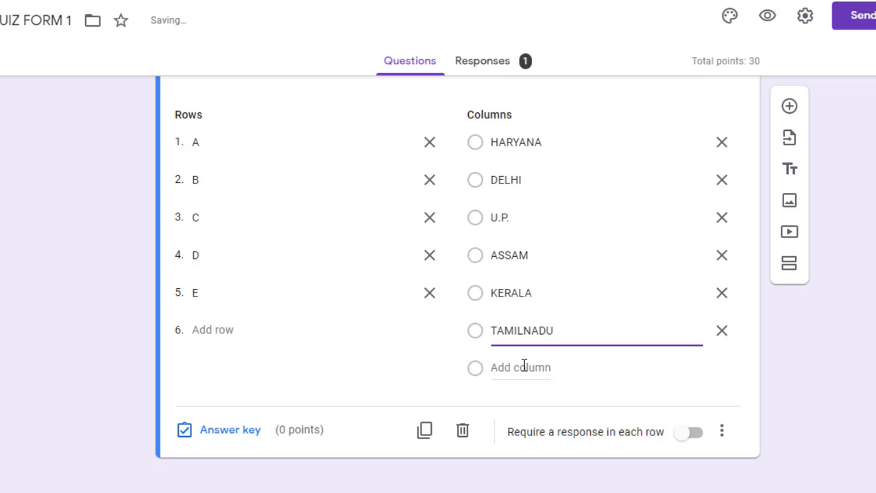
Add the remaining columns GUJRAT, BIHAR and M.P
{"action": "left_click", "coordinate": [523, 366]}
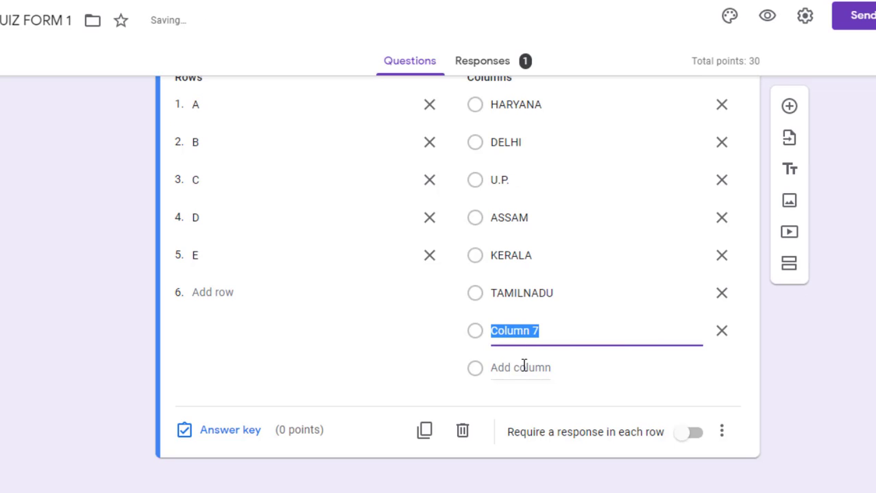
{"action": "type", "text": "GUJRAT"}
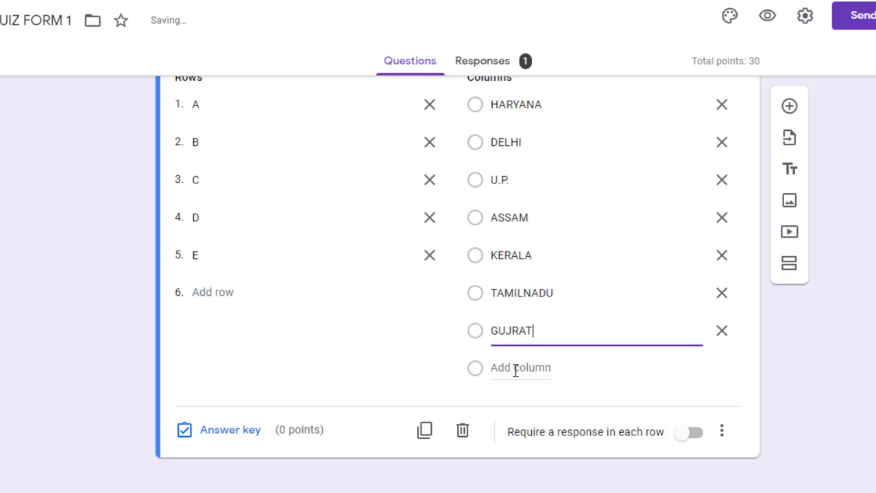
{"action": "left_click", "coordinate": [515, 368]}
{"action": "type", "text": "BIHAR"}
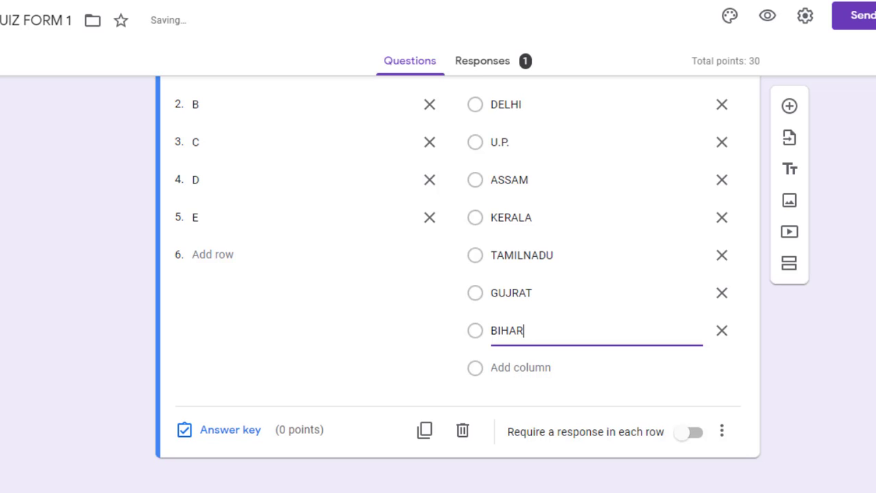
{"action": "scroll", "coordinate": [523, 297], "scroll_direction": "up", "scroll_amount": 7}
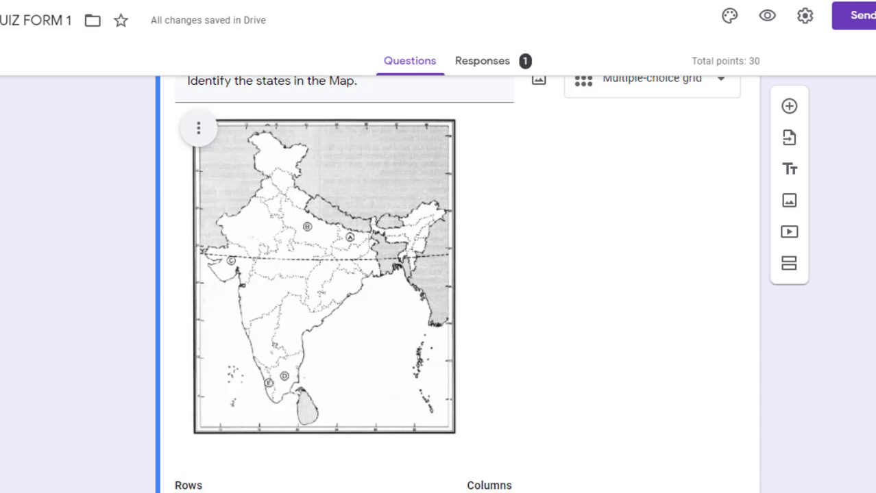
{"action": "scroll", "coordinate": [575, 458], "scroll_direction": "down", "scroll_amount": 5}
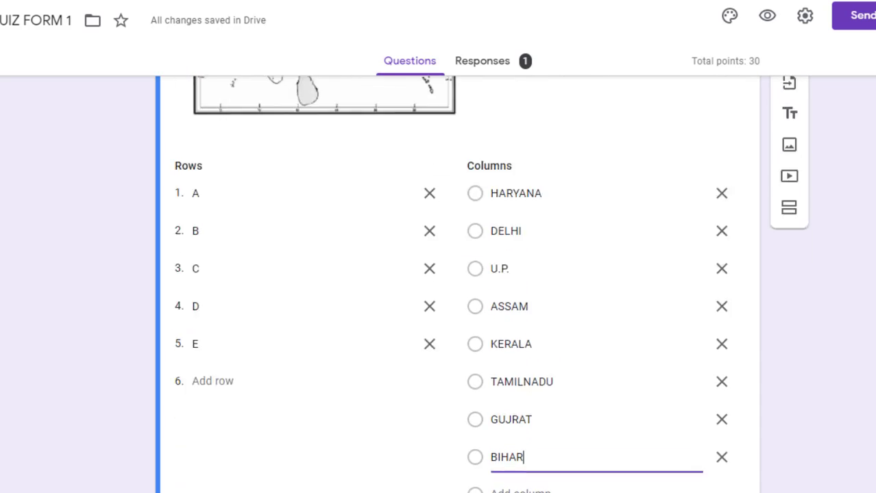
{"action": "left_click", "coordinate": [520, 459]}
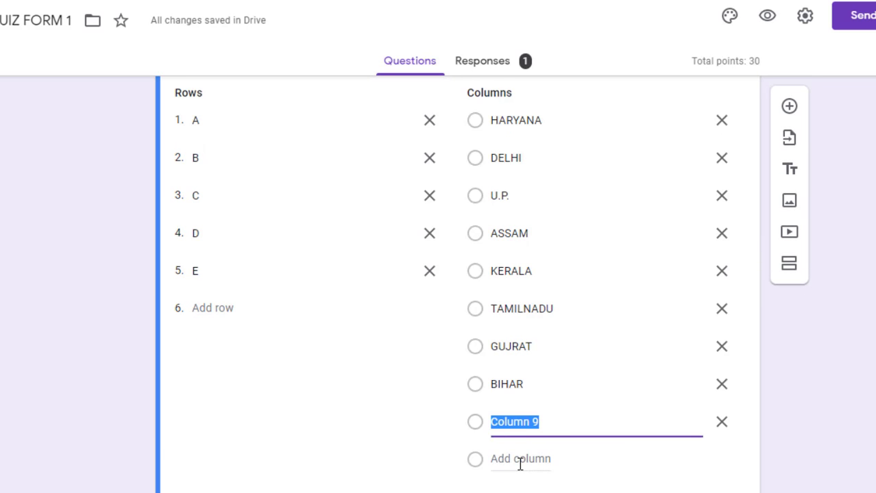
{"action": "type", "text": "M."}
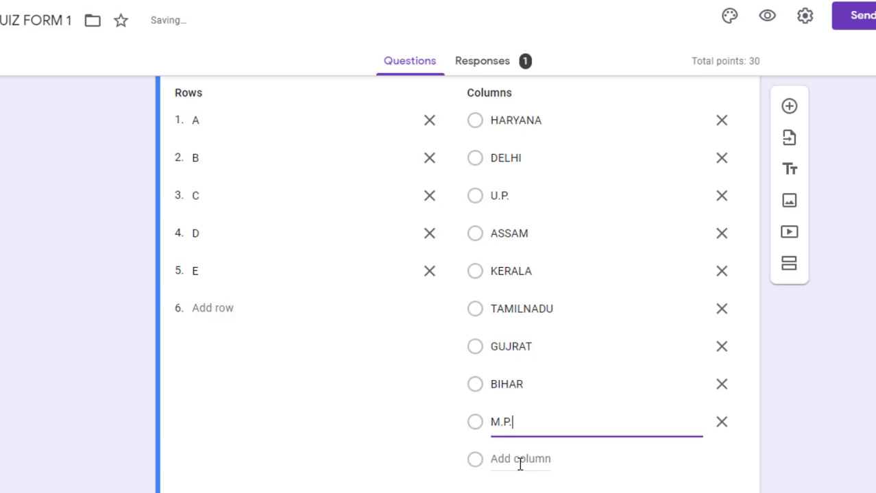
{"action": "type", "text": "P."}
{"action": "scroll", "coordinate": [457, 284], "scroll_direction": "down", "scroll_amount": 2}
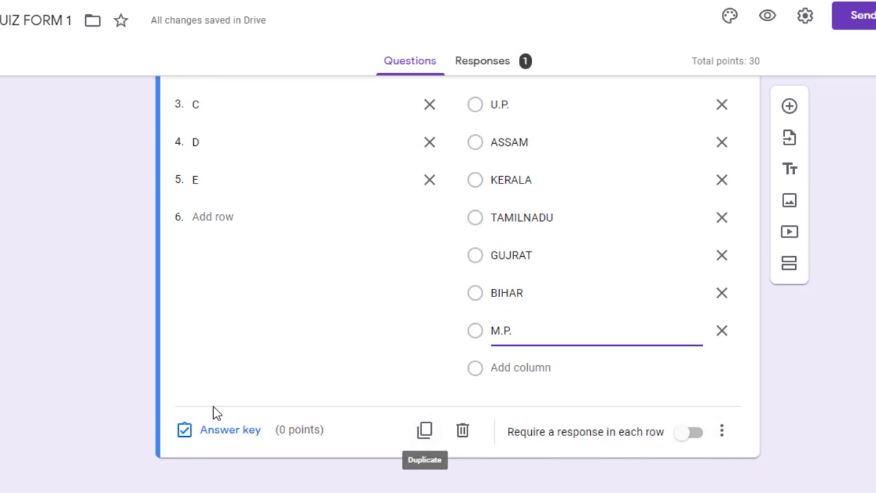
Open the map question's answer key and mark BIHAR as row A's correct answer for 1 point
{"action": "left_click", "coordinate": [209, 435]}
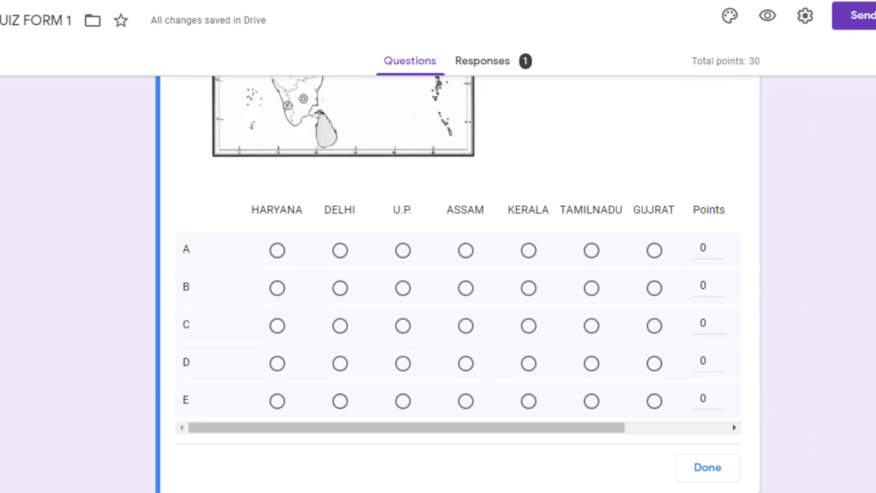
{"action": "scroll", "coordinate": [457, 284], "scroll_direction": "up", "scroll_amount": 1}
{"action": "scroll", "coordinate": [457, 284], "scroll_direction": "up", "scroll_amount": 2}
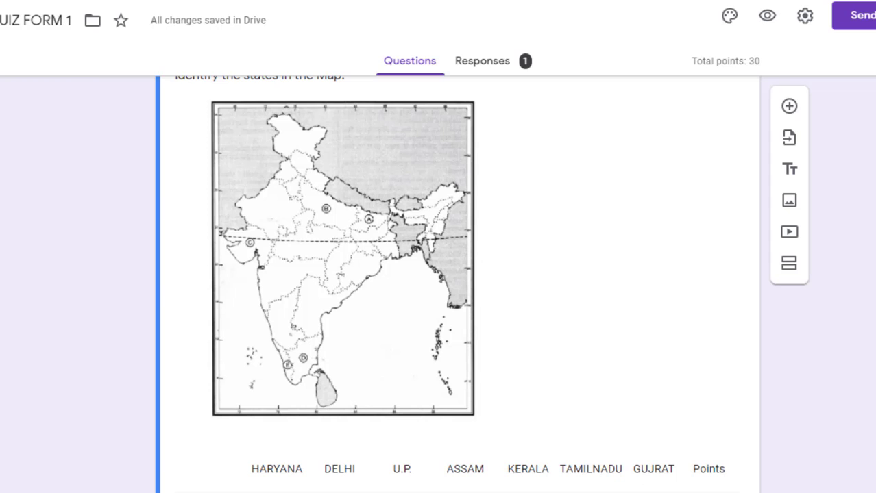
{"action": "scroll", "coordinate": [342, 274], "scroll_direction": "down", "scroll_amount": 2}
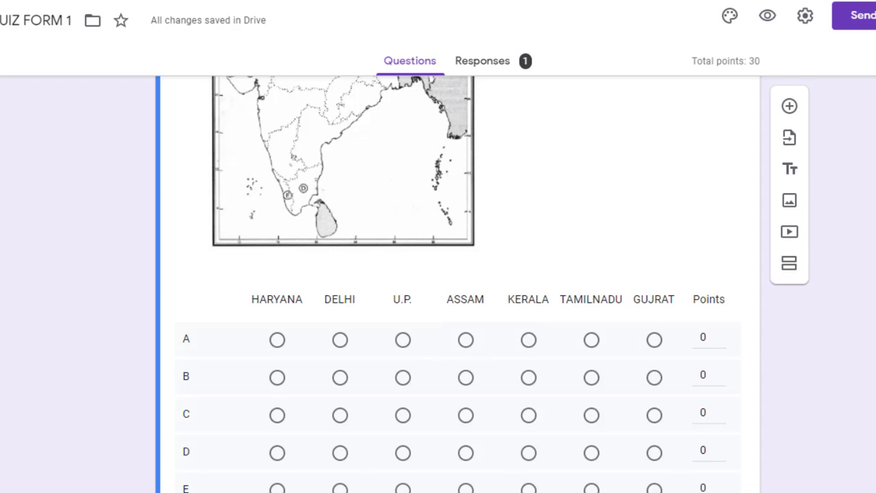
{"action": "scroll", "coordinate": [457, 274], "scroll_direction": "down", "scroll_amount": 2}
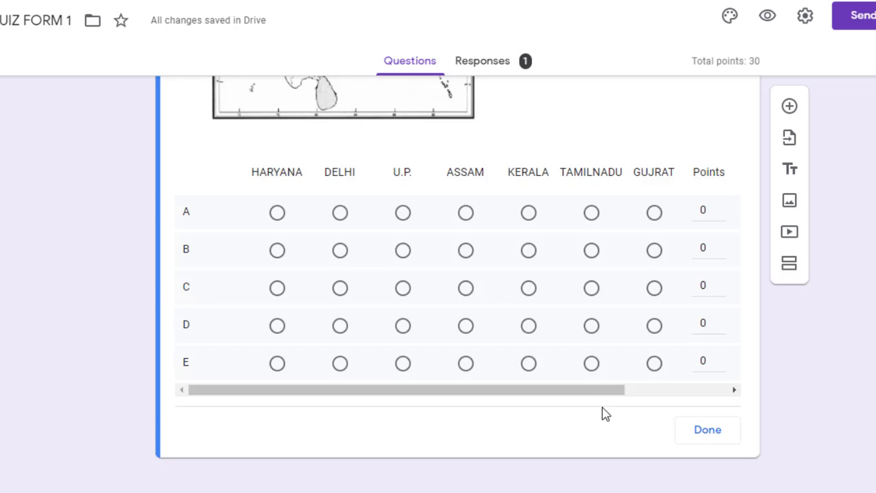
{"action": "left_click_drag", "start_coordinate": [597, 396], "coordinate": [713, 395]}
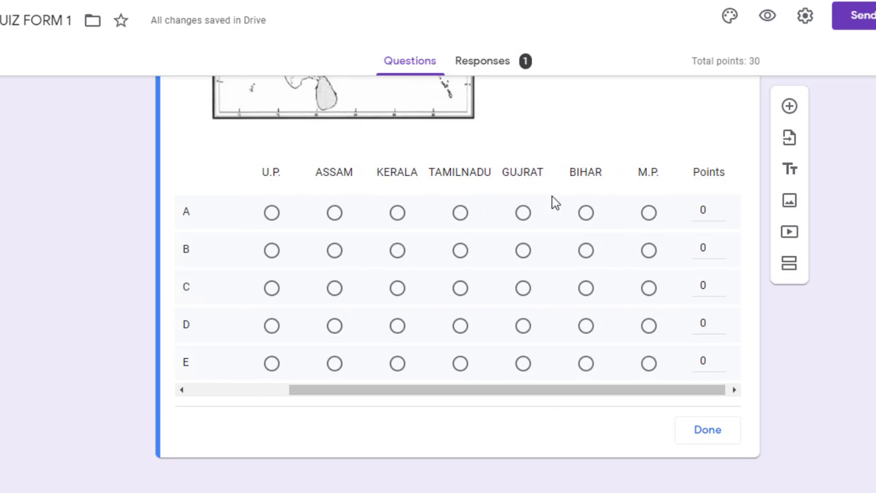
{"action": "left_click", "coordinate": [586, 213]}
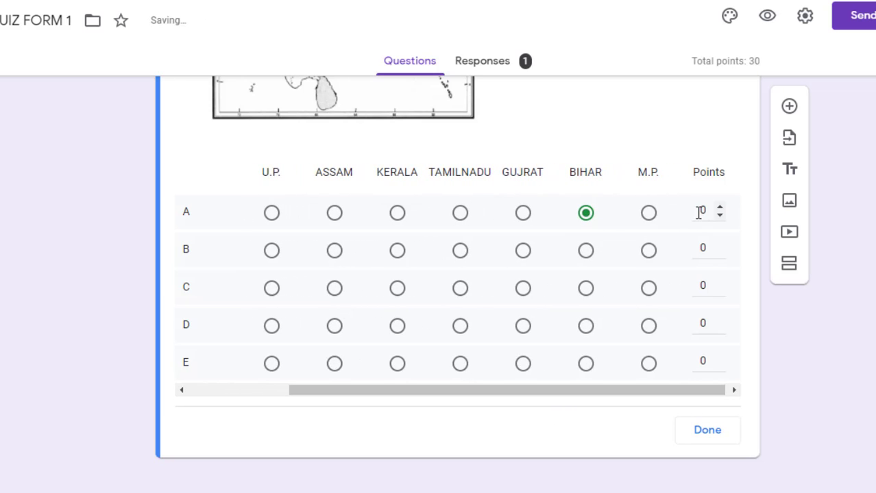
{"action": "left_click", "coordinate": [701, 212]}
{"action": "scroll", "coordinate": [458, 274], "scroll_direction": "up", "scroll_amount": 4}
{"action": "scroll", "coordinate": [457, 274], "scroll_direction": "down", "scroll_amount": 3}
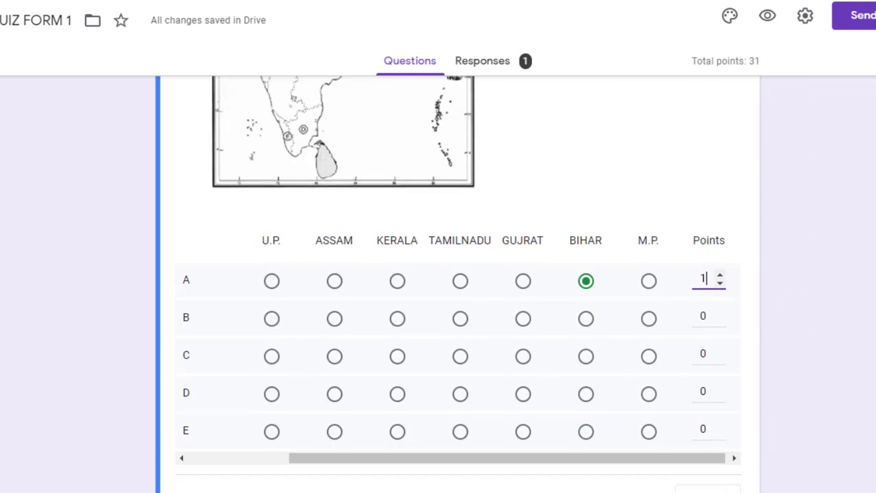
{"action": "scroll", "coordinate": [524, 391], "scroll_direction": "down", "scroll_amount": 1}
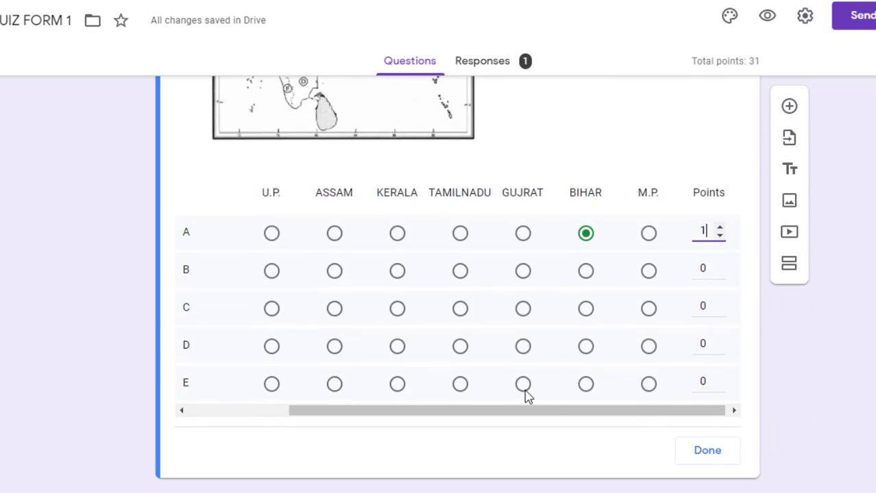
Mark U.P. for row B and GUJRAT for row C, giving row C 1 point
{"action": "left_click", "coordinate": [271, 271]}
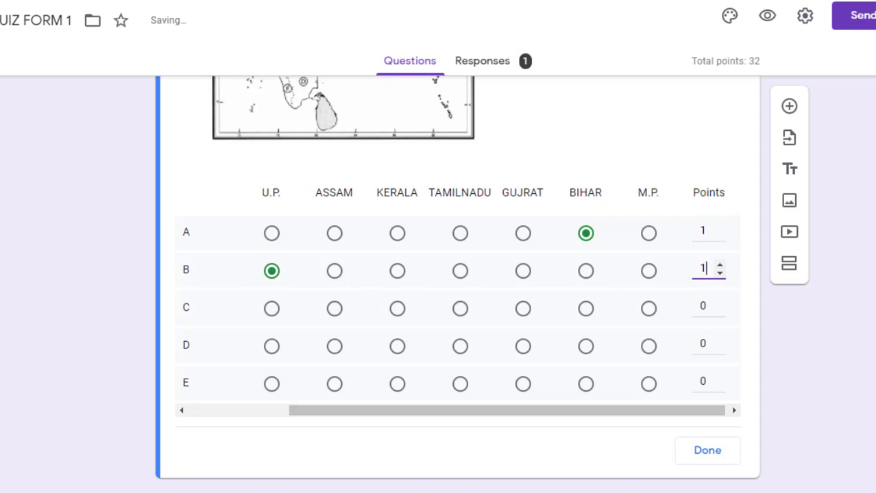
{"action": "scroll", "coordinate": [456, 285], "scroll_direction": "up", "scroll_amount": 3}
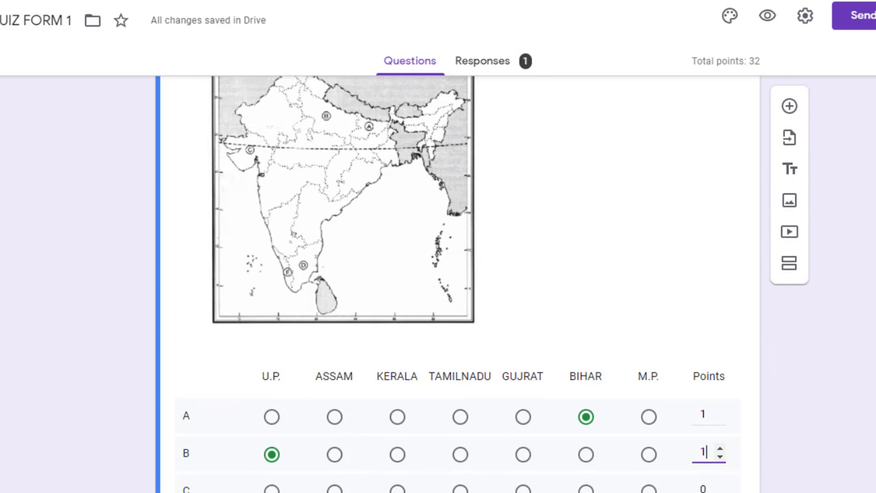
{"action": "scroll", "coordinate": [439, 288], "scroll_direction": "down", "scroll_amount": 3}
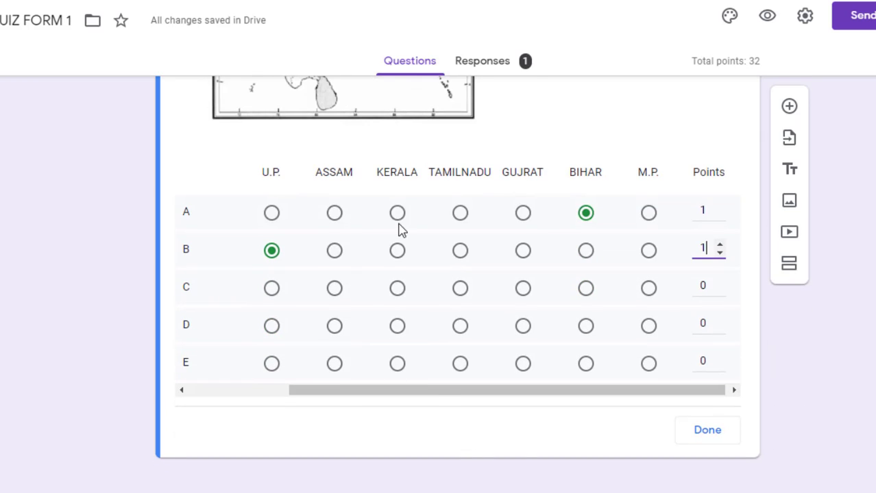
{"action": "left_click", "coordinate": [523, 290]}
{"action": "left_click", "coordinate": [704, 287]}
{"action": "double_click", "coordinate": [704, 286]}
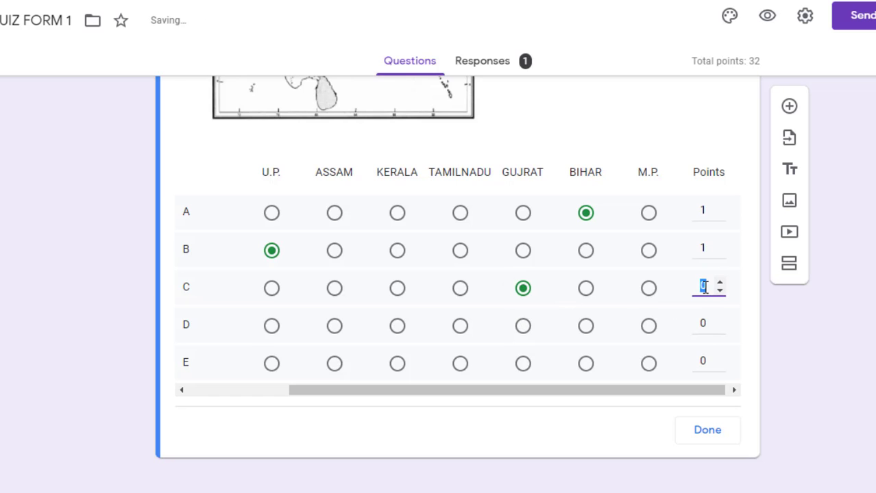
{"action": "type", "text": "1"}
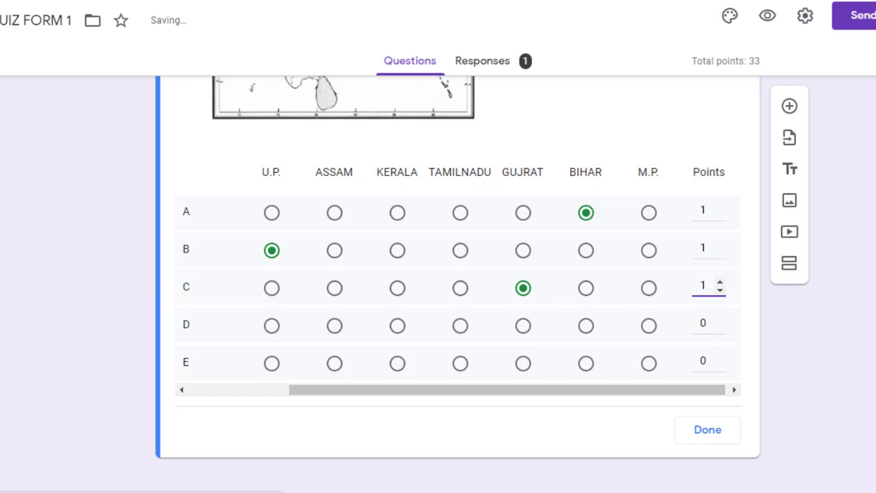
Mark TAMILNADU for row D and KERALA for row E, 1 point each, and finish the key
{"action": "scroll", "coordinate": [439, 284], "scroll_direction": "up", "scroll_amount": 1}
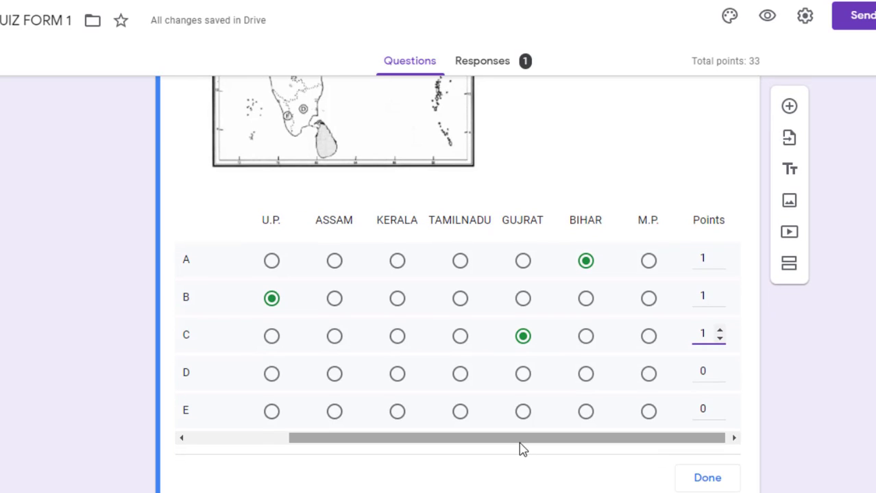
{"action": "left_click", "coordinate": [460, 373]}
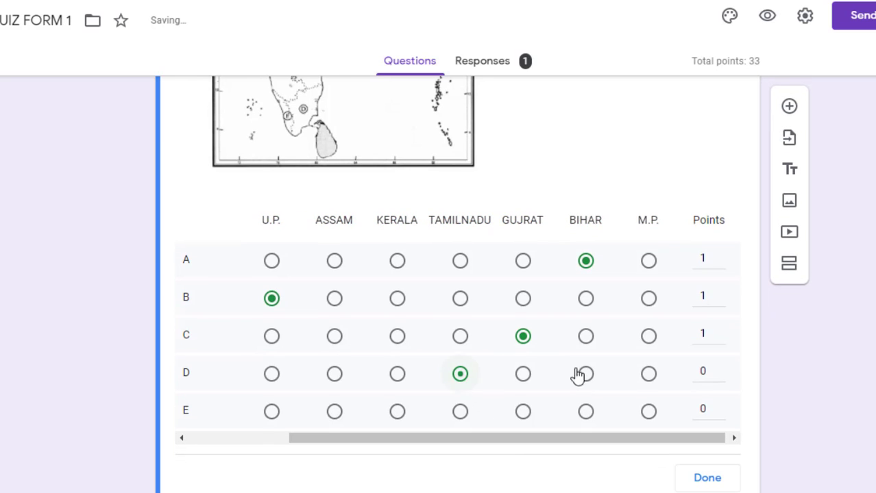
{"action": "left_click", "coordinate": [705, 370]}
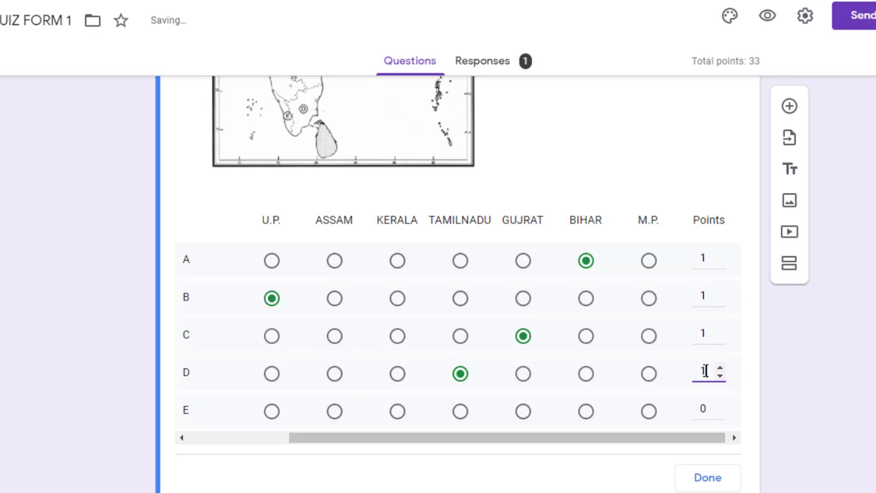
{"action": "type", "text": "1"}
{"action": "left_click", "coordinate": [398, 414]}
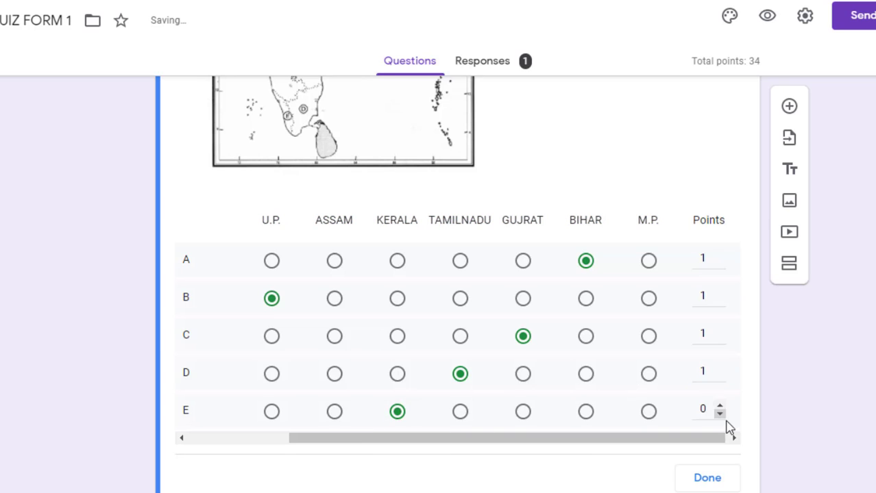
{"action": "left_click", "coordinate": [704, 410]}
{"action": "type", "text": "1"}
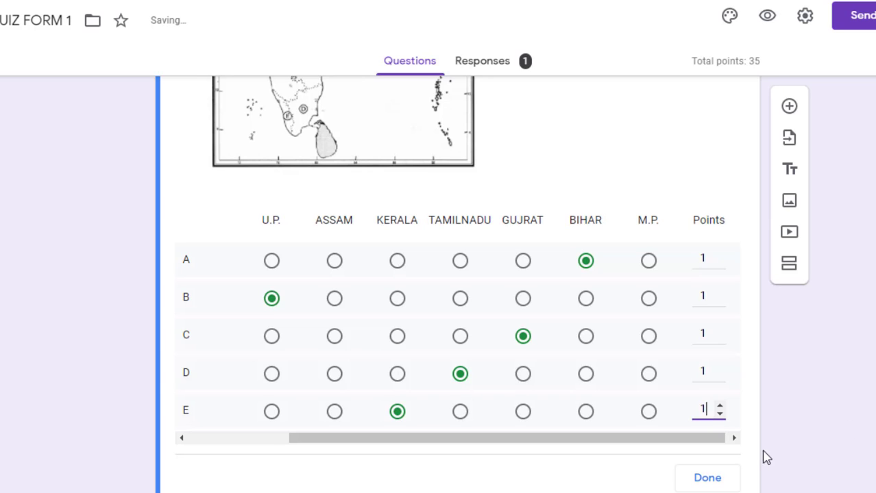
{"action": "left_click", "coordinate": [704, 479]}
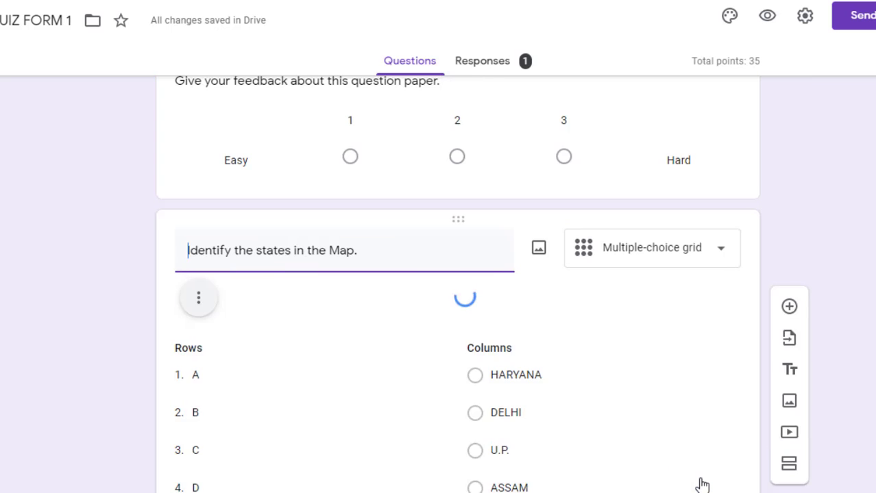
Reopen the map grid's answer key to check U.P., GUJRAT, TAMILNADU and KERALA at 1 point each
{"action": "scroll", "coordinate": [458, 284], "scroll_direction": "down", "scroll_amount": 8}
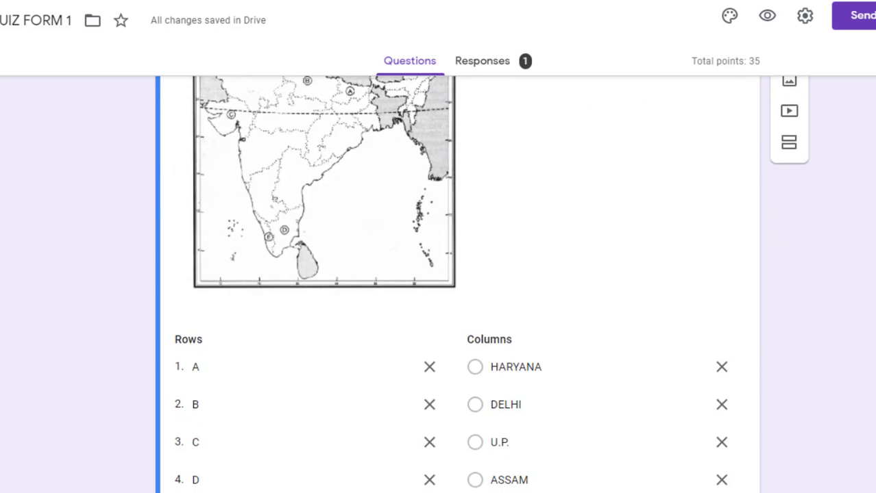
{"action": "scroll", "coordinate": [458, 274], "scroll_direction": "down", "scroll_amount": 1}
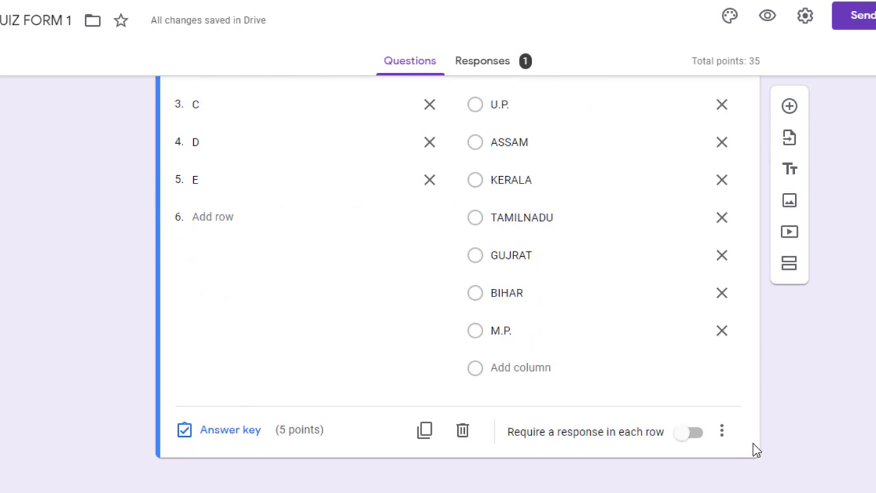
{"action": "left_click", "coordinate": [721, 432]}
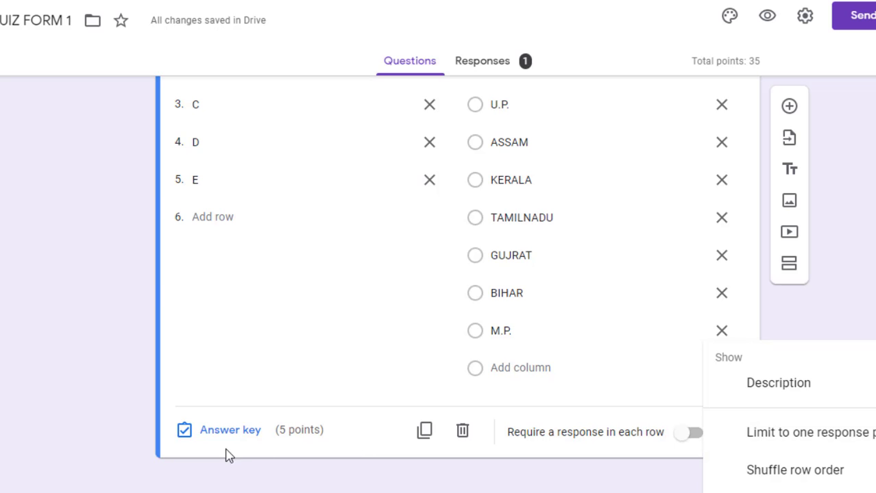
{"action": "left_click", "coordinate": [394, 442]}
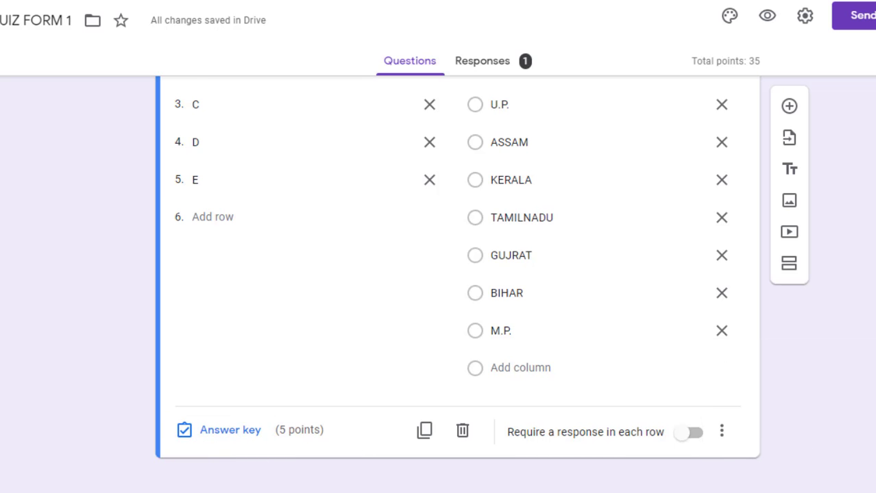
{"action": "scroll", "coordinate": [457, 285], "scroll_direction": "up", "scroll_amount": 2}
{"action": "scroll", "coordinate": [458, 284], "scroll_direction": "down", "scroll_amount": 2}
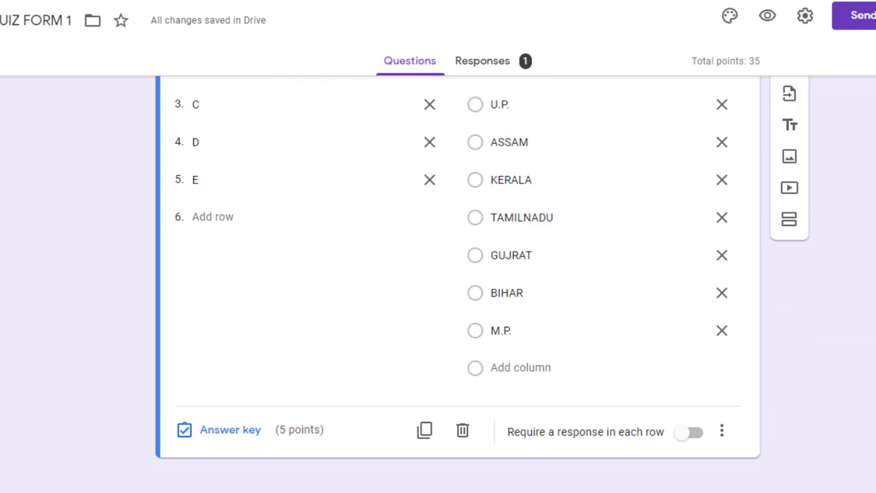
{"action": "left_click", "coordinate": [230, 430]}
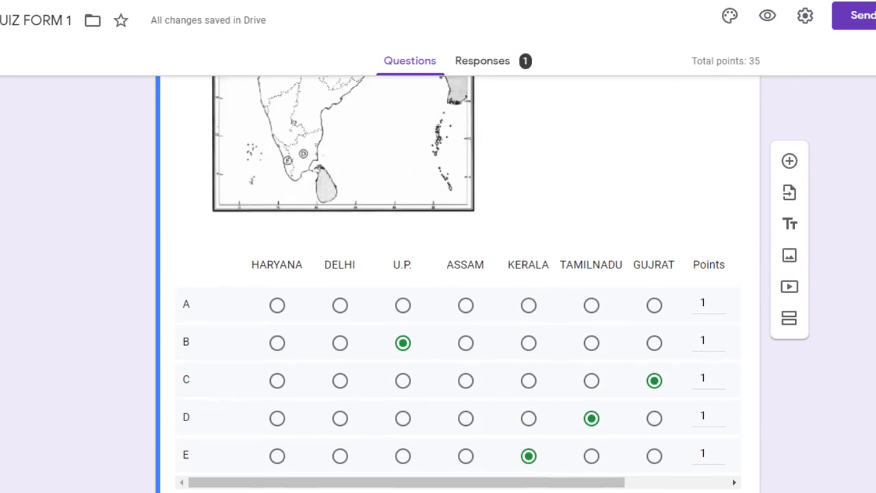
{"action": "scroll", "coordinate": [458, 285], "scroll_direction": "up", "scroll_amount": 1}
{"action": "scroll", "coordinate": [458, 284], "scroll_direction": "down", "scroll_amount": 1}
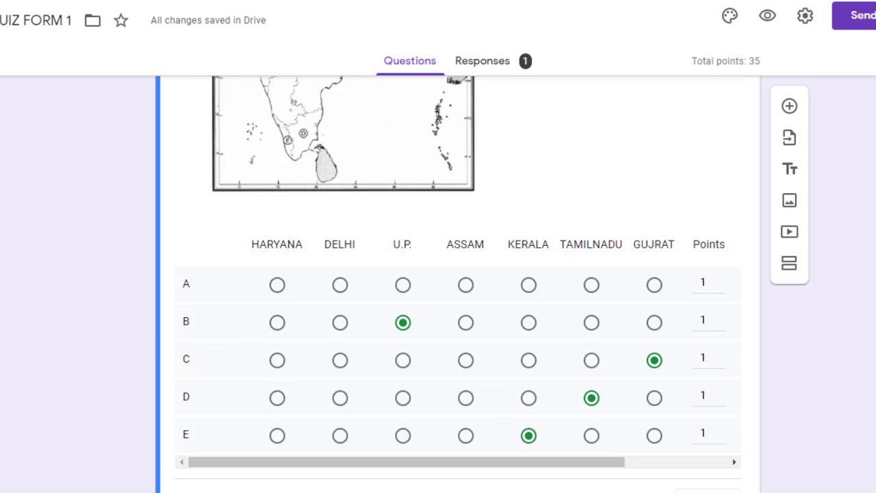
Save the map grid's answer key and allow only one response per column
{"action": "scroll", "coordinate": [743, 470], "scroll_direction": "down", "scroll_amount": 1}
{"action": "left_click", "coordinate": [706, 432]}
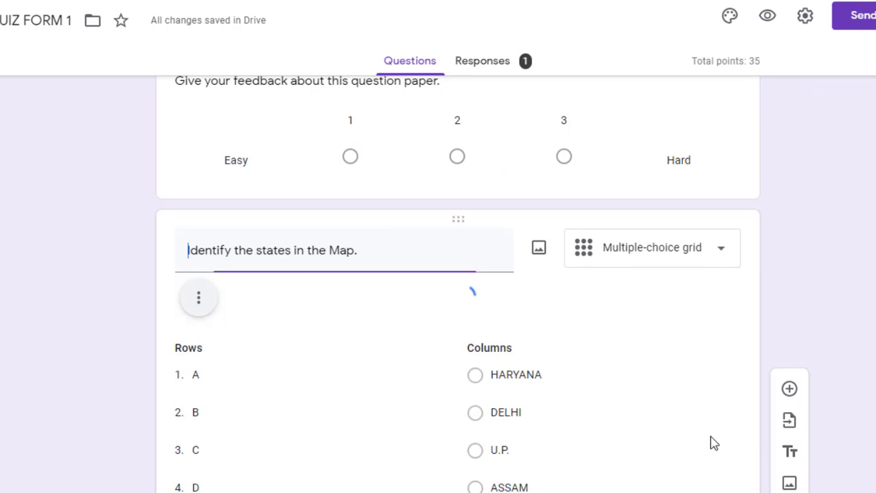
{"action": "scroll", "coordinate": [725, 436], "scroll_direction": "down", "scroll_amount": 10}
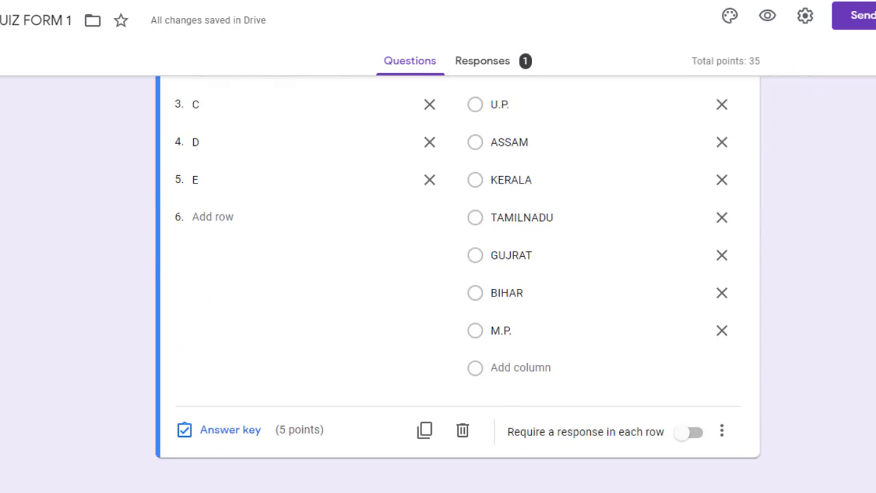
{"action": "left_click", "coordinate": [723, 434]}
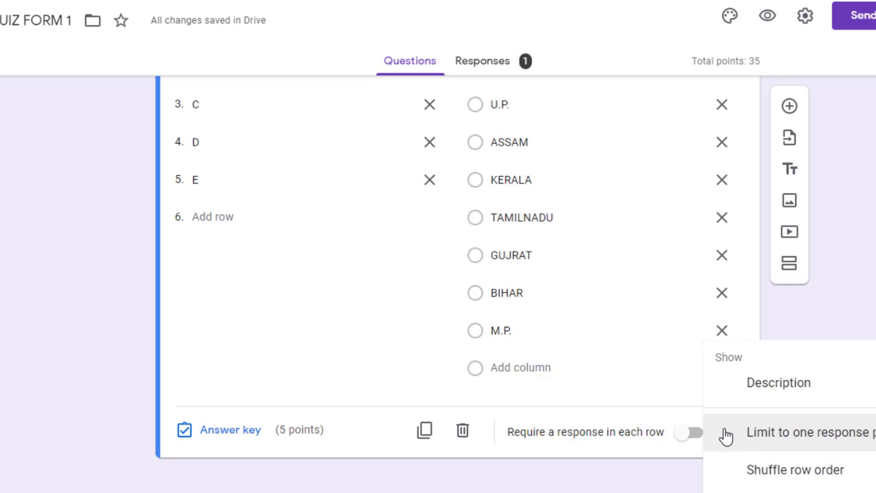
{"action": "left_click", "coordinate": [789, 433]}
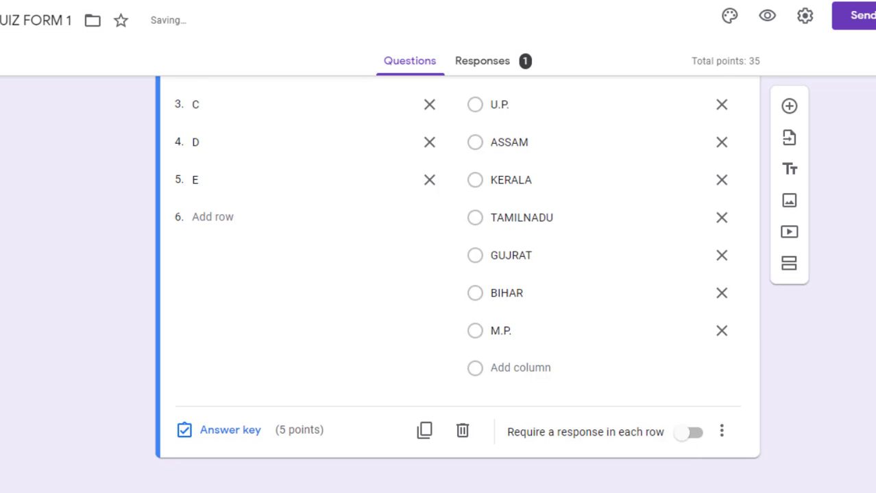
{"action": "scroll", "coordinate": [457, 284], "scroll_direction": "up", "scroll_amount": 9}
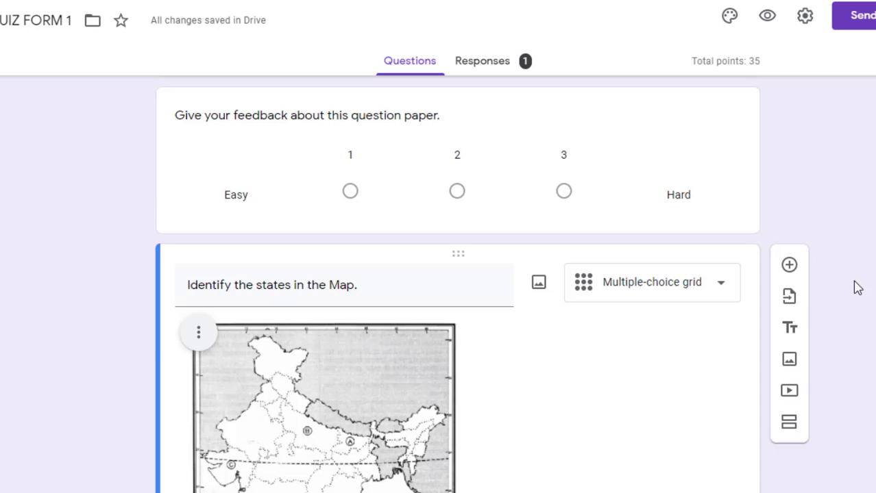
Add a question below the map grid titled 'IDENTIFY THE STATES RELATED TO GIVEN CROP.', with capital I
{"action": "left_click", "coordinate": [789, 267]}
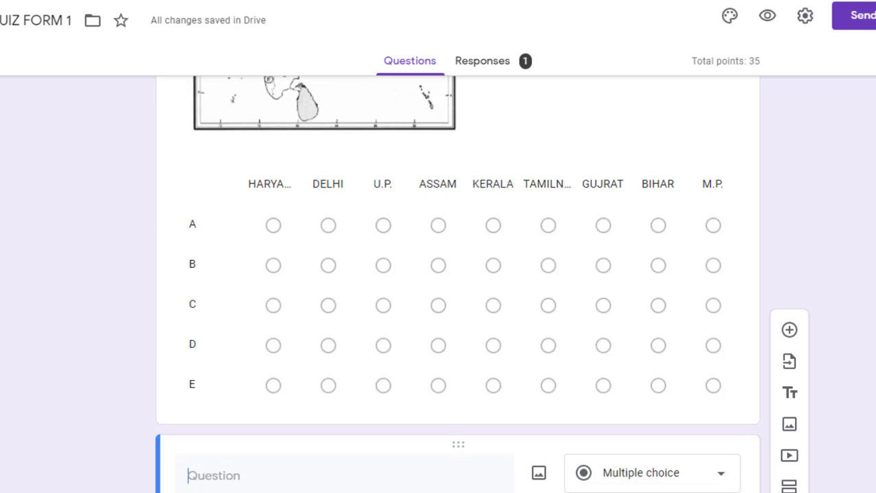
{"action": "scroll", "coordinate": [458, 288], "scroll_direction": "down", "scroll_amount": 3}
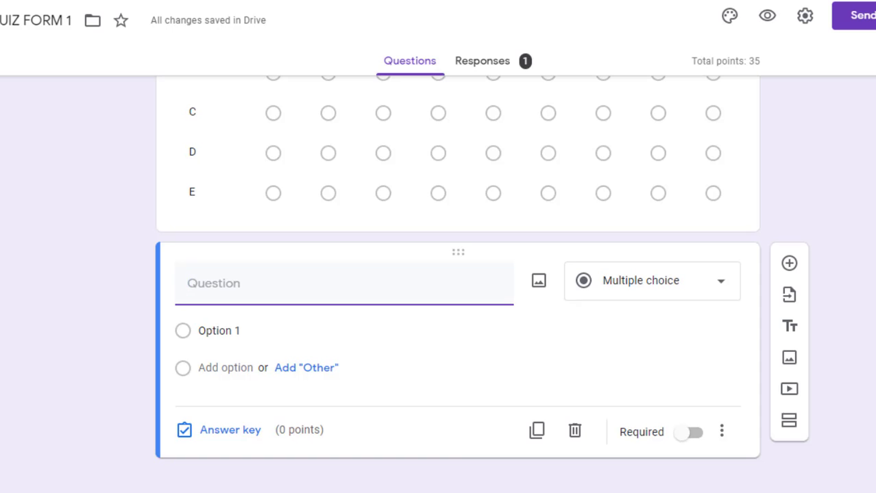
{"action": "type", "text": "iDENTIFY THE "}
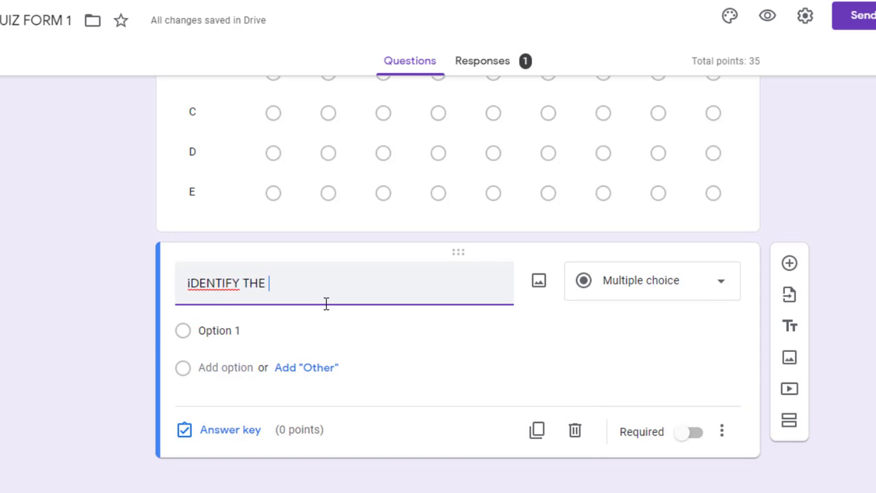
{"action": "type", "text": "STATES RELATED TO GIVEN CROP."}
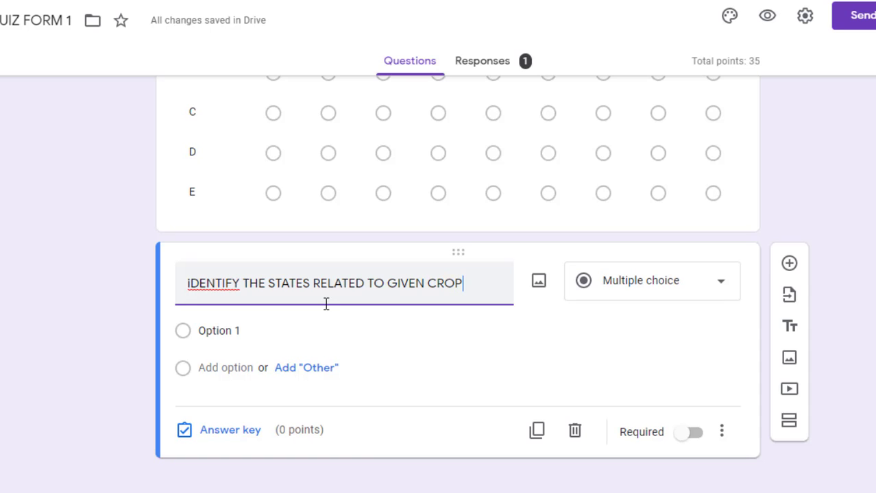
{"action": "left_click", "coordinate": [188, 281]}
{"action": "key", "text": "BackSpace"}
{"action": "type", "text": "I"}
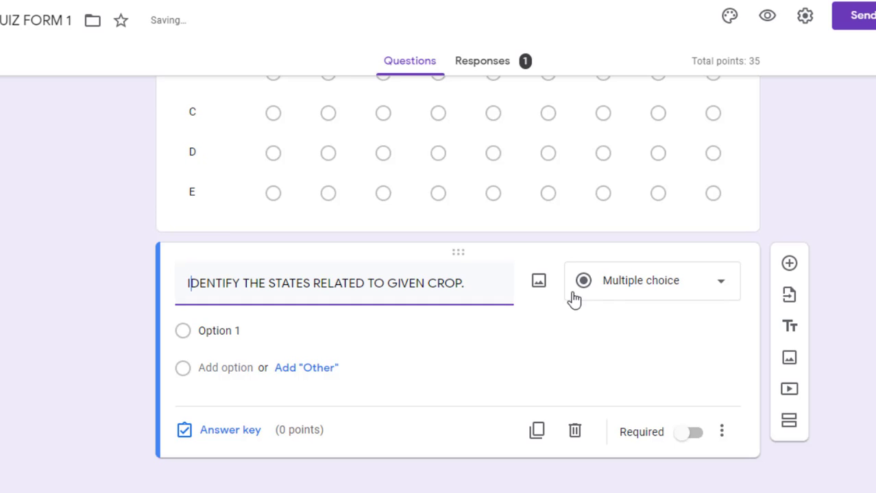
Make the crop question a tick box grid with rows TEA, RICE and WHEAT
{"action": "left_click", "coordinate": [628, 289]}
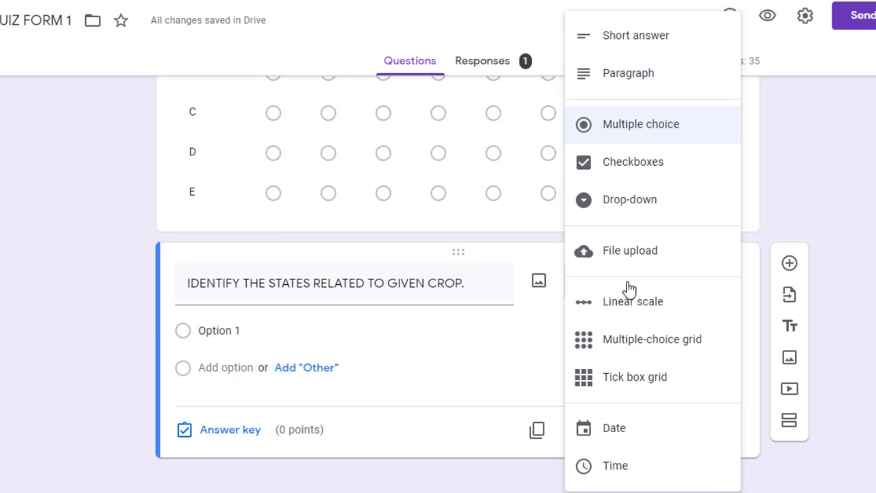
{"action": "left_click", "coordinate": [631, 385]}
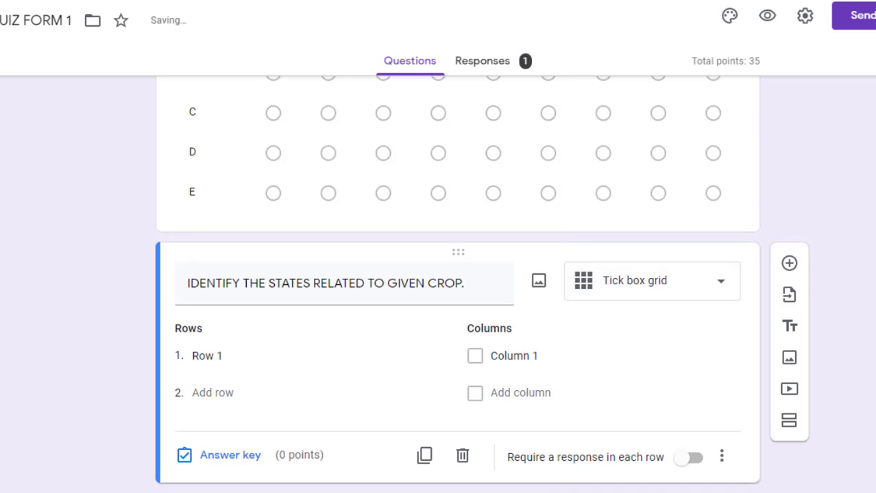
{"action": "left_click", "coordinate": [213, 334]}
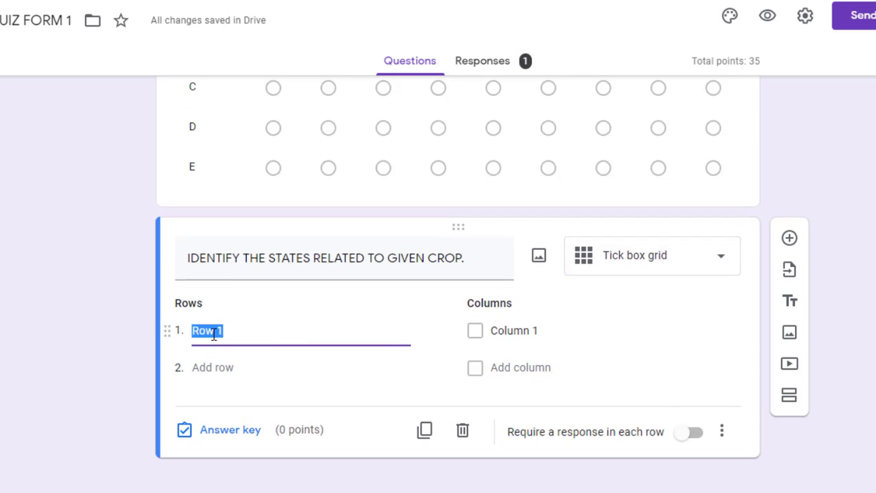
{"action": "type", "text": "TE"}
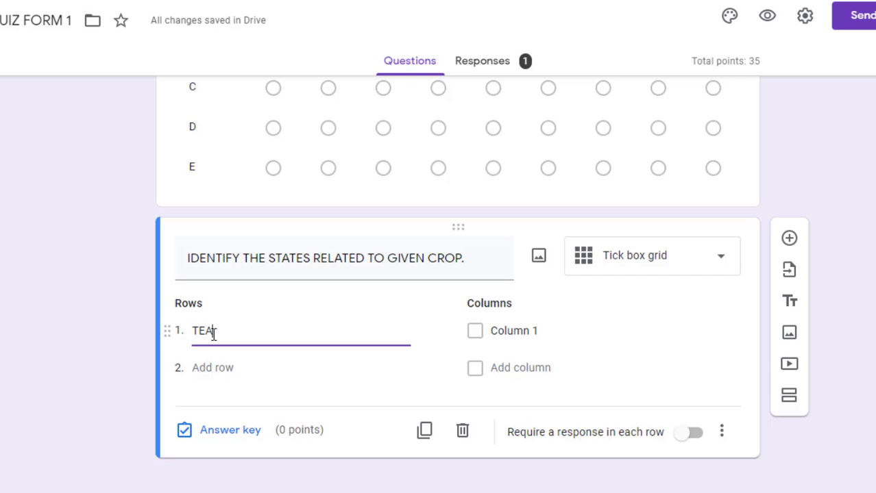
{"action": "type", "text": "A"}
{"action": "left_click", "coordinate": [209, 367]}
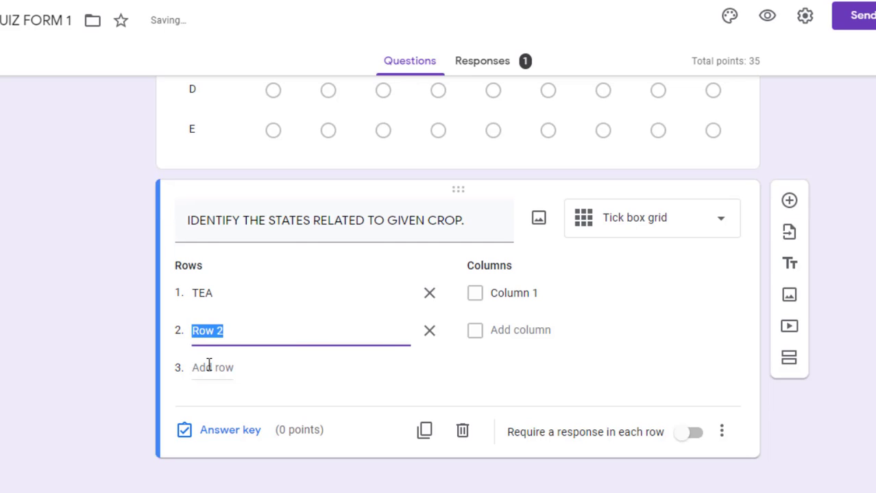
{"action": "type", "text": "RICE"}
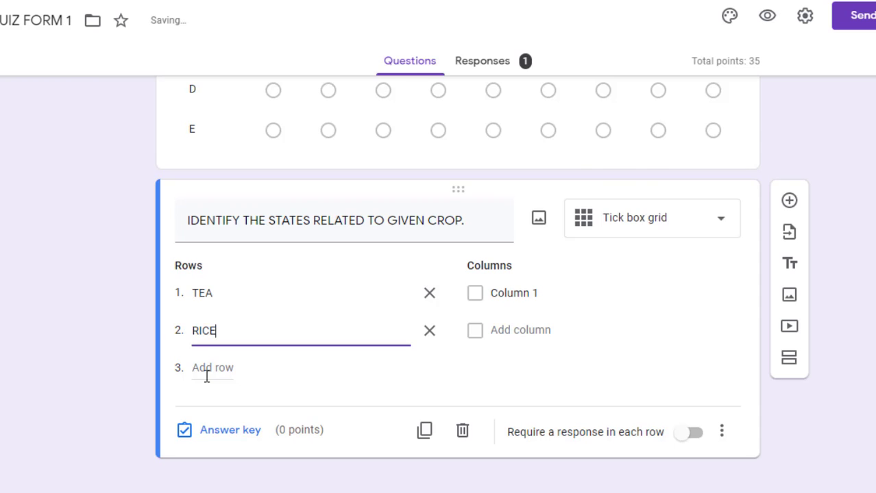
{"action": "left_click", "coordinate": [206, 376]}
{"action": "type", "text": "WHEAT"}
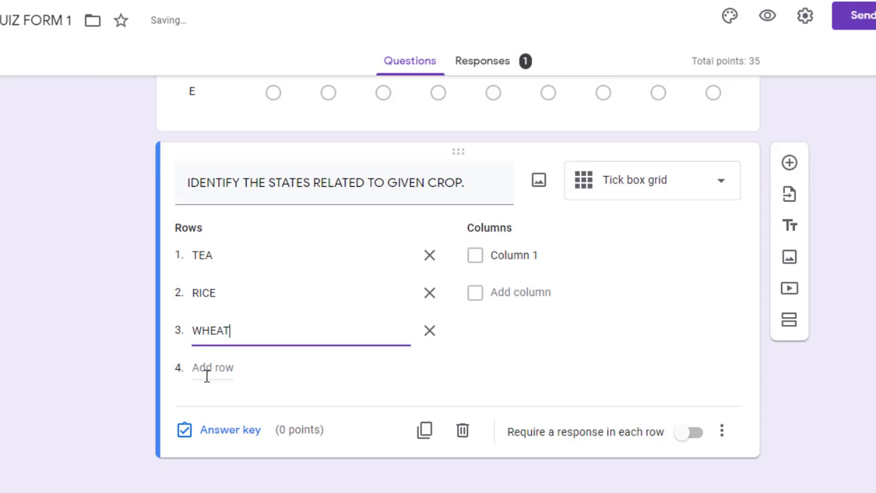
{"action": "left_click", "coordinate": [527, 257]}
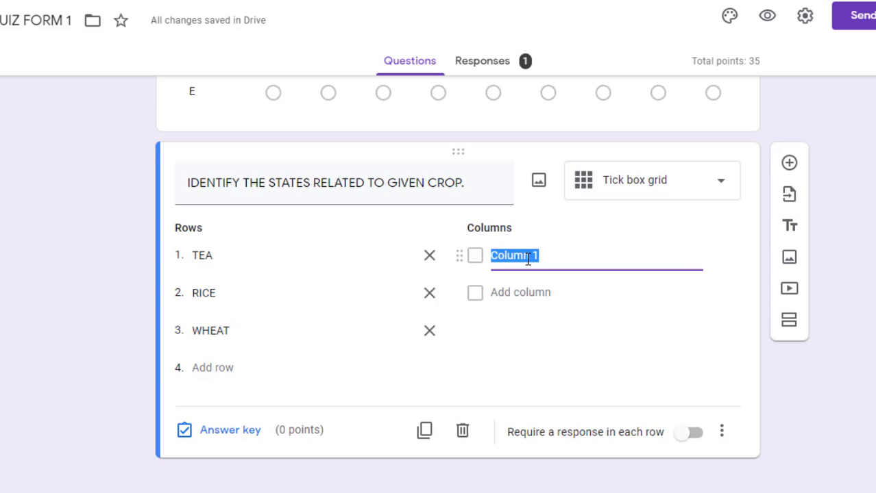
Name the grid columns U.P., HARYANA, M.P., ASSAM, KERALA and HIMACHAL PRADESH
{"action": "type", "text": "U.P."}
{"action": "left_click", "coordinate": [515, 292]}
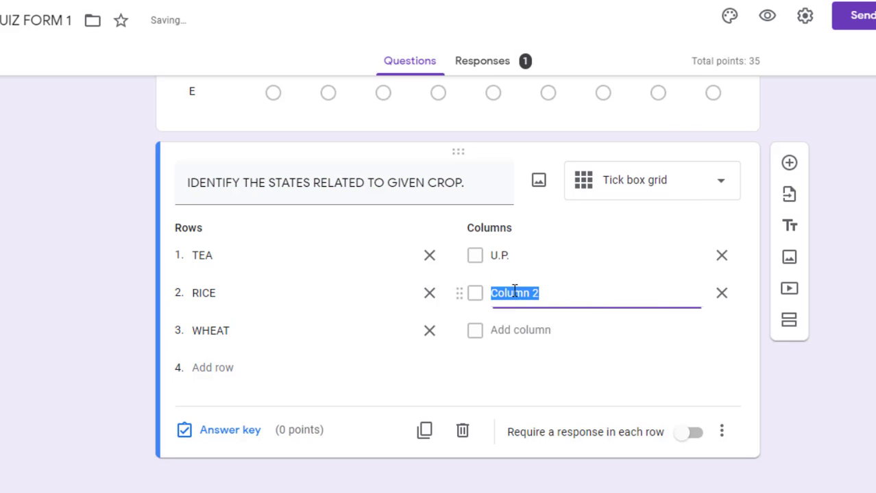
{"action": "type", "text": "HARYANA"}
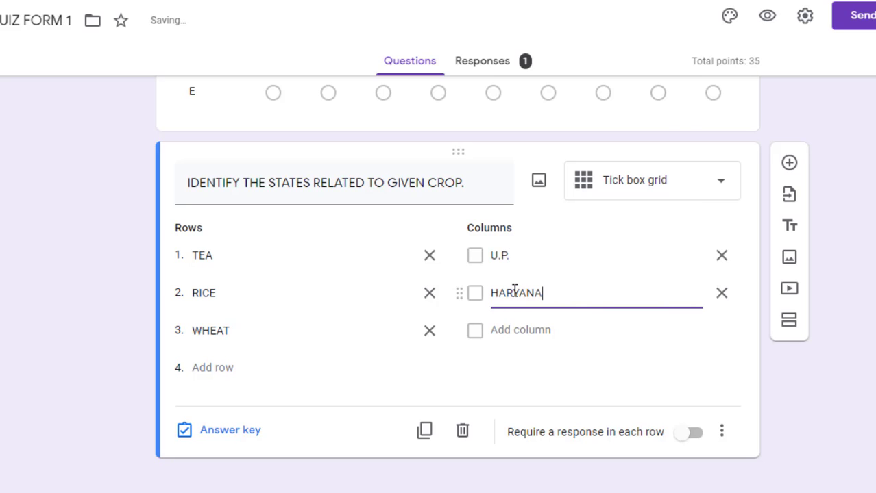
{"action": "left_click", "coordinate": [504, 329]}
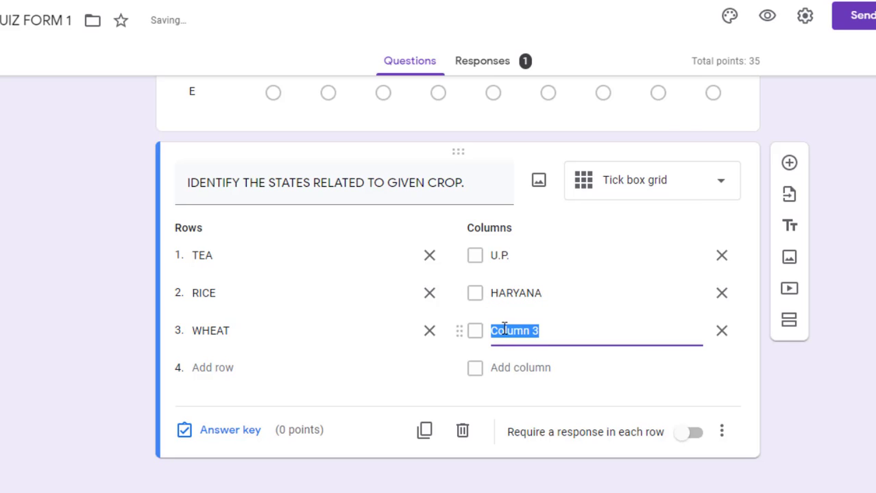
{"action": "type", "text": "M."}
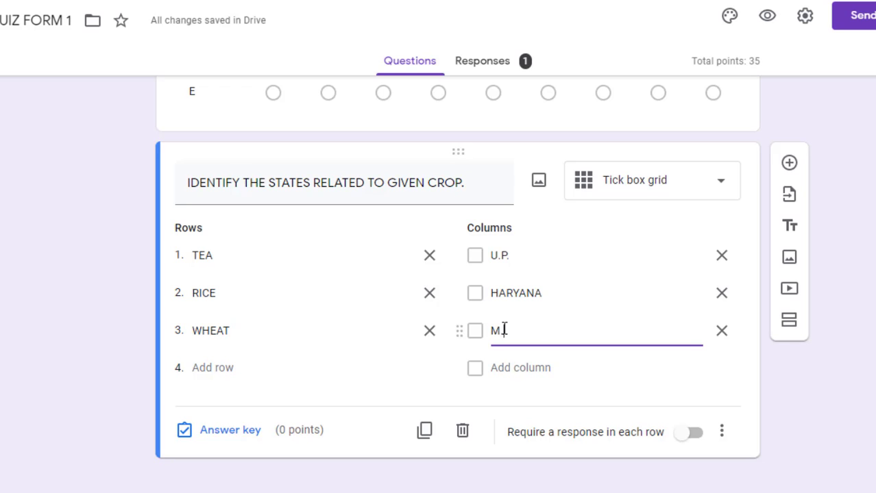
{"action": "type", "text": "P."}
{"action": "left_click", "coordinate": [504, 368]}
{"action": "type", "text": "A"}
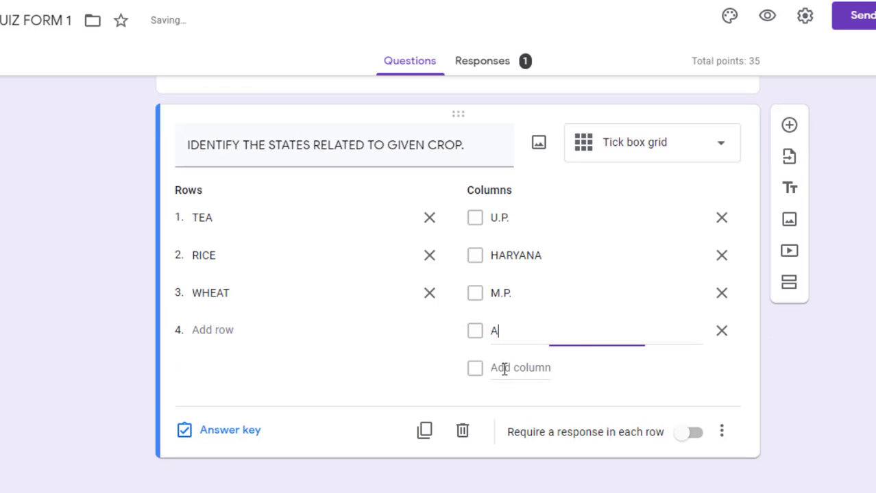
{"action": "type", "text": "SSAM"}
{"action": "left_click", "coordinate": [504, 367]}
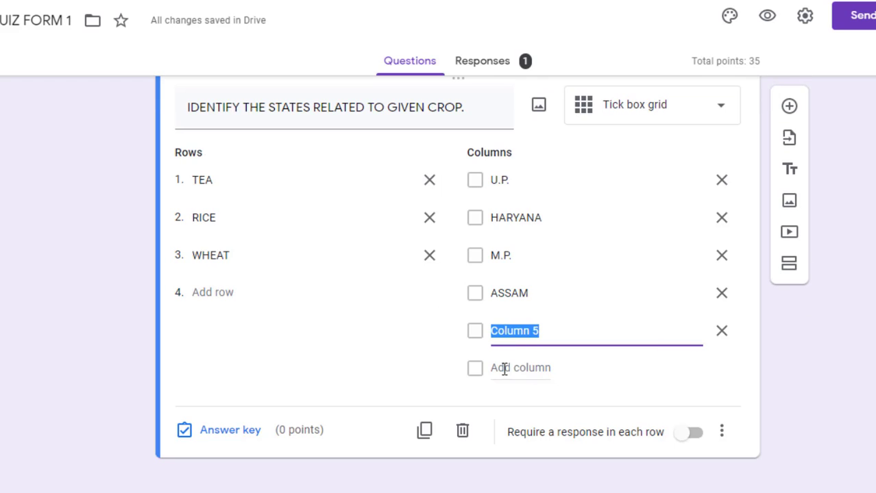
{"action": "type", "text": "KERALA"}
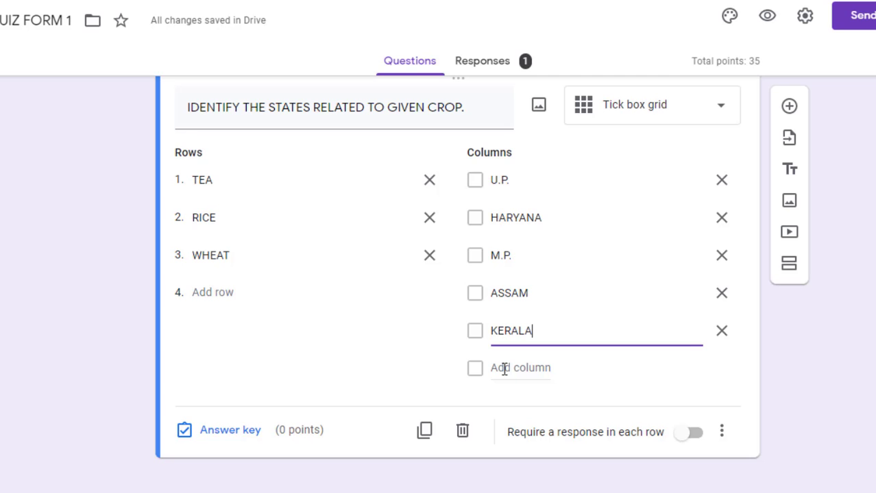
{"action": "left_click", "coordinate": [504, 367]}
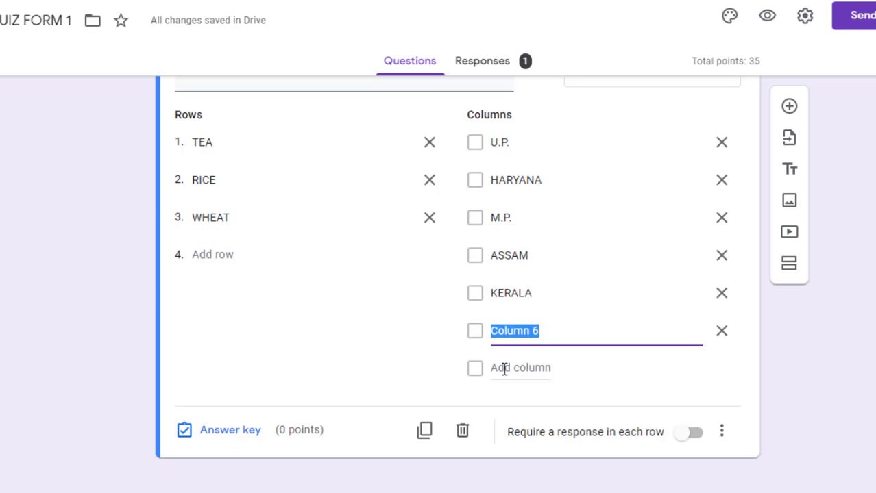
{"action": "type", "text": "HIMACHAL "}
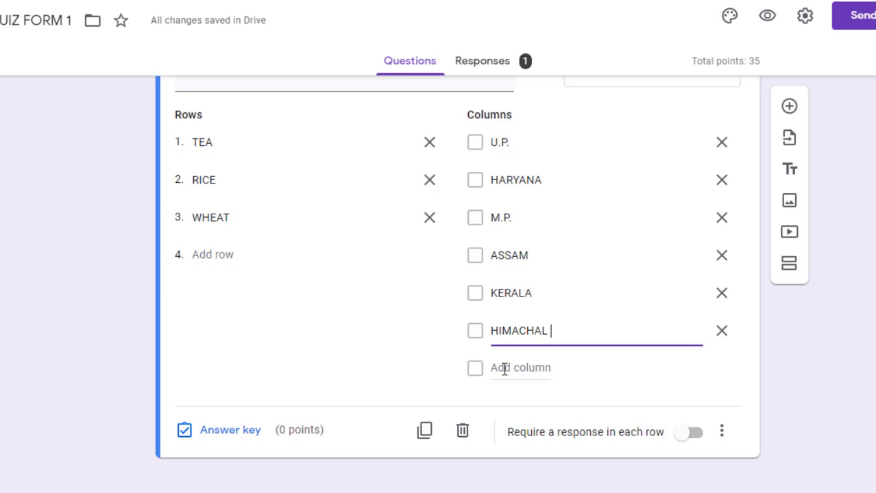
{"action": "type", "text": "PRADESH"}
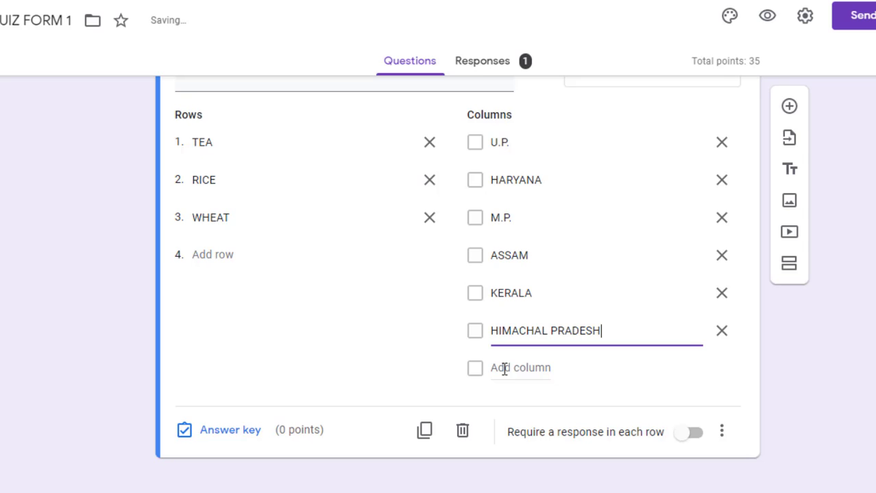
In the crop grid's answer key, mark ASSAM and KERALA for TEA, worth 1 point
{"action": "left_click", "coordinate": [209, 431]}
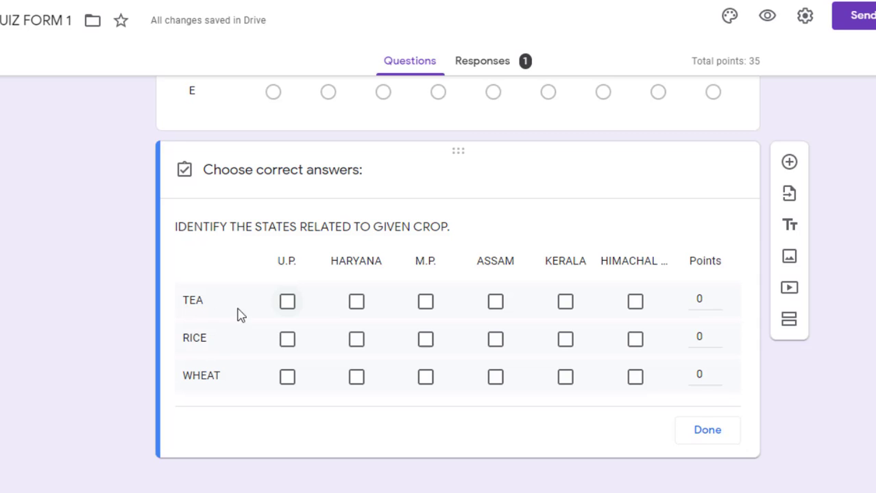
{"action": "left_click", "coordinate": [566, 304]}
{"action": "left_click", "coordinate": [498, 305]}
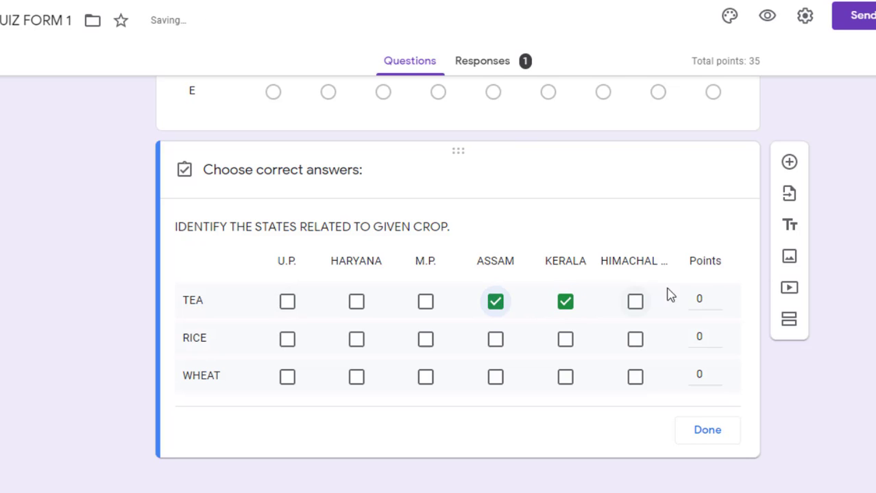
{"action": "left_click", "coordinate": [700, 299]}
{"action": "type", "text": "1"}
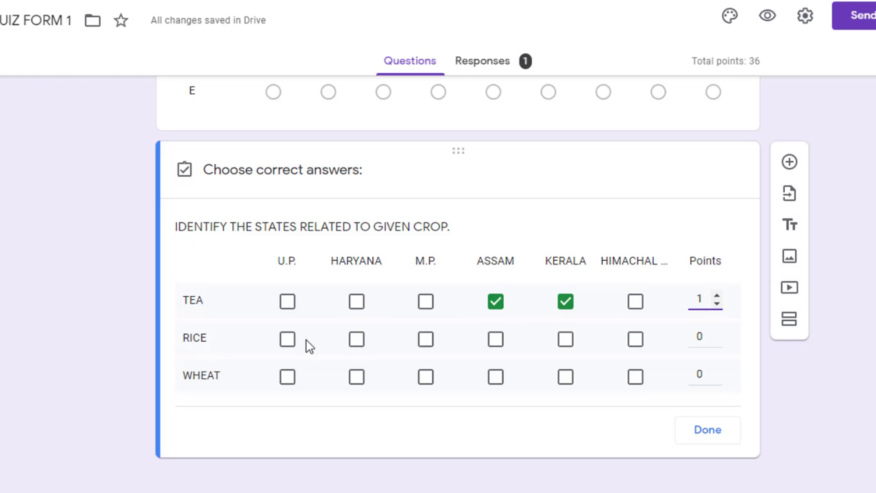
Mark U.P., HARYANA and M.P. correct for RICE, worth 1 point
{"action": "left_click", "coordinate": [287, 341]}
{"action": "left_click", "coordinate": [357, 343]}
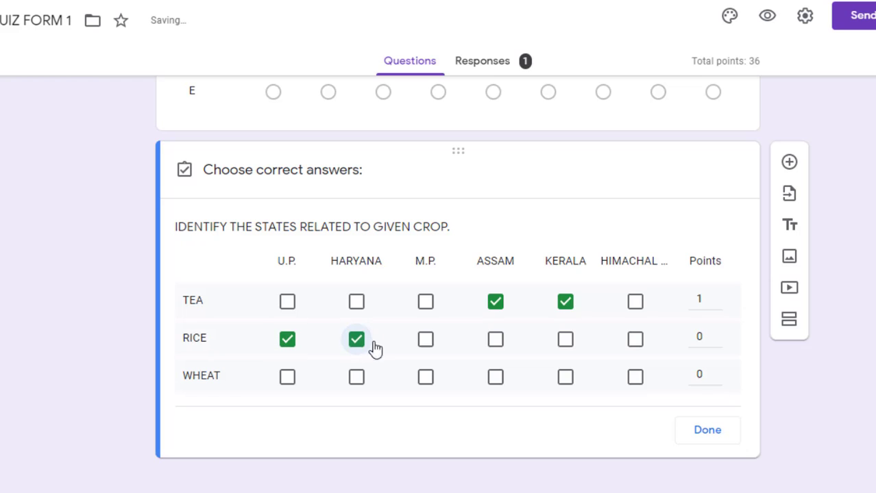
{"action": "left_click", "coordinate": [426, 341]}
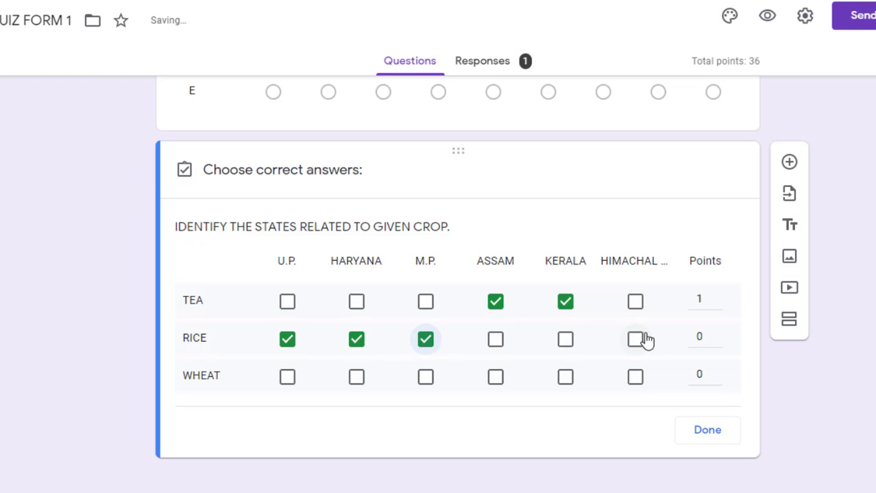
{"action": "left_click", "coordinate": [697, 335]}
{"action": "type", "text": "1"}
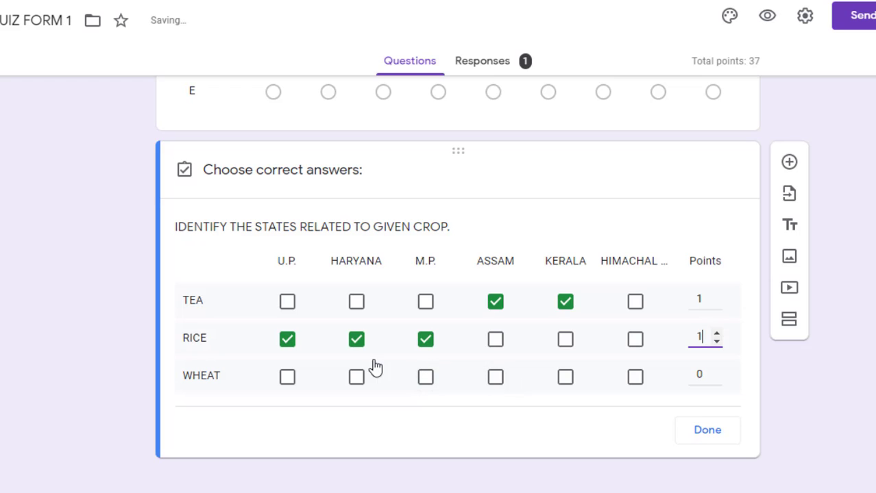
Mark HARYANA, U.P. and ASSAM correct for WHEAT, worth 1 point, and save the key
{"action": "left_click", "coordinate": [356, 378]}
{"action": "left_click", "coordinate": [288, 379]}
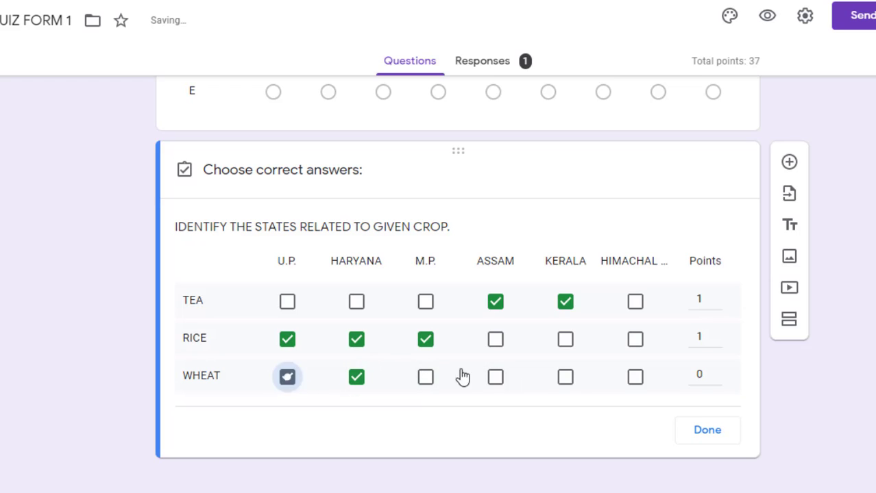
{"action": "left_click", "coordinate": [496, 378]}
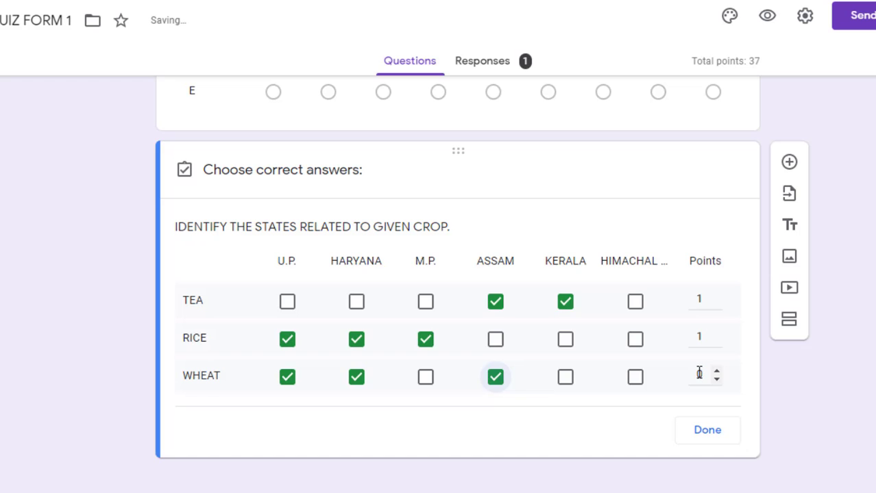
{"action": "left_click", "coordinate": [699, 373]}
{"action": "type", "text": "1"}
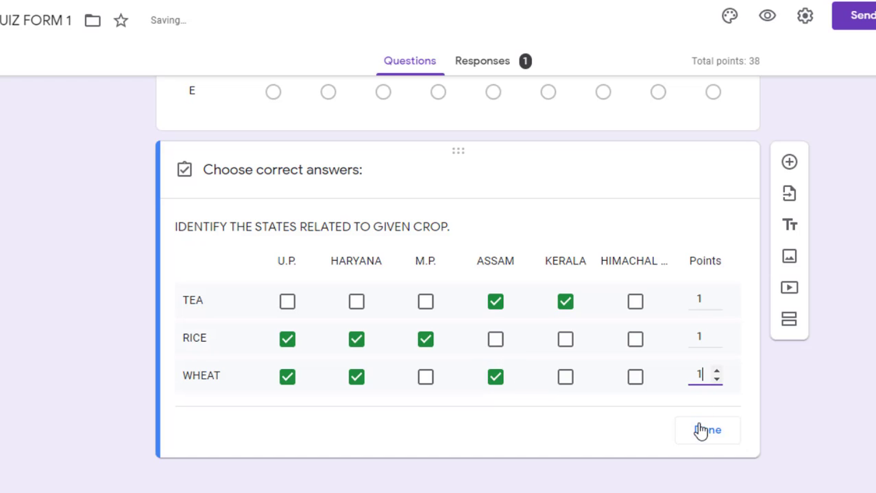
{"action": "left_click", "coordinate": [700, 436]}
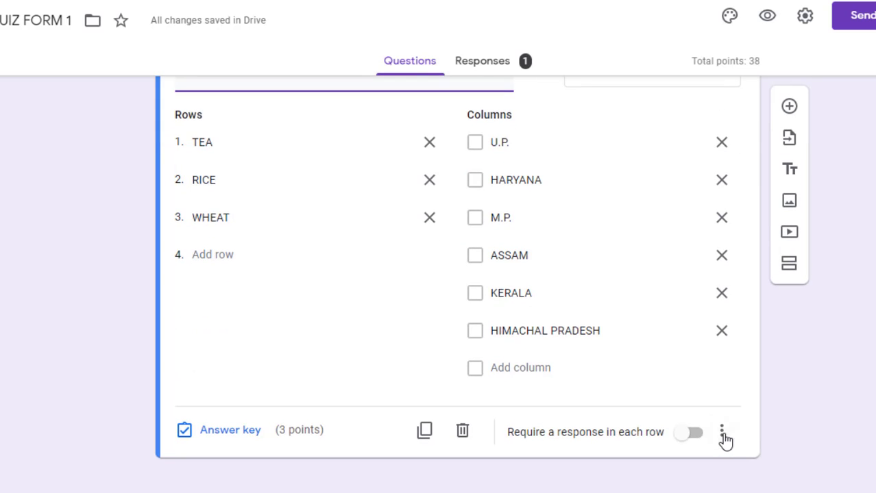
Restrict the crop grid to one response per column
{"action": "left_click", "coordinate": [724, 434]}
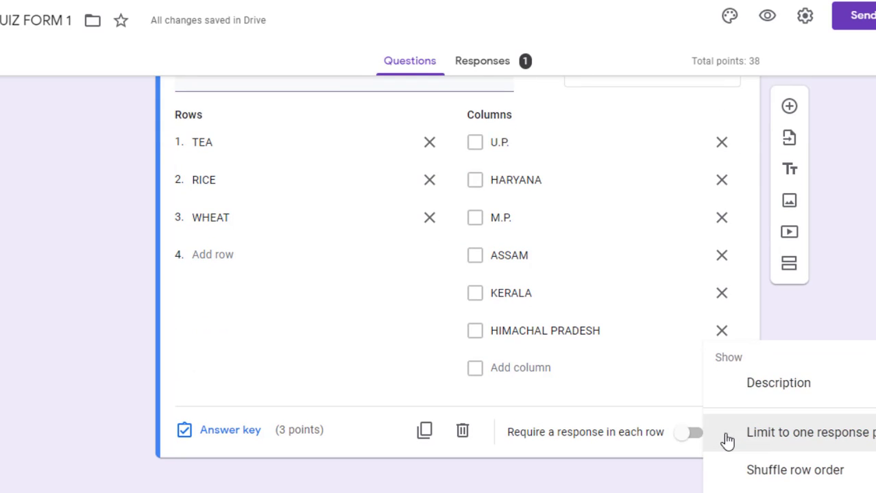
{"action": "left_click", "coordinate": [764, 438]}
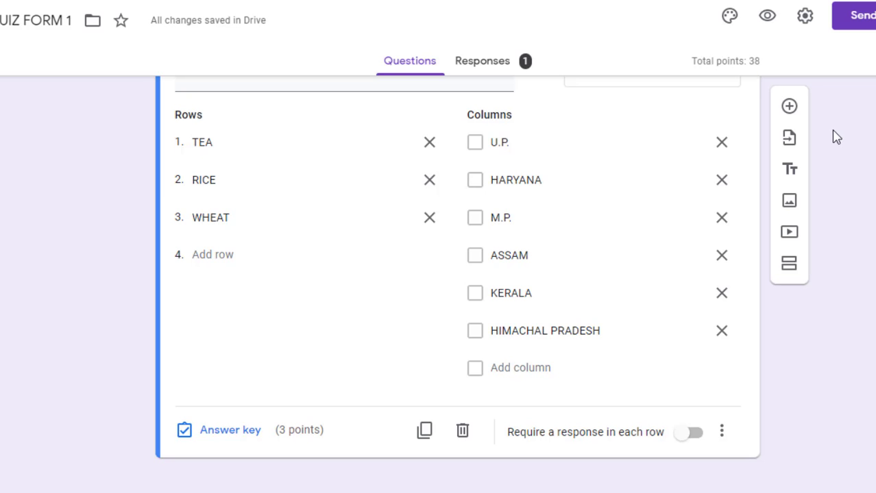
Add a Date question asking 'When was Gandhi Ji born?' below the crop grid
{"action": "left_click", "coordinate": [789, 110]}
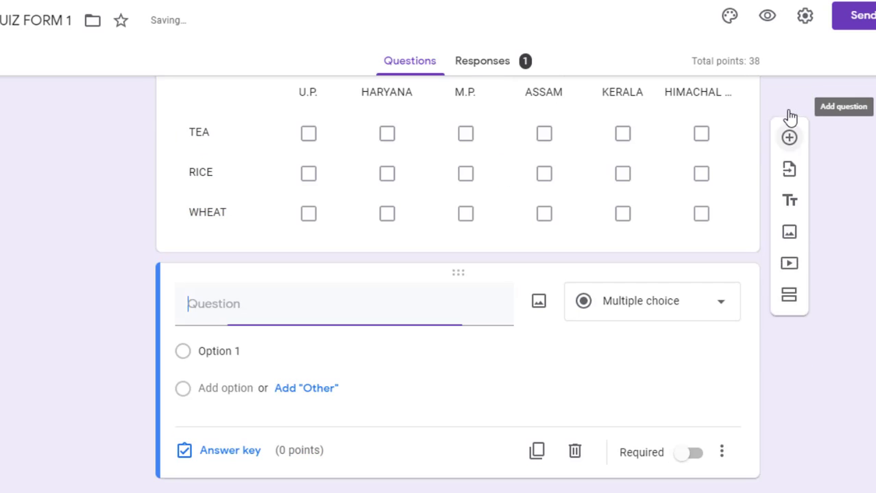
{"action": "left_click", "coordinate": [709, 312]}
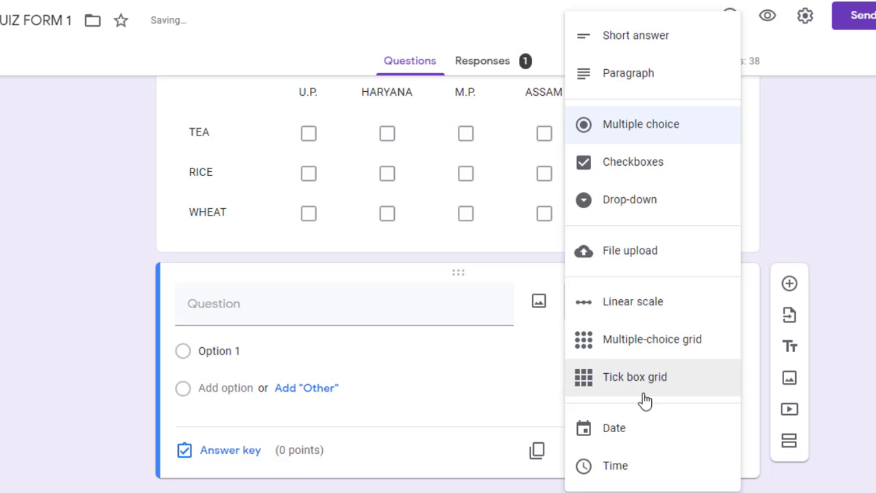
{"action": "left_click", "coordinate": [620, 432]}
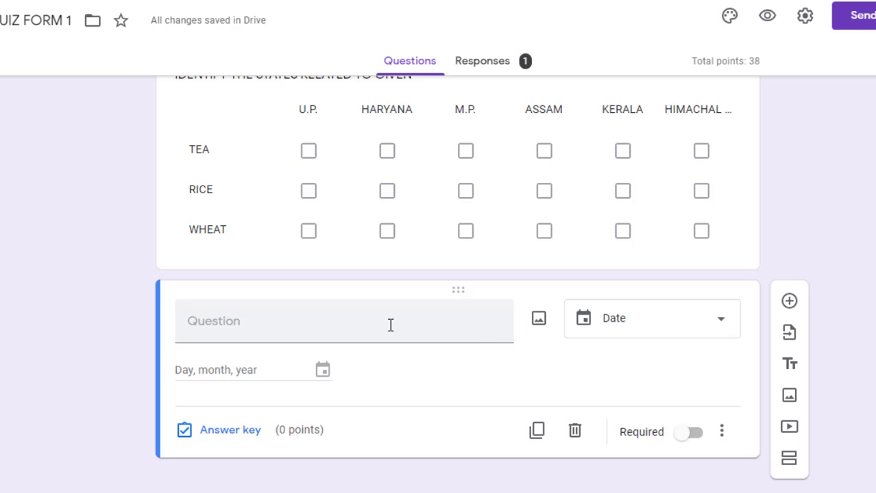
{"action": "left_click", "coordinate": [346, 329]}
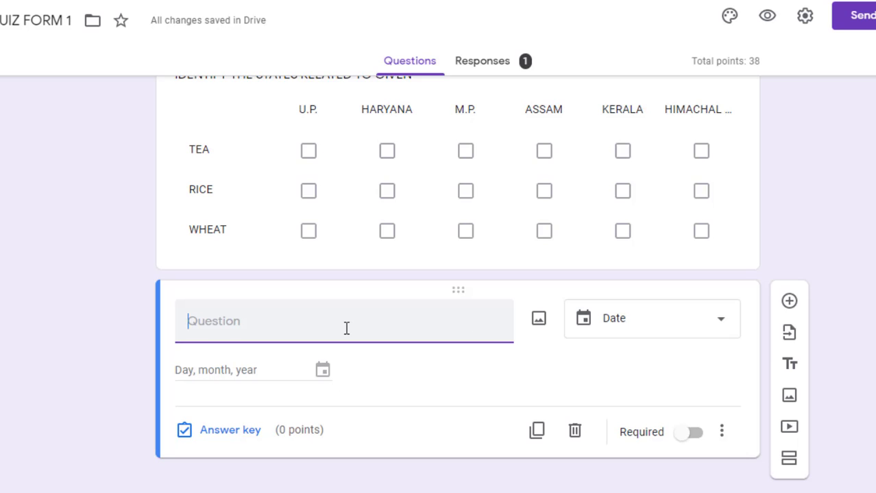
{"action": "type", "text": "When "}
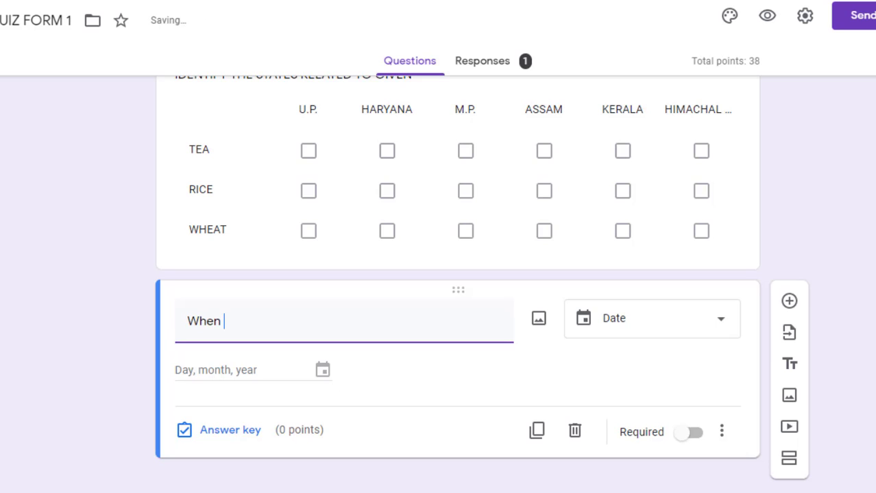
{"action": "type", "text": "was Gan"}
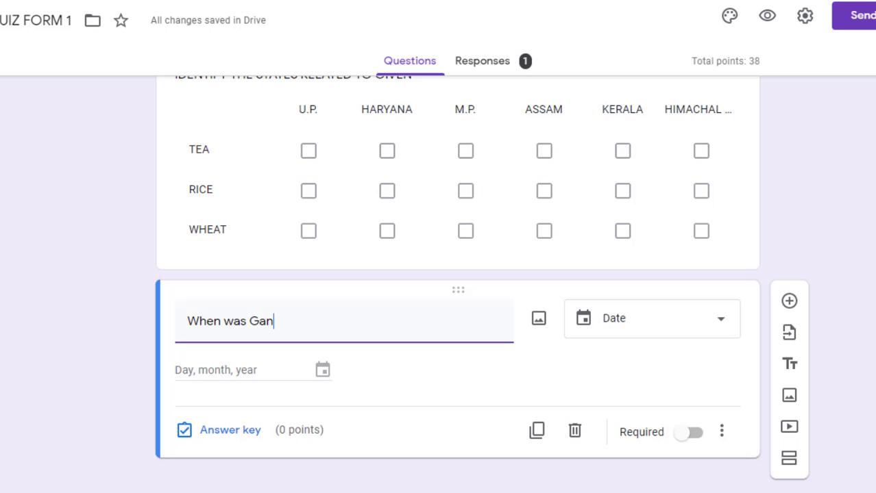
{"action": "type", "text": "dhi Ji "}
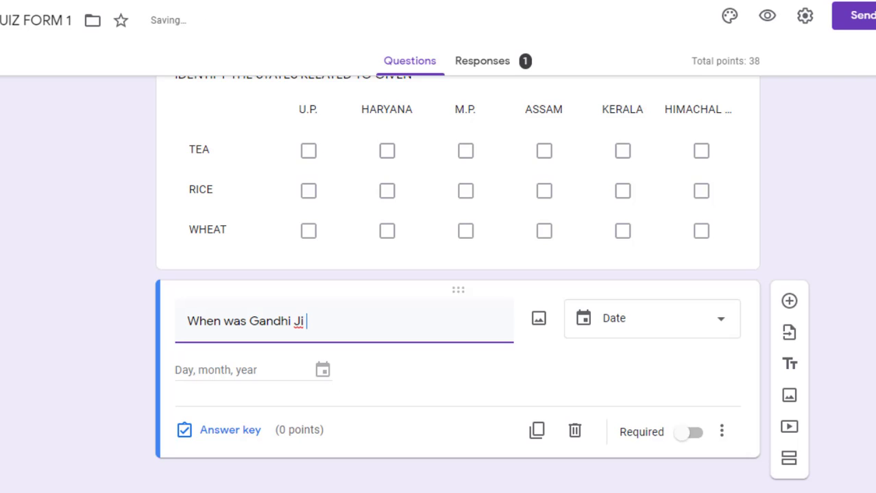
{"action": "type", "text": "born?"}
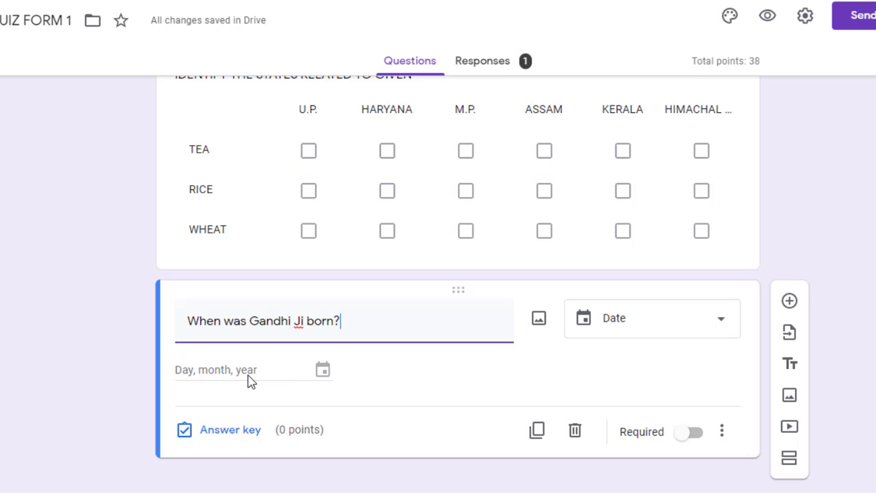
{"action": "left_click", "coordinate": [323, 378]}
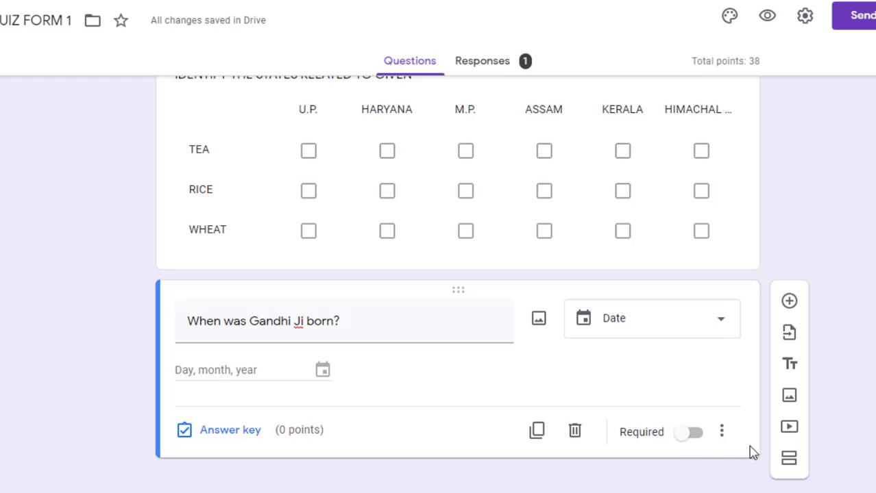
{"action": "left_click", "coordinate": [721, 434]}
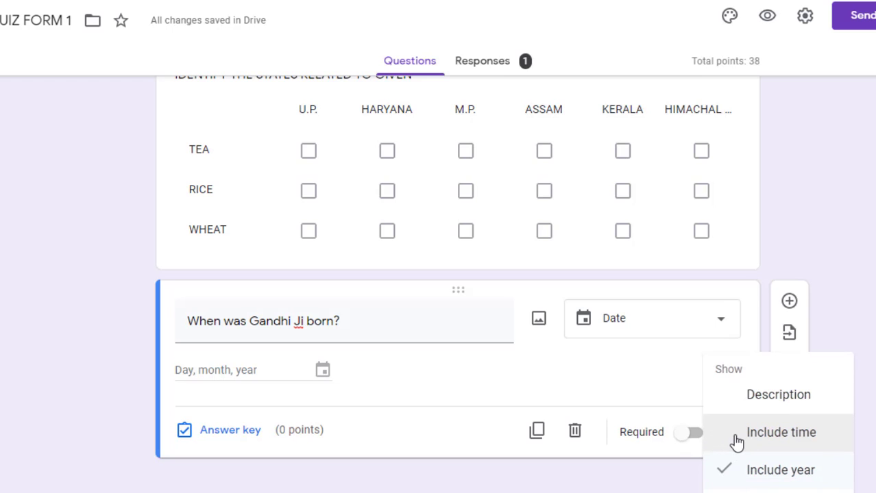
{"action": "left_click", "coordinate": [742, 439]}
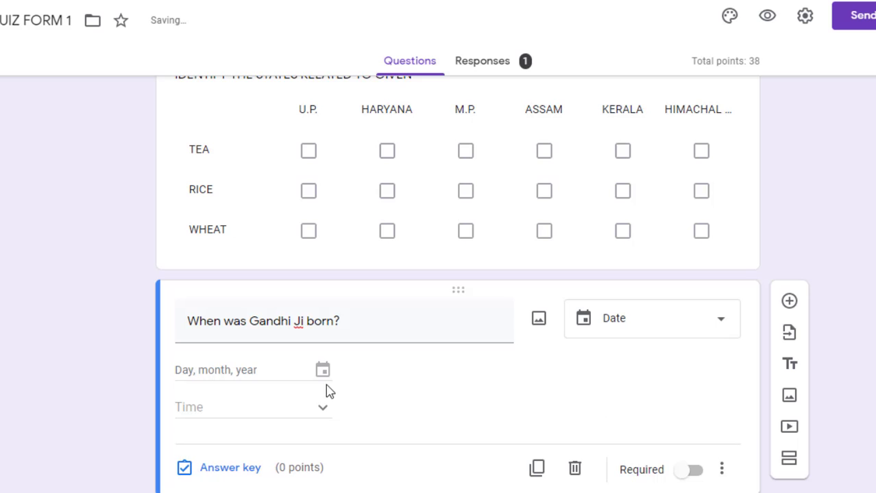
{"action": "left_click", "coordinate": [721, 470]}
{"action": "left_click", "coordinate": [773, 438]}
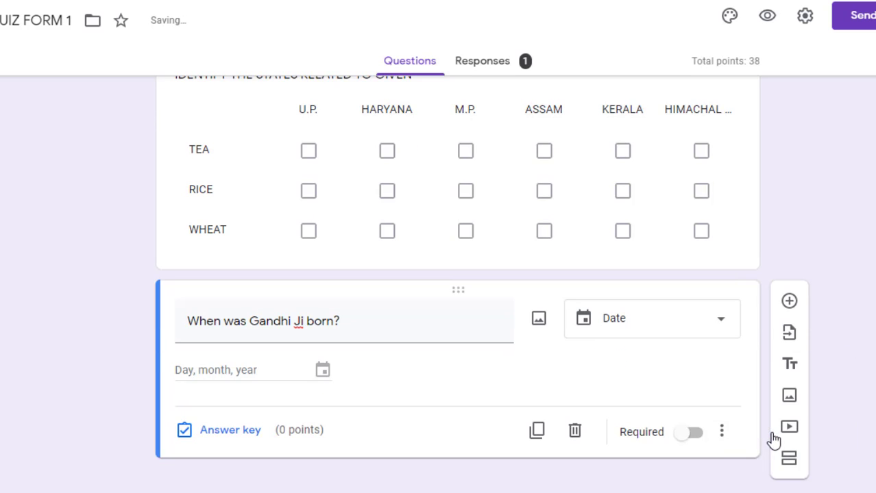
{"action": "left_click", "coordinate": [724, 435]}
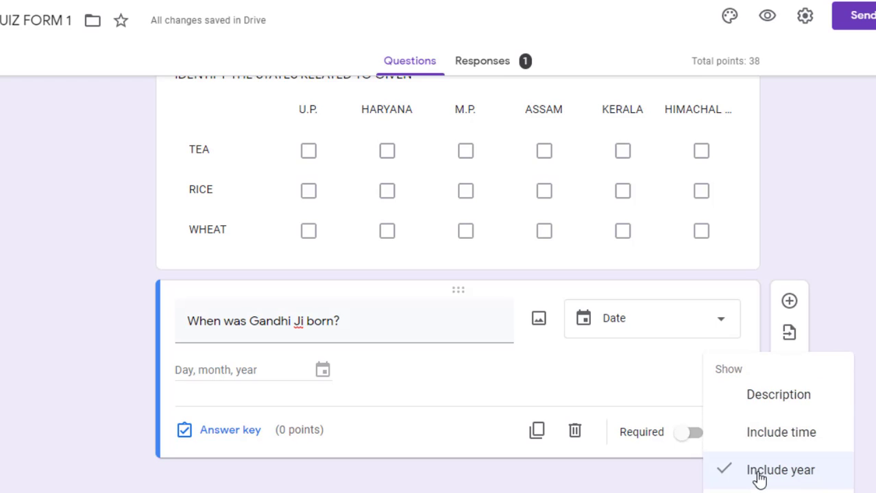
{"action": "left_click", "coordinate": [758, 470]}
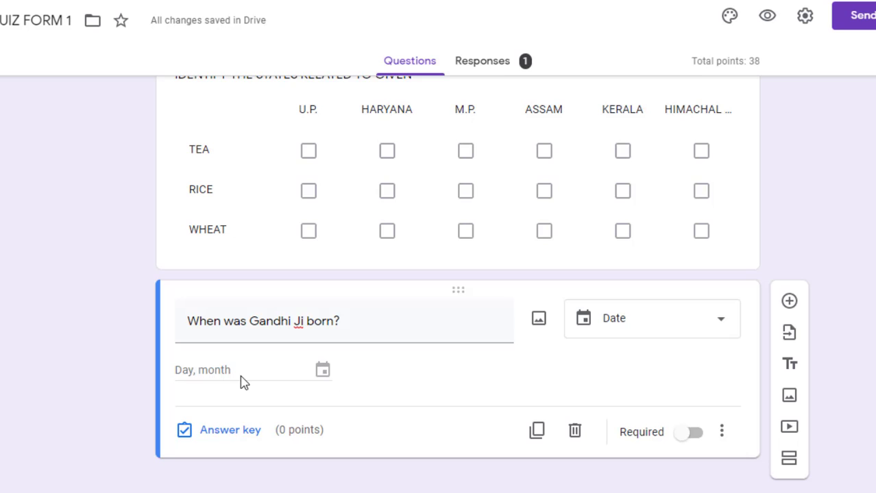
{"action": "left_click", "coordinate": [721, 434]}
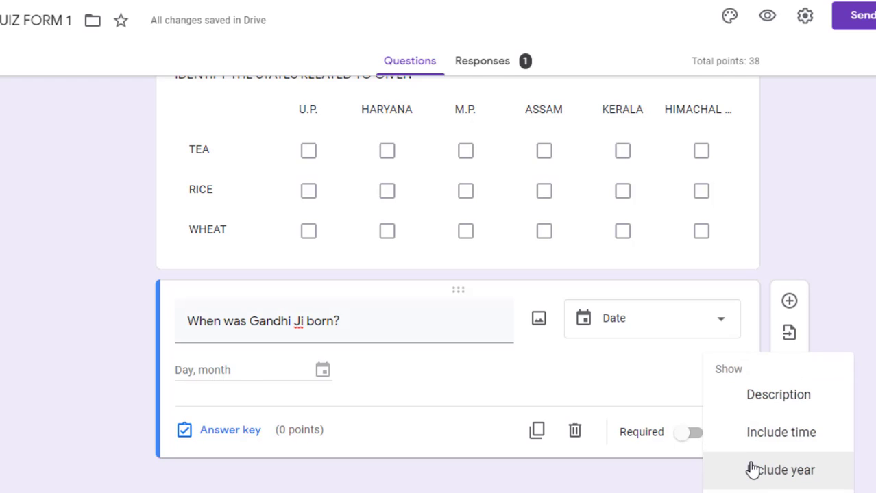
{"action": "left_click", "coordinate": [752, 473]}
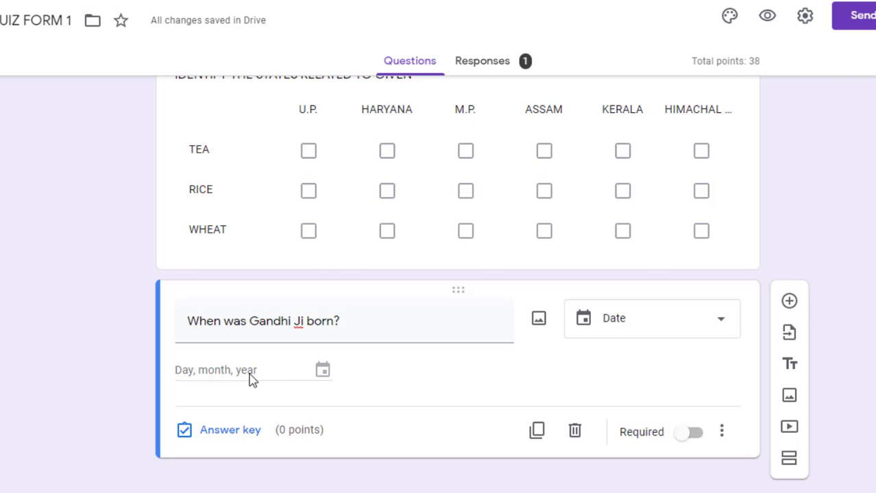
Add a new Time question below the Gandhi birth-date question
{"action": "left_click", "coordinate": [789, 301]}
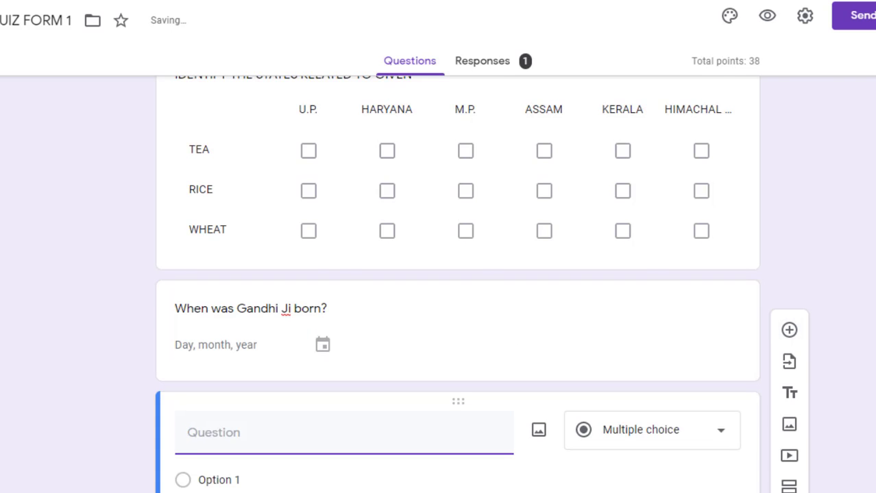
{"action": "left_click", "coordinate": [647, 288]}
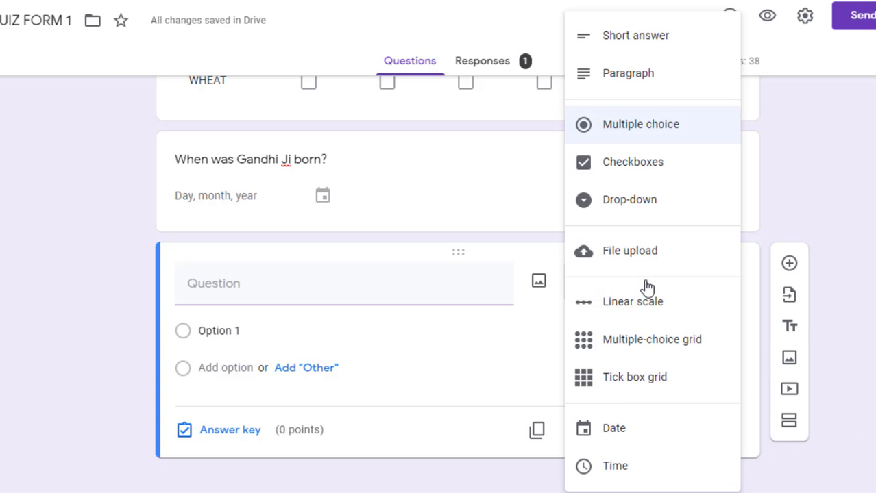
{"action": "left_click", "coordinate": [612, 468]}
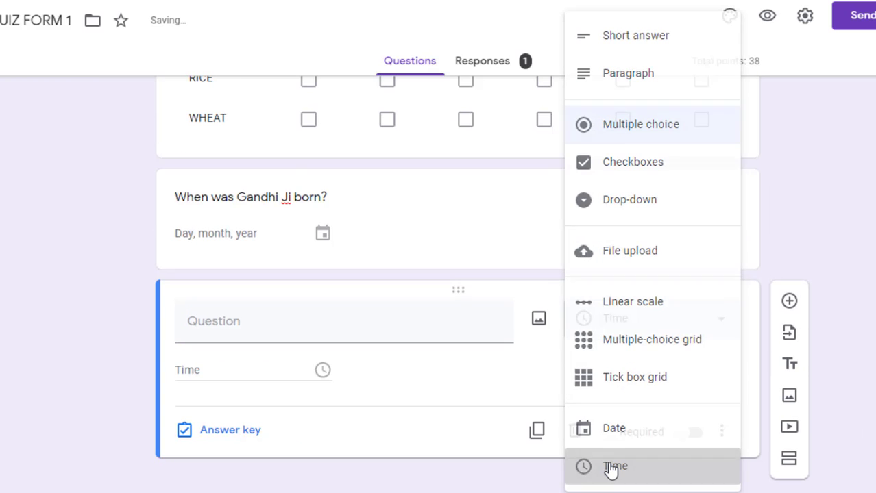
Title the Time question 'How many hours make a day?'
{"action": "left_click", "coordinate": [213, 337]}
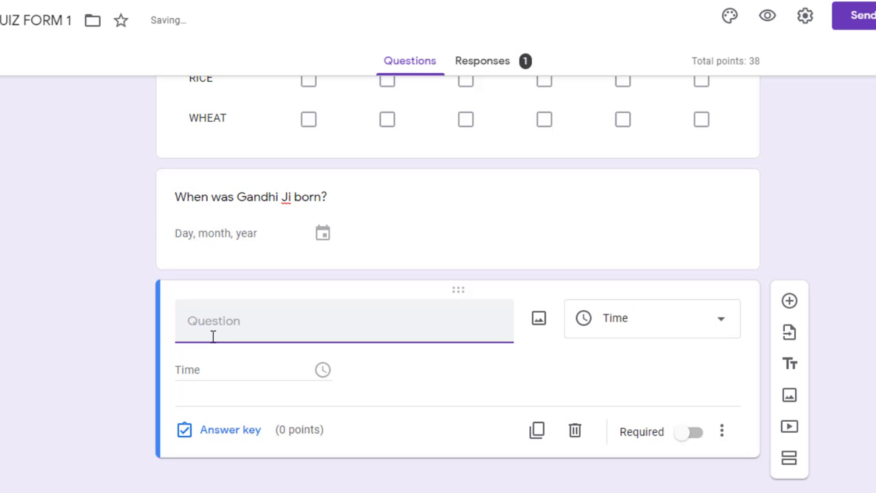
{"action": "type", "text": "Wjh"}
{"action": "key", "text": "BackSpace"}
{"action": "type", "text": "hat"}
{"action": "key", "text": "BackSpace"}
{"action": "key", "text": "BackSpace"}
{"action": "key", "text": "BackSpace"}
{"action": "key", "text": "BackSpace"}
{"action": "key", "text": "BackSpace"}
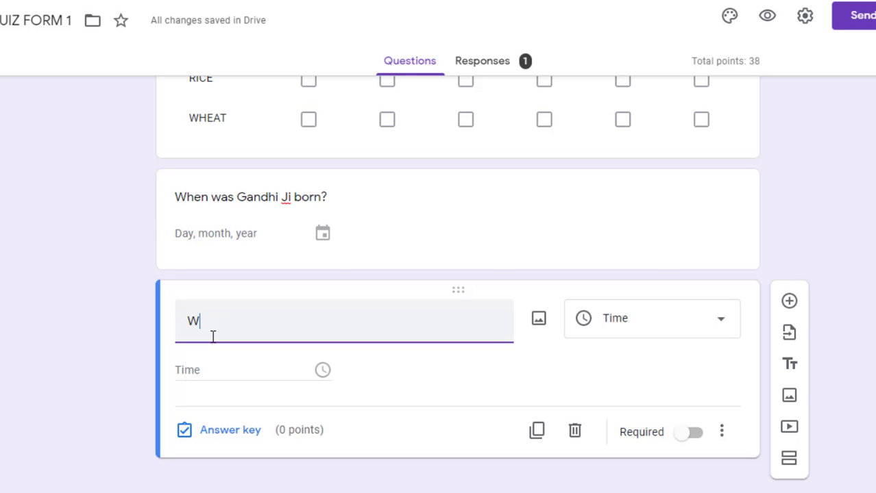
{"action": "type", "text": "hat make"}
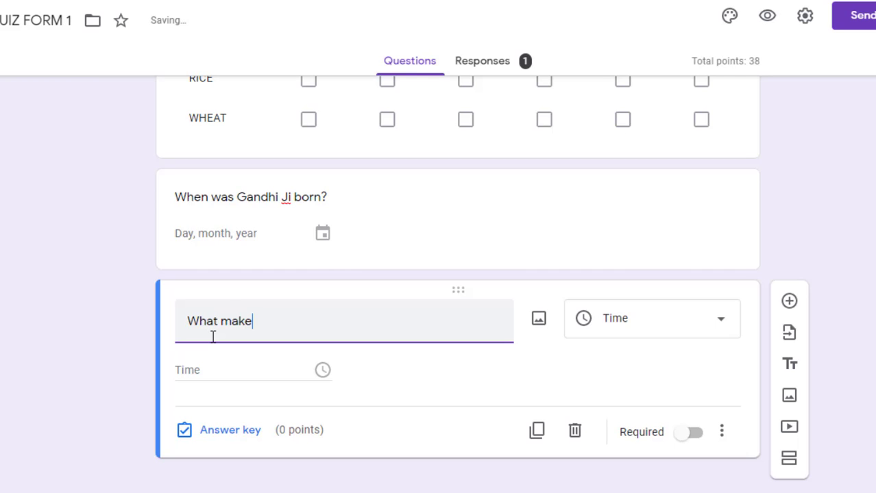
{"action": "type", "text": "s a day"}
{"action": "key", "text": "BackSpace"}
{"action": "key", "text": "BackSpace"}
{"action": "key", "text": "BackSpace"}
{"action": "key", "text": "BackSpace"}
{"action": "key", "text": "BackSpace"}
{"action": "key", "text": "BackSpace"}
{"action": "key", "text": "BackSpace"}
{"action": "key", "text": "BackSpace"}
{"action": "key", "text": "BackSpace"}
{"action": "key", "text": "BackSpace"}
{"action": "key", "text": "BackSpace"}
{"action": "key", "text": "BackSpace"}
{"action": "key", "text": "BackSpace"}
{"action": "key", "text": "BackSpace"}
{"action": "key", "text": "BackSpace"}
{"action": "type", "text": "How many hours "}
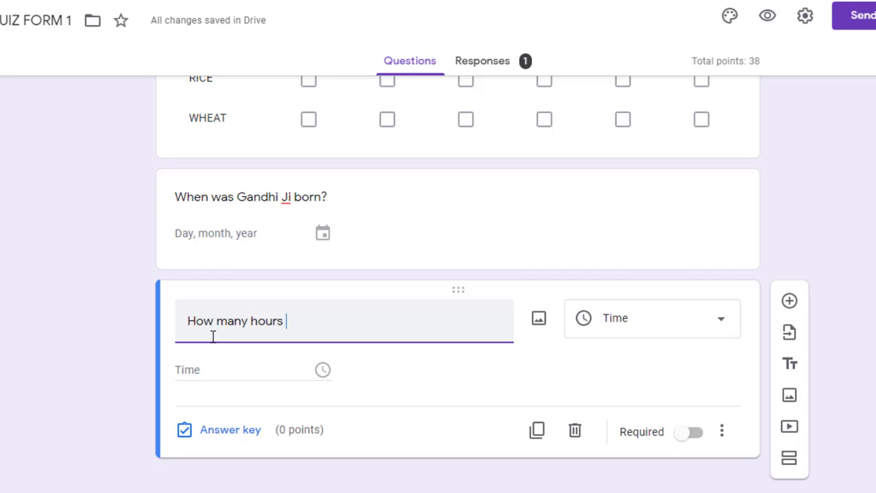
{"action": "type", "text": "make a day?"}
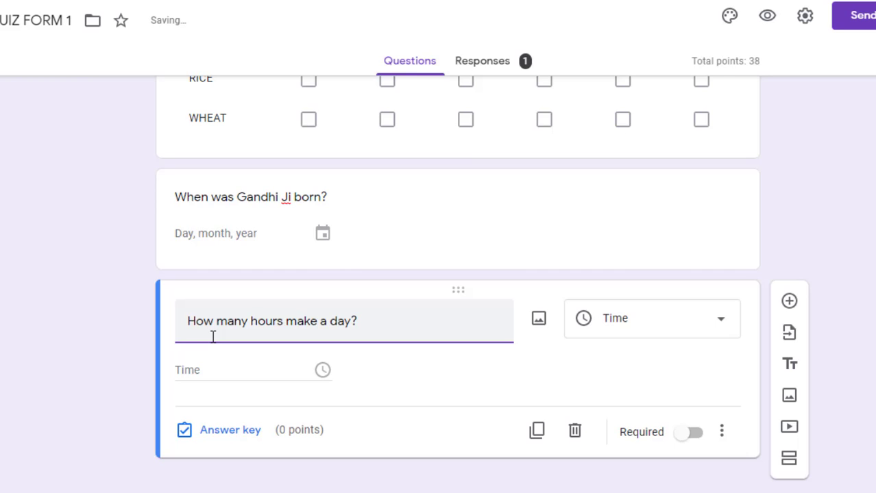
{"action": "left_click", "coordinate": [730, 442]}
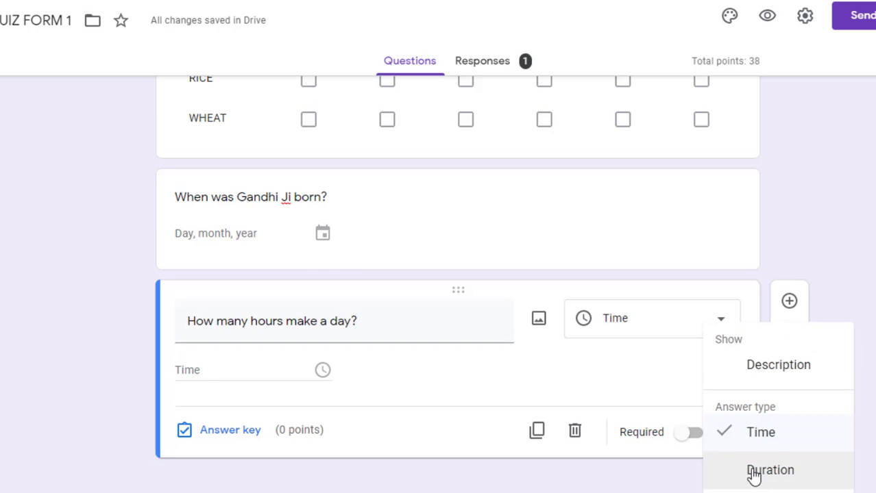
Make the hours question take a duration answer, worth 2 points
{"action": "left_click", "coordinate": [754, 473]}
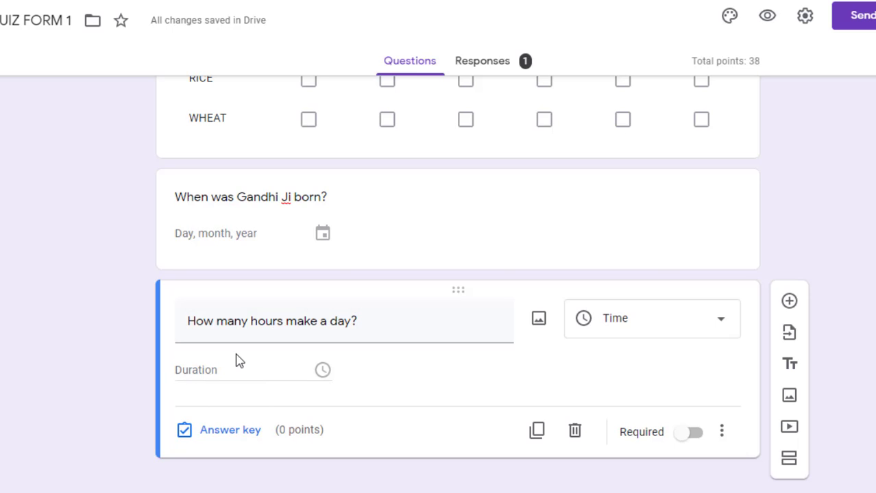
{"action": "left_click", "coordinate": [221, 439]}
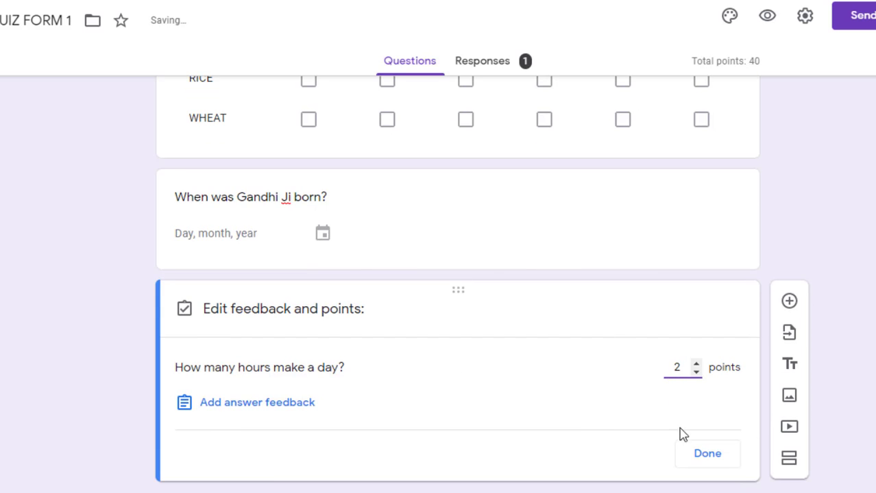
{"action": "left_click", "coordinate": [685, 455]}
Set the Gandhi birth-date question to 2 points
{"action": "left_click", "coordinate": [245, 235]}
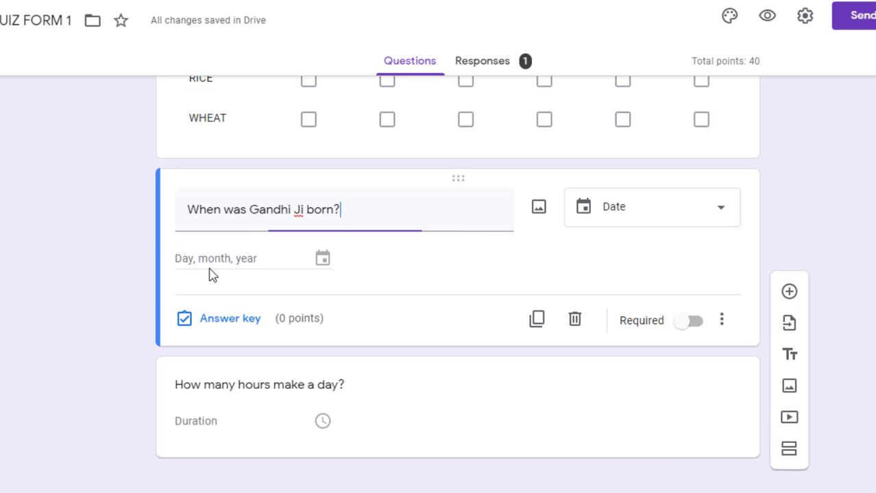
{"action": "left_click", "coordinate": [208, 320]}
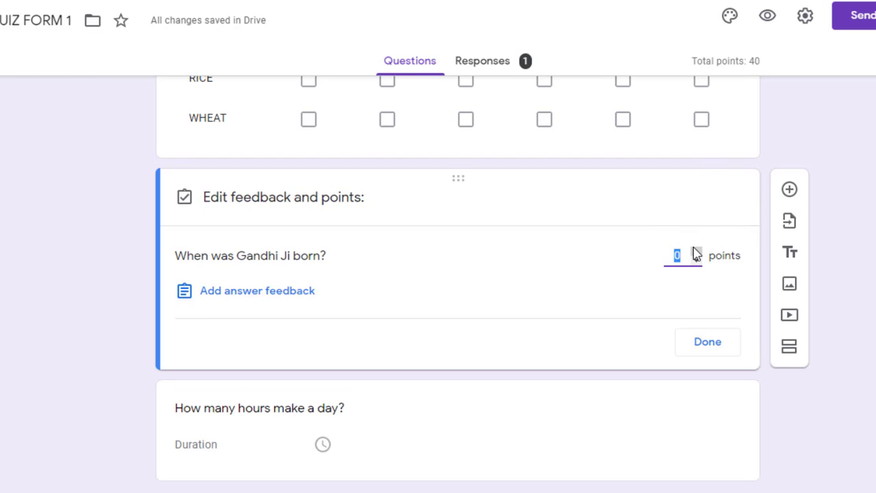
{"action": "left_click", "coordinate": [700, 349]}
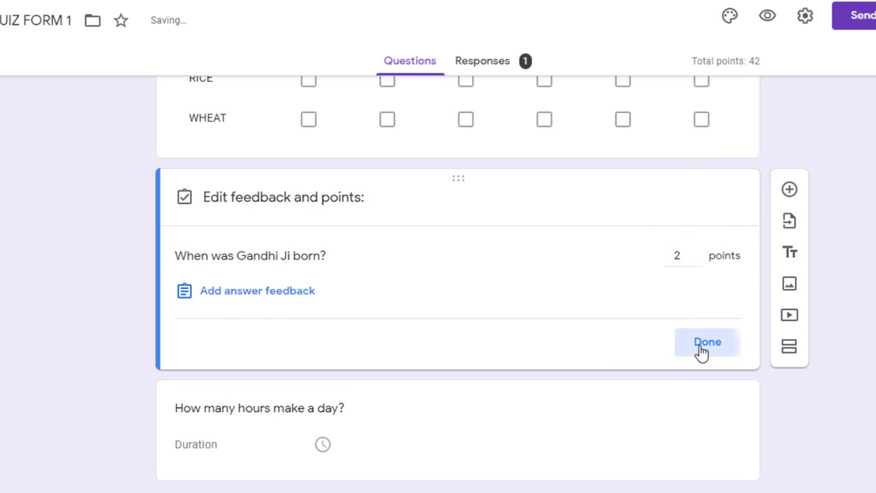
Preview QUIZ FORM 1 as a respondent in a new tab
{"action": "scroll", "coordinate": [458, 274], "scroll_direction": "up", "scroll_amount": 5}
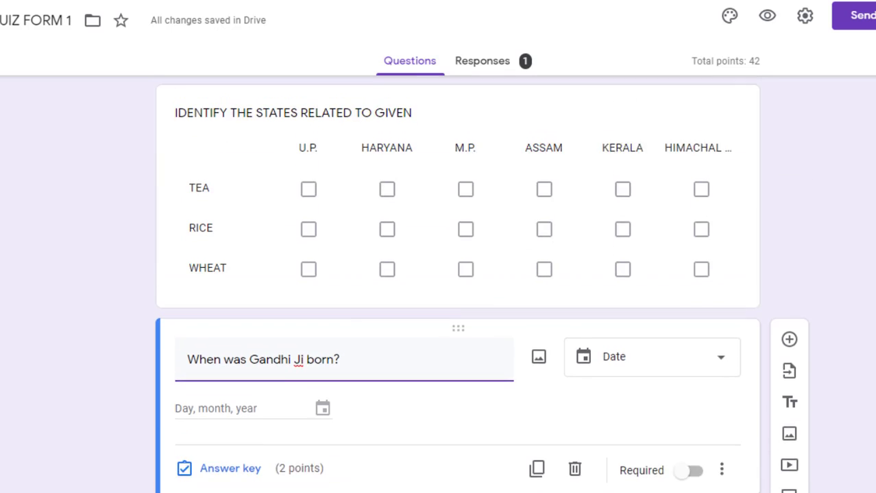
{"action": "left_click", "coordinate": [727, 378]}
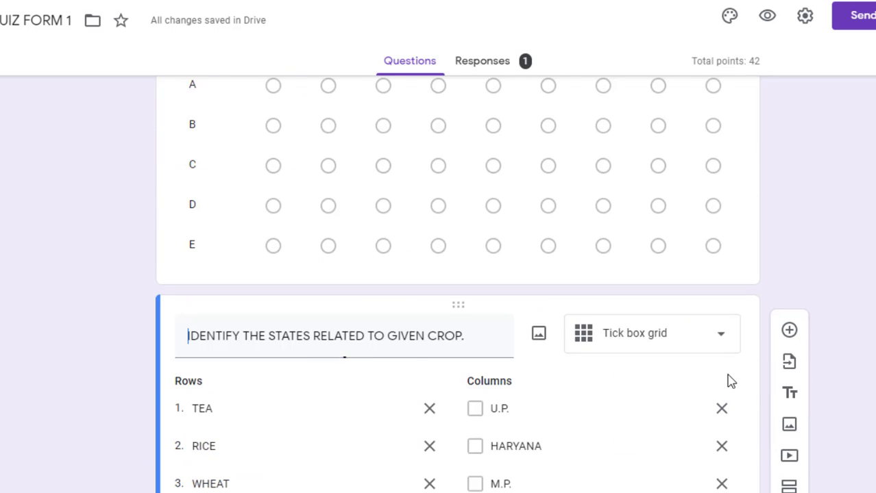
{"action": "scroll", "coordinate": [458, 274], "scroll_direction": "down", "scroll_amount": 7}
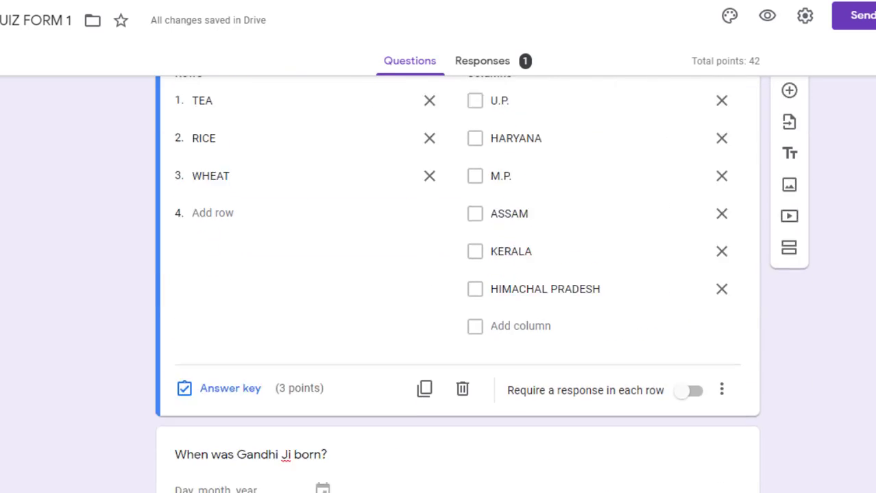
{"action": "scroll", "coordinate": [458, 274], "scroll_direction": "up", "scroll_amount": 15}
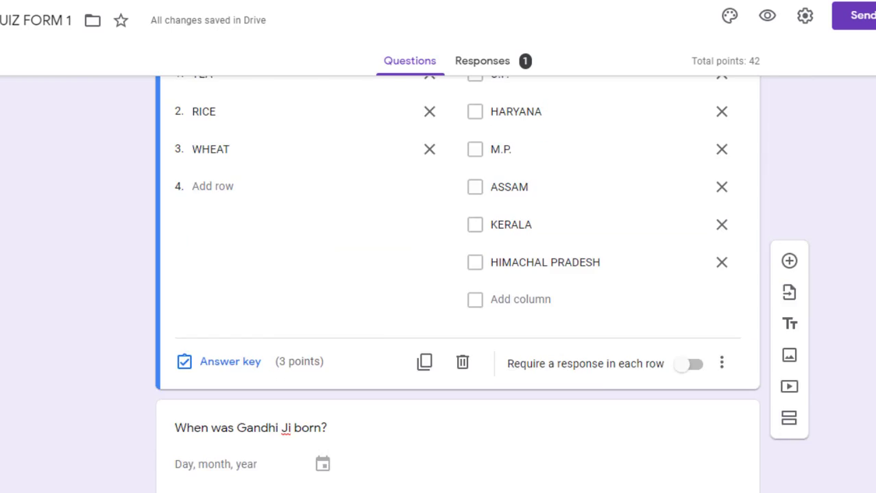
{"action": "scroll", "coordinate": [457, 274], "scroll_direction": "up", "scroll_amount": 10}
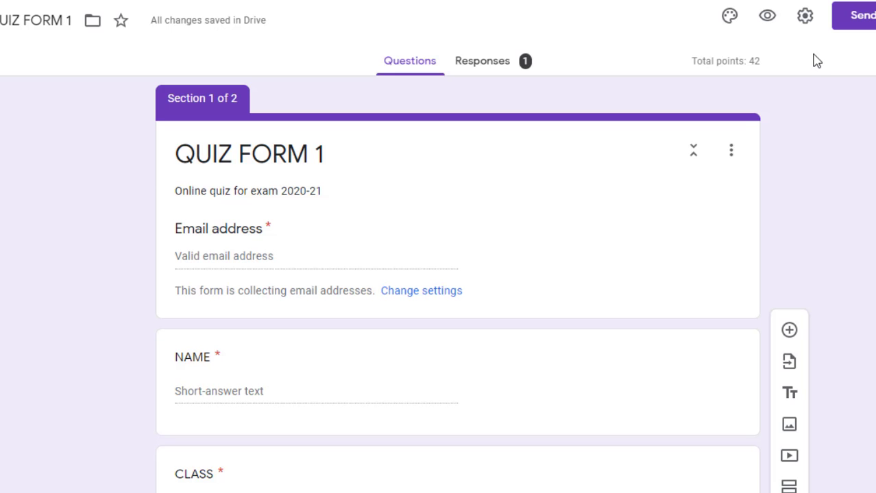
{"action": "left_click", "coordinate": [768, 18]}
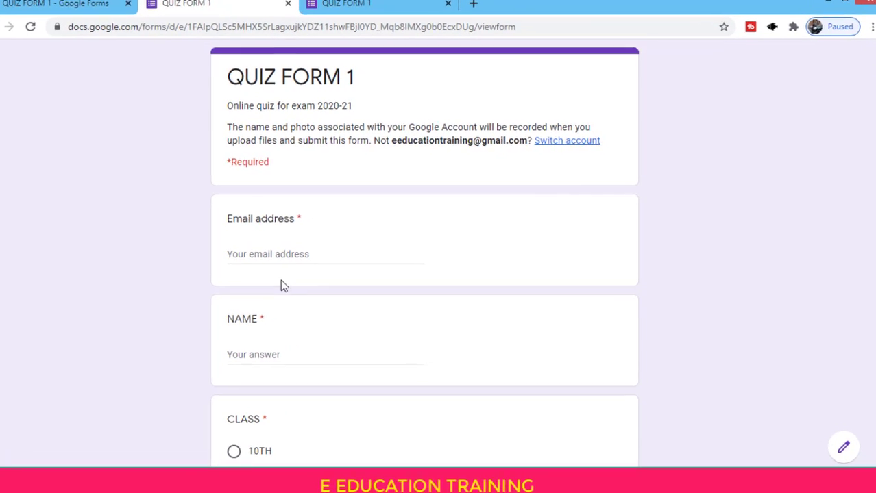
Fill in the respondent's email address and name from saved autofill suggestions
{"action": "left_click", "coordinate": [269, 257]}
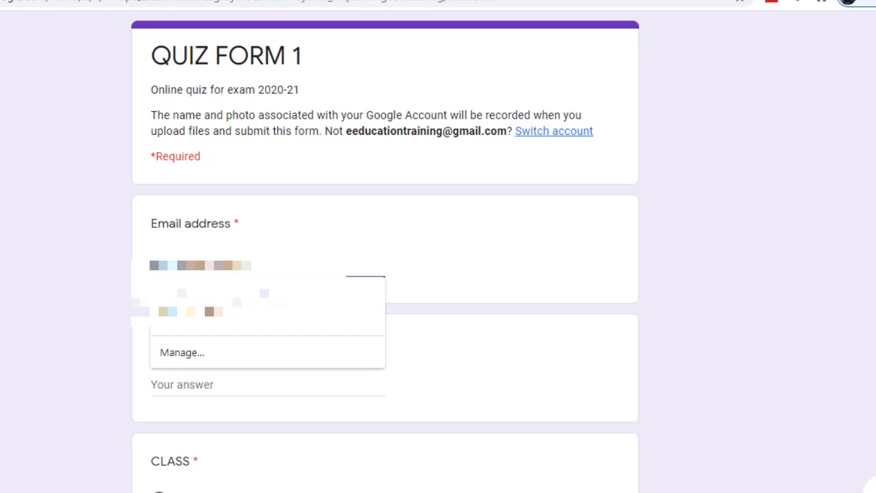
{"action": "left_click", "coordinate": [198, 301]}
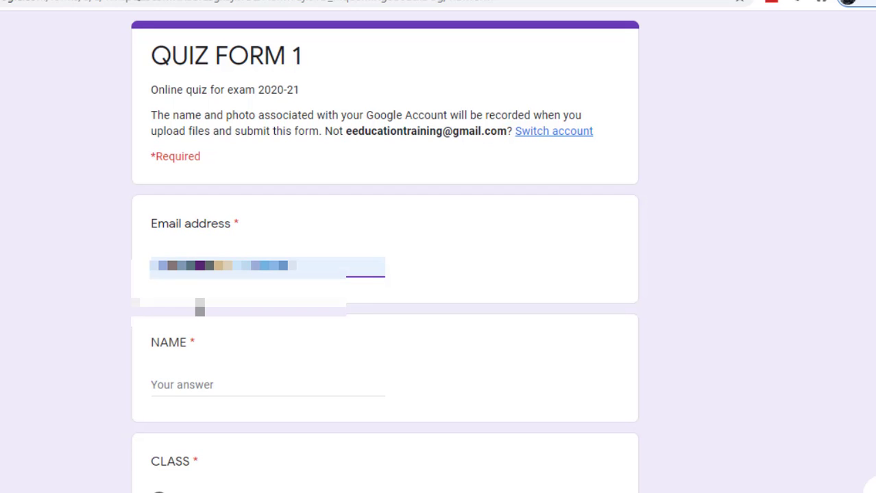
{"action": "left_click", "coordinate": [176, 387]}
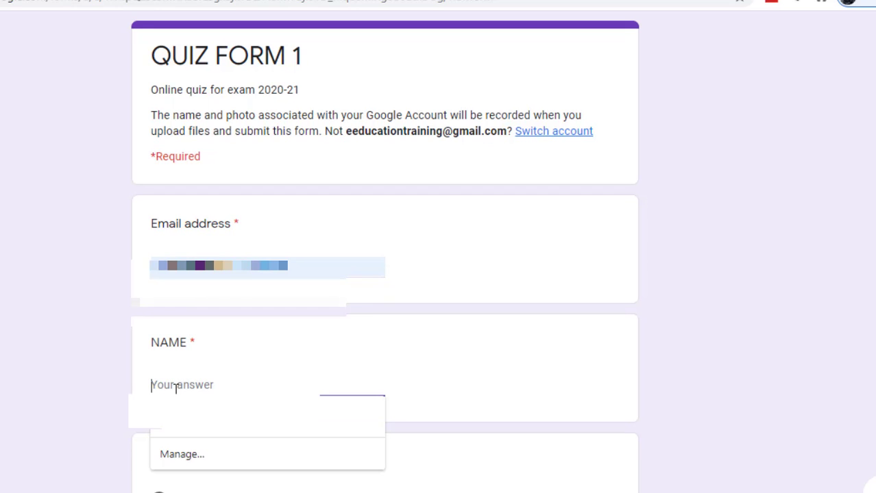
{"action": "type", "text": "cde"}
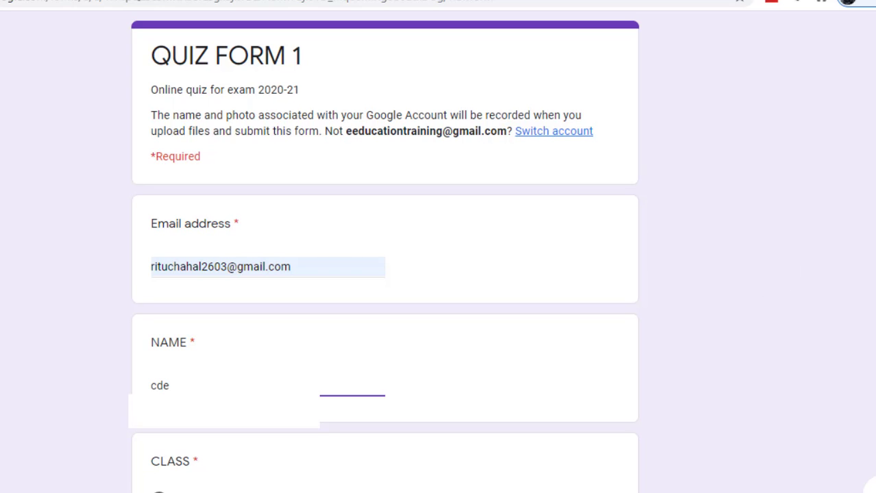
{"action": "scroll", "coordinate": [164, 209], "scroll_direction": "down", "scroll_amount": 5}
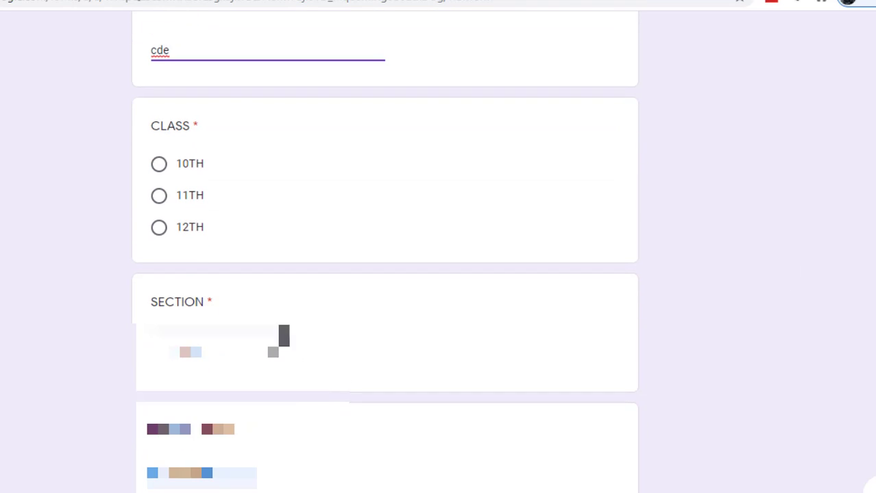
Choose class 11TH and section A, autofill EMAIL ID, and continue to the questions page
{"action": "left_click", "coordinate": [161, 202]}
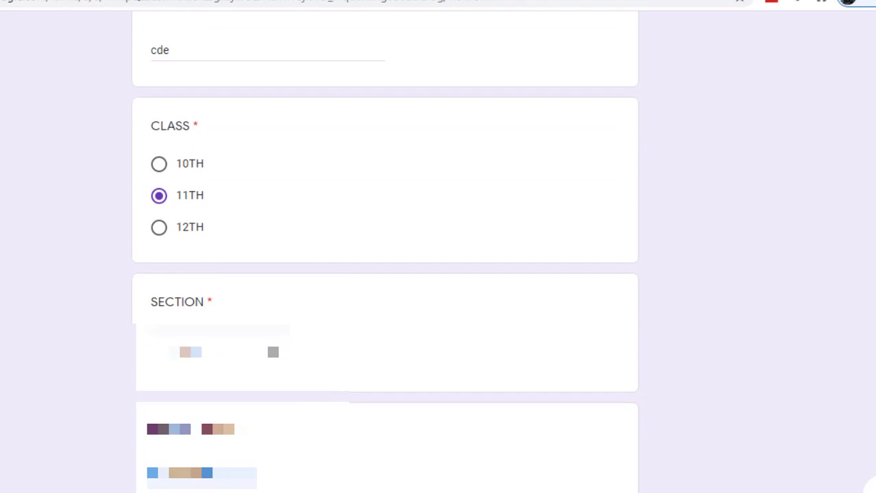
{"action": "scroll", "coordinate": [384, 254], "scroll_direction": "down", "scroll_amount": 3}
{"action": "left_click", "coordinate": [194, 204]}
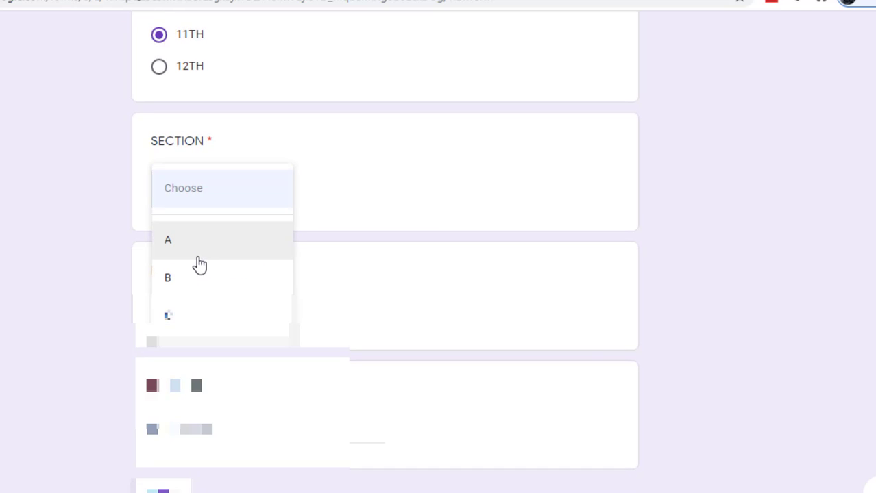
{"action": "left_click", "coordinate": [197, 258]}
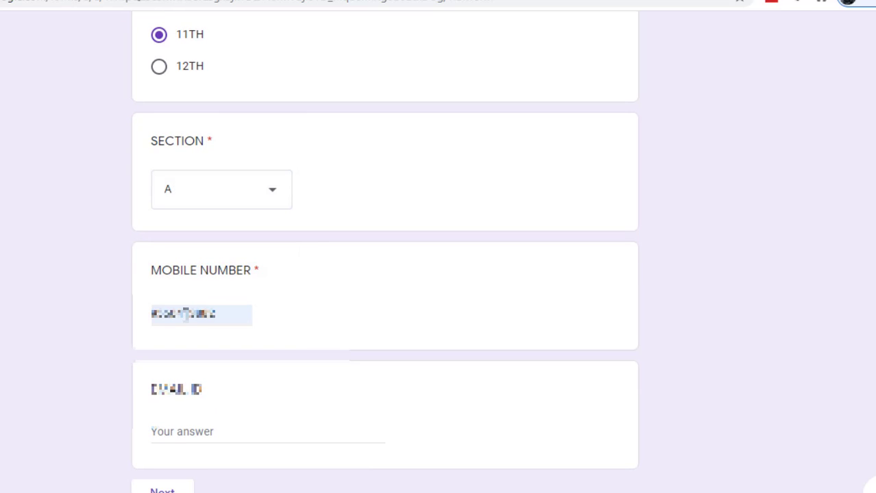
{"action": "left_click", "coordinate": [187, 430]}
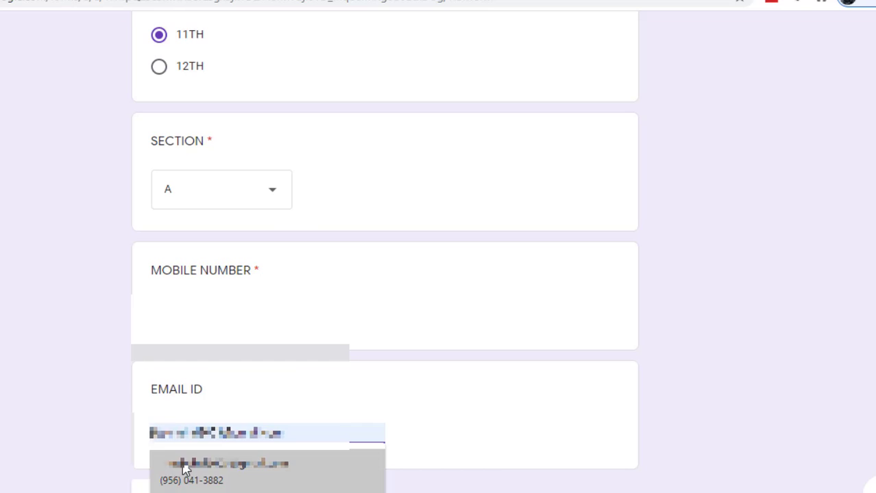
{"action": "left_click", "coordinate": [186, 466]}
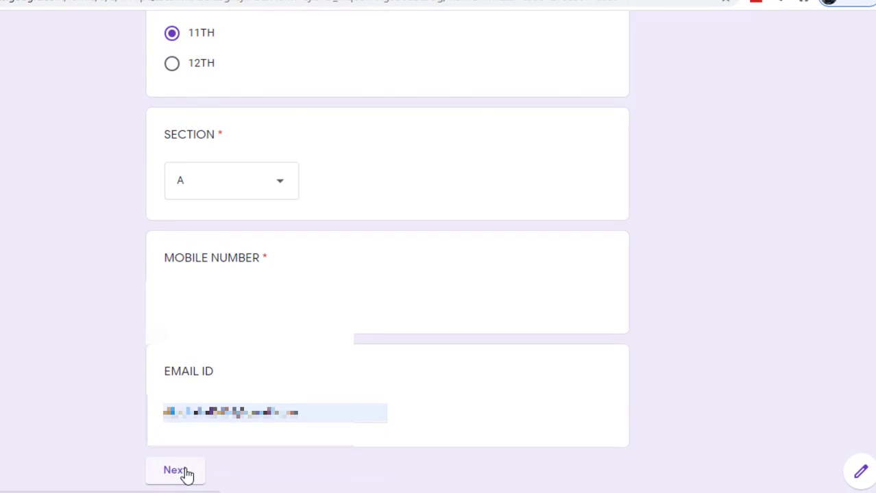
{"action": "left_click", "coordinate": [185, 472]}
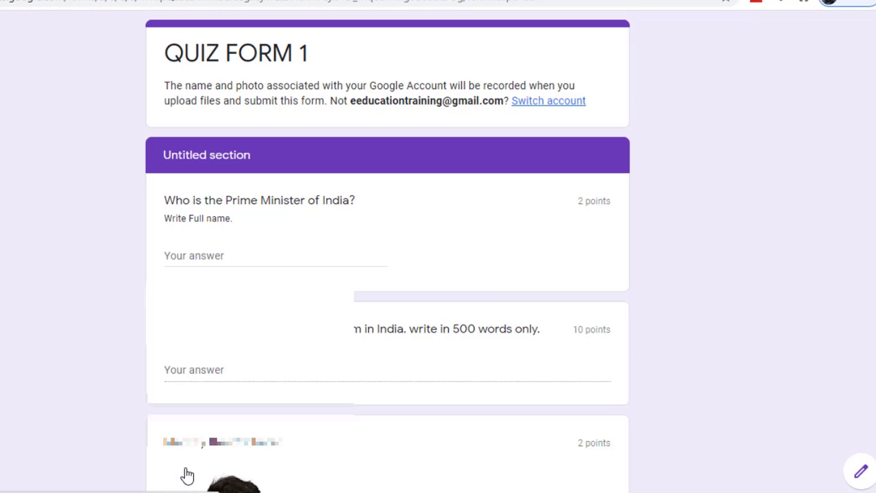
Answer the Prime Minister question with 'dknfds' and type placeholder text into the essay answer
{"action": "left_click", "coordinate": [226, 263]}
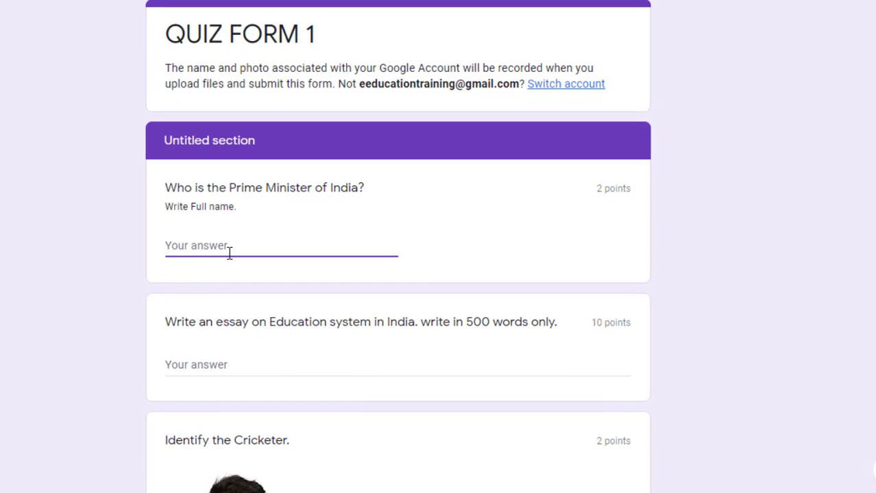
{"action": "type", "text": "dknfds"}
{"action": "left_click", "coordinate": [209, 365]}
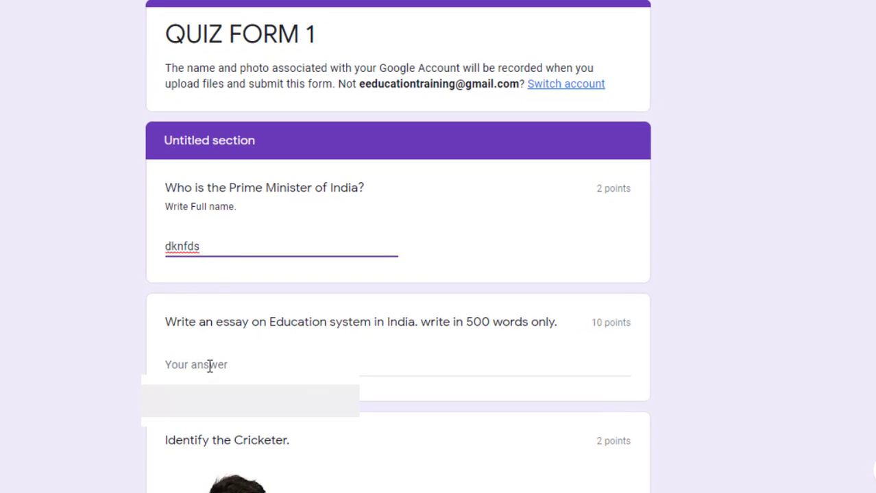
{"action": "type", "text": "djvbsjkvbsdjvjsdcvbmcb mzv"}
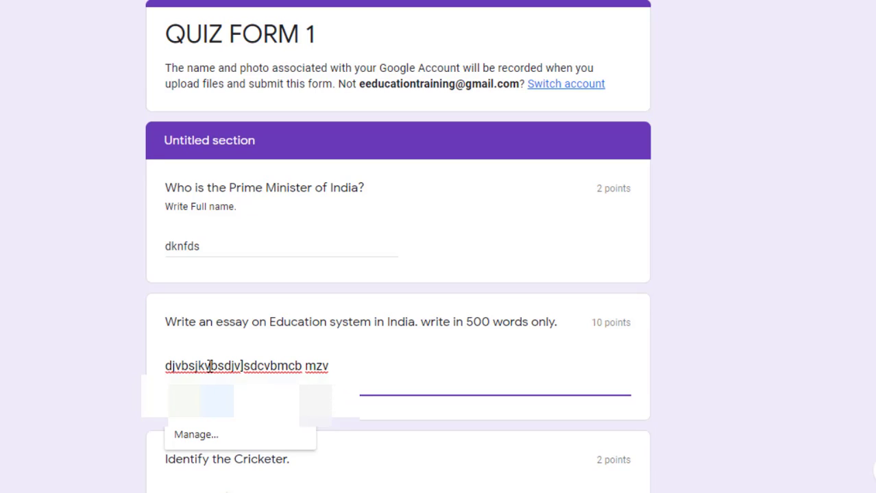
{"action": "left_click", "coordinate": [245, 366]}
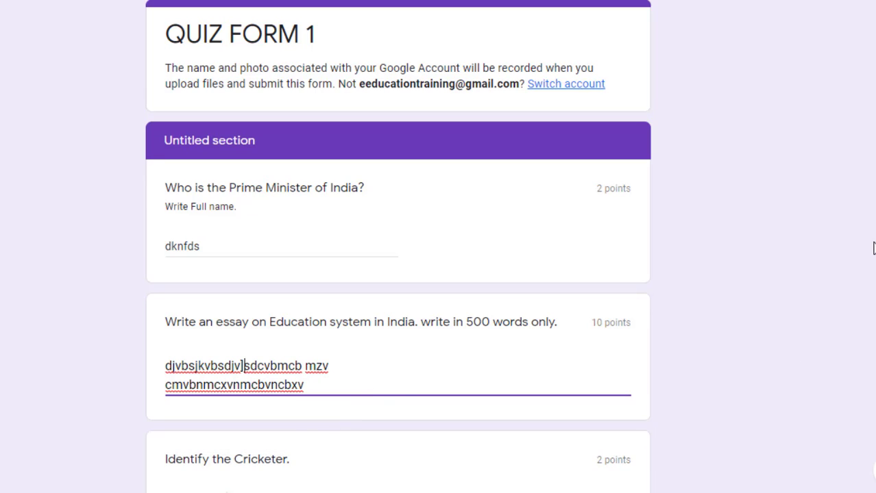
Answer the cricketer question with M.S. DHONI and the Android logo question with the robot
{"action": "scroll", "coordinate": [397, 247], "scroll_direction": "down", "scroll_amount": 6}
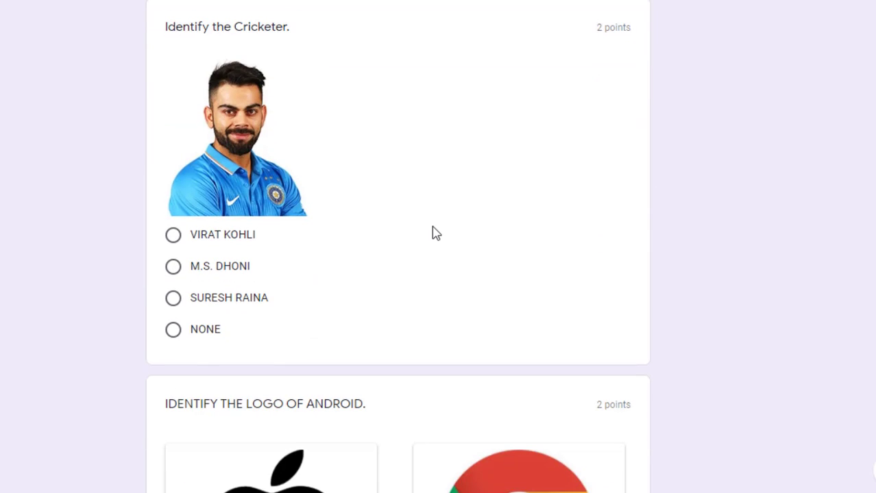
{"action": "left_click", "coordinate": [176, 269]}
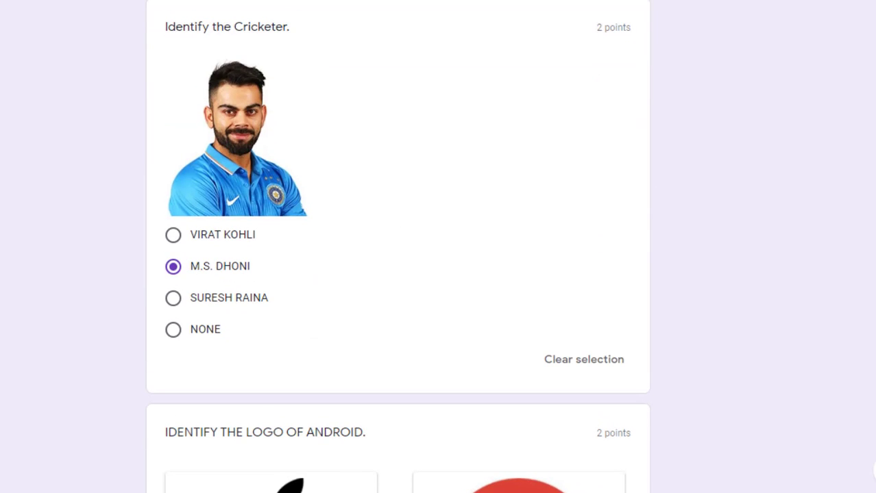
{"action": "scroll", "coordinate": [398, 247], "scroll_direction": "down", "scroll_amount": 5}
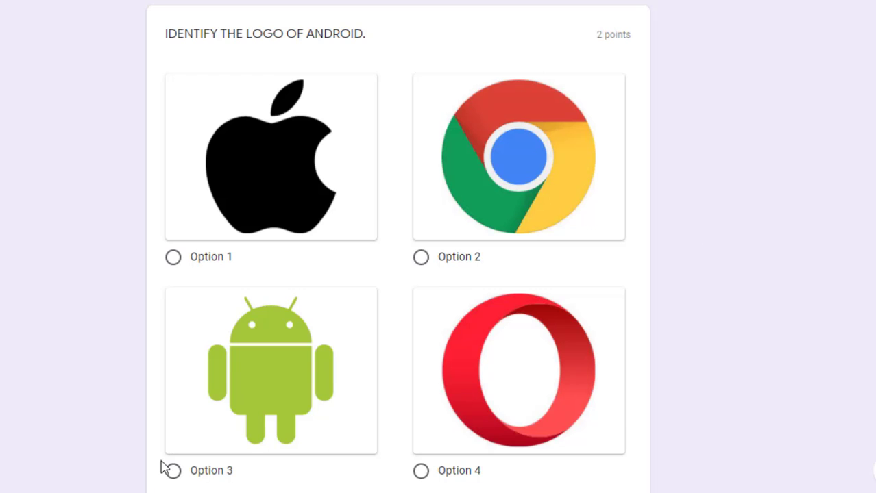
{"action": "left_click", "coordinate": [172, 471]}
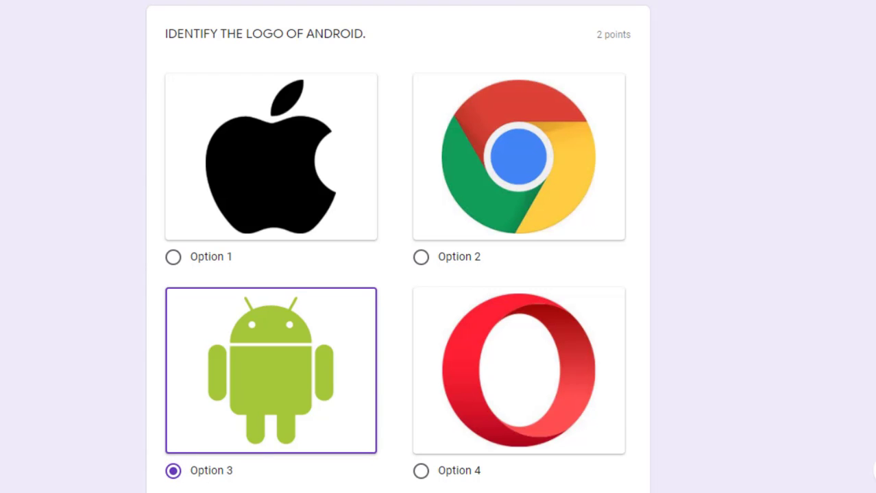
Tick Papaya and Banana as liked fruits and answer 7 for the rainbow colours
{"action": "scroll", "coordinate": [397, 247], "scroll_direction": "down", "scroll_amount": 6}
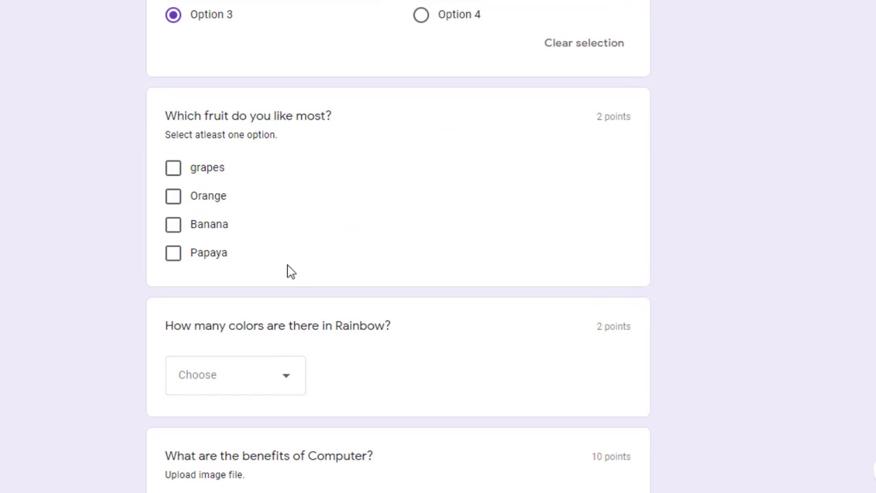
{"action": "left_click", "coordinate": [165, 259]}
{"action": "left_click", "coordinate": [171, 229]}
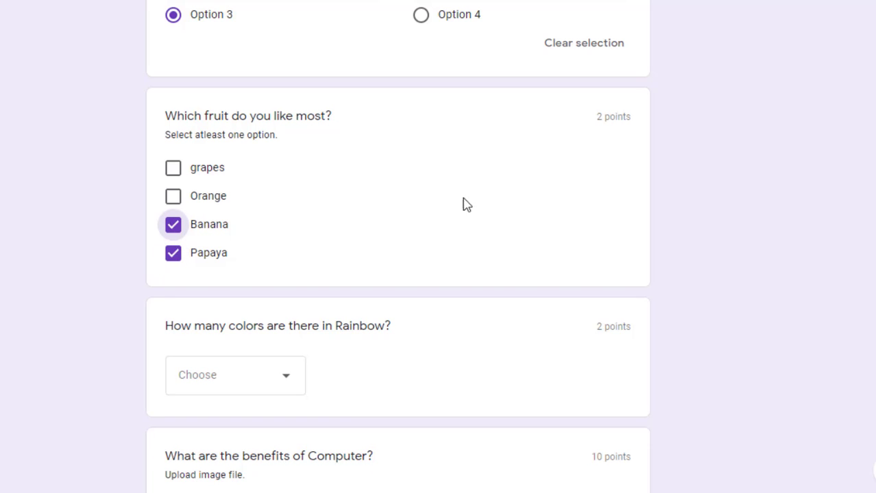
{"action": "scroll", "coordinate": [397, 247], "scroll_direction": "down", "scroll_amount": 2}
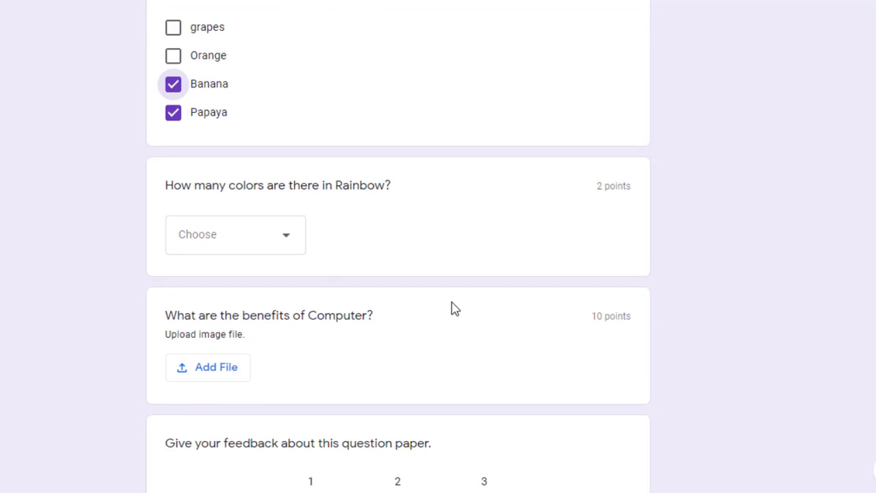
{"action": "left_click", "coordinate": [268, 249]}
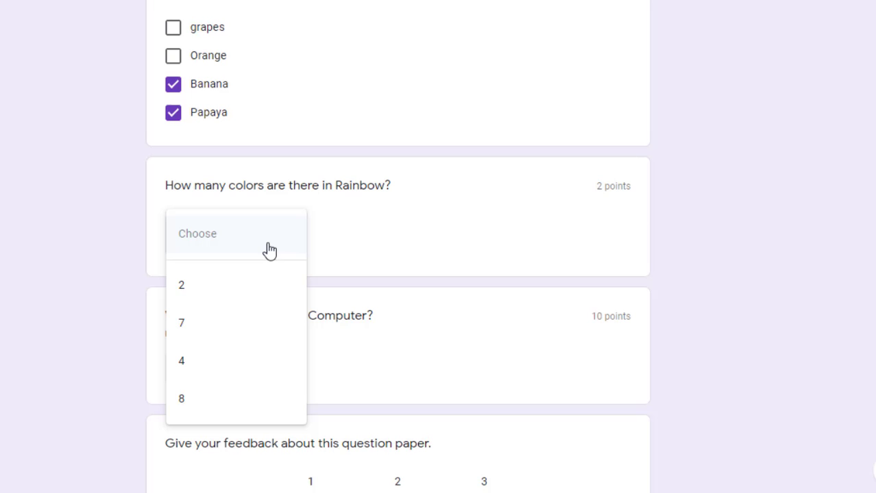
{"action": "left_click", "coordinate": [196, 324]}
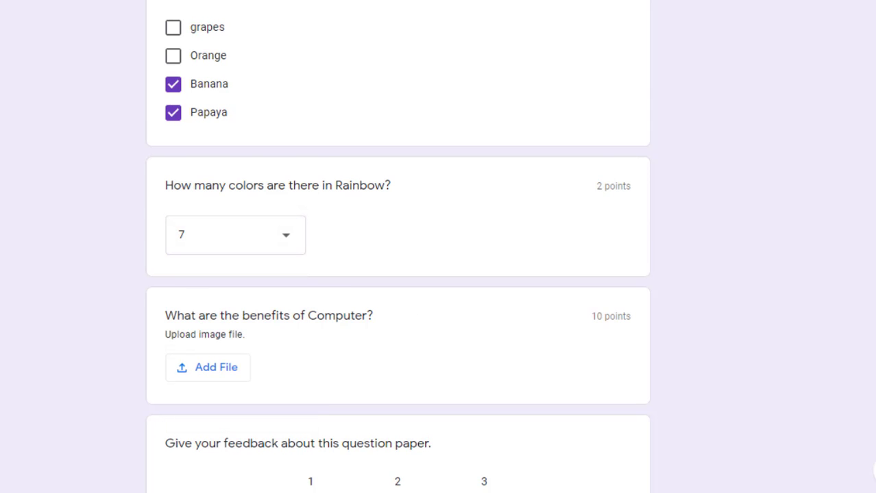
{"action": "scroll", "coordinate": [397, 247], "scroll_direction": "down", "scroll_amount": 3}
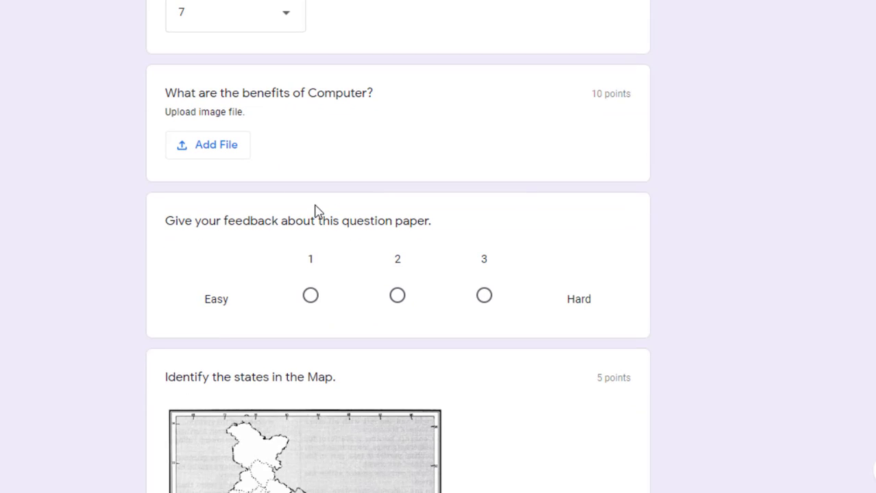
Upload 'com[uter uses.jpg' from the device as the computer benefits answer
{"action": "left_click", "coordinate": [238, 157]}
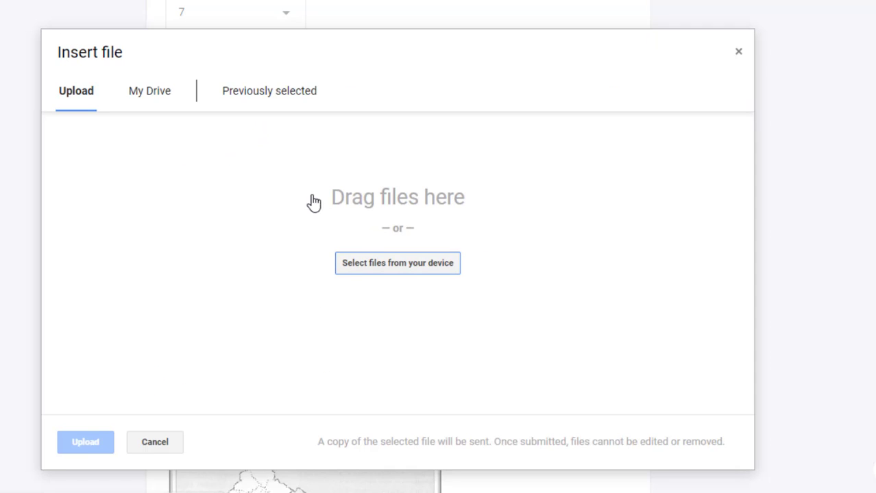
{"action": "left_click", "coordinate": [356, 265]}
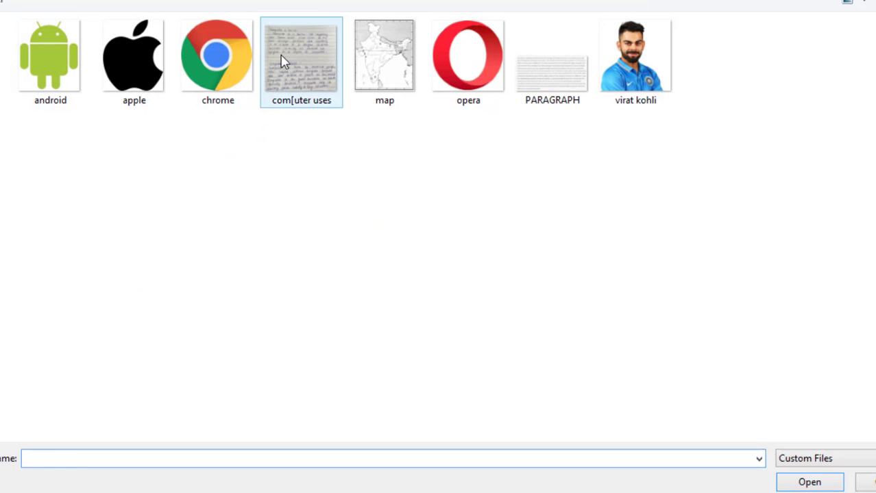
{"action": "double_click", "coordinate": [285, 61]}
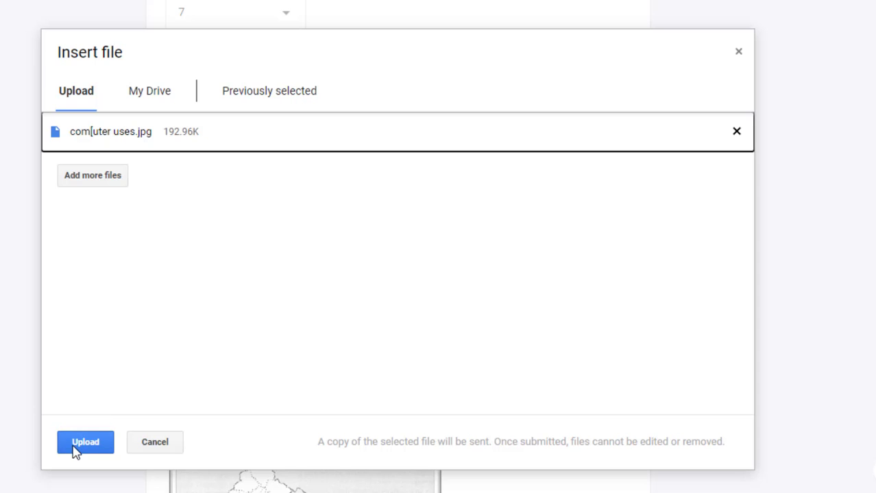
{"action": "left_click", "coordinate": [77, 446]}
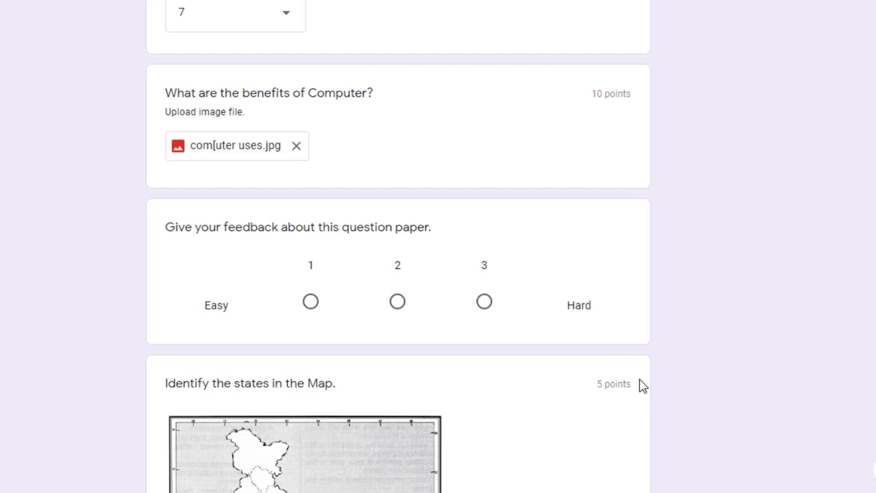
Rate the question paper's difficulty as 2
{"action": "scroll", "coordinate": [398, 246], "scroll_direction": "down", "scroll_amount": 2}
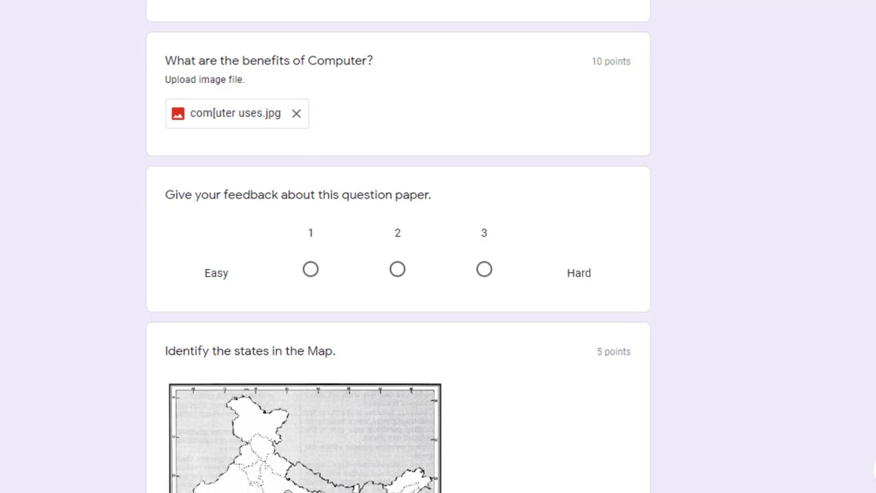
{"action": "scroll", "coordinate": [311, 274], "scroll_direction": "down", "scroll_amount": 1}
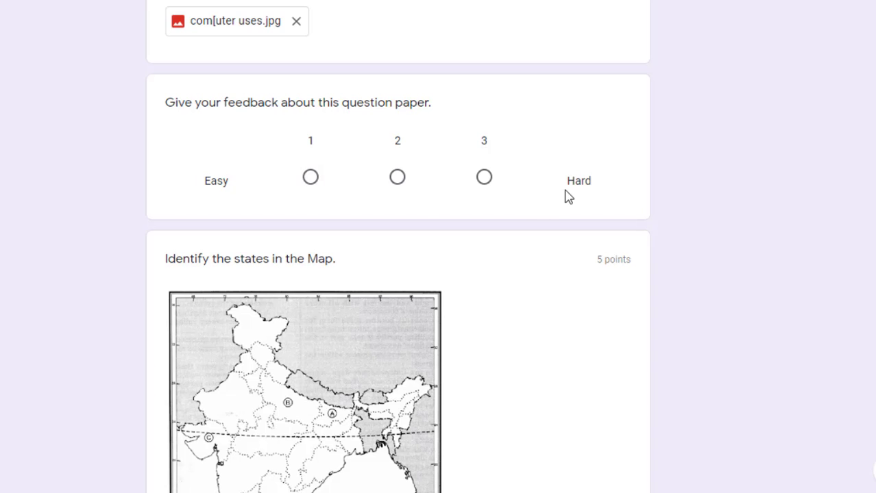
{"action": "left_click", "coordinate": [397, 179]}
Match map points A–E to U.P., HARYANA, DELHI, ASSAM and KERALA
{"action": "scroll", "coordinate": [397, 275], "scroll_direction": "down", "scroll_amount": 5}
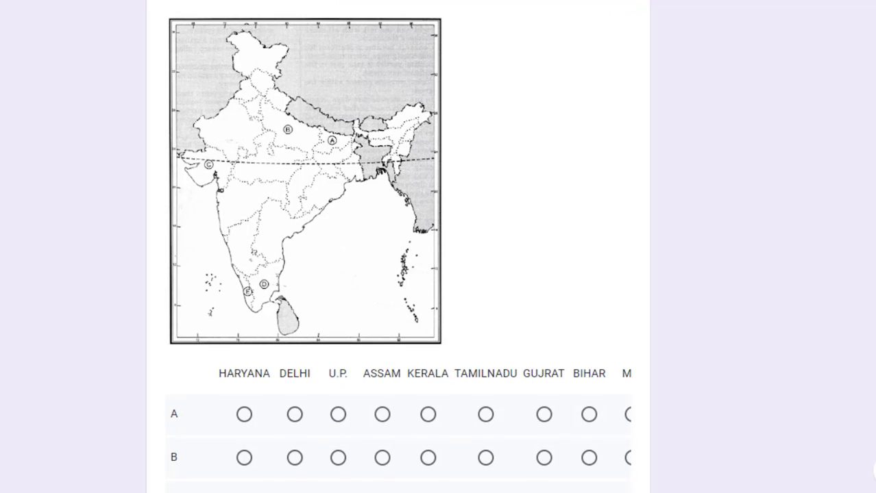
{"action": "scroll", "coordinate": [398, 275], "scroll_direction": "down", "scroll_amount": 2}
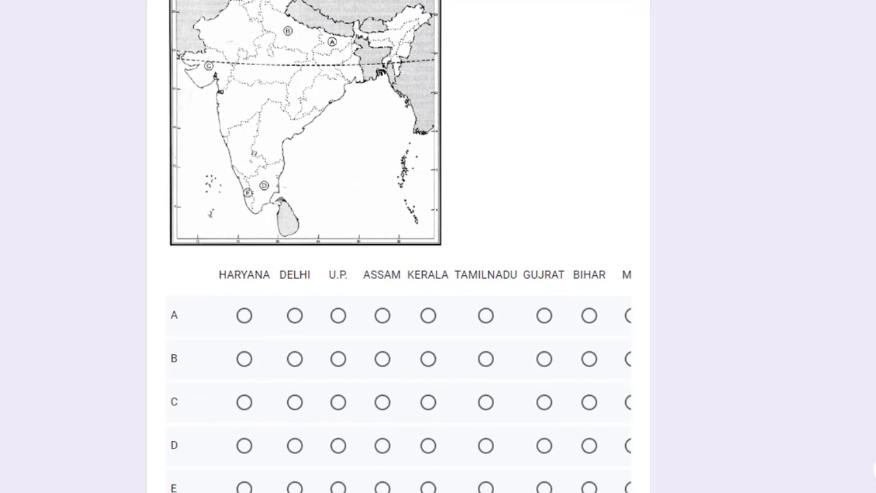
{"action": "scroll", "coordinate": [472, 407], "scroll_direction": "down", "scroll_amount": 3}
{"action": "left_click_drag", "start_coordinate": [475, 385], "coordinate": [420, 393]}
{"action": "left_click", "coordinate": [338, 169]}
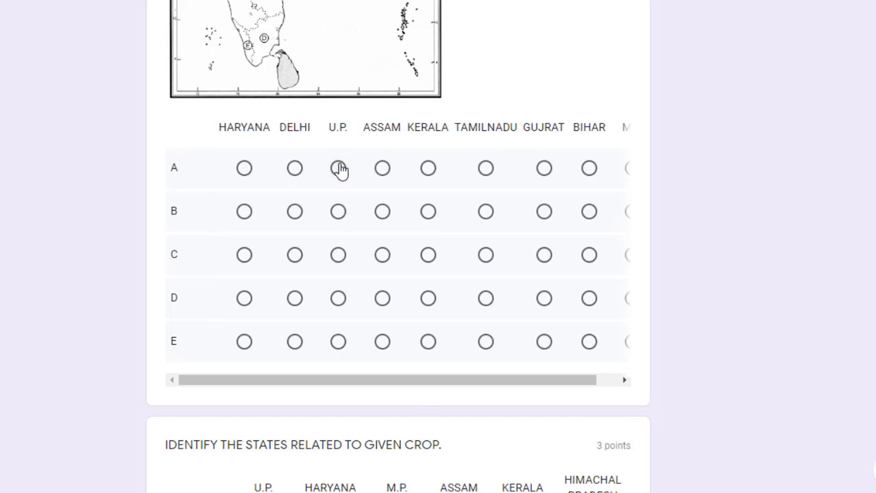
{"action": "left_click", "coordinate": [382, 211]}
{"action": "left_click", "coordinate": [338, 255]}
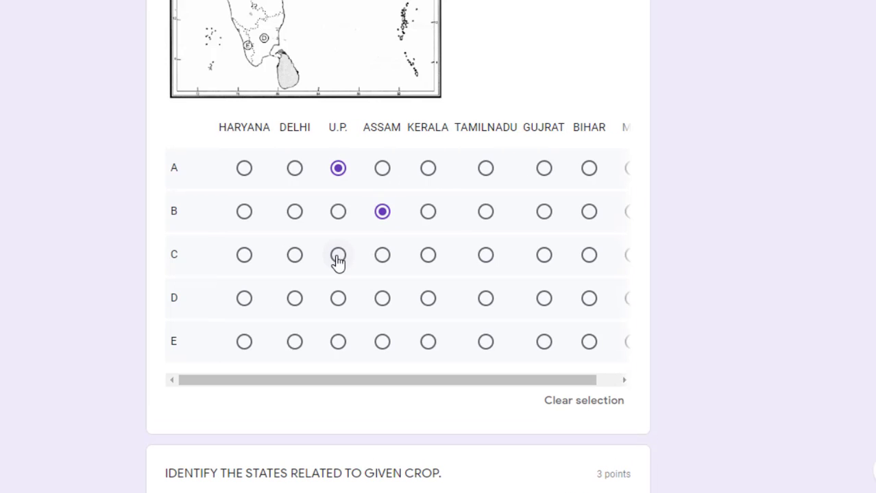
{"action": "left_click", "coordinate": [427, 300]}
{"action": "left_click", "coordinate": [338, 346]}
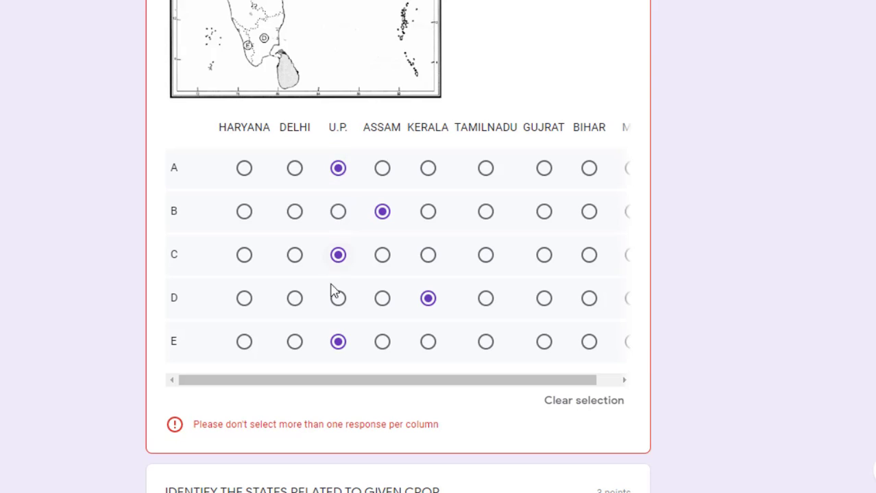
{"action": "left_click", "coordinate": [293, 259]}
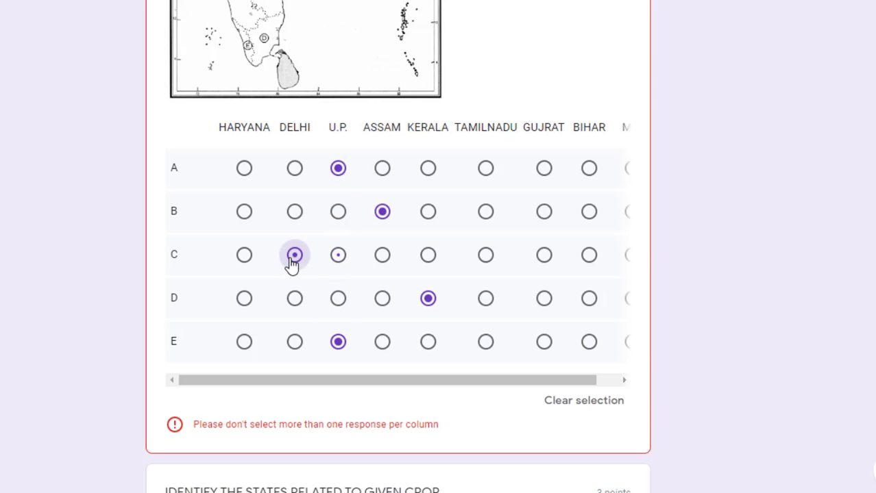
{"action": "left_click", "coordinate": [244, 213]}
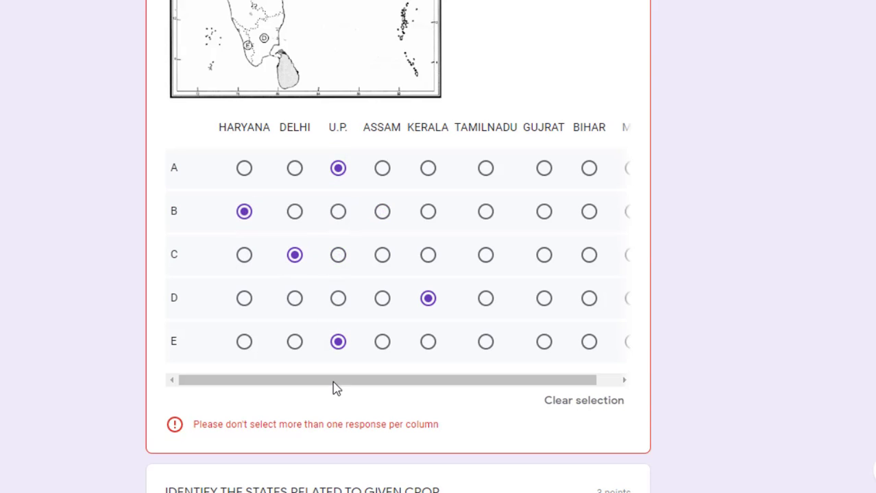
{"action": "left_click", "coordinate": [380, 307]}
{"action": "left_click", "coordinate": [426, 346]}
Tick crop states: TEA–U.P., HARYANA; RICE–M.P., ASSAM; WHEAT–KERALA, HIMACHAL PRADESH
{"action": "scroll", "coordinate": [414, 276], "scroll_direction": "down", "scroll_amount": 5}
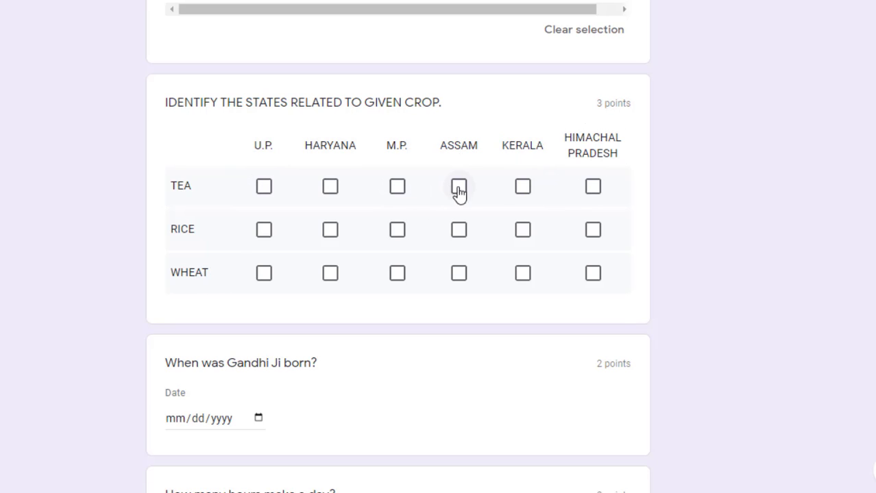
{"action": "left_click", "coordinate": [263, 189]}
{"action": "left_click", "coordinate": [334, 189]}
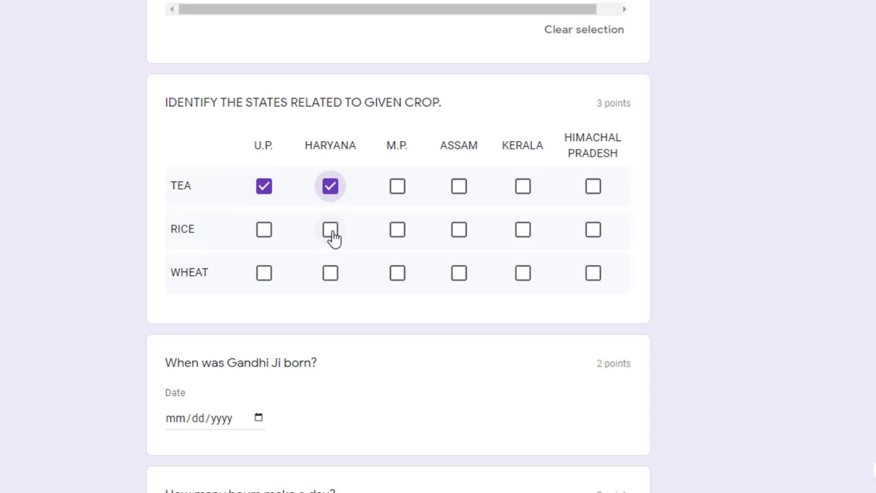
{"action": "left_click", "coordinate": [332, 235]}
{"action": "left_click", "coordinate": [397, 231]}
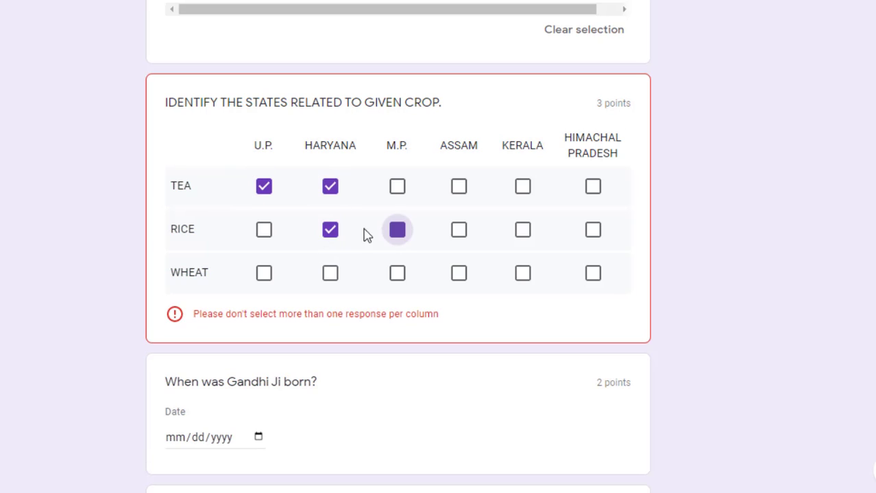
{"action": "left_click", "coordinate": [330, 233]}
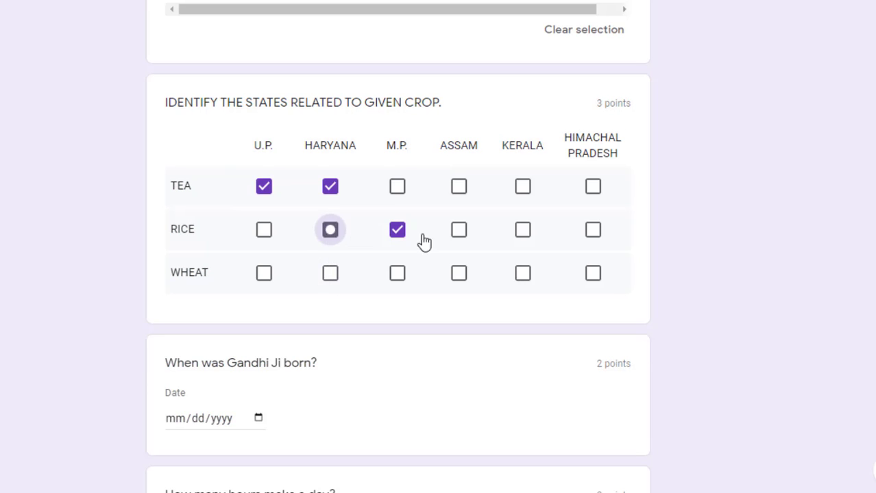
{"action": "left_click", "coordinate": [459, 232]}
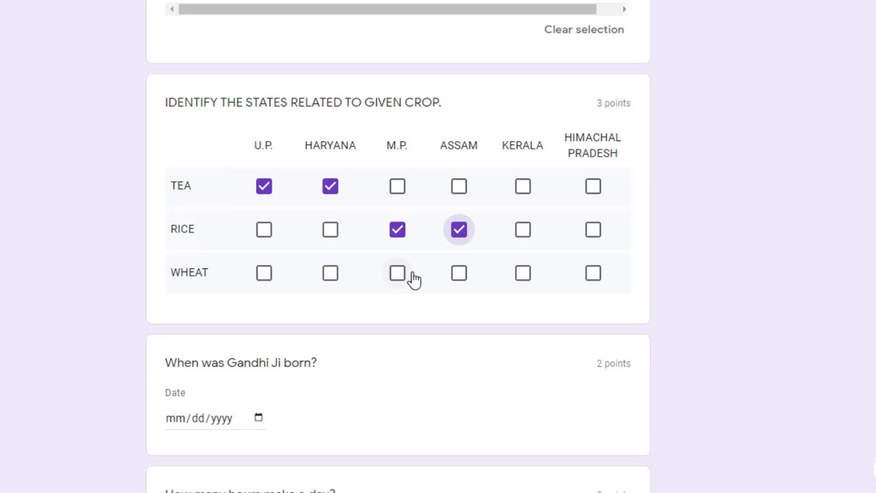
{"action": "left_click", "coordinate": [522, 277]}
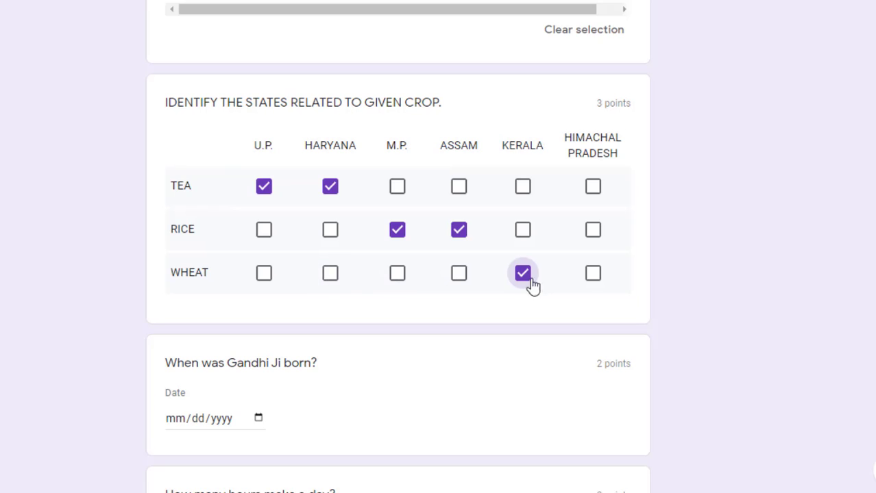
{"action": "left_click", "coordinate": [593, 275]}
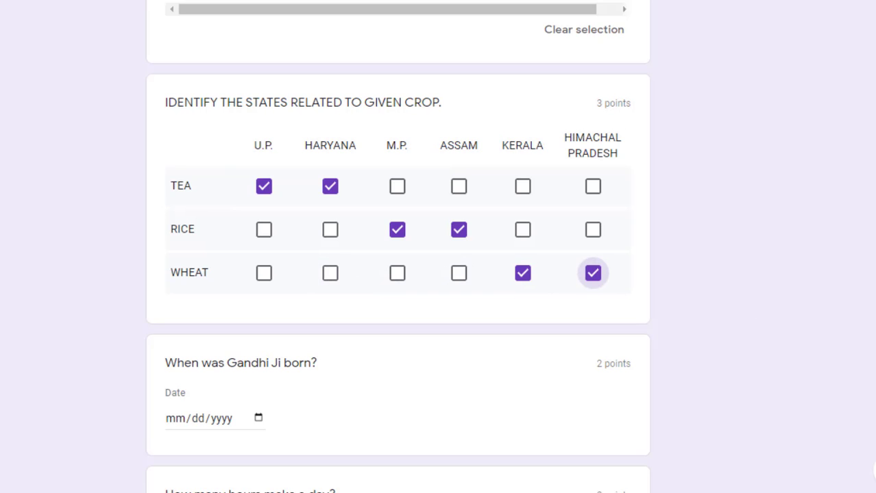
{"action": "scroll", "coordinate": [398, 247], "scroll_direction": "down", "scroll_amount": 3}
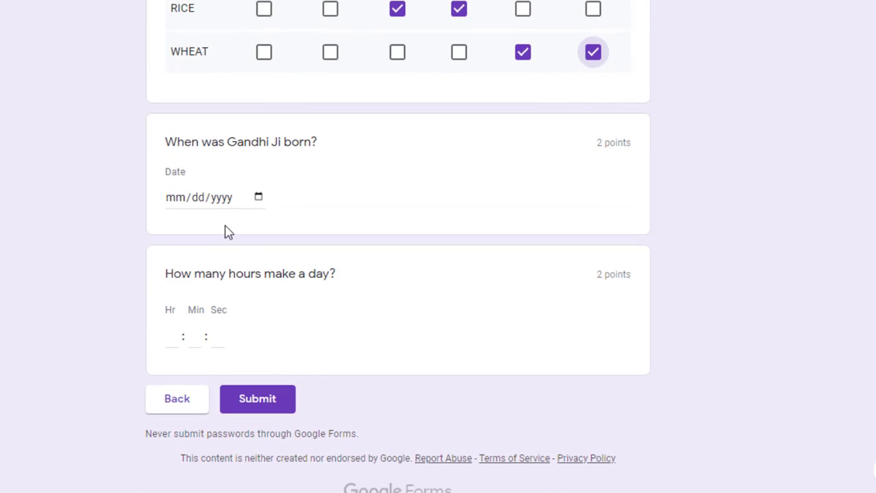
Enter 06/17/2010 as Gandhi Ji's birth date using the calendar
{"action": "left_click", "coordinate": [258, 198]}
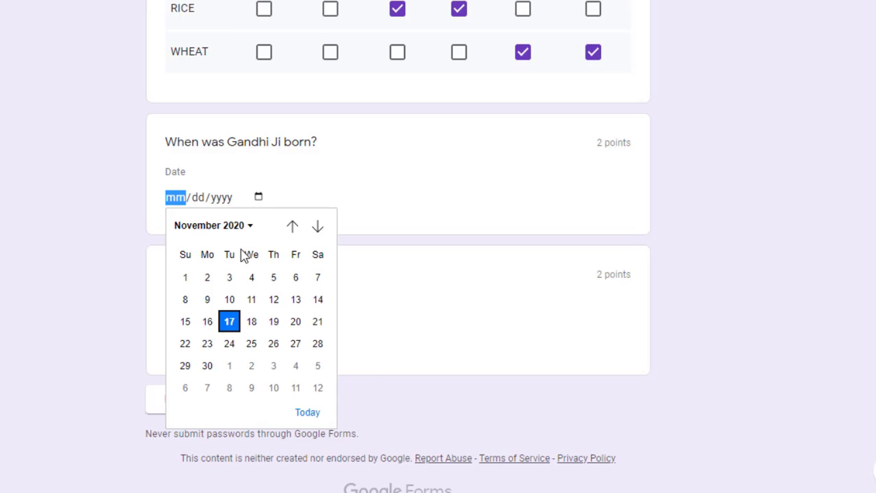
{"action": "left_click", "coordinate": [247, 228]}
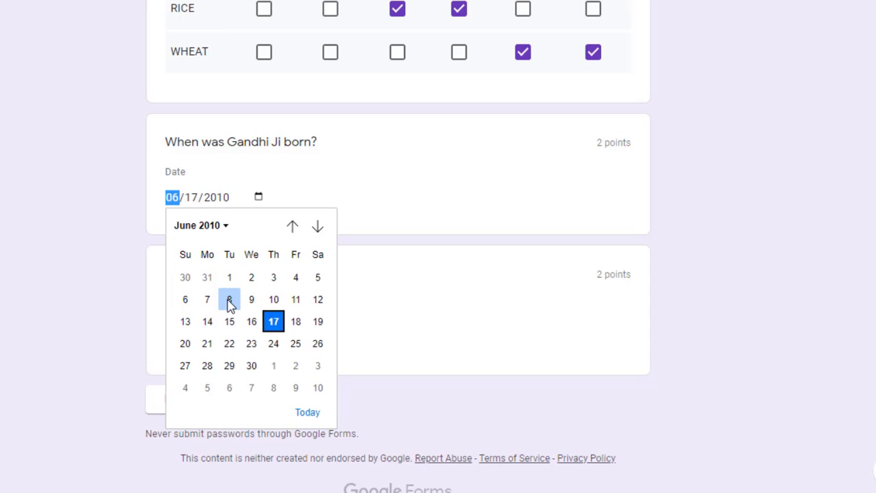
{"action": "left_click", "coordinate": [442, 348]}
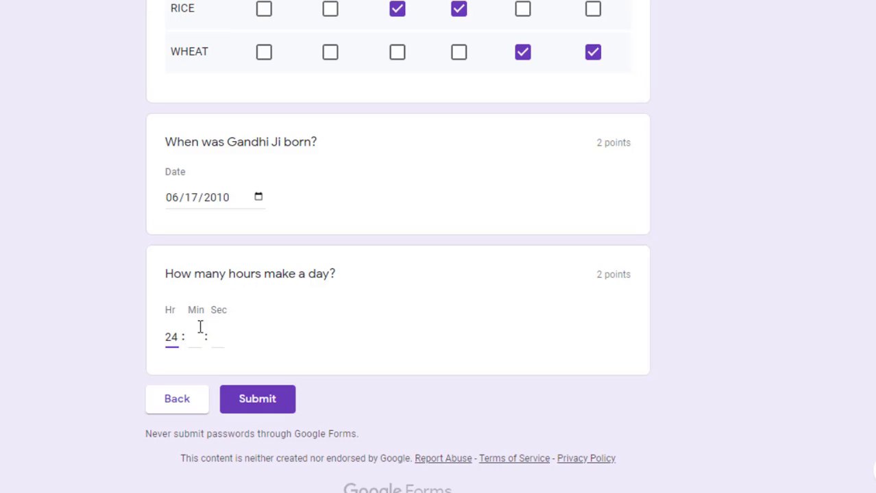
Set the duration to 24:00:25 with minutes 00 and seconds 25, then submit the response
{"action": "left_click", "coordinate": [195, 336]}
{"action": "type", "text": "00"}
{"action": "left_click", "coordinate": [213, 337]}
{"action": "type", "text": "25"}
{"action": "left_click", "coordinate": [236, 398]}
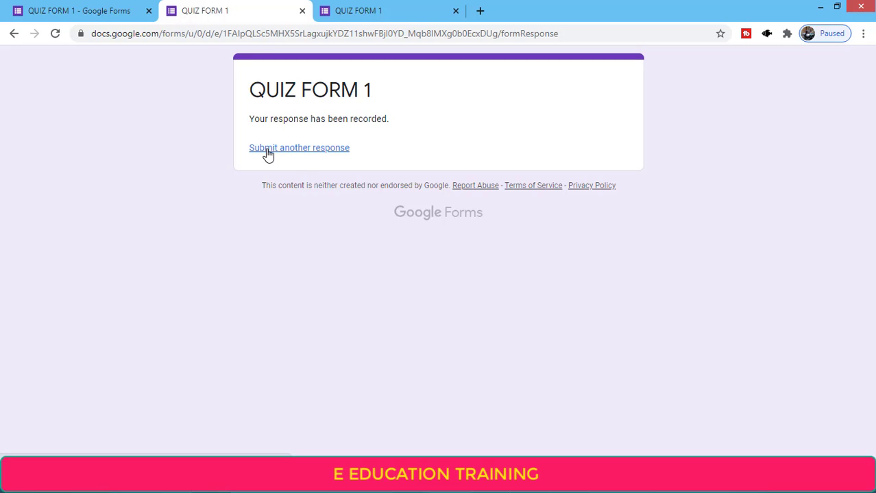
Return to the QUIZ FORM 1 editor, inspect the SECTION question, and select the hours question
{"action": "left_click", "coordinate": [103, 9]}
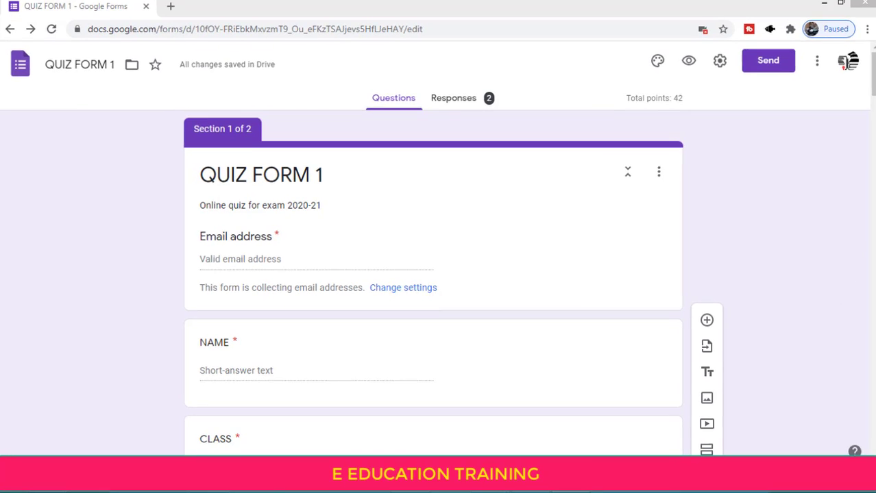
{"action": "scroll", "coordinate": [405, 187], "scroll_direction": "down", "scroll_amount": 5}
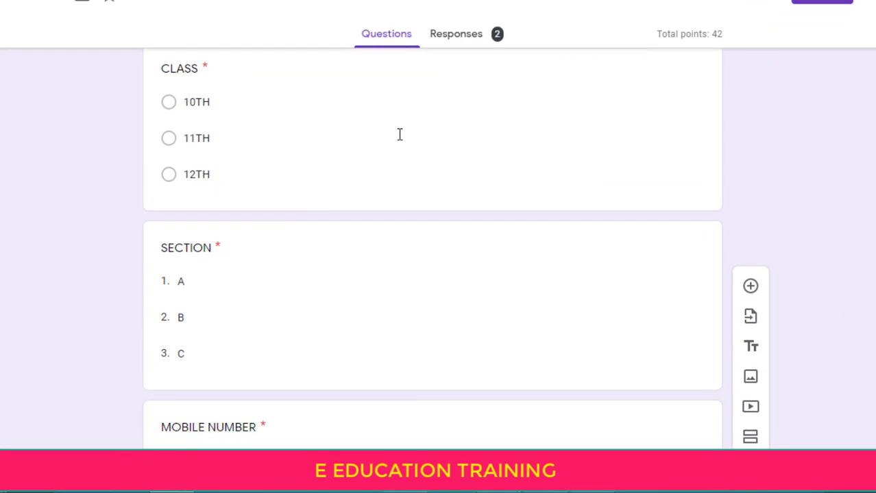
{"action": "left_click", "coordinate": [200, 248]}
{"action": "left_click", "coordinate": [194, 320]}
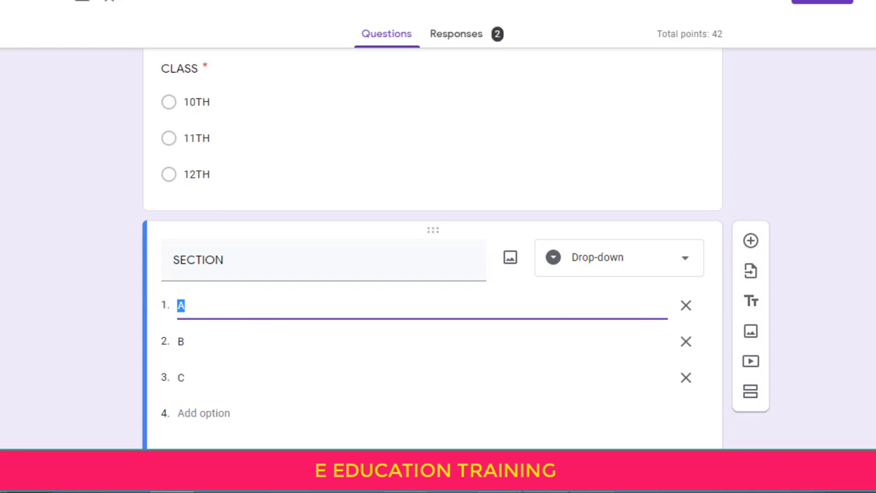
{"action": "scroll", "coordinate": [432, 246], "scroll_direction": "down", "scroll_amount": 5}
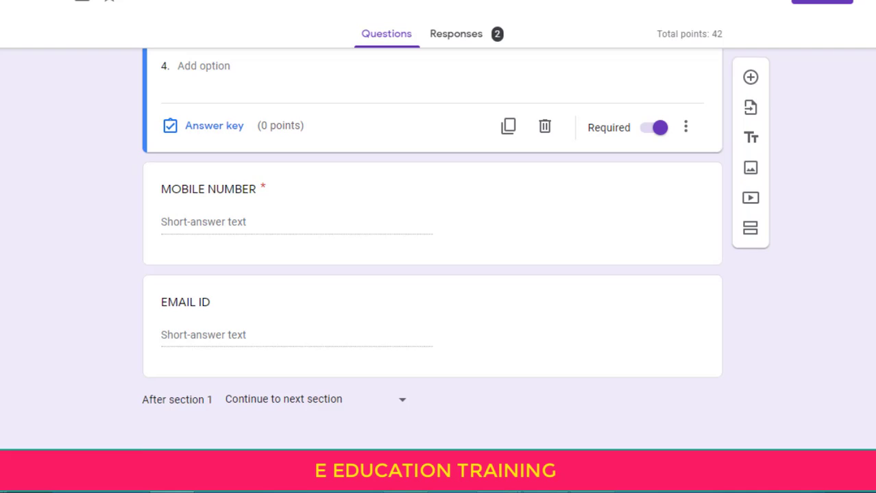
{"action": "scroll", "coordinate": [432, 247], "scroll_direction": "up", "scroll_amount": 10}
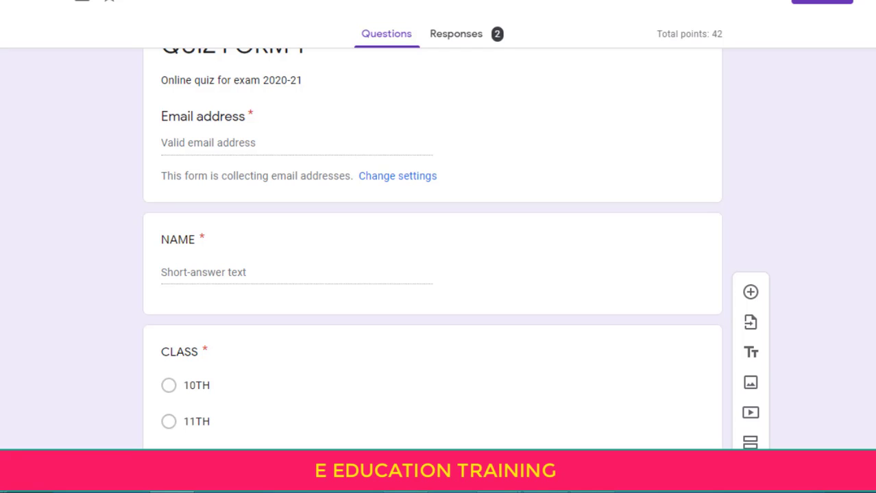
{"action": "scroll", "coordinate": [432, 247], "scroll_direction": "down", "scroll_amount": 20}
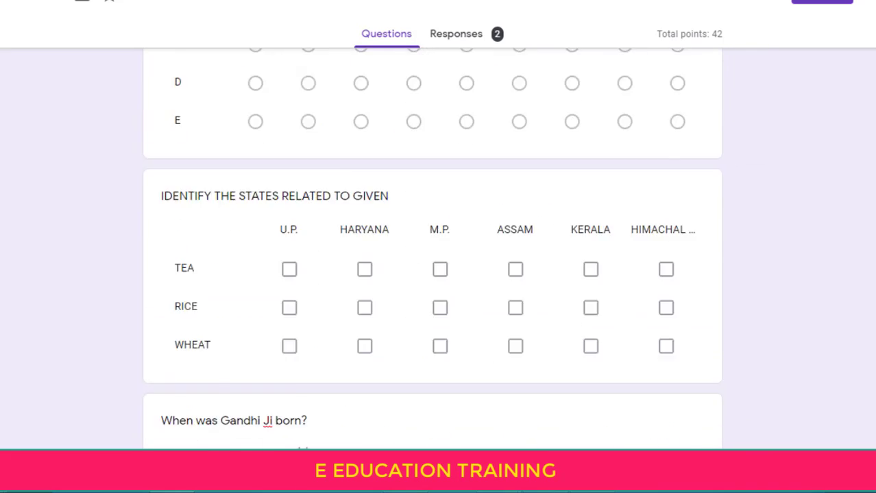
{"action": "left_click", "coordinate": [644, 328]}
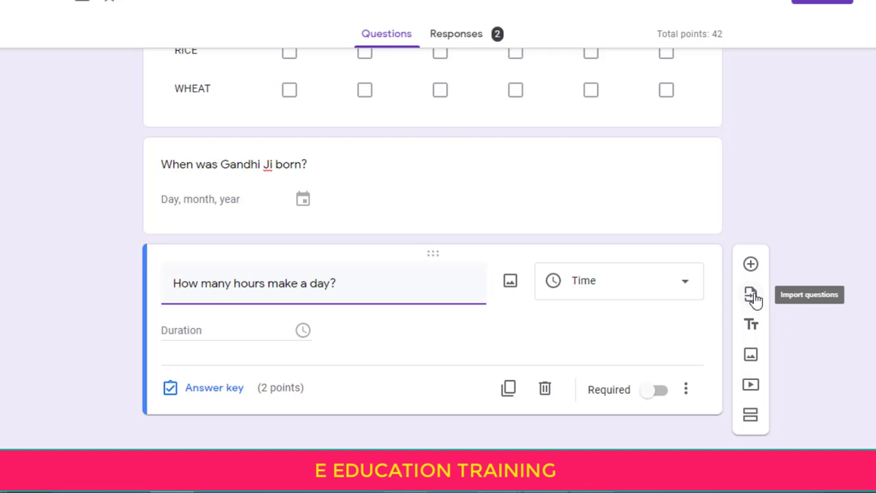
Import the 'Identify the animal' question from the Blank Quiz form
{"action": "left_click", "coordinate": [752, 298]}
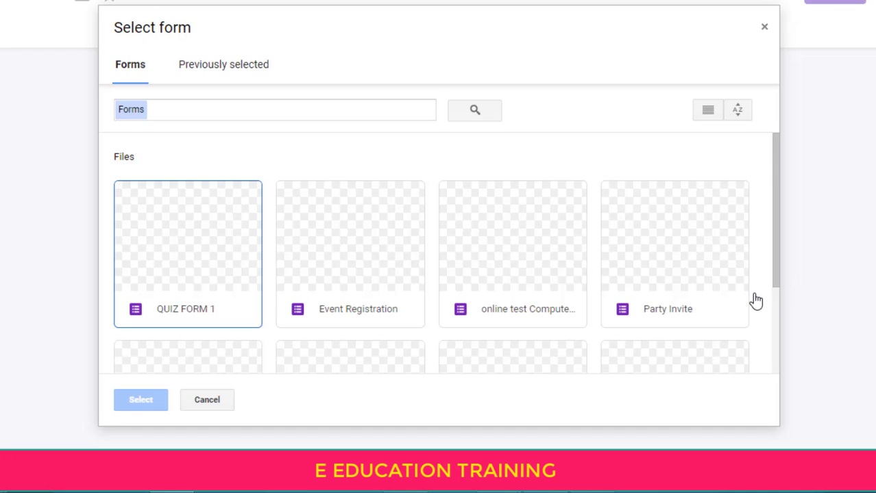
{"action": "left_click_drag", "start_coordinate": [775, 260], "coordinate": [777, 349]}
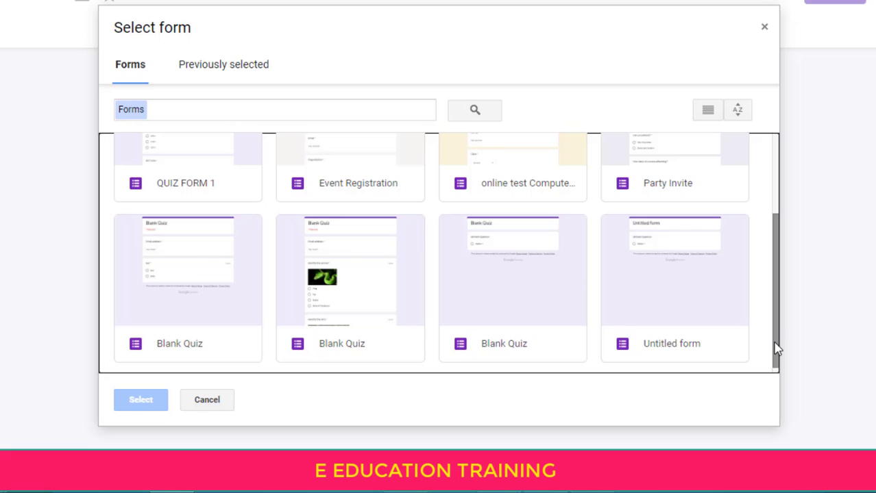
{"action": "left_click", "coordinate": [329, 272]}
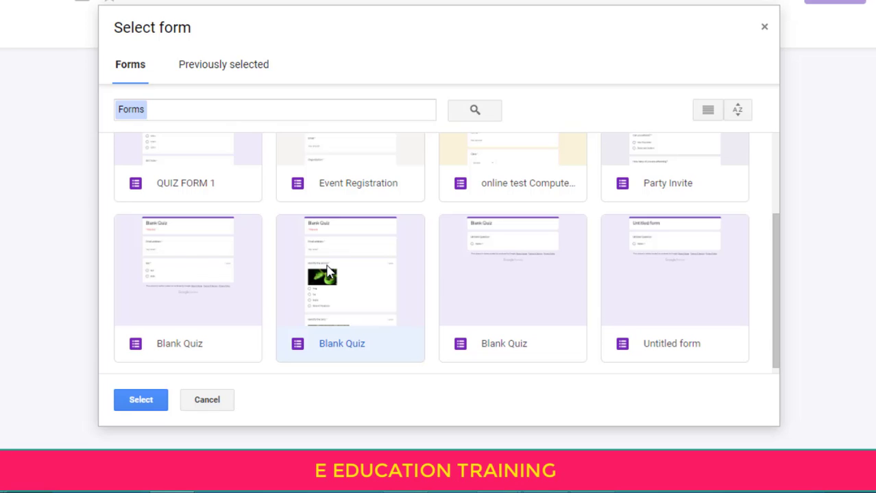
{"action": "left_click", "coordinate": [141, 400]}
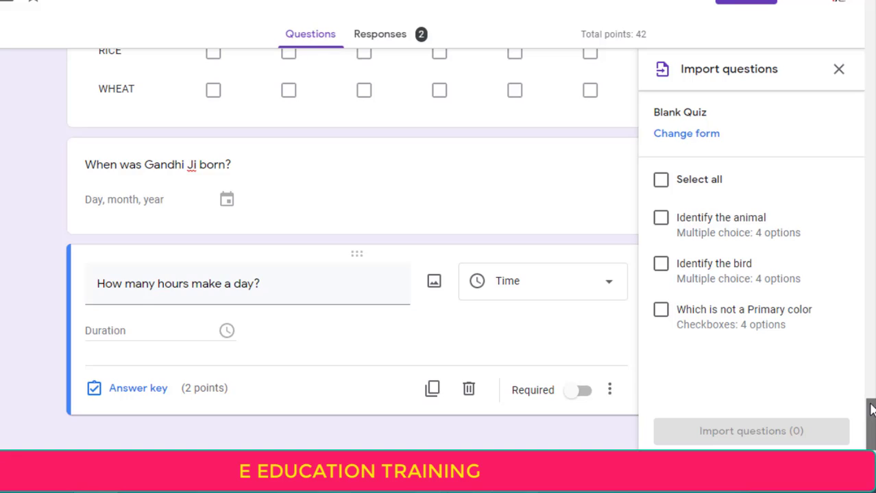
{"action": "mouse_move", "coordinate": [869, 410]}
{"action": "left_mouse_down"}
{"action": "mouse_move", "coordinate": [870, 372]}
{"action": "mouse_move", "coordinate": [869, 410]}
{"action": "left_mouse_up"}
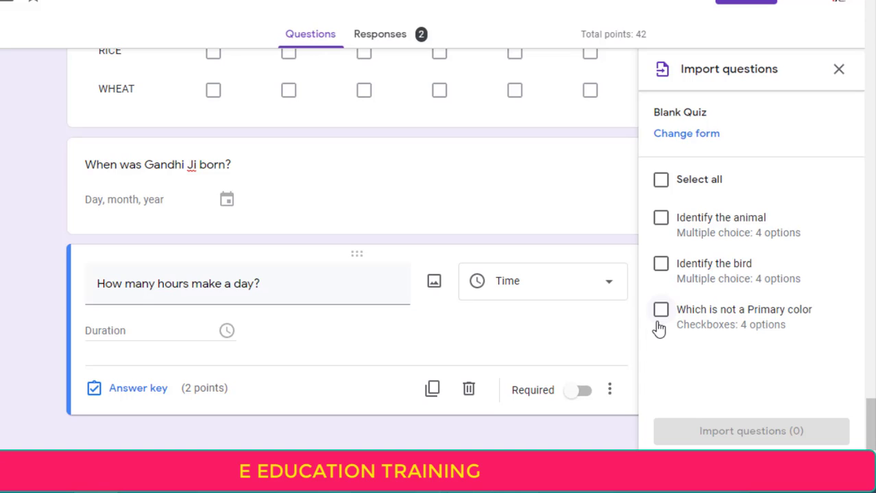
{"action": "left_click", "coordinate": [660, 226]}
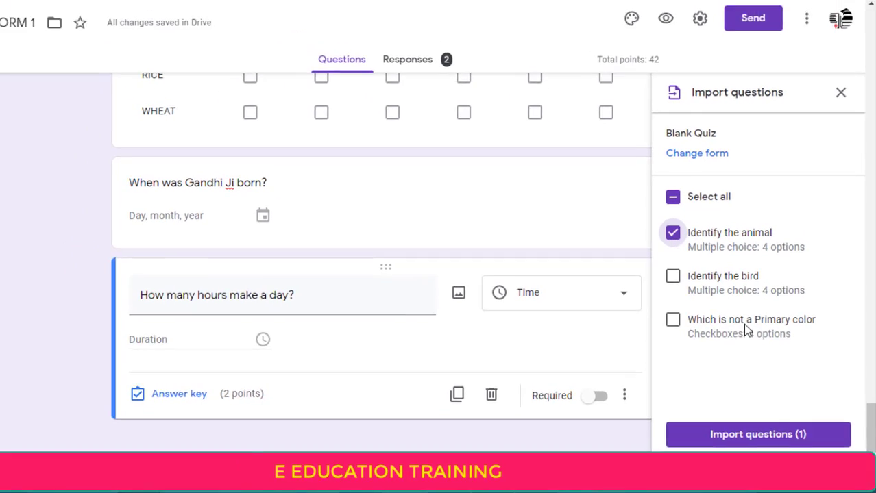
{"action": "left_click", "coordinate": [709, 437]}
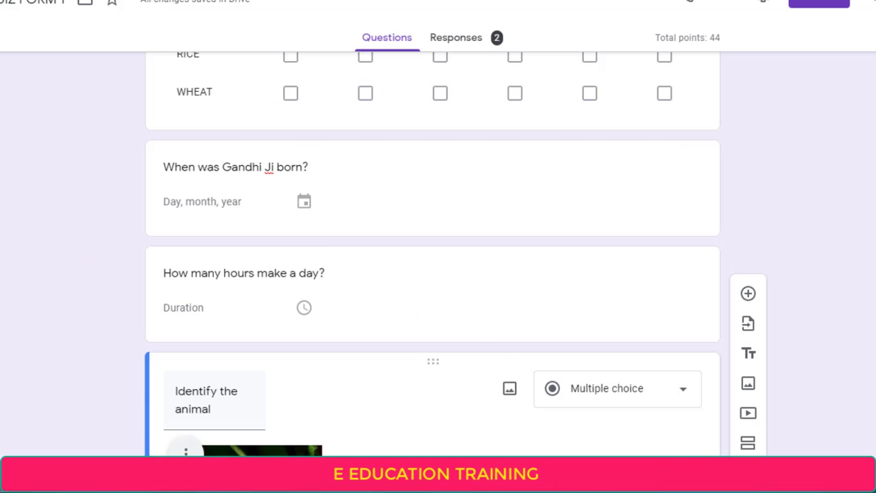
Scroll to the imported snake question to check its picture and Snake answer key
{"action": "scroll", "coordinate": [432, 274], "scroll_direction": "down", "scroll_amount": 6}
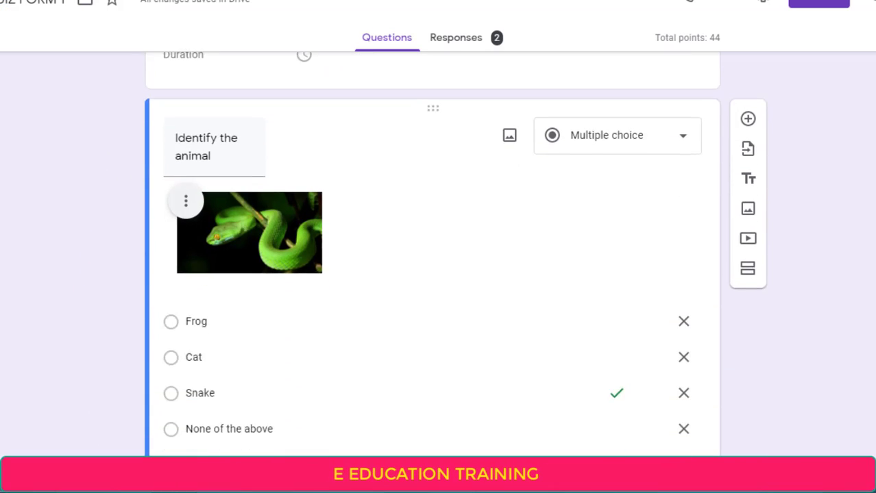
{"action": "scroll", "coordinate": [432, 254], "scroll_direction": "up", "scroll_amount": 2}
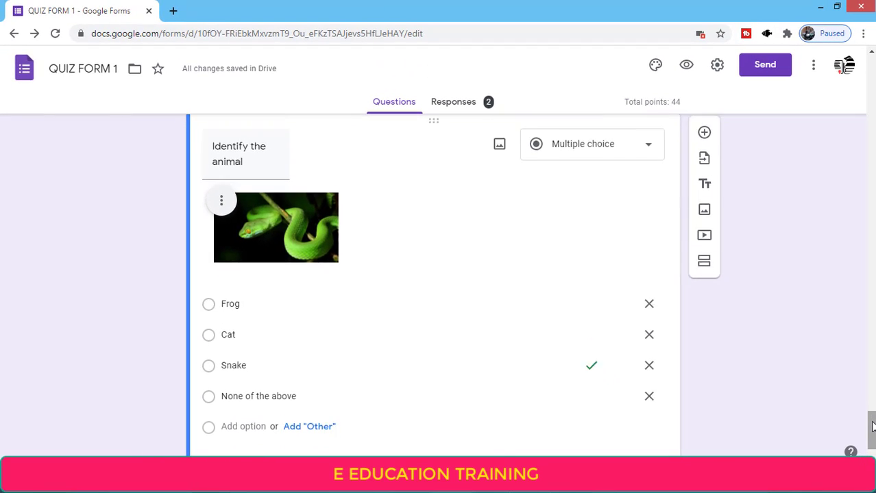
{"action": "scroll", "coordinate": [871, 426], "scroll_direction": "down", "scroll_amount": 2}
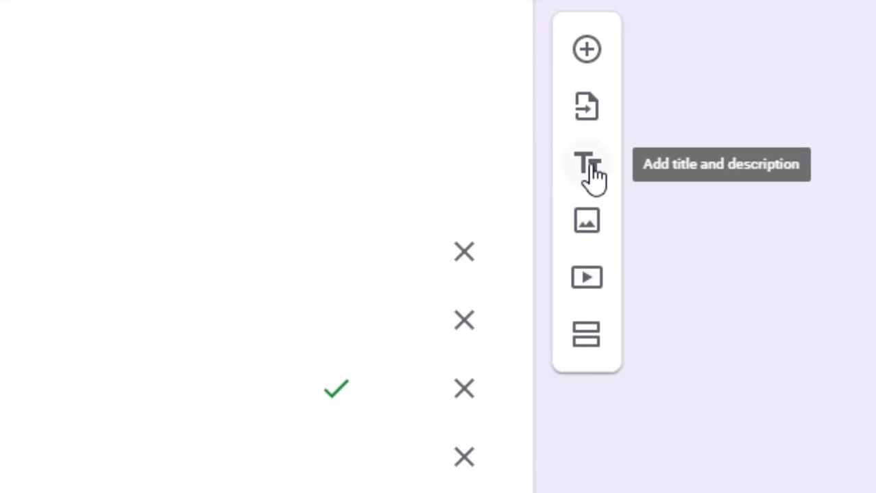
Add a title block 'read the passage and answer the given questions' and move into its description
{"action": "left_click", "coordinate": [588, 170]}
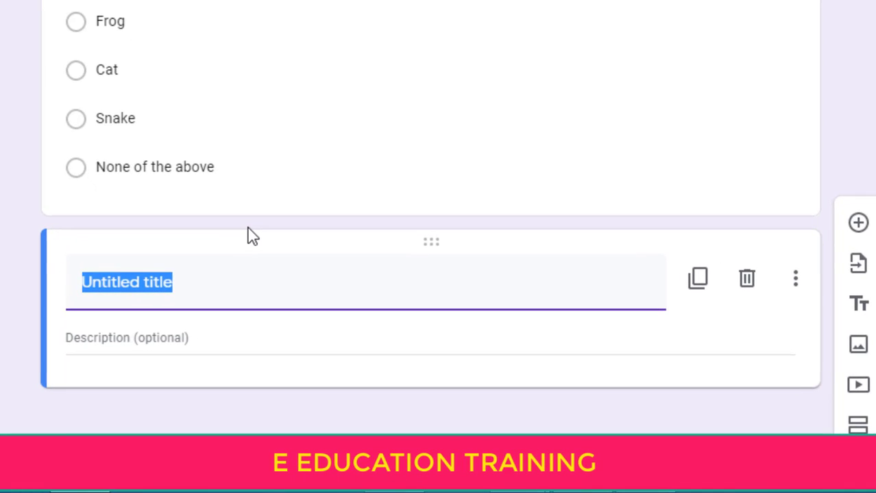
{"action": "type", "text": "read t"}
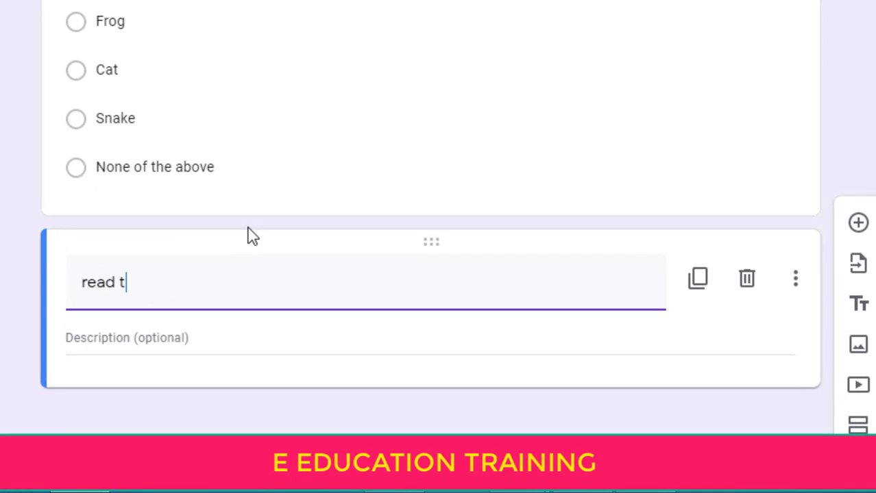
{"action": "type", "text": "he passage "}
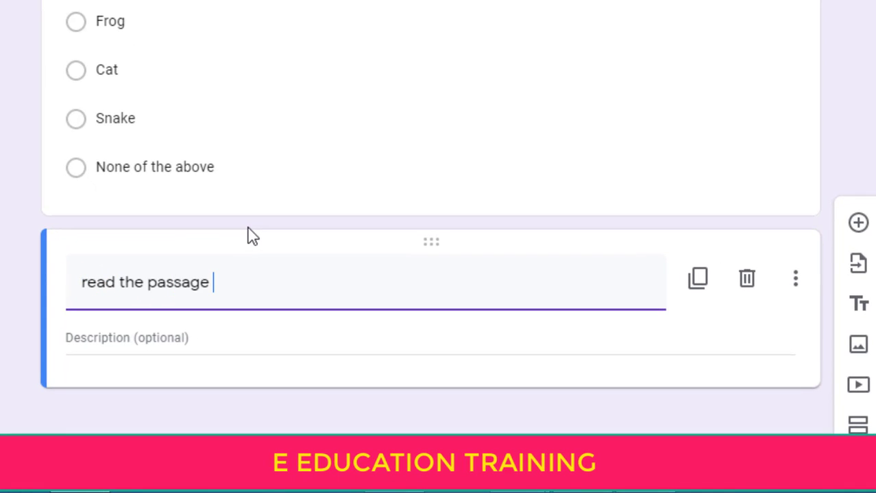
{"action": "type", "text": "and answer"}
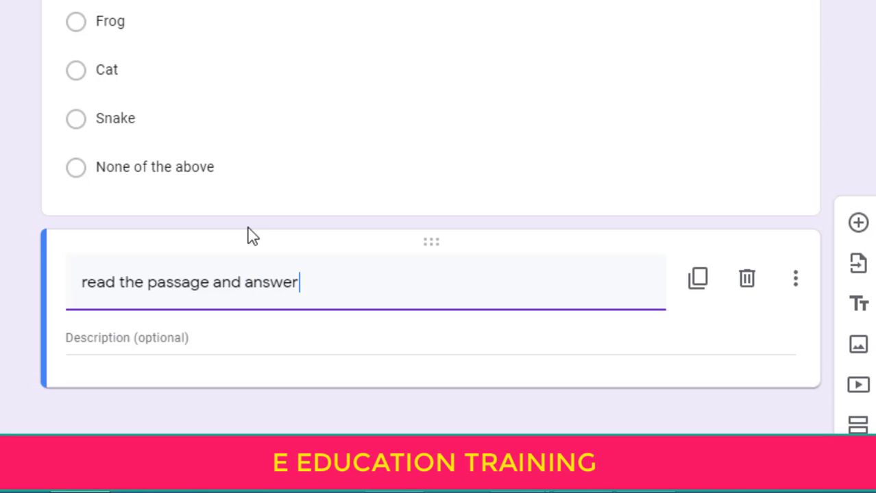
{"action": "type", "text": " the "}
{"action": "type", "text": "gi"}
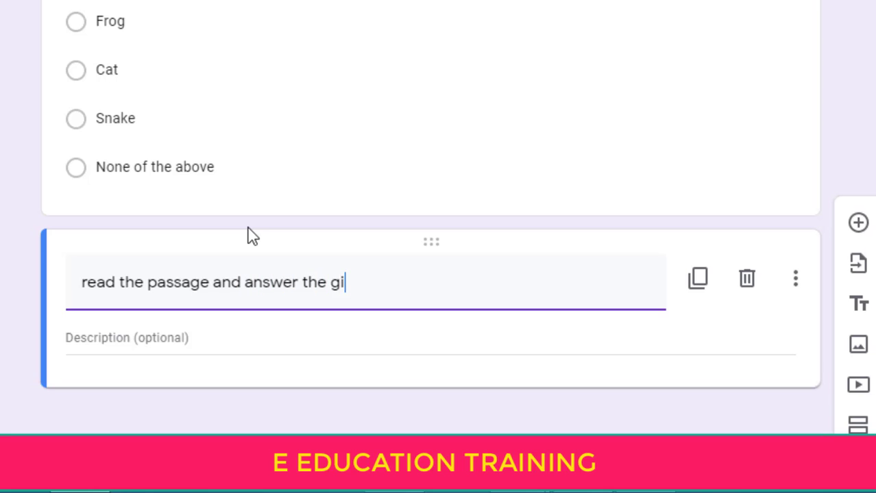
{"action": "type", "text": "ven questions"}
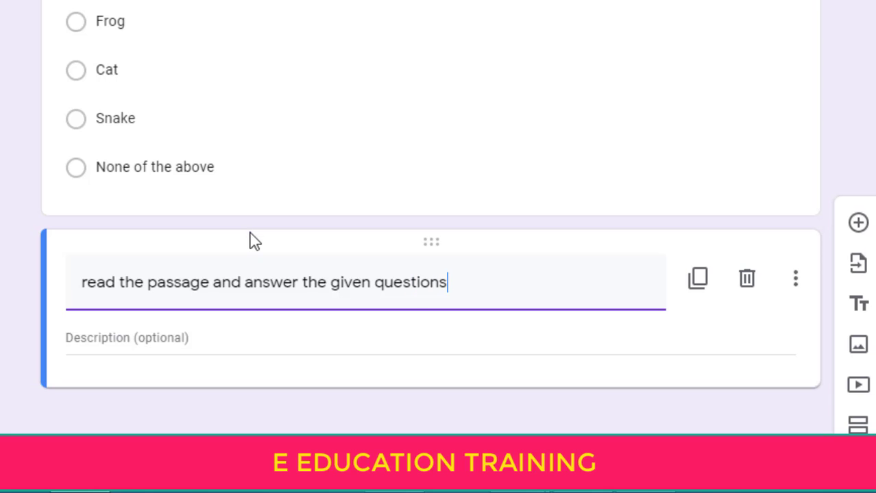
{"action": "left_click", "coordinate": [181, 337]}
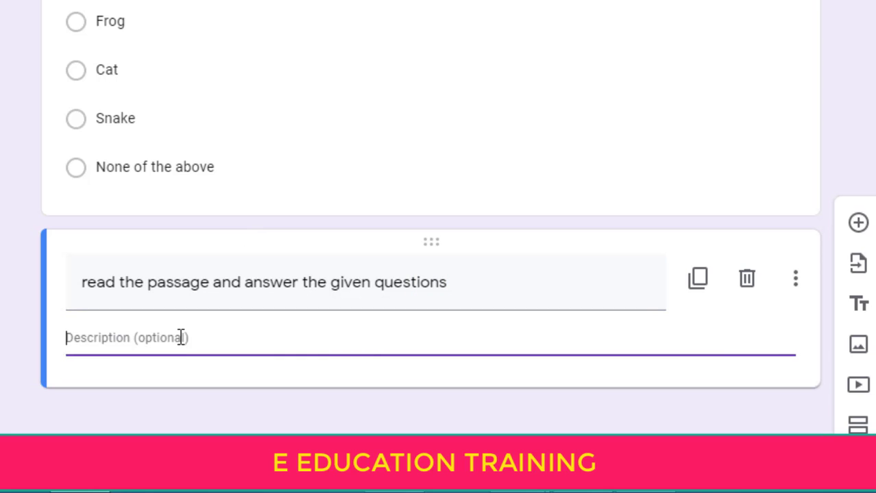
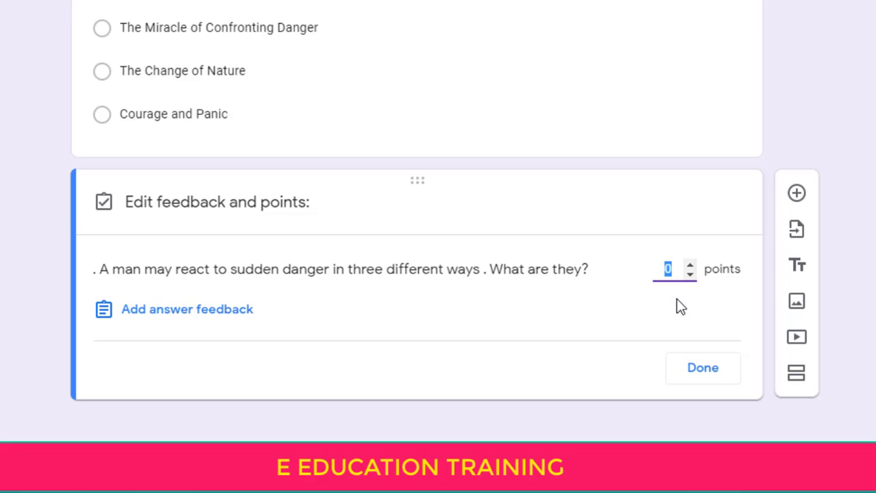
Give the sudden-danger paragraph question 2 points in its answer key, then review the form
{"action": "type", "text": "2"}
{"action": "left_click", "coordinate": [694, 371]}
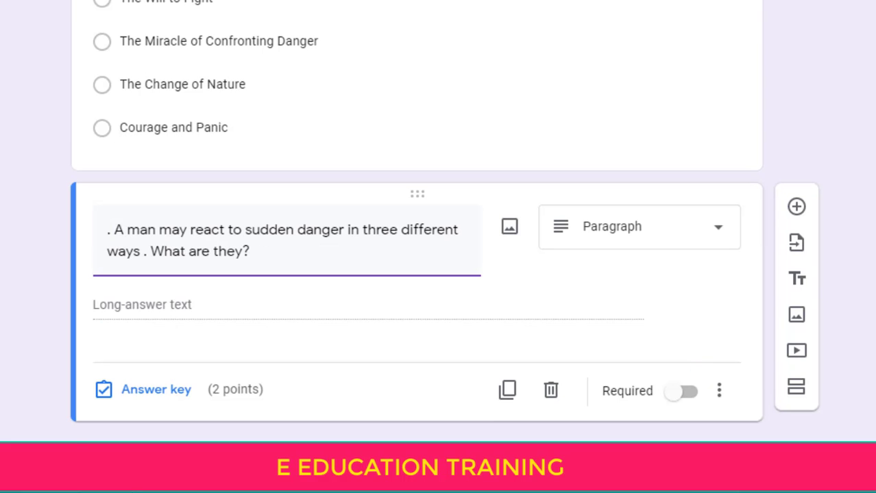
{"action": "scroll", "coordinate": [416, 226], "scroll_direction": "up", "scroll_amount": 6}
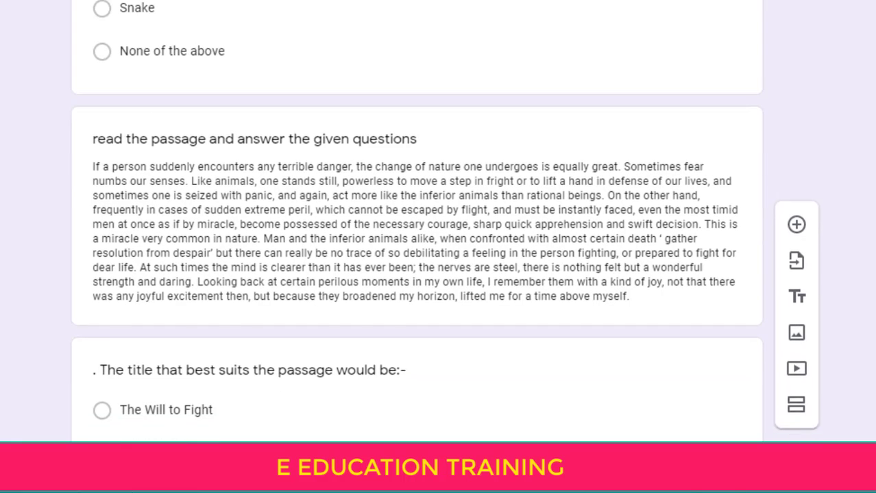
{"action": "scroll", "coordinate": [417, 227], "scroll_direction": "down", "scroll_amount": 2}
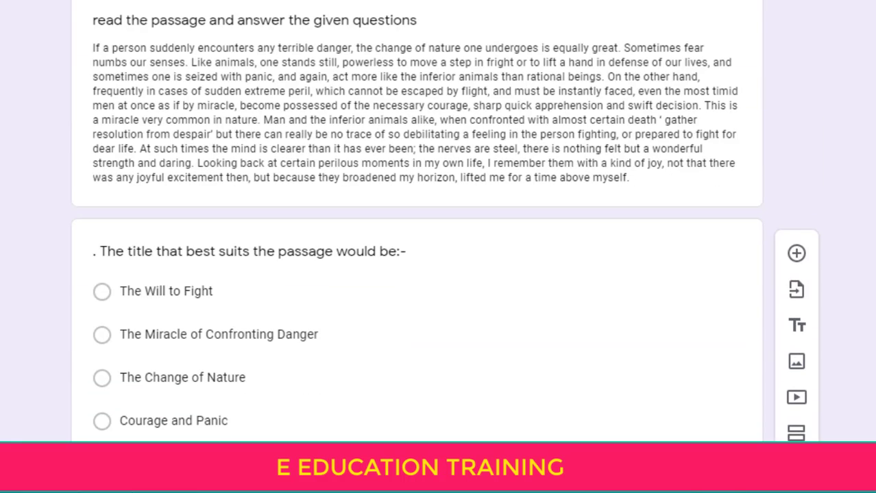
{"action": "scroll", "coordinate": [417, 226], "scroll_direction": "down", "scroll_amount": 5}
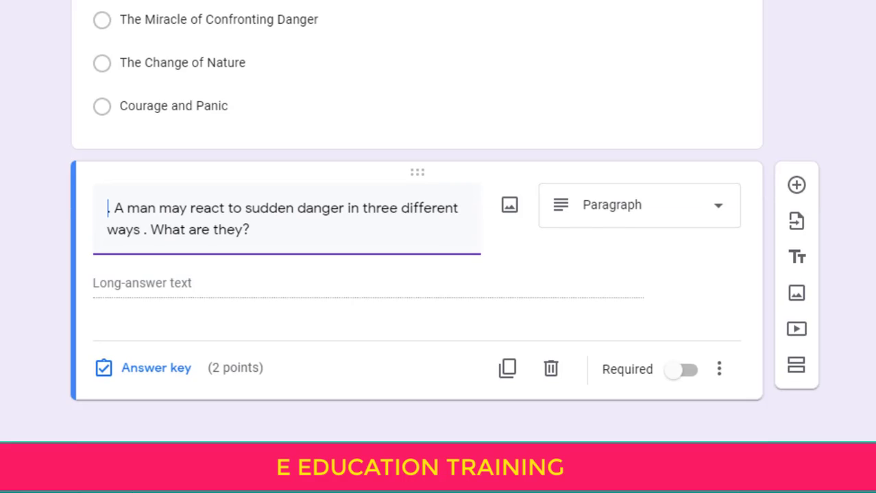
{"action": "scroll", "coordinate": [417, 226], "scroll_direction": "up", "scroll_amount": 4}
{"action": "scroll", "coordinate": [844, 279], "scroll_direction": "up", "scroll_amount": 1}
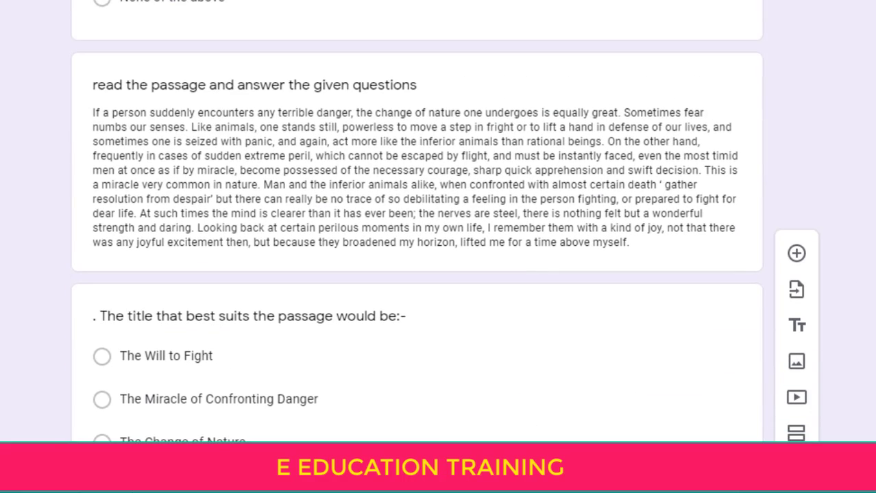
{"action": "scroll", "coordinate": [844, 274], "scroll_direction": "down", "scroll_amount": 4}
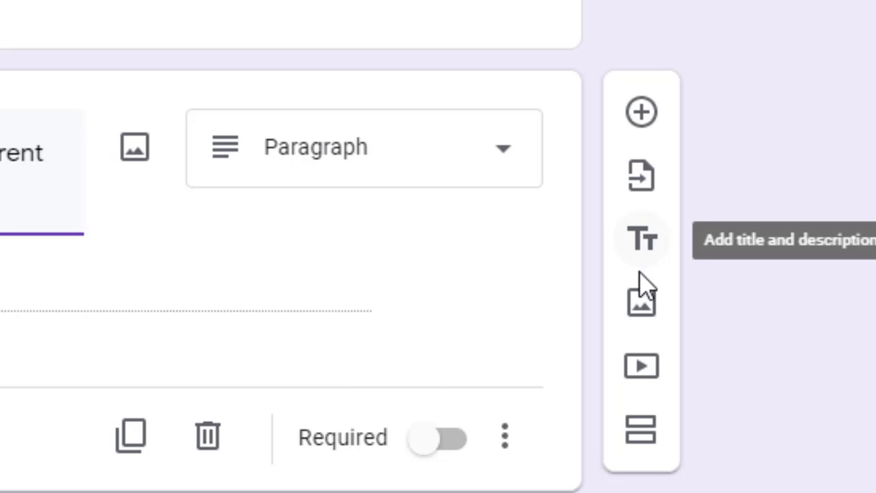
Upload the PARAGRAPH passage image titled 'Read the passage and answer the given questions .'
{"action": "left_click", "coordinate": [642, 306]}
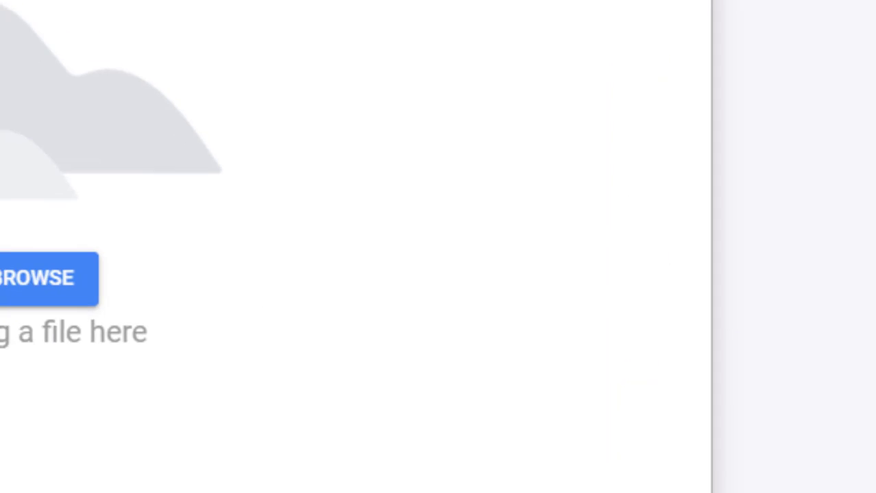
{"action": "left_click", "coordinate": [14, 278]}
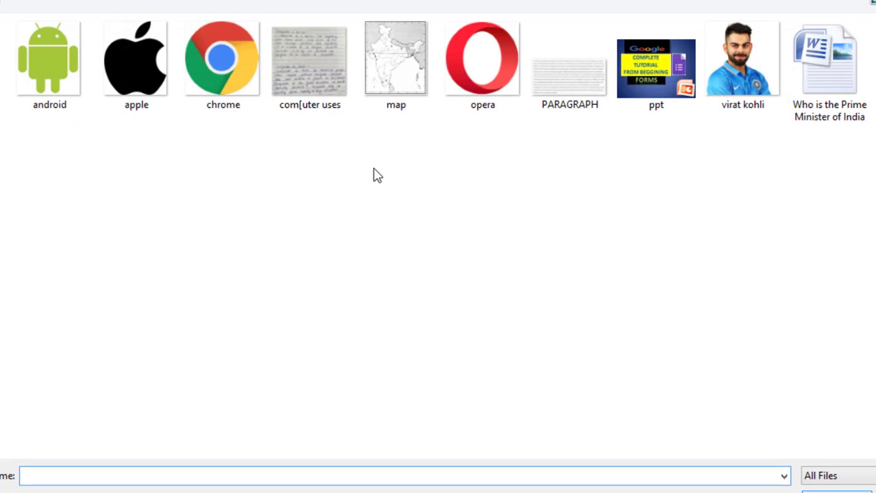
{"action": "double_click", "coordinate": [571, 103]}
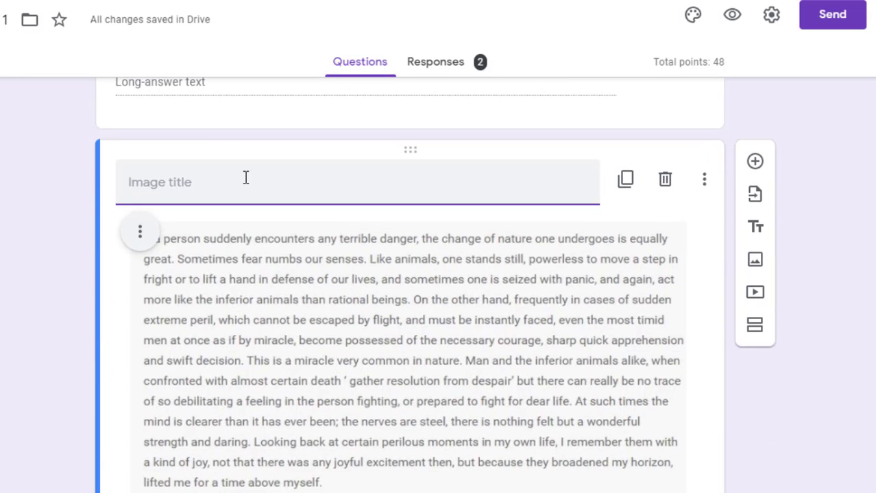
{"action": "type", "text": "Read the"}
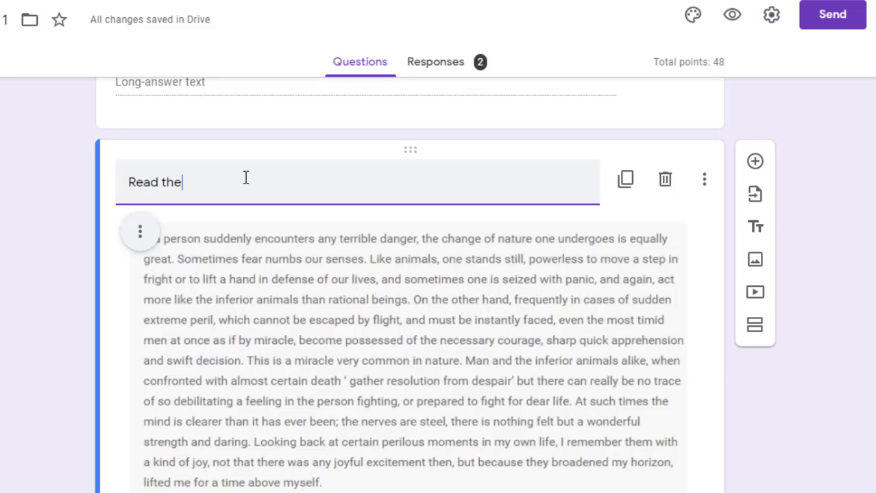
{"action": "type", "text": " passage and answer t"}
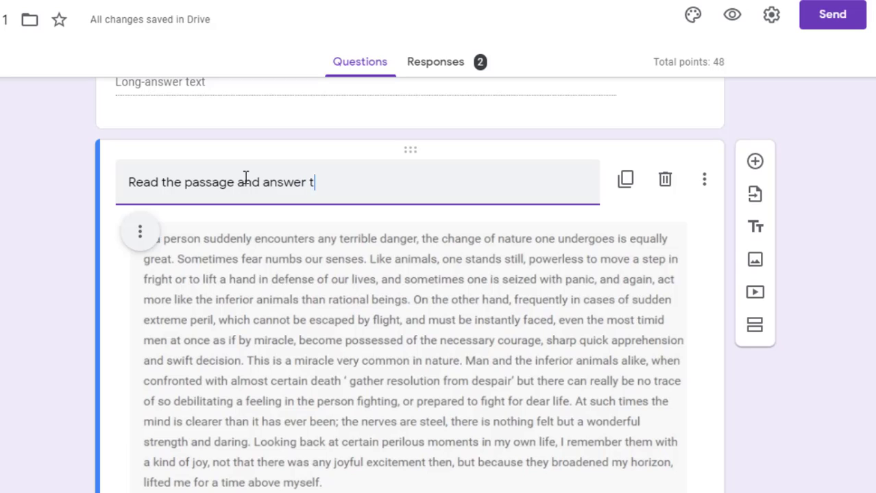
{"action": "type", "text": "he given q"}
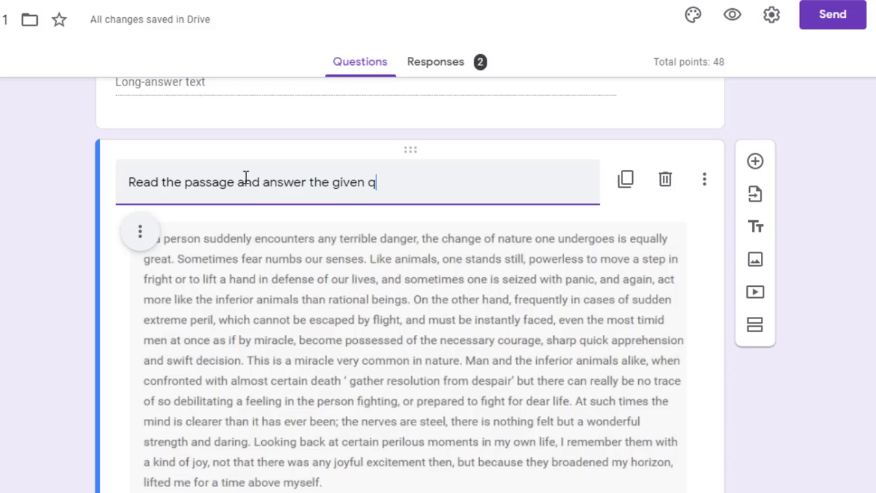
{"action": "type", "text": "ues"}
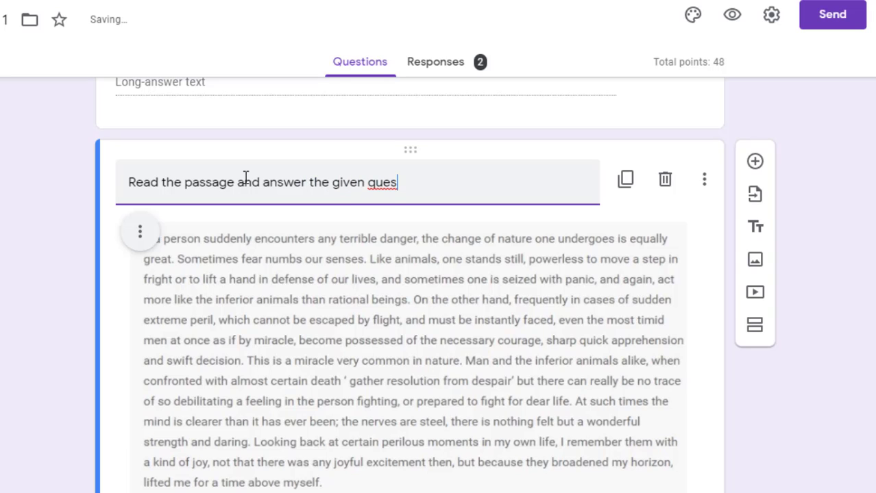
{"action": "type", "text": "tions ."}
{"action": "scroll", "coordinate": [410, 287], "scroll_direction": "down", "scroll_amount": 1}
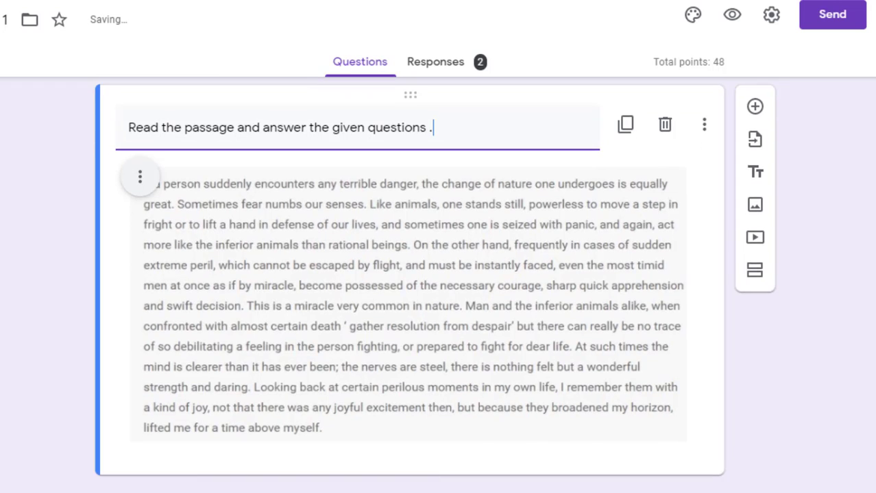
Add a new Paragraph-type question containing the pasted sudden-danger question text
{"action": "left_click", "coordinate": [758, 118]}
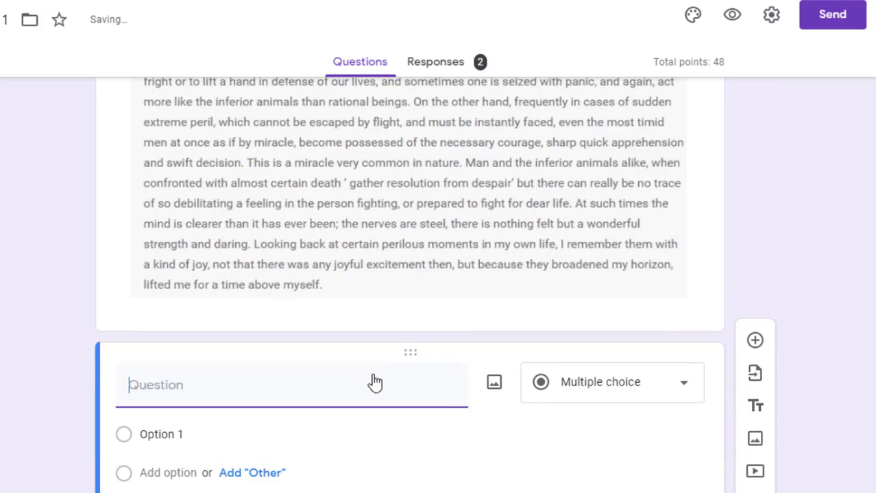
{"action": "type", "text": ". A man may react to sudden danger in three different ways . What are they?"}
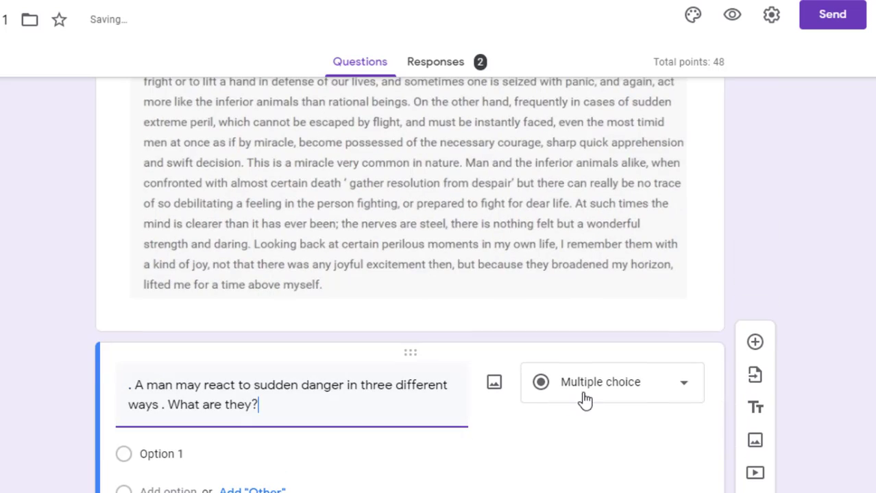
{"action": "left_click", "coordinate": [582, 401]}
{"action": "left_click", "coordinate": [595, 77]}
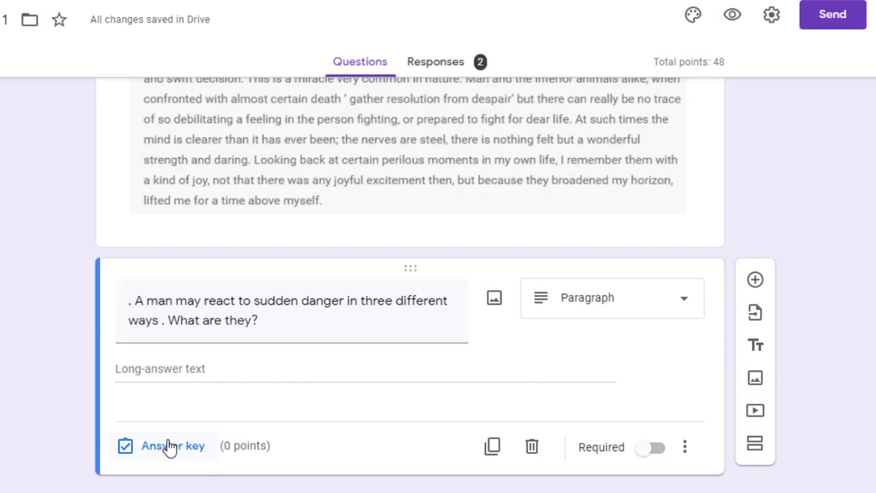
Set the new question's answer key to 2 points and review the form
{"action": "left_click", "coordinate": [162, 447]}
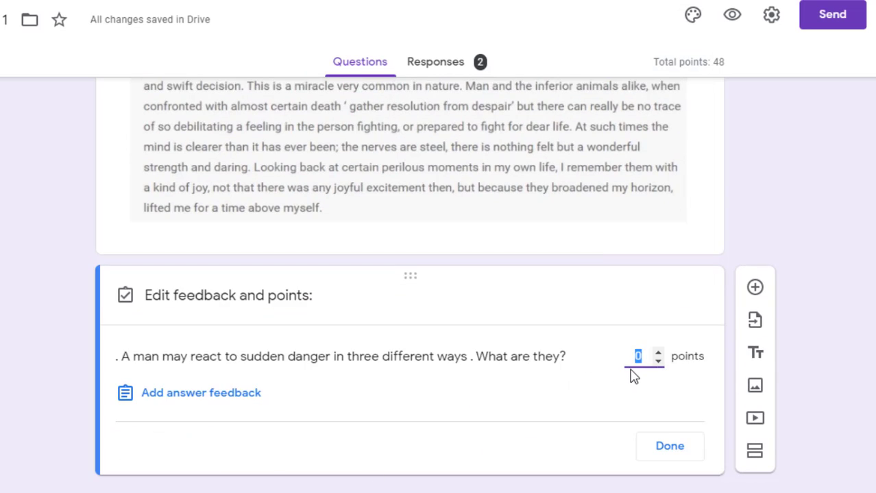
{"action": "type", "text": "2"}
{"action": "left_click", "coordinate": [664, 444]}
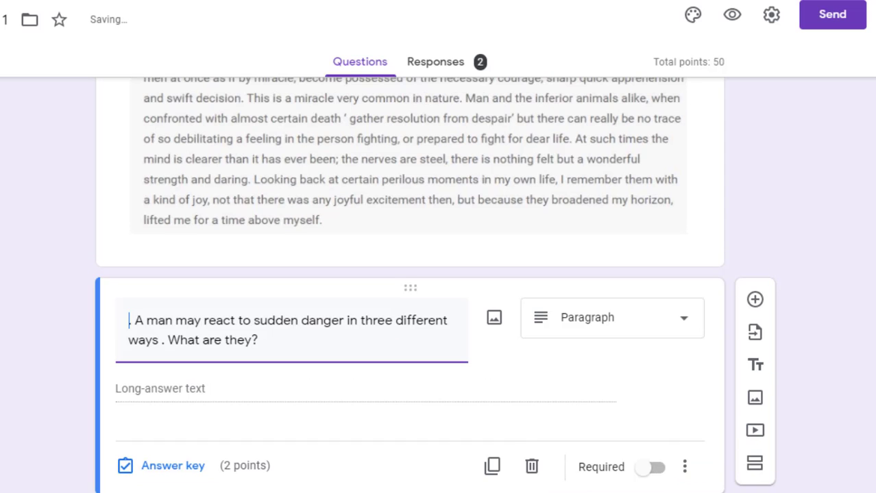
{"action": "scroll", "coordinate": [409, 284], "scroll_direction": "up", "scroll_amount": 11}
{"action": "scroll", "coordinate": [409, 284], "scroll_direction": "down", "scroll_amount": 8}
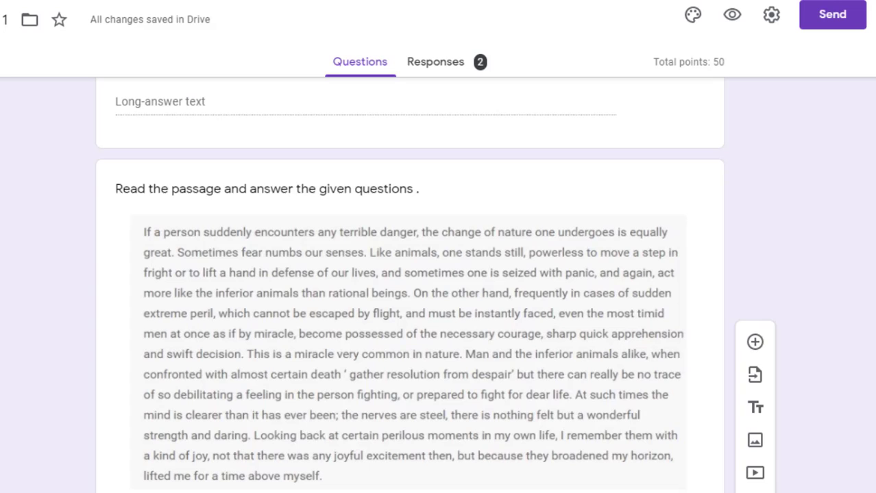
{"action": "scroll", "coordinate": [410, 285], "scroll_direction": "down", "scroll_amount": 2}
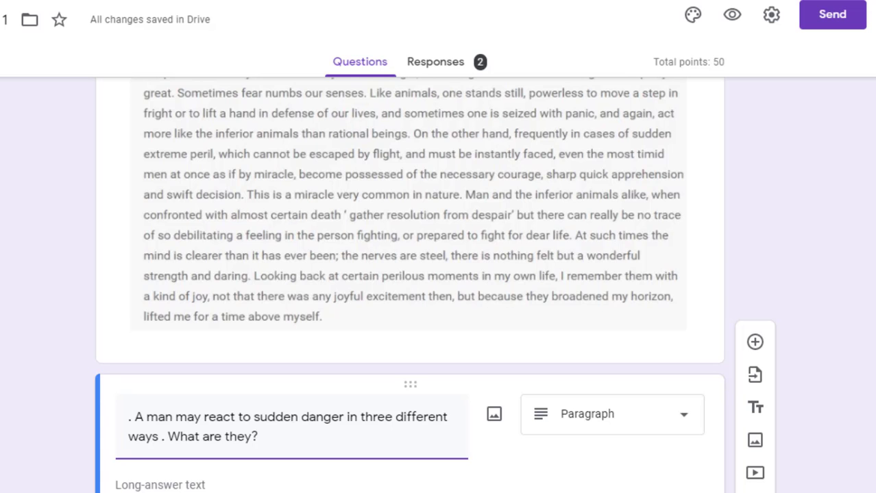
{"action": "scroll", "coordinate": [410, 284], "scroll_direction": "down", "scroll_amount": 2}
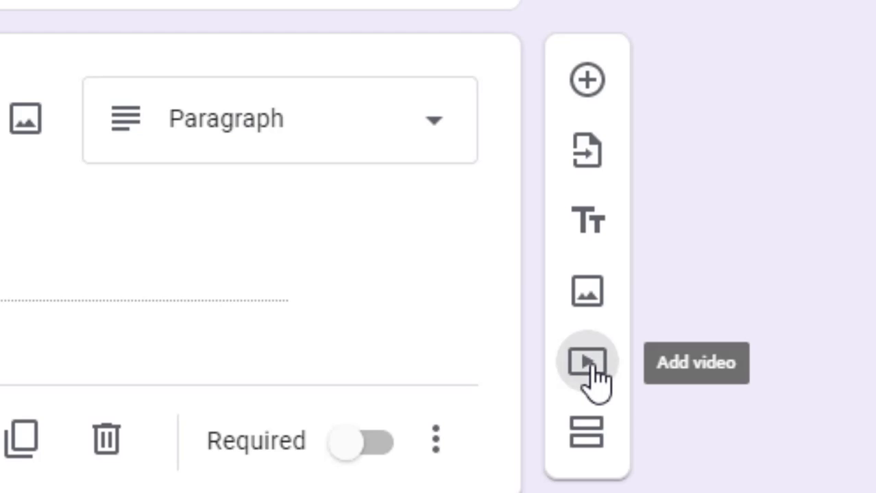
Search YouTube for 'education sysytem in india' and insert The interesting story of our educational system video
{"action": "left_click", "coordinate": [587, 363]}
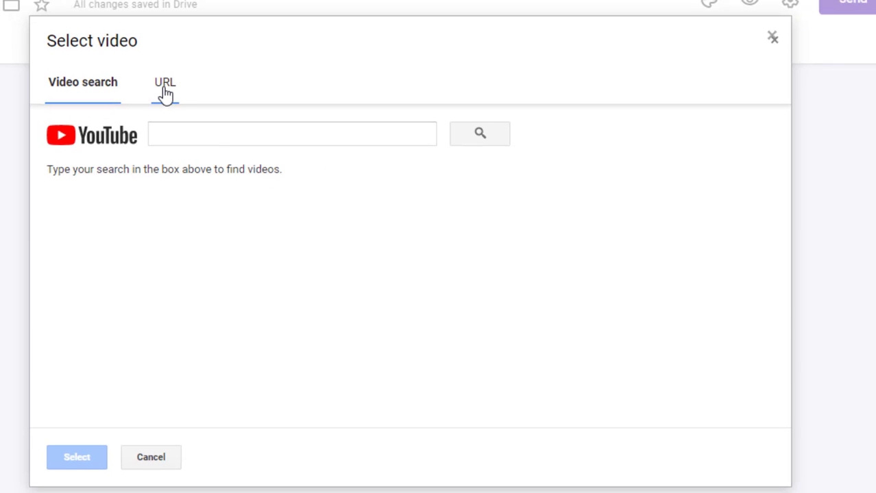
{"action": "left_click", "coordinate": [165, 92]}
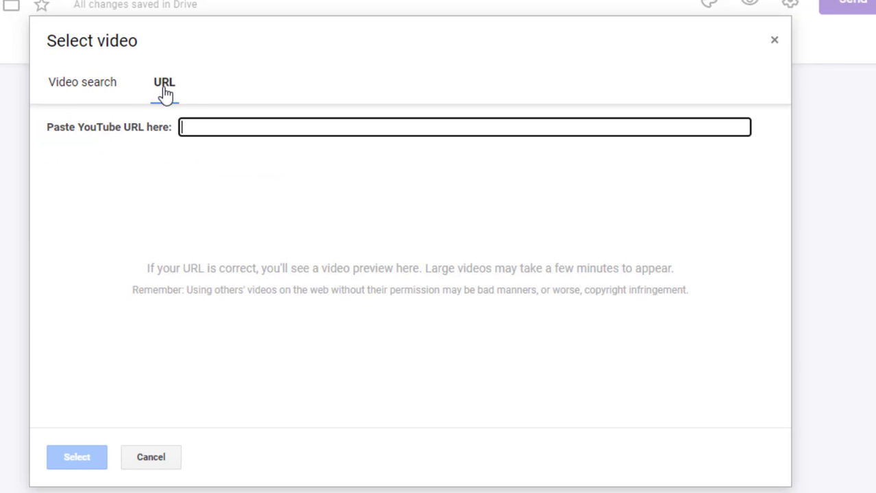
{"action": "left_click", "coordinate": [84, 90]}
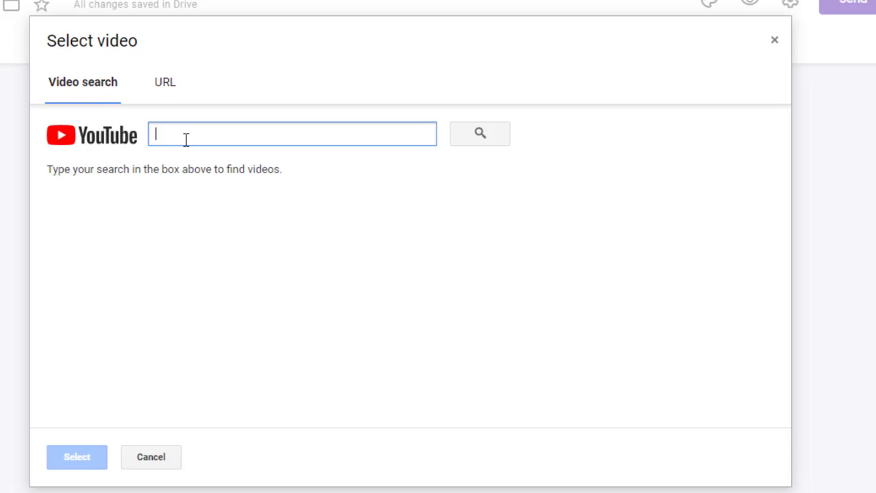
{"action": "type", "text": "eeducation channel"}
{"action": "key", "text": "Return"}
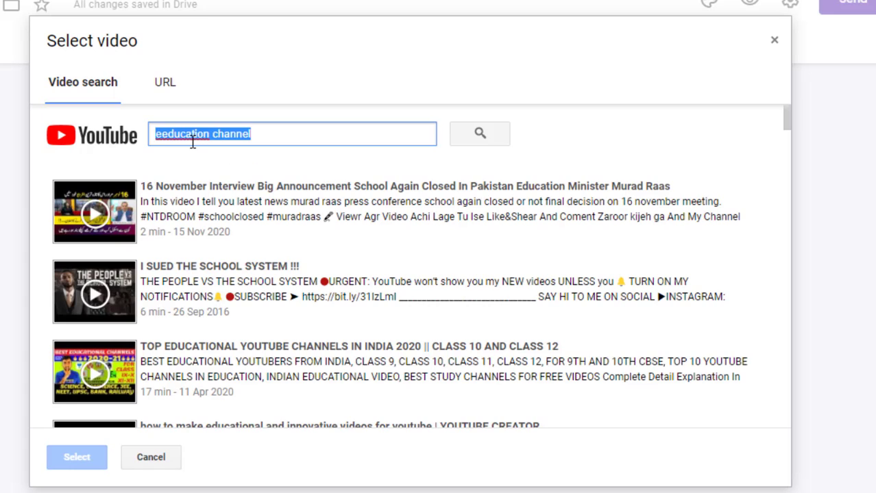
{"action": "type", "text": "educatio"}
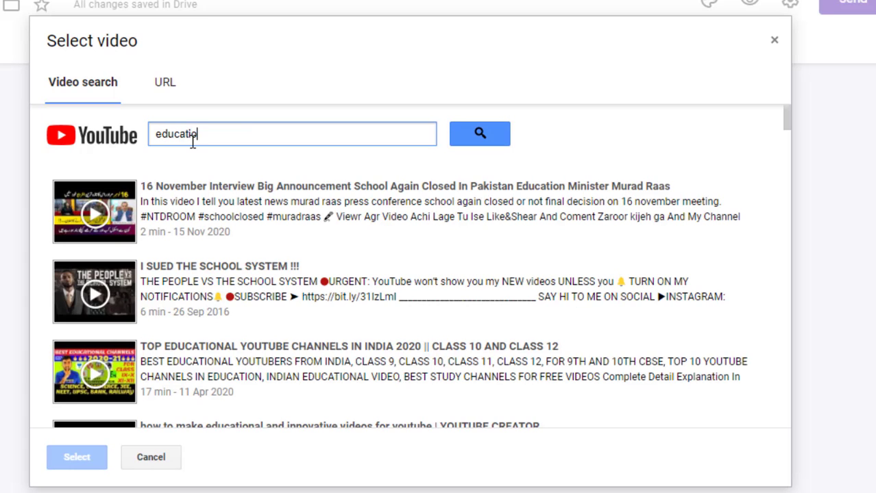
{"action": "type", "text": "n sysytem in in"}
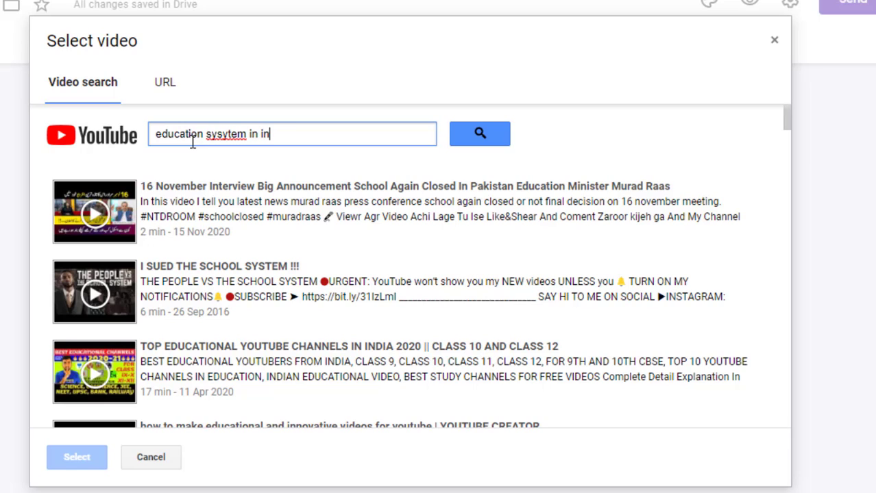
{"action": "type", "text": "dia"}
{"action": "key", "text": "Return"}
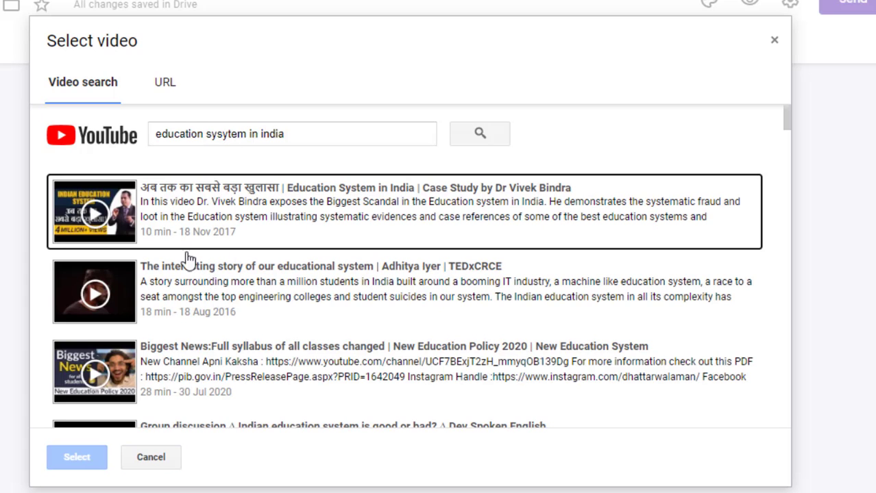
{"action": "left_click", "coordinate": [207, 281]}
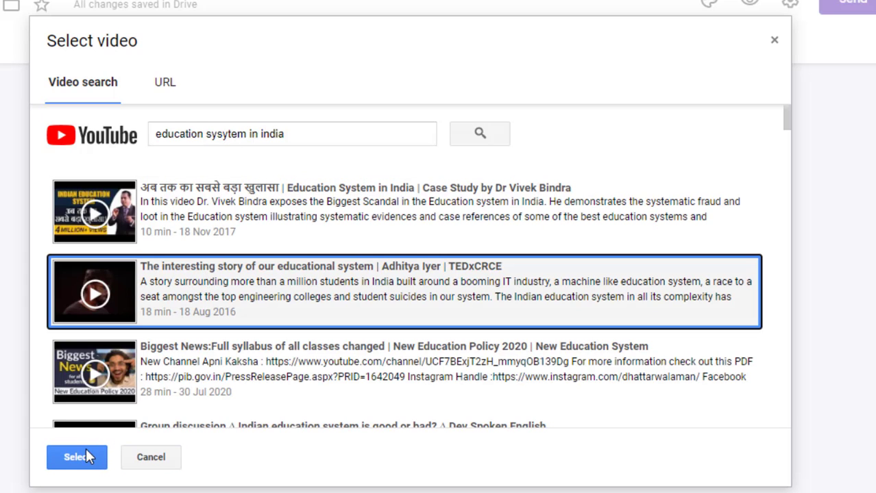
{"action": "left_click", "coordinate": [76, 457]}
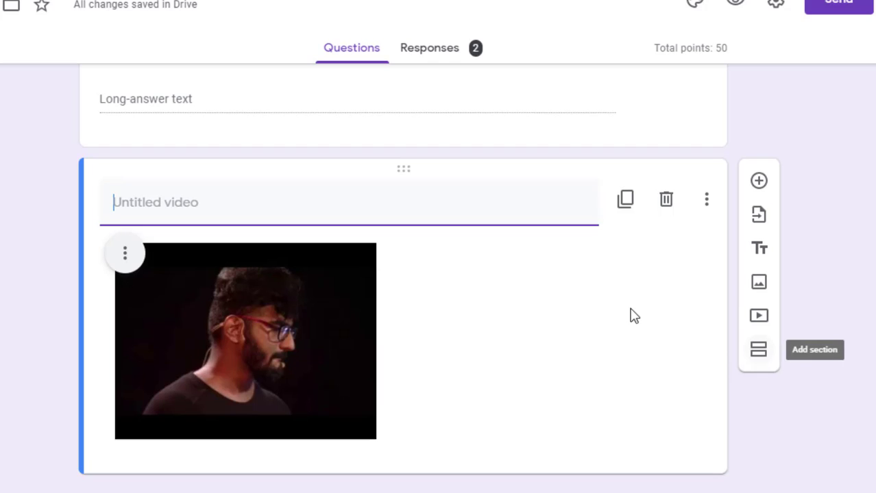
Delete the video item and duplicate the sudden-danger question
{"action": "left_click", "coordinate": [666, 201]}
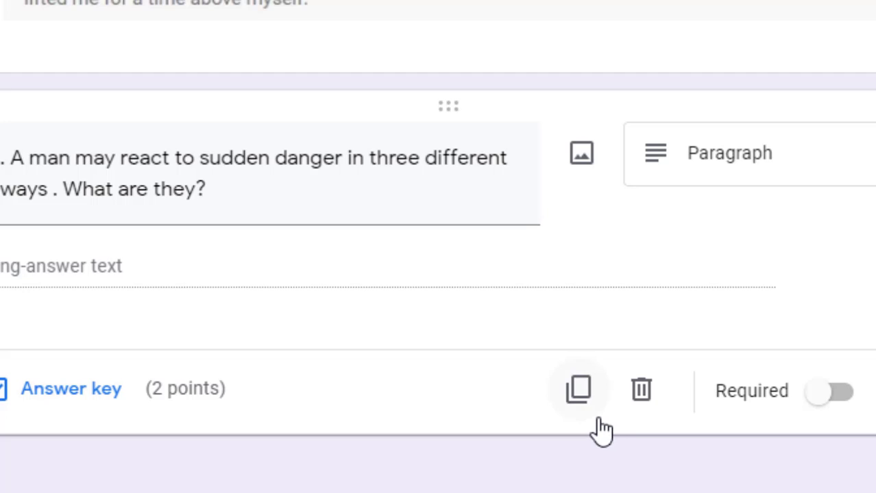
{"action": "left_click", "coordinate": [581, 394]}
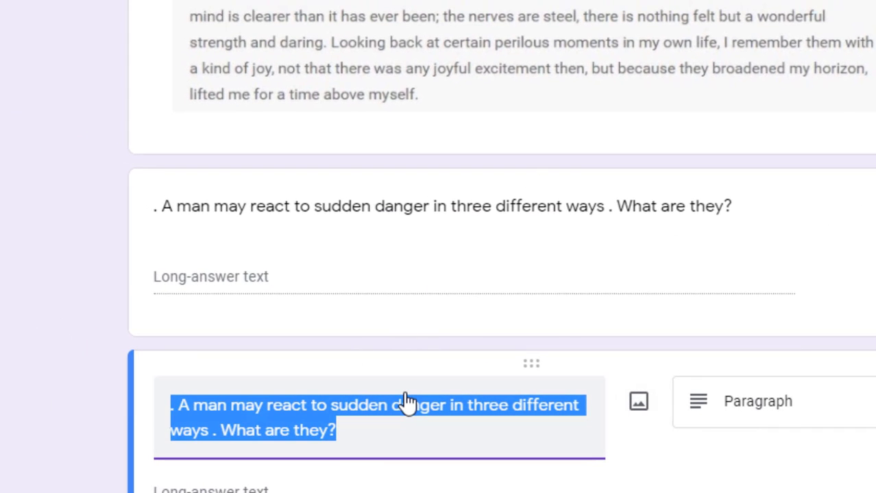
{"action": "left_click", "coordinate": [407, 403]}
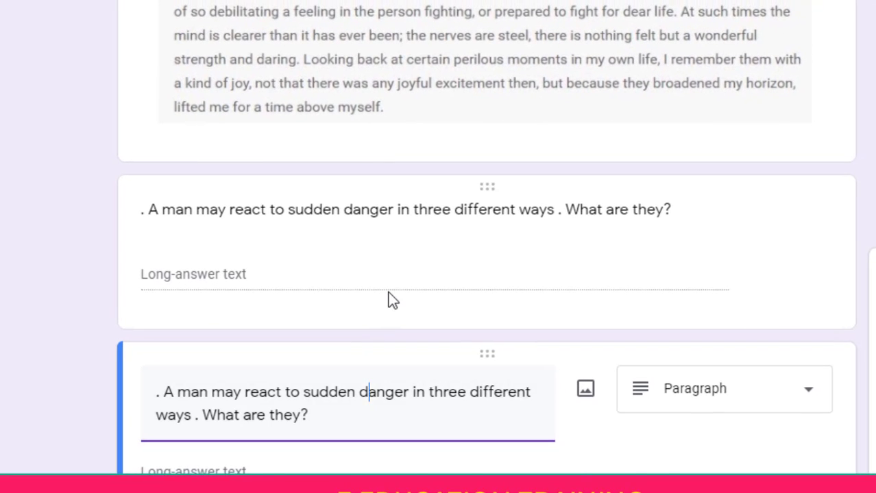
{"action": "left_click", "coordinate": [425, 304]}
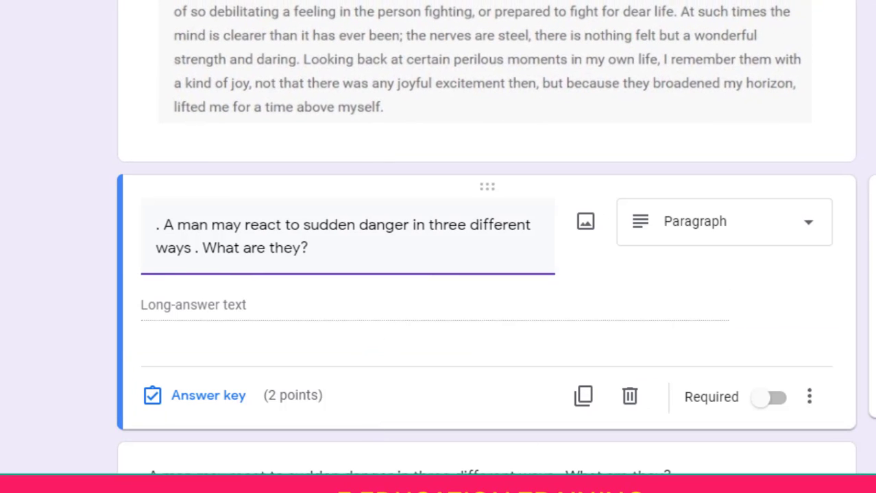
{"action": "scroll", "coordinate": [538, 391], "scroll_direction": "down", "scroll_amount": 3}
Delete the duplicated sudden-danger question, keeping the original 2-point one
{"action": "left_click", "coordinate": [487, 333]}
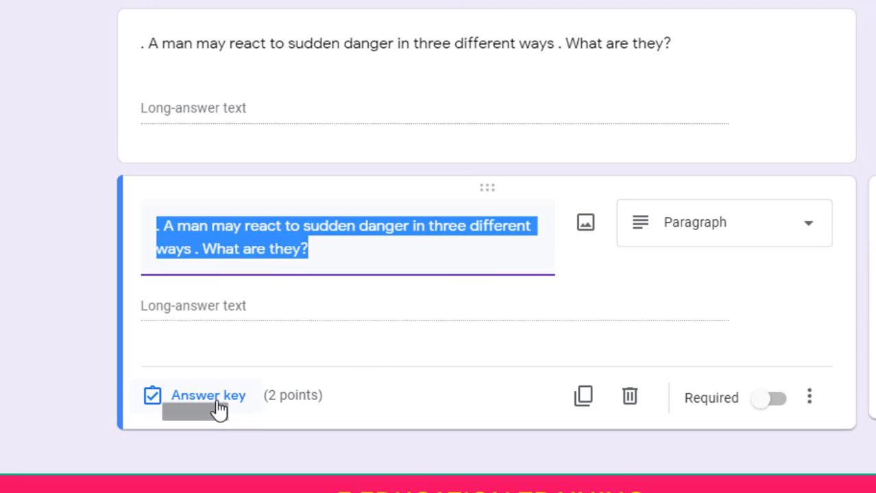
{"action": "left_click", "coordinate": [629, 406]}
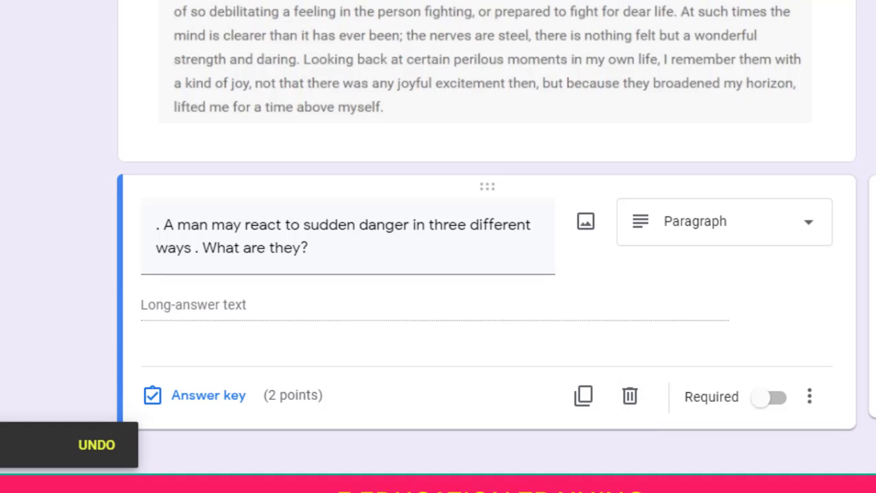
{"action": "scroll", "coordinate": [486, 246], "scroll_direction": "up", "scroll_amount": 20}
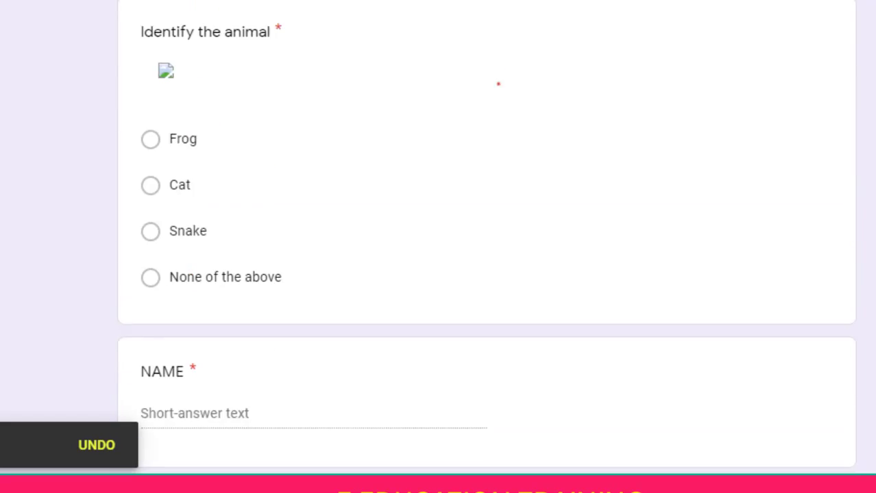
{"action": "scroll", "coordinate": [486, 246], "scroll_direction": "up", "scroll_amount": 1}
{"action": "scroll", "coordinate": [485, 247], "scroll_direction": "down", "scroll_amount": 6}
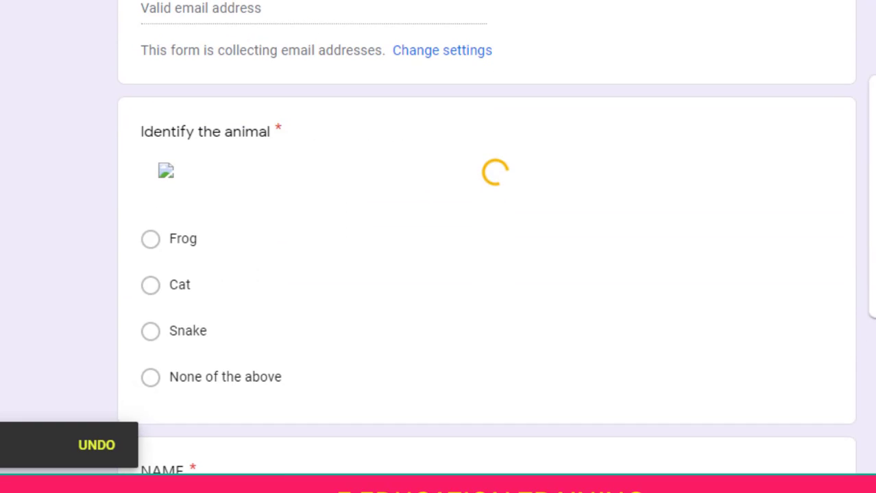
{"action": "scroll", "coordinate": [671, 147], "scroll_direction": "down", "scroll_amount": 9}
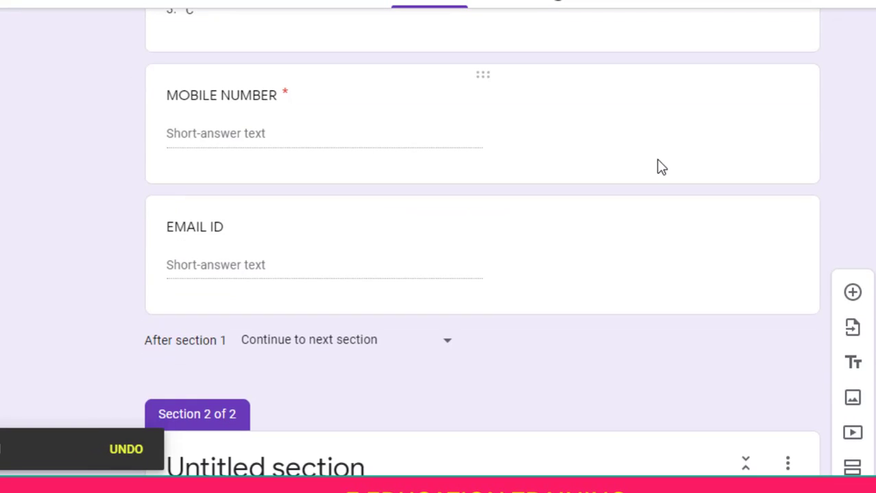
Delete the MOBILE NUMBER and EMAIL ID short-answer questions, then return to the top
{"action": "left_click", "coordinate": [658, 170]}
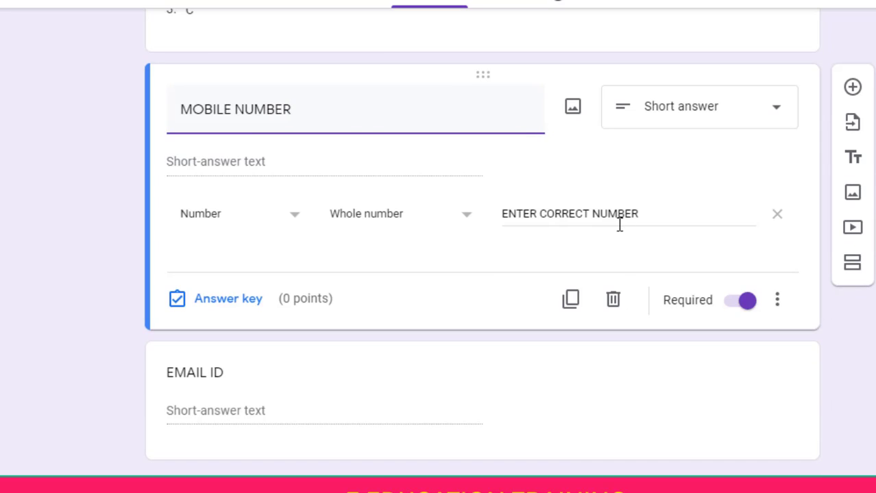
{"action": "left_click", "coordinate": [613, 301]}
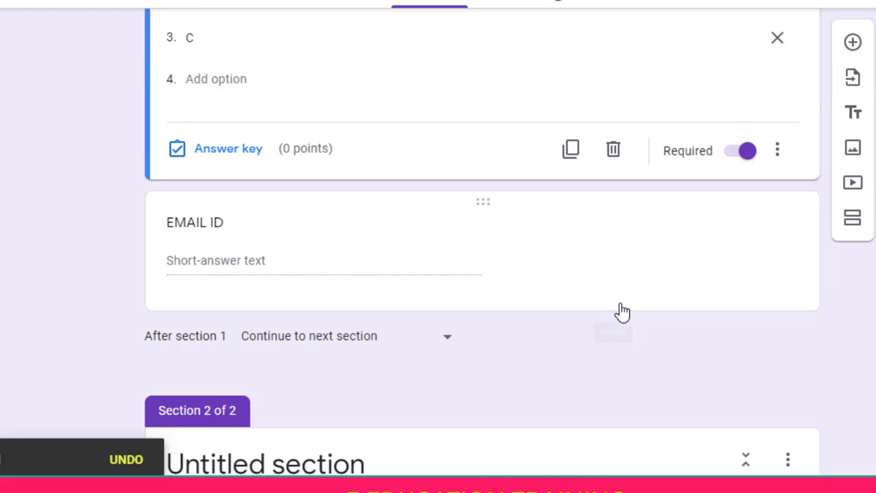
{"action": "left_click", "coordinate": [619, 285]}
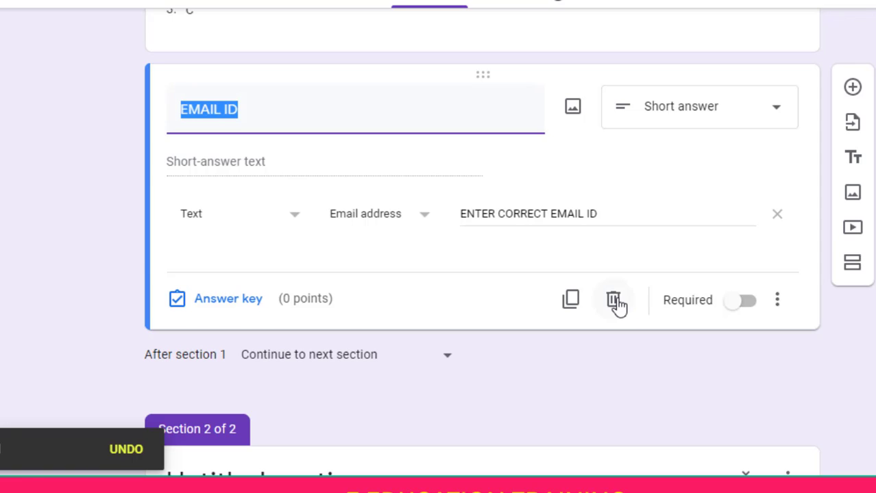
{"action": "left_click", "coordinate": [613, 301]}
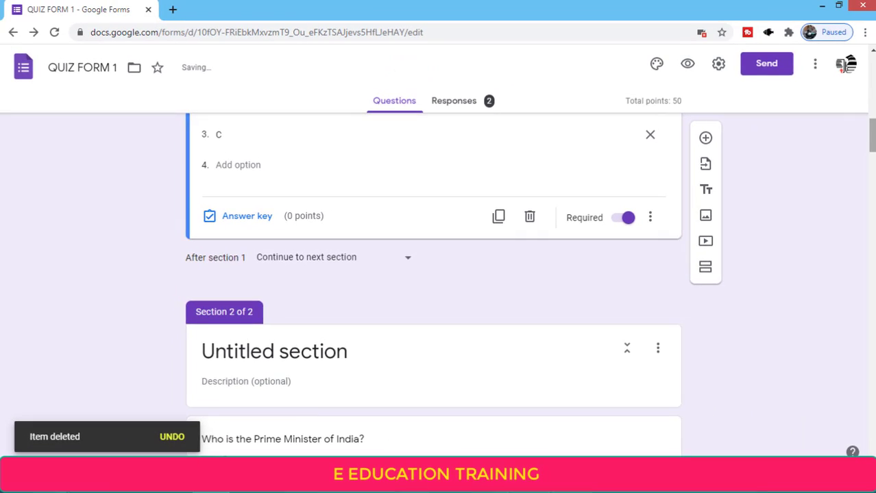
{"action": "left_click_drag", "start_coordinate": [871, 111], "coordinate": [871, 71]}
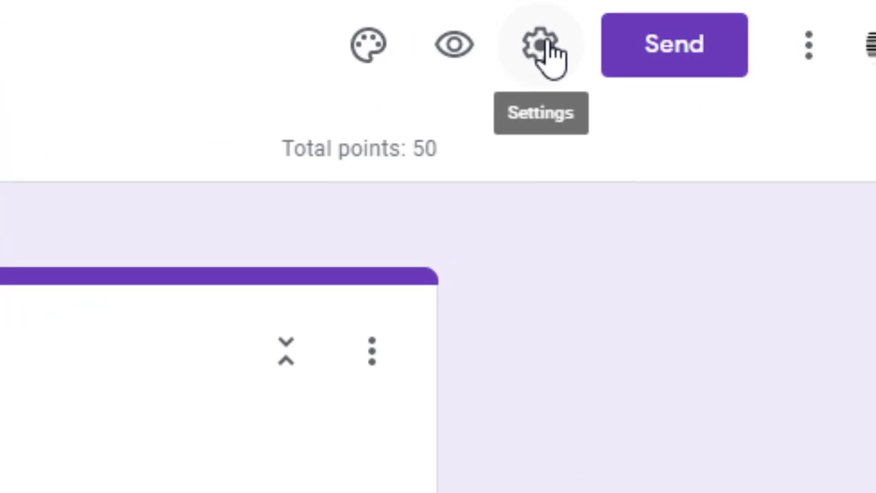
In the form's General settings, limit respondents to 1 response with response receipts left off
{"action": "left_click", "coordinate": [545, 42]}
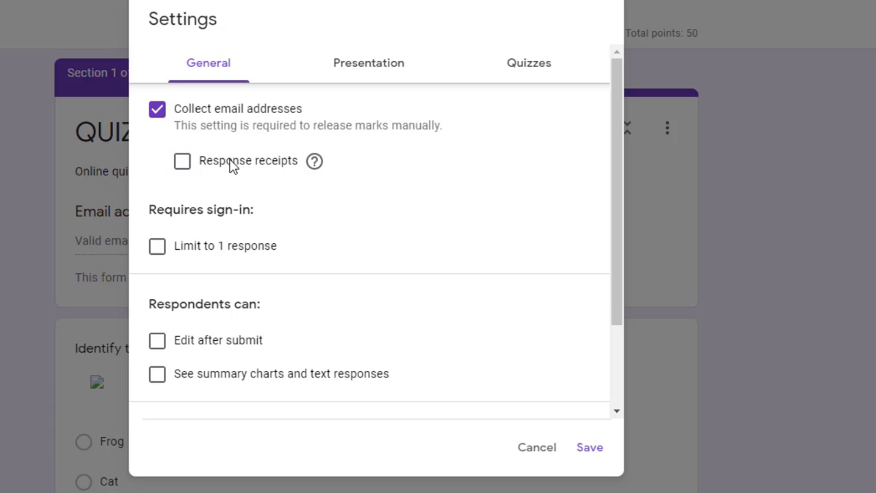
{"action": "left_click", "coordinate": [180, 166]}
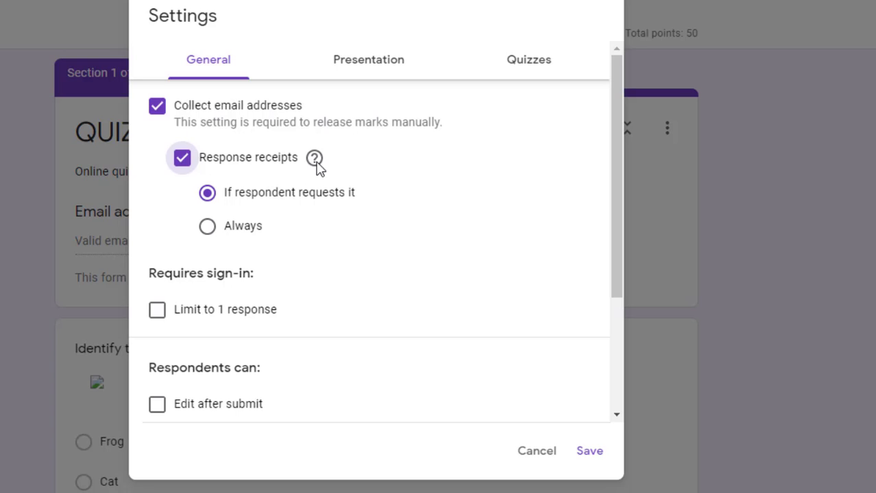
{"action": "mouse_move", "coordinate": [317, 167]}
{"action": "left_click", "coordinate": [207, 230]}
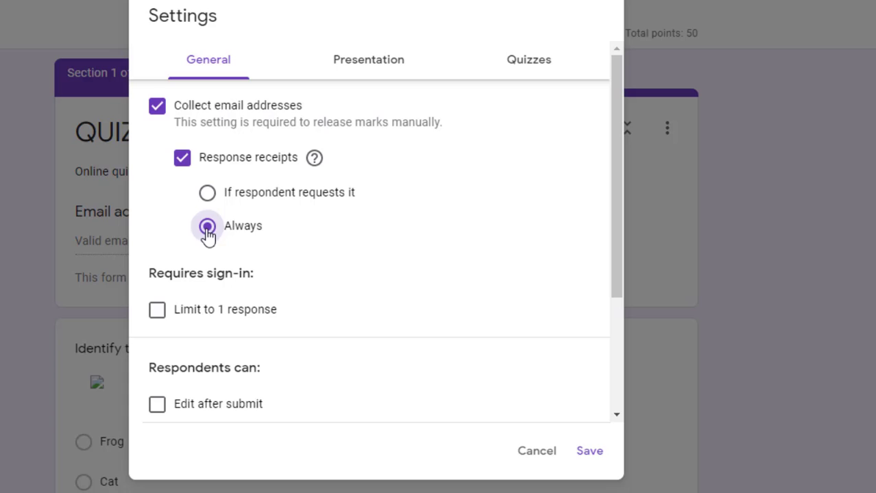
{"action": "left_click", "coordinate": [183, 159]}
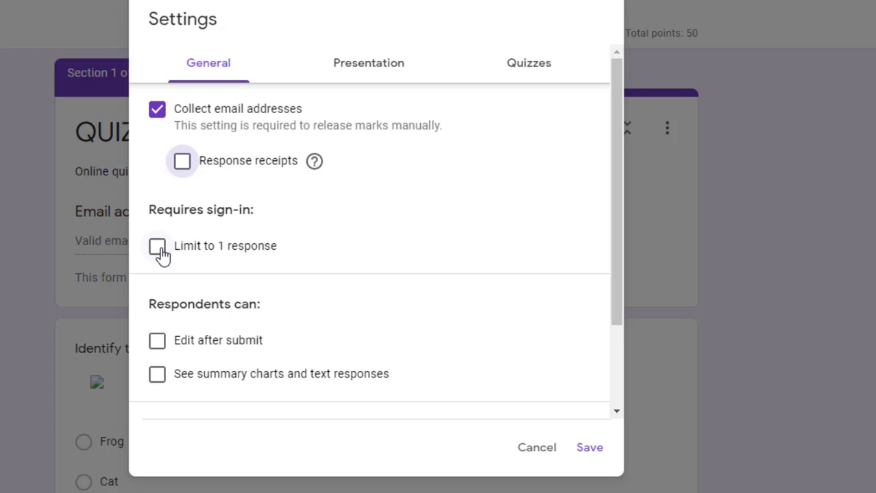
{"action": "left_click", "coordinate": [158, 248]}
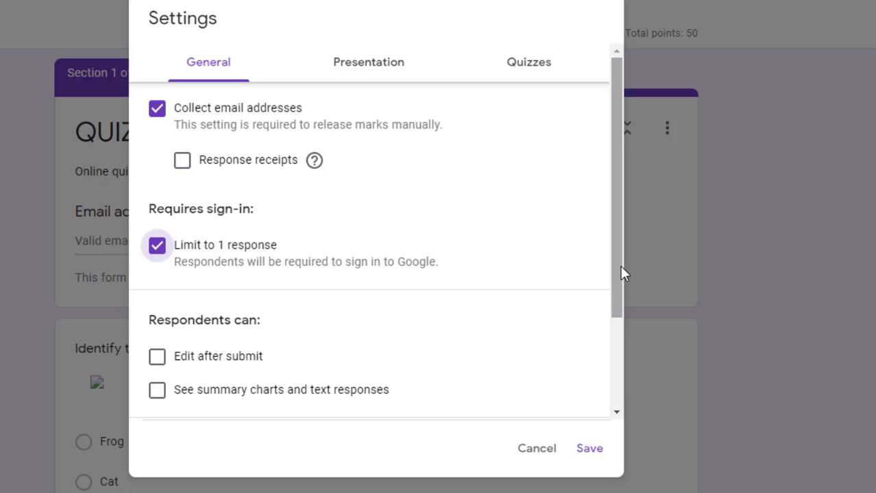
Leave edit-after-submit and summary charts off, and keep the maximum upload size at 1 GB
{"action": "scroll", "coordinate": [622, 288], "scroll_direction": "down", "scroll_amount": 1}
{"action": "scroll", "coordinate": [623, 299], "scroll_direction": "down", "scroll_amount": 3}
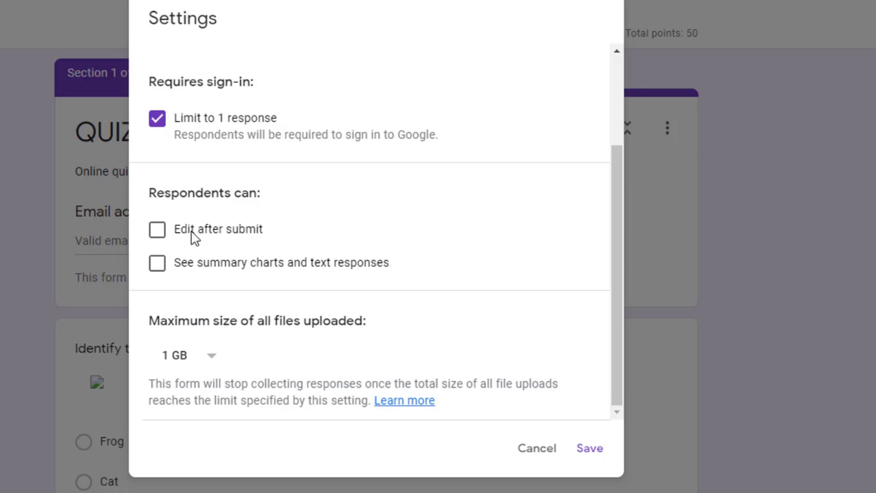
{"action": "left_click", "coordinate": [153, 233]}
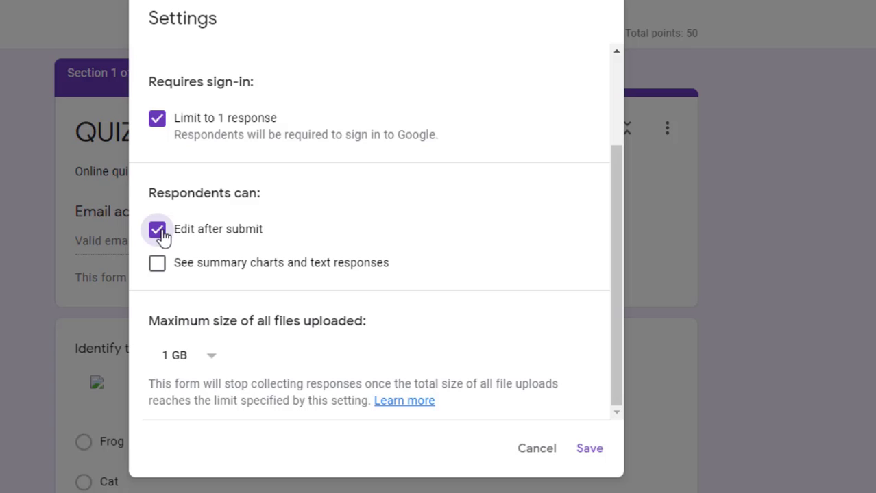
{"action": "left_click", "coordinate": [163, 238]}
{"action": "left_click", "coordinate": [156, 274]}
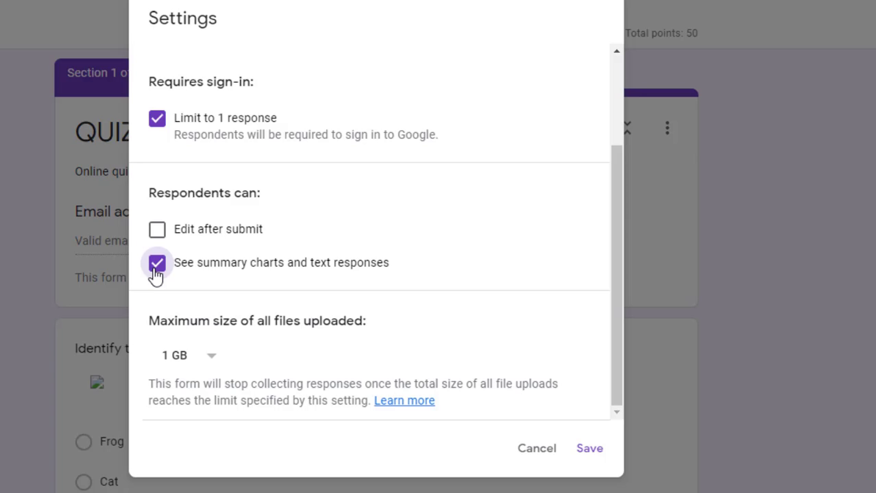
{"action": "left_click", "coordinate": [156, 274]}
{"action": "left_click", "coordinate": [210, 370]}
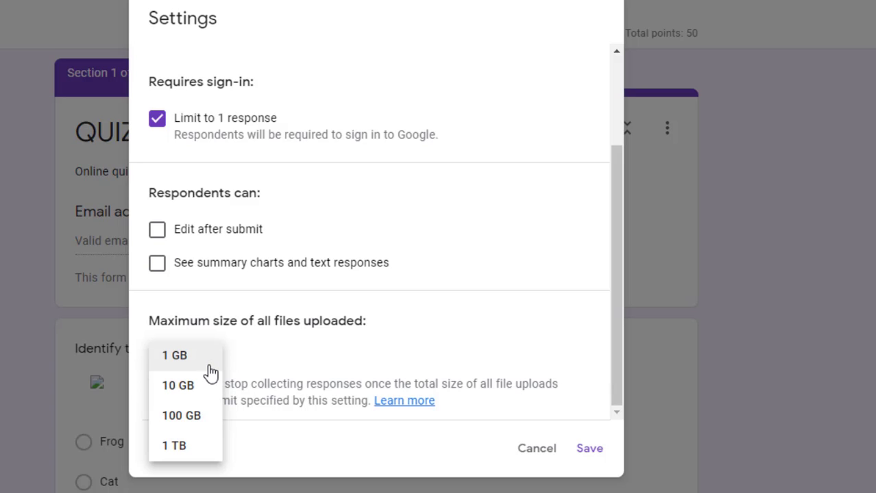
{"action": "left_click", "coordinate": [209, 365]}
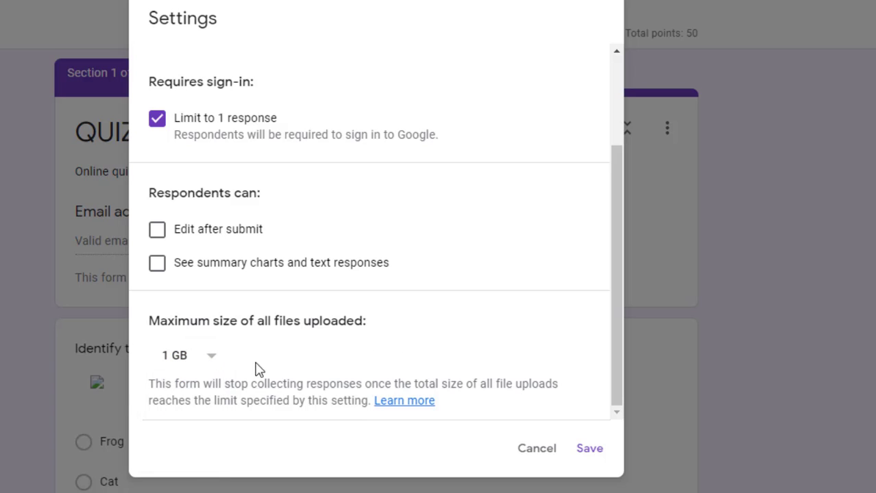
{"action": "left_click", "coordinate": [208, 362]}
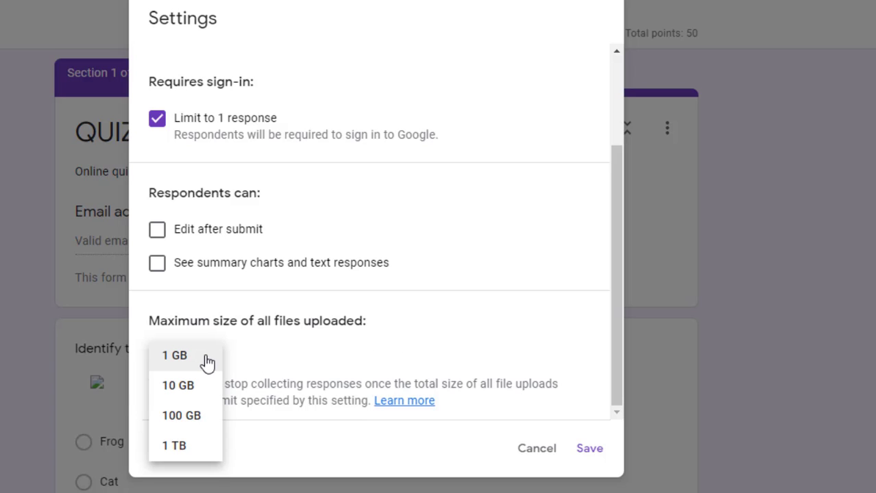
{"action": "left_click", "coordinate": [240, 361]}
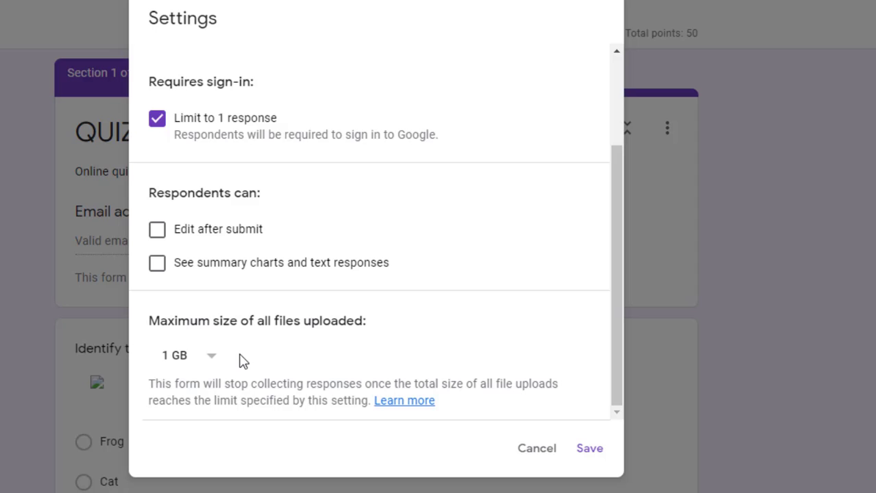
{"action": "scroll", "coordinate": [620, 288], "scroll_direction": "up", "scroll_amount": 2}
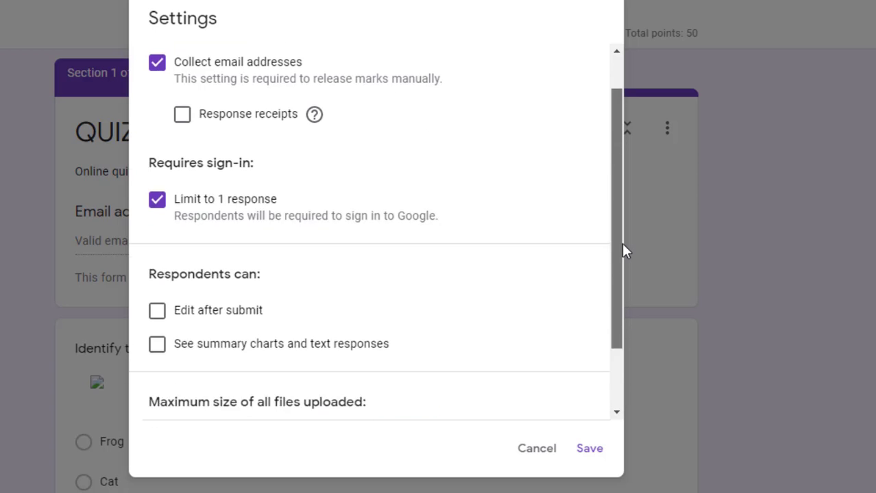
{"action": "scroll", "coordinate": [622, 233], "scroll_direction": "up", "scroll_amount": 1}
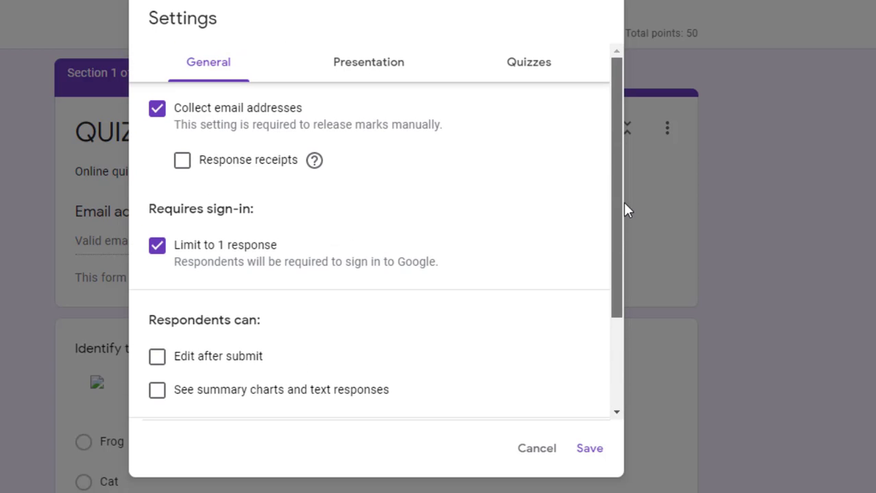
In Presentation, enable progress bar and question shuffling; confirmation message 'YOUR TEST HAS BEEN COMPLETED'
{"action": "left_click", "coordinate": [370, 66]}
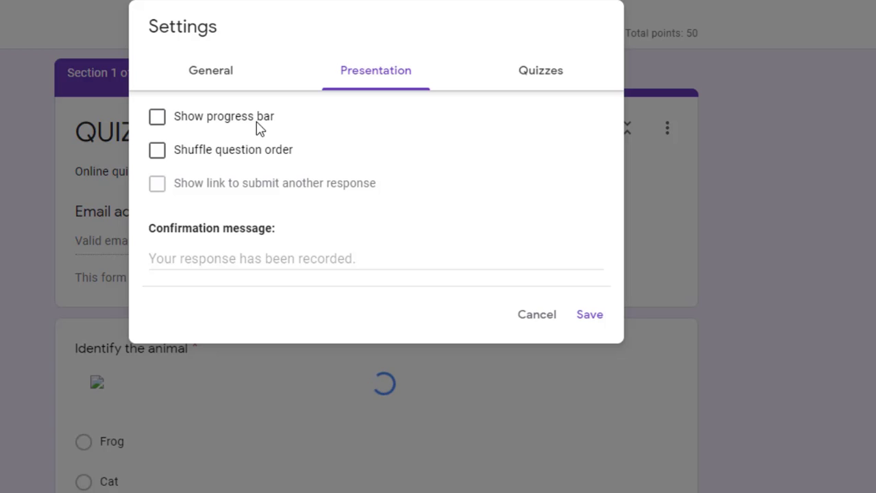
{"action": "left_click", "coordinate": [160, 120]}
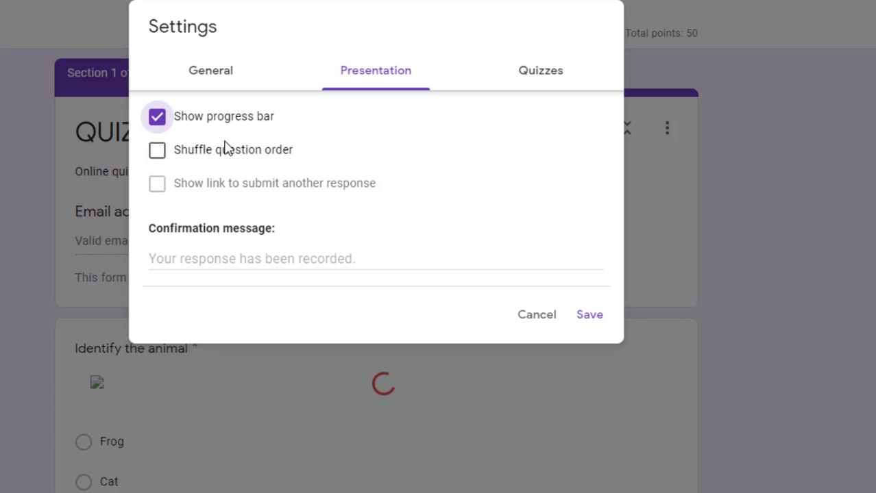
{"action": "left_click", "coordinate": [159, 155]}
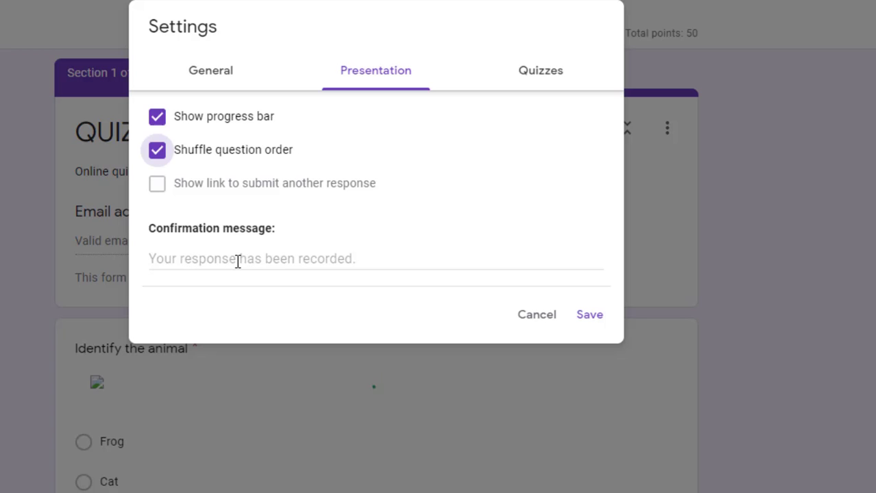
{"action": "left_click", "coordinate": [237, 261]}
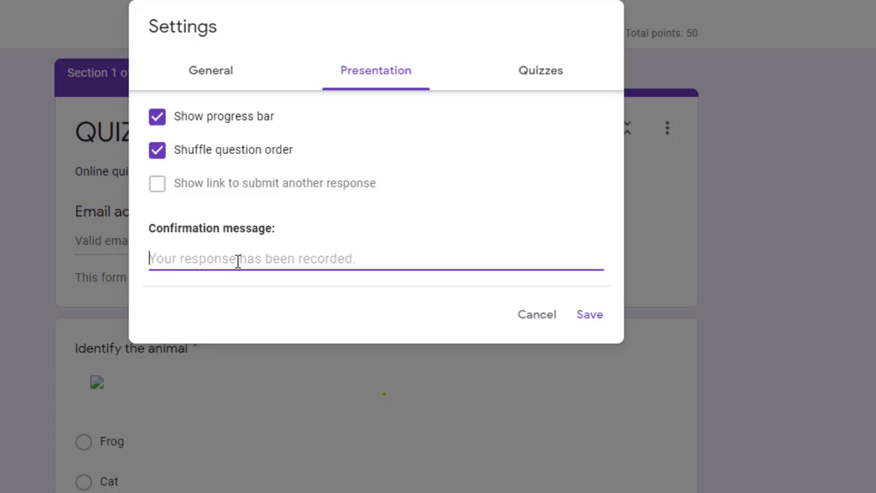
{"action": "type", "text": "YOUR TEST"}
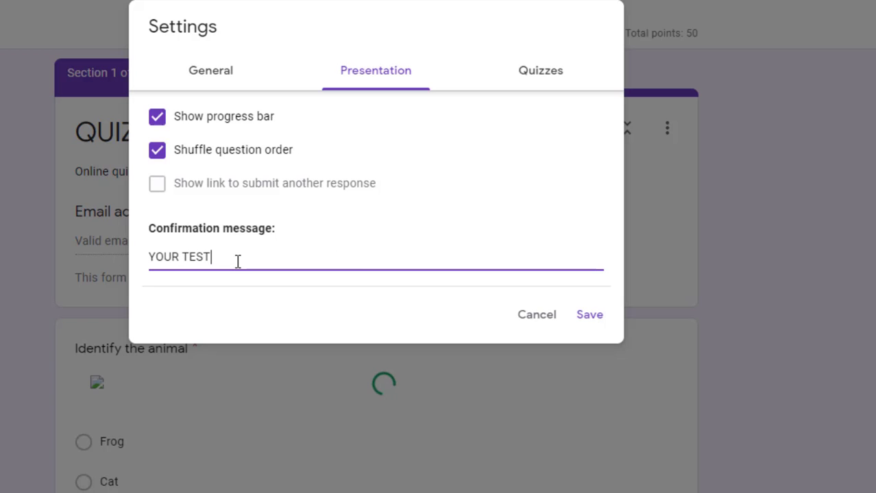
{"action": "type", "text": " HAS BEEN COMPLETED"}
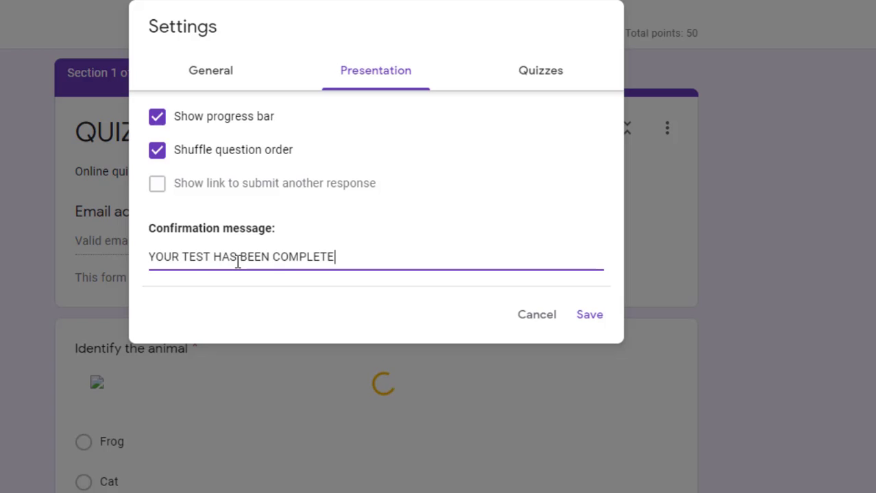
Review the Quizzes and General settings tabs, then save the settings
{"action": "left_click", "coordinate": [543, 87]}
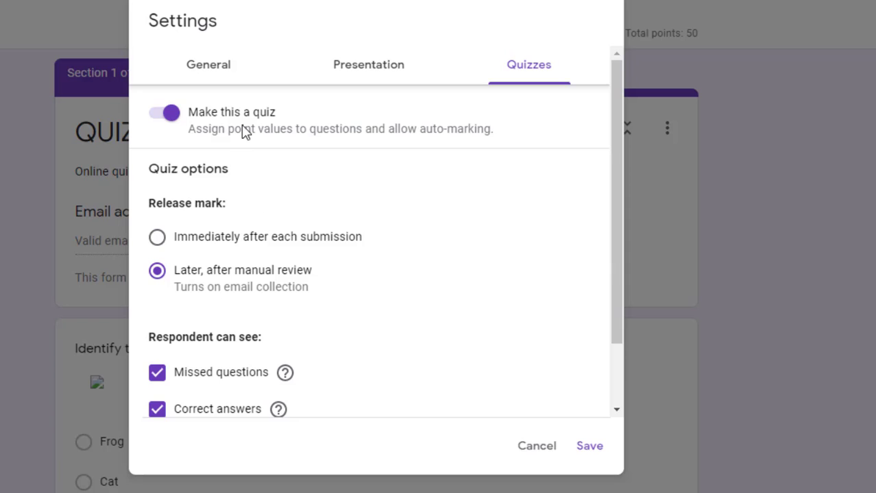
{"action": "left_click_drag", "start_coordinate": [618, 302], "coordinate": [617, 391]}
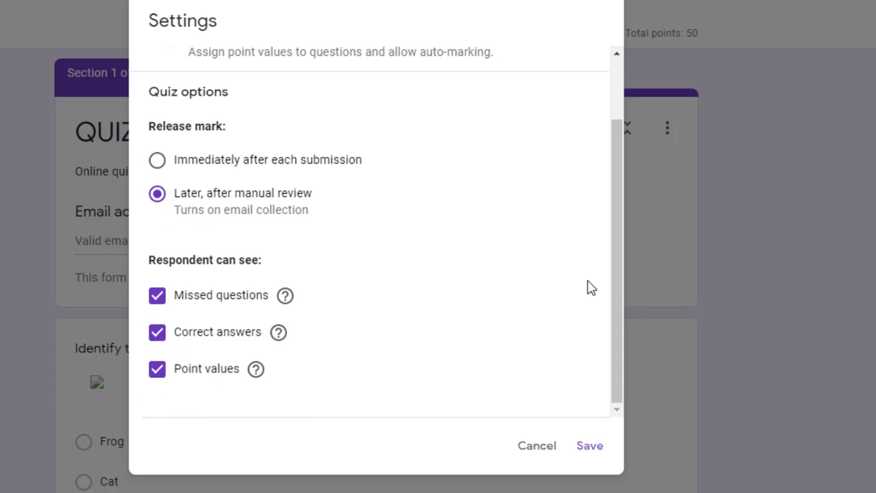
{"action": "left_click_drag", "start_coordinate": [617, 293], "coordinate": [612, 211]}
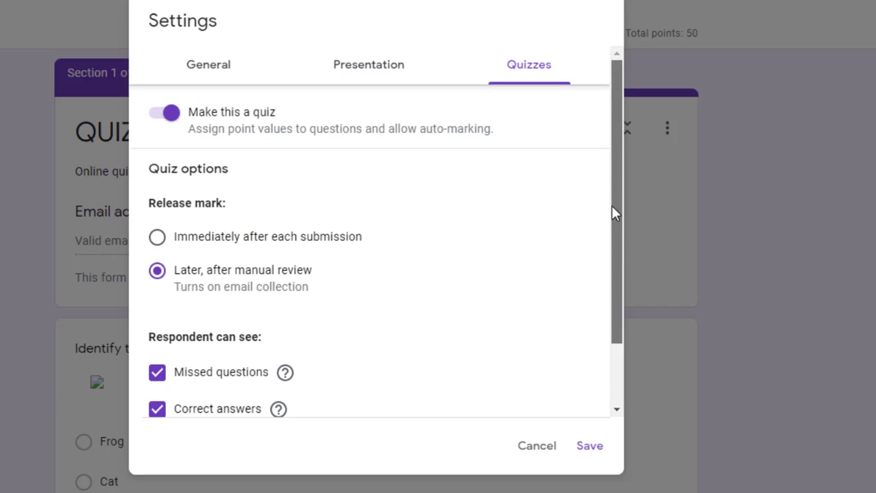
{"action": "left_click", "coordinate": [387, 72]}
{"action": "left_click", "coordinate": [194, 66]}
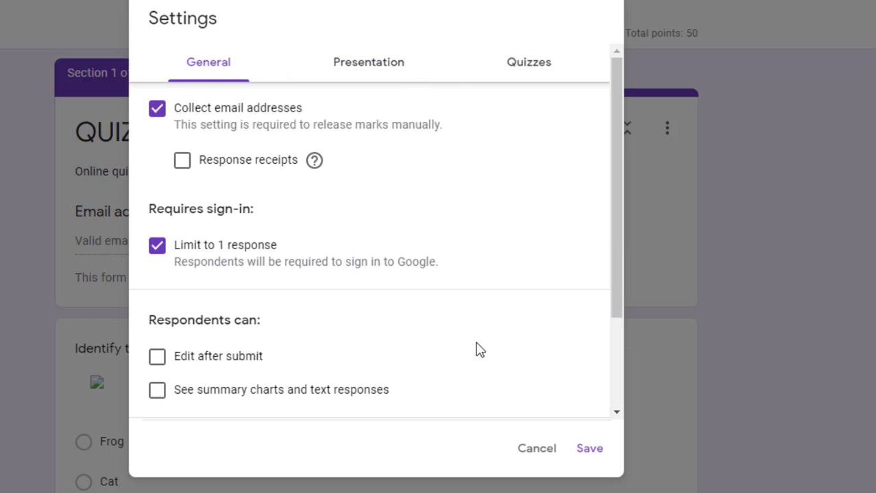
{"action": "left_click", "coordinate": [596, 465]}
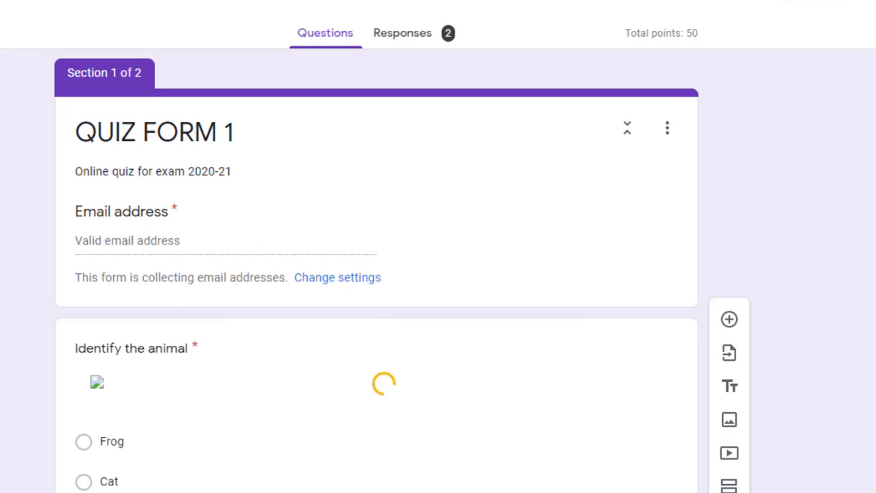
Delete the Identify the animal question from the quiz
{"action": "scroll", "coordinate": [376, 274], "scroll_direction": "down", "scroll_amount": 3}
{"action": "scroll", "coordinate": [502, 293], "scroll_direction": "down", "scroll_amount": 3}
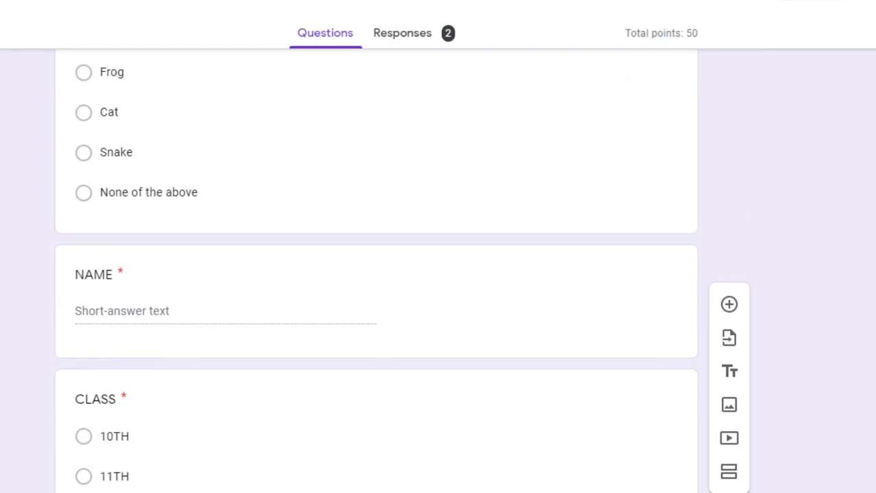
{"action": "scroll", "coordinate": [503, 293], "scroll_direction": "up", "scroll_amount": 3}
{"action": "left_click", "coordinate": [548, 357]}
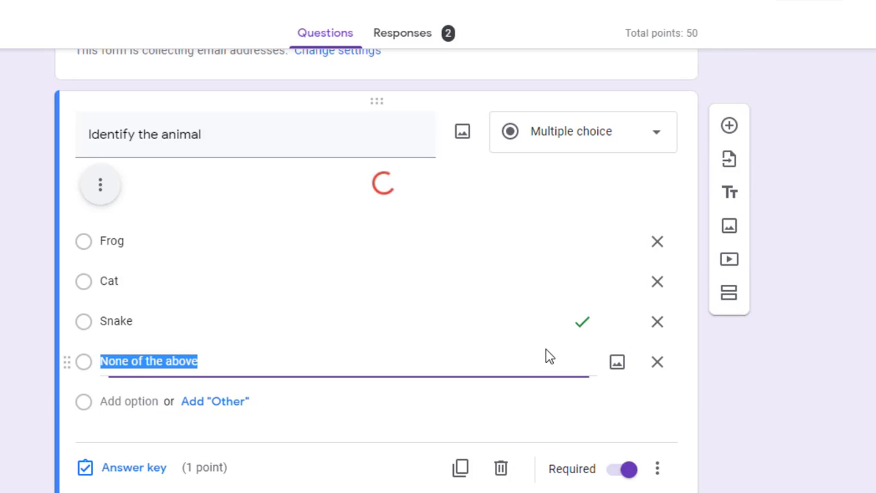
{"action": "left_click", "coordinate": [497, 469]}
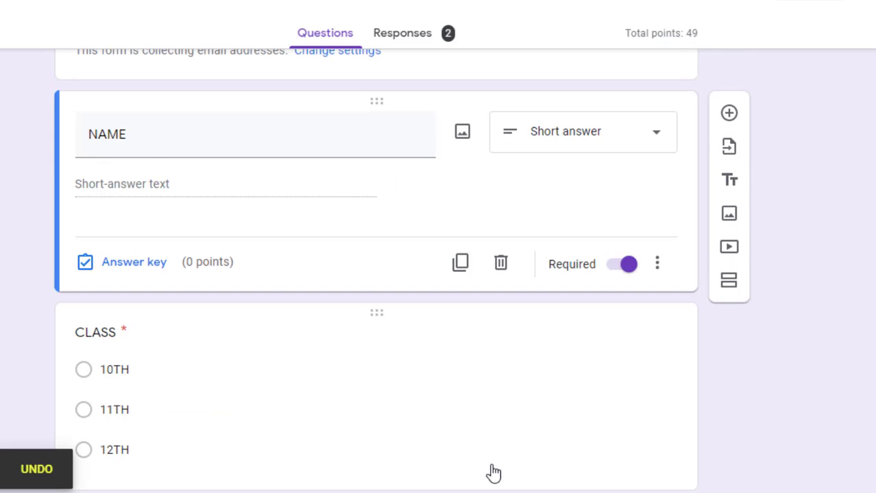
Turn on shuffled option order for the cricketer question
{"action": "scroll", "coordinate": [376, 274], "scroll_direction": "down", "scroll_amount": 15}
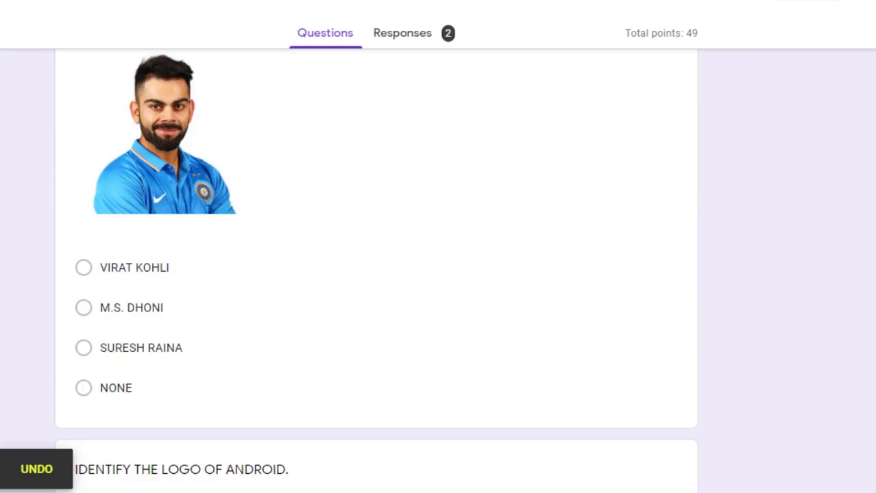
{"action": "scroll", "coordinate": [375, 274], "scroll_direction": "up", "scroll_amount": 5}
{"action": "scroll", "coordinate": [375, 274], "scroll_direction": "up", "scroll_amount": 6}
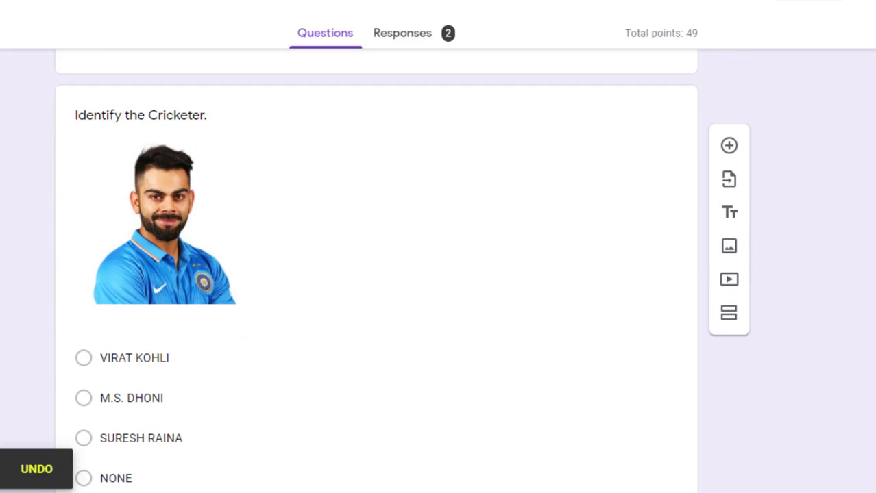
{"action": "left_click", "coordinate": [561, 260]}
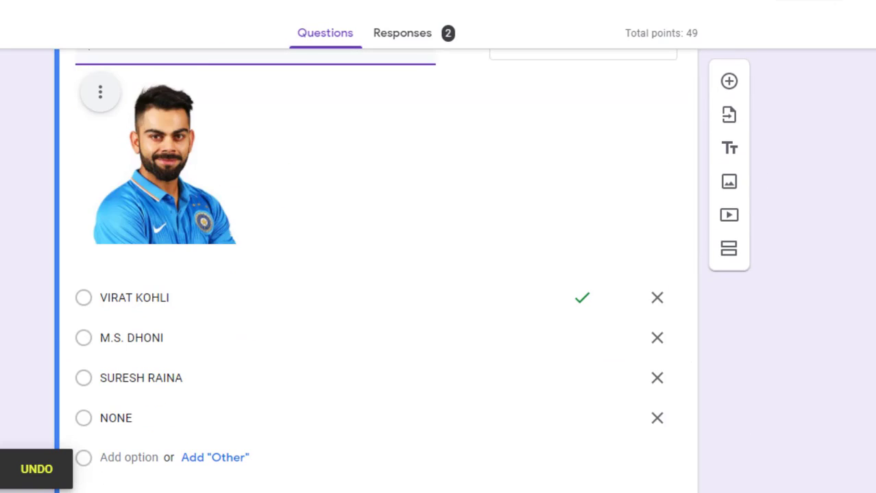
{"action": "scroll", "coordinate": [657, 342], "scroll_direction": "down", "scroll_amount": 3}
{"action": "left_click", "coordinate": [657, 325]}
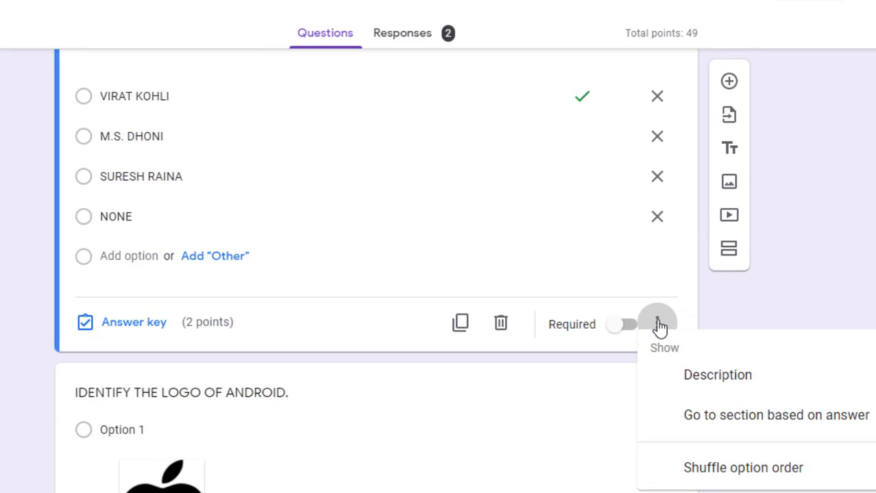
{"action": "left_click", "coordinate": [733, 473]}
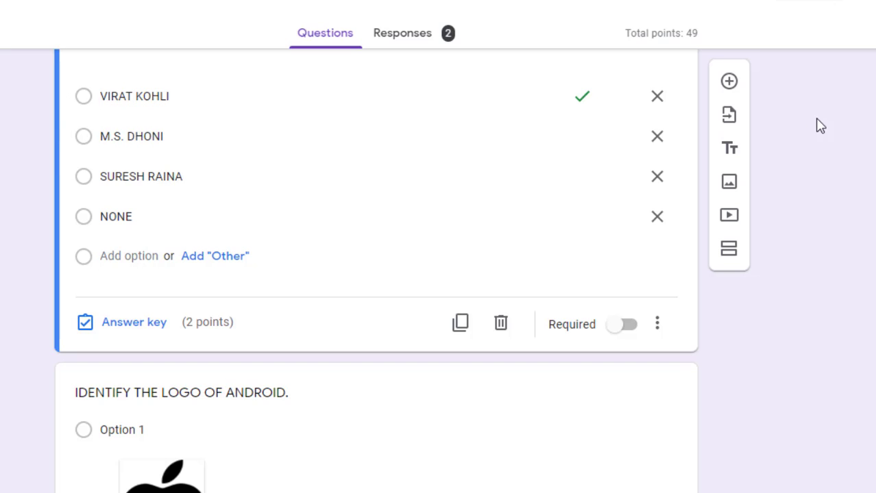
Turn on shuffled option order for the Android logo question
{"action": "scroll", "coordinate": [852, 137], "scroll_direction": "down", "scroll_amount": 8}
{"action": "scroll", "coordinate": [845, 220], "scroll_direction": "down", "scroll_amount": 4}
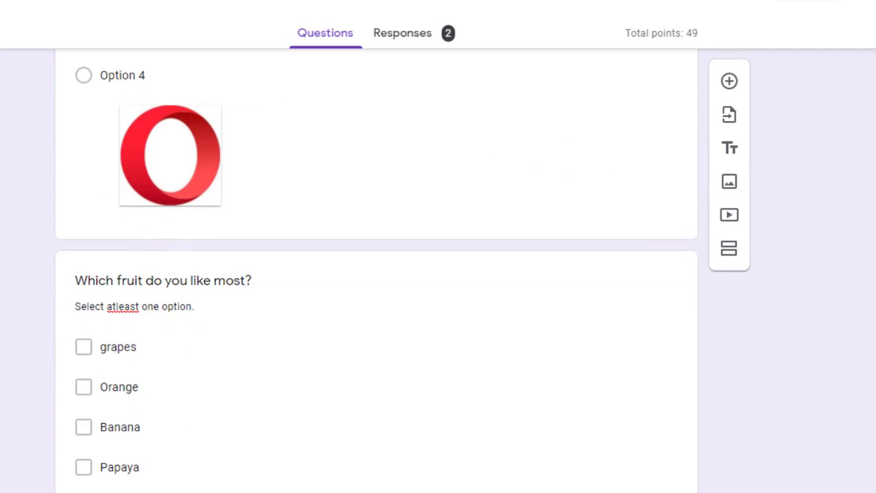
{"action": "left_click", "coordinate": [678, 237]}
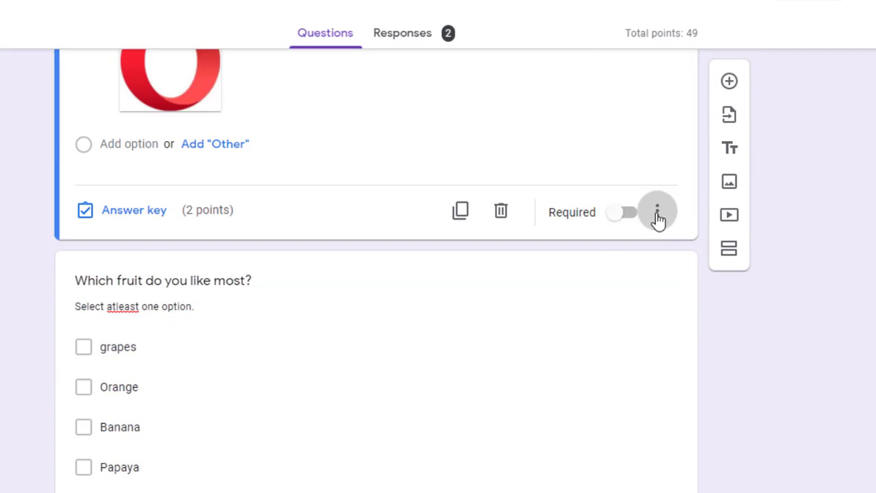
{"action": "left_click", "coordinate": [657, 218]}
{"action": "left_click", "coordinate": [709, 372]}
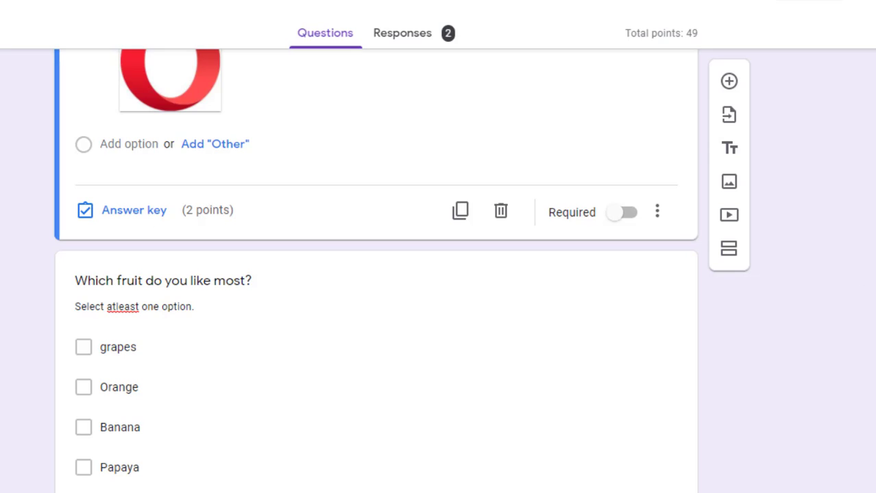
{"action": "scroll", "coordinate": [655, 286], "scroll_direction": "down", "scroll_amount": 10}
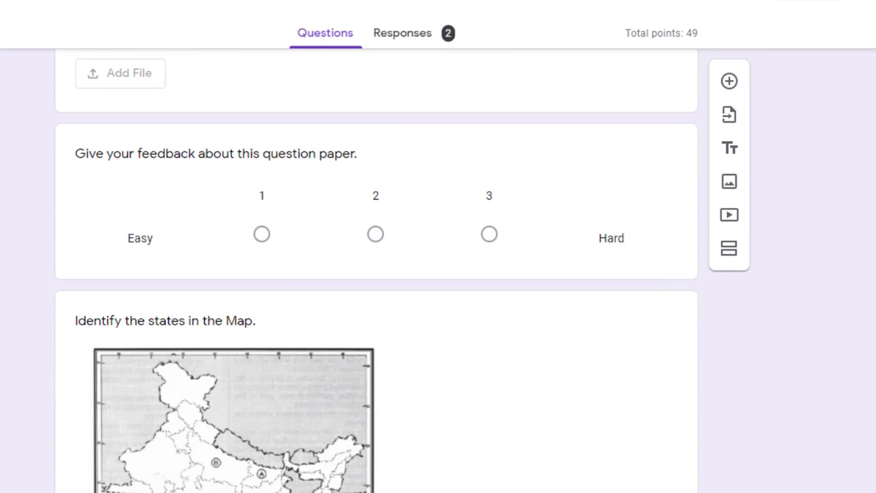
Turn on Shuffle row order for the 'Identify the states in the Map' grid question
{"action": "scroll", "coordinate": [654, 285], "scroll_direction": "down", "scroll_amount": 10}
{"action": "left_click", "coordinate": [623, 265]}
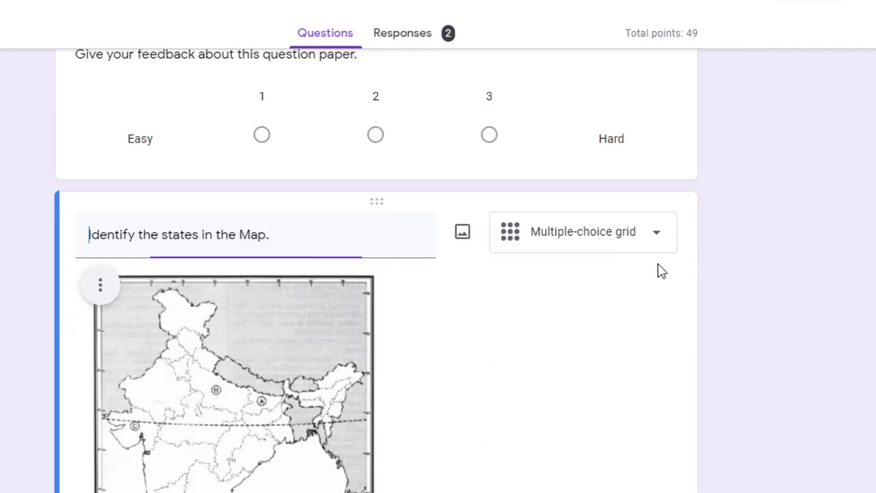
{"action": "scroll", "coordinate": [376, 274], "scroll_direction": "down", "scroll_amount": 10}
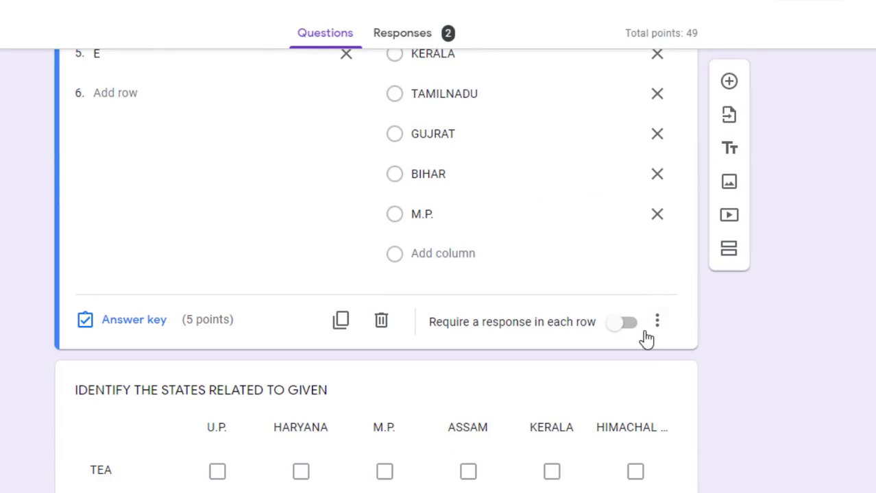
{"action": "left_click", "coordinate": [658, 323]}
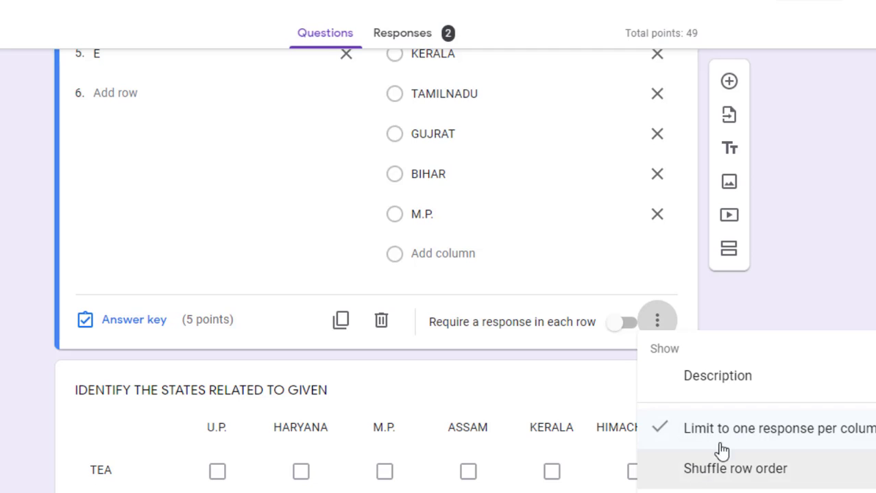
{"action": "left_click", "coordinate": [714, 469]}
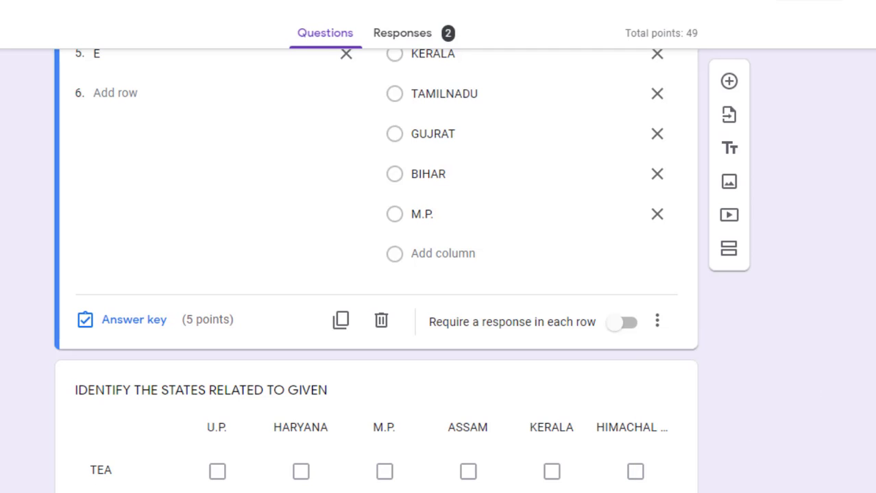
{"action": "scroll", "coordinate": [375, 274], "scroll_direction": "up", "scroll_amount": 20}
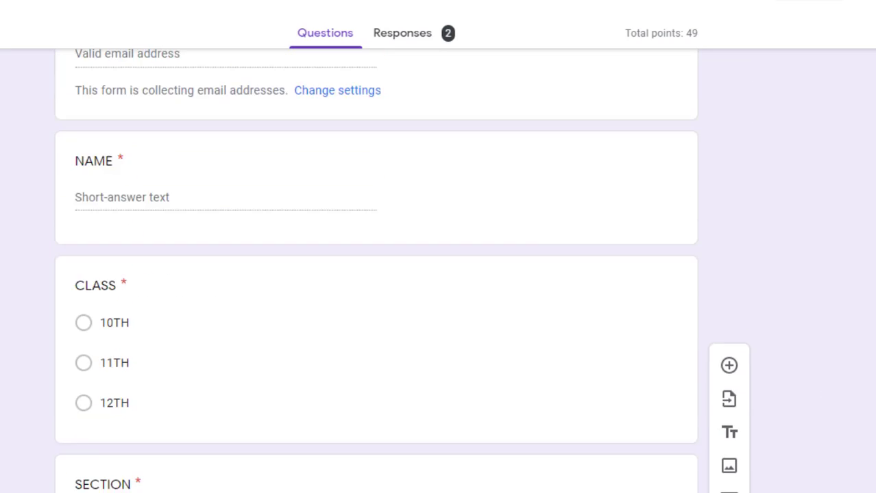
{"action": "scroll", "coordinate": [376, 274], "scroll_direction": "up", "scroll_amount": 3}
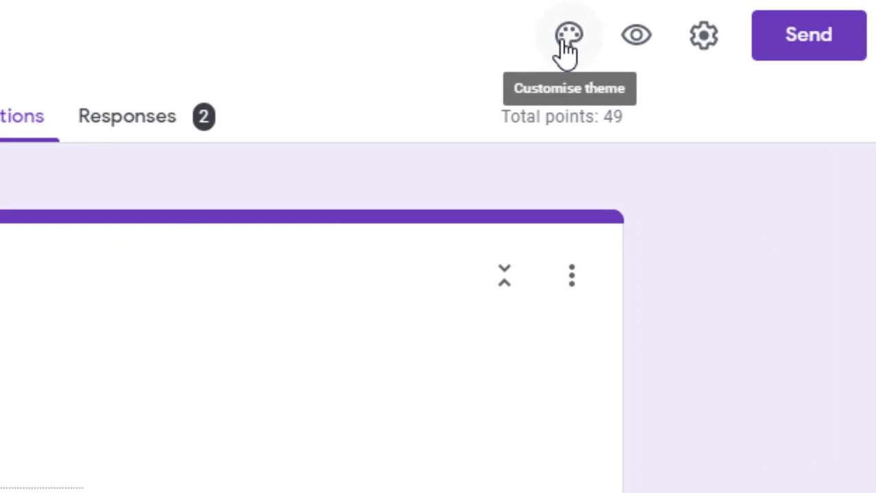
Insert the pink fairy illustration from the Just kids header themes as the form header
{"action": "left_click", "coordinate": [567, 40]}
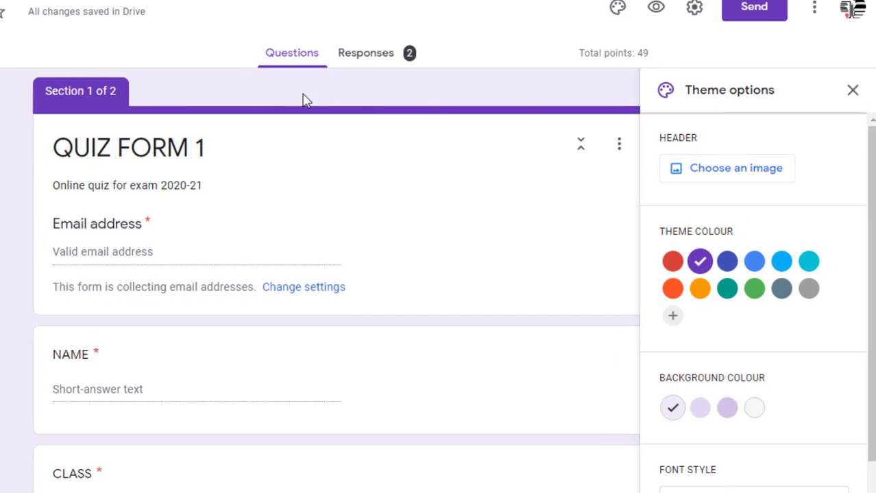
{"action": "left_click", "coordinate": [692, 176]}
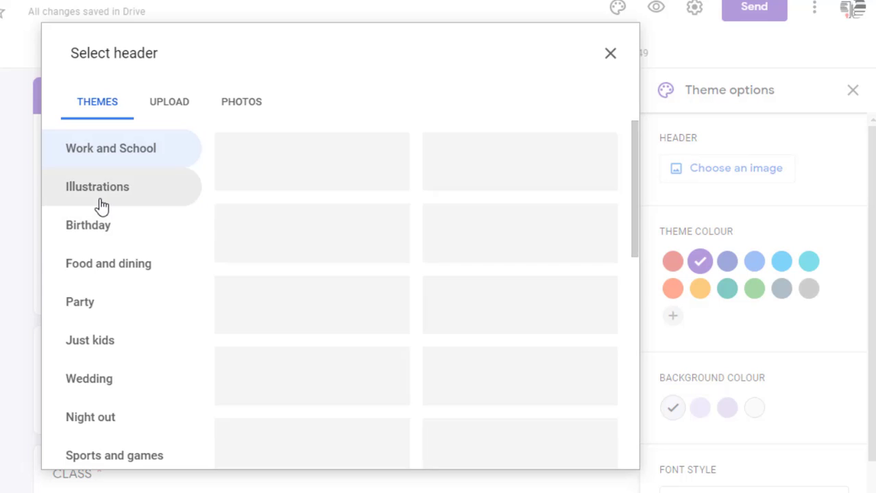
{"action": "left_click", "coordinate": [101, 201]}
{"action": "left_click", "coordinate": [92, 228]}
{"action": "left_click", "coordinate": [97, 152]}
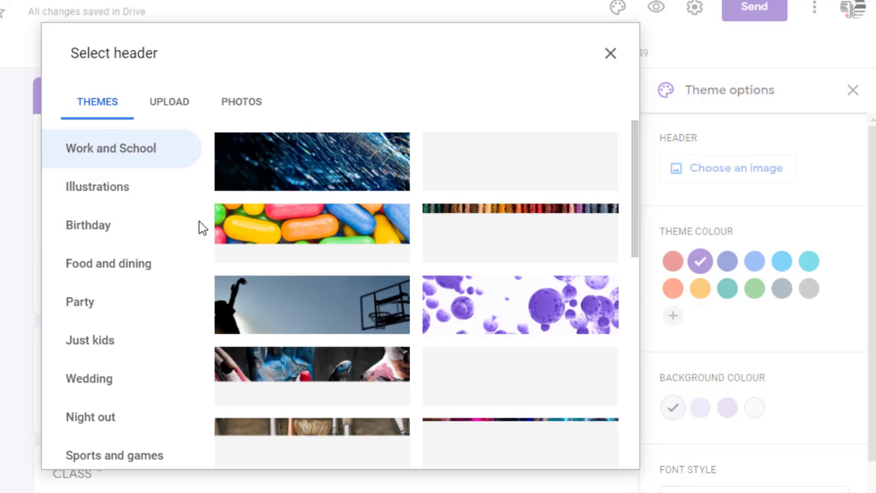
{"action": "left_click", "coordinate": [143, 234]}
{"action": "left_click", "coordinate": [108, 286]}
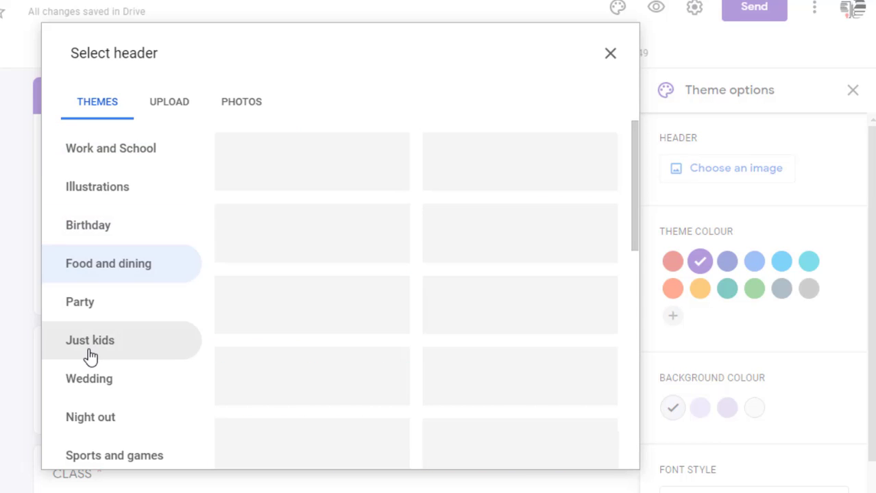
{"action": "left_click", "coordinate": [91, 356]}
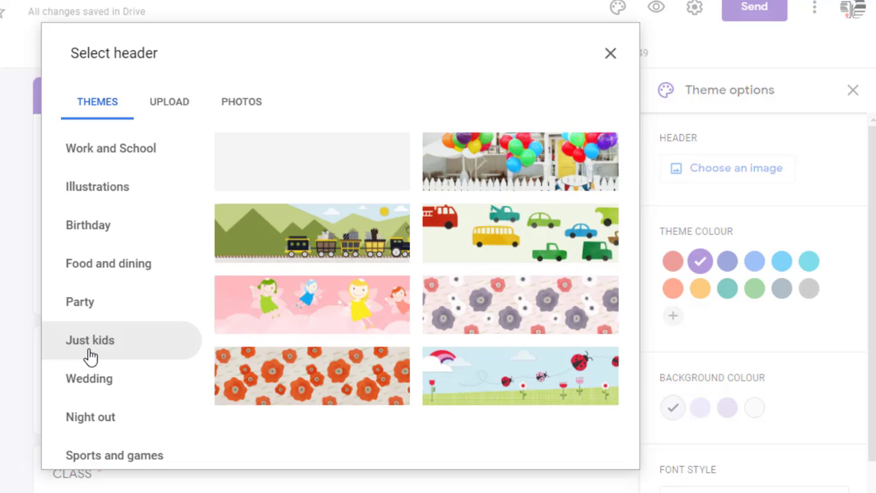
{"action": "left_click", "coordinate": [274, 326]}
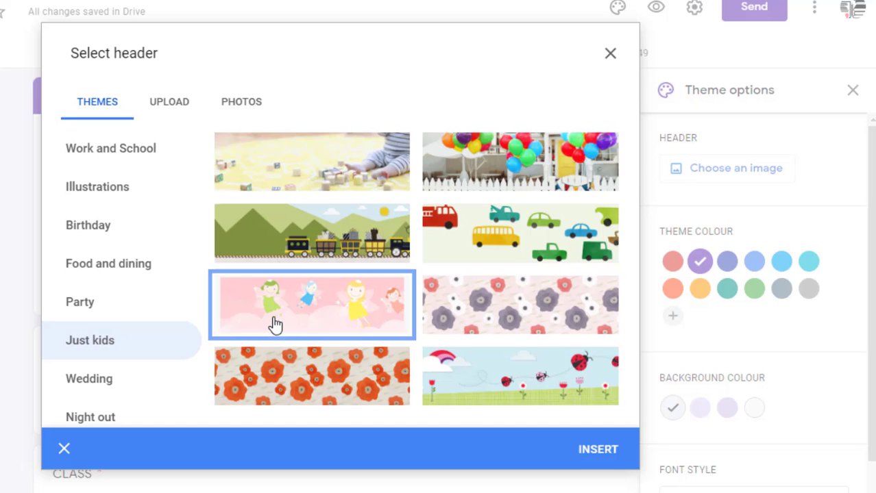
{"action": "left_click", "coordinate": [595, 453]}
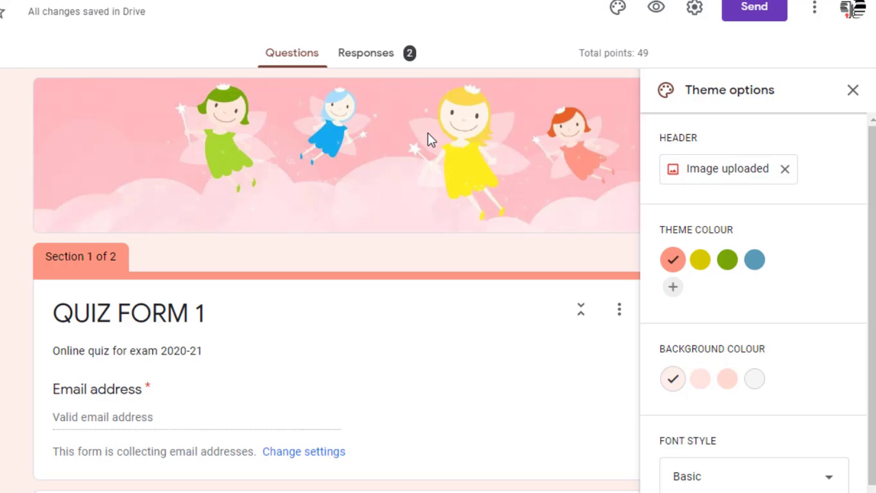
Remove the fairy header and insert the colourful candy photo from Themes instead
{"action": "left_click", "coordinate": [785, 170]}
{"action": "left_click", "coordinate": [757, 177]}
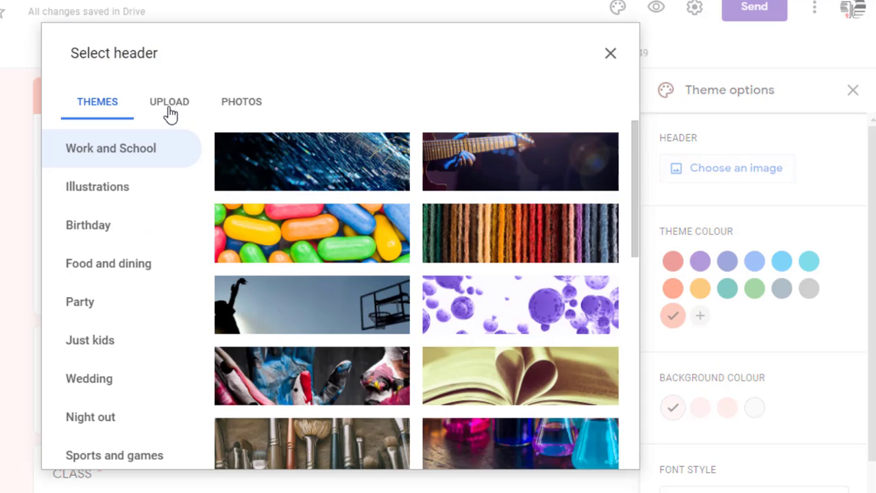
{"action": "left_click", "coordinate": [169, 112]}
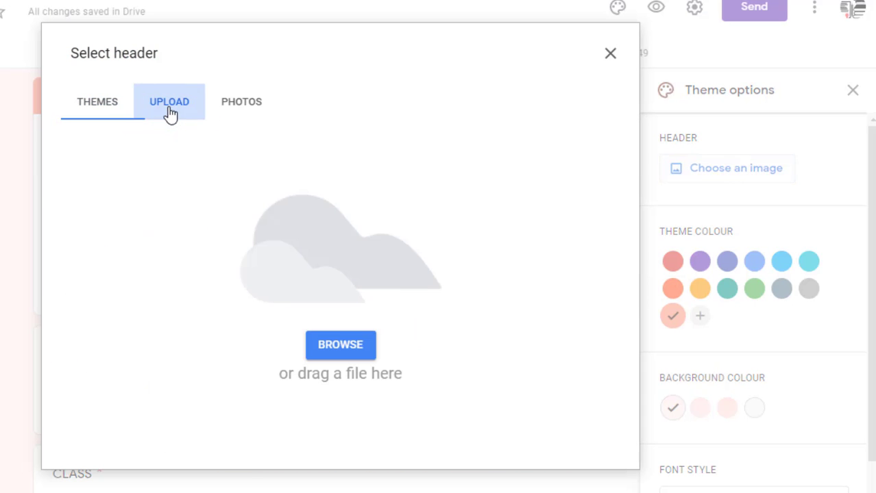
{"action": "left_click", "coordinate": [231, 114]}
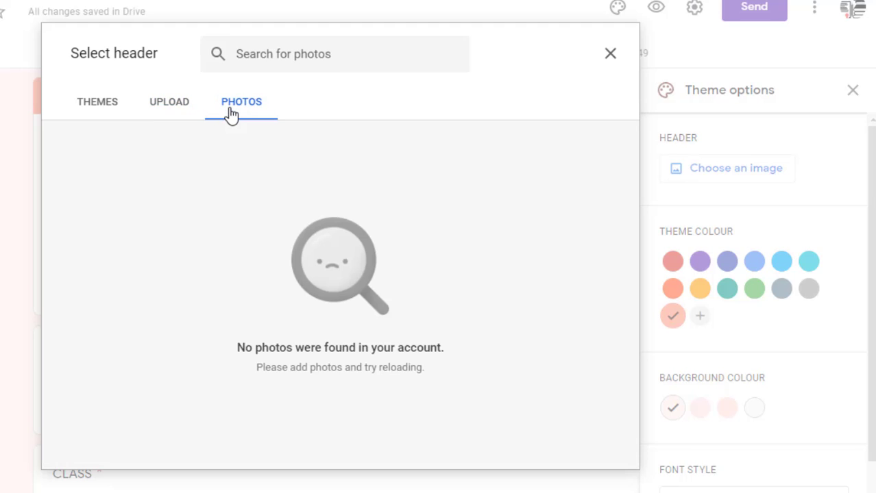
{"action": "left_click", "coordinate": [102, 108]}
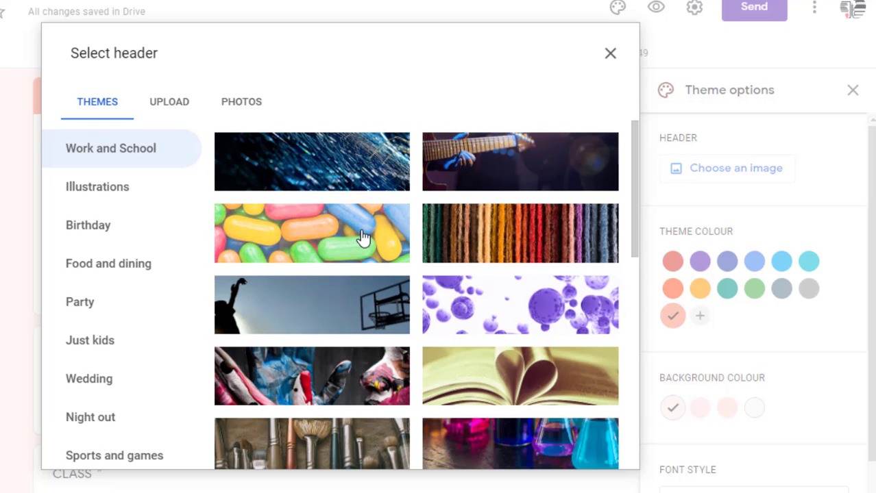
{"action": "left_click", "coordinate": [363, 238]}
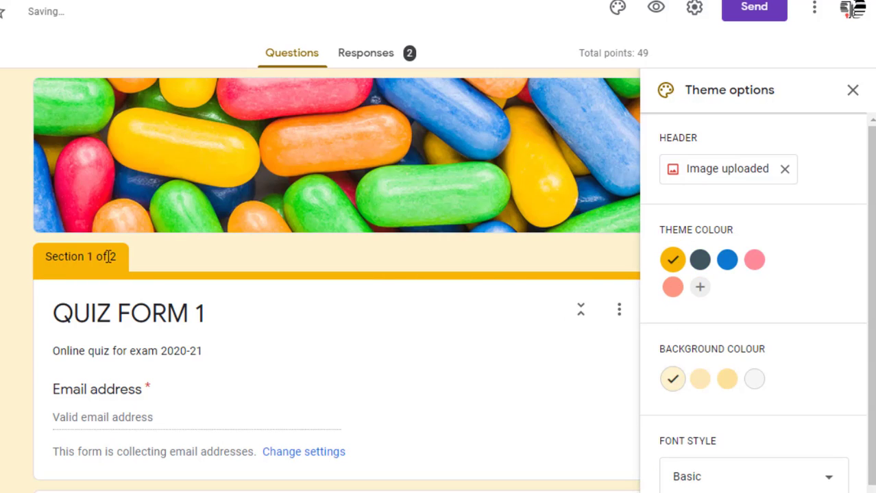
Set the theme colour to blue with the darker blue background swatch
{"action": "left_click", "coordinate": [730, 265]}
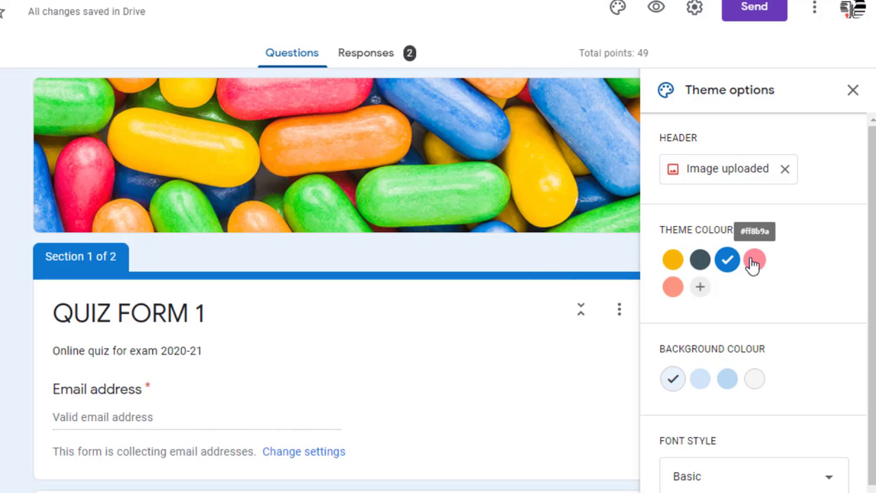
{"action": "left_click_drag", "start_coordinate": [874, 265], "coordinate": [874, 295]}
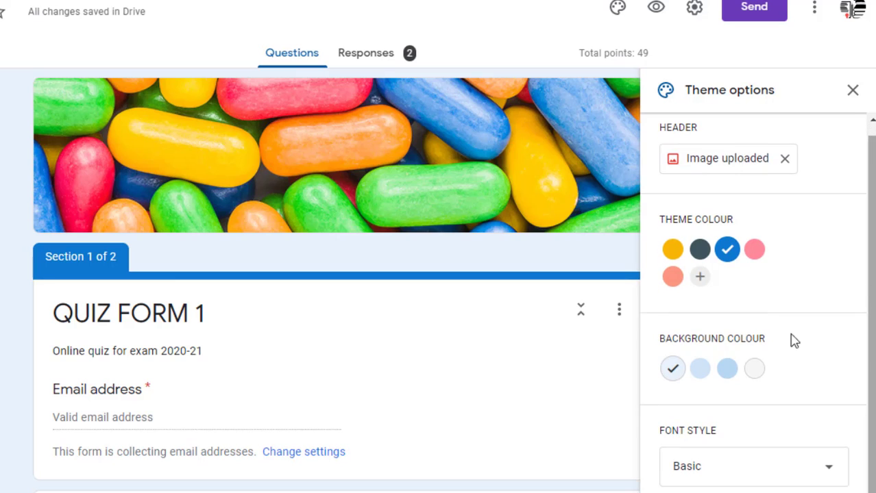
{"action": "left_click", "coordinate": [727, 366]}
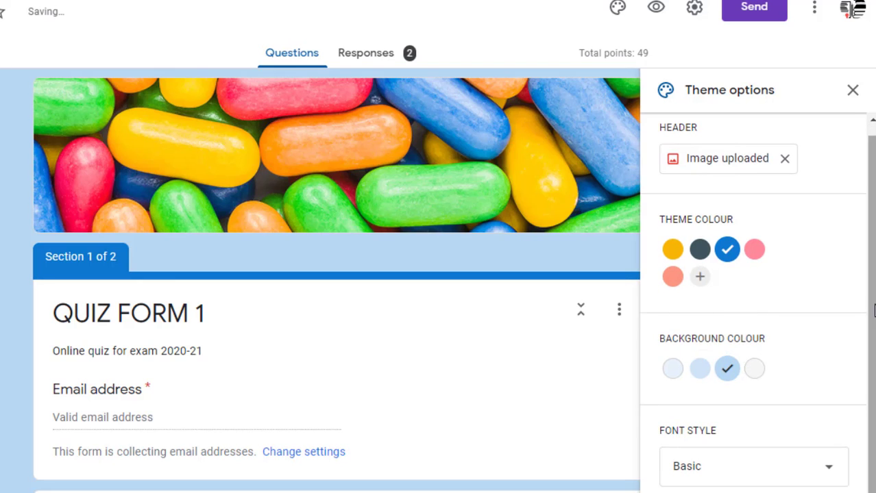
Try the Playful and Decorative fonts, revert to Basic, and close Theme options
{"action": "left_click", "coordinate": [805, 484]}
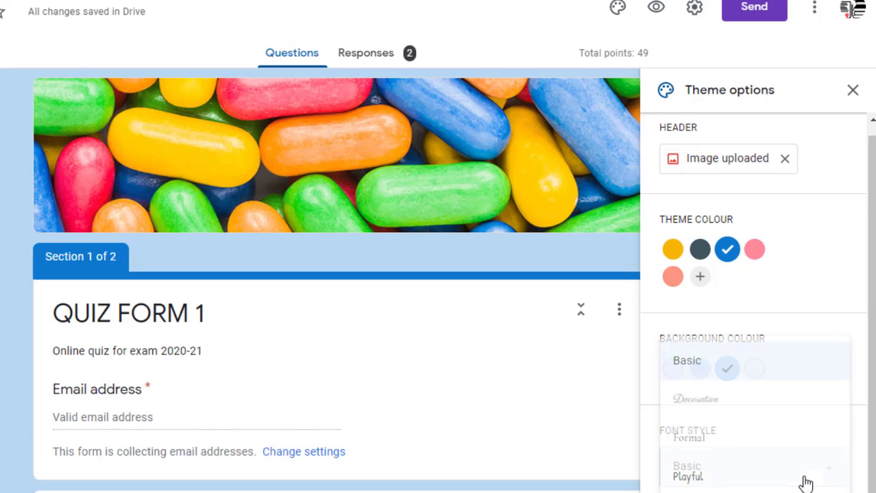
{"action": "left_click", "coordinate": [712, 484]}
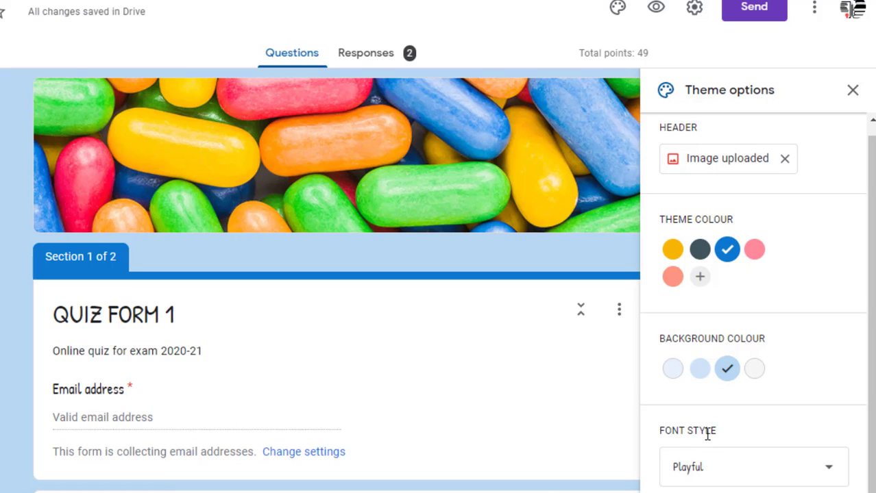
{"action": "left_click", "coordinate": [689, 471]}
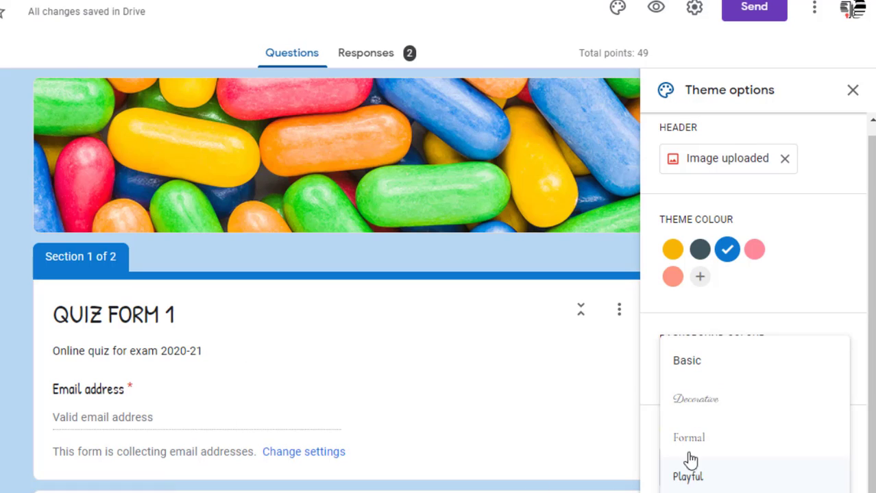
{"action": "left_click", "coordinate": [690, 402]}
{"action": "left_click", "coordinate": [698, 467]}
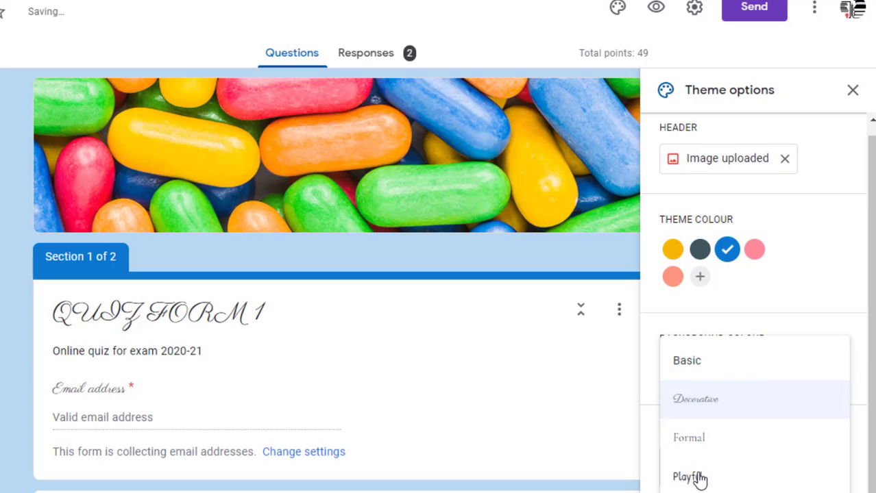
{"action": "left_click", "coordinate": [696, 372]}
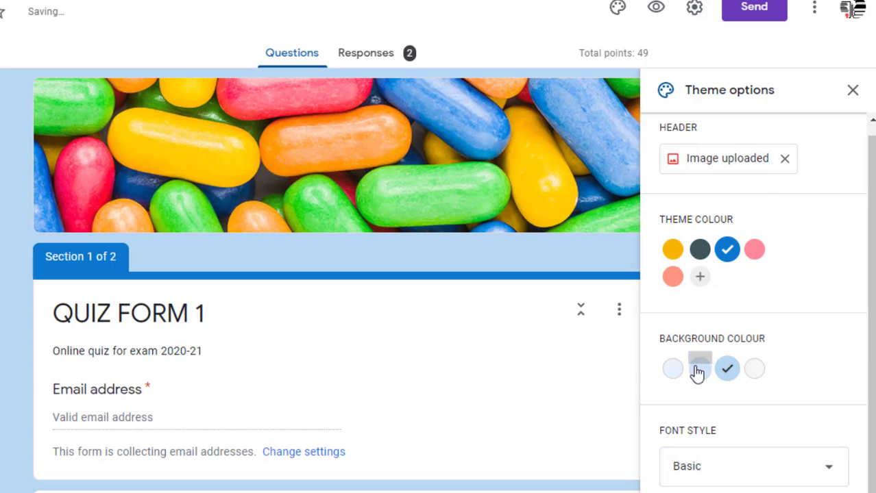
{"action": "left_click", "coordinate": [852, 91]}
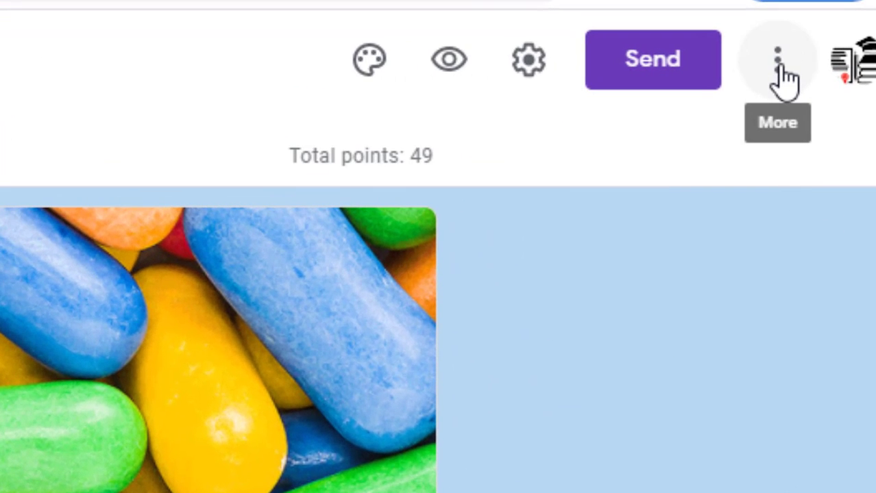
Choose Add collaborators from the form's More menu
{"action": "left_click", "coordinate": [782, 69]}
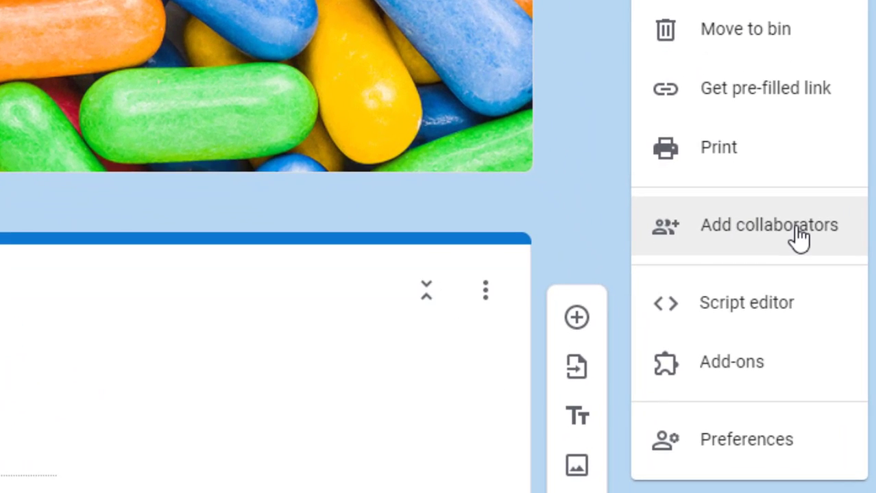
{"action": "left_click", "coordinate": [745, 250]}
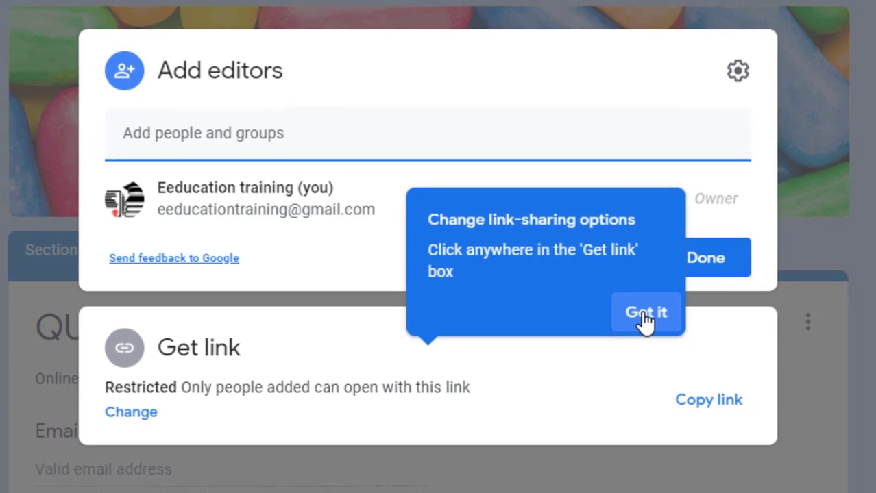
Add the suggested student account as Editor with the note 'Edit section no. 2' and send
{"action": "left_click", "coordinate": [671, 326]}
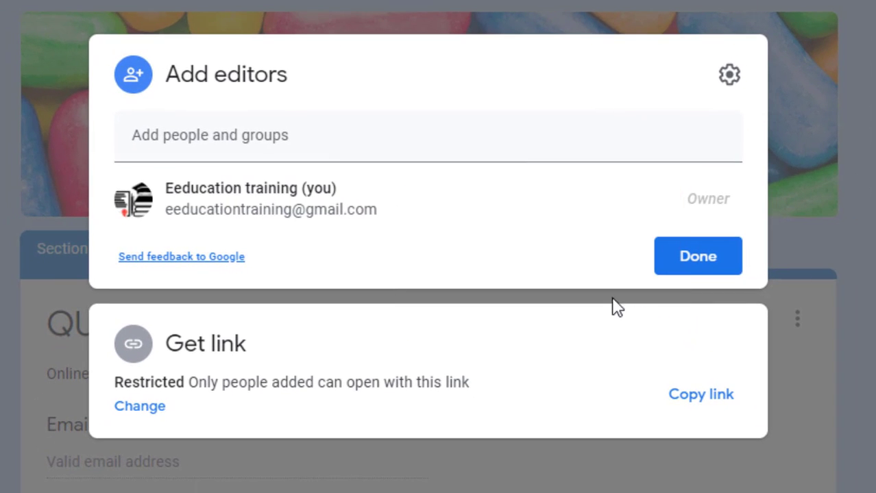
{"action": "left_click", "coordinate": [206, 141]}
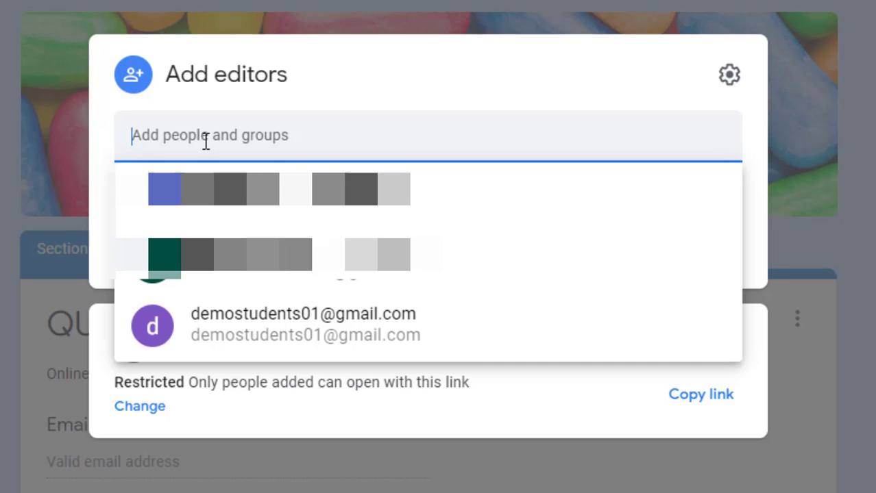
{"action": "type", "text": "de"}
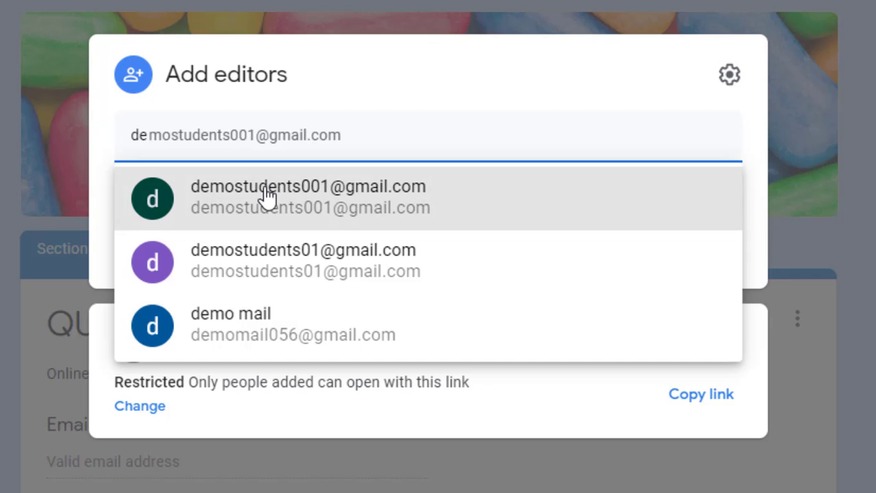
{"action": "left_click", "coordinate": [265, 196]}
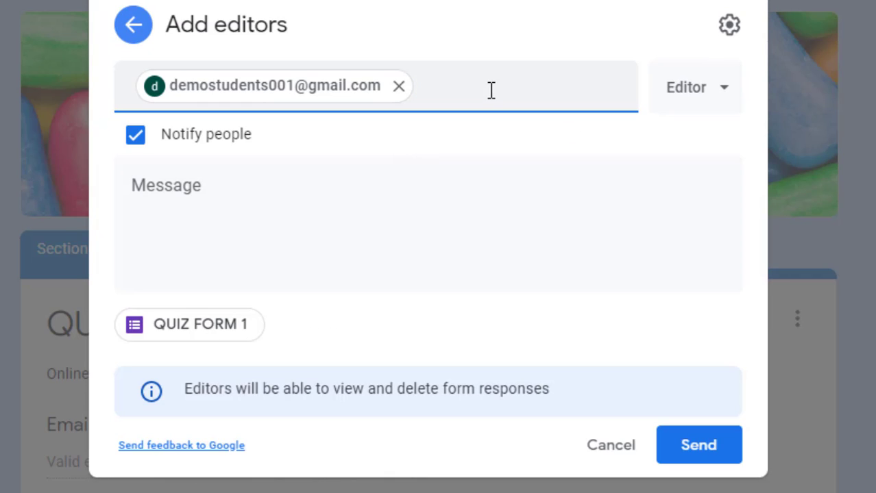
{"action": "left_click", "coordinate": [186, 192]}
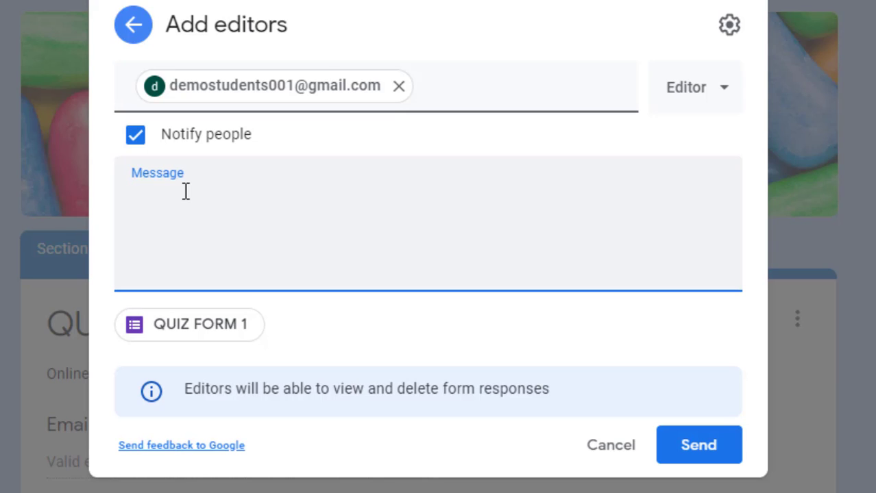
{"action": "type", "text": "Edit section"}
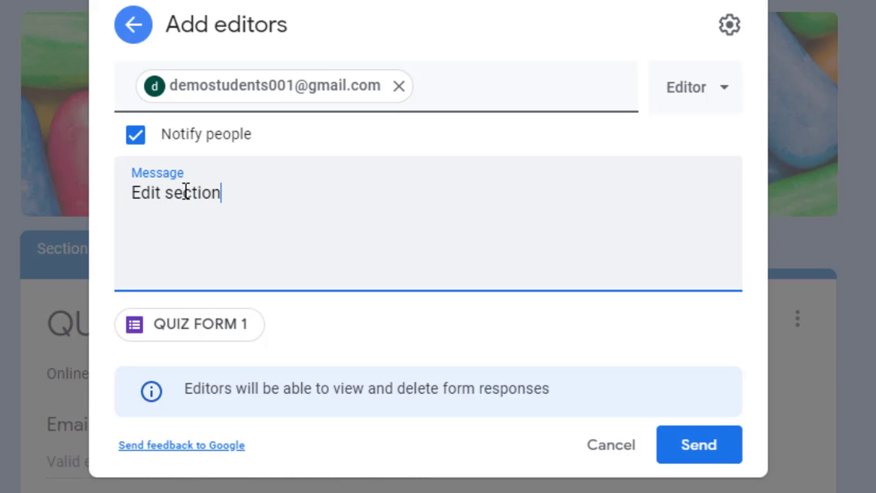
{"action": "type", "text": " no. 2"}
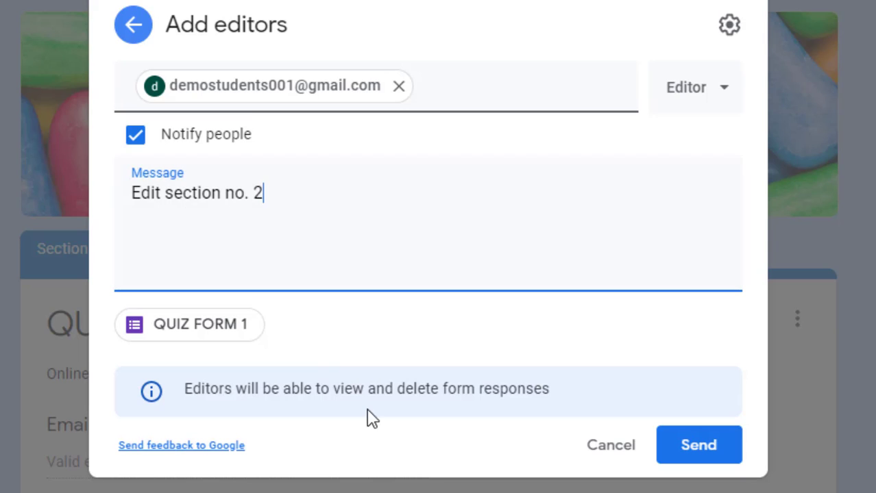
{"action": "left_click", "coordinate": [731, 90]}
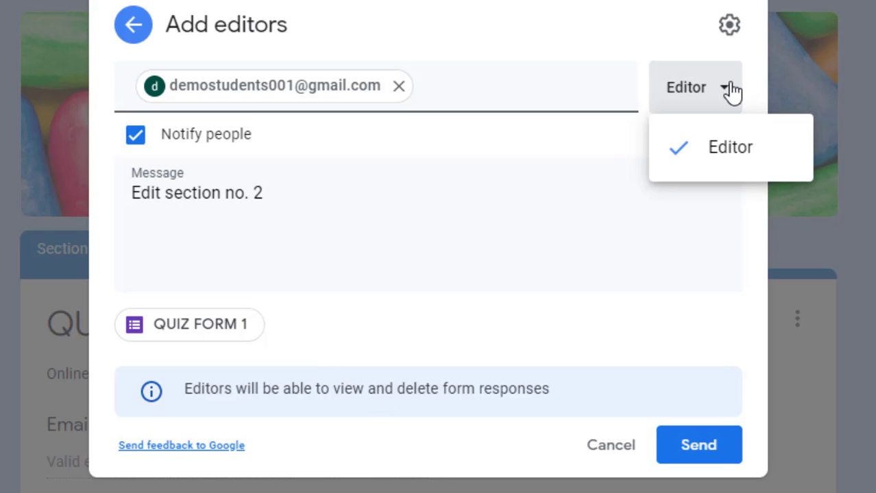
{"action": "left_click", "coordinate": [713, 151]}
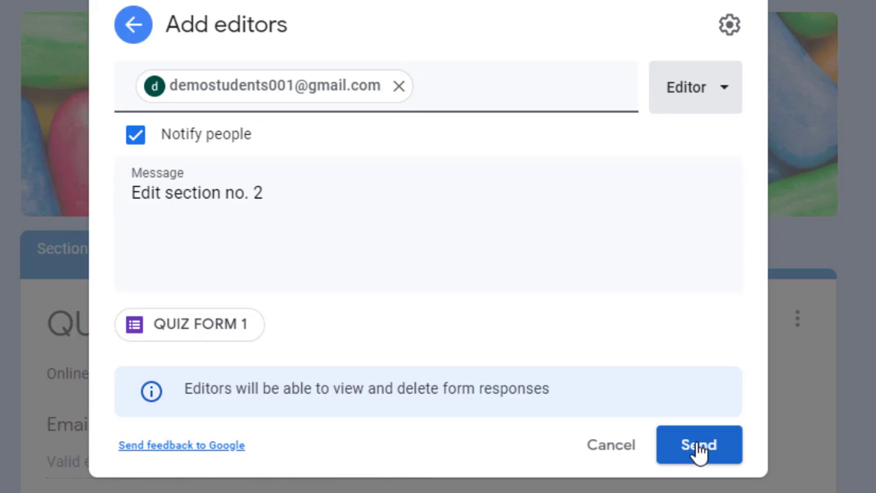
{"action": "left_click", "coordinate": [698, 447]}
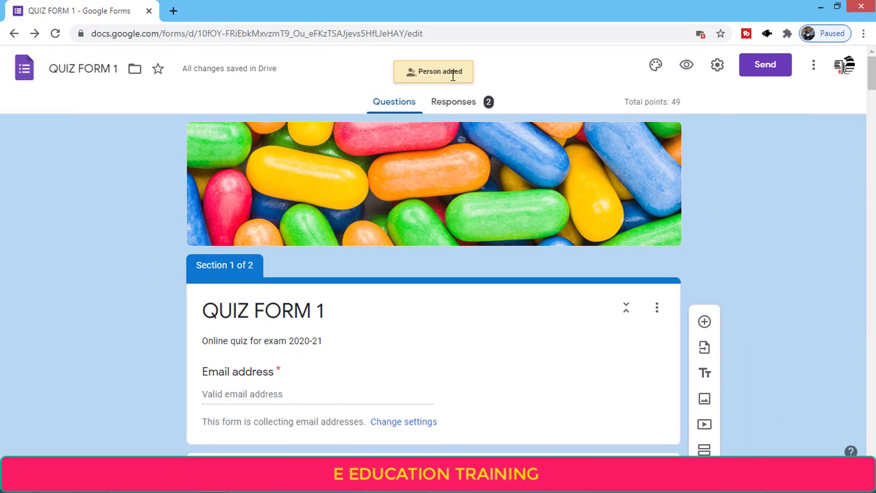
{"action": "left_click", "coordinate": [813, 67]}
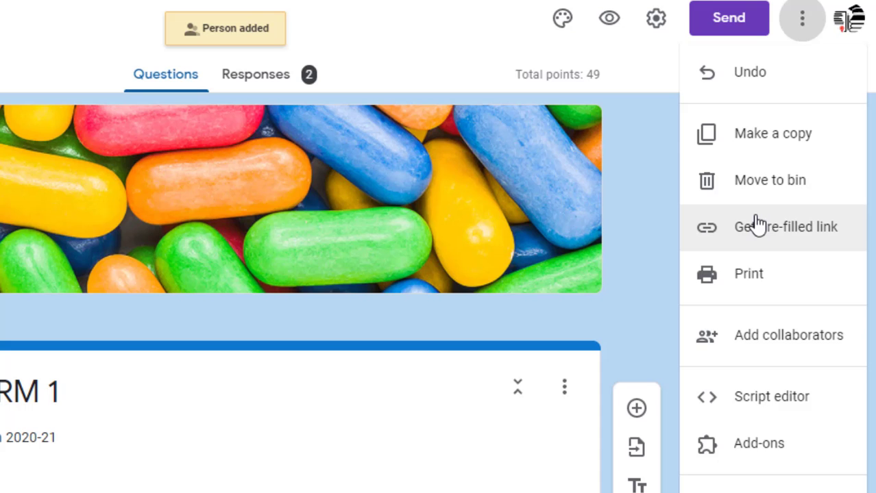
{"action": "left_click", "coordinate": [647, 84]}
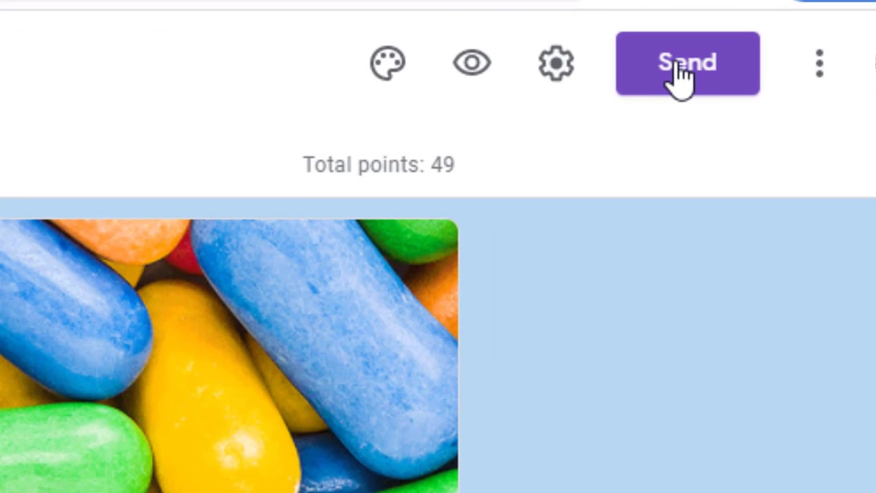
In Send form, add the suggested demo student e-mail address as the recipient
{"action": "left_click", "coordinate": [679, 77]}
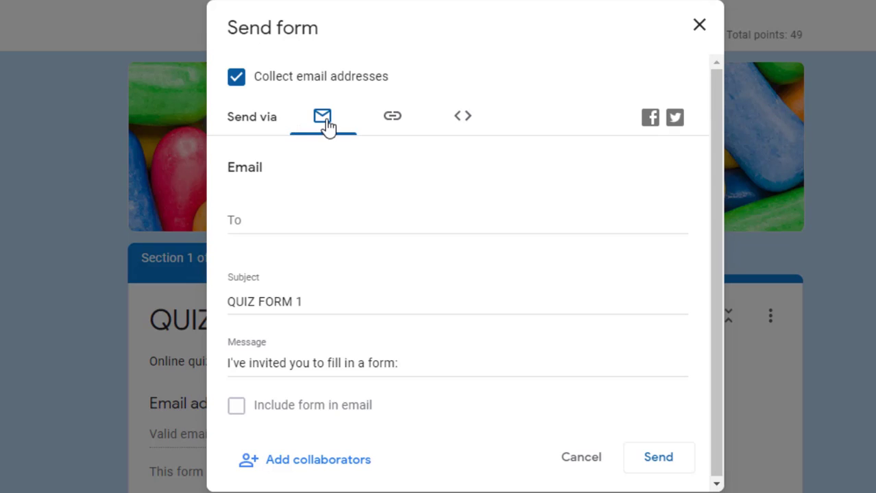
{"action": "left_click", "coordinate": [250, 222]}
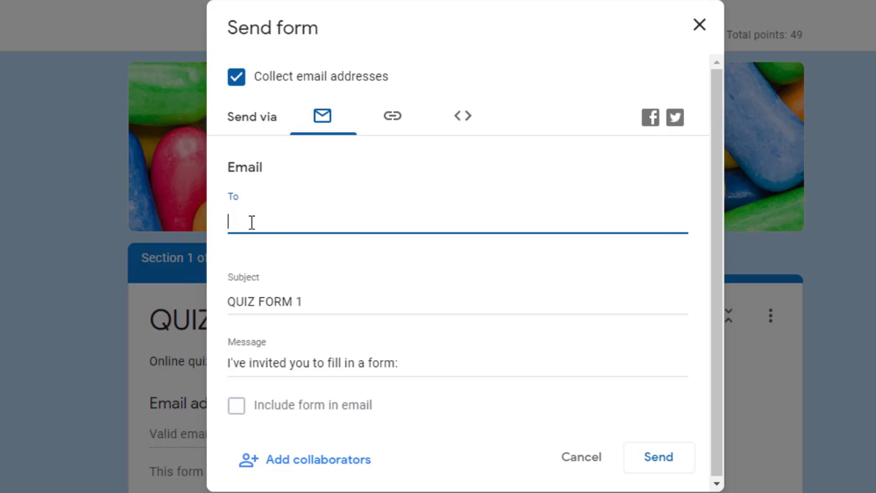
{"action": "type", "text": "demostu"}
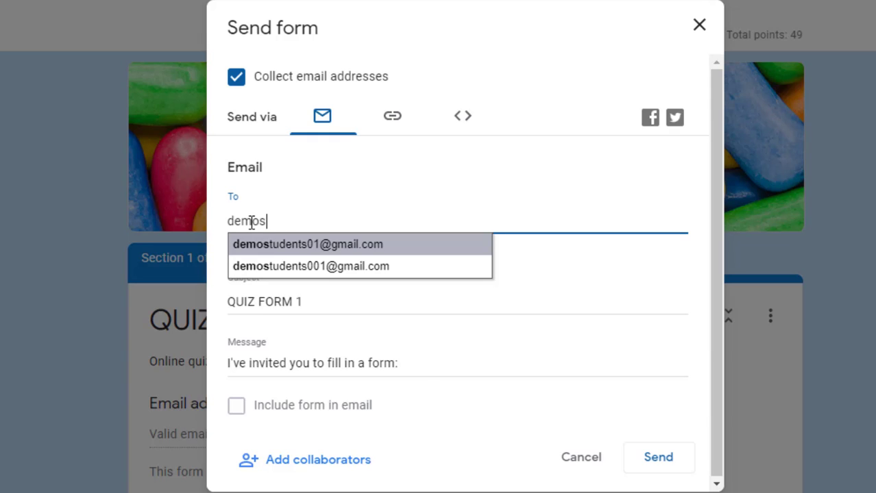
{"action": "left_click", "coordinate": [336, 246]}
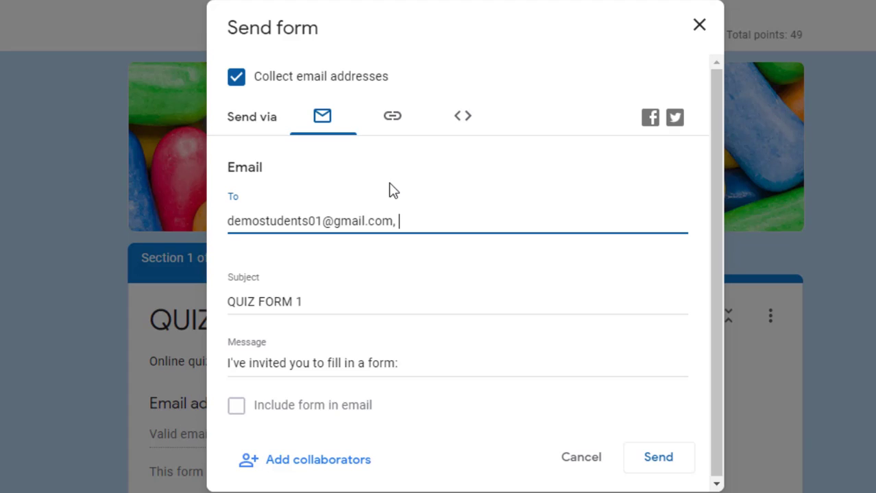
Copy the form's shortened link from the Link tab
{"action": "left_click", "coordinate": [392, 124]}
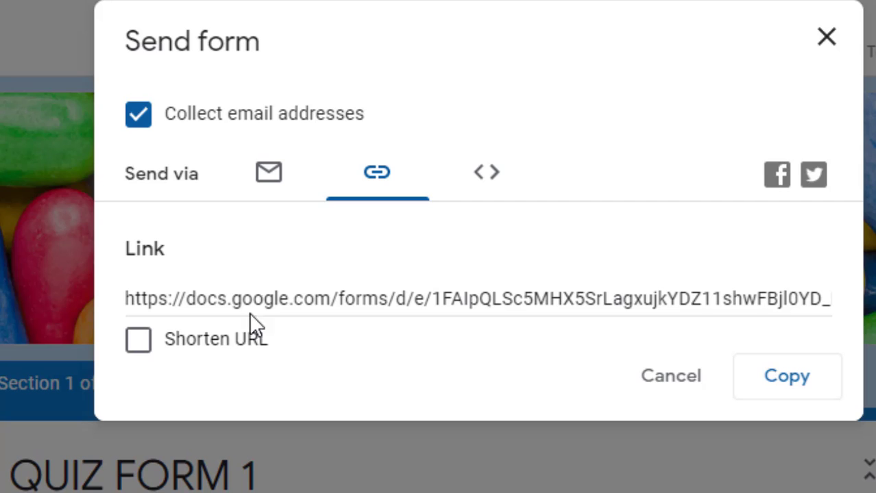
{"action": "left_click", "coordinate": [331, 298]}
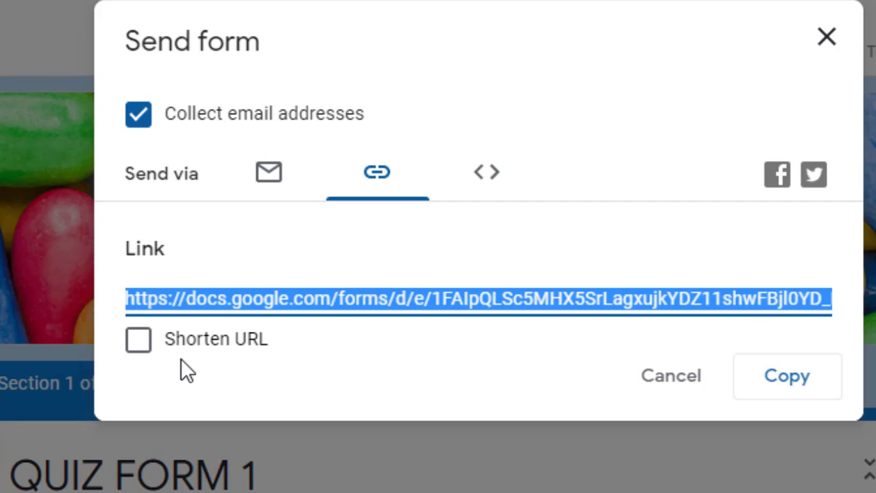
{"action": "left_click", "coordinate": [138, 348]}
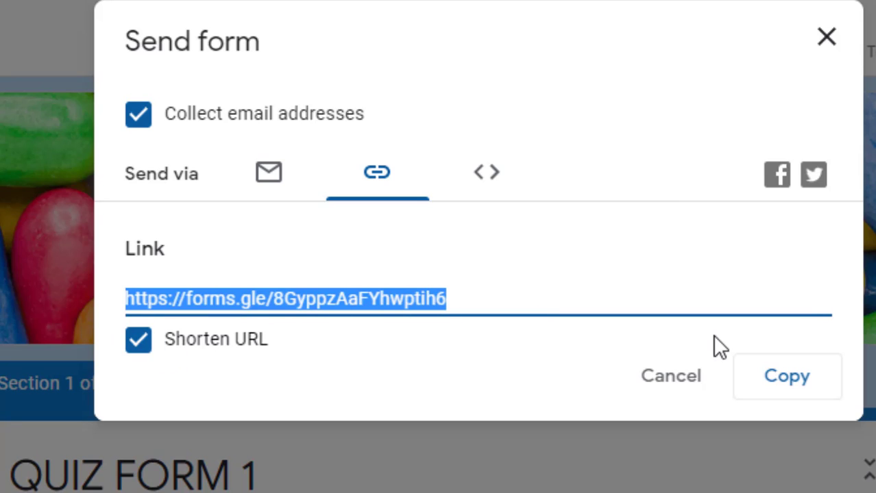
{"action": "left_click", "coordinate": [754, 383]}
Untick Collect email addresses, copy the short link again, and close the dialog
{"action": "left_click", "coordinate": [138, 115]}
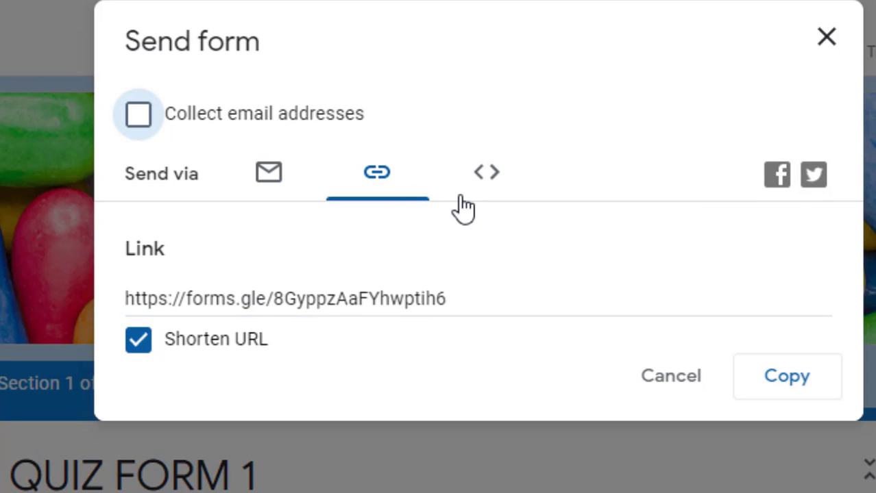
{"action": "left_click", "coordinate": [791, 385]}
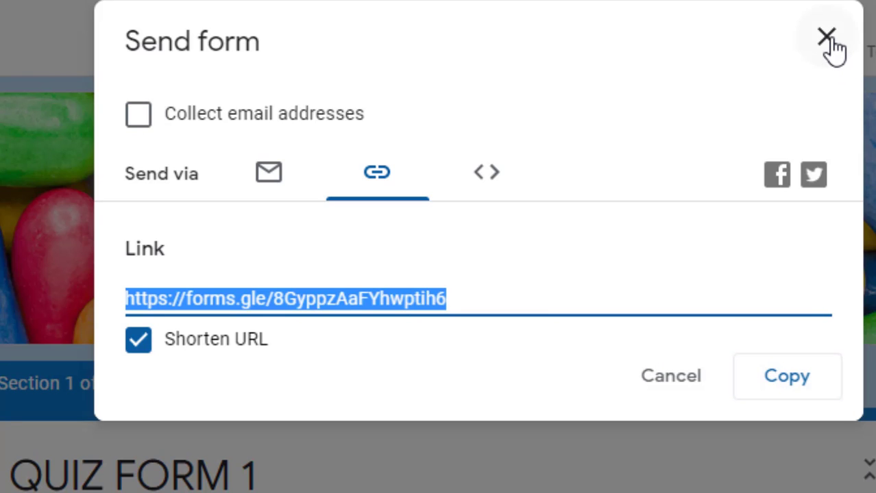
{"action": "left_click", "coordinate": [831, 42]}
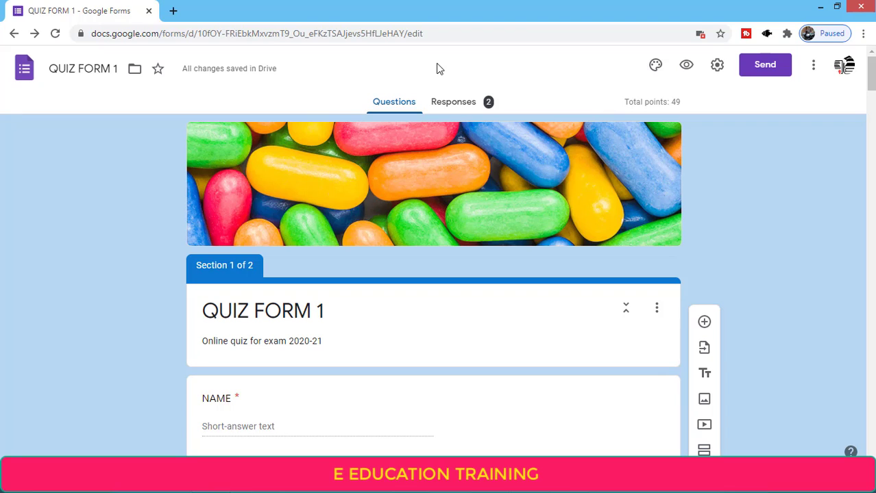
{"action": "left_click", "coordinate": [173, 11]}
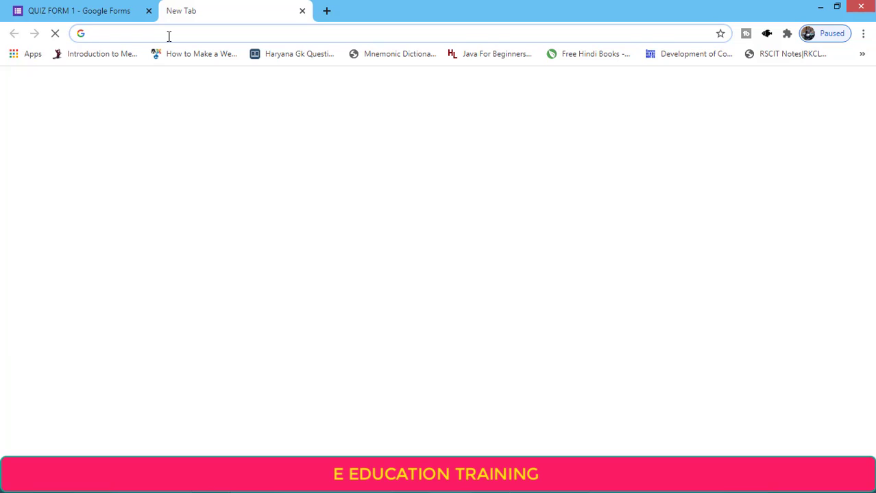
{"action": "key", "text": "ctrl+v"}
{"action": "key", "text": "Return"}
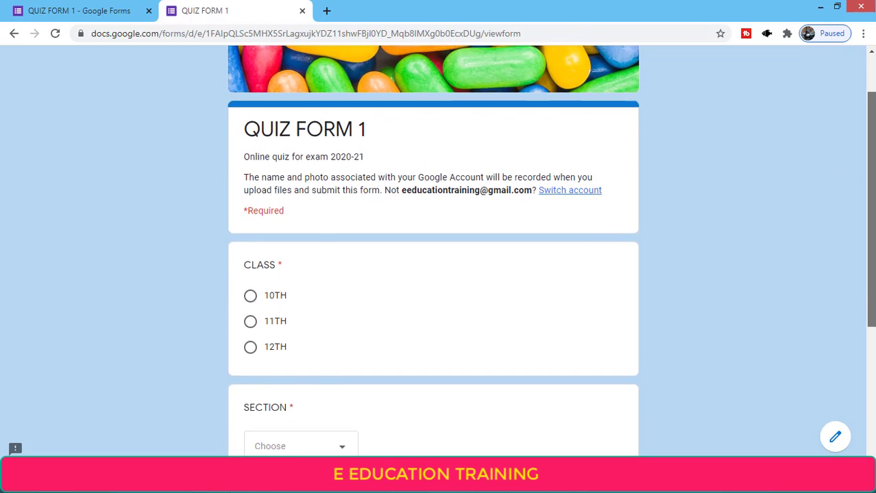
{"action": "left_click_drag", "start_coordinate": [870, 171], "coordinate": [581, 437]}
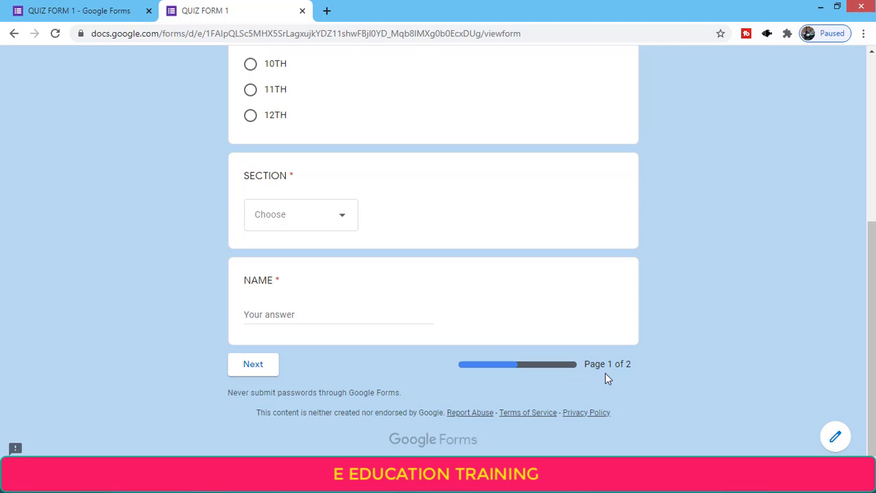
{"action": "left_click", "coordinate": [302, 12]}
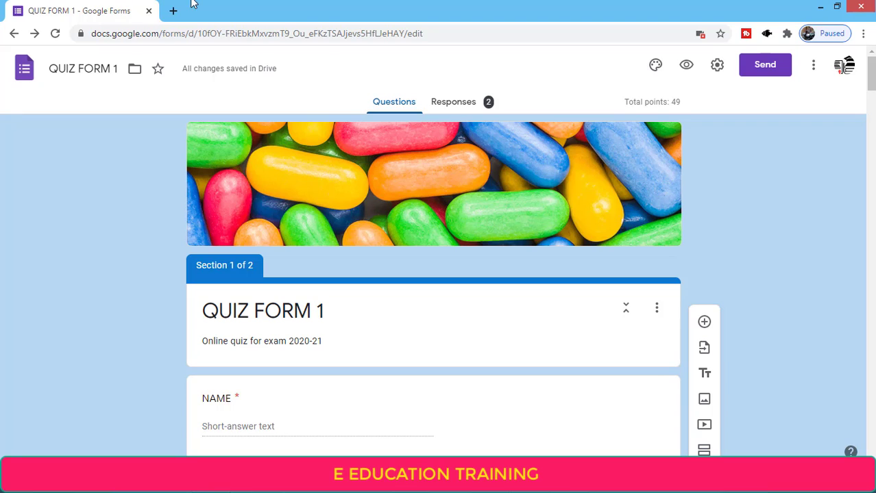
Paste the shared forms.gle quiz link into a new browser tab and open it
{"action": "left_click", "coordinate": [172, 10]}
{"action": "left_click", "coordinate": [140, 5]}
{"action": "left_click", "coordinate": [204, 8]}
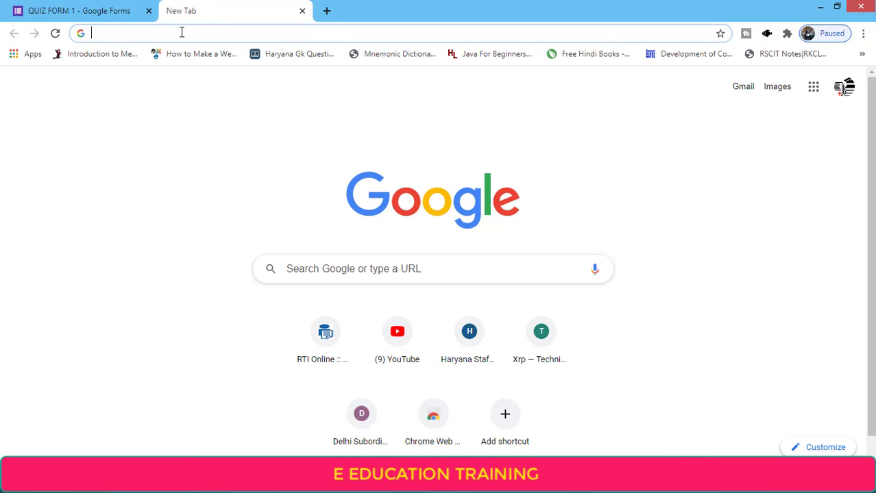
{"action": "key", "text": "ctrl+v"}
{"action": "key", "text": "Return"}
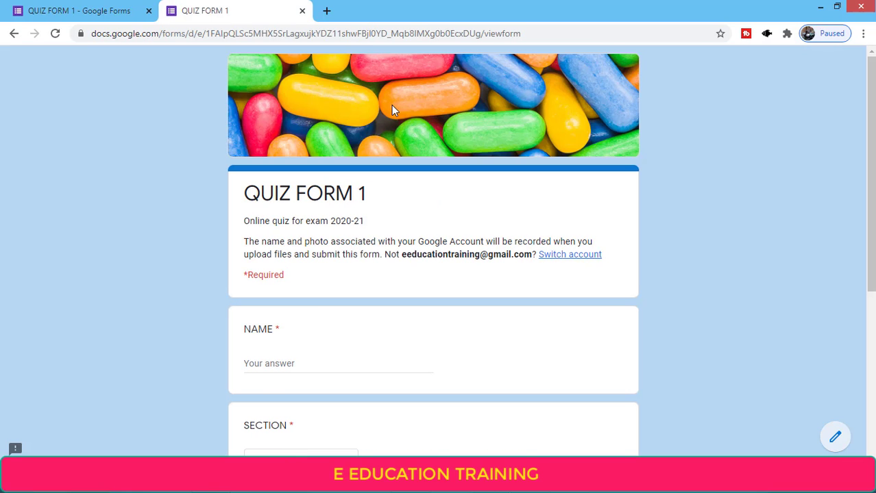
Answer NAME xyz, SECTION A and class 11TH, then go to page 2
{"action": "key", "text": "Tab"}
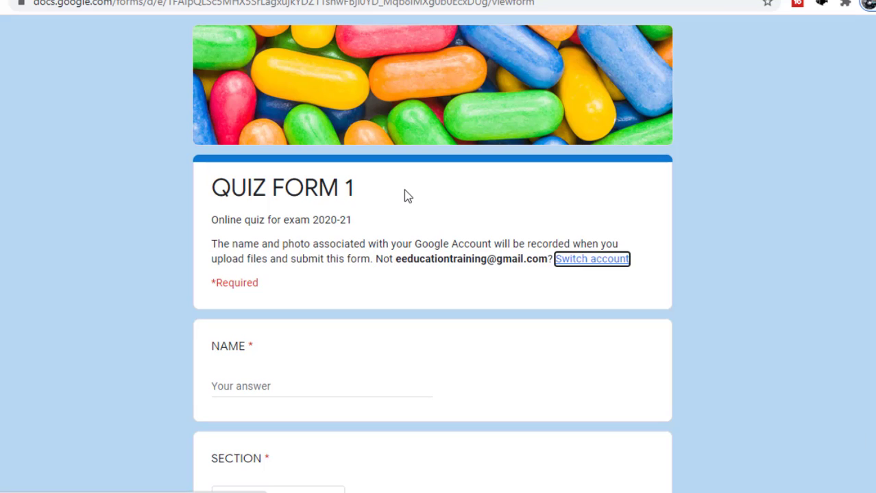
{"action": "key", "text": "Tab"}
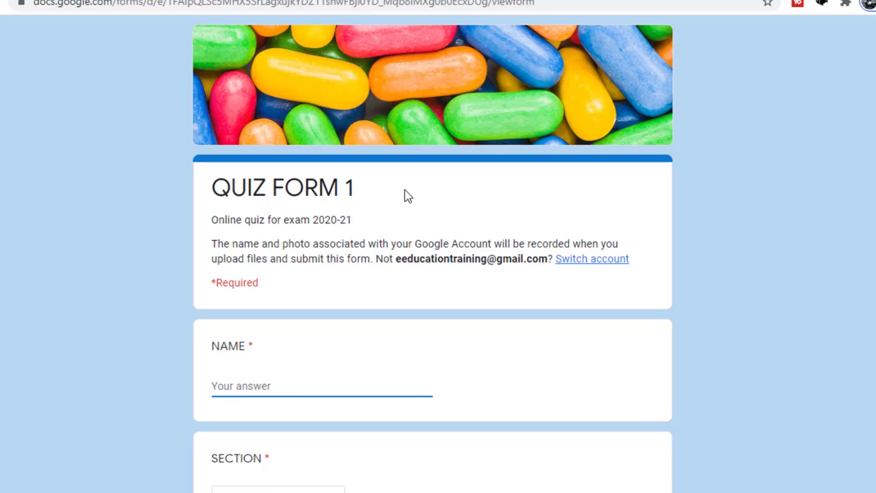
{"action": "type", "text": "xyz"}
{"action": "key", "text": "Tab"}
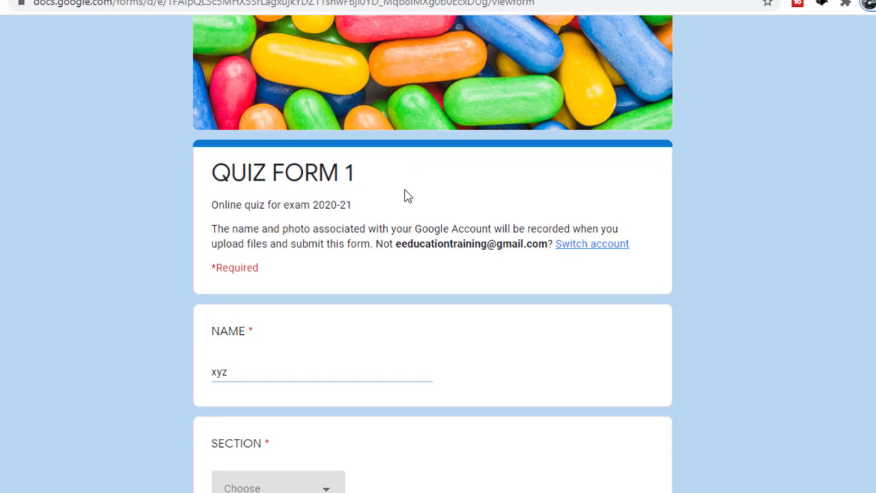
{"action": "scroll", "coordinate": [404, 410], "scroll_direction": "down", "scroll_amount": 2}
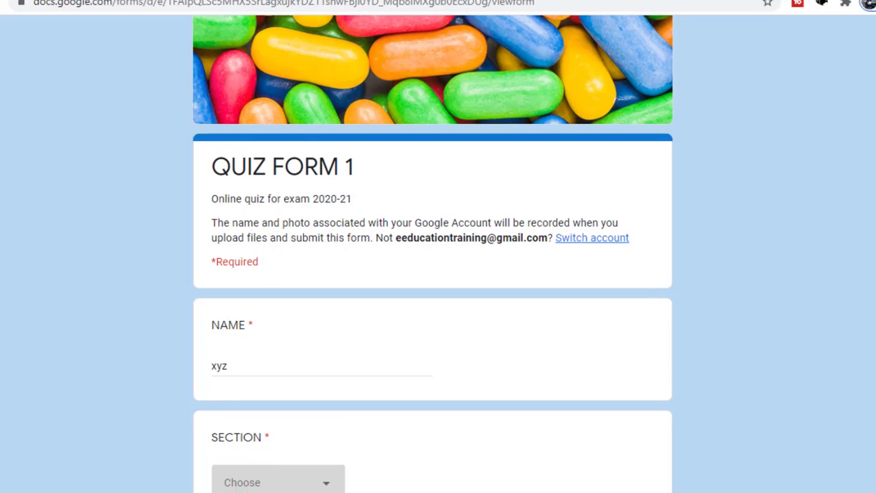
{"action": "left_click", "coordinate": [290, 360]}
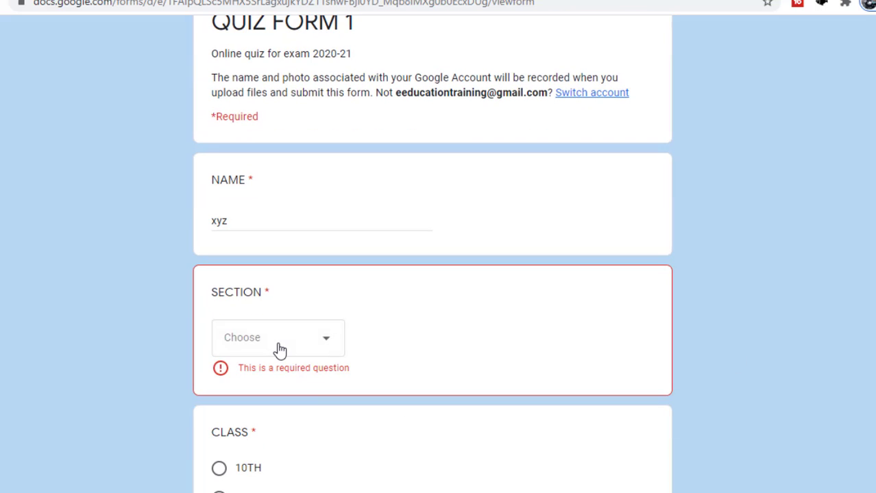
{"action": "left_click", "coordinate": [279, 351]}
{"action": "left_click", "coordinate": [253, 395]}
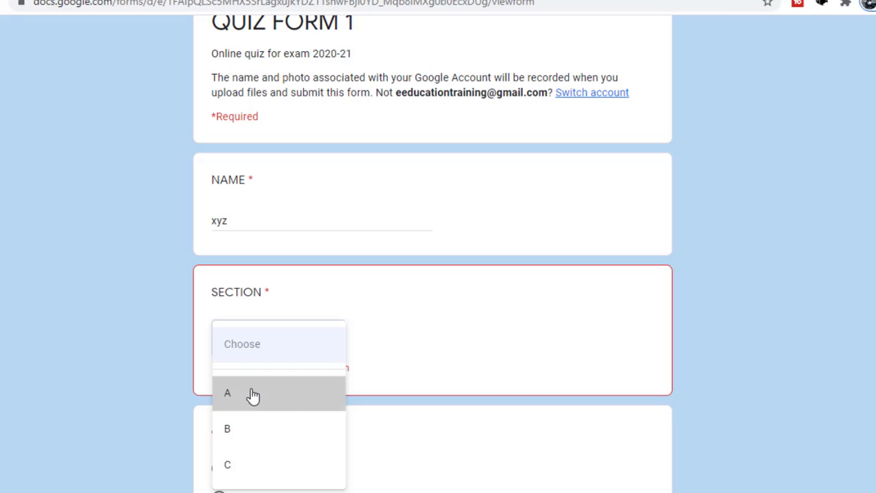
{"action": "scroll", "coordinate": [432, 274], "scroll_direction": "down", "scroll_amount": 2}
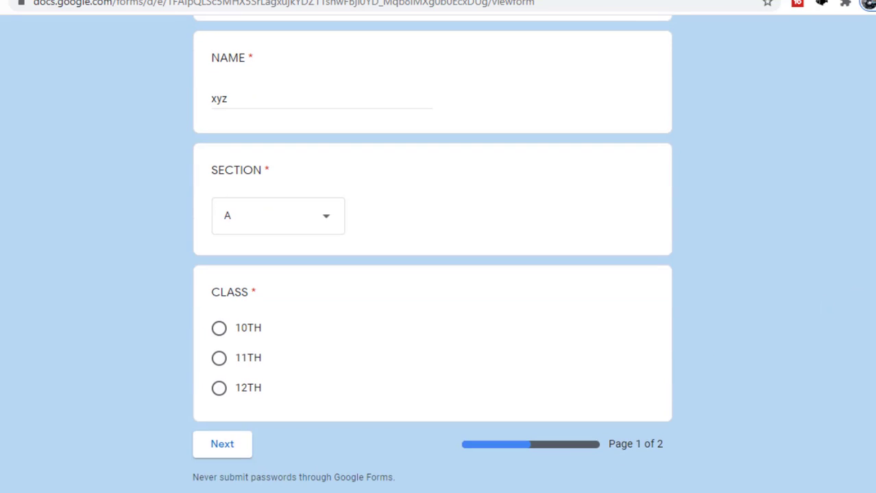
{"action": "left_click", "coordinate": [219, 357]}
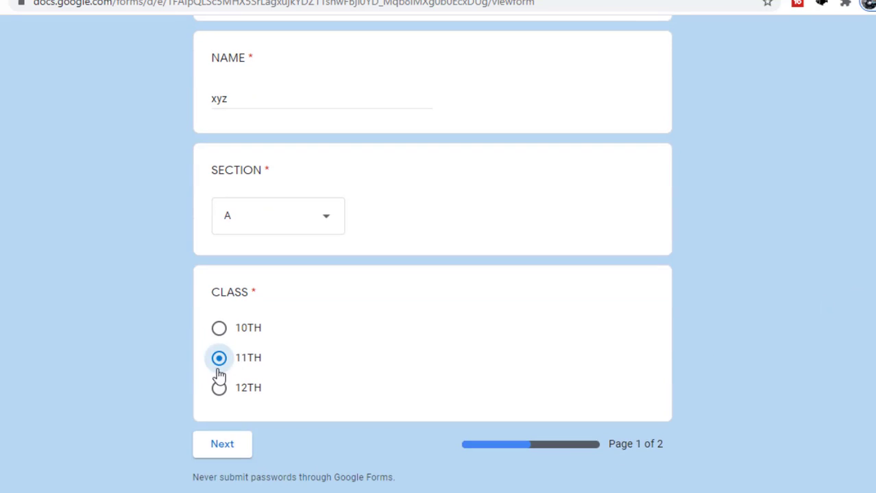
{"action": "left_click", "coordinate": [216, 445]}
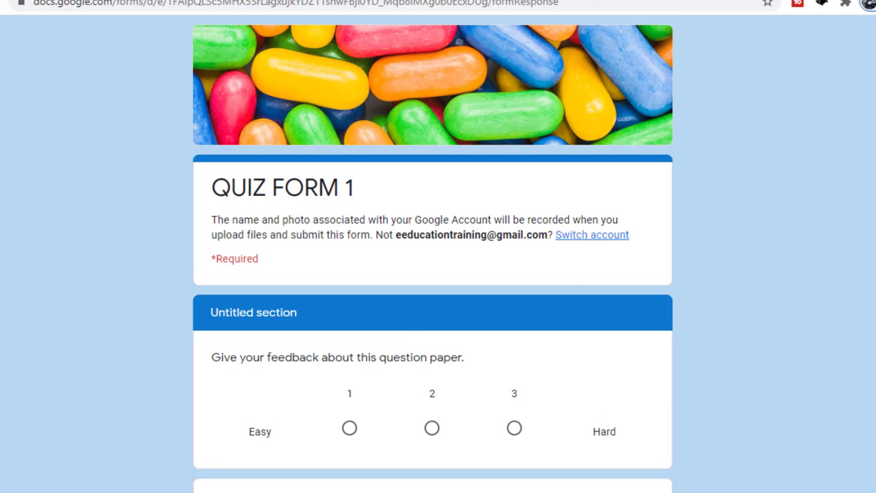
Rate the paper 3, date Gandhi Ji's birth 11 November 2020, and tick grapes and Orange
{"action": "scroll", "coordinate": [431, 274], "scroll_direction": "down", "scroll_amount": 2}
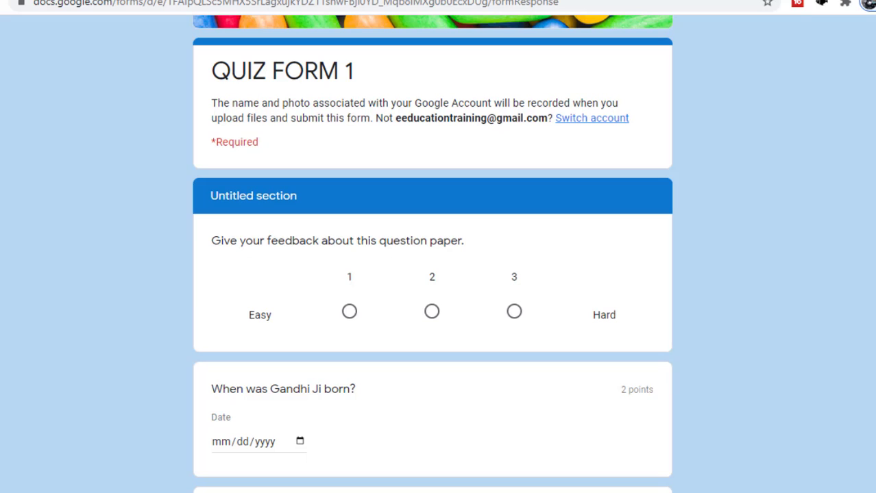
{"action": "scroll", "coordinate": [432, 274], "scroll_direction": "down", "scroll_amount": 1}
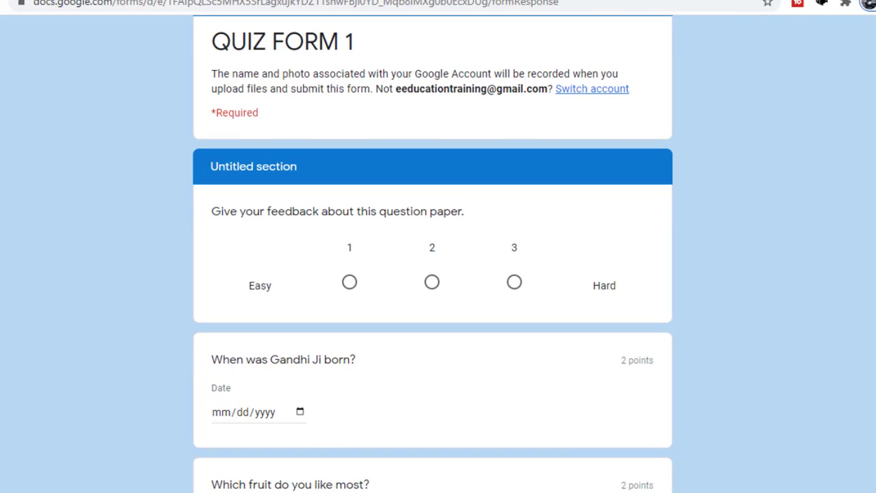
{"action": "scroll", "coordinate": [860, 130], "scroll_direction": "down", "scroll_amount": 2}
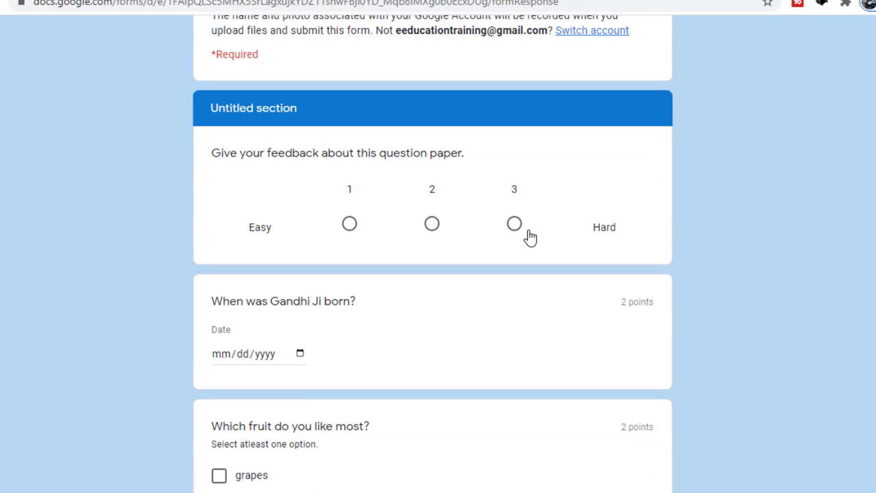
{"action": "left_click", "coordinate": [514, 225]}
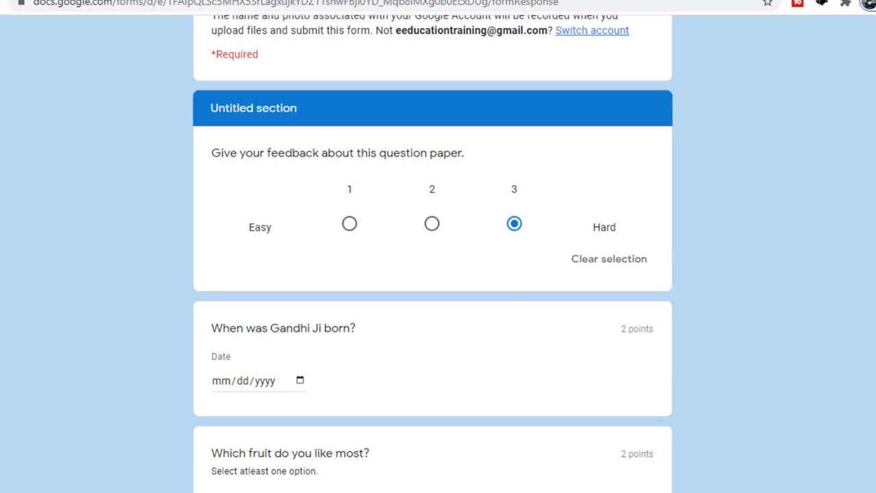
{"action": "scroll", "coordinate": [346, 230], "scroll_direction": "down", "scroll_amount": 3}
{"action": "left_click", "coordinate": [301, 217]}
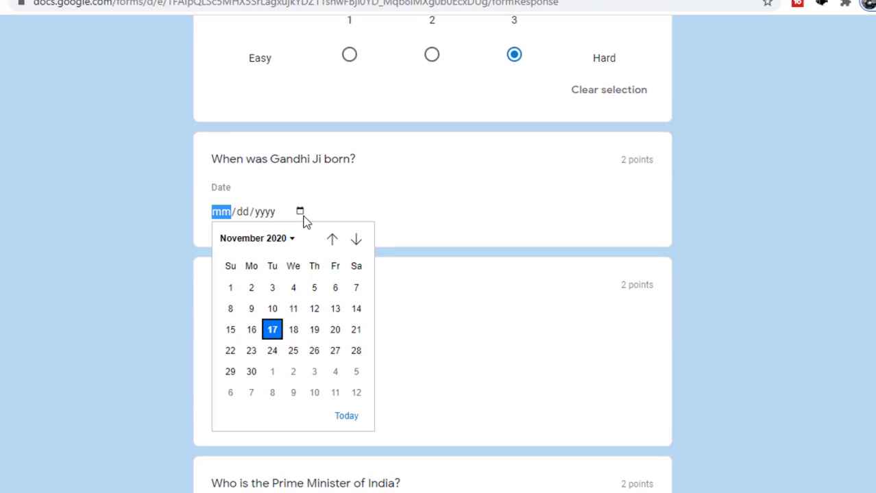
{"action": "left_click", "coordinate": [293, 309]}
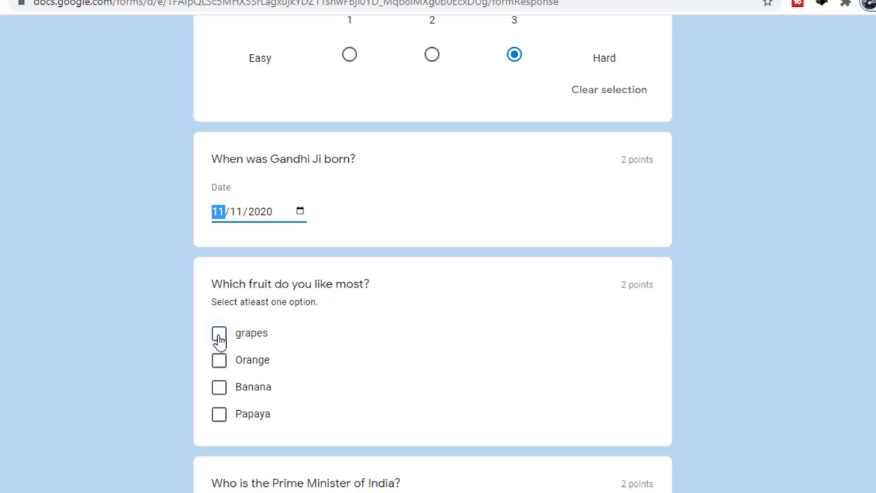
{"action": "left_click", "coordinate": [218, 334]}
{"action": "left_click", "coordinate": [288, 365]}
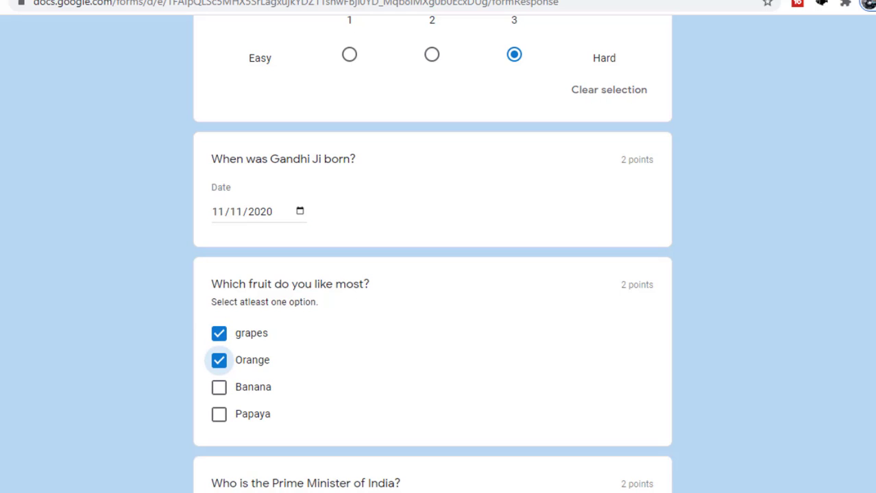
Answer the Prime Minister question 'jfrkr' and type a three-line filler essay answer
{"action": "scroll", "coordinate": [432, 274], "scroll_direction": "down", "scroll_amount": 5}
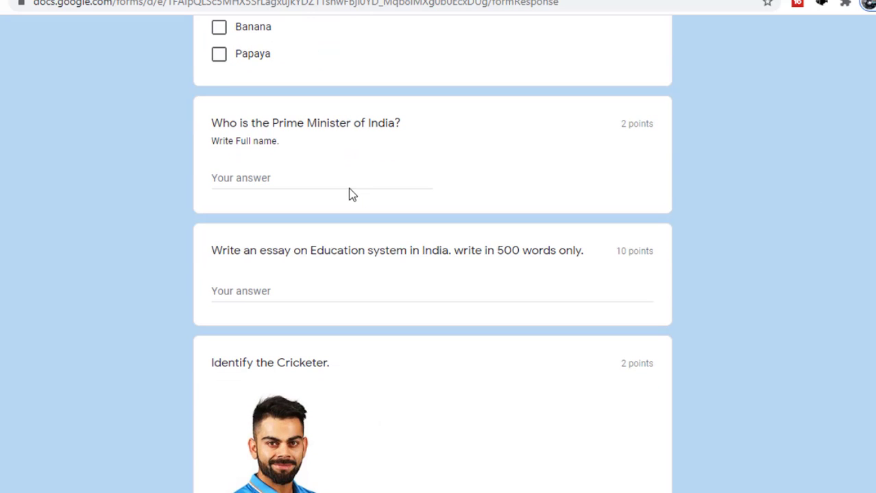
{"action": "key", "text": "Tab"}
{"action": "key", "text": "Tab"}
{"action": "key", "text": "Tab"}
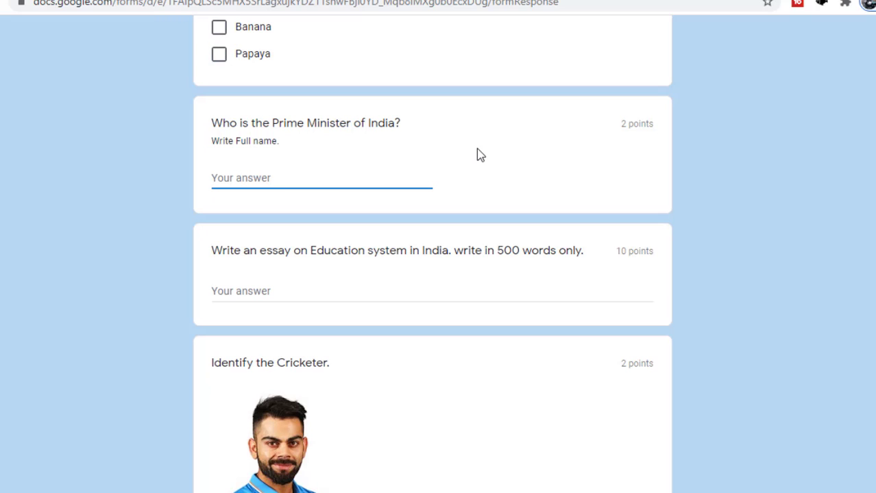
{"action": "type", "text": "jfrkr"}
{"action": "left_click", "coordinate": [275, 309]}
{"action": "type", "text": "dDZFdsjbfjd"}
{"action": "key", "text": "Return"}
{"action": "type", "text": "sdfjbds kj fhbsjjs"}
{"action": "left_click", "coordinate": [402, 311]}
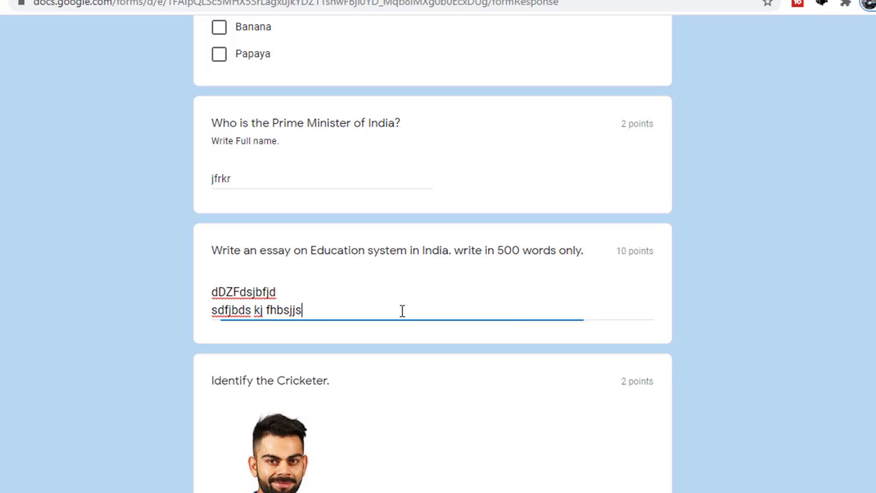
{"action": "key", "text": "Return"}
{"action": "type", "text": "dsfn hdskf husk"}
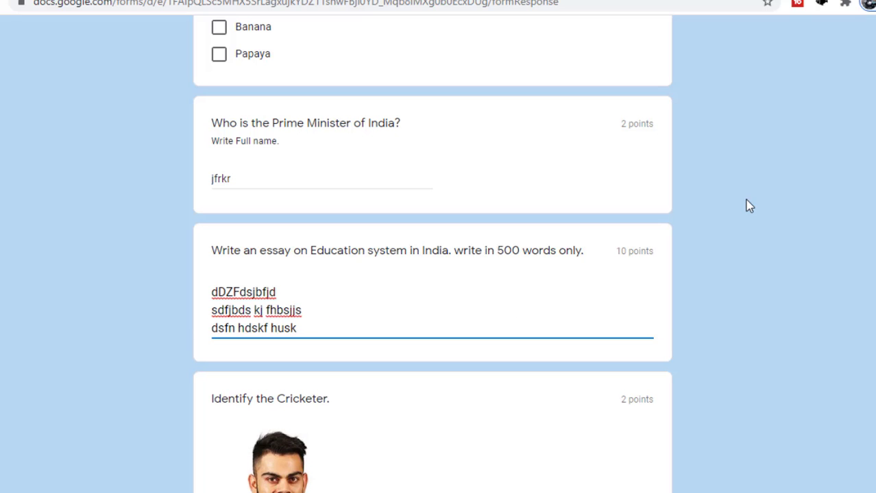
Identify the cricketer as VIRAT KOHLI and answer 7 colours for the rainbow
{"action": "scroll", "coordinate": [431, 274], "scroll_direction": "down", "scroll_amount": 5}
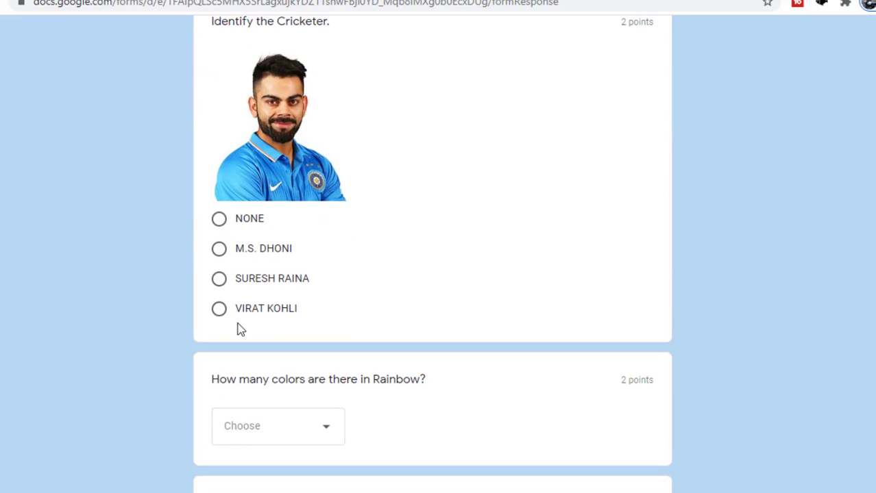
{"action": "left_click", "coordinate": [220, 311]}
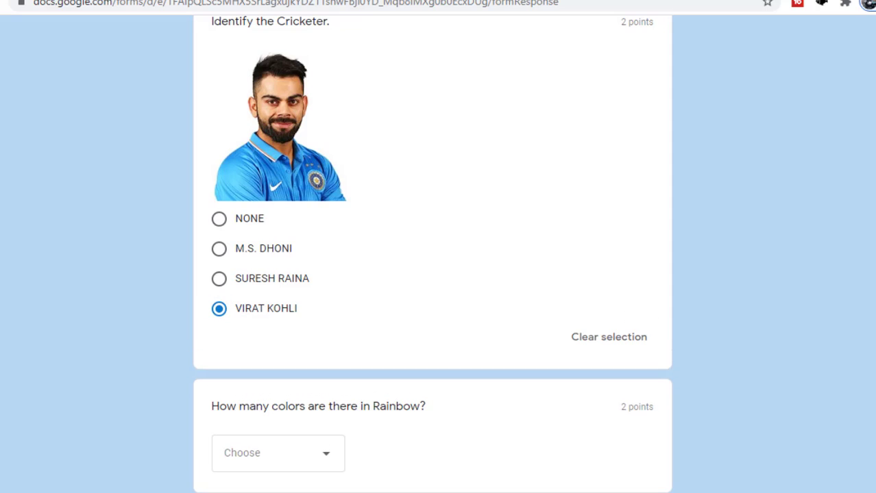
{"action": "scroll", "coordinate": [431, 274], "scroll_direction": "down", "scroll_amount": 2}
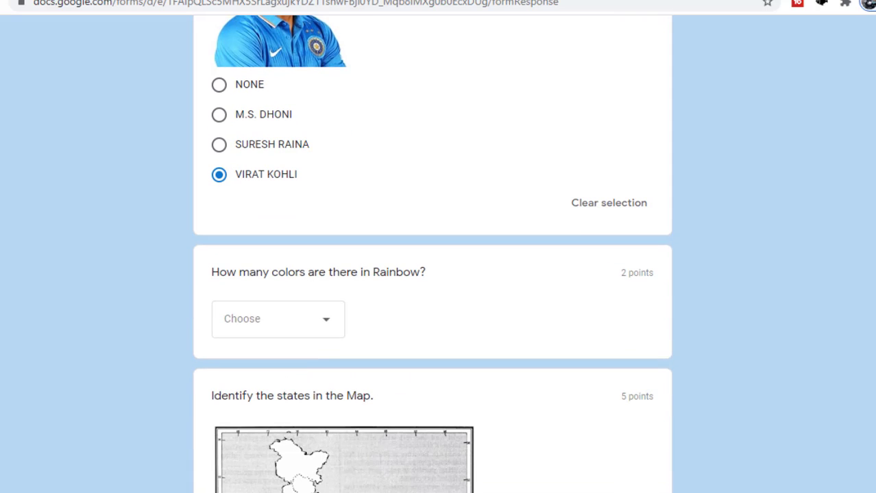
{"action": "left_click", "coordinate": [284, 320]}
{"action": "left_click", "coordinate": [243, 396]}
Fill the grids: E to KERALA, A to U.P., ASSAM as TEA, M.P. as RICE
{"action": "scroll", "coordinate": [243, 396], "scroll_direction": "down", "scroll_amount": 9}
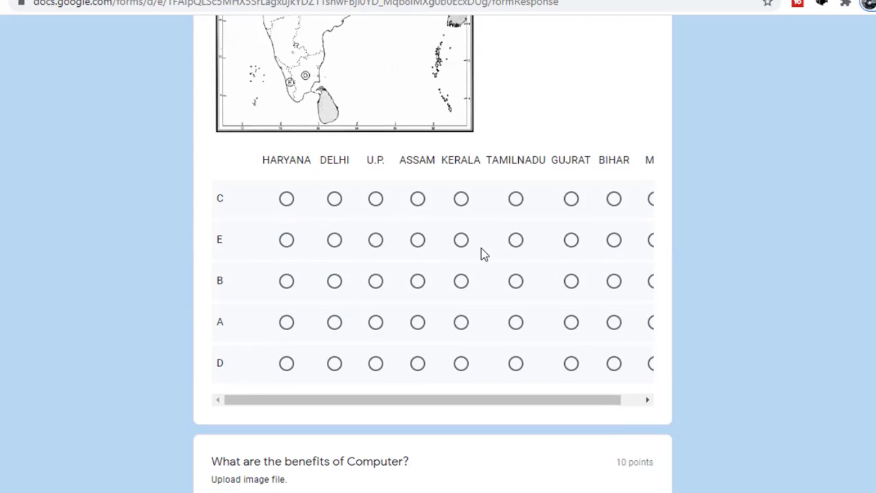
{"action": "left_click", "coordinate": [460, 240]}
{"action": "left_click", "coordinate": [376, 322]}
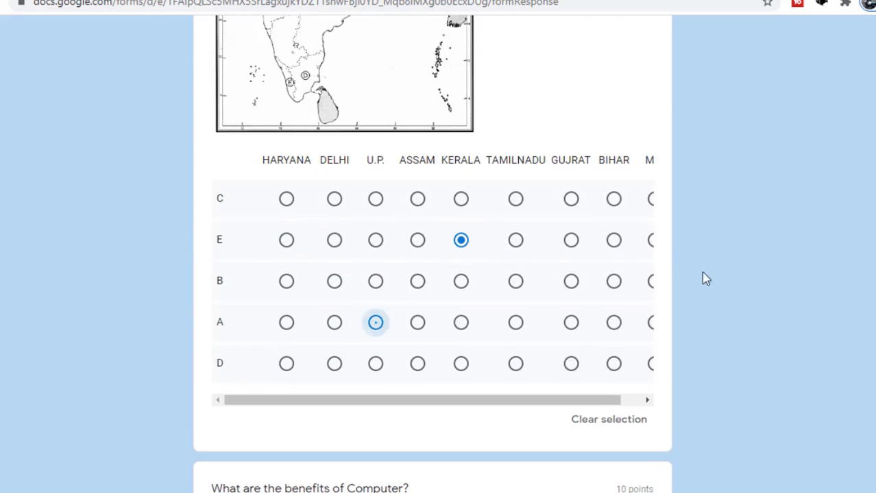
{"action": "scroll", "coordinate": [706, 278], "scroll_direction": "down", "scroll_amount": 8}
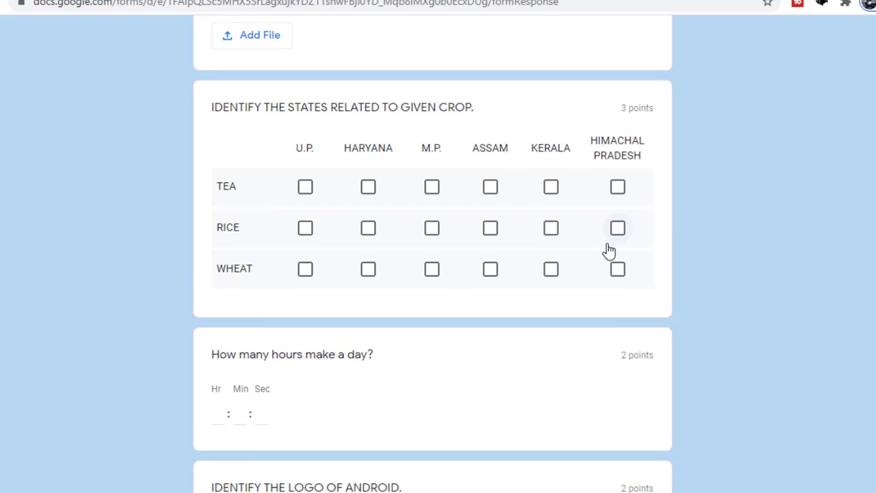
{"action": "left_click", "coordinate": [492, 191]}
{"action": "left_click", "coordinate": [428, 229]}
Pick the Android logo (Option 3) and identify the animal as Snake
{"action": "scroll", "coordinate": [558, 258], "scroll_direction": "down", "scroll_amount": 7}
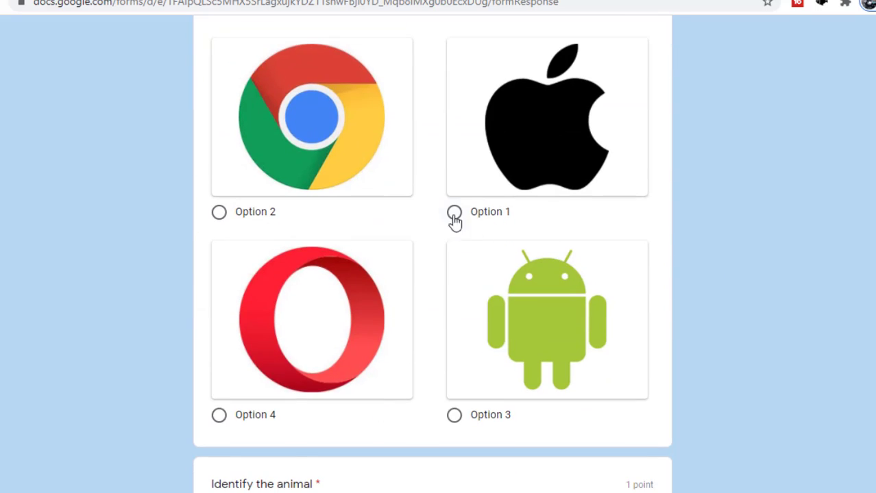
{"action": "left_click", "coordinate": [454, 417]}
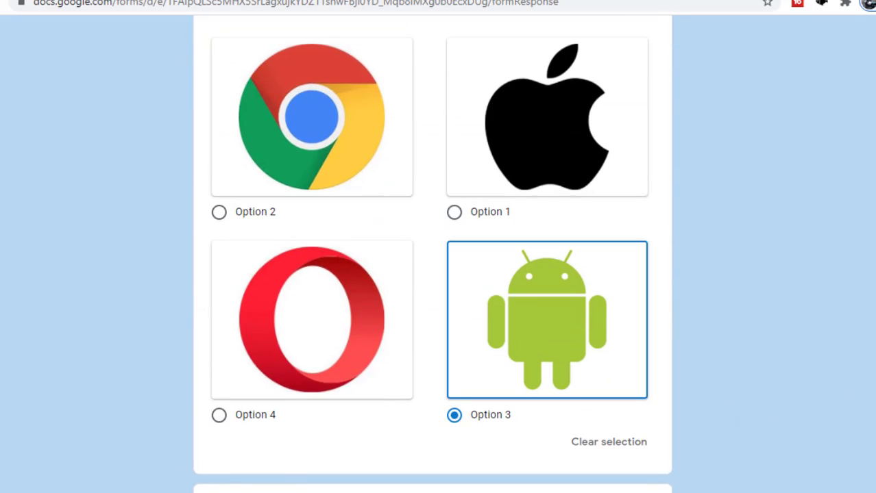
{"action": "scroll", "coordinate": [438, 274], "scroll_direction": "down", "scroll_amount": 5}
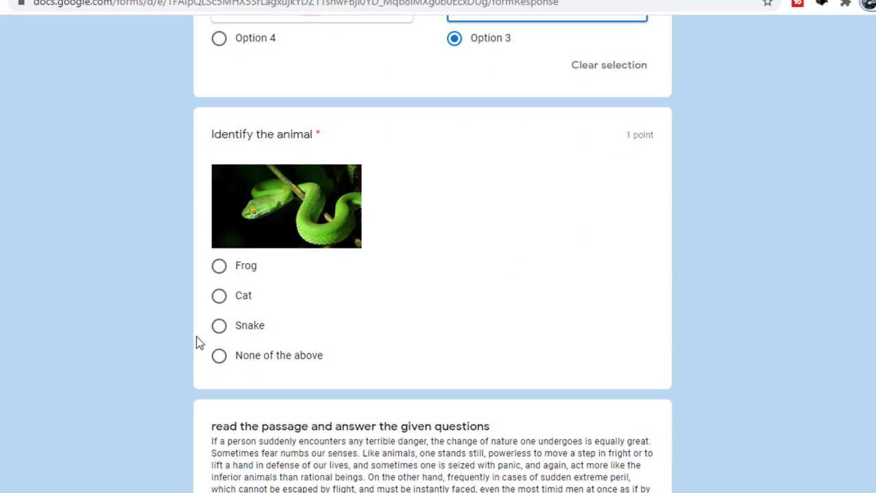
{"action": "left_click", "coordinate": [218, 326]}
{"action": "scroll", "coordinate": [431, 274], "scroll_direction": "down", "scroll_amount": 6}
Type filler text answers for the two passage questions
{"action": "left_click", "coordinate": [353, 250]}
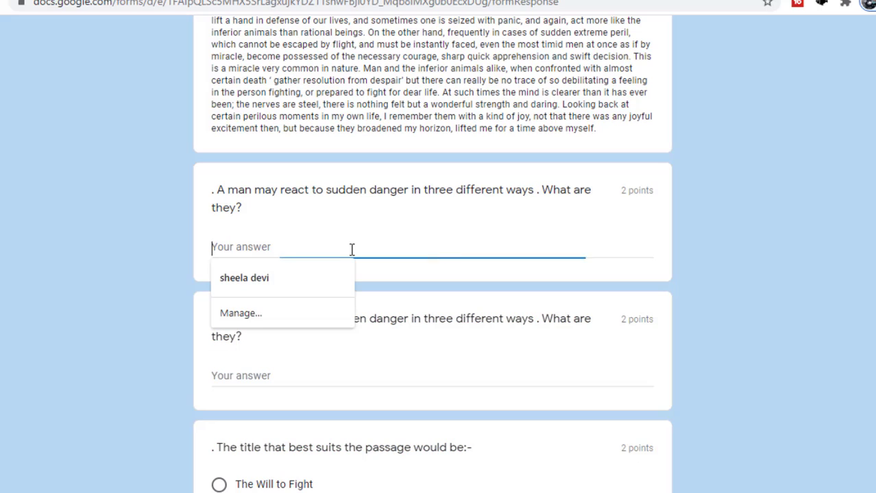
{"action": "type", "text": "fjkvhjksfhgv"}
{"action": "left_click", "coordinate": [494, 264]}
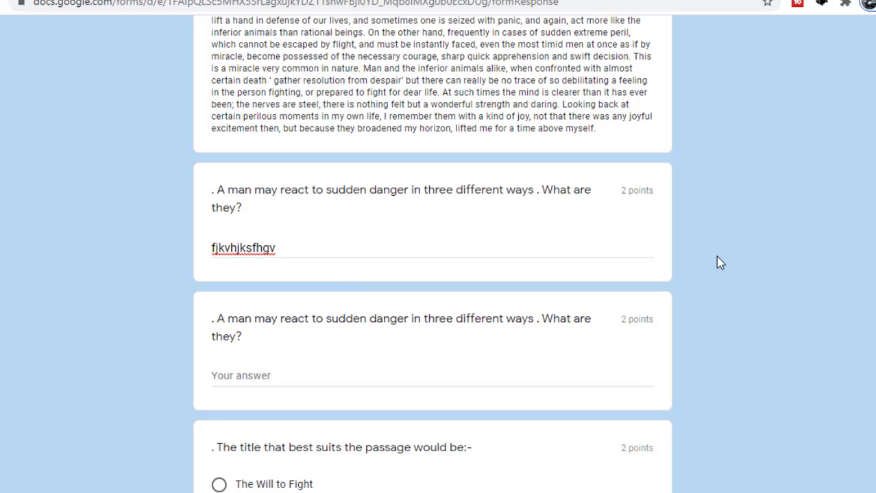
{"action": "left_click", "coordinate": [313, 252]}
{"action": "type", "text": "xvf"}
{"action": "key", "text": "Tab"}
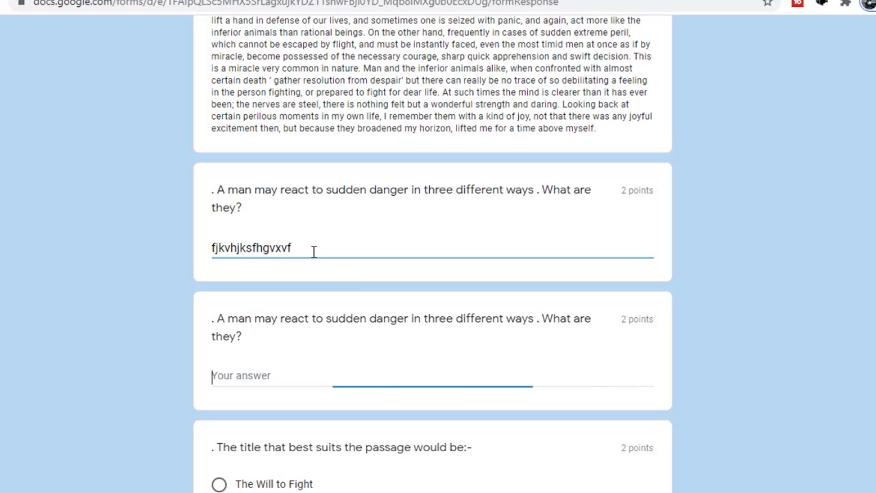
{"action": "type", "text": "sdhbfhadsj"}
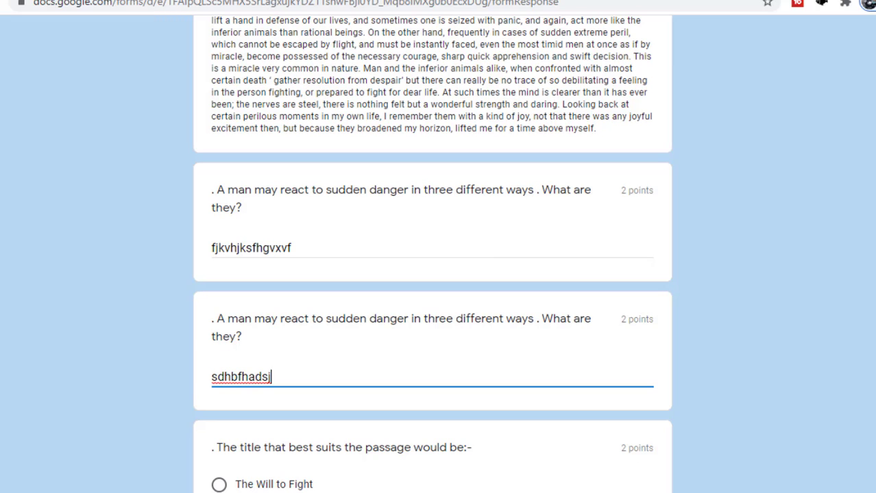
Choose 'The Miracle of Confronting Danger' as the title and submit the response
{"action": "scroll", "coordinate": [439, 274], "scroll_direction": "down", "scroll_amount": 4}
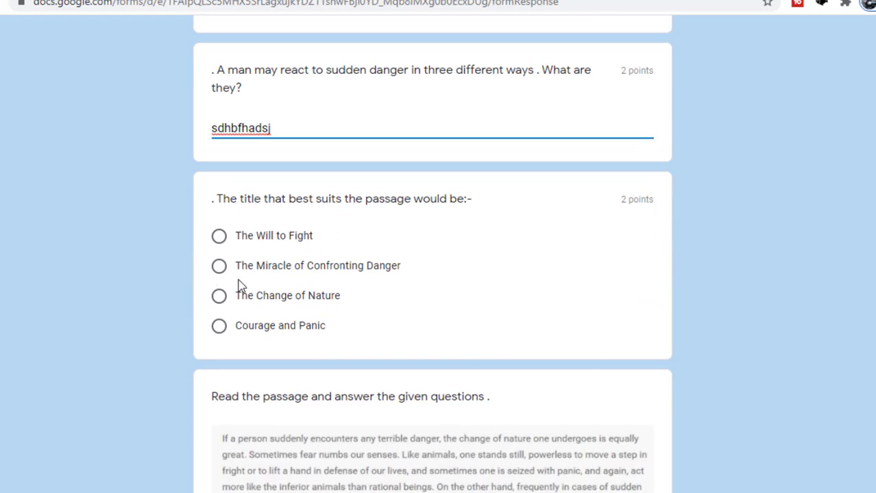
{"action": "left_click", "coordinate": [216, 267]}
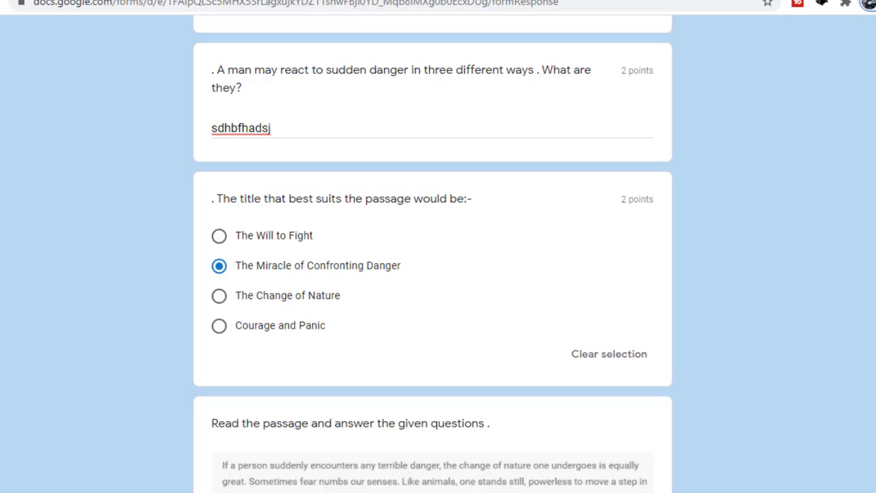
{"action": "scroll", "coordinate": [439, 274], "scroll_direction": "down", "scroll_amount": 5}
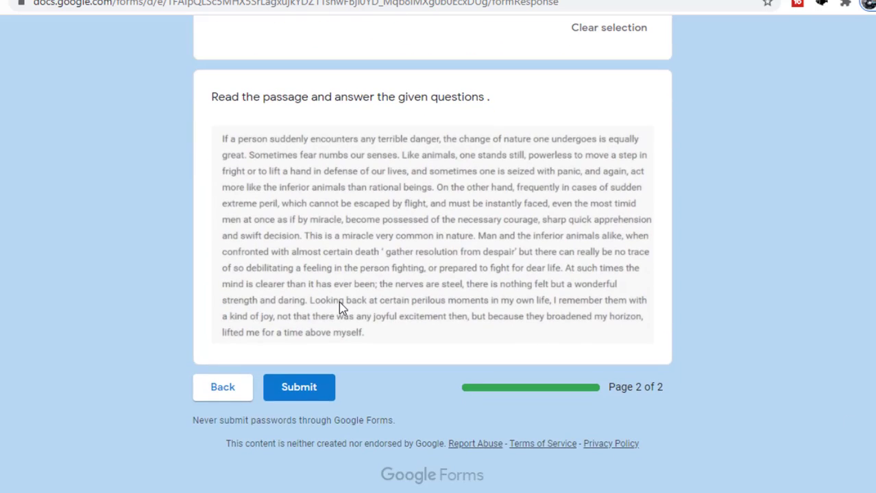
{"action": "left_click", "coordinate": [305, 396]}
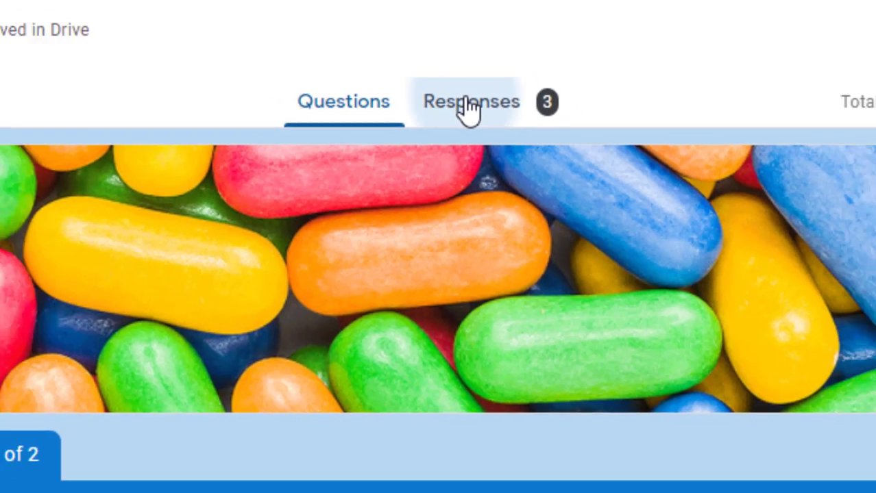
Review the quiz summary: average 7.67/49, median 8/49, range 5–10 points, then scroll through the charts
{"action": "left_click", "coordinate": [475, 108]}
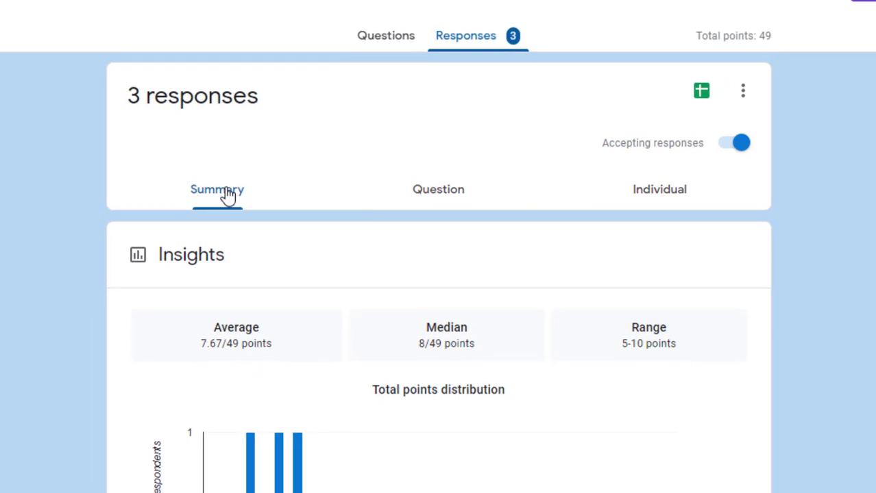
{"action": "scroll", "coordinate": [442, 162], "scroll_direction": "down", "scroll_amount": 3}
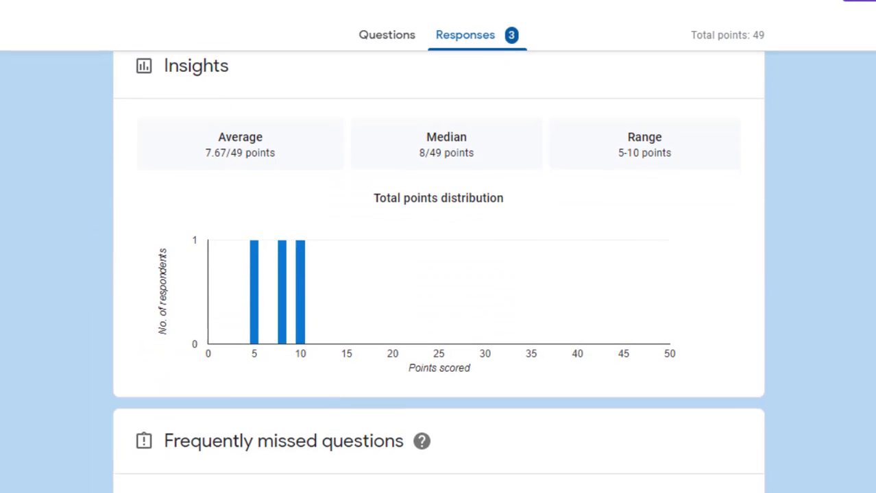
{"action": "left_click_drag", "start_coordinate": [221, 142], "coordinate": [261, 144]}
{"action": "left_click_drag", "start_coordinate": [429, 143], "coordinate": [871, 101]}
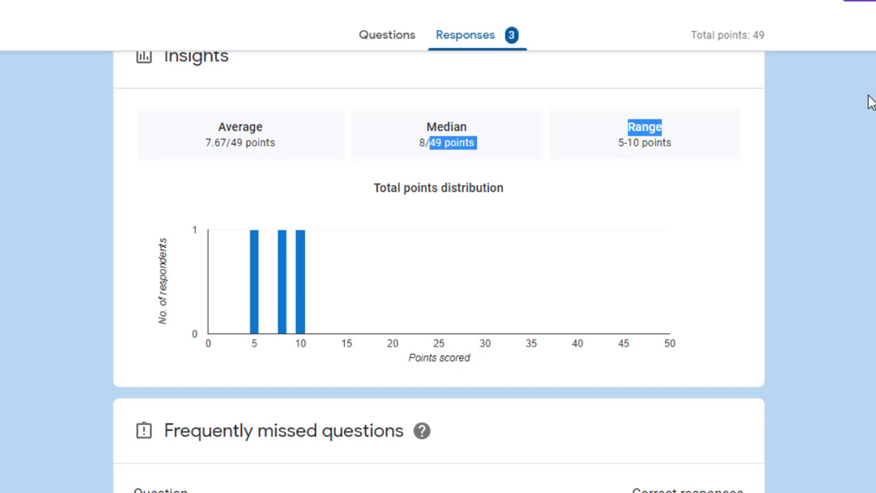
{"action": "scroll", "coordinate": [439, 274], "scroll_direction": "down", "scroll_amount": 5}
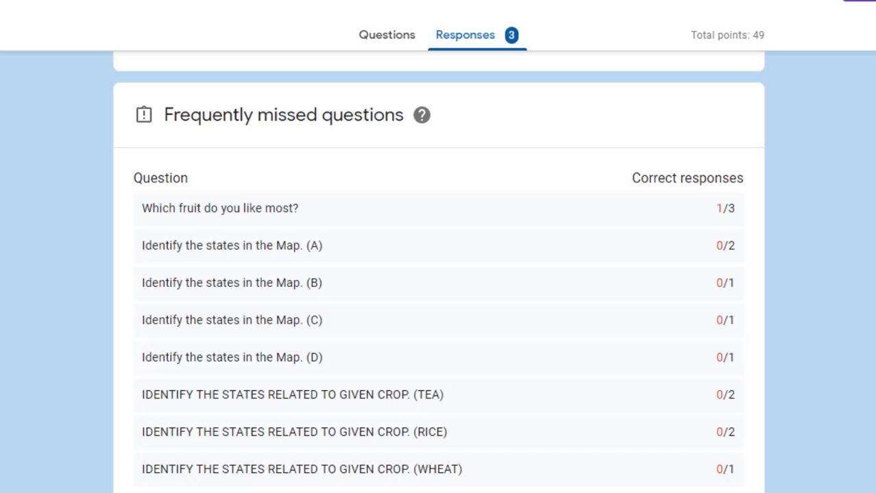
{"action": "scroll", "coordinate": [438, 275], "scroll_direction": "down", "scroll_amount": 1}
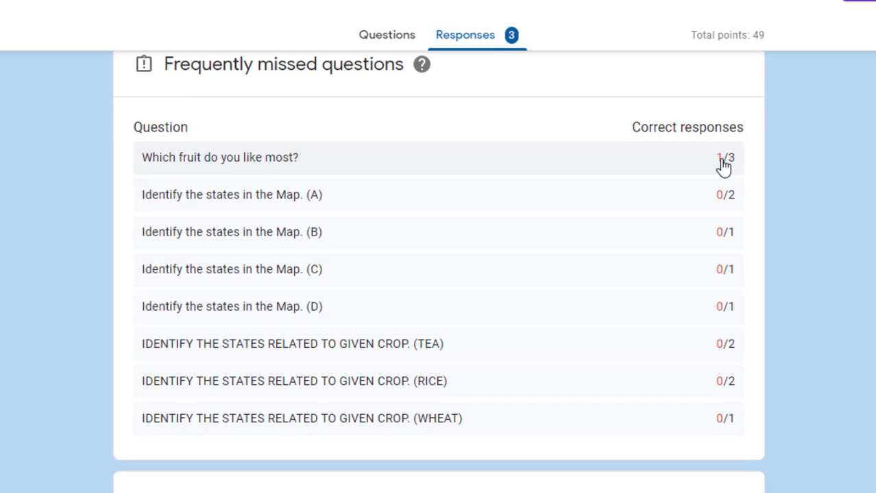
{"action": "scroll", "coordinate": [438, 274], "scroll_direction": "down", "scroll_amount": 5}
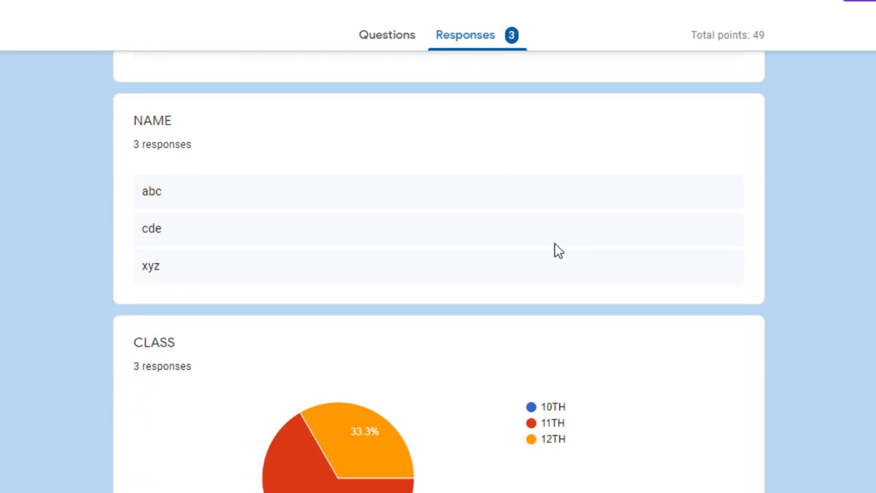
{"action": "scroll", "coordinate": [438, 274], "scroll_direction": "down", "scroll_amount": 3}
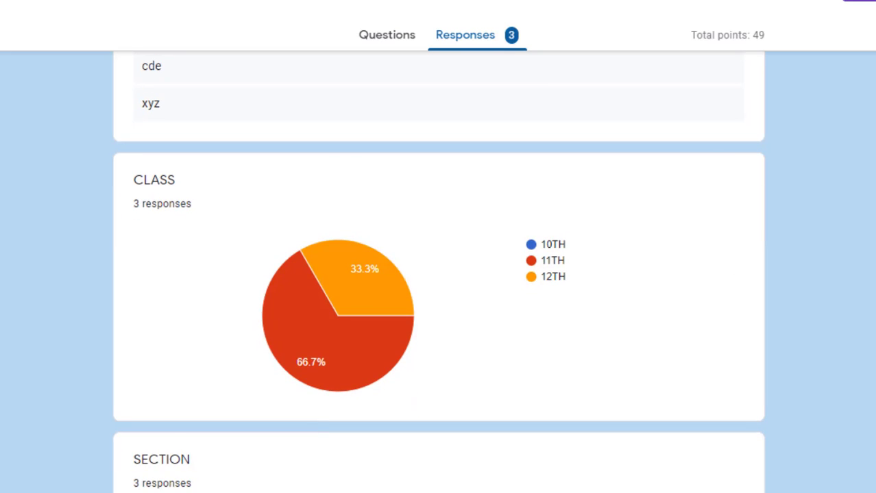
{"action": "scroll", "coordinate": [439, 274], "scroll_direction": "down", "scroll_amount": 8}
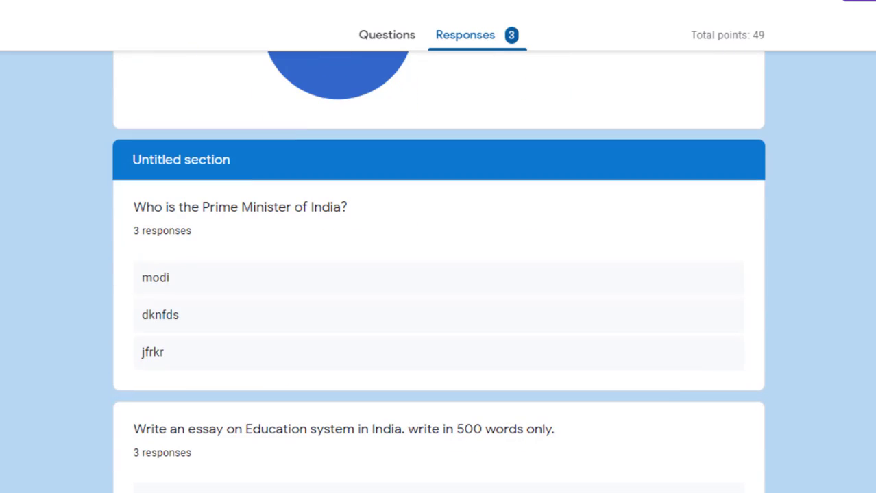
{"action": "scroll", "coordinate": [473, 312], "scroll_direction": "down", "scroll_amount": 1}
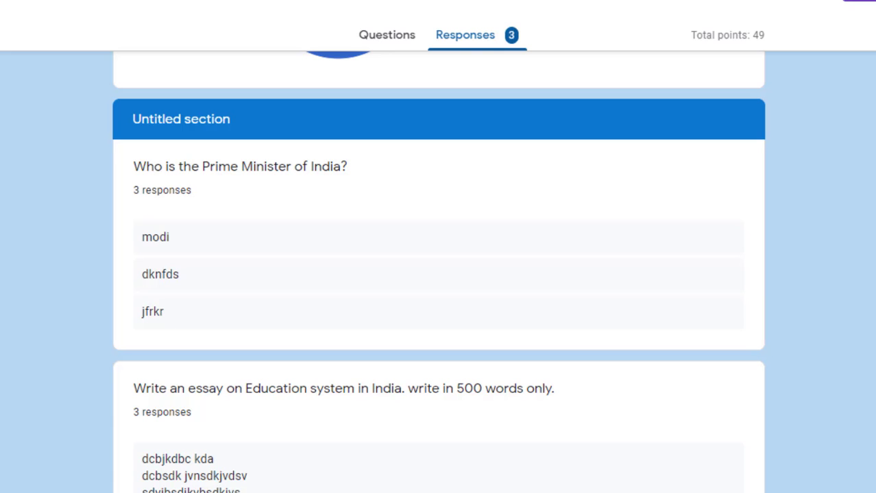
{"action": "scroll", "coordinate": [439, 274], "scroll_direction": "down", "scroll_amount": 6}
{"action": "scroll", "coordinate": [438, 274], "scroll_direction": "up", "scroll_amount": 15}
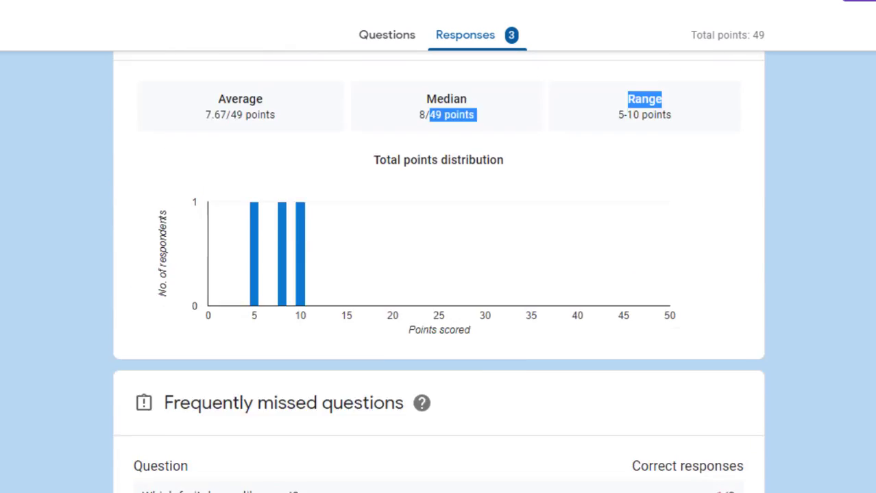
In the Question view, step through the questions to 5 of 20, the India education essay
{"action": "left_click", "coordinate": [442, 186]}
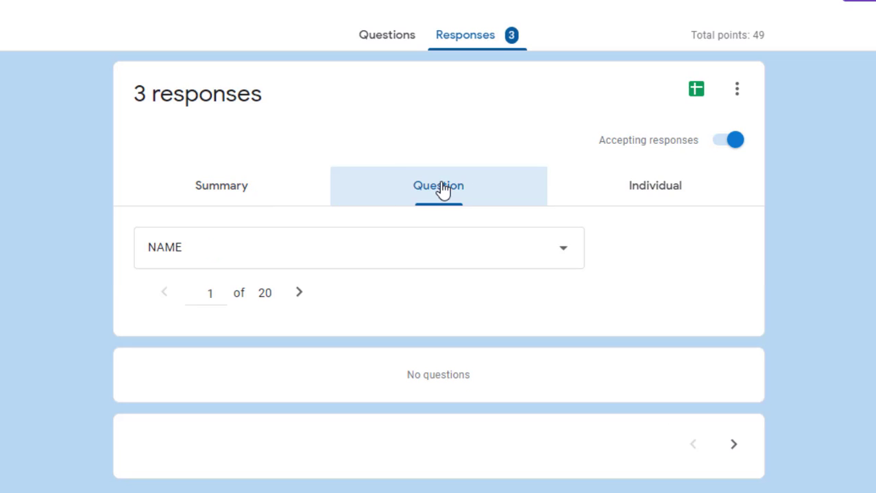
{"action": "scroll", "coordinate": [438, 274], "scroll_direction": "down", "scroll_amount": 1}
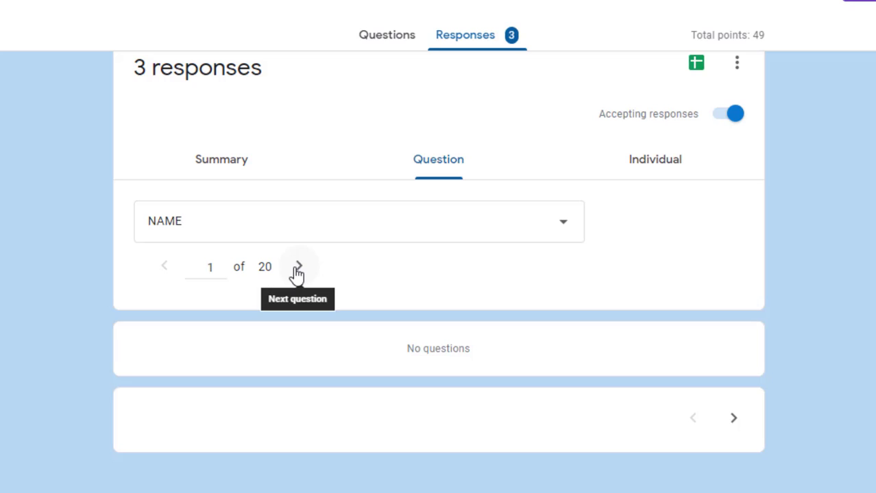
{"action": "left_click", "coordinate": [298, 267]}
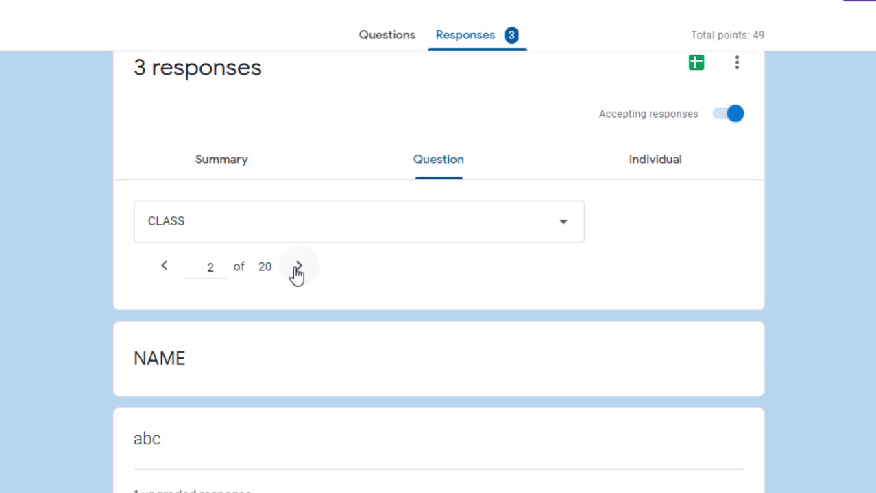
{"action": "left_click", "coordinate": [297, 269]}
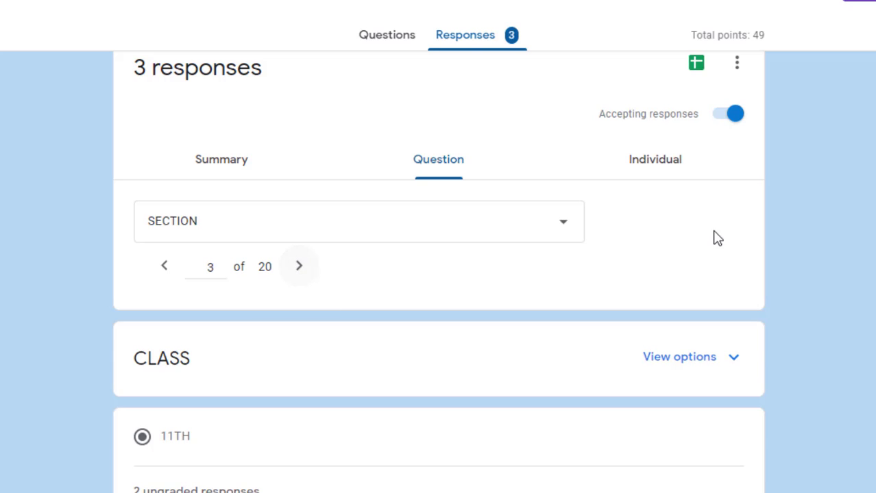
{"action": "scroll", "coordinate": [439, 274], "scroll_direction": "down", "scroll_amount": 1}
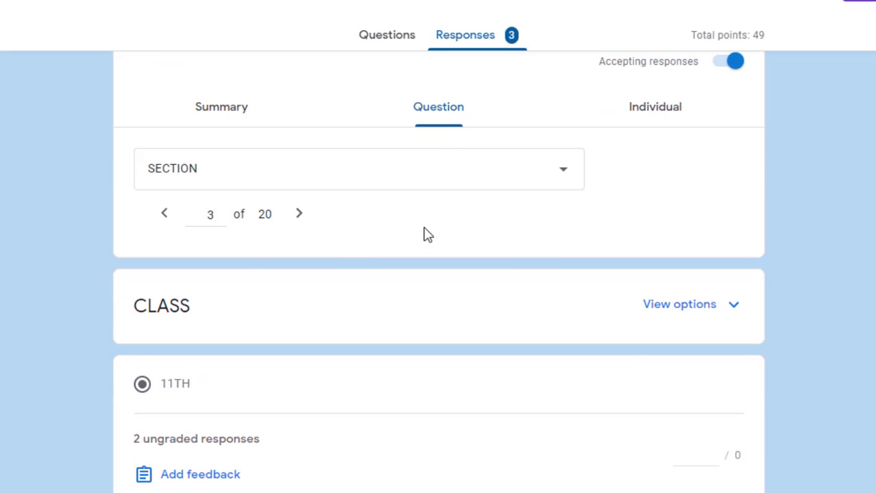
{"action": "left_click", "coordinate": [300, 221]}
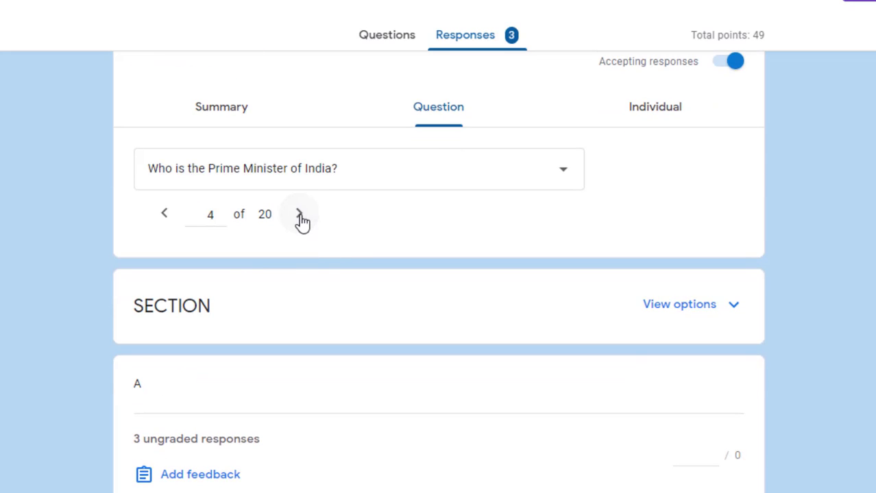
{"action": "left_click", "coordinate": [300, 217]}
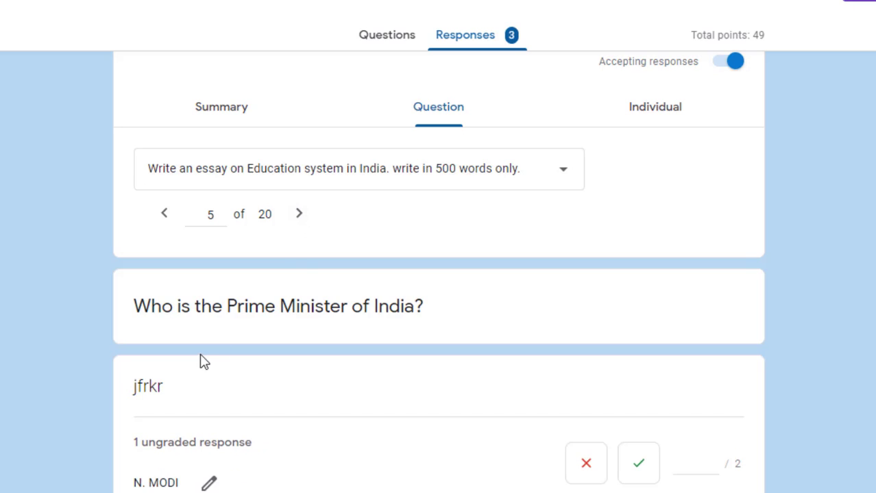
{"action": "scroll", "coordinate": [393, 346], "scroll_direction": "down", "scroll_amount": 5}
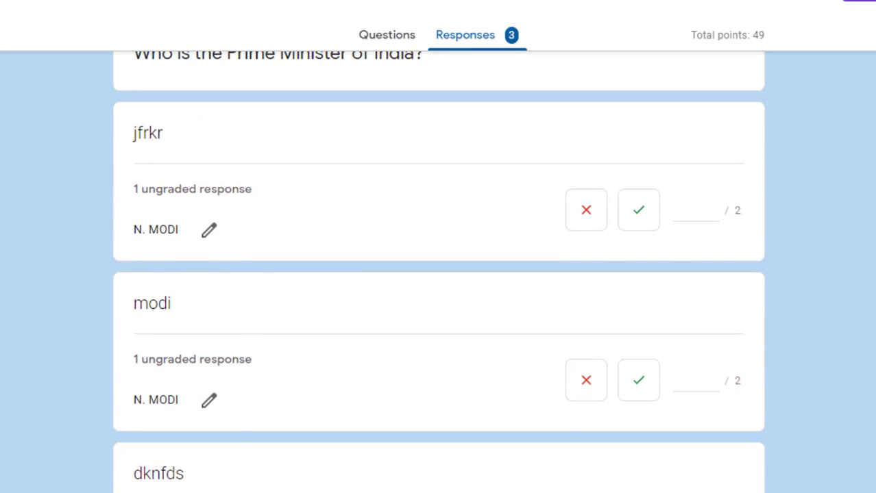
{"action": "scroll", "coordinate": [438, 274], "scroll_direction": "down", "scroll_amount": 3}
{"action": "scroll", "coordinate": [439, 274], "scroll_direction": "up", "scroll_amount": 8}
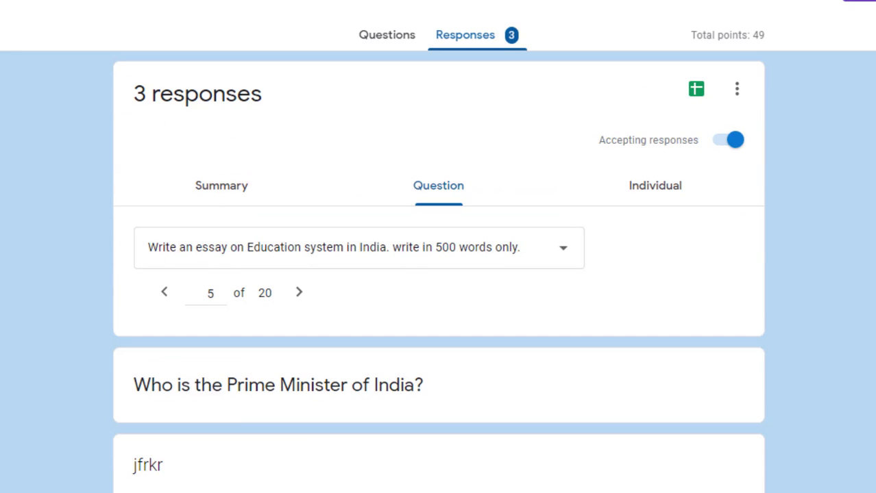
Switch to the Individual response view and scroll down to the ungraded questions
{"action": "left_click", "coordinate": [664, 189]}
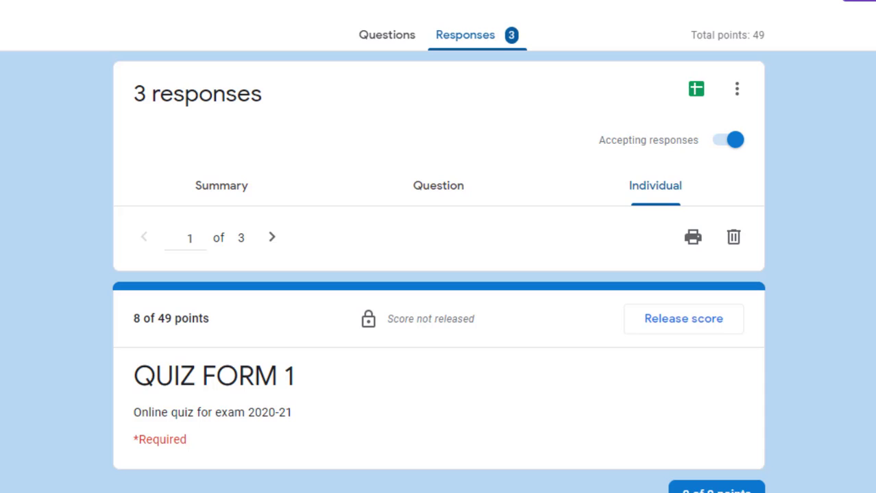
{"action": "scroll", "coordinate": [456, 141], "scroll_direction": "down", "scroll_amount": 1}
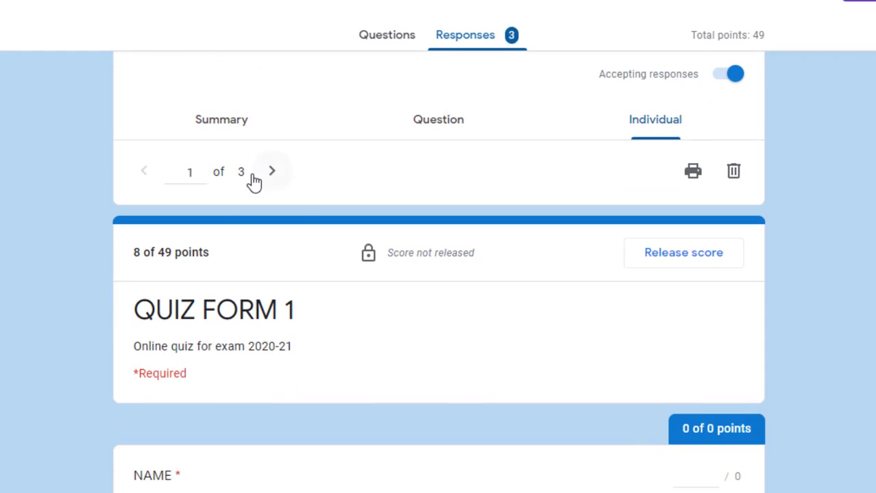
{"action": "scroll", "coordinate": [439, 274], "scroll_direction": "down", "scroll_amount": 5}
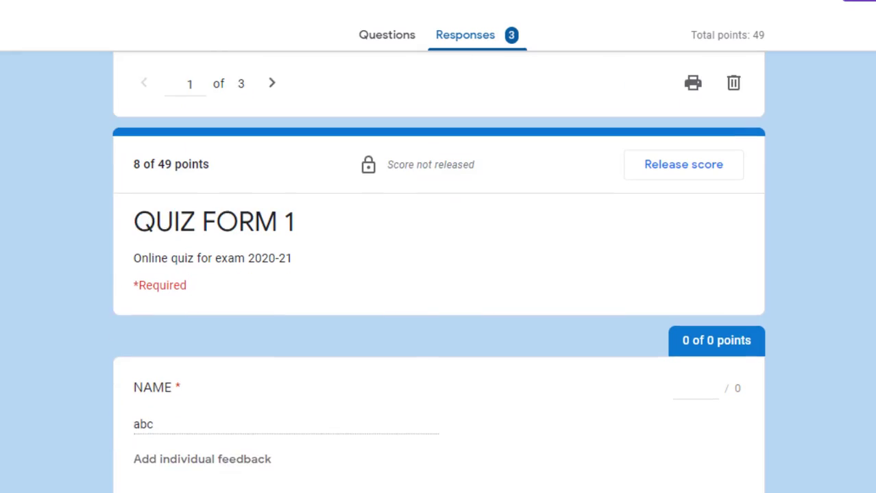
{"action": "scroll", "coordinate": [439, 274], "scroll_direction": "down", "scroll_amount": 8}
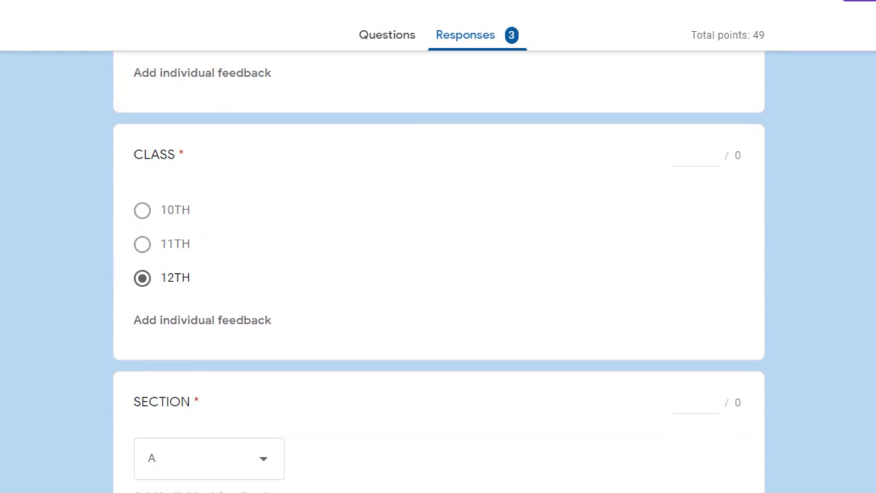
{"action": "scroll", "coordinate": [553, 273], "scroll_direction": "down", "scroll_amount": 1}
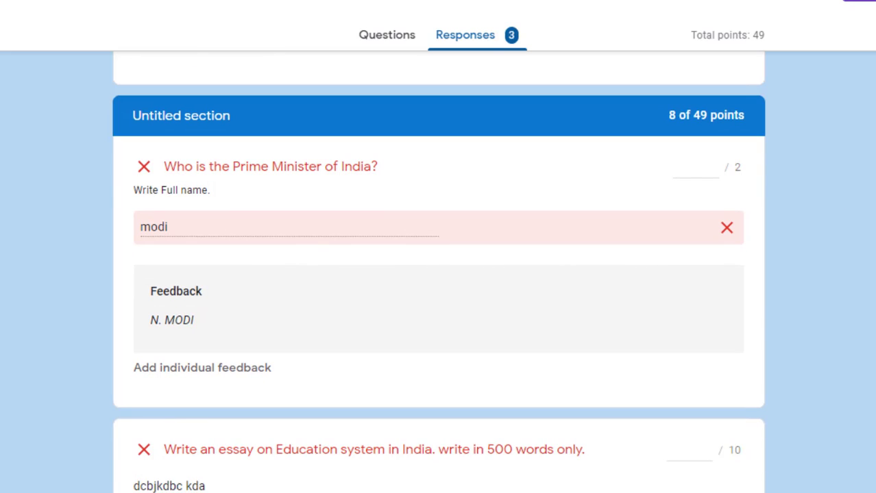
{"action": "scroll", "coordinate": [439, 274], "scroll_direction": "down", "scroll_amount": 1}
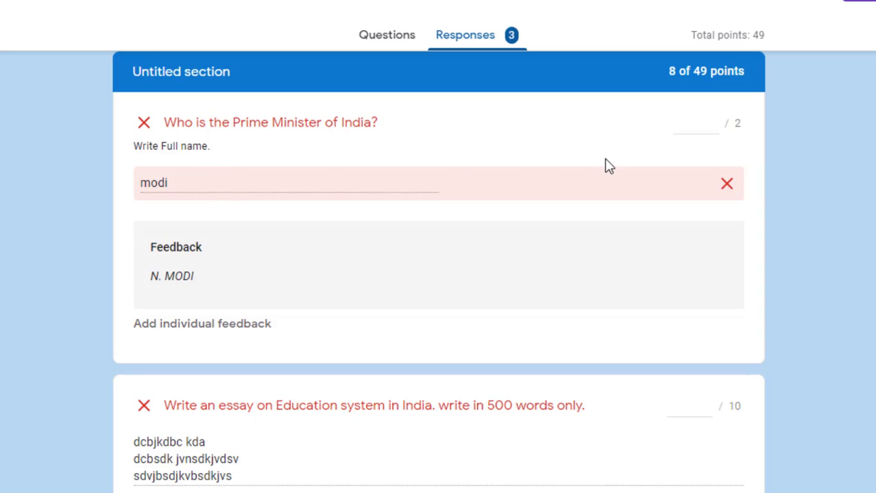
Award 1 point to the Prime Minister answer and 4 points to the essay
{"action": "left_click", "coordinate": [691, 122]}
{"action": "type", "text": "1"}
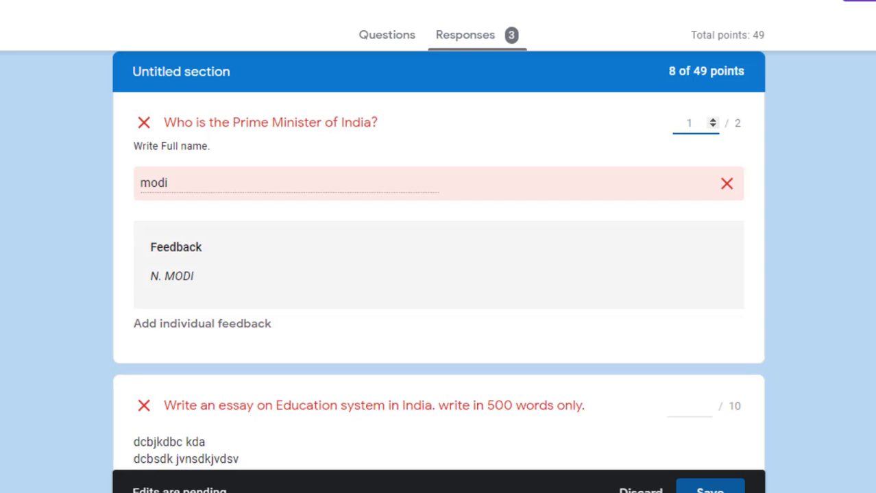
{"action": "scroll", "coordinate": [438, 261], "scroll_direction": "down", "scroll_amount": 3}
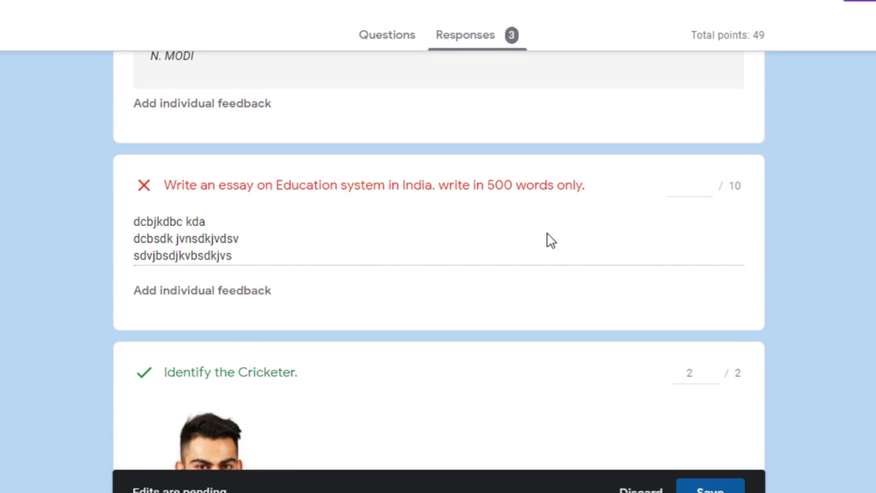
{"action": "left_click", "coordinate": [688, 193]}
{"action": "type", "text": "4"}
Review the remaining answers: fruit and Rainbow at 2/2, image upload still ungraded
{"action": "scroll", "coordinate": [600, 206], "scroll_direction": "down", "scroll_amount": 4}
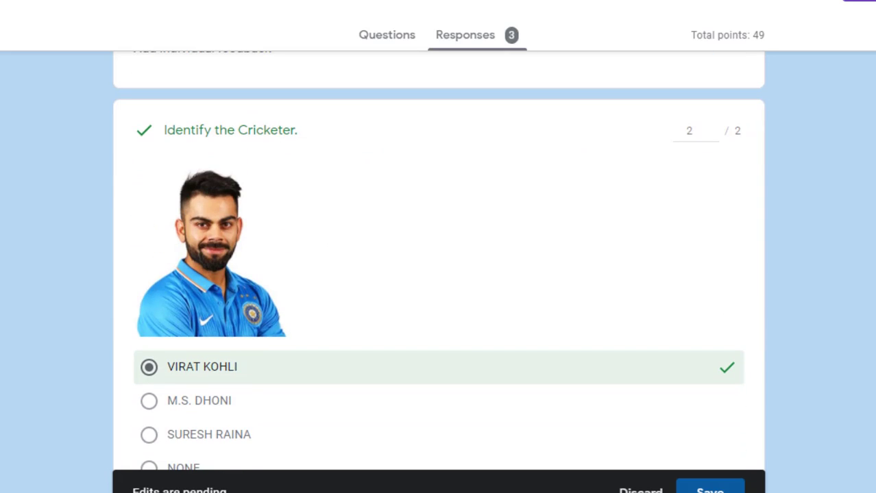
{"action": "scroll", "coordinate": [439, 274], "scroll_direction": "down", "scroll_amount": 1}
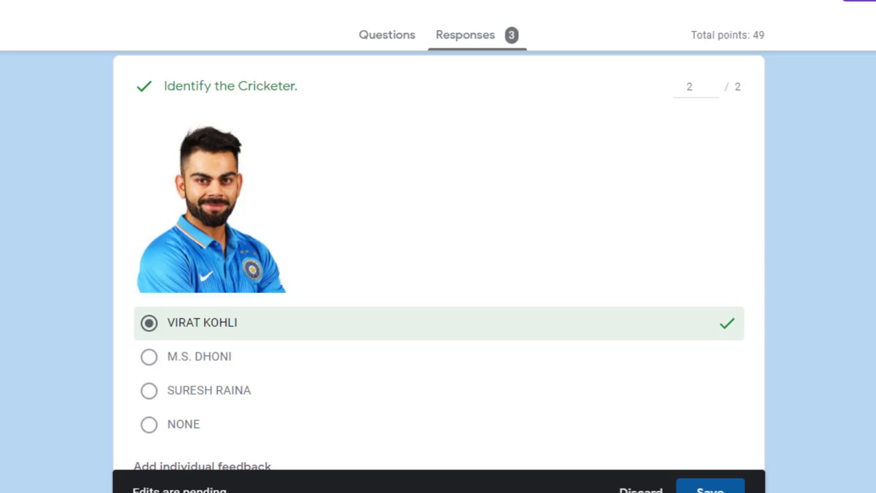
{"action": "scroll", "coordinate": [438, 274], "scroll_direction": "down", "scroll_amount": 9}
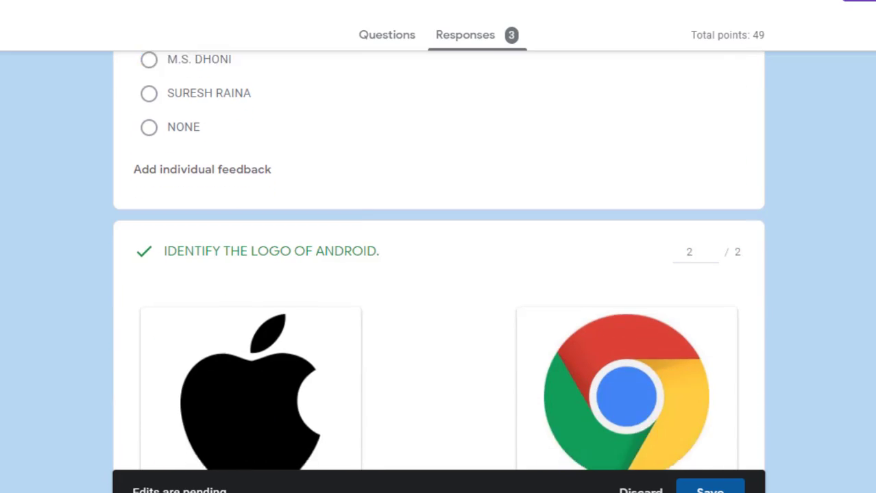
{"action": "scroll", "coordinate": [439, 274], "scroll_direction": "up", "scroll_amount": 1}
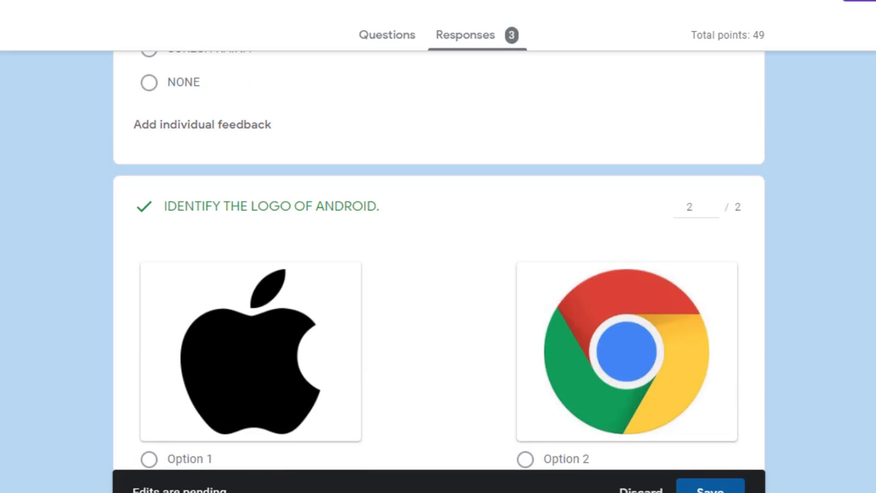
{"action": "scroll", "coordinate": [439, 274], "scroll_direction": "down", "scroll_amount": 1}
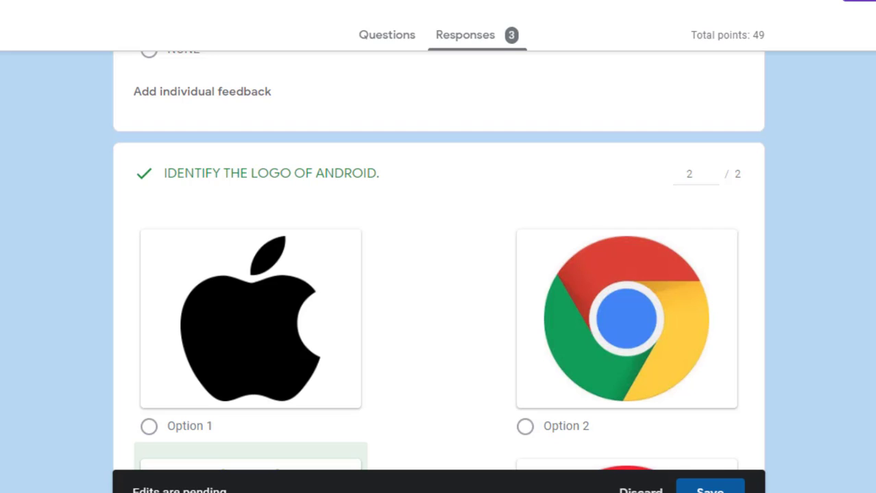
{"action": "scroll", "coordinate": [438, 261], "scroll_direction": "down", "scroll_amount": 14}
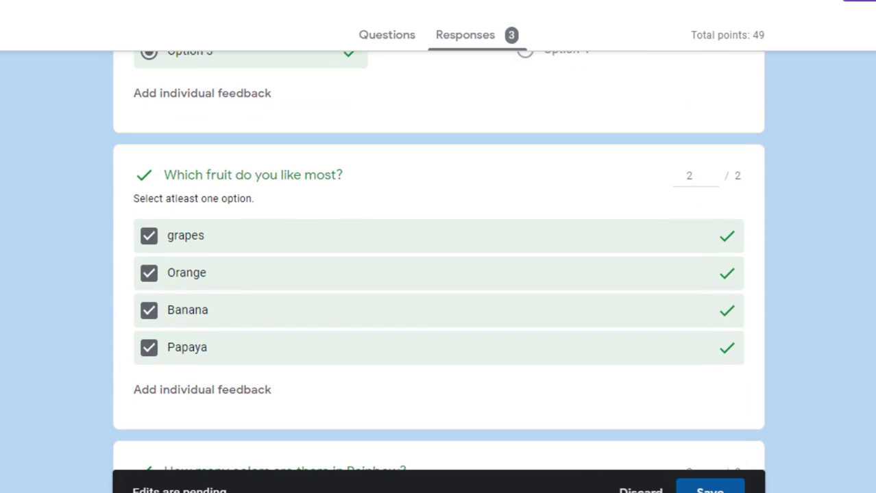
{"action": "scroll", "coordinate": [234, 237], "scroll_direction": "down", "scroll_amount": 1}
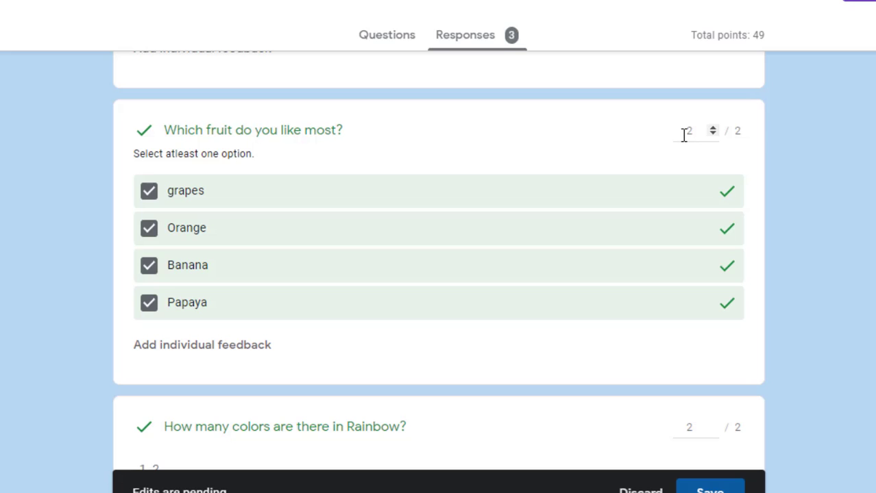
{"action": "scroll", "coordinate": [438, 261], "scroll_direction": "down", "scroll_amount": 5}
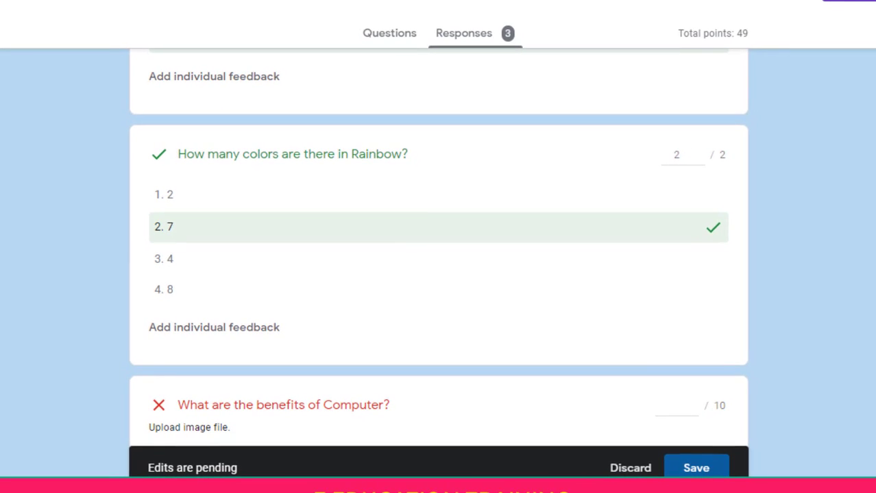
{"action": "scroll", "coordinate": [438, 260], "scroll_direction": "down", "scroll_amount": 4}
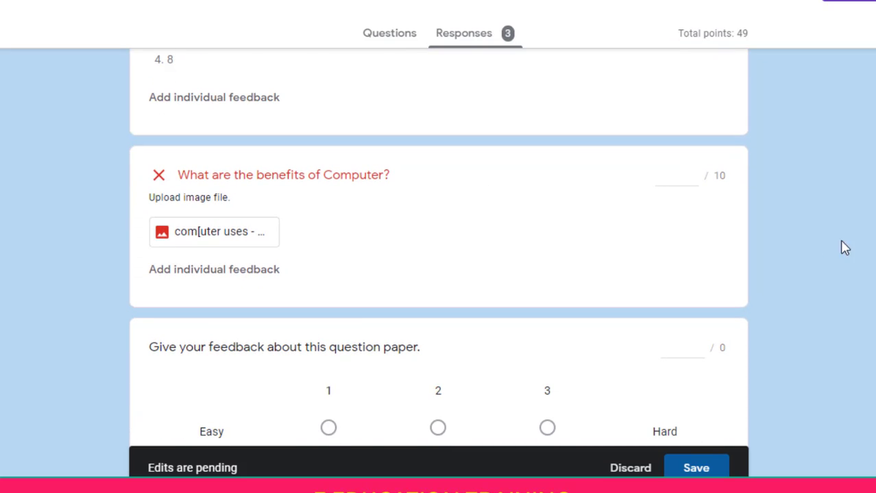
{"action": "scroll", "coordinate": [438, 260], "scroll_direction": "down", "scroll_amount": 1}
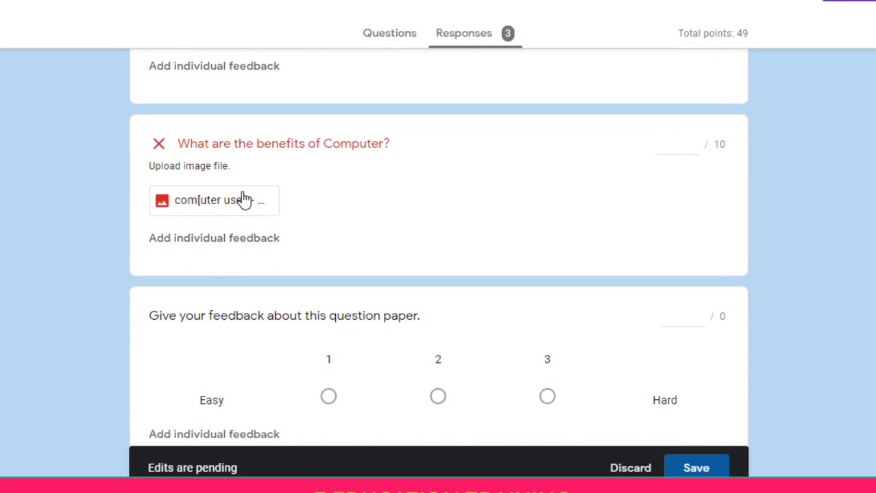
Open the uploaded answer image 'com[uter uses - Eeducation training.jpg' in Google Drive
{"action": "left_click", "coordinate": [222, 205]}
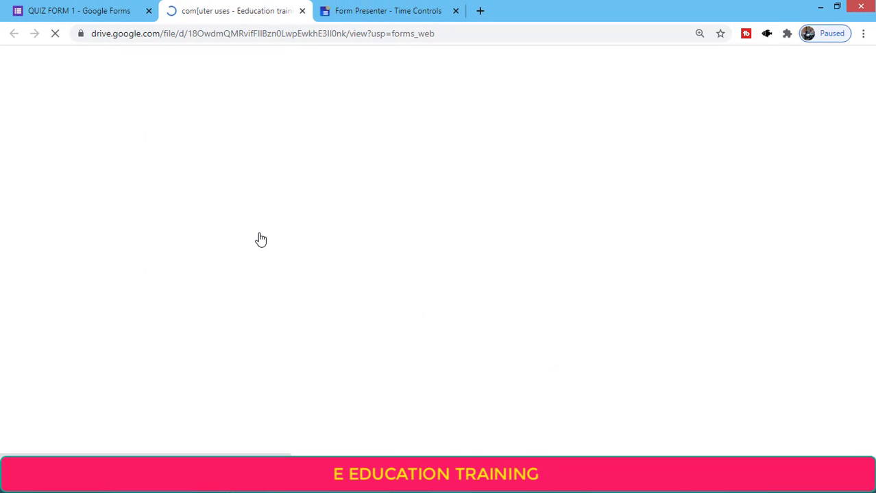
{"action": "left_click", "coordinate": [92, 8]}
{"action": "left_click", "coordinate": [250, 5]}
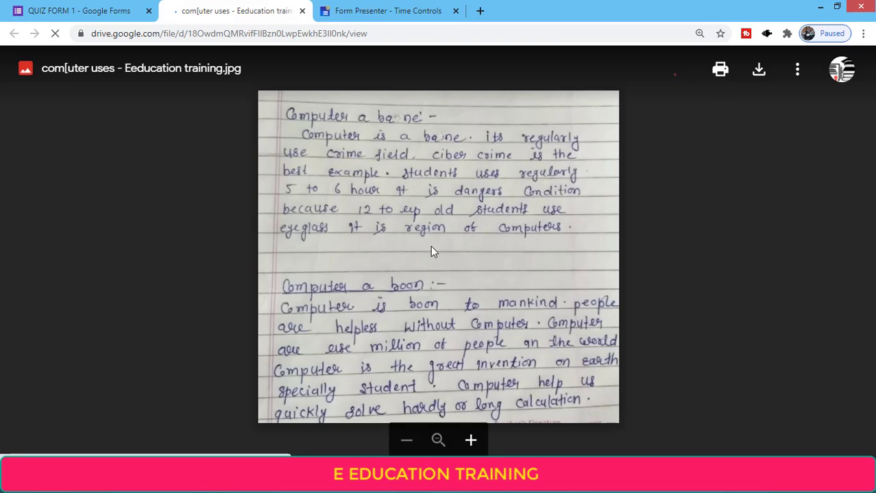
Add region comments 'kdjfkjdf' and 'dhvjhds' to two passages of the handwritten answer
{"action": "left_click_drag", "start_coordinate": [366, 159], "coordinate": [457, 222]}
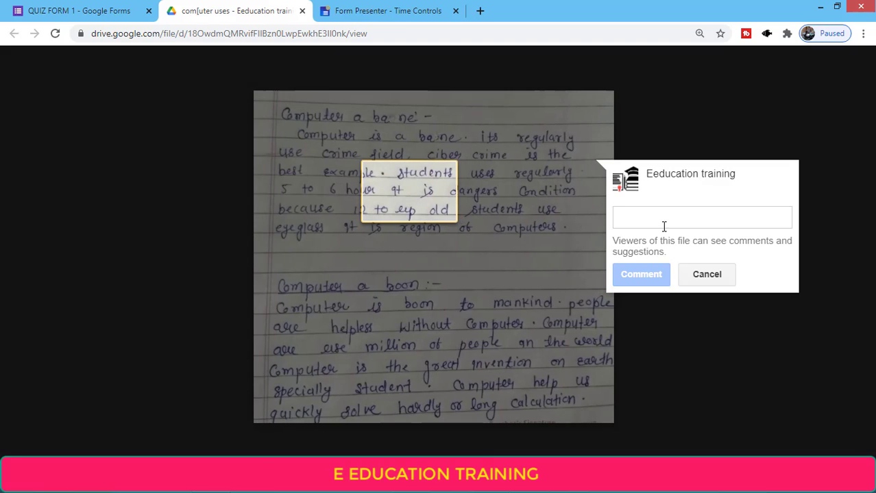
{"action": "type", "text": "kdjfkjdf"}
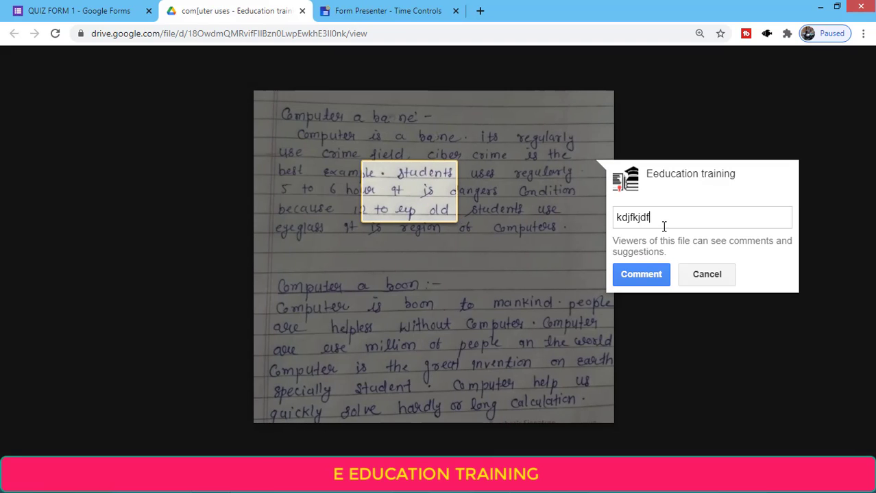
{"action": "left_click", "coordinate": [637, 274]}
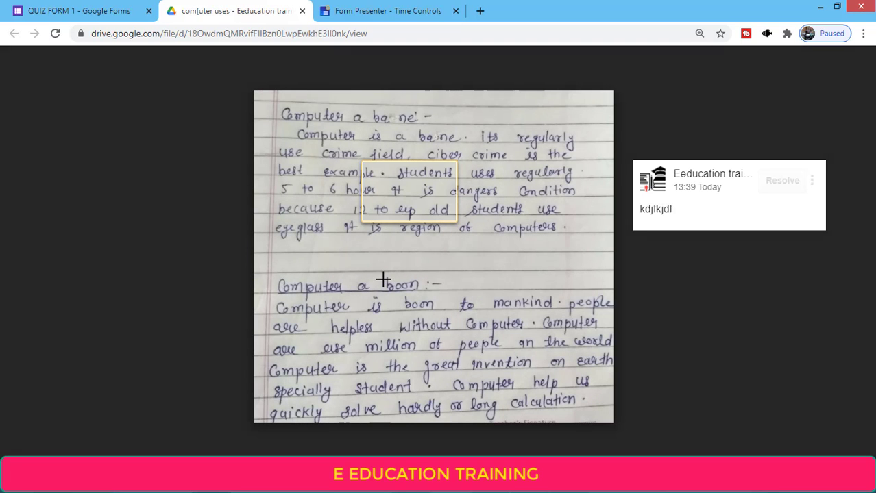
{"action": "left_click_drag", "start_coordinate": [384, 280], "coordinate": [533, 334]}
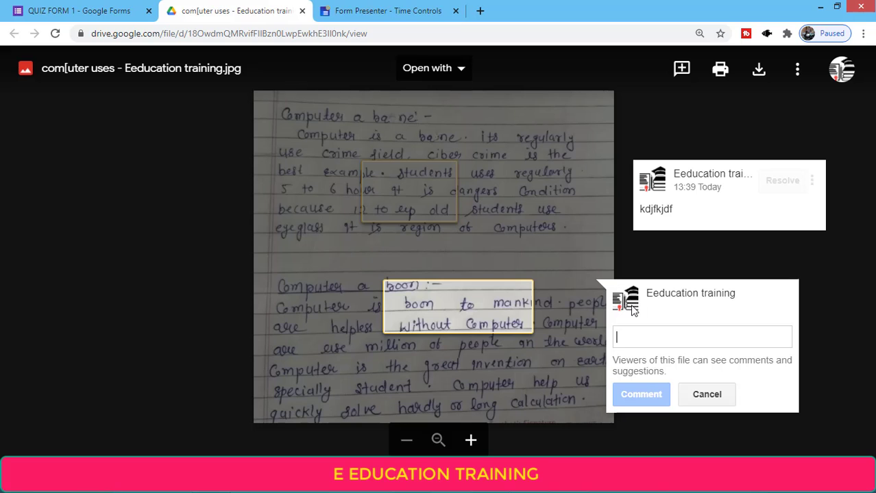
{"action": "type", "text": "dhvjhds"}
{"action": "left_click", "coordinate": [627, 394]}
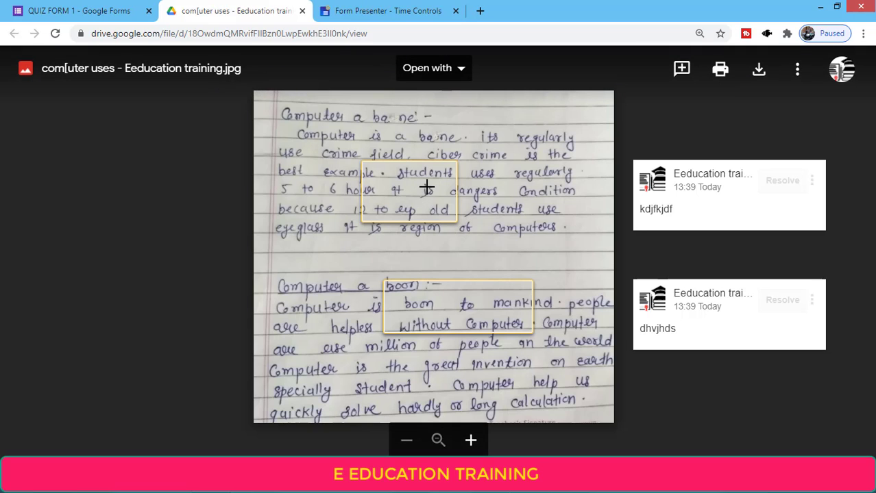
Back in the responses, give the Computer benefits question 8 of 10 points
{"action": "left_click", "coordinate": [303, 11]}
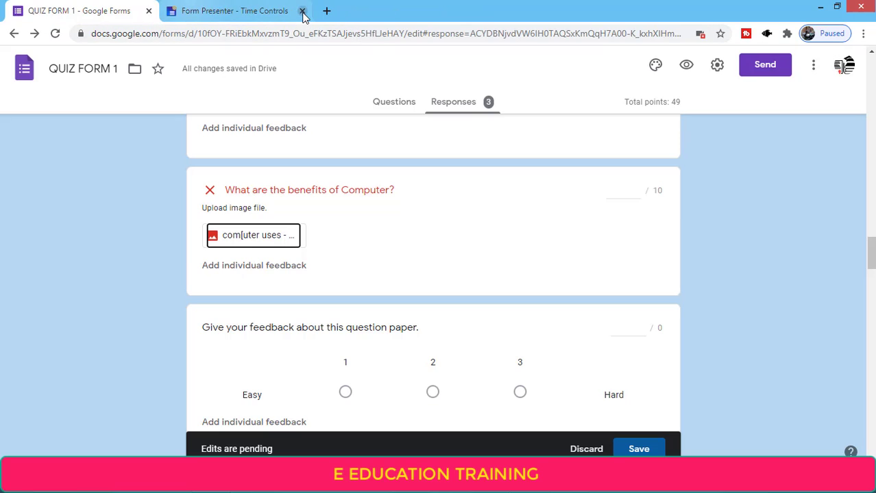
{"action": "left_click", "coordinate": [626, 191]}
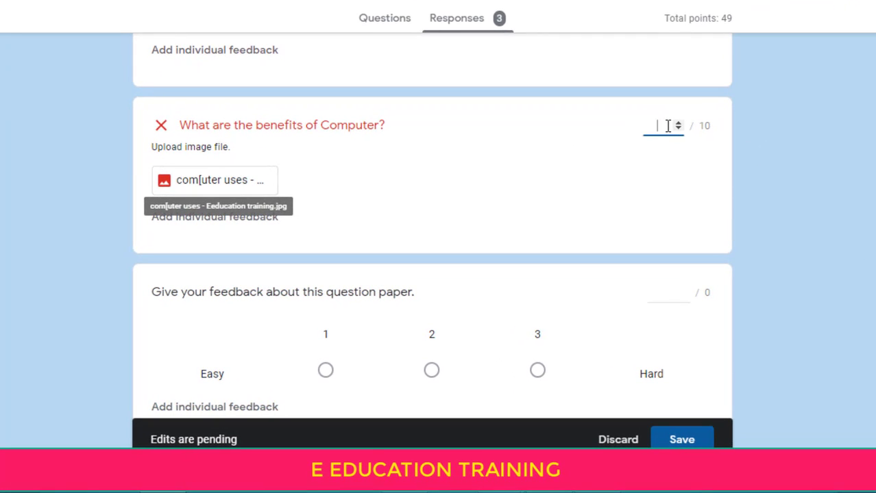
{"action": "type", "text": "8"}
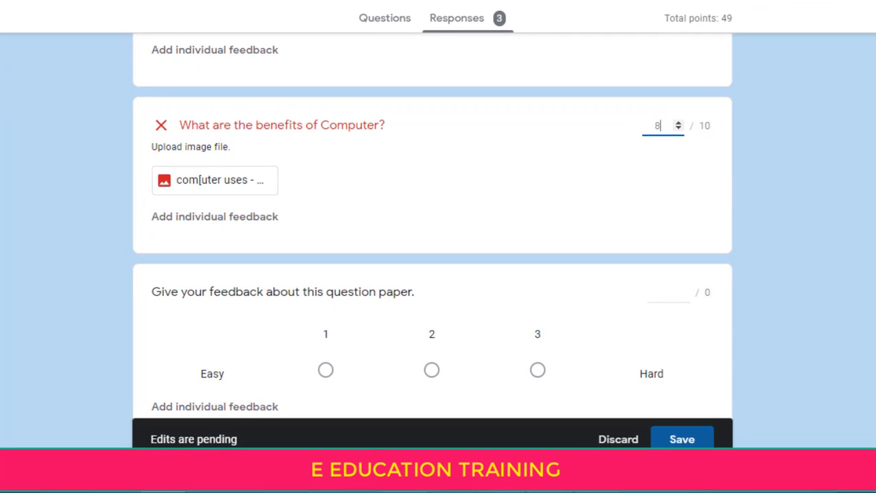
Scroll through the rest of the response to its end, submitted 17/11/2020 10:20
{"action": "scroll", "coordinate": [432, 240], "scroll_direction": "down", "scroll_amount": 3}
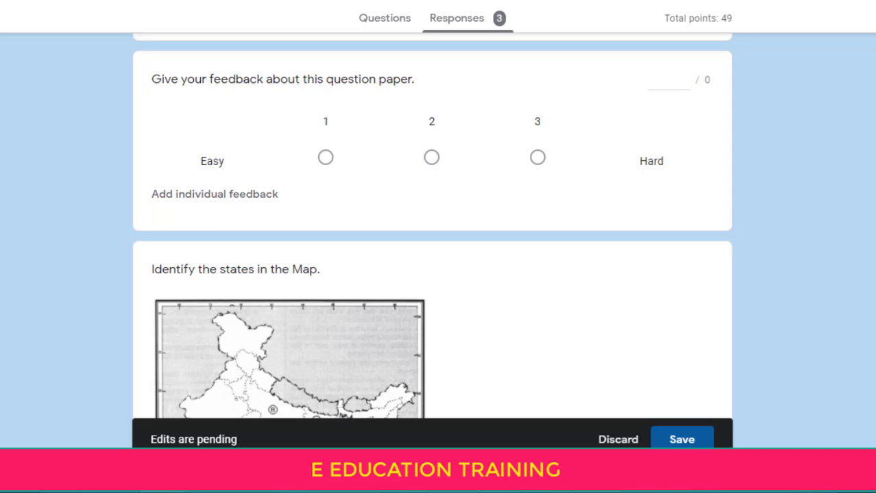
{"action": "scroll", "coordinate": [432, 240], "scroll_direction": "down", "scroll_amount": 8}
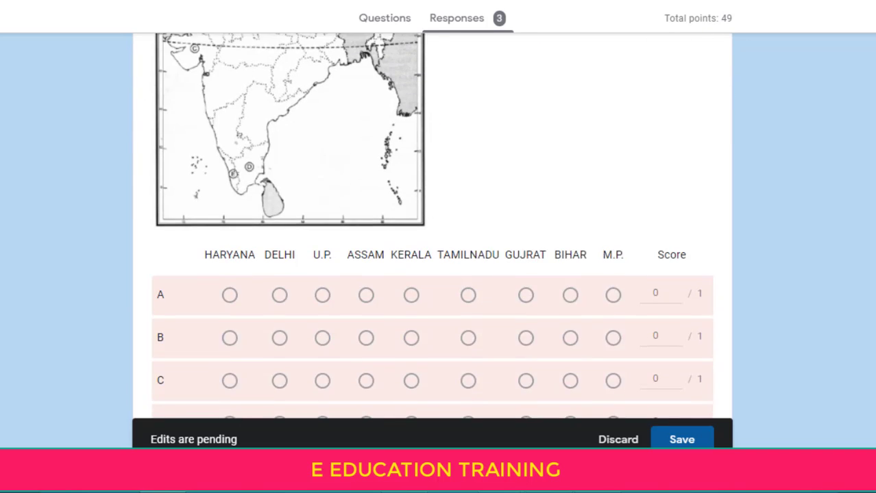
{"action": "scroll", "coordinate": [763, 240], "scroll_direction": "down", "scroll_amount": 1}
{"action": "scroll", "coordinate": [764, 239], "scroll_direction": "up", "scroll_amount": 1}
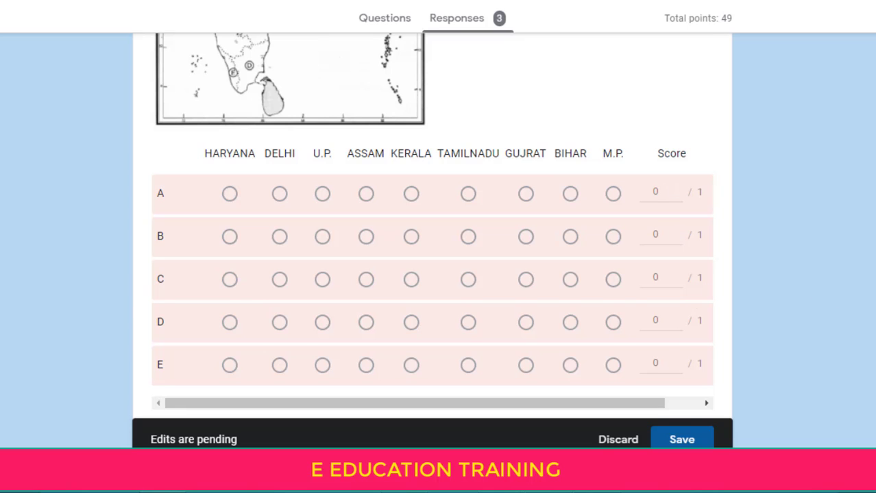
{"action": "scroll", "coordinate": [431, 240], "scroll_direction": "down", "scroll_amount": 5}
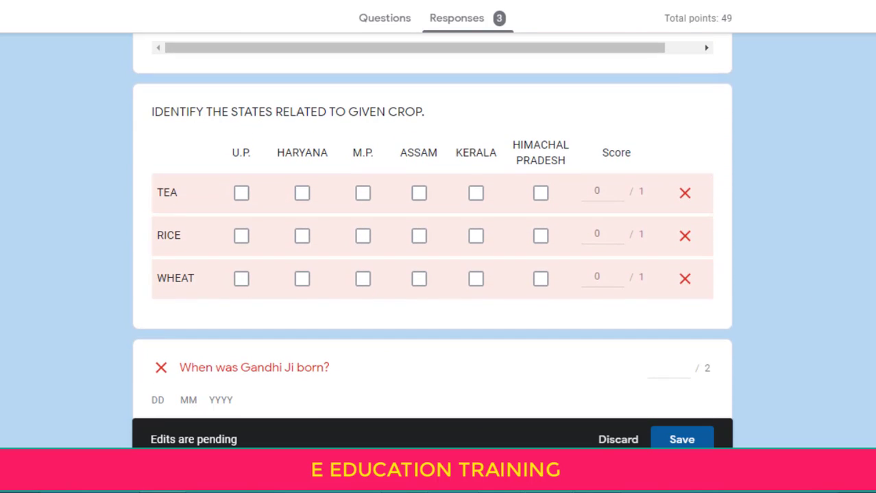
{"action": "scroll", "coordinate": [460, 204], "scroll_direction": "down", "scroll_amount": 4}
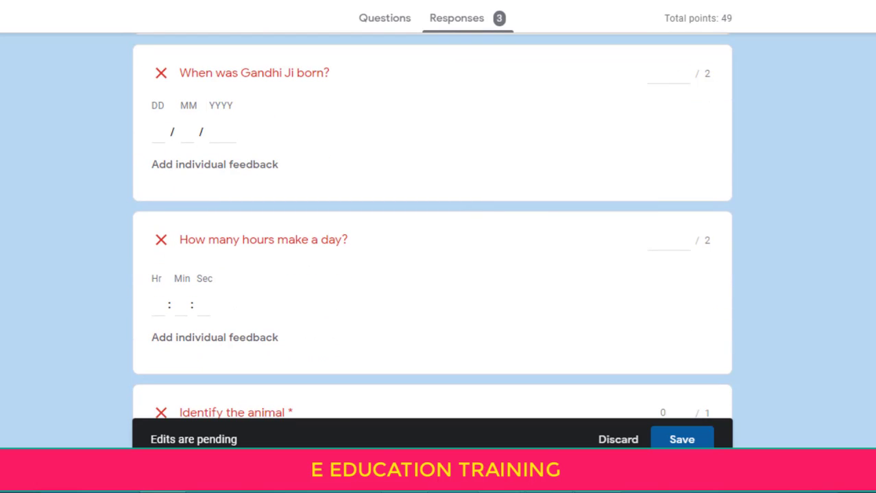
{"action": "scroll", "coordinate": [432, 230], "scroll_direction": "down", "scroll_amount": 1}
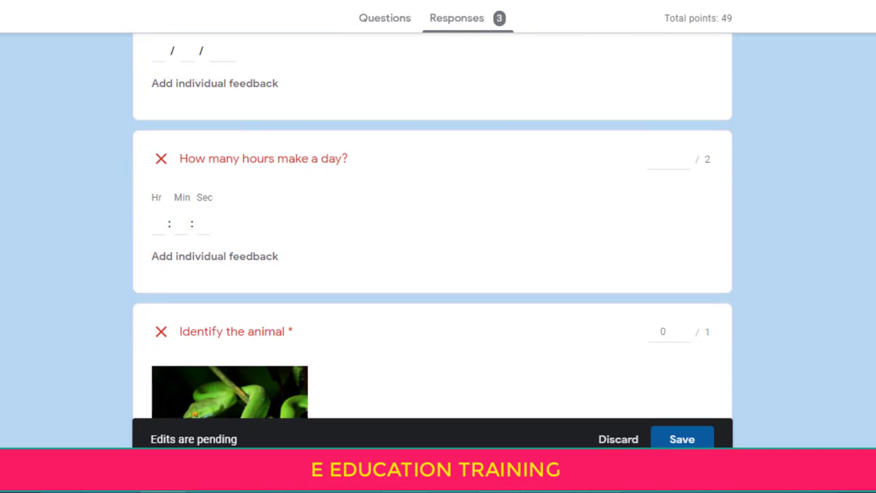
{"action": "scroll", "coordinate": [431, 230], "scroll_direction": "down", "scroll_amount": 3}
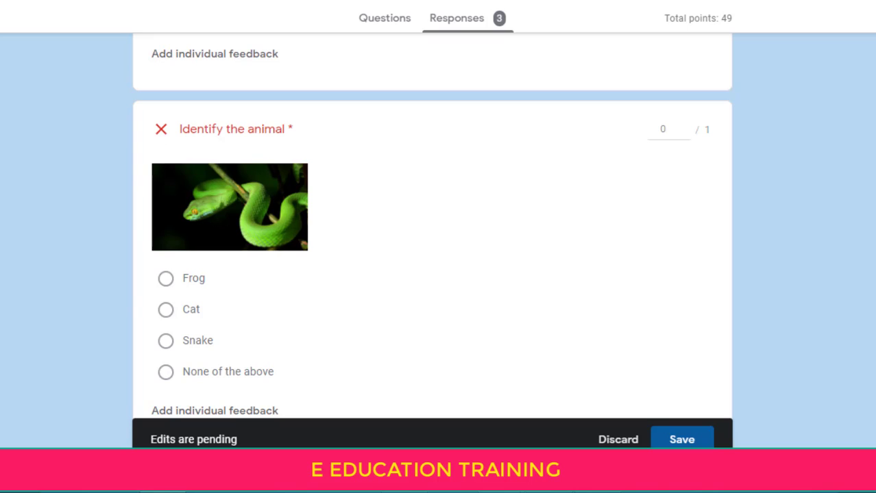
{"action": "scroll", "coordinate": [431, 229], "scroll_direction": "down", "scroll_amount": 5}
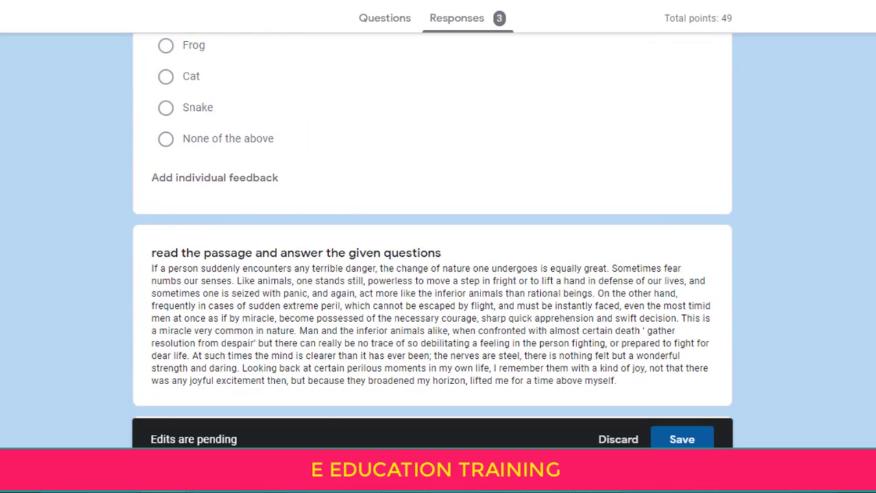
{"action": "scroll", "coordinate": [432, 229], "scroll_direction": "down", "scroll_amount": 2}
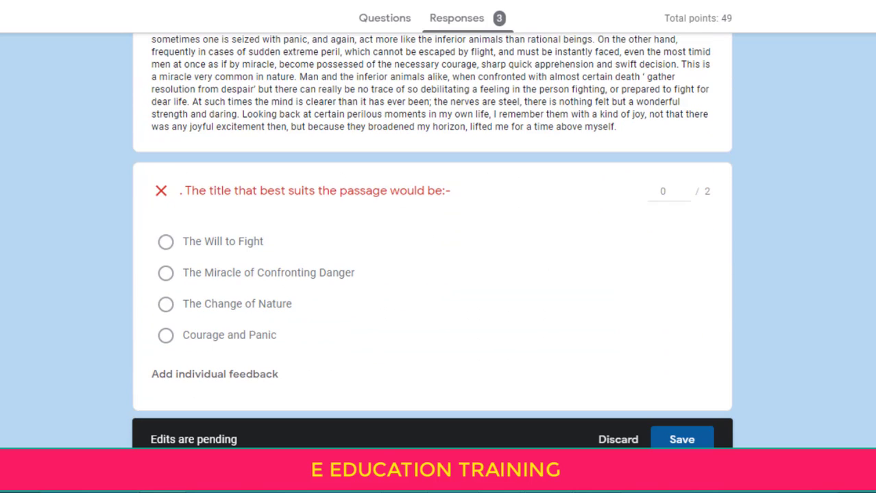
{"action": "scroll", "coordinate": [432, 230], "scroll_direction": "down", "scroll_amount": 5}
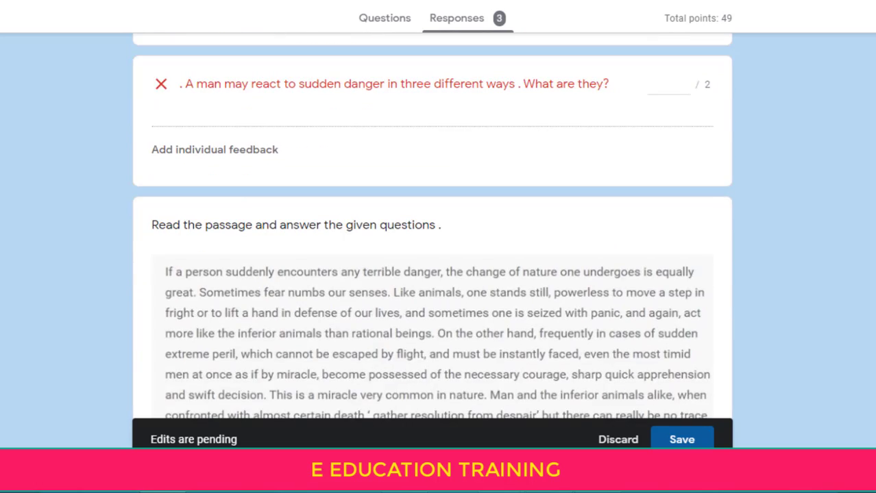
{"action": "scroll", "coordinate": [432, 230], "scroll_direction": "down", "scroll_amount": 7}
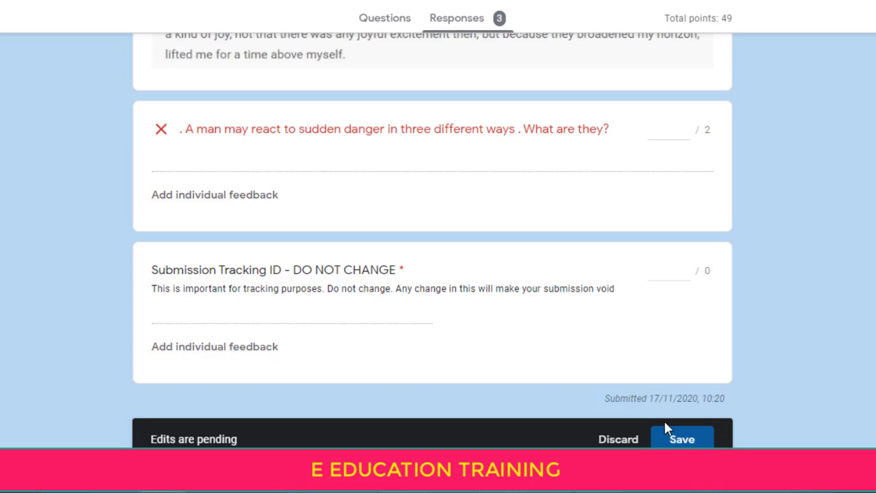
Save the pending grades and check the response's total of 21 of 49 points
{"action": "left_click", "coordinate": [682, 440]}
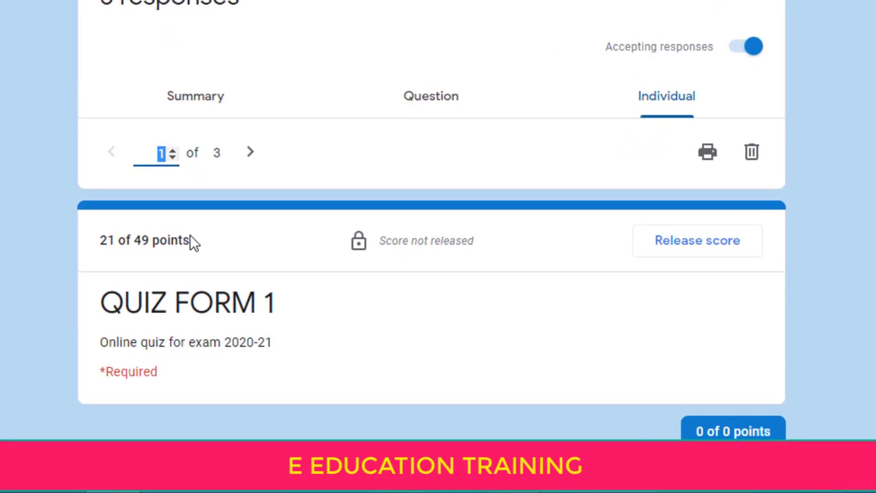
{"action": "left_click_drag", "start_coordinate": [100, 243], "coordinate": [143, 241]}
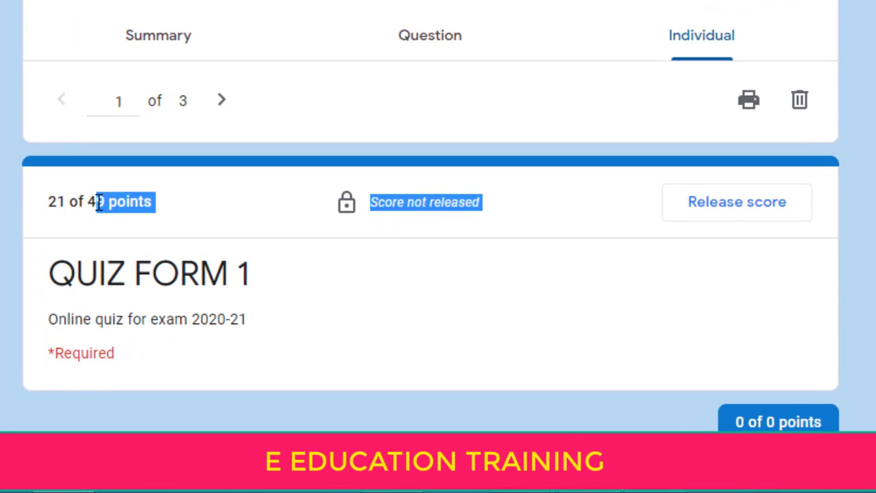
{"action": "left_click", "coordinate": [100, 202]}
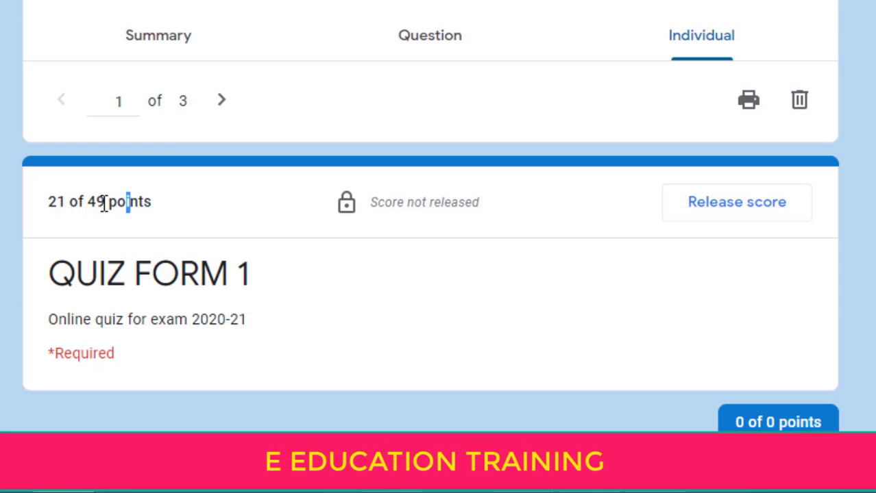
{"action": "left_click_drag", "start_coordinate": [130, 202], "coordinate": [58, 202]}
{"action": "left_click", "coordinate": [497, 220]}
Advance through the responses to 3 of 3, which scores 10 of 49 points
{"action": "left_click", "coordinate": [222, 105]}
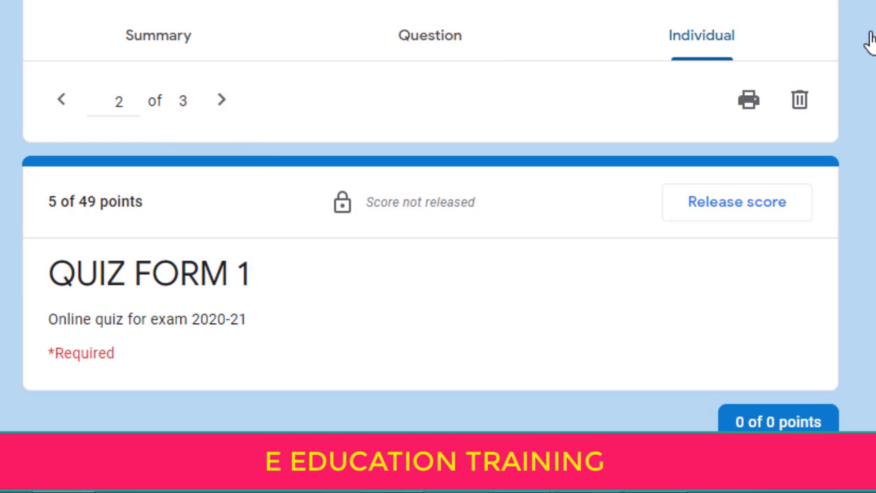
{"action": "scroll", "coordinate": [431, 274], "scroll_direction": "down", "scroll_amount": 5}
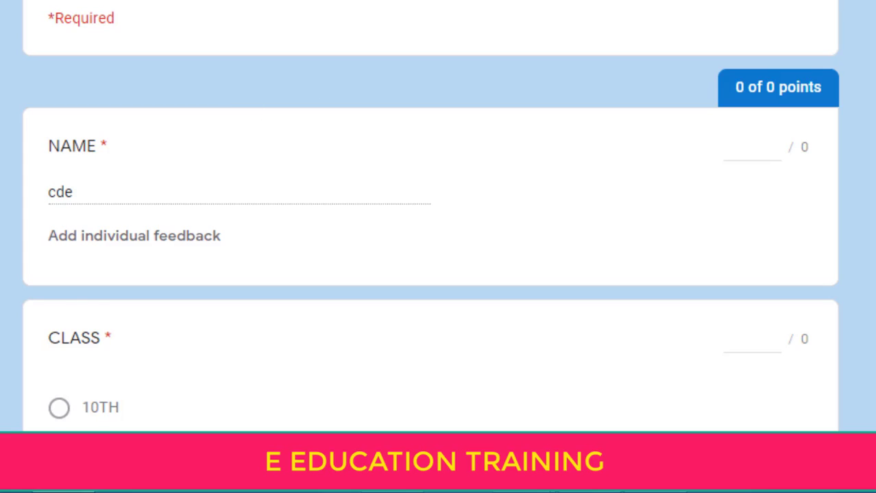
{"action": "scroll", "coordinate": [431, 226], "scroll_direction": "down", "scroll_amount": 20}
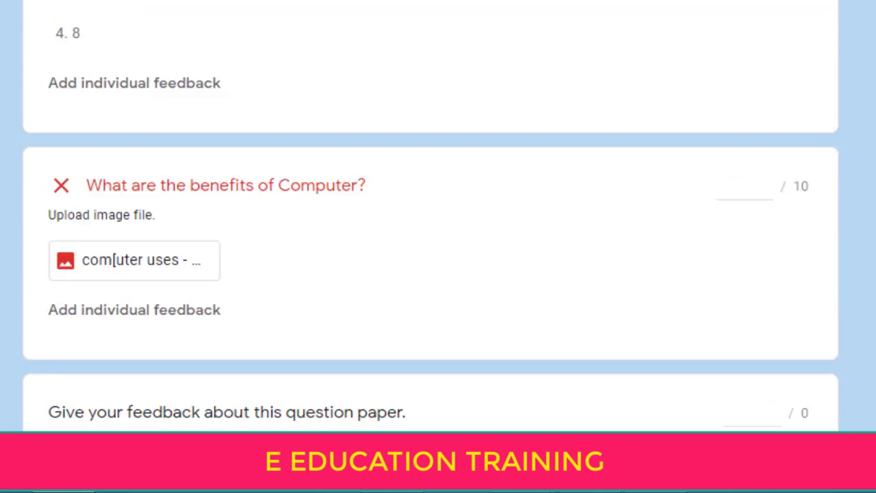
{"action": "scroll", "coordinate": [430, 226], "scroll_direction": "up", "scroll_amount": 15}
{"action": "scroll", "coordinate": [430, 226], "scroll_direction": "down", "scroll_amount": 17}
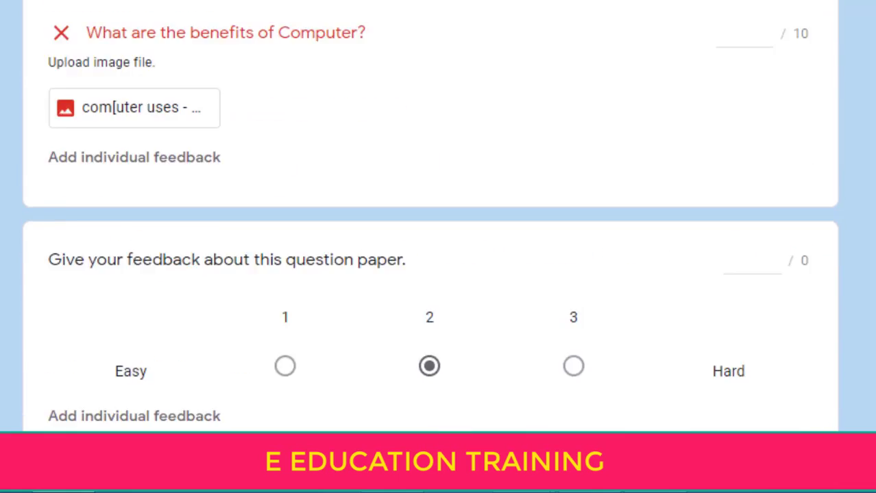
{"action": "scroll", "coordinate": [430, 227], "scroll_direction": "up", "scroll_amount": 20}
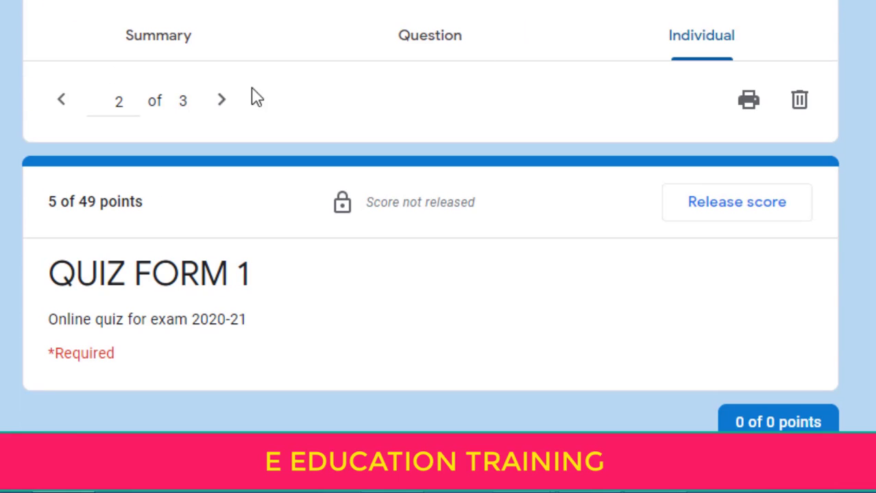
{"action": "left_click", "coordinate": [228, 106]}
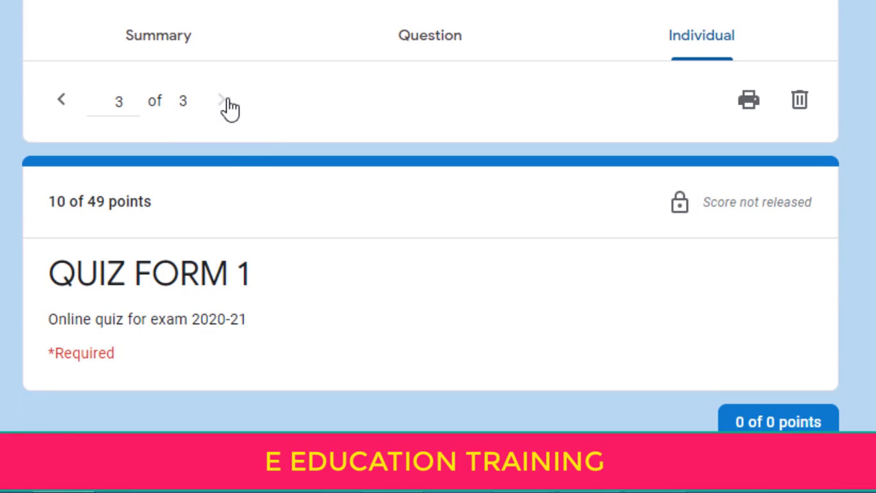
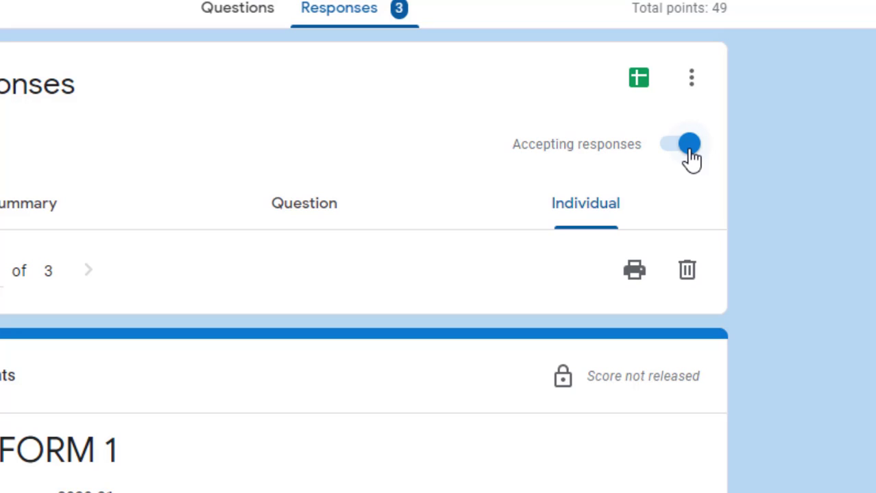
Turn accepting responses off and back on twice, leaving the form accepting responses
{"action": "left_click", "coordinate": [690, 151]}
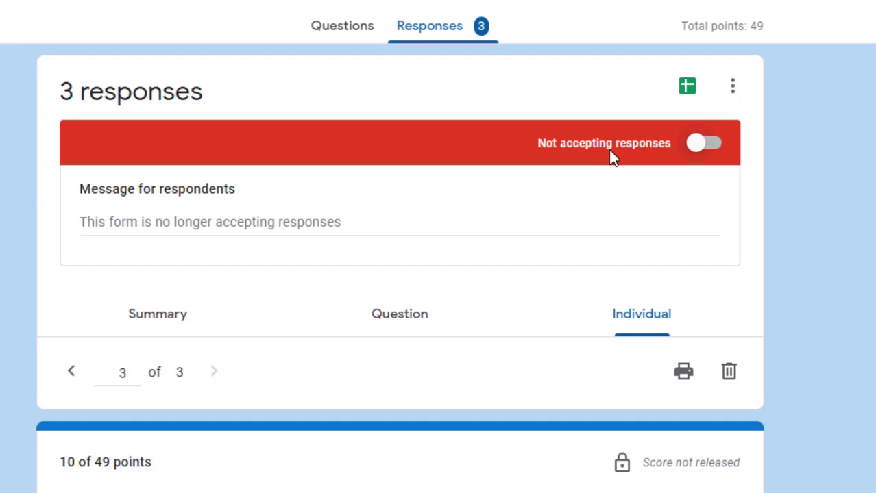
{"action": "left_click", "coordinate": [704, 145]}
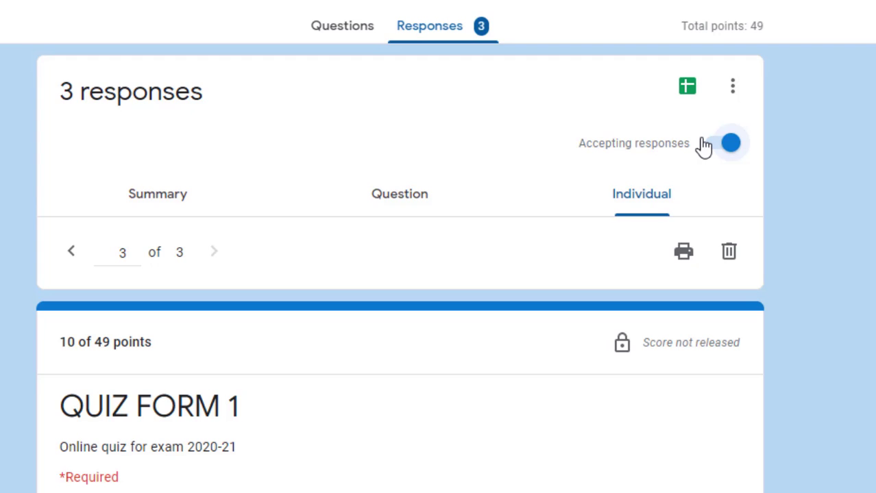
{"action": "left_click", "coordinate": [713, 150]}
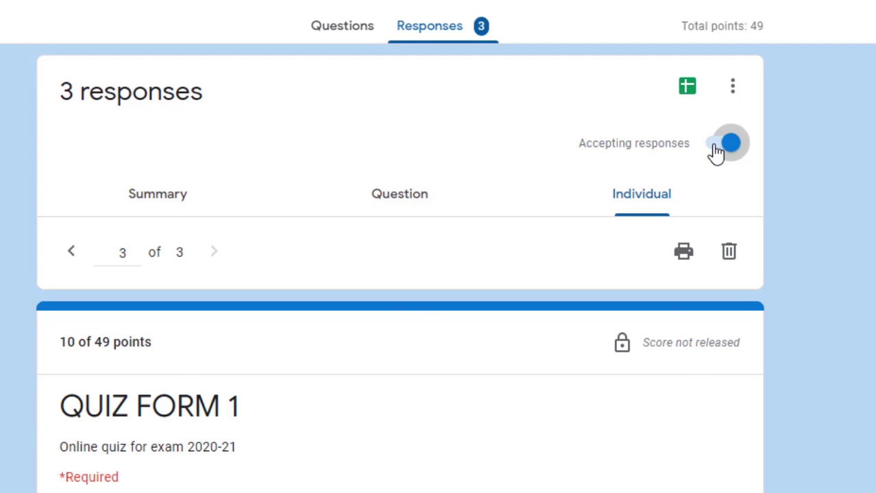
{"action": "left_click", "coordinate": [716, 145]}
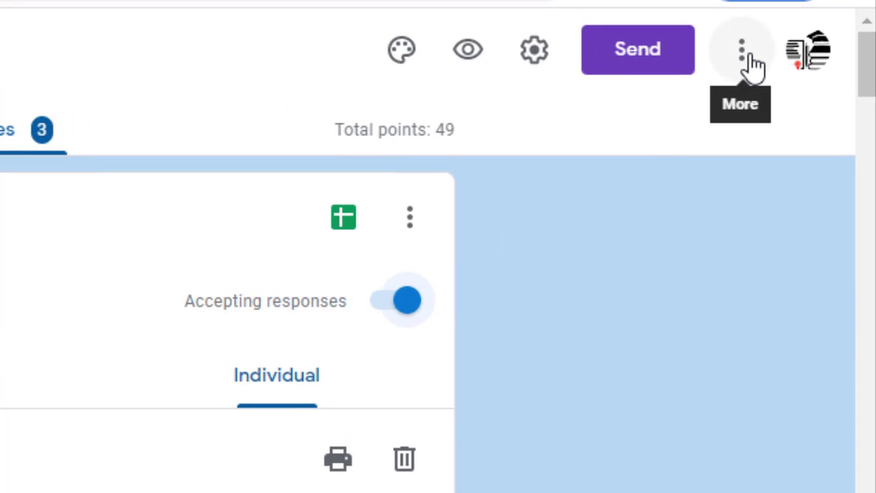
Search the add-on marketplace for 'form limiter' and start installing formLimiter
{"action": "left_click", "coordinate": [751, 61]}
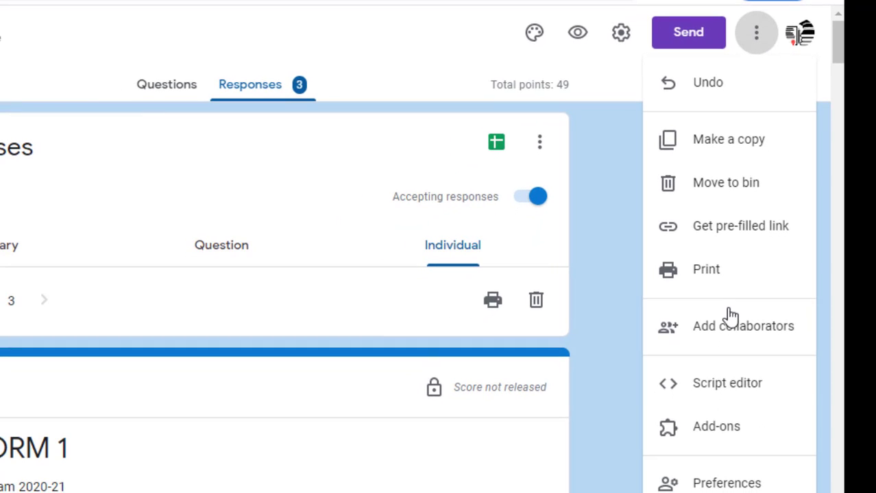
{"action": "left_click", "coordinate": [702, 433]}
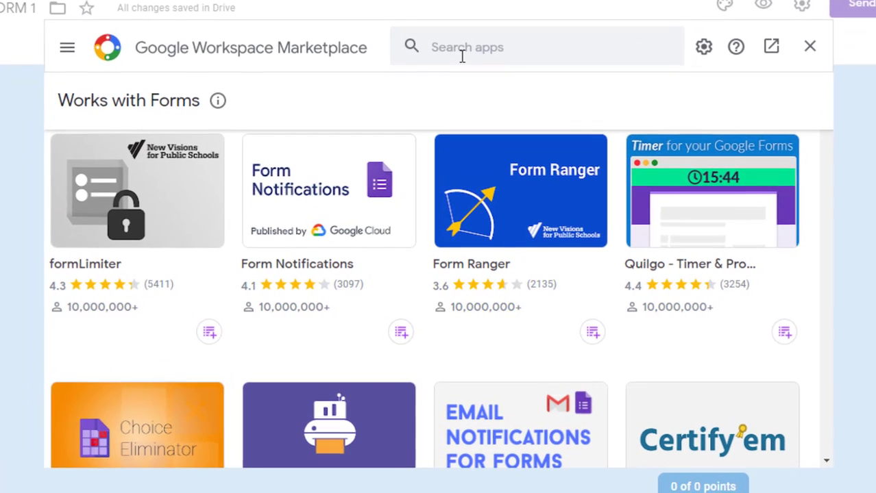
{"action": "left_click", "coordinate": [482, 52]}
{"action": "type", "text": "f"}
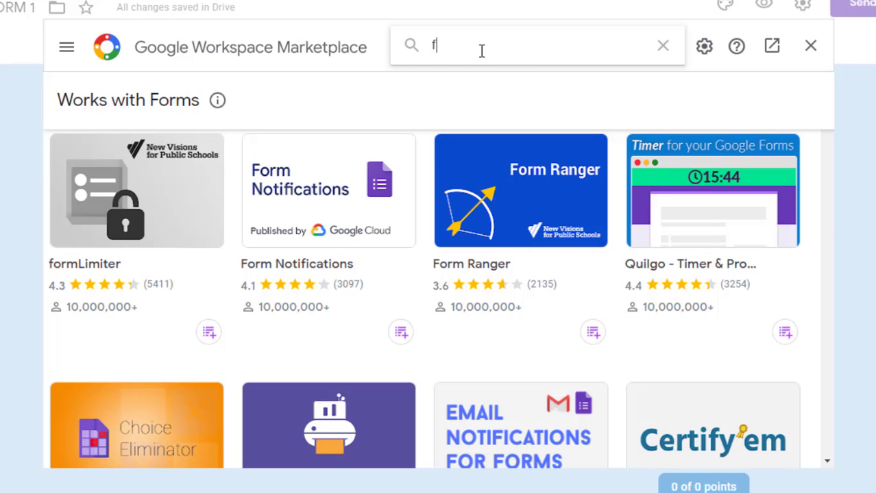
{"action": "type", "text": "orm limit"}
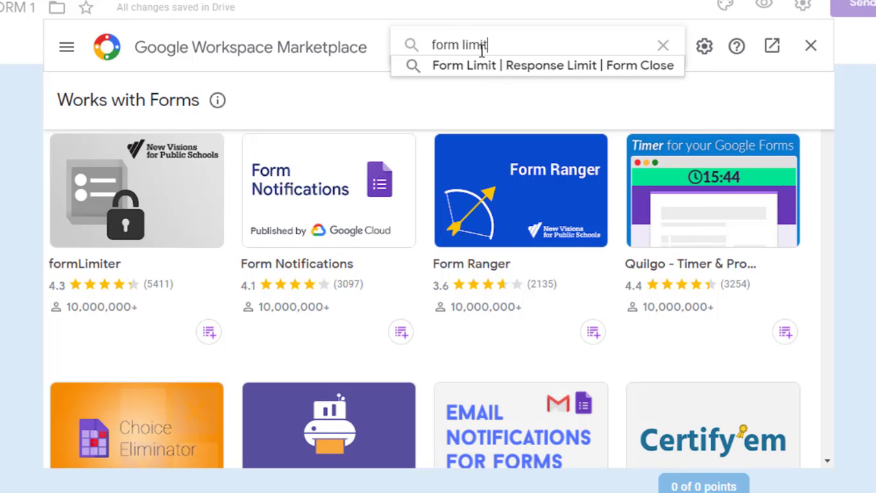
{"action": "type", "text": "er"}
{"action": "key", "text": "Return"}
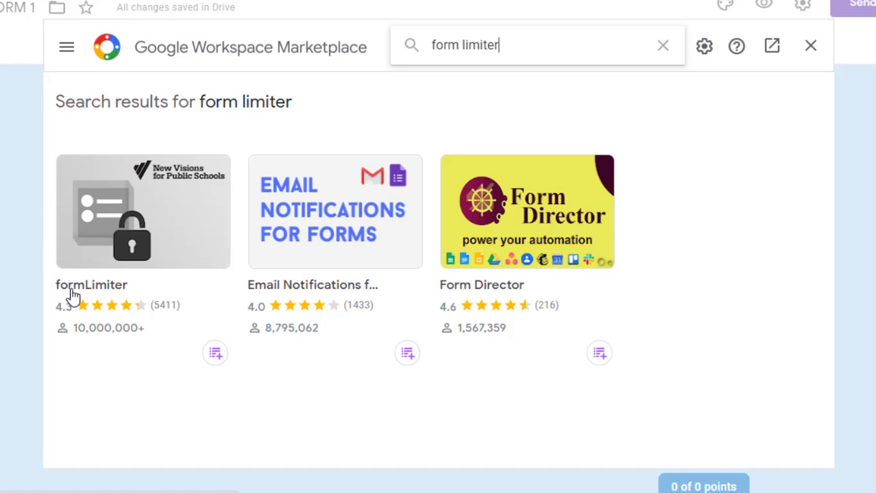
{"action": "left_click", "coordinate": [136, 246]}
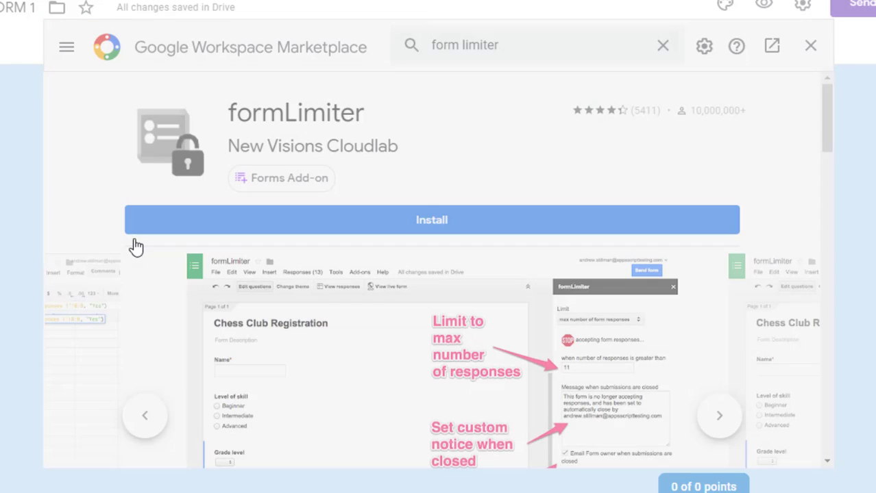
{"action": "left_click", "coordinate": [458, 227]}
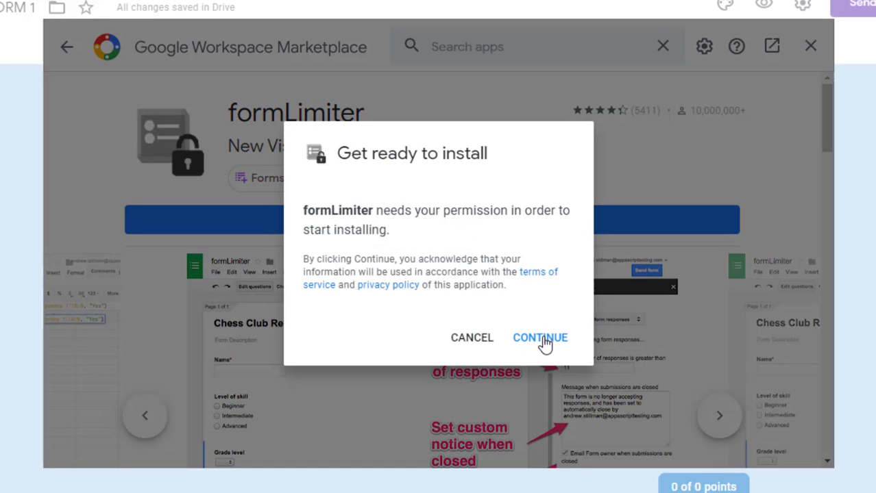
Grant formLimiter access to the Google account, confirm the install, and close the Marketplace
{"action": "left_click", "coordinate": [540, 337]}
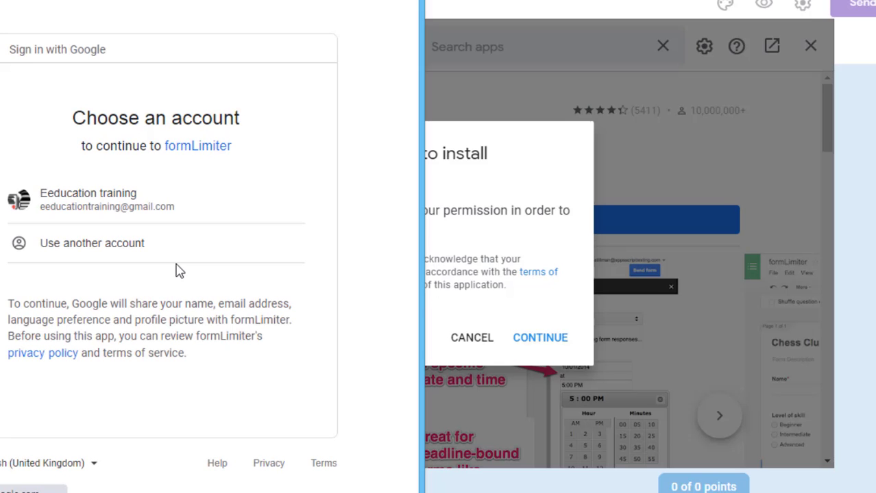
{"action": "left_click", "coordinate": [159, 216]}
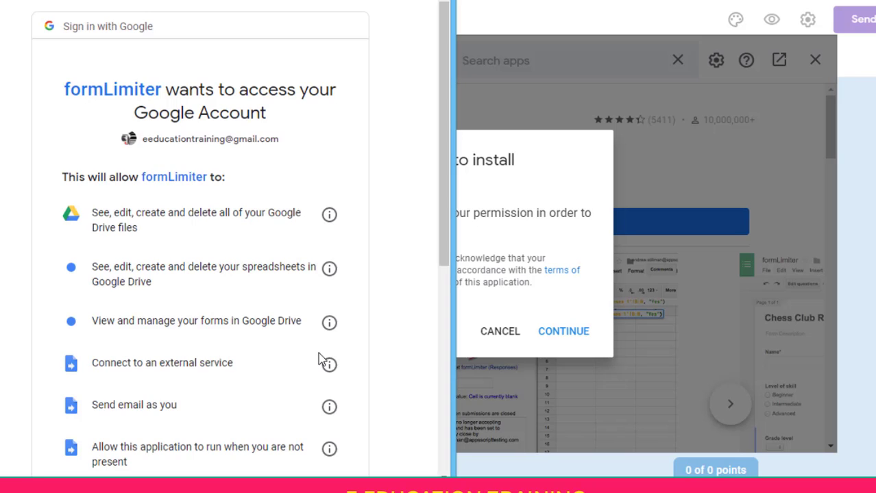
{"action": "left_click_drag", "start_coordinate": [445, 216], "coordinate": [435, 414]}
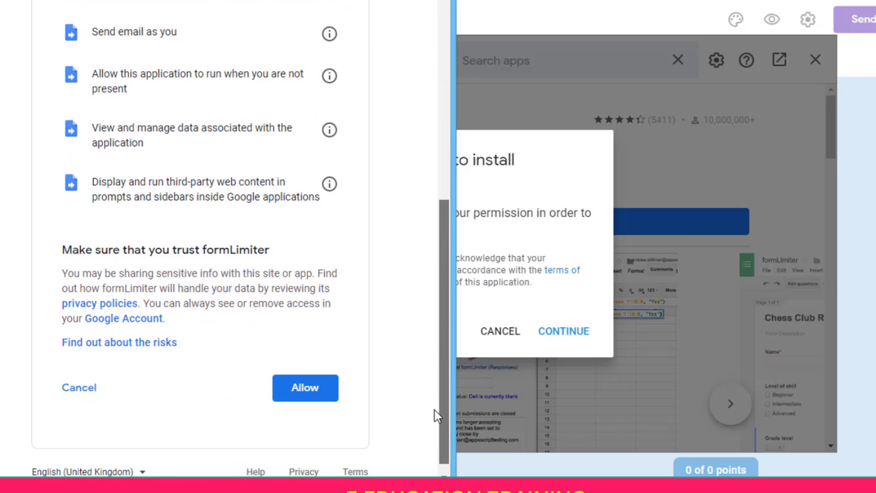
{"action": "left_click", "coordinate": [309, 402]}
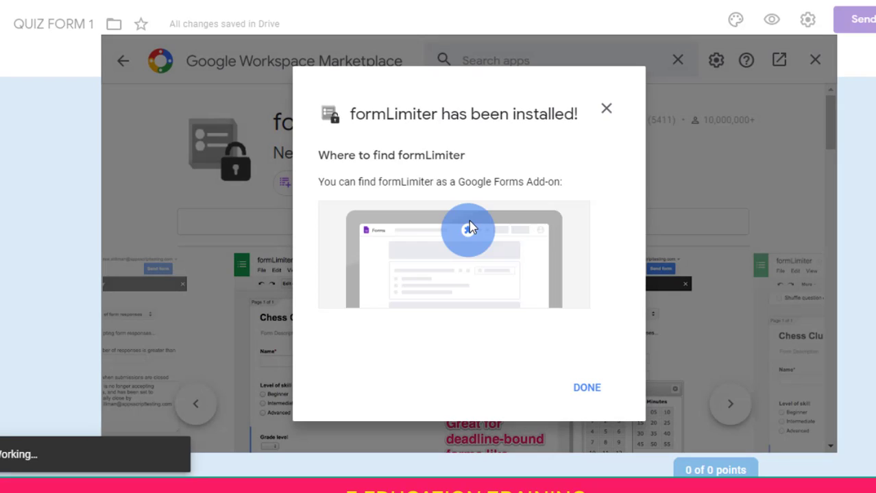
{"action": "left_click", "coordinate": [585, 387]}
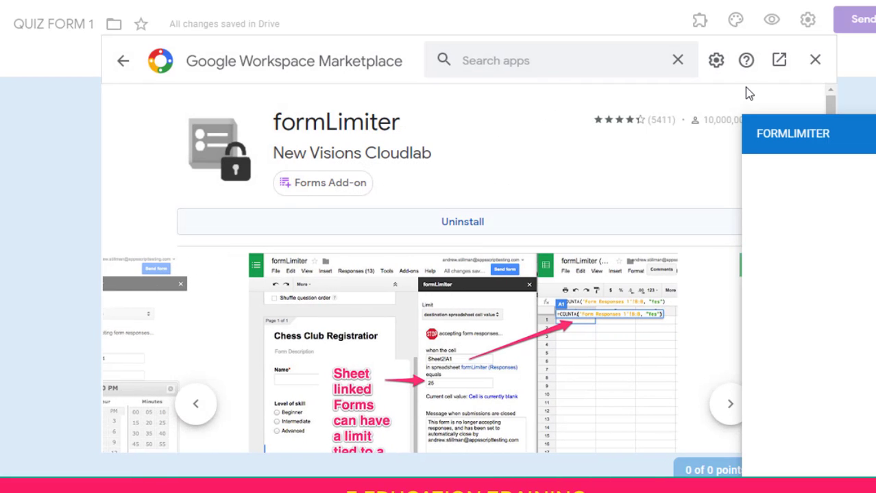
{"action": "left_click", "coordinate": [814, 62]}
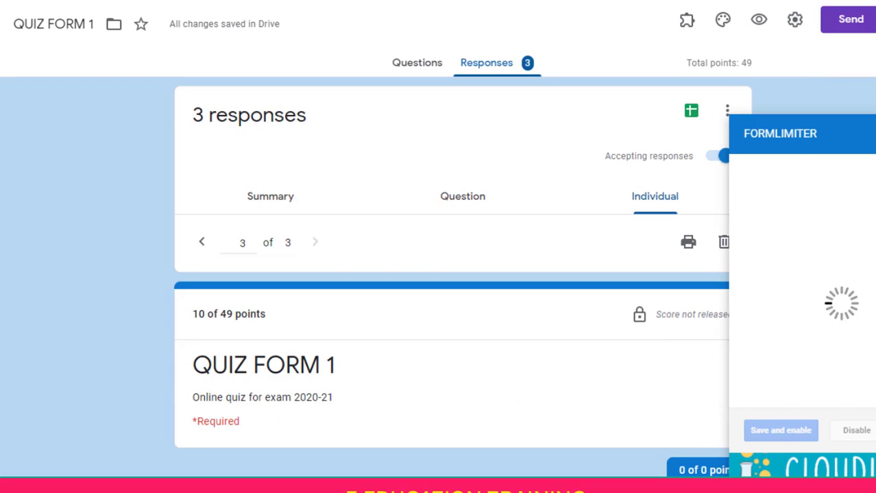
Close the formLimiter sidebar and open its Set limit panel from the add-ons menu
{"action": "left_click", "coordinate": [875, 134]}
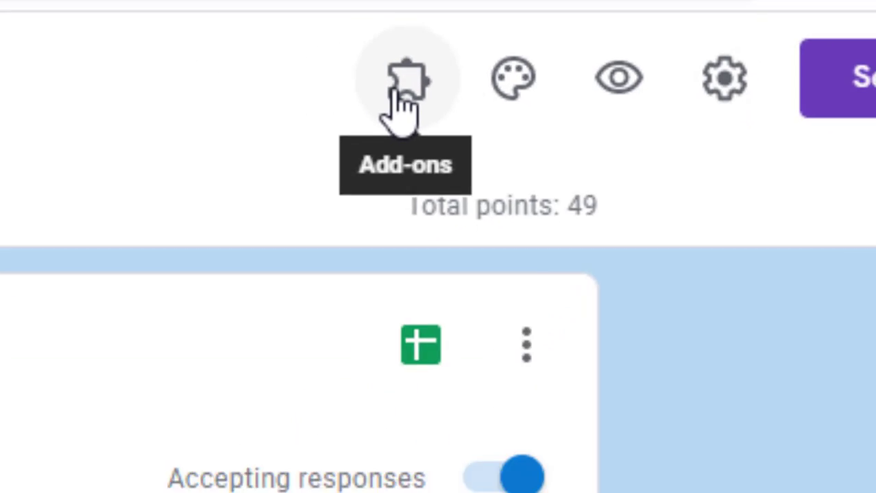
{"action": "left_click", "coordinate": [241, 96]}
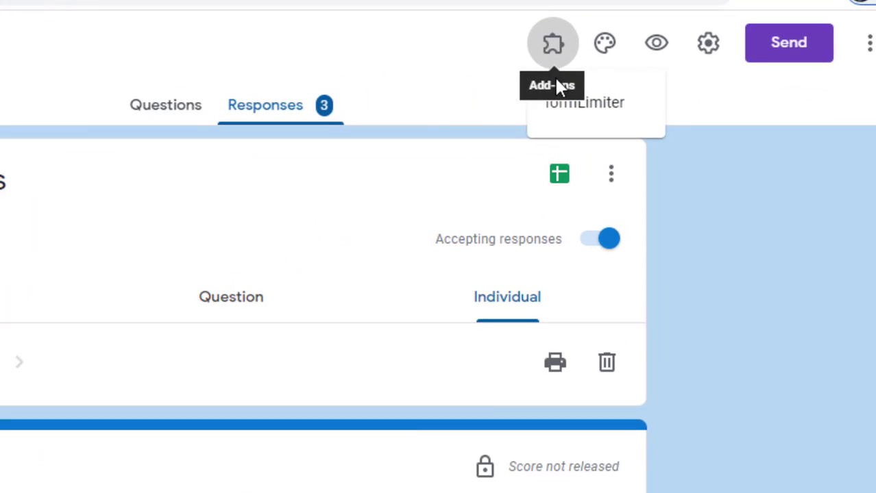
{"action": "left_click", "coordinate": [560, 121]}
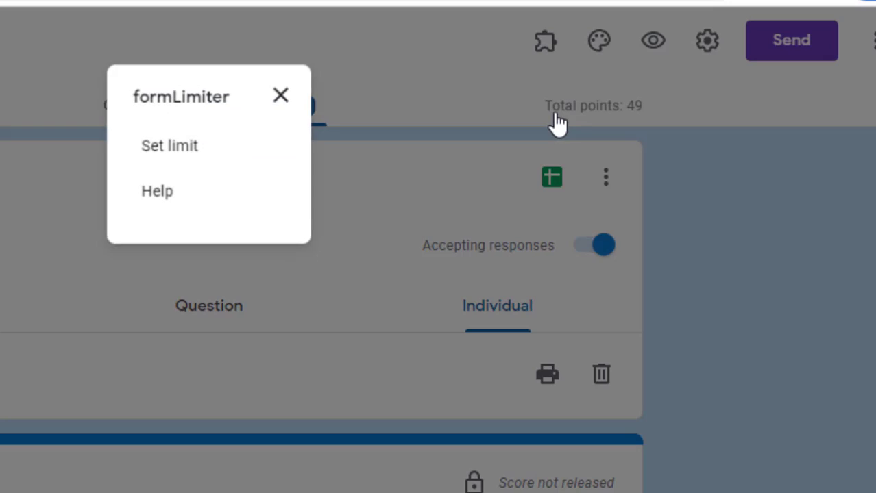
{"action": "left_click", "coordinate": [179, 150]}
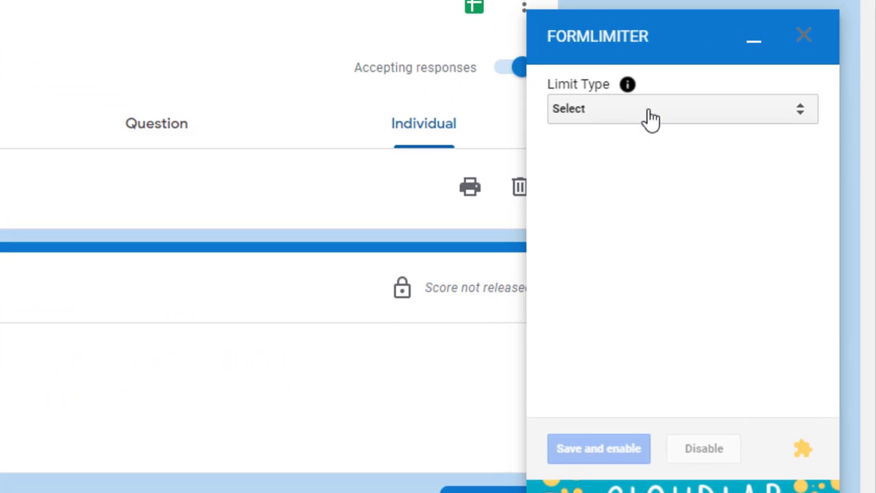
Limit responses by date and time, closing at 11/17/2020 9:00 PM; save, enable and close
{"action": "left_click", "coordinate": [645, 112]}
{"action": "left_click", "coordinate": [601, 145]}
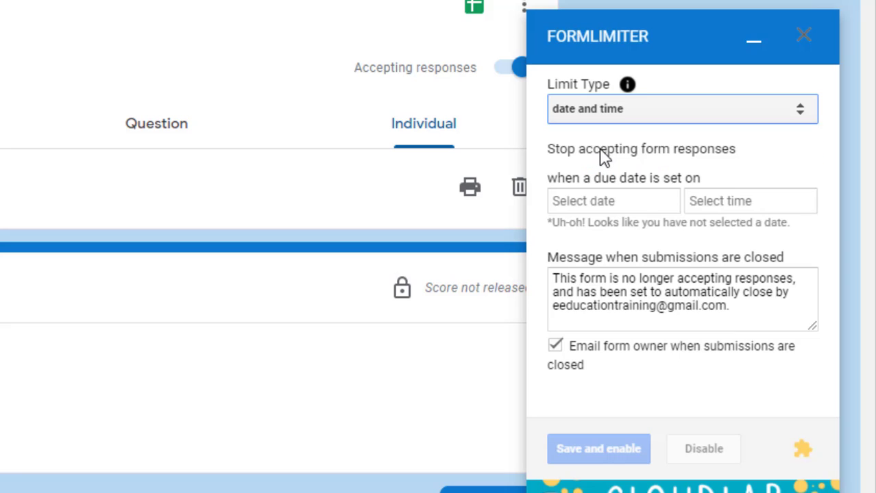
{"action": "left_click", "coordinate": [607, 210]}
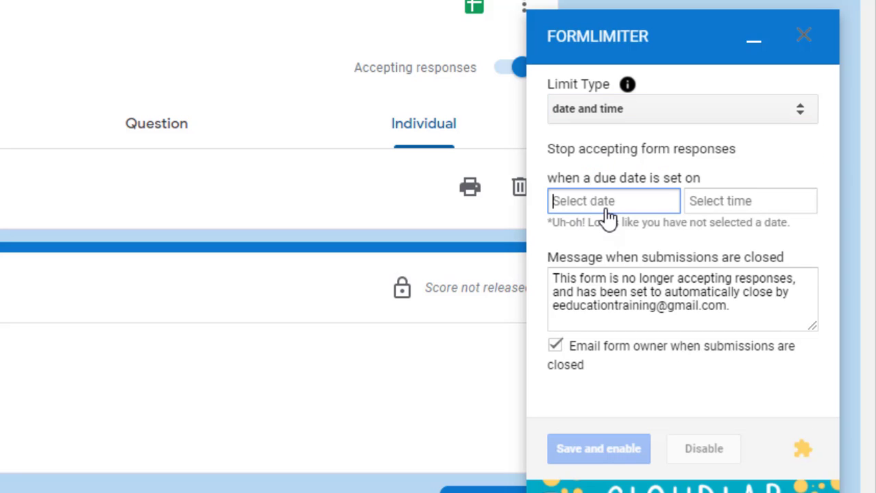
{"action": "left_click", "coordinate": [655, 354]}
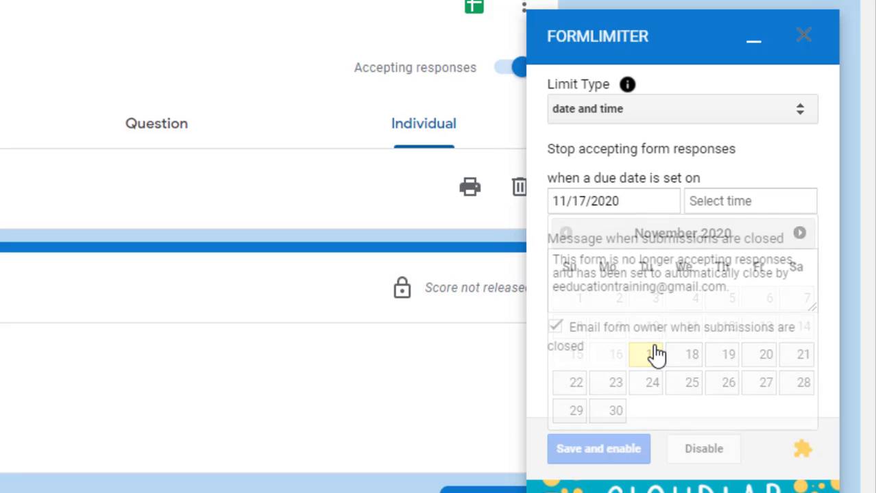
{"action": "left_click", "coordinate": [733, 211]}
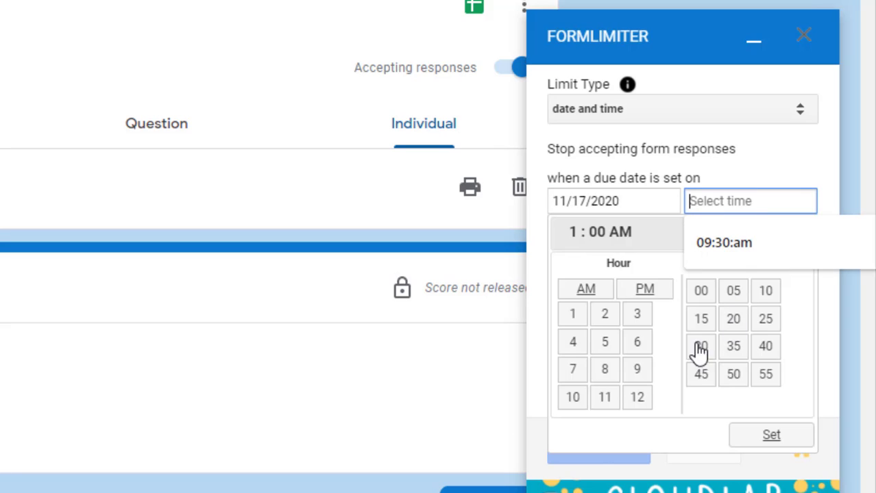
{"action": "left_click", "coordinate": [635, 372]}
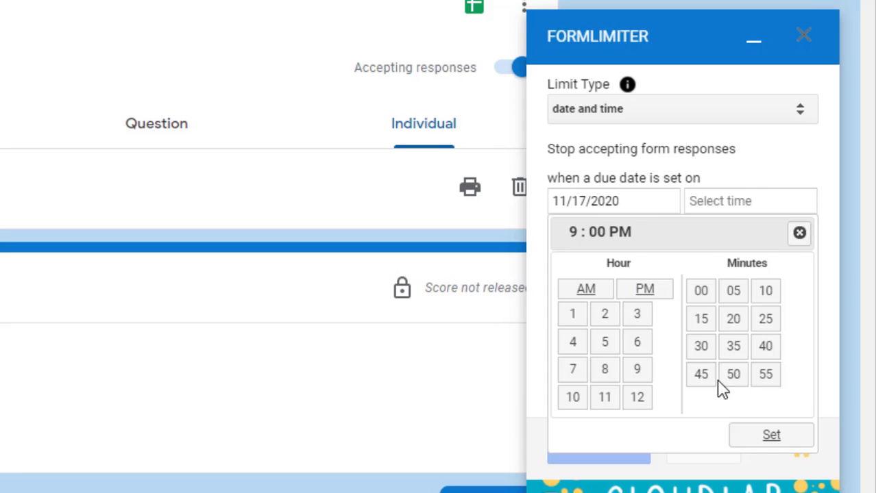
{"action": "left_click", "coordinate": [760, 440]}
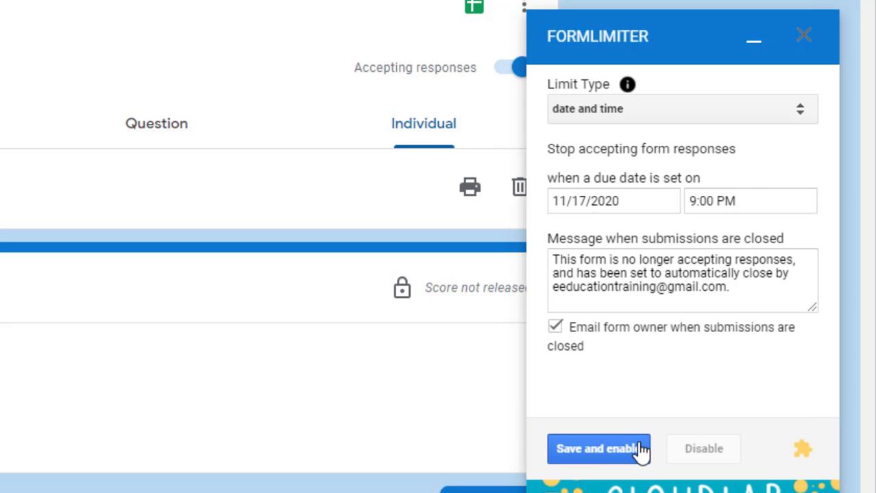
{"action": "left_click", "coordinate": [581, 456]}
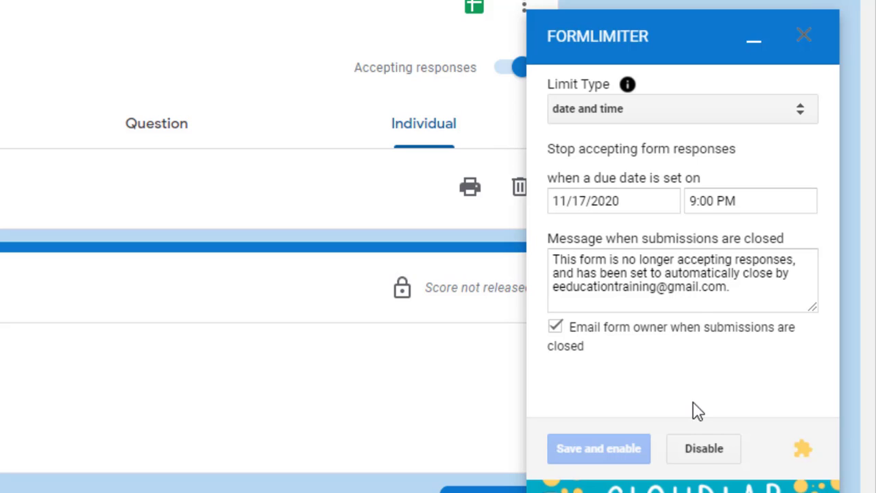
{"action": "left_click", "coordinate": [693, 458]}
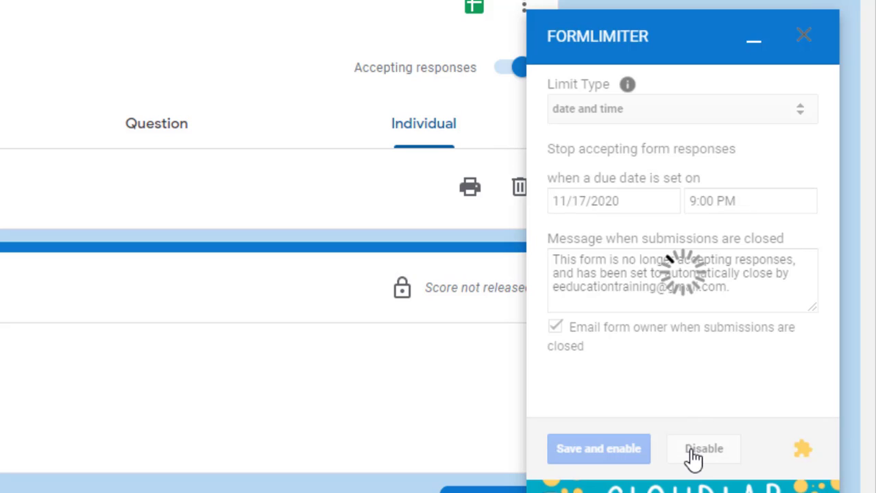
{"action": "left_click", "coordinate": [804, 37]}
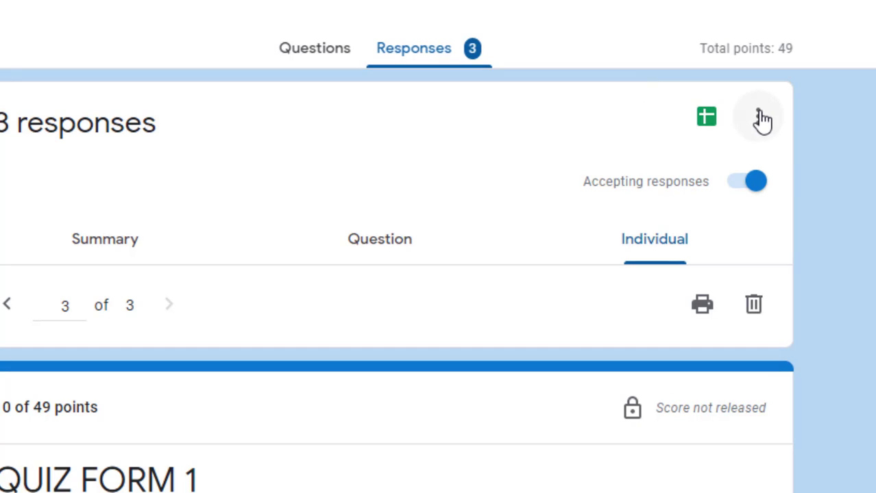
Download all collected responses as a CSV, saved as QUIZ FORM 1.csv.zip
{"action": "left_click", "coordinate": [759, 125]}
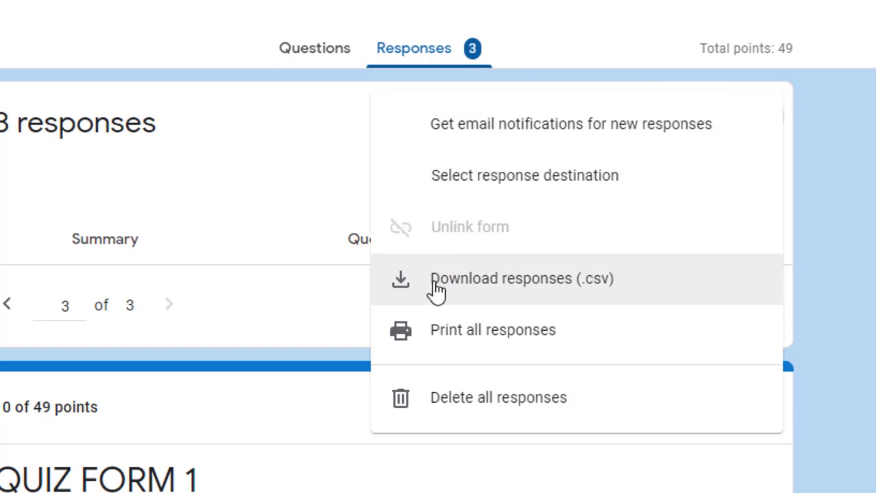
{"action": "left_click", "coordinate": [486, 292]}
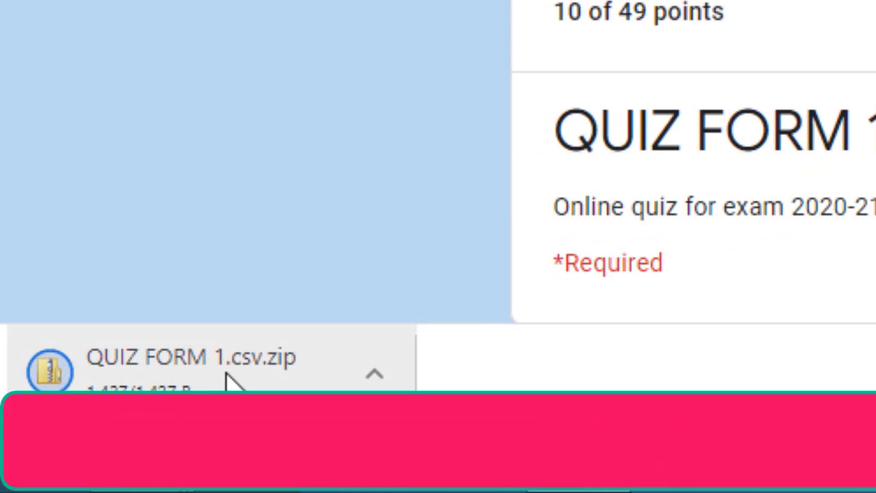
Open the QUIZ FORM 1 CSV from the downloaded zip in Microsoft Office Excel
{"action": "left_click", "coordinate": [266, 378]}
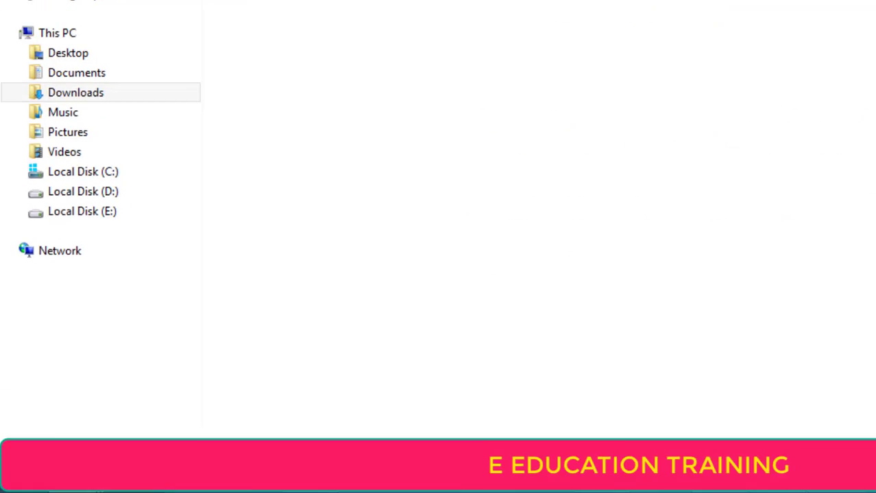
{"action": "left_click", "coordinate": [195, 142]}
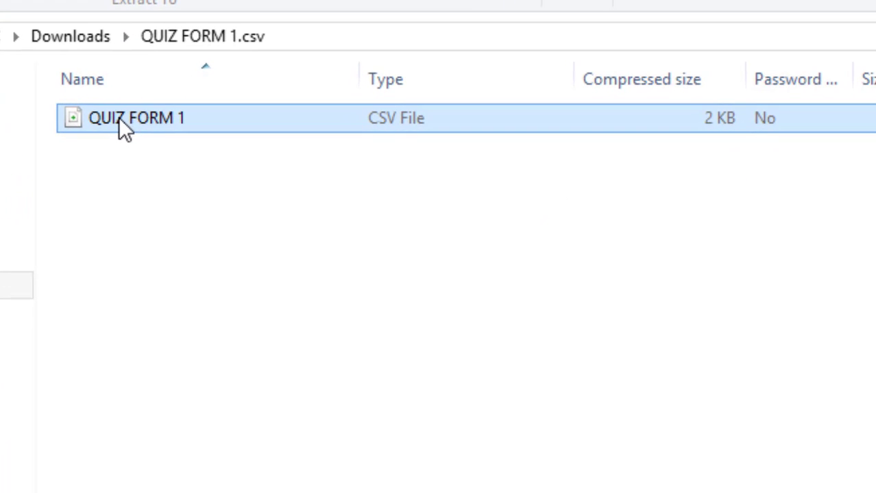
{"action": "double_click", "coordinate": [119, 123]}
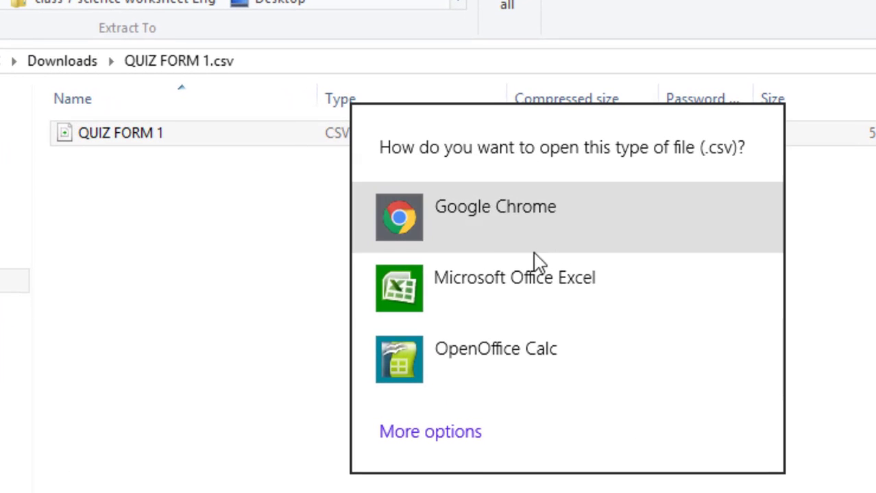
{"action": "left_click", "coordinate": [518, 283]}
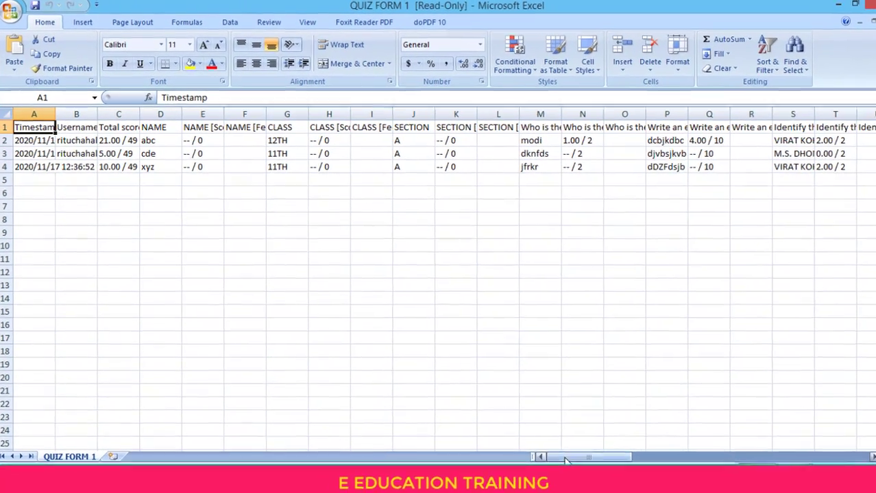
Narrow the Username column B and check the score and NAME cells C2 to E2
{"action": "left_click_drag", "start_coordinate": [541, 449], "coordinate": [476, 418]}
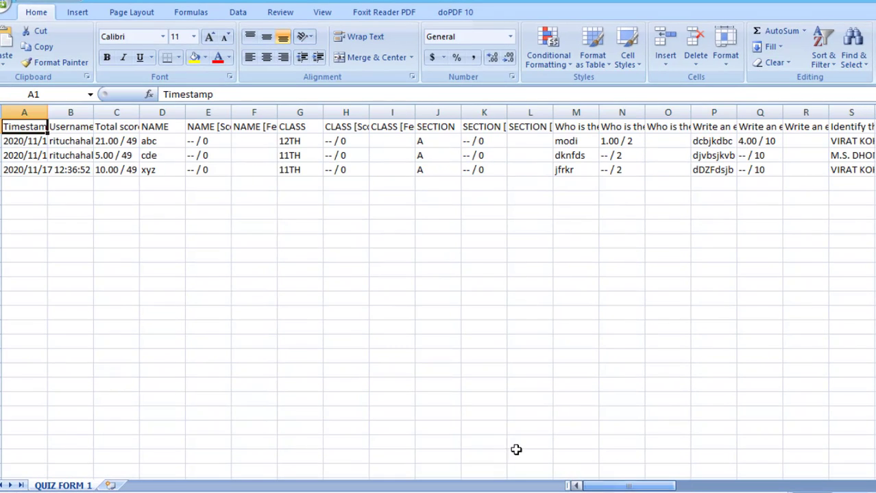
{"action": "left_click", "coordinate": [64, 126]}
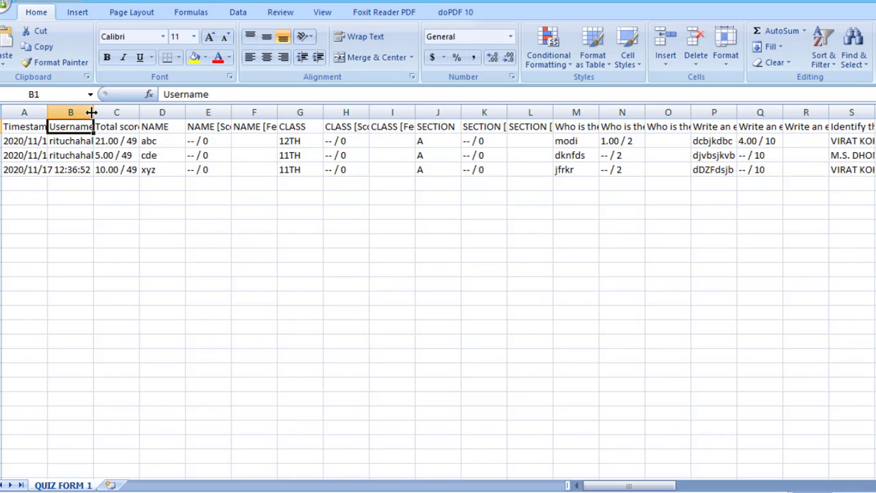
{"action": "mouse_move", "coordinate": [91, 112]}
{"action": "left_mouse_down"}
{"action": "mouse_move", "coordinate": [109, 111]}
{"action": "mouse_move", "coordinate": [91, 113]}
{"action": "left_mouse_up"}
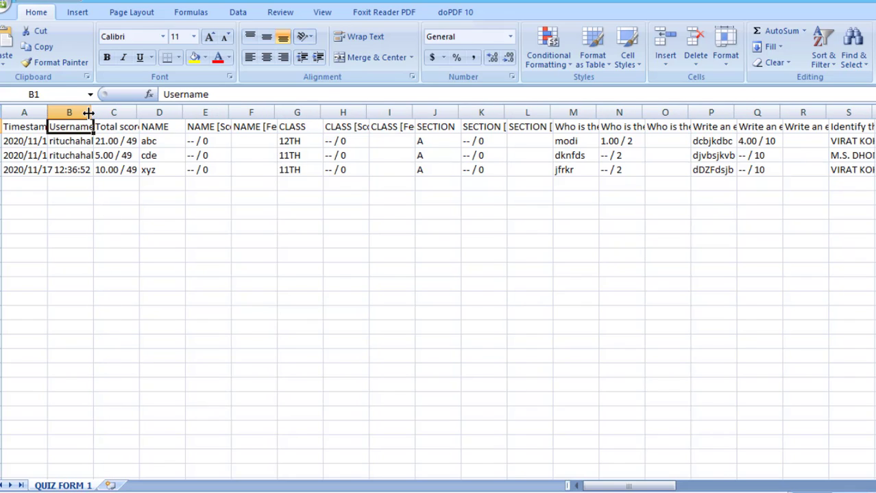
{"action": "left_click", "coordinate": [117, 141]}
{"action": "left_click", "coordinate": [159, 139]}
{"action": "left_click", "coordinate": [206, 141]}
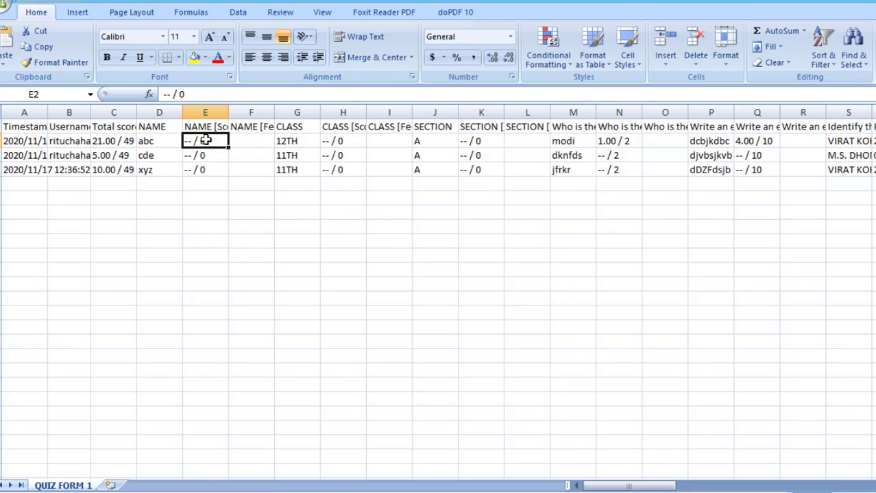
{"action": "mouse_move", "coordinate": [609, 487]}
{"action": "left_mouse_down"}
{"action": "mouse_move", "coordinate": [802, 488]}
{"action": "mouse_move", "coordinate": [598, 490]}
{"action": "left_mouse_up"}
Look at the print options without printing, then close Excel without saving changes
{"action": "left_click", "coordinate": [4, 6]}
{"action": "mouse_move", "coordinate": [31, 159]}
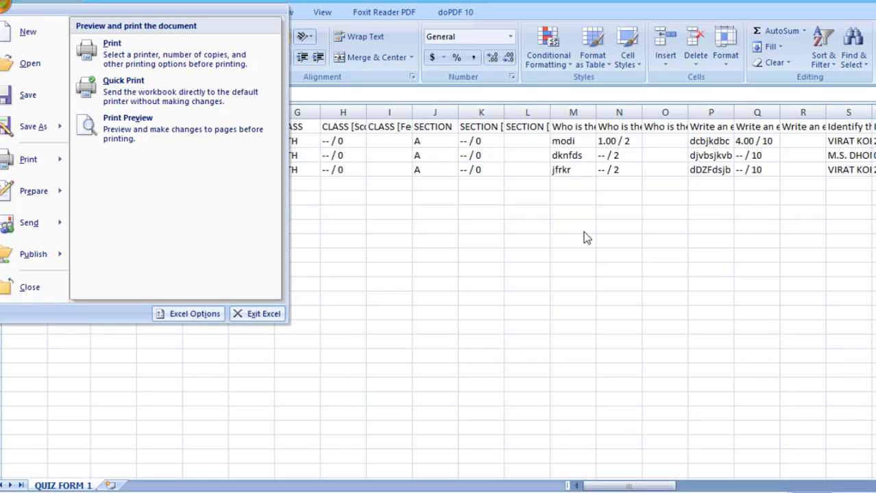
{"action": "left_click", "coordinate": [586, 236]}
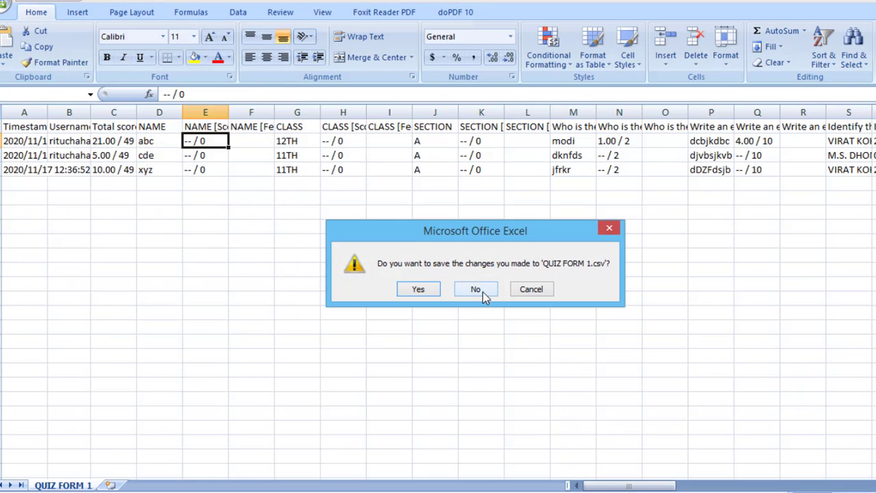
{"action": "left_click", "coordinate": [482, 291]}
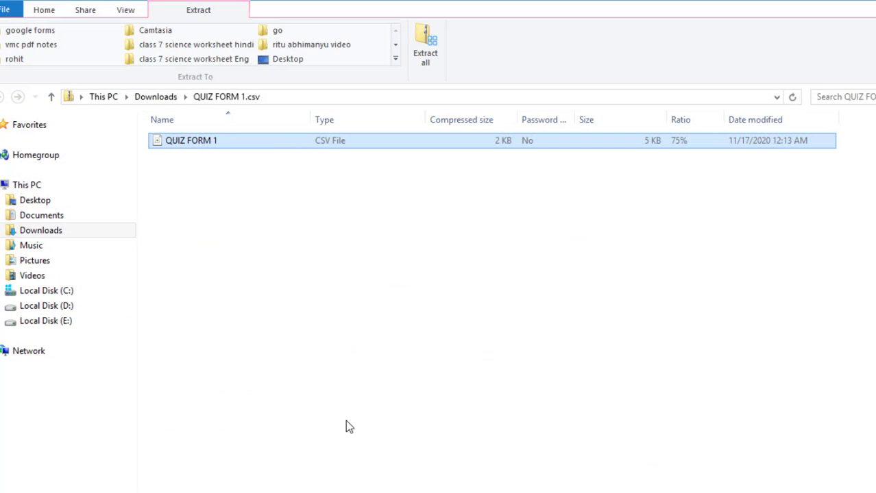
Preview all responses as a 24-page printout with Save as PDF, then cancel
{"action": "left_click", "coordinate": [873, 1]}
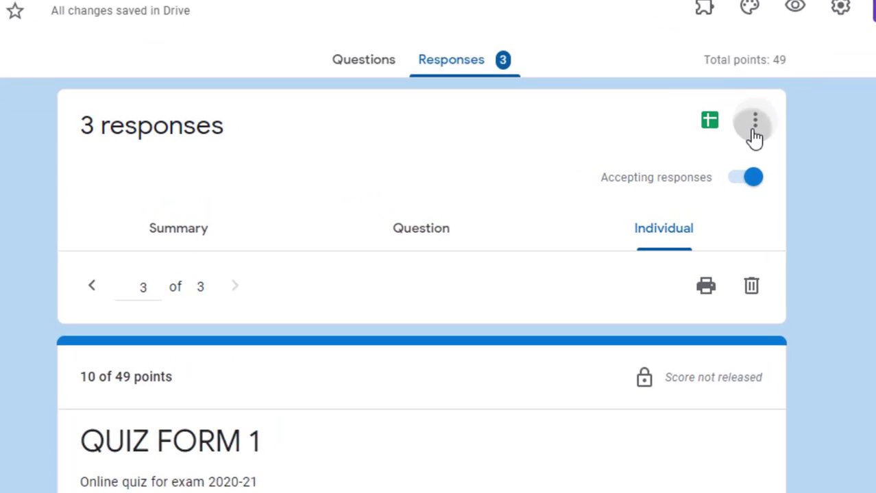
{"action": "left_click", "coordinate": [720, 144]}
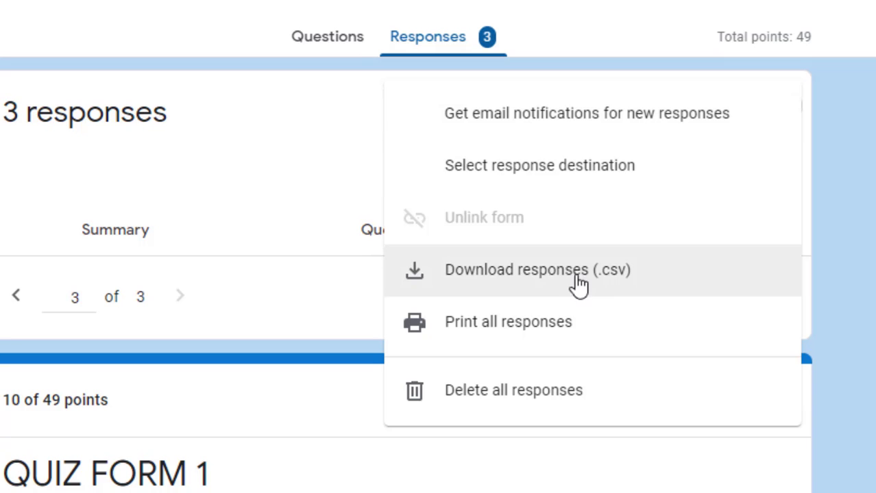
{"action": "left_click", "coordinate": [506, 324]}
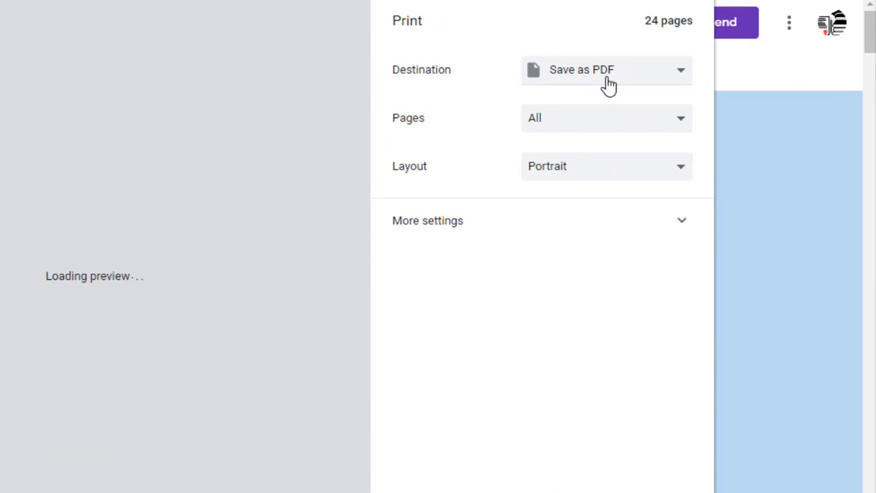
{"action": "left_click", "coordinate": [606, 86]}
{"action": "left_click", "coordinate": [608, 71]}
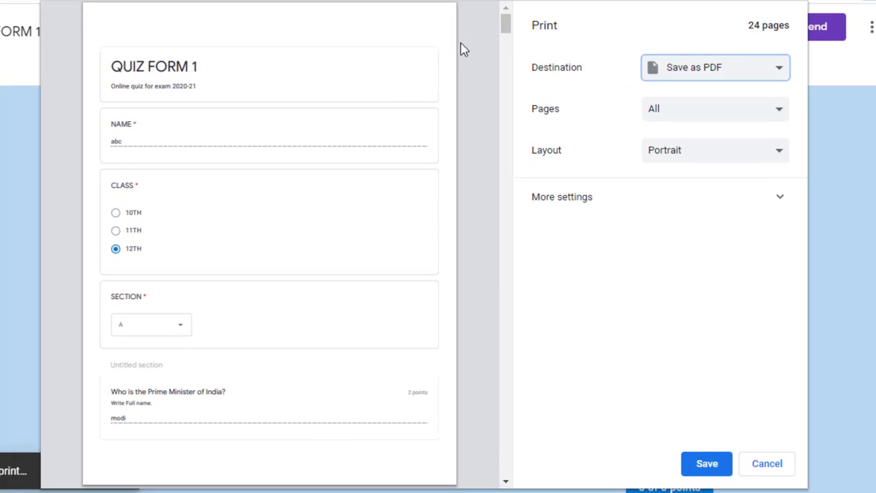
{"action": "left_click_drag", "start_coordinate": [505, 24], "coordinate": [505, 354]}
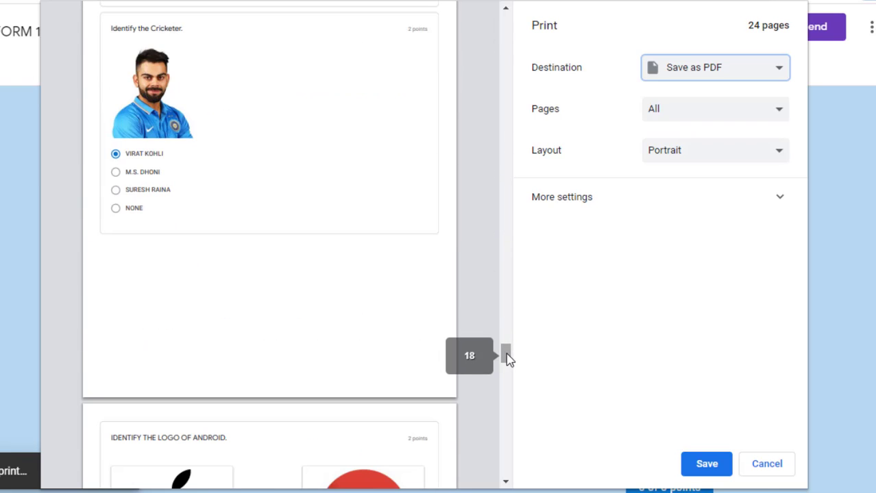
{"action": "left_click", "coordinate": [777, 472]}
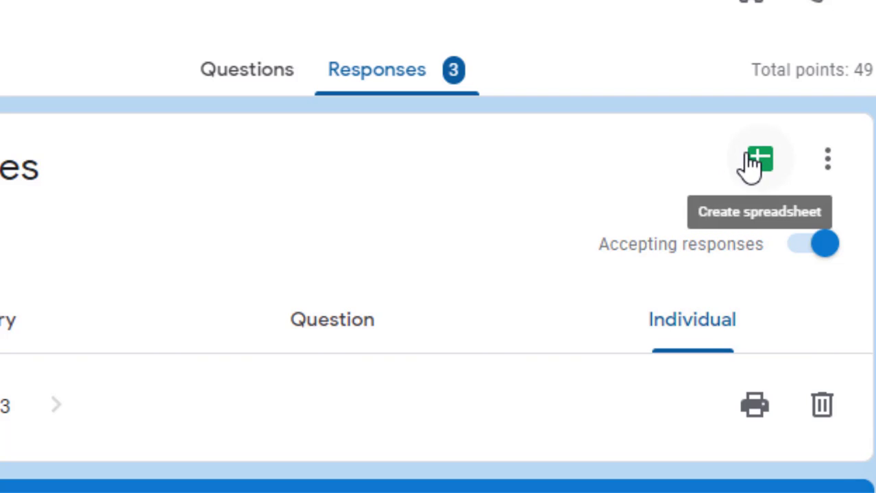
Create a new linked spreadsheet named QUIZ FORM 1 (Responses)
{"action": "left_click", "coordinate": [760, 167]}
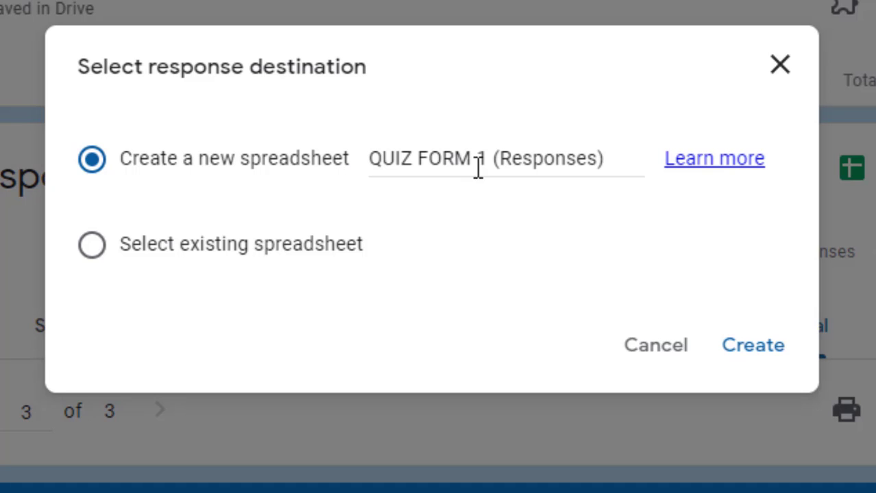
{"action": "left_click", "coordinate": [753, 346]}
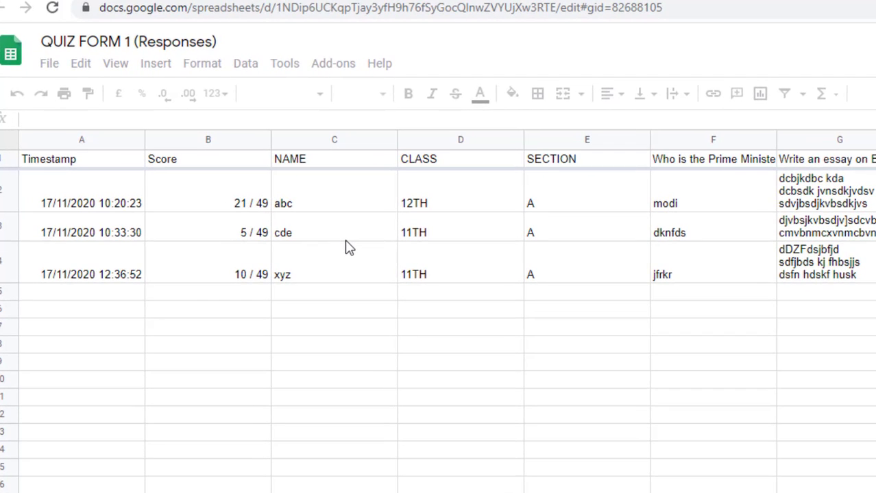
{"action": "left_click", "coordinate": [97, 215]}
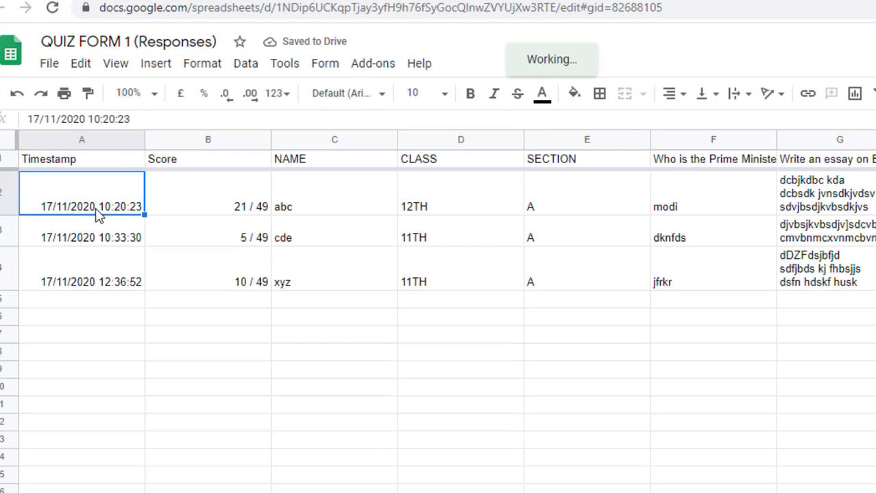
{"action": "key", "text": "Right"}
{"action": "key", "text": "Right"}
{"action": "key", "text": "Right"}
{"action": "key", "text": "Right"}
{"action": "key", "text": "Right"}
{"action": "key", "text": "Right"}
{"action": "key", "text": "Right"}
{"action": "key", "text": "Right"}
{"action": "key", "text": "Right"}
{"action": "key", "text": "Right"}
{"action": "key", "text": "Right"}
{"action": "key", "text": "Right"}
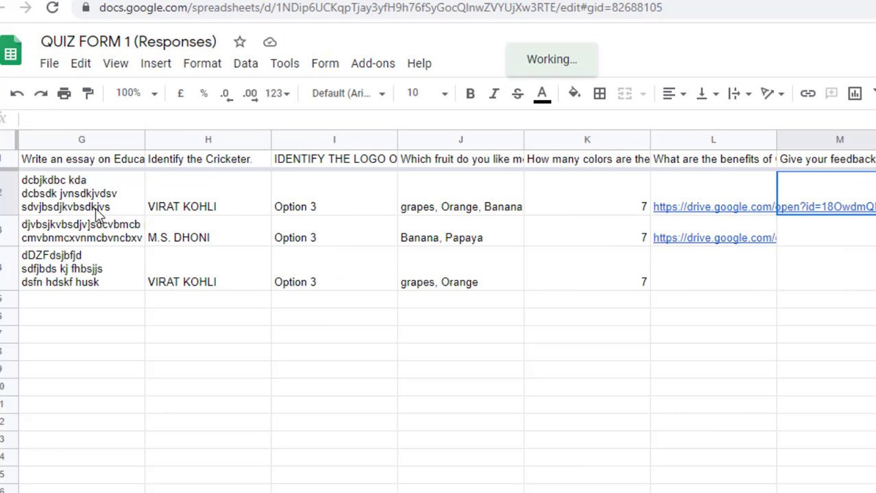
{"action": "key", "text": "Left"}
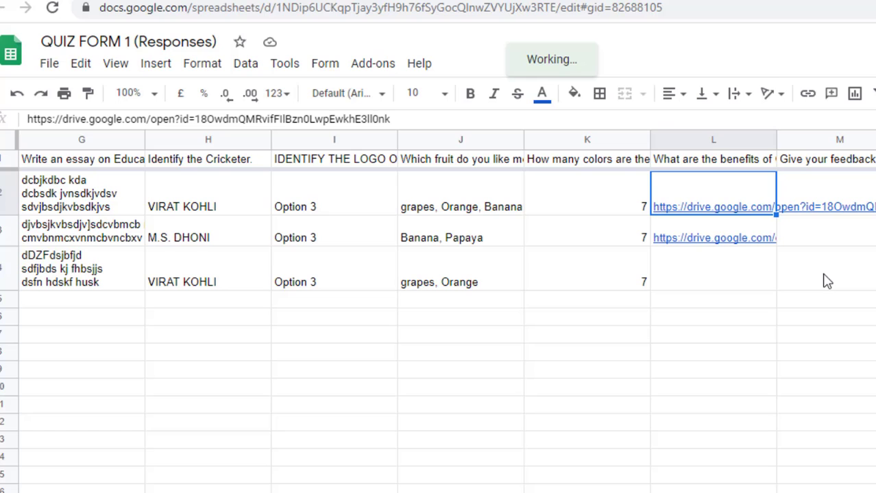
{"action": "left_click", "coordinate": [828, 373]}
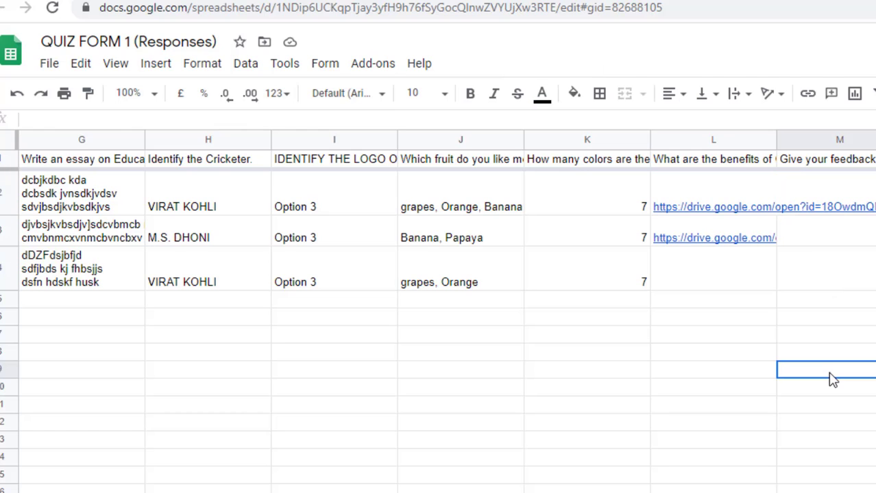
{"action": "scroll", "coordinate": [446, 308], "scroll_direction": "right", "scroll_amount": 10}
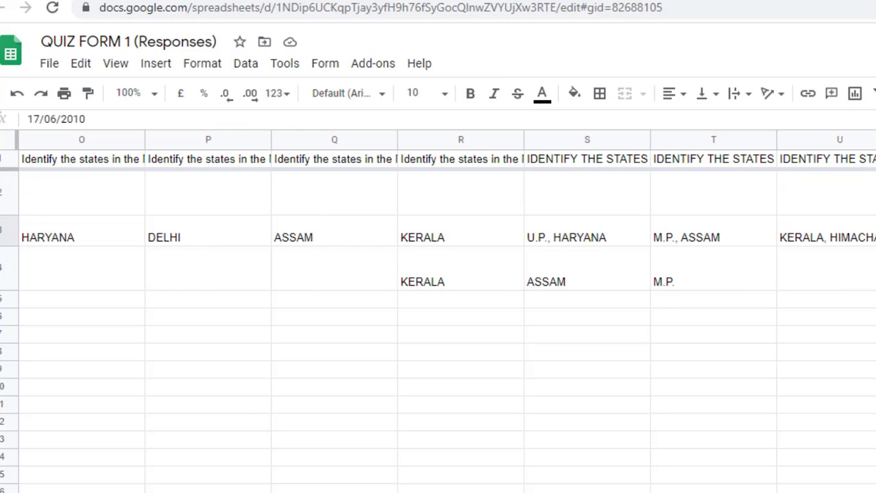
{"action": "key", "text": "Right"}
{"action": "key", "text": "Right"}
{"action": "key", "text": "Right"}
{"action": "key", "text": "Right"}
{"action": "key", "text": "Right"}
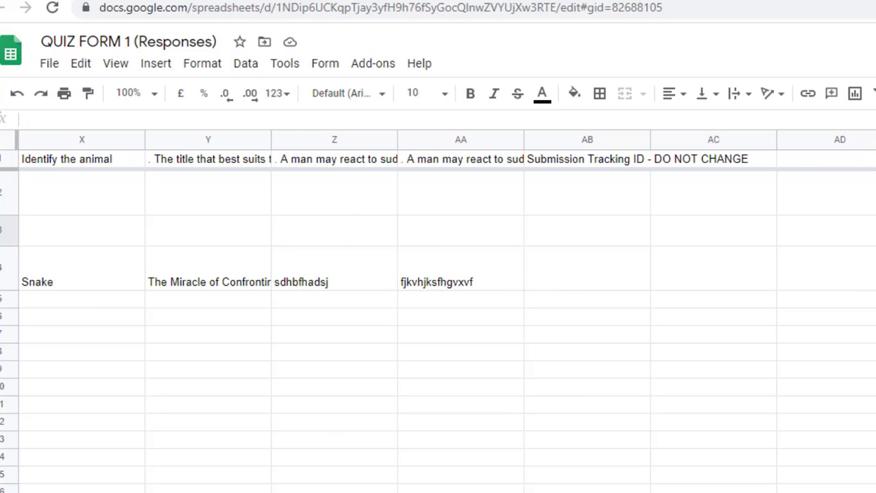
{"action": "key", "text": "Left"}
{"action": "key", "text": "Left"}
{"action": "key", "text": "Left"}
{"action": "key", "text": "Left"}
{"action": "key", "text": "Left"}
{"action": "key", "text": "Left"}
{"action": "key", "text": "Left"}
{"action": "key", "text": "Left"}
{"action": "key", "text": "Left"}
{"action": "key", "text": "Left"}
{"action": "key", "text": "Left"}
{"action": "key", "text": "Left"}
{"action": "key", "text": "Left"}
{"action": "key", "text": "Left"}
{"action": "key", "text": "Left"}
{"action": "key", "text": "Left"}
{"action": "key", "text": "Left"}
{"action": "key", "text": "Left"}
{"action": "key", "text": "Left"}
{"action": "key", "text": "Left"}
{"action": "key", "text": "Left"}
{"action": "key", "text": "Left"}
{"action": "key", "text": "Left"}
{"action": "key", "text": "Left"}
{"action": "key", "text": "Left"}
{"action": "key", "text": "Left"}
{"action": "key", "text": "Left"}
{"action": "key", "text": "Left"}
{"action": "key", "text": "Left"}
{"action": "key", "text": "Left"}
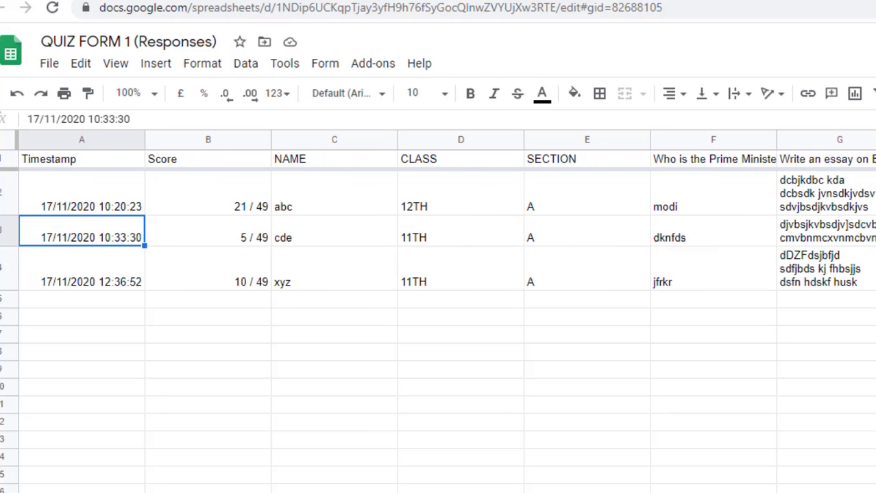